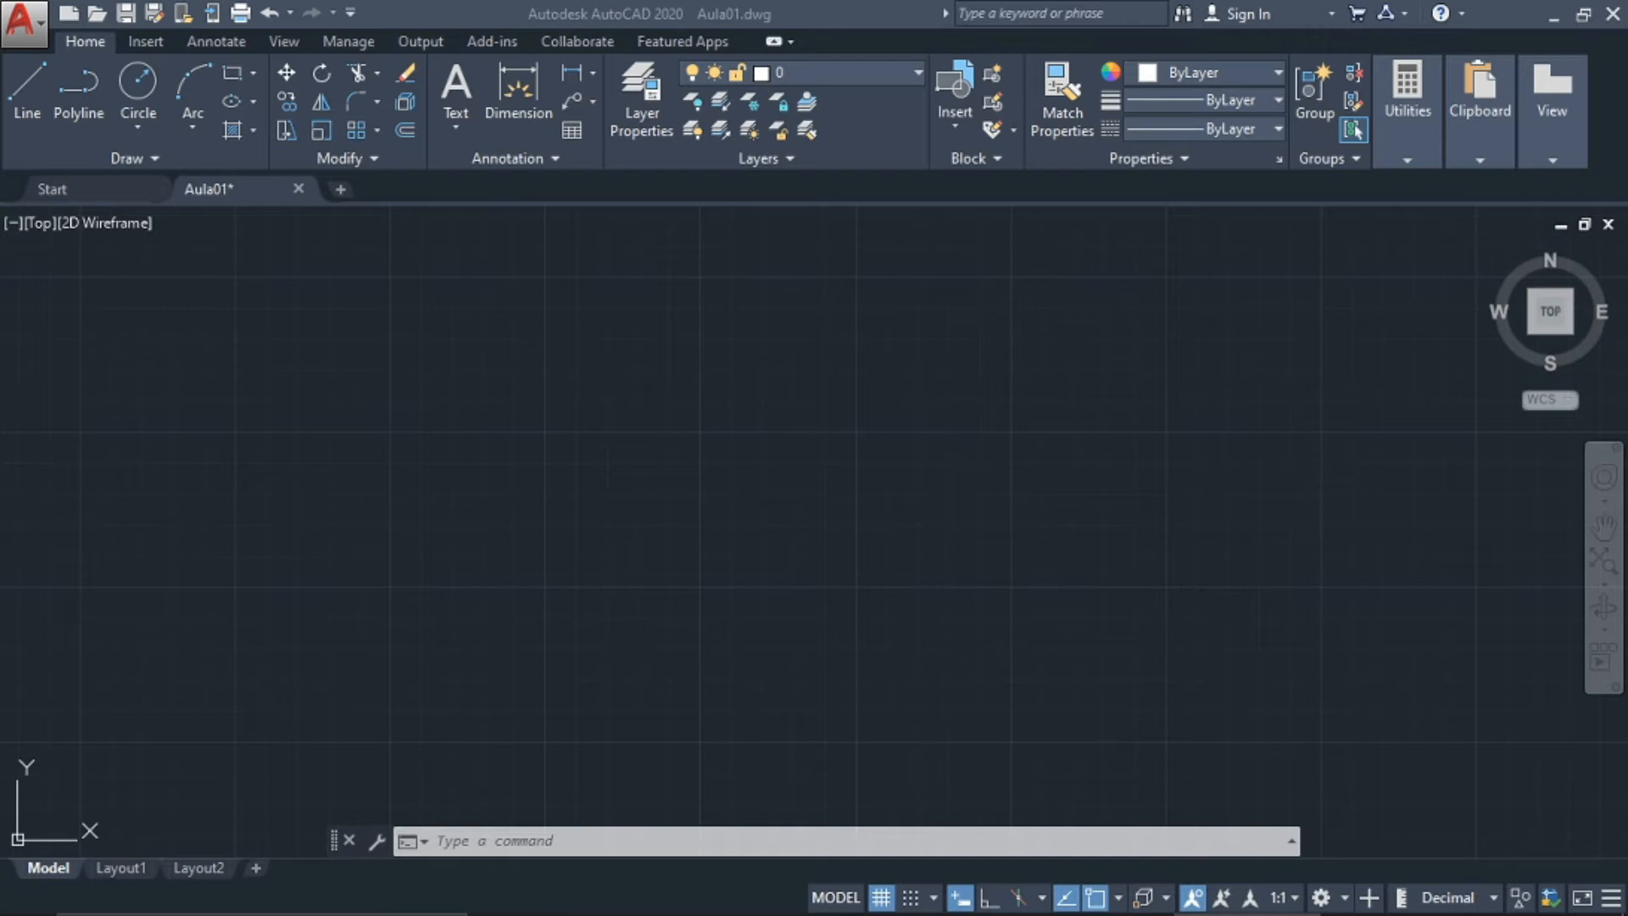
Draw three connected line segments forming an open, roughly triangular outline in the empty drawing area
{"action": "key", "text": "ctrl+z"}
{"action": "left_click", "coordinate": [967, 454]}
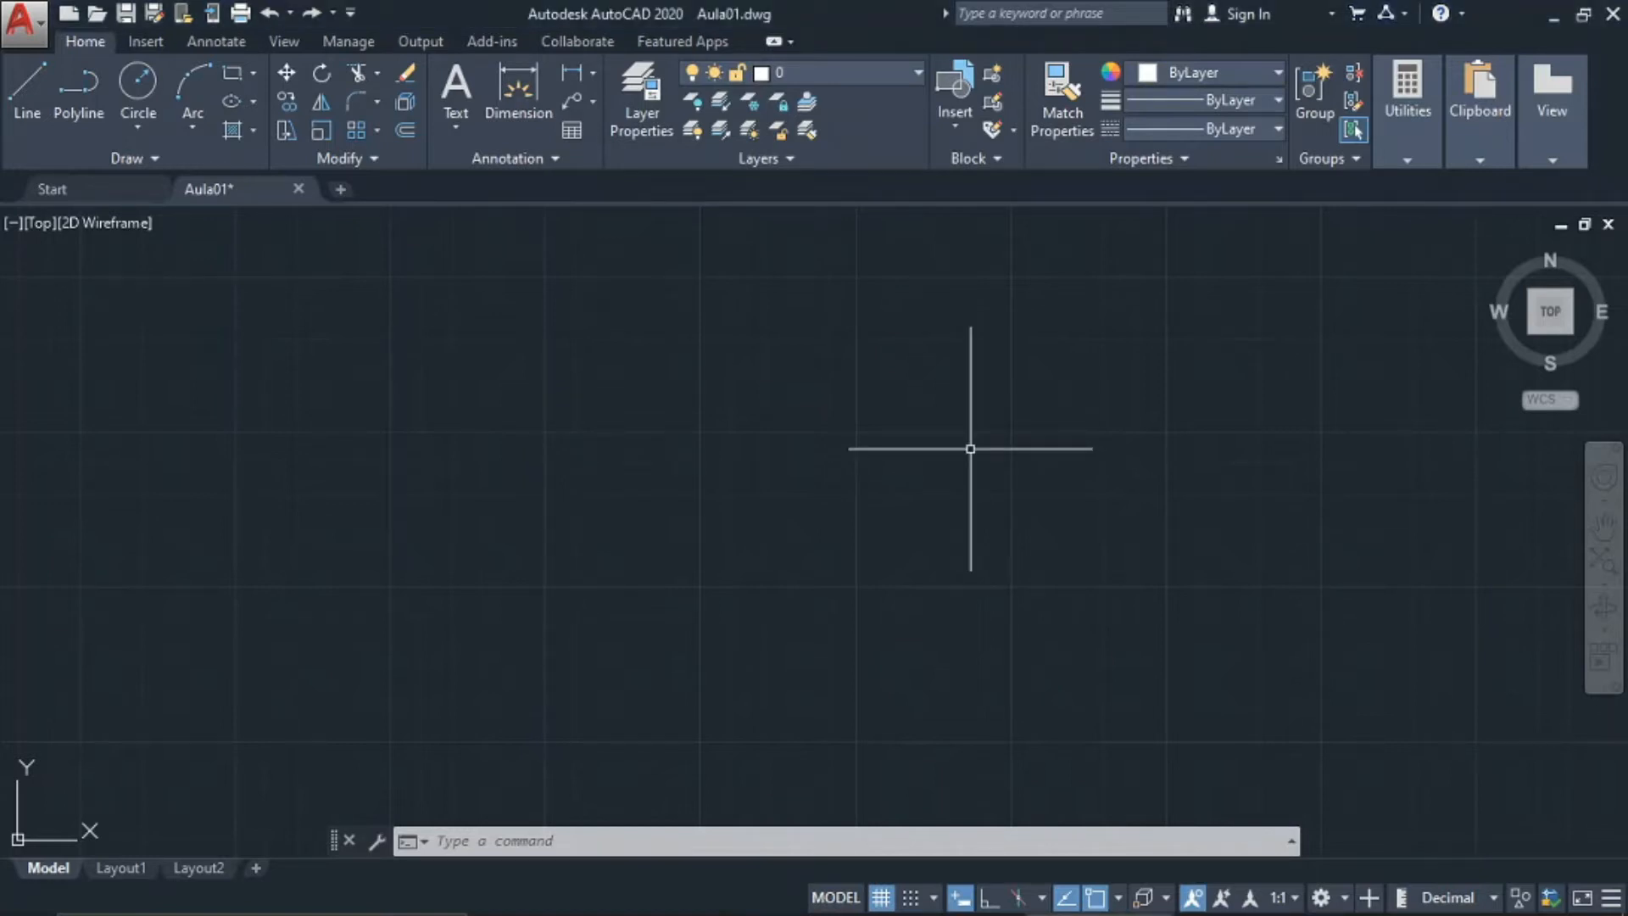
{"action": "type", "text": "l"}
{"action": "key", "text": "Escape"}
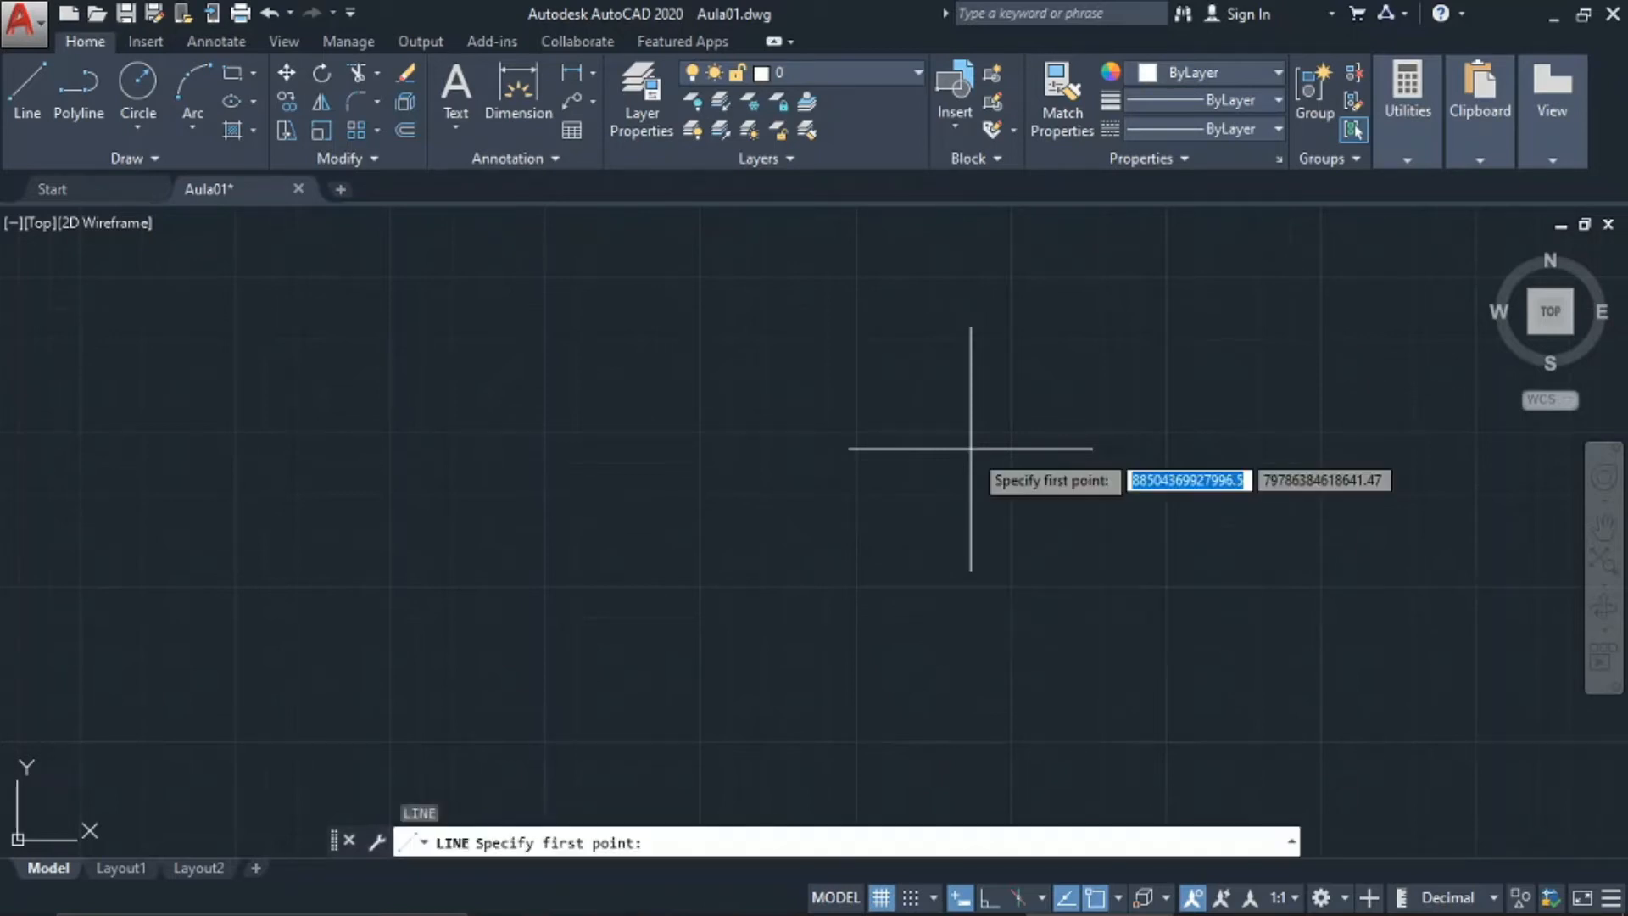
{"action": "left_click", "coordinate": [446, 424]}
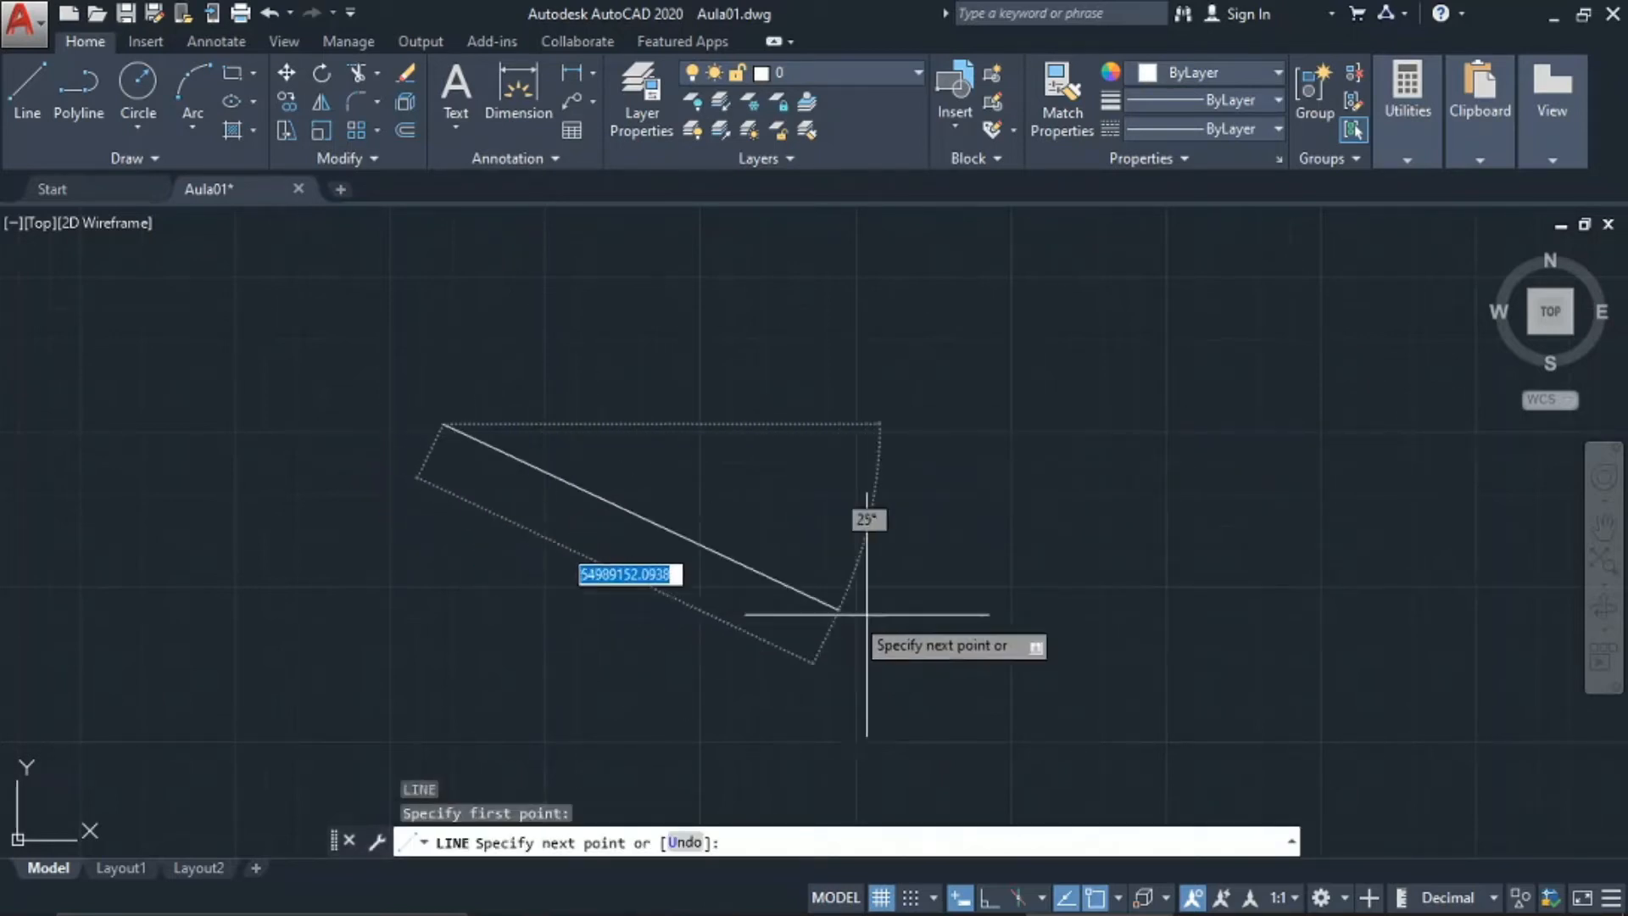
{"action": "left_click", "coordinate": [936, 625]}
{"action": "left_click", "coordinate": [1068, 299]}
{"action": "left_click", "coordinate": [536, 347]}
{"action": "key", "text": "Escape"}
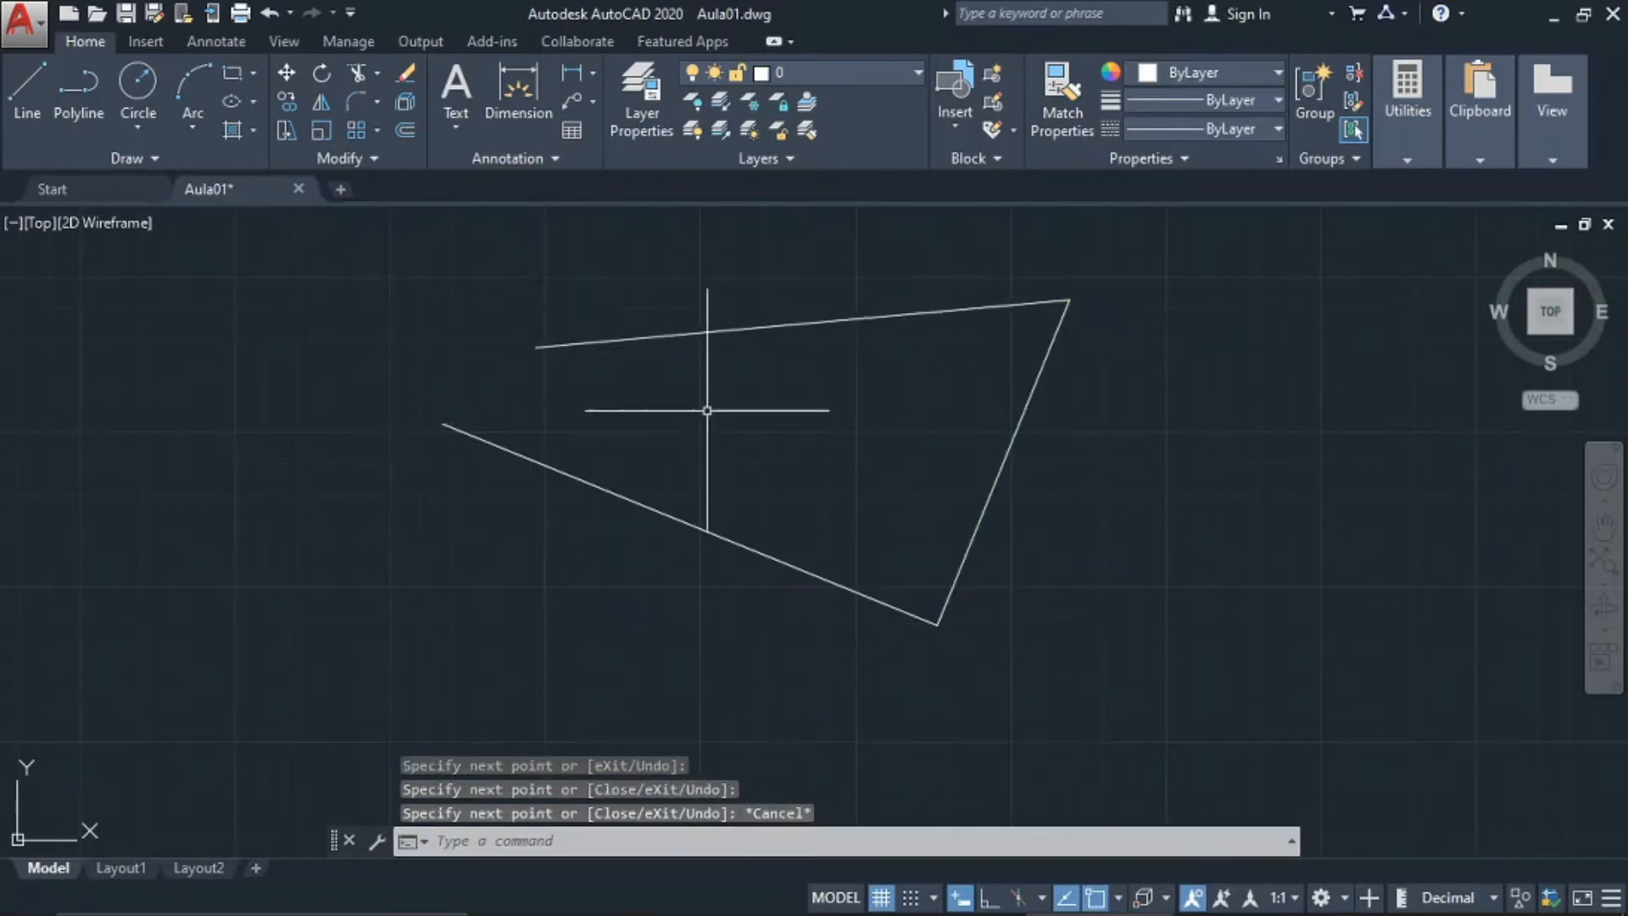
{"action": "scroll", "coordinate": [687, 509], "scroll_direction": "up", "scroll_amount": 3}
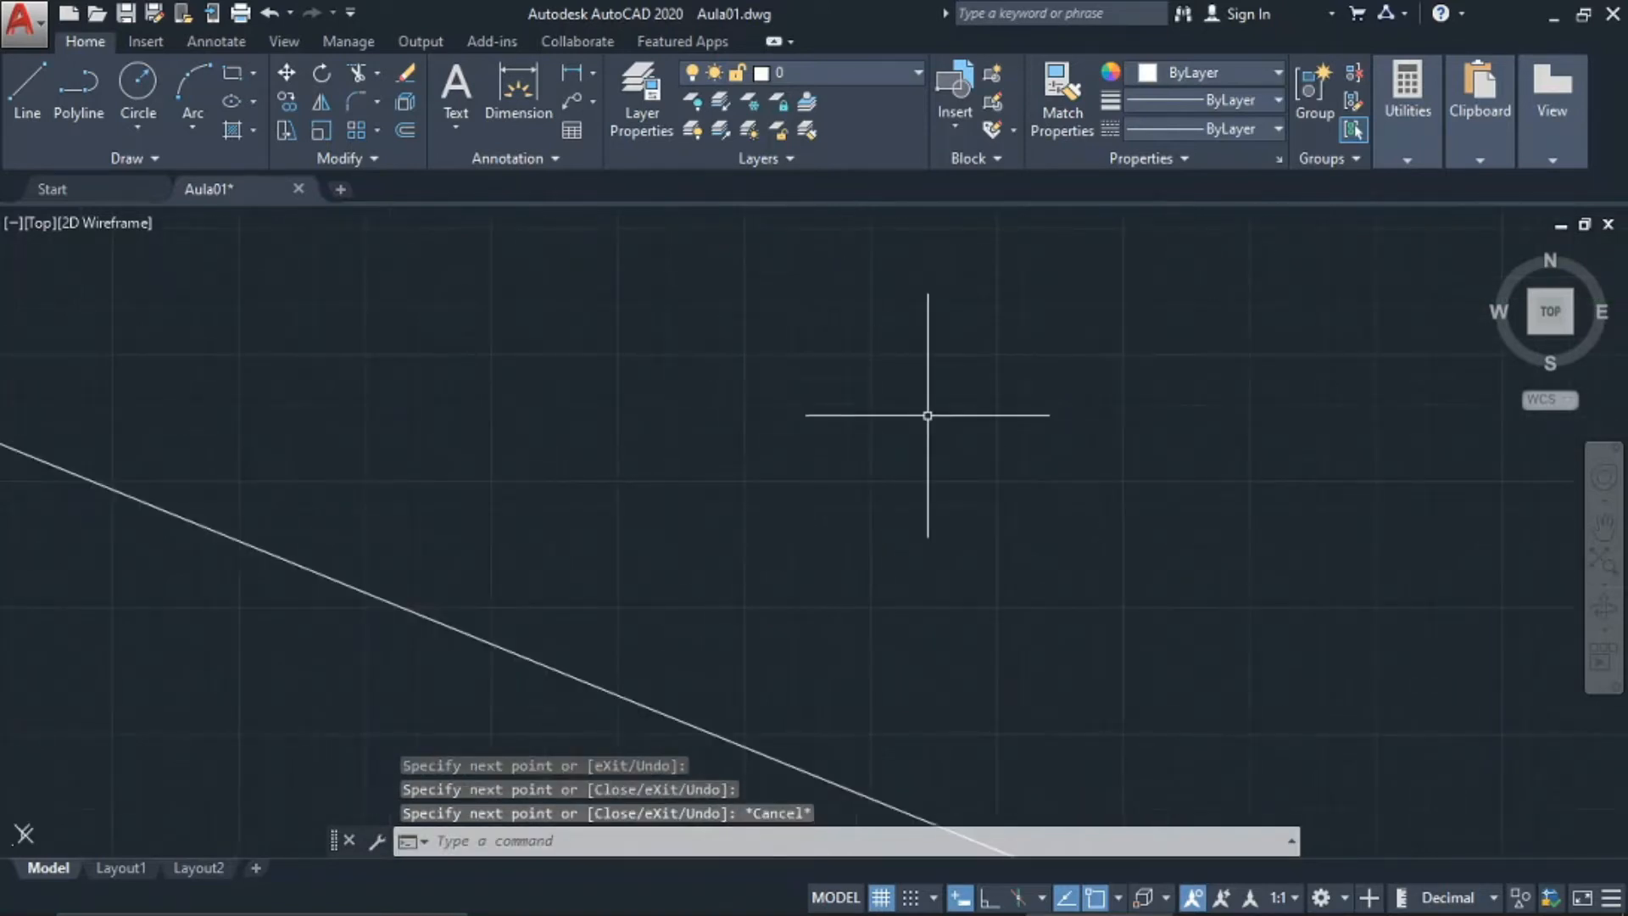
{"action": "left_click", "coordinate": [928, 415]}
{"action": "scroll", "coordinate": [873, 599], "scroll_direction": "up", "scroll_amount": 2}
{"action": "left_click", "coordinate": [873, 598]}
{"action": "type", "text": "REC"}
{"action": "key", "text": "Return"}
{"action": "scroll", "coordinate": [828, 653], "scroll_direction": "down", "scroll_amount": 3}
{"action": "left_click", "coordinate": [610, 332]}
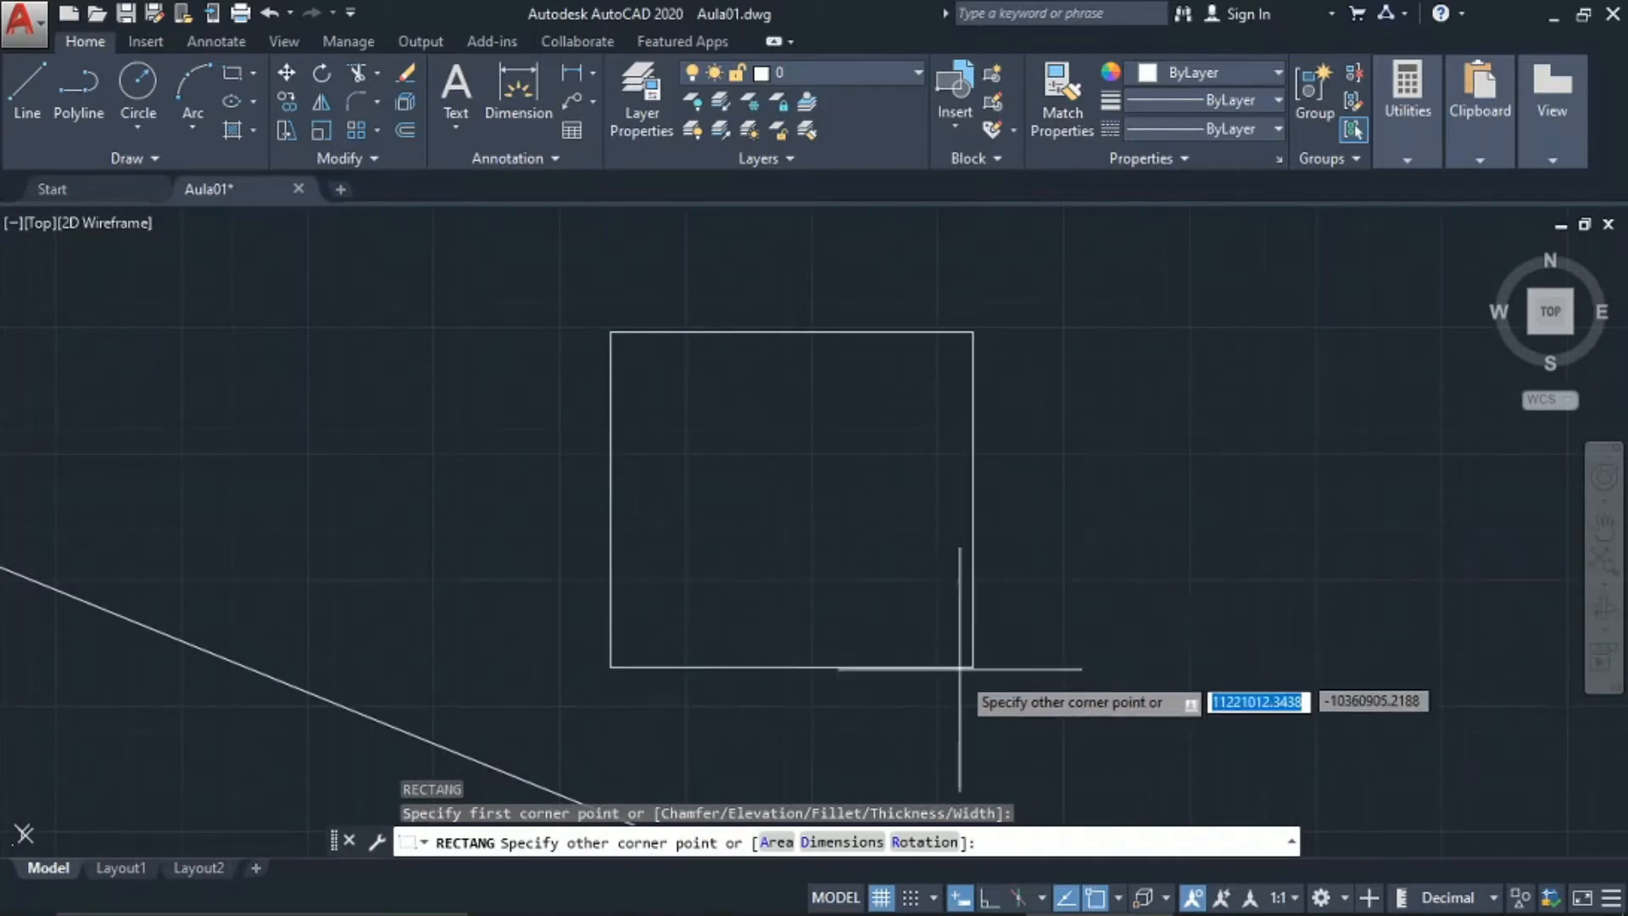
{"action": "key", "text": "Escape"}
Draw a small circle by center and radius inside the open outline of lines
{"action": "scroll", "coordinate": [1187, 645], "scroll_direction": "down", "scroll_amount": 2}
{"action": "scroll", "coordinate": [1228, 572], "scroll_direction": "up", "scroll_amount": 1}
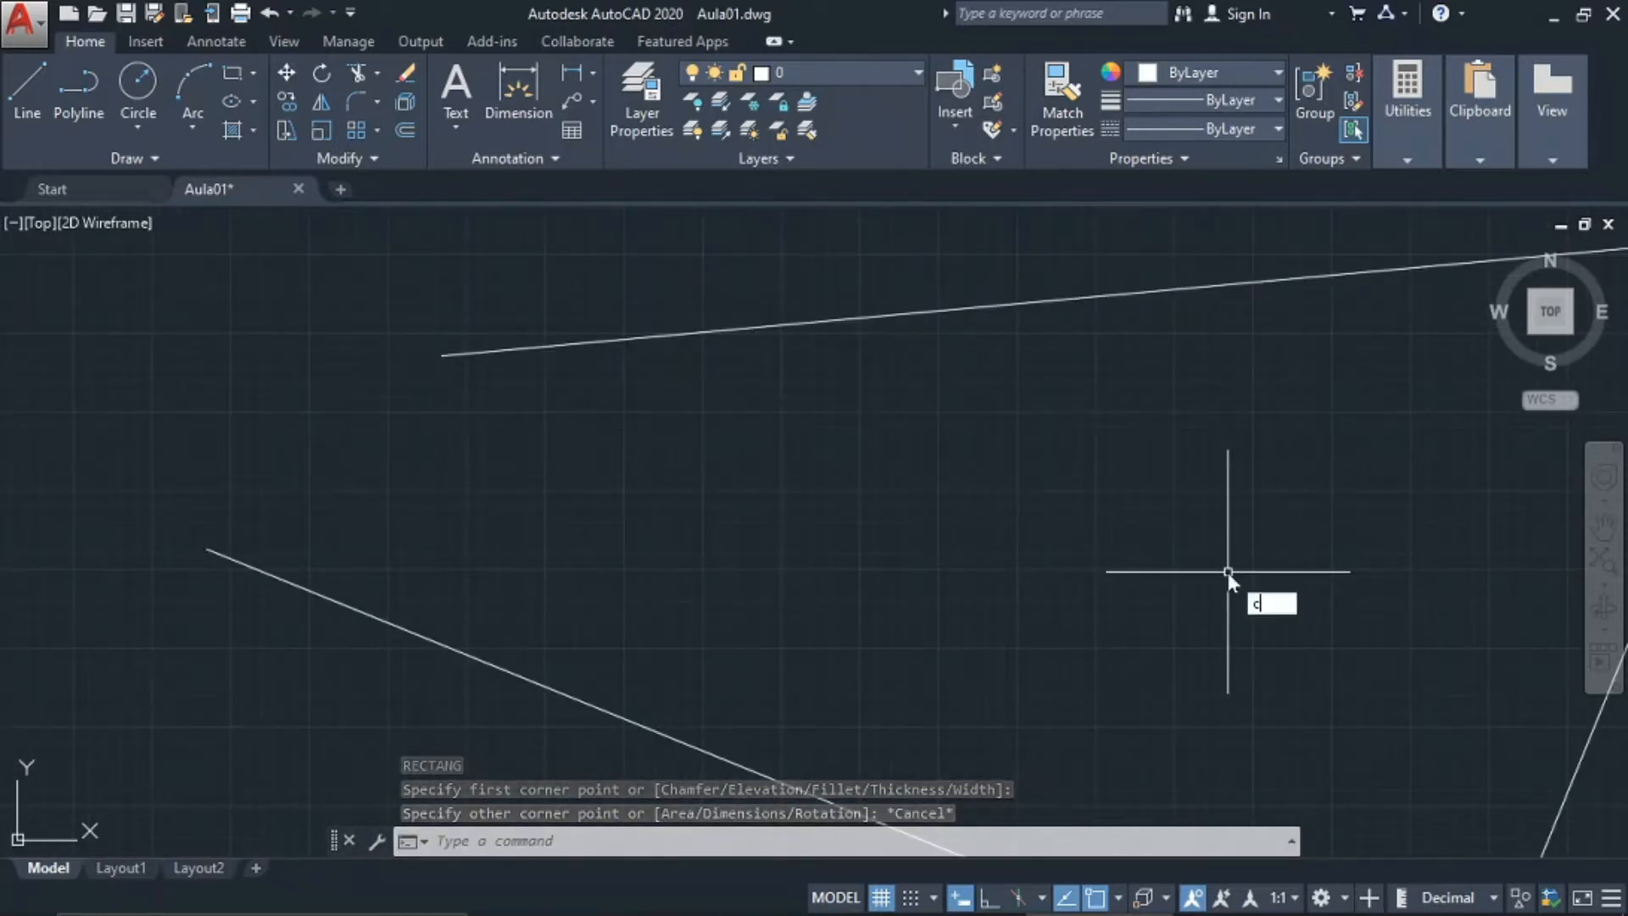
{"action": "type", "text": "c"}
{"action": "key", "text": "Return"}
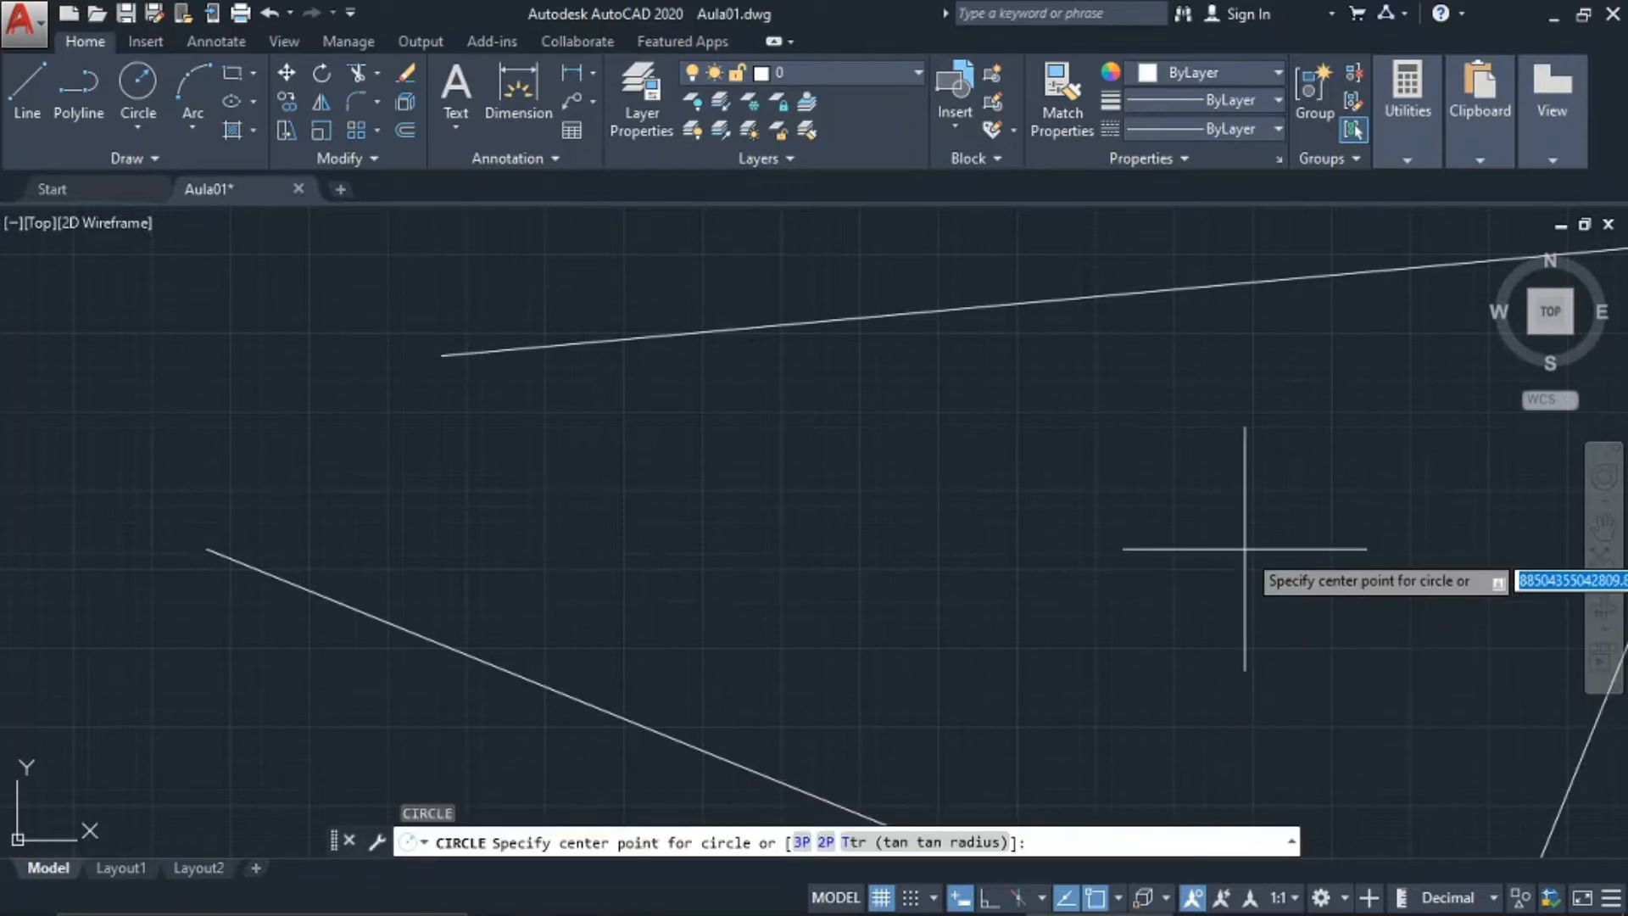
{"action": "middle_click_drag", "start_coordinate": [1243, 551], "coordinate": [729, 449]}
{"action": "left_click", "coordinate": [475, 364]}
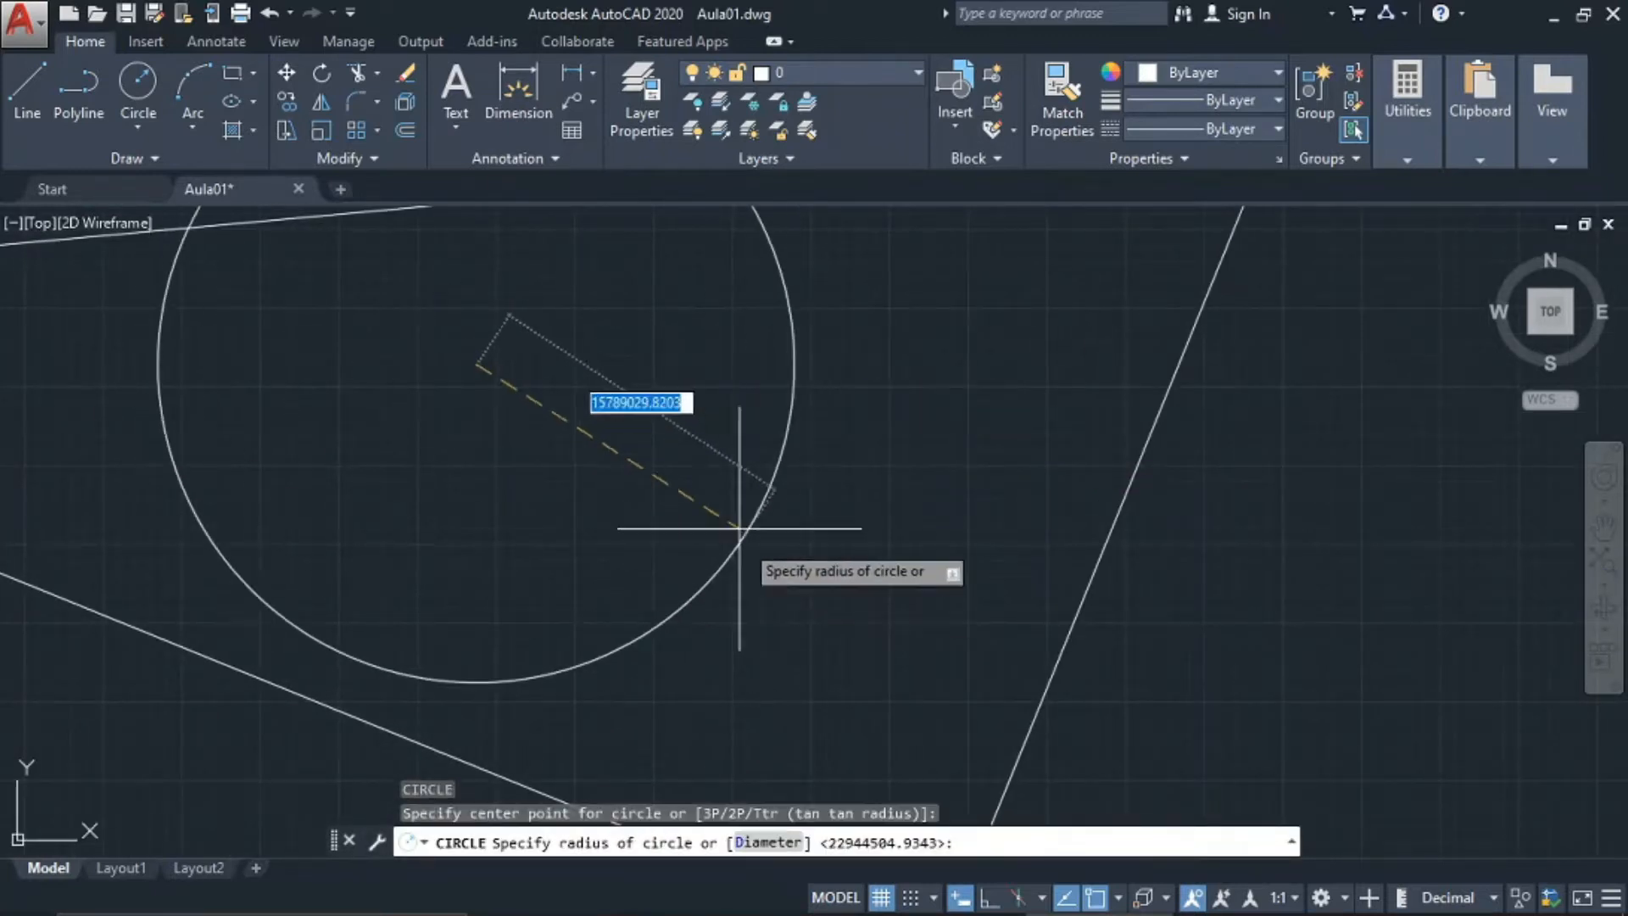
{"action": "left_click", "coordinate": [594, 398]}
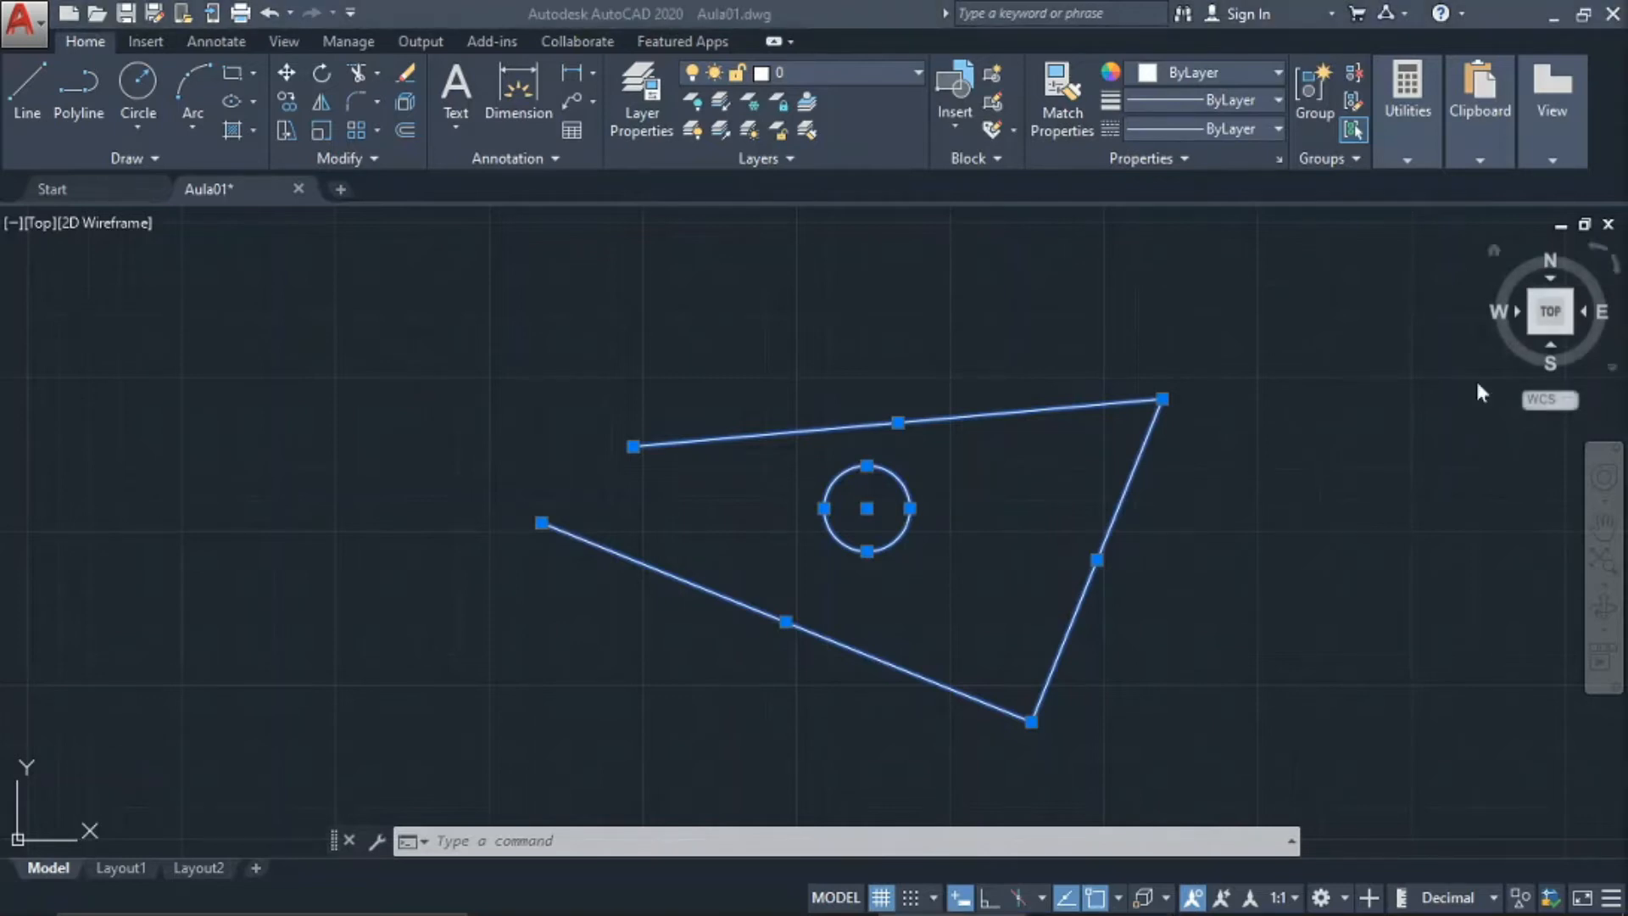
{"action": "scroll", "coordinate": [1272, 551], "scroll_direction": "down", "scroll_amount": 6}
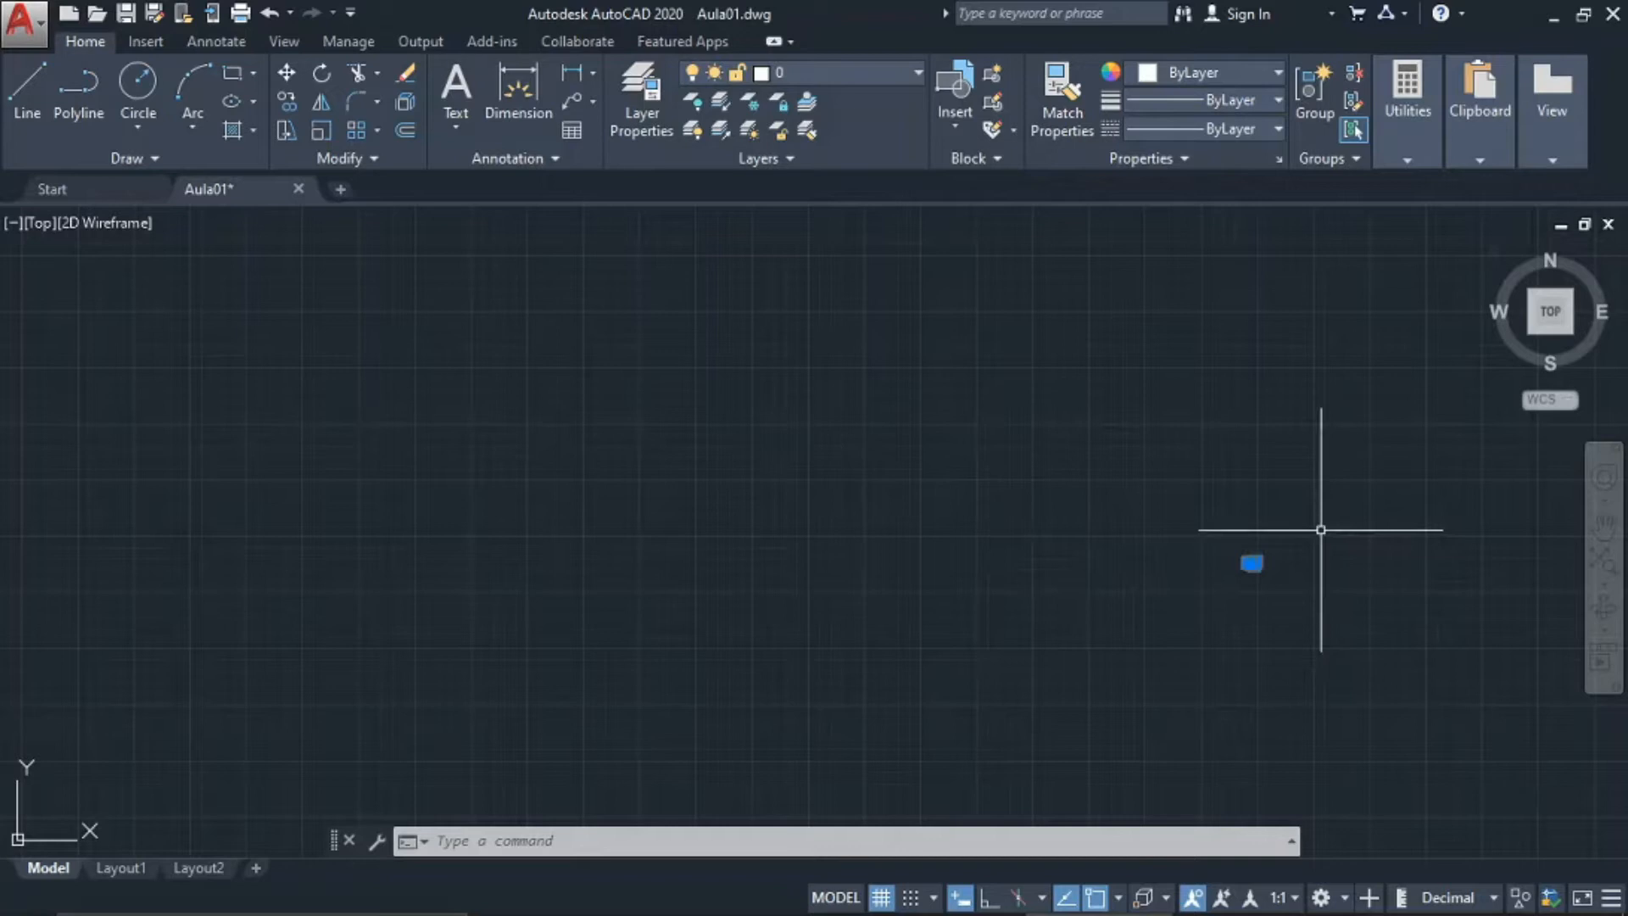
{"action": "scroll", "coordinate": [1170, 640], "scroll_direction": "up", "scroll_amount": 10}
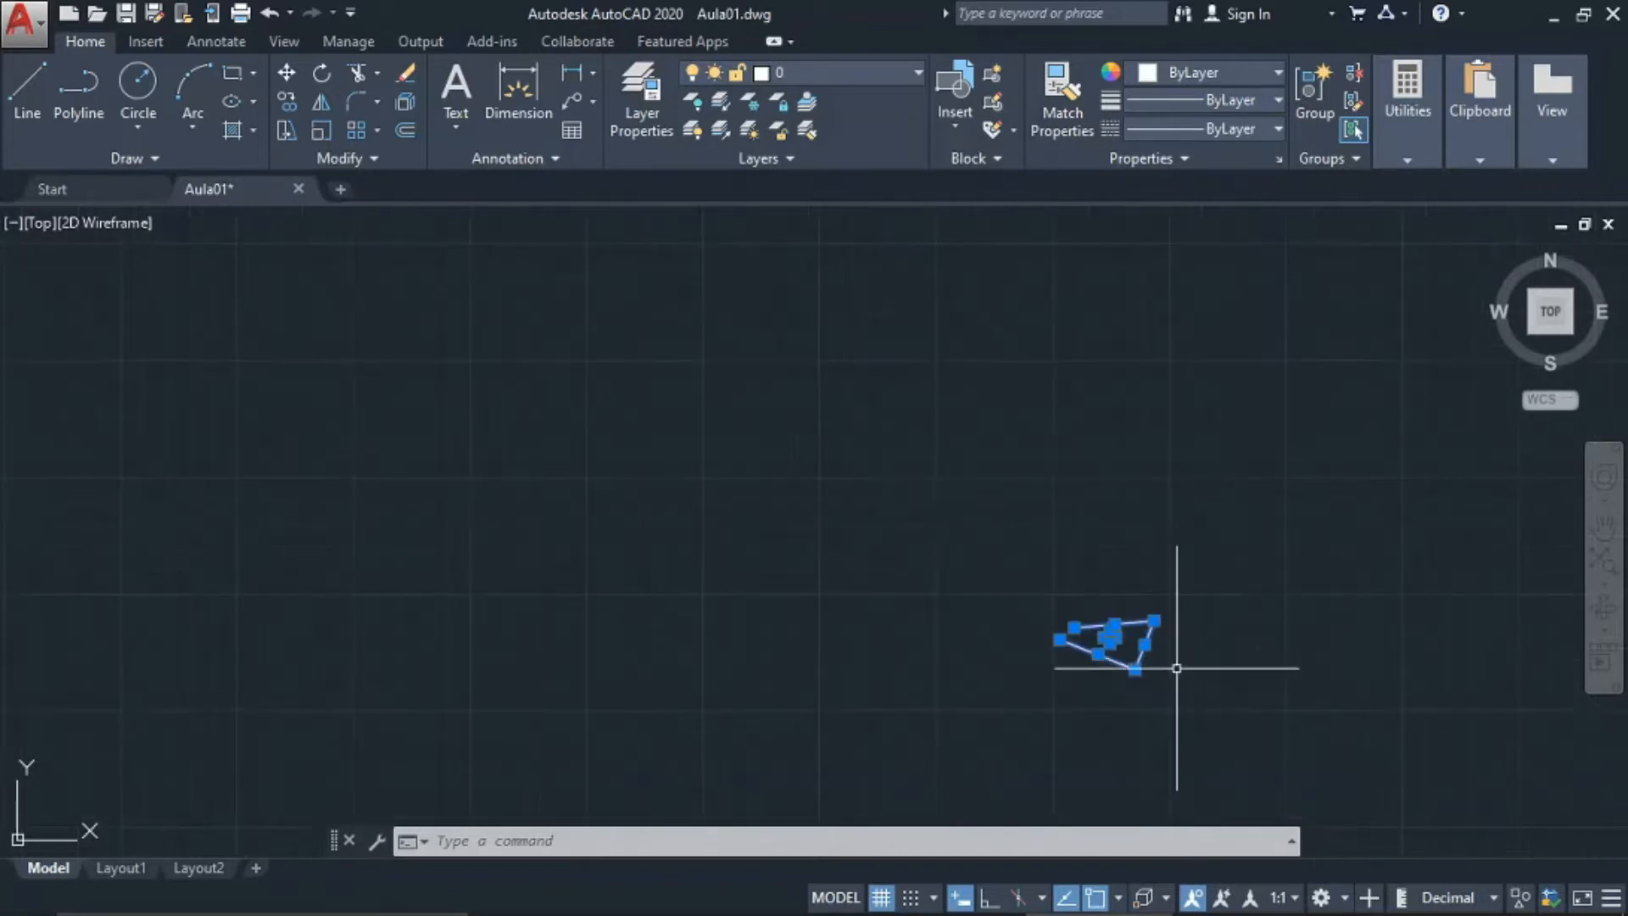
{"action": "scroll", "coordinate": [1121, 648], "scroll_direction": "down", "scroll_amount": 4}
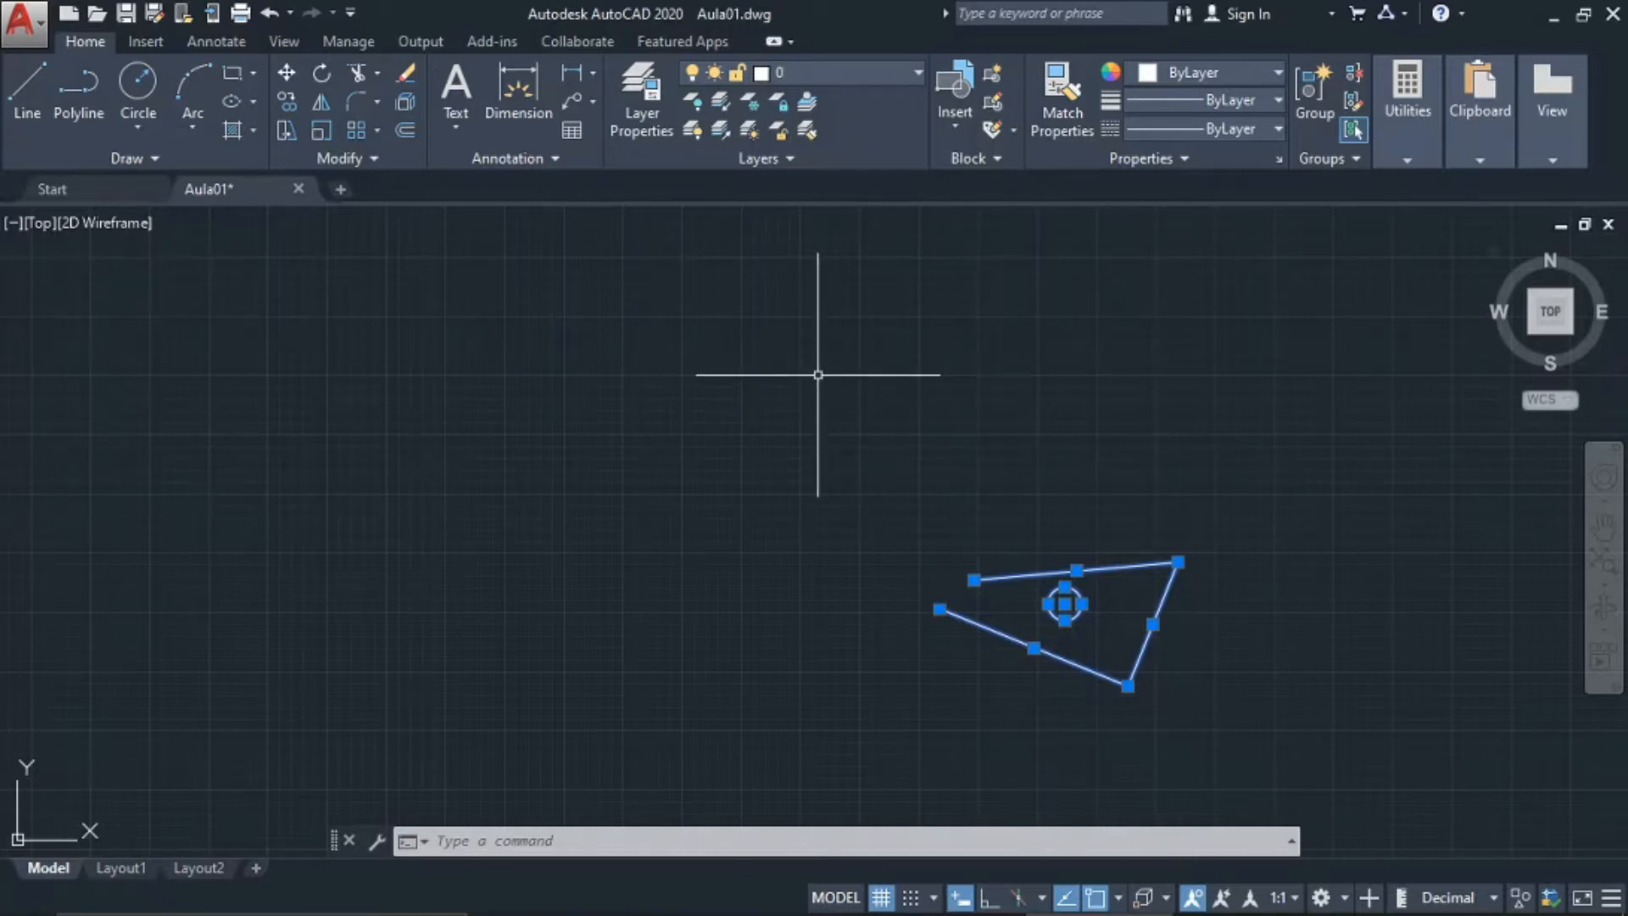
{"action": "key", "text": "ctrl+c"}
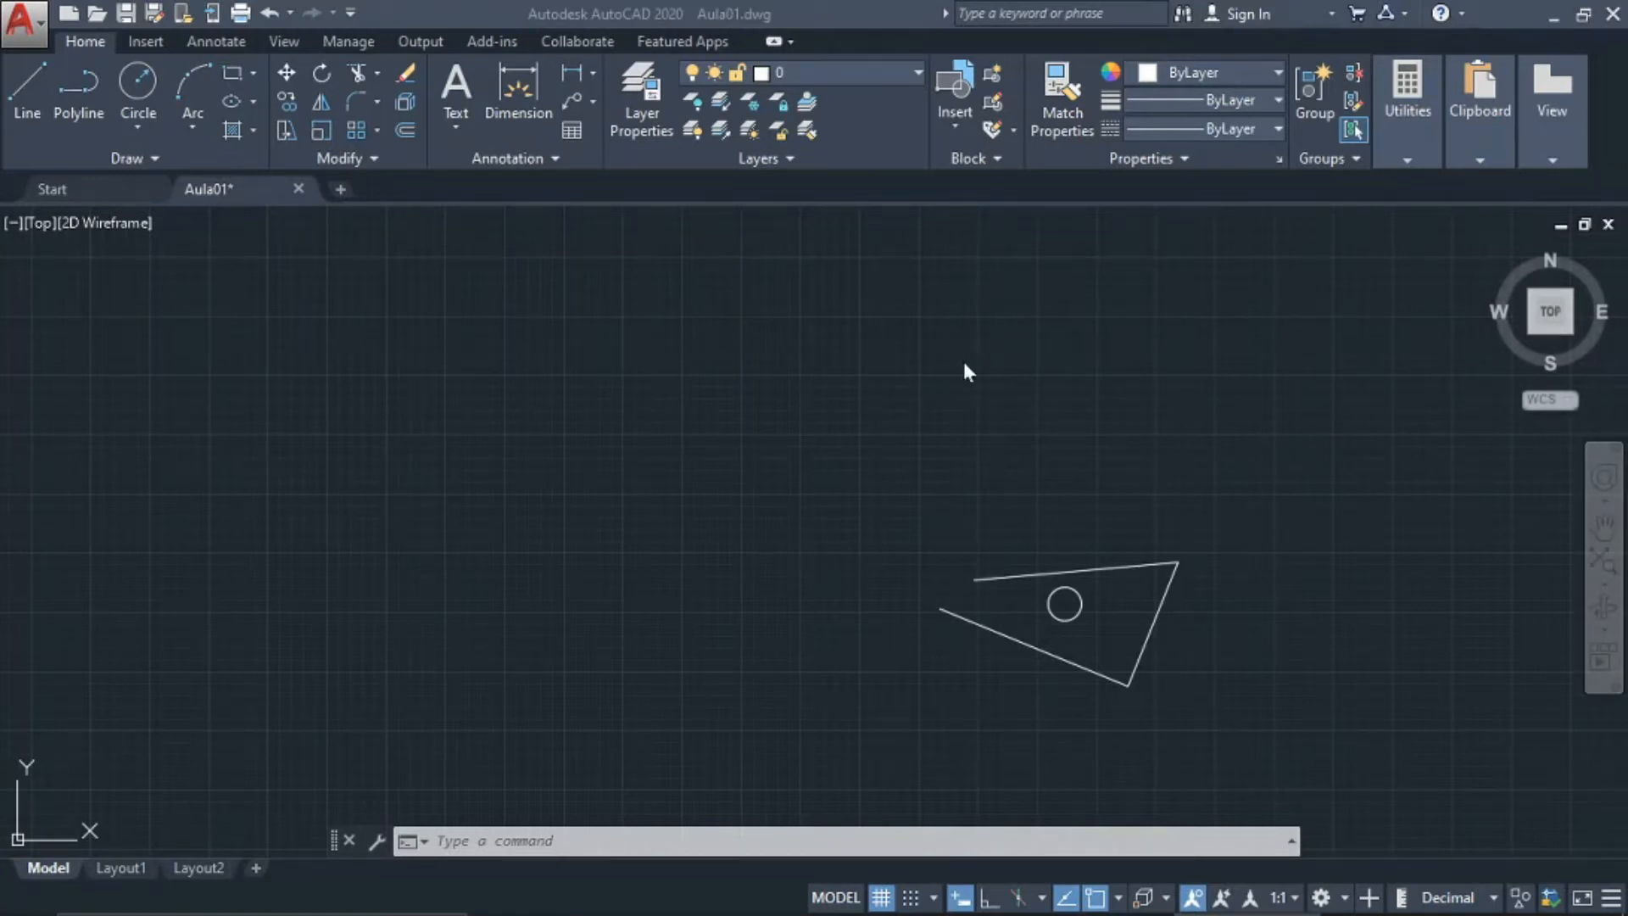
{"action": "left_click", "coordinate": [759, 396]}
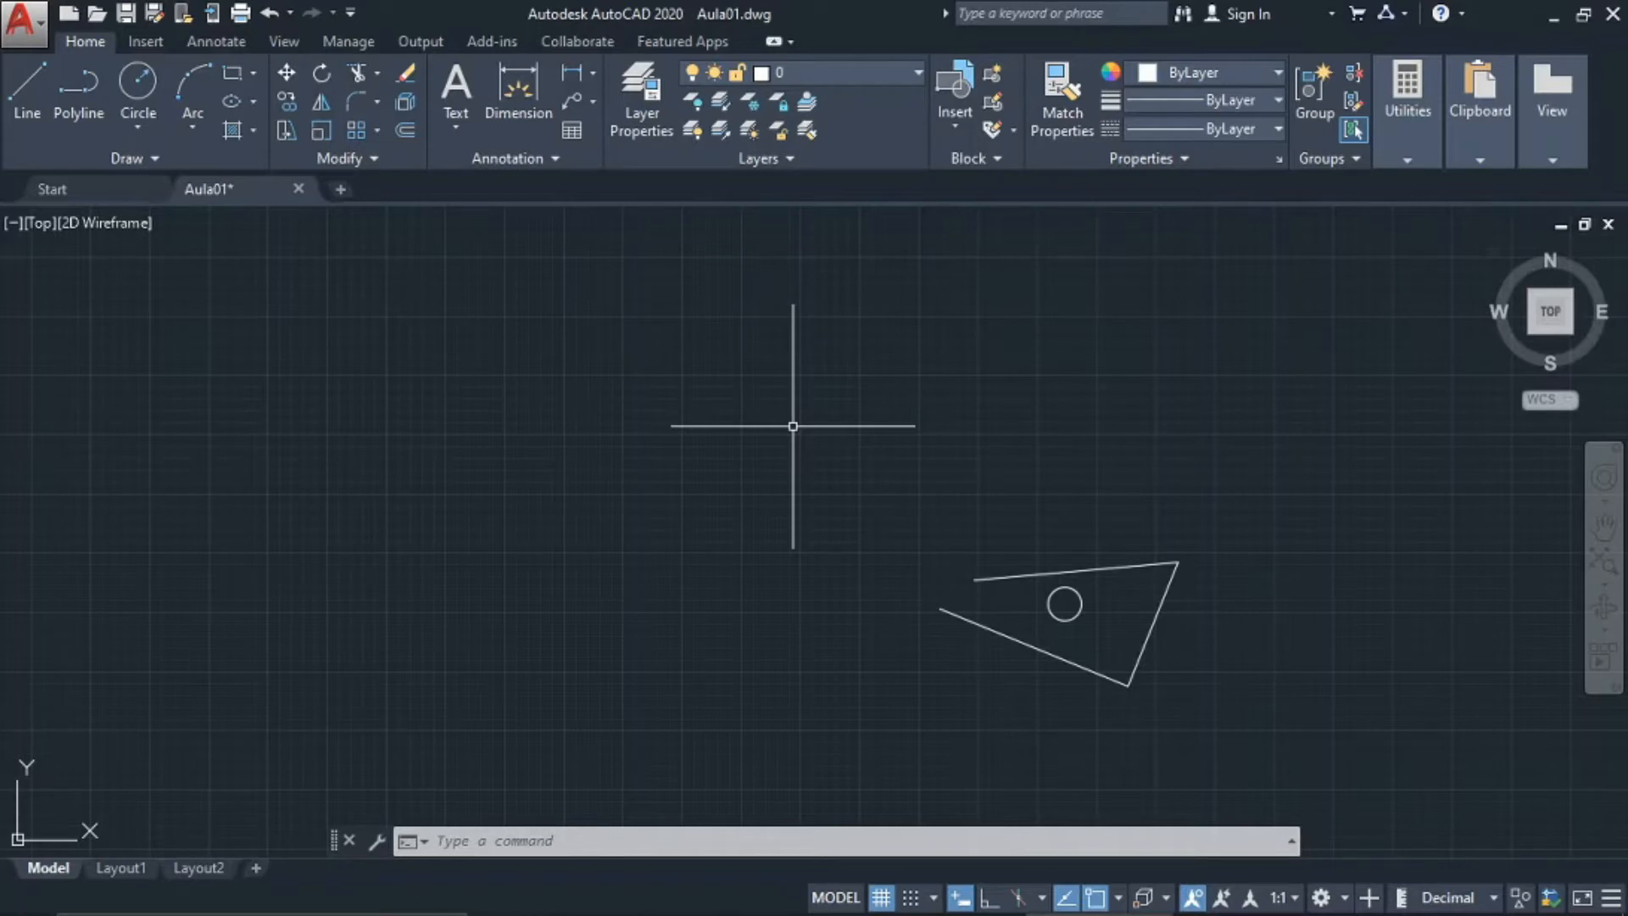
Open the Options dialog and look through the user preferences, the available profiles and the file settings
{"action": "type", "text": "OP"}
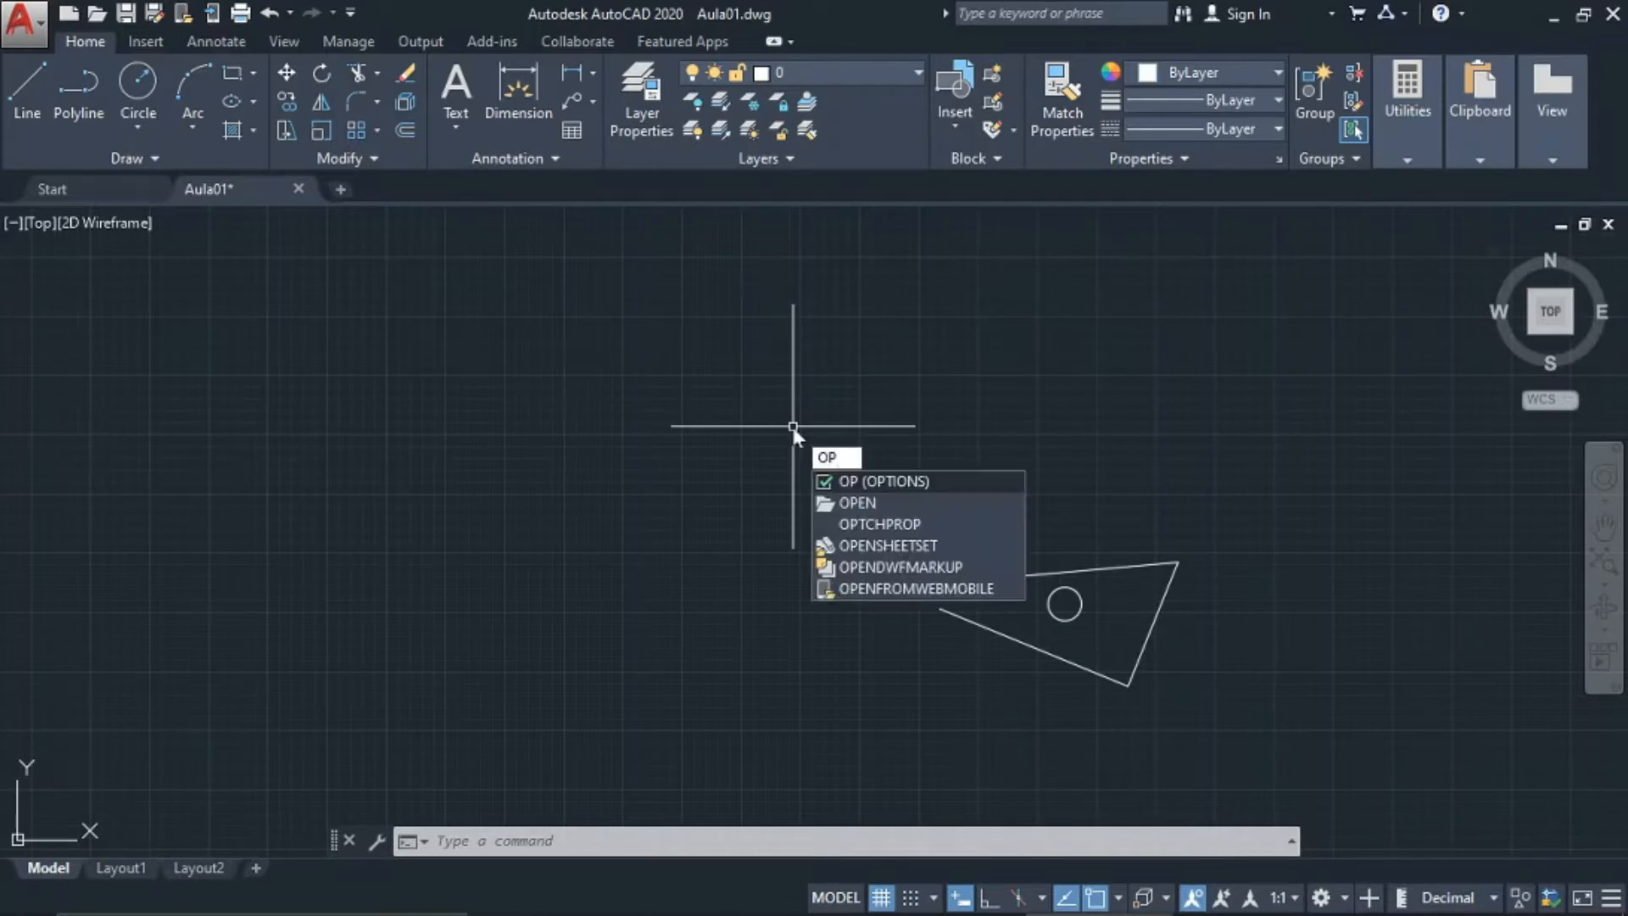
{"action": "key", "text": "Return"}
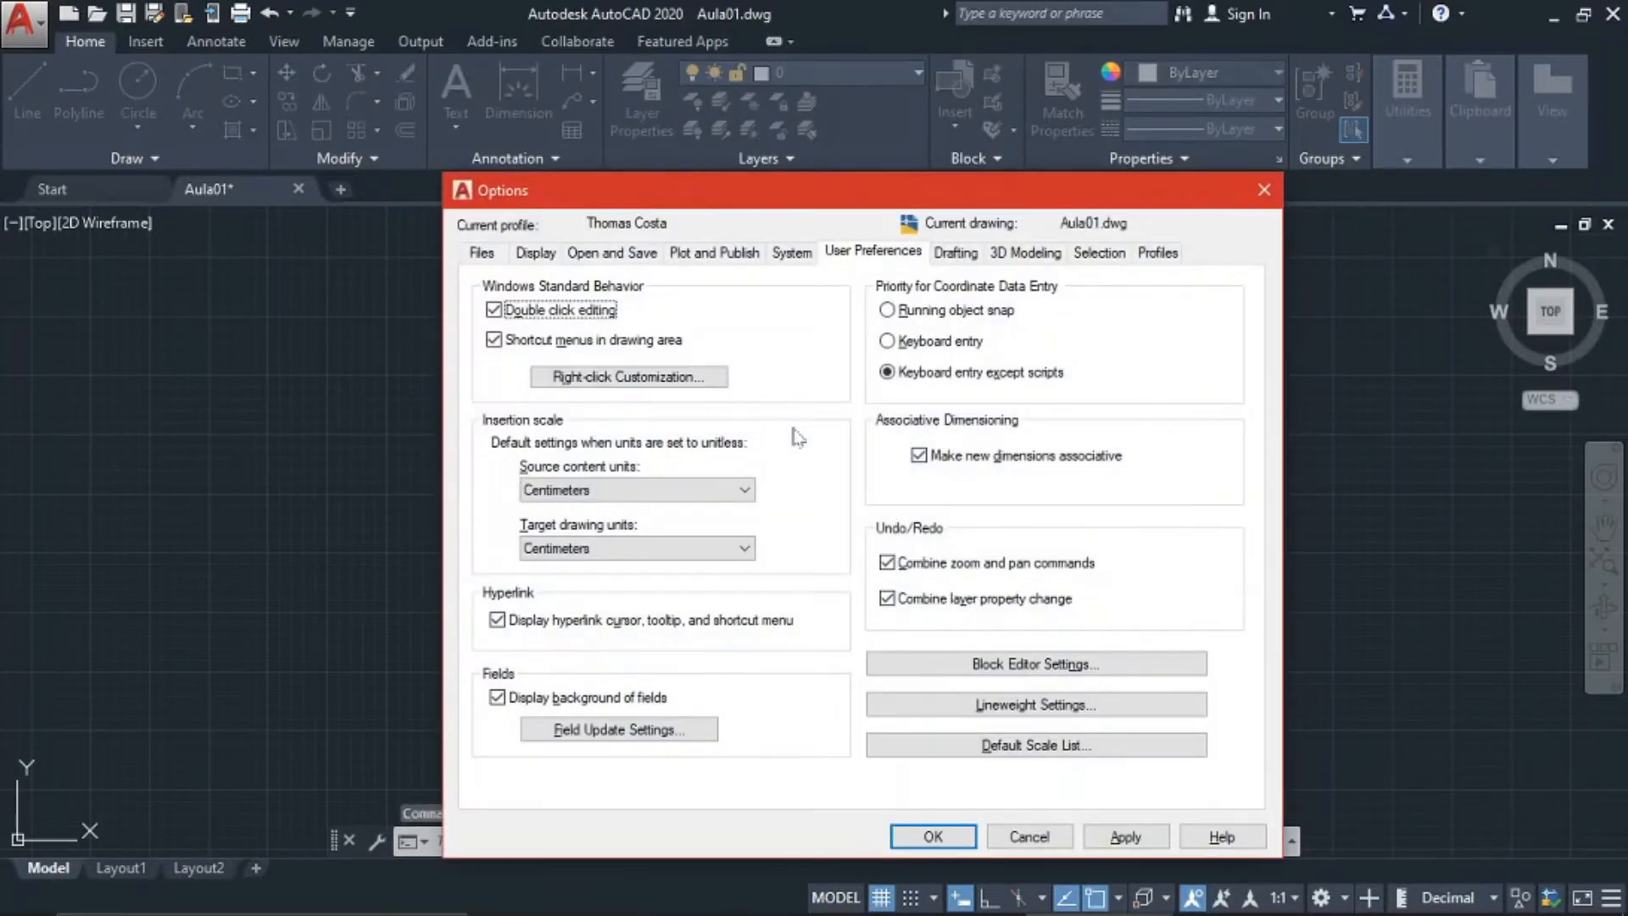
{"action": "left_click_drag", "start_coordinate": [869, 203], "coordinate": [877, 127]}
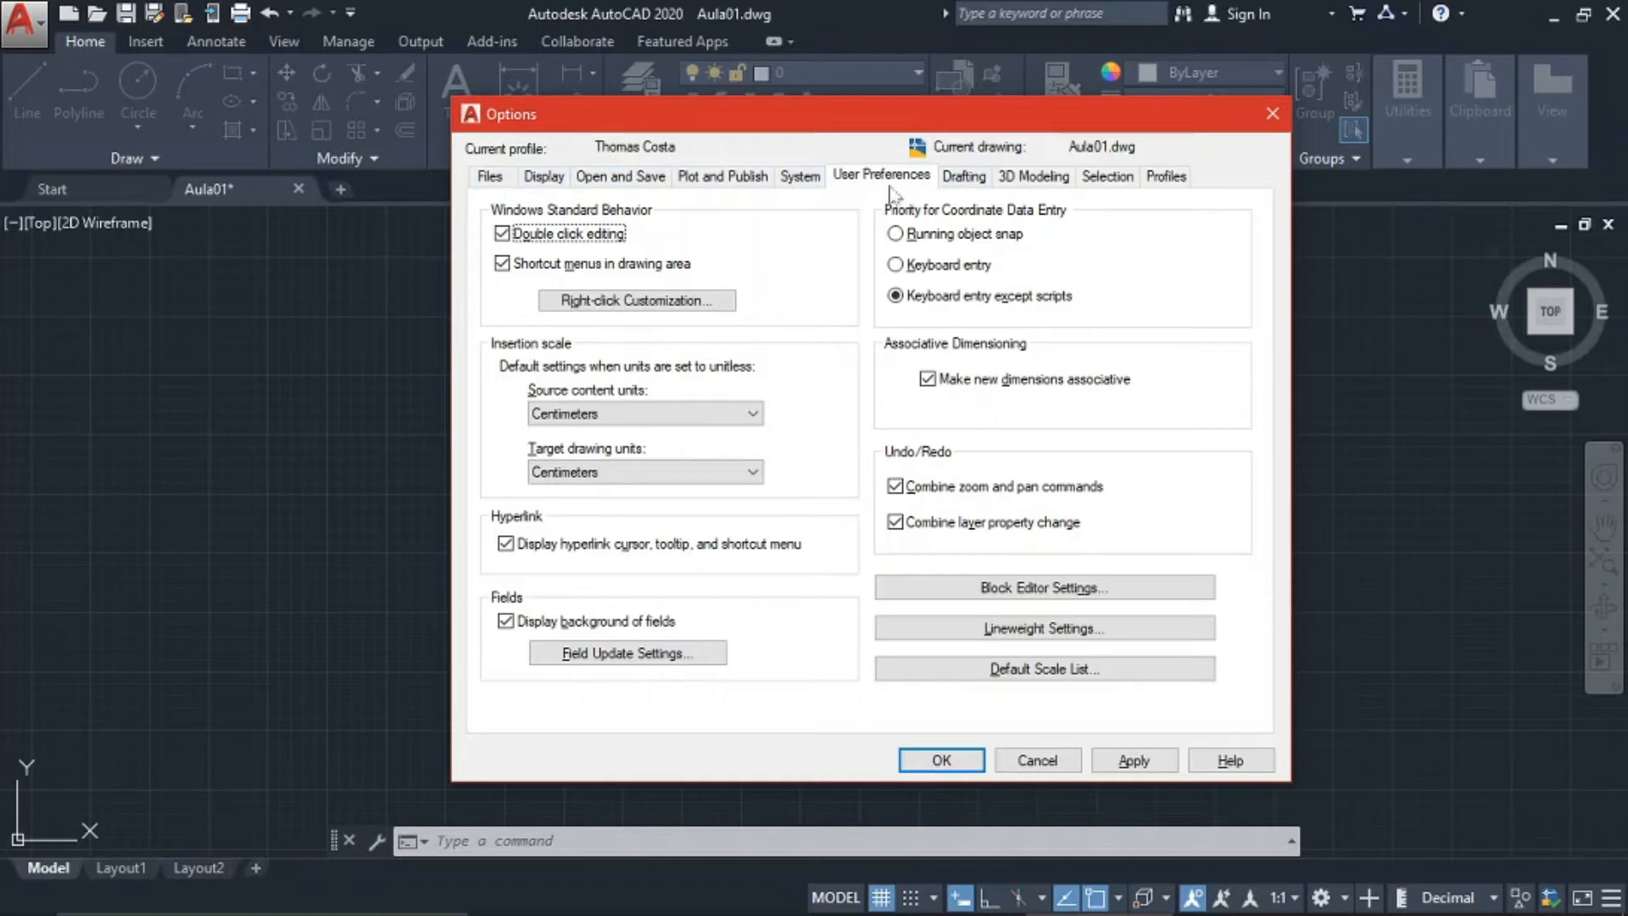
{"action": "left_click", "coordinate": [1167, 182]}
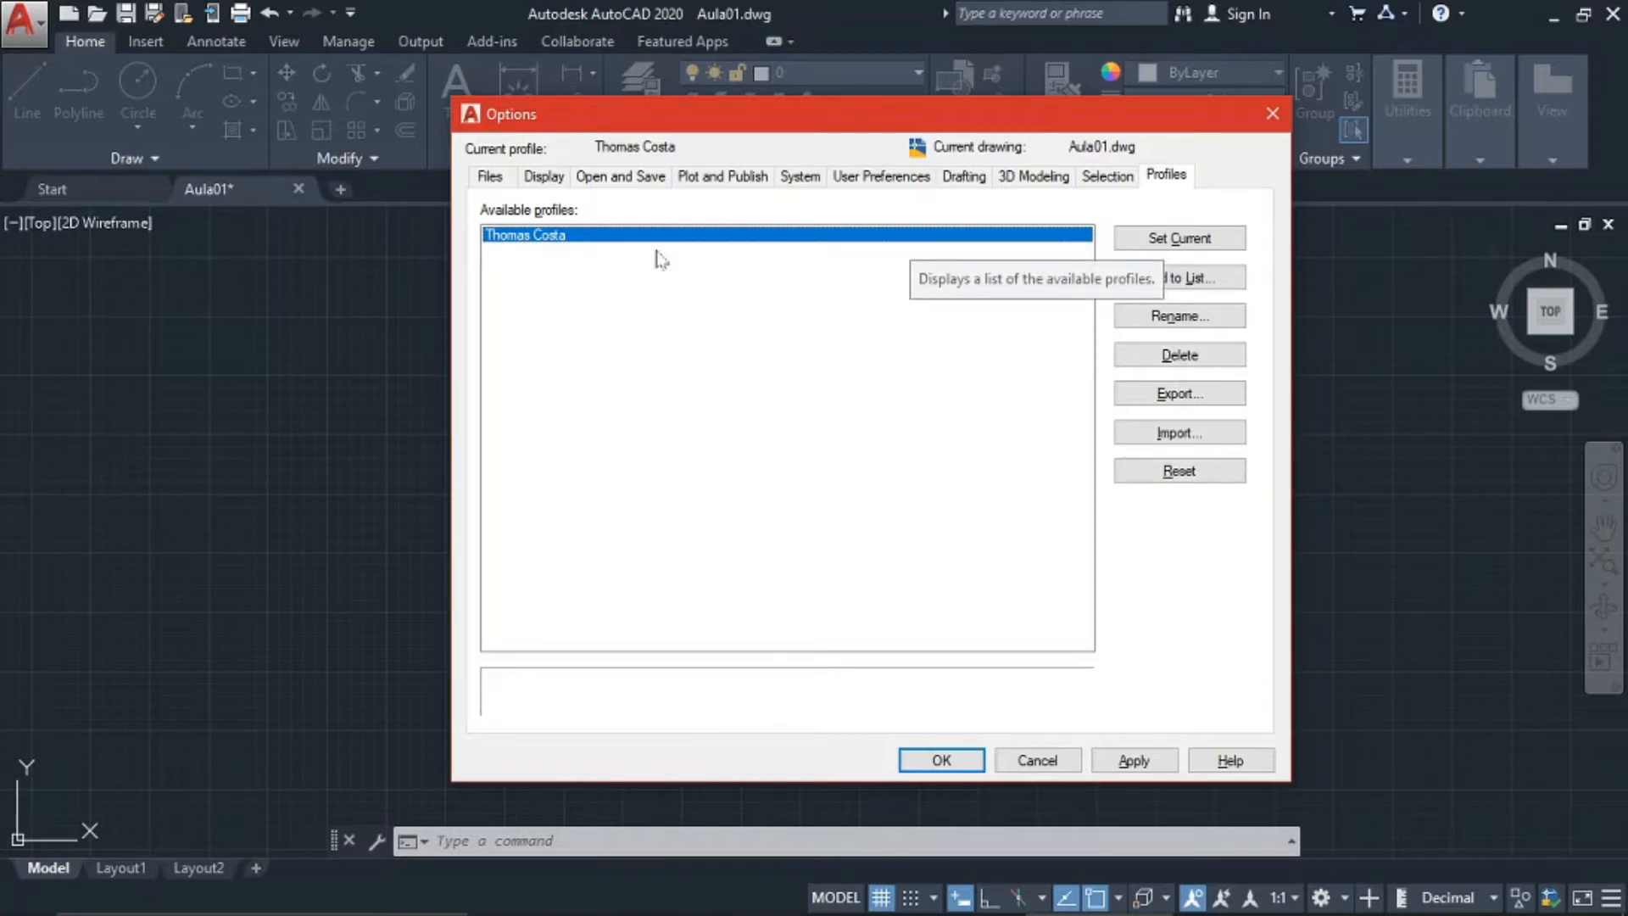
{"action": "left_click", "coordinate": [493, 176]}
Set the interface color theme to Light in the display options and apply it
{"action": "left_click", "coordinate": [547, 176]}
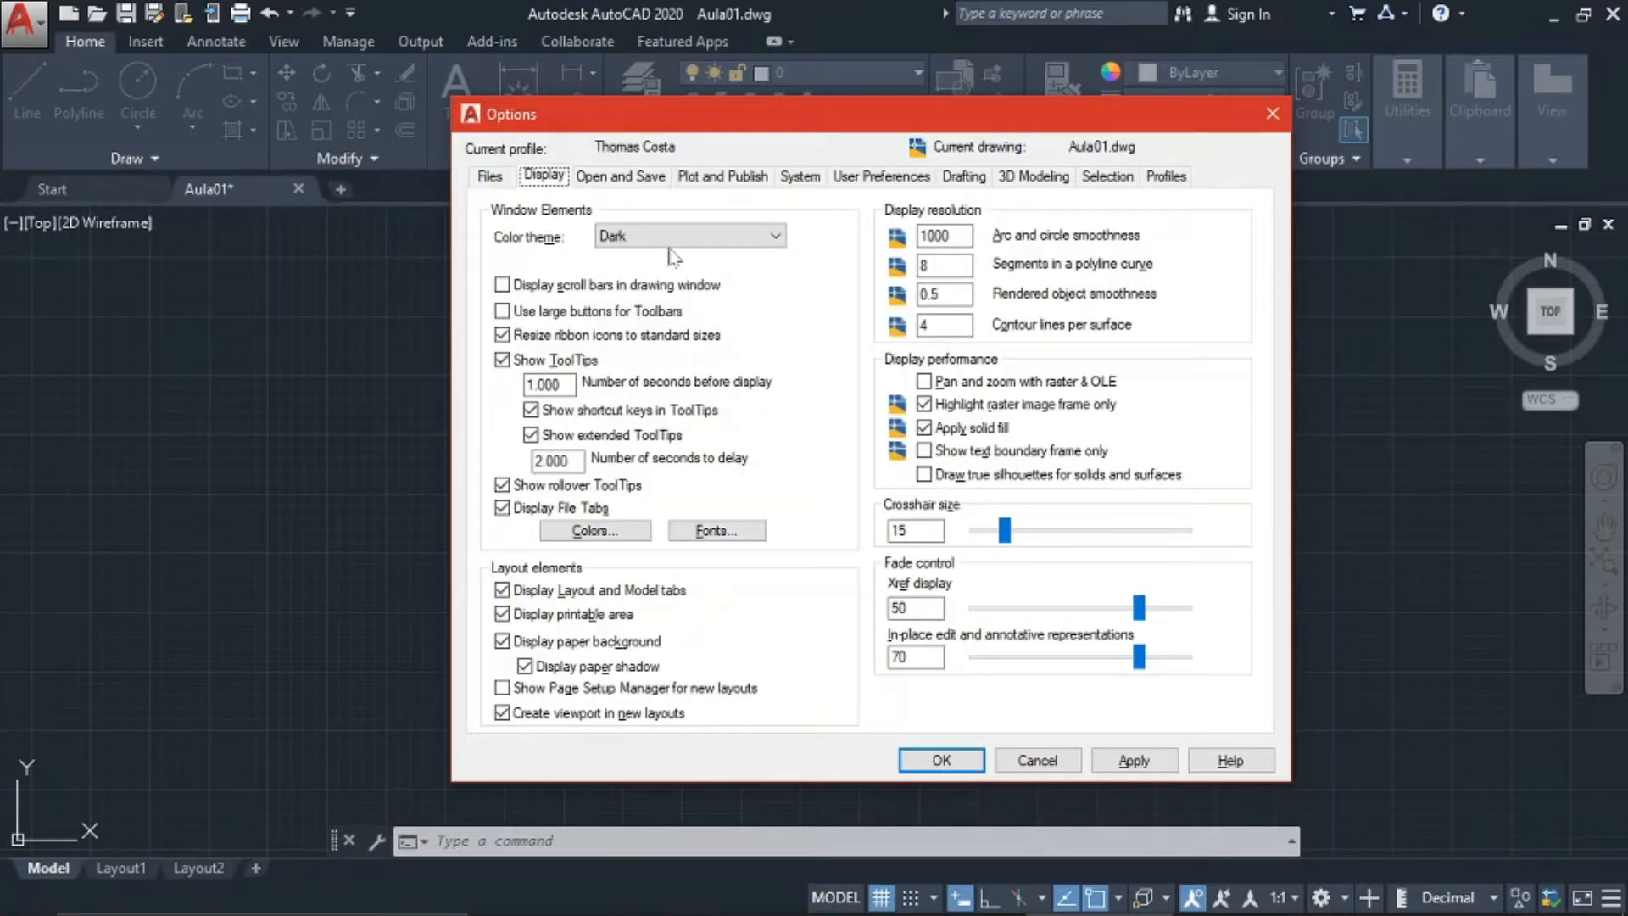
{"action": "left_click", "coordinate": [706, 236]}
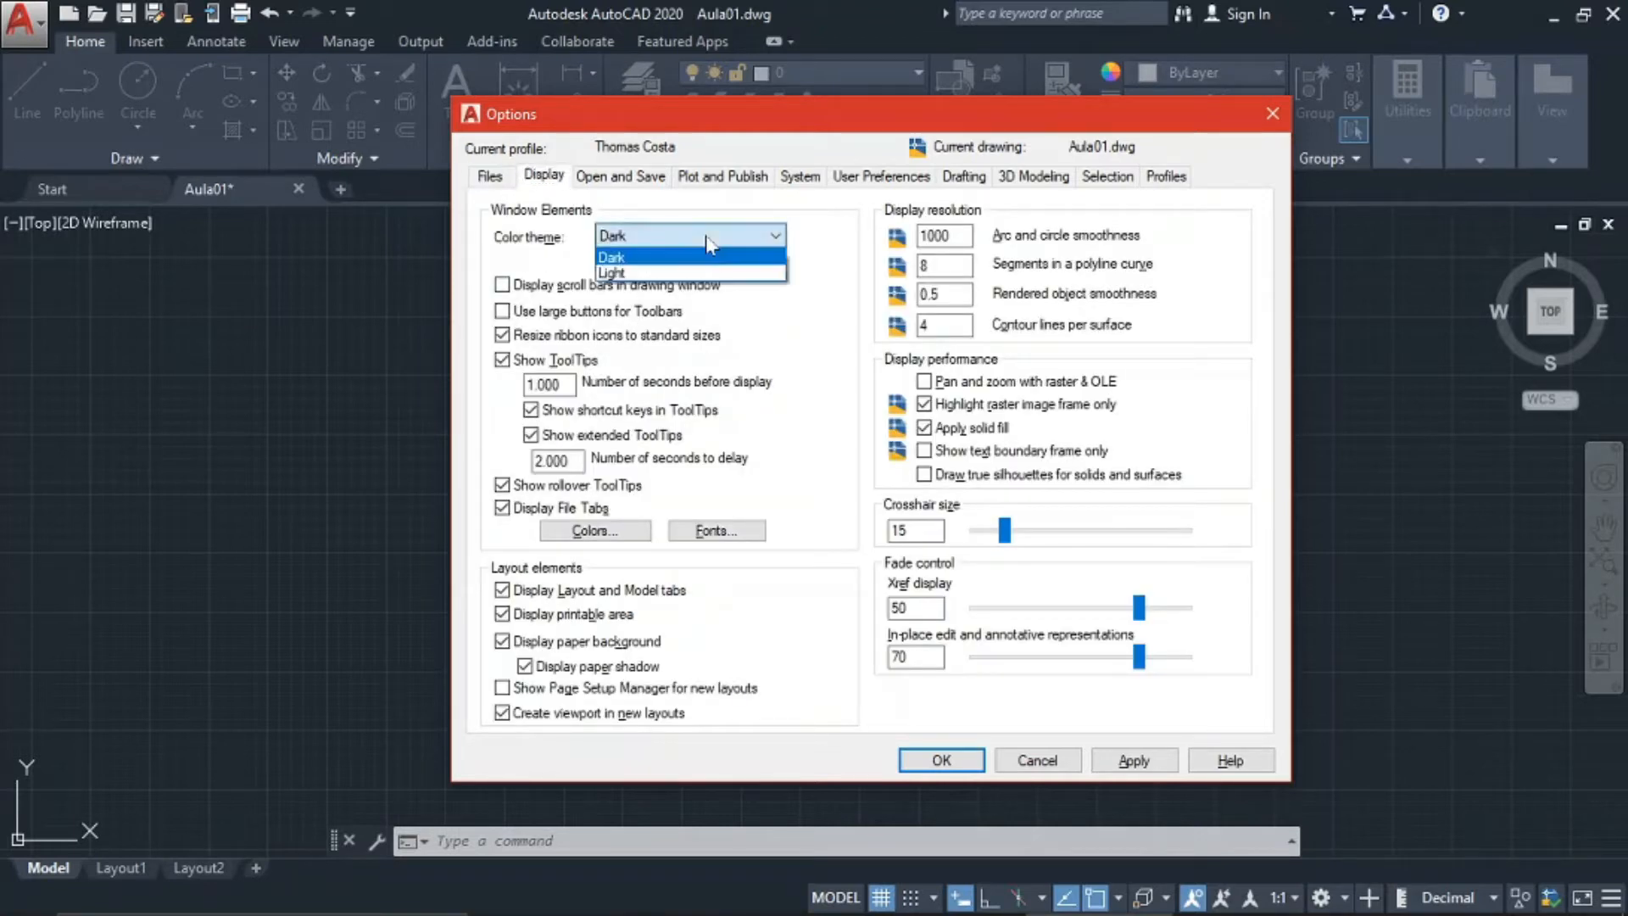
{"action": "left_click", "coordinate": [655, 273]}
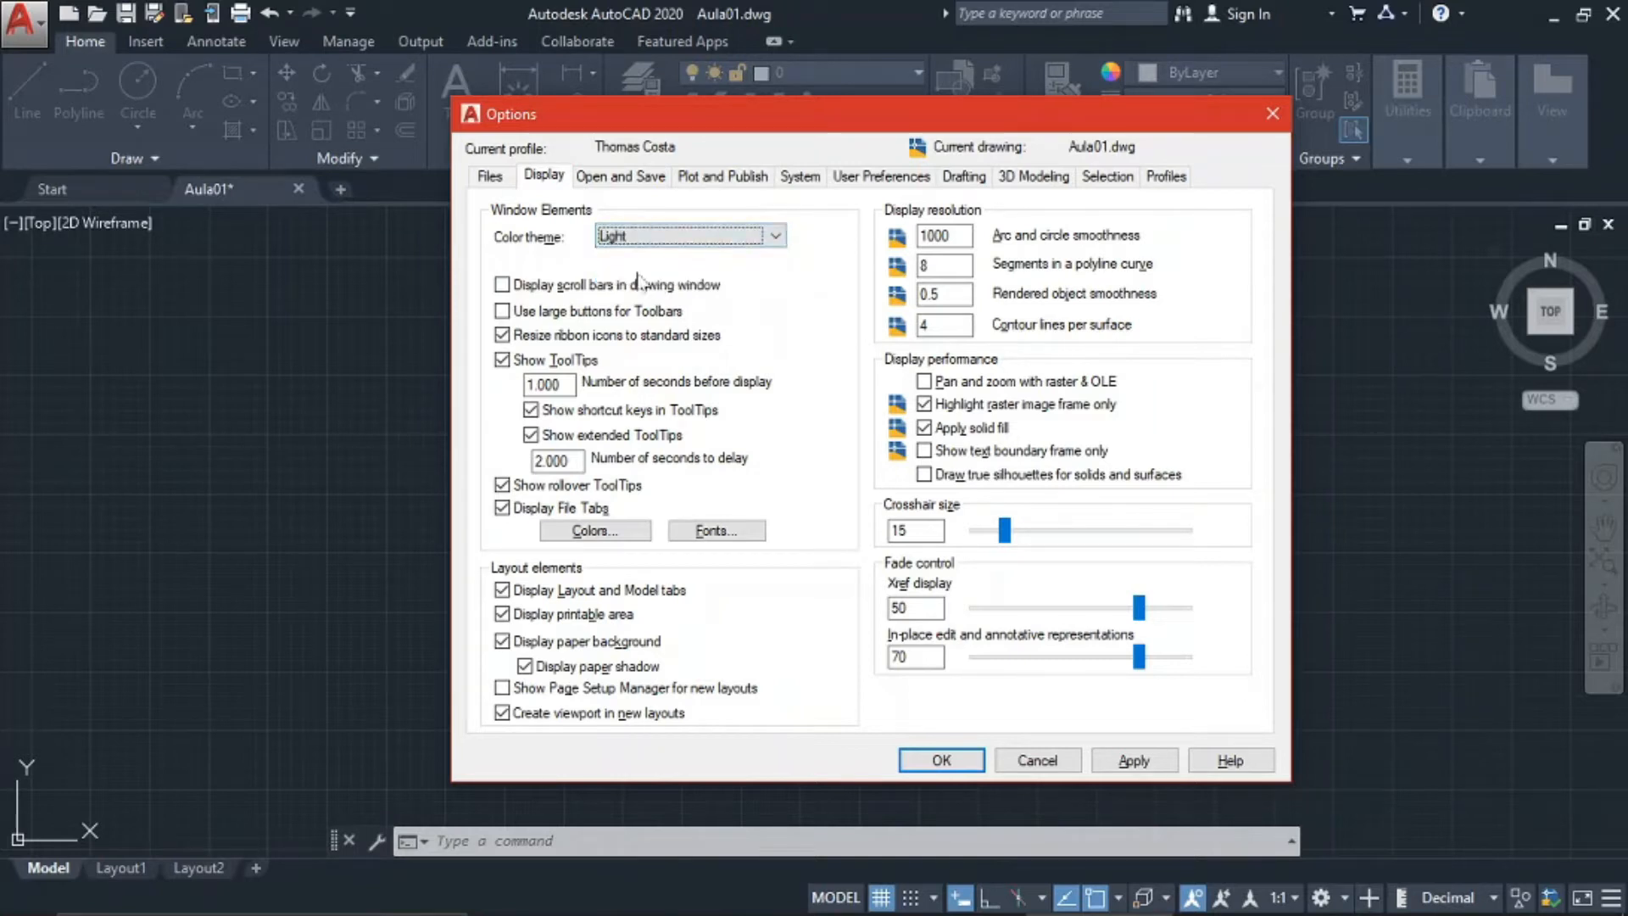
{"action": "left_click", "coordinate": [1115, 753]}
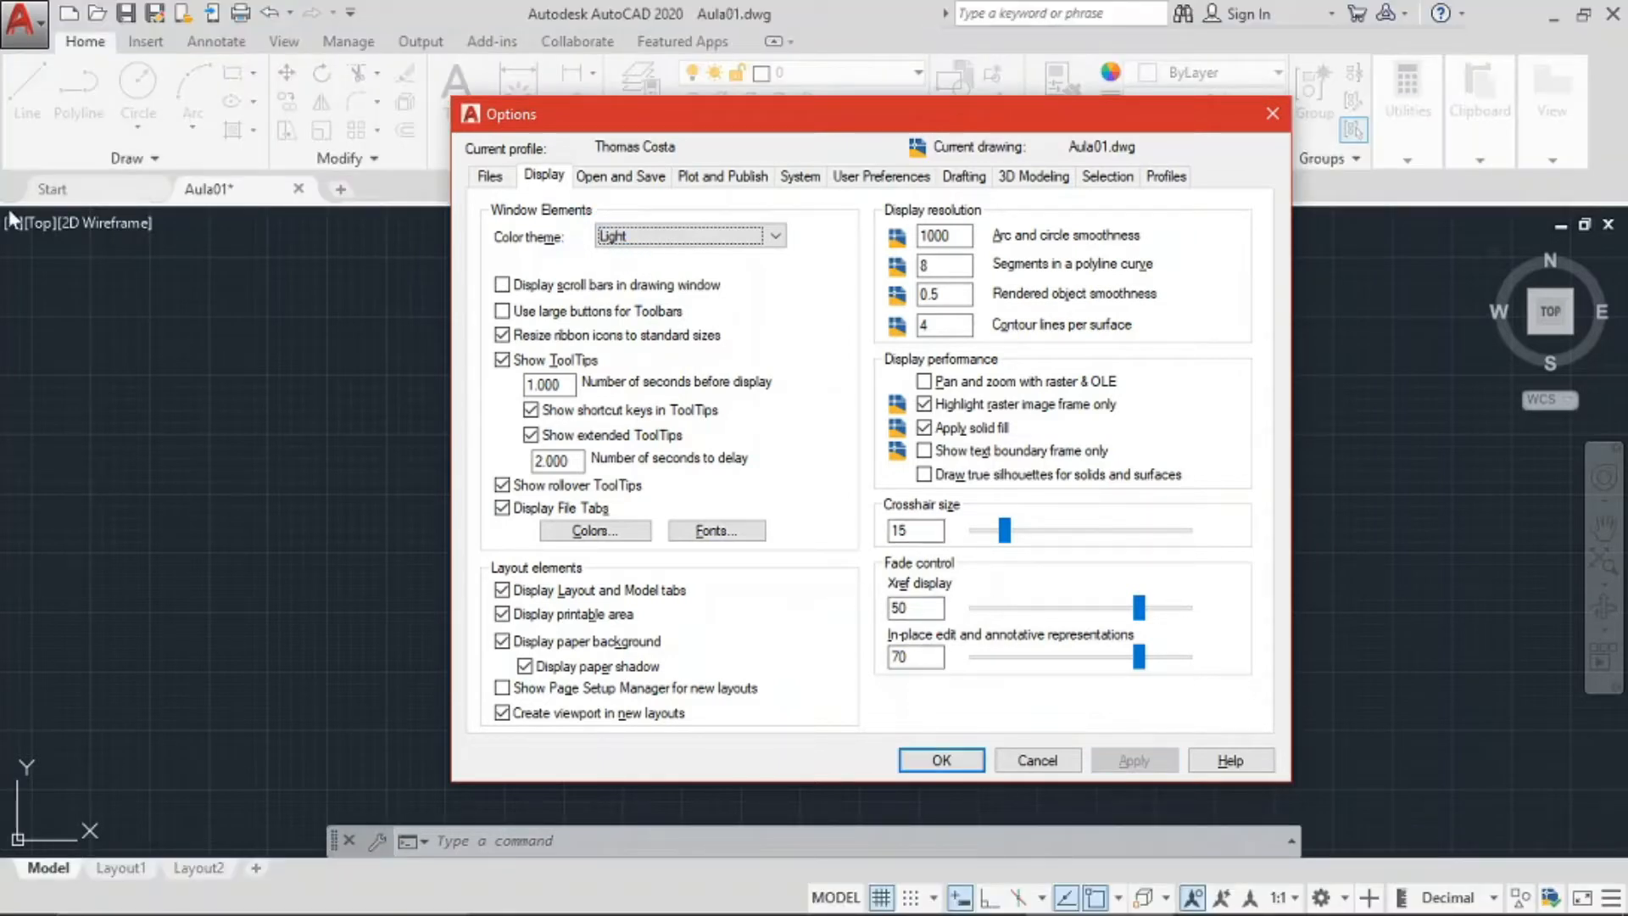
Set the interface color theme back to Dark and apply it
{"action": "left_click", "coordinate": [731, 238]}
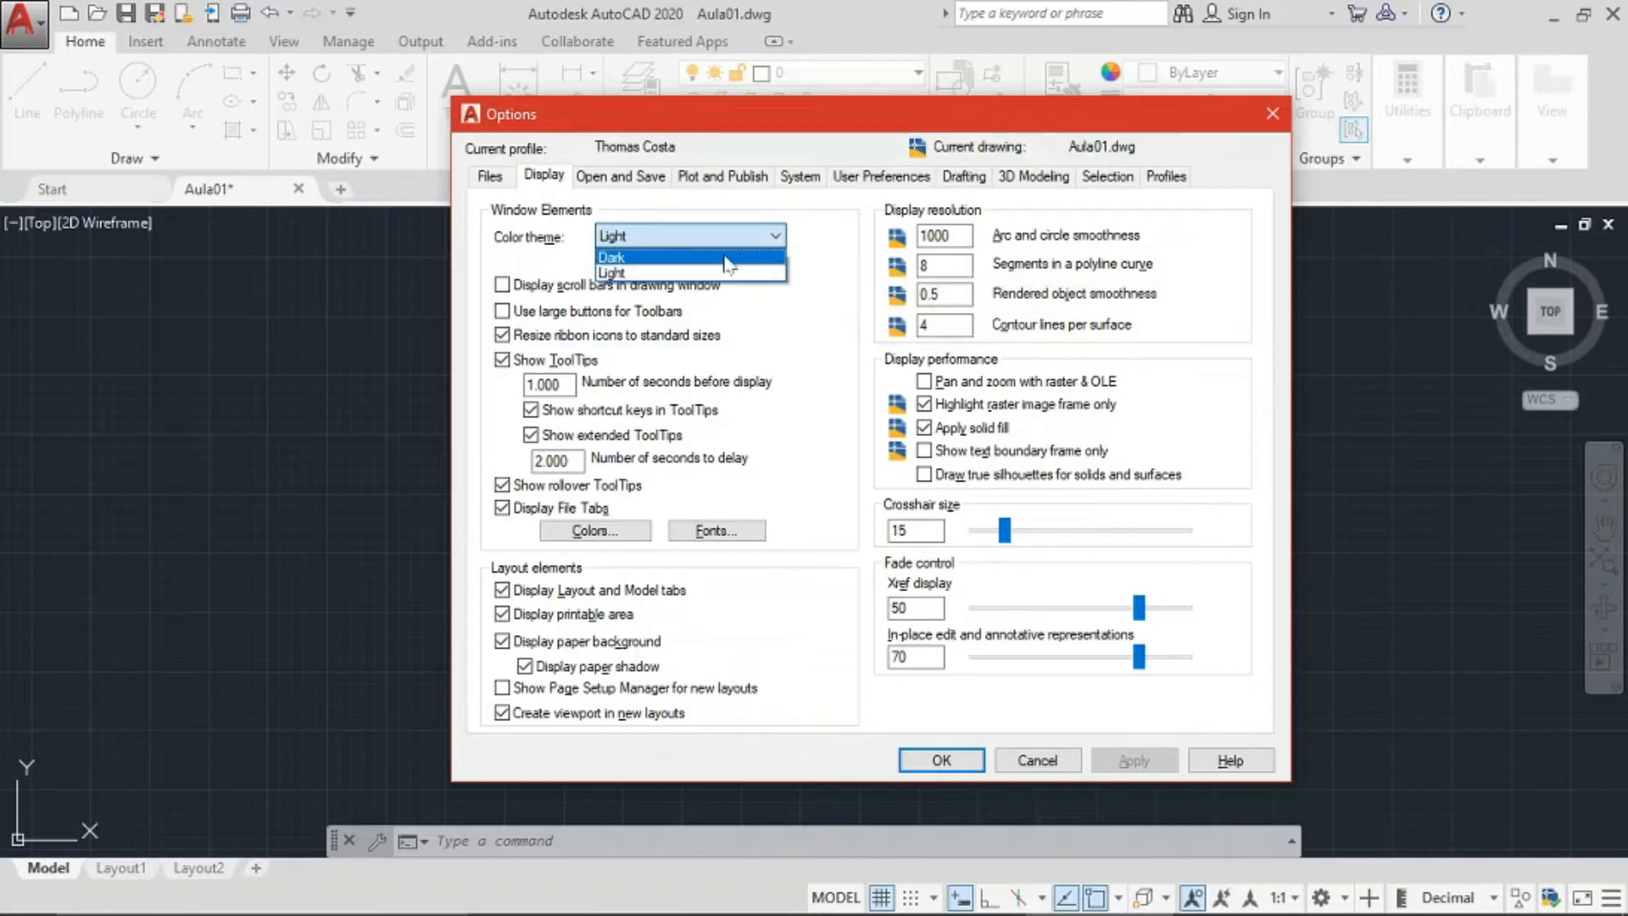
{"action": "left_click", "coordinate": [727, 259]}
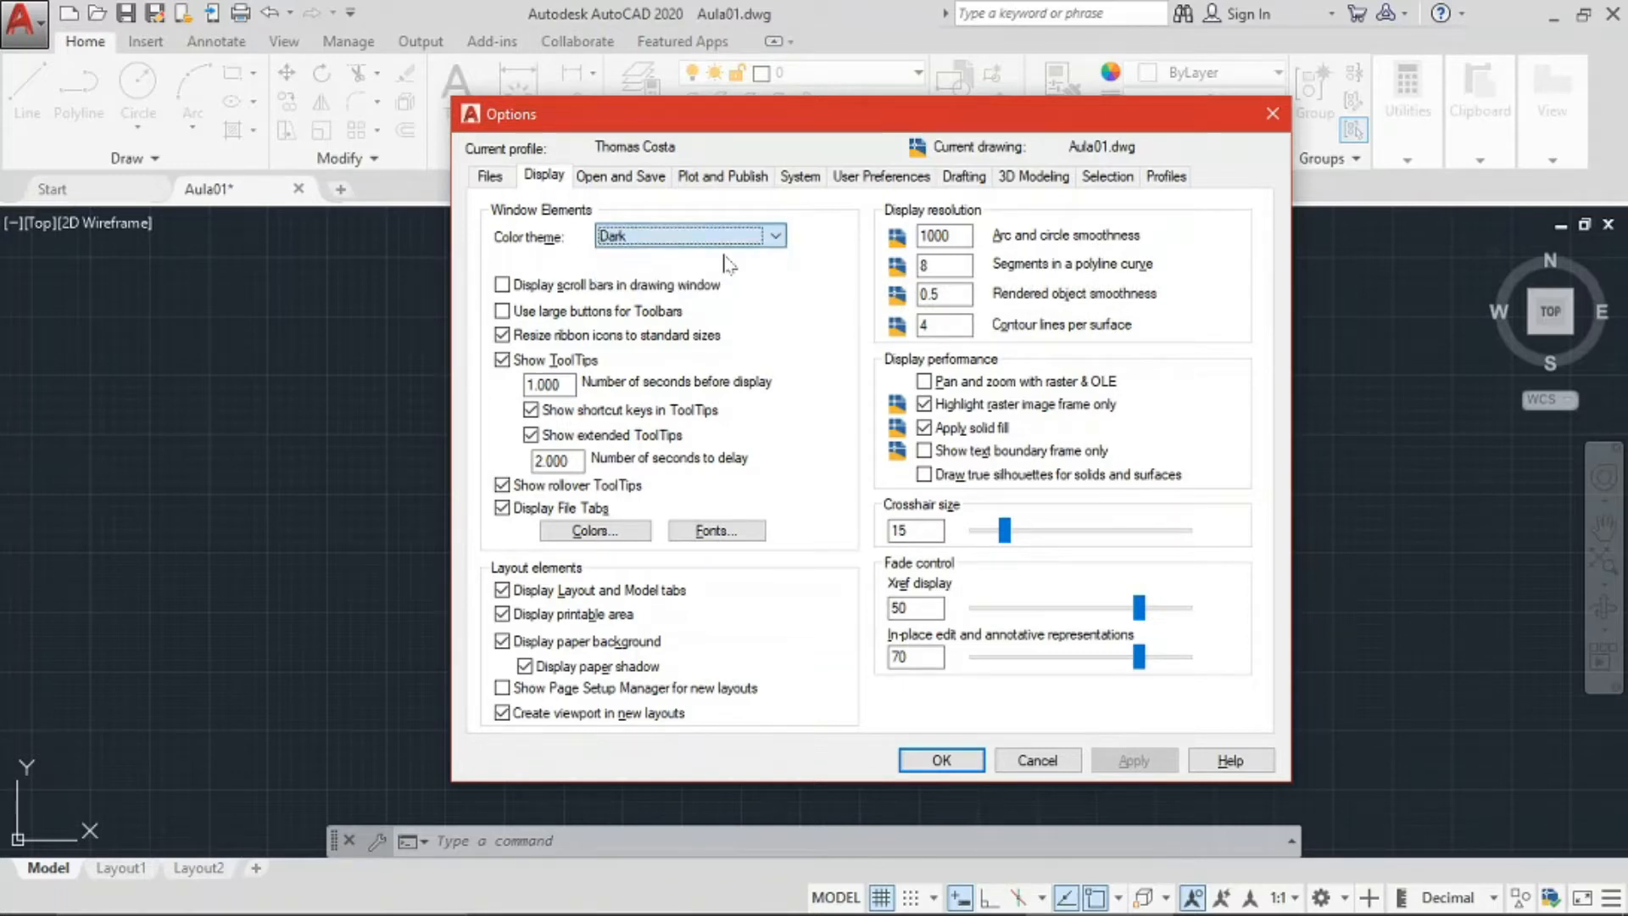
{"action": "left_click", "coordinate": [1127, 759]}
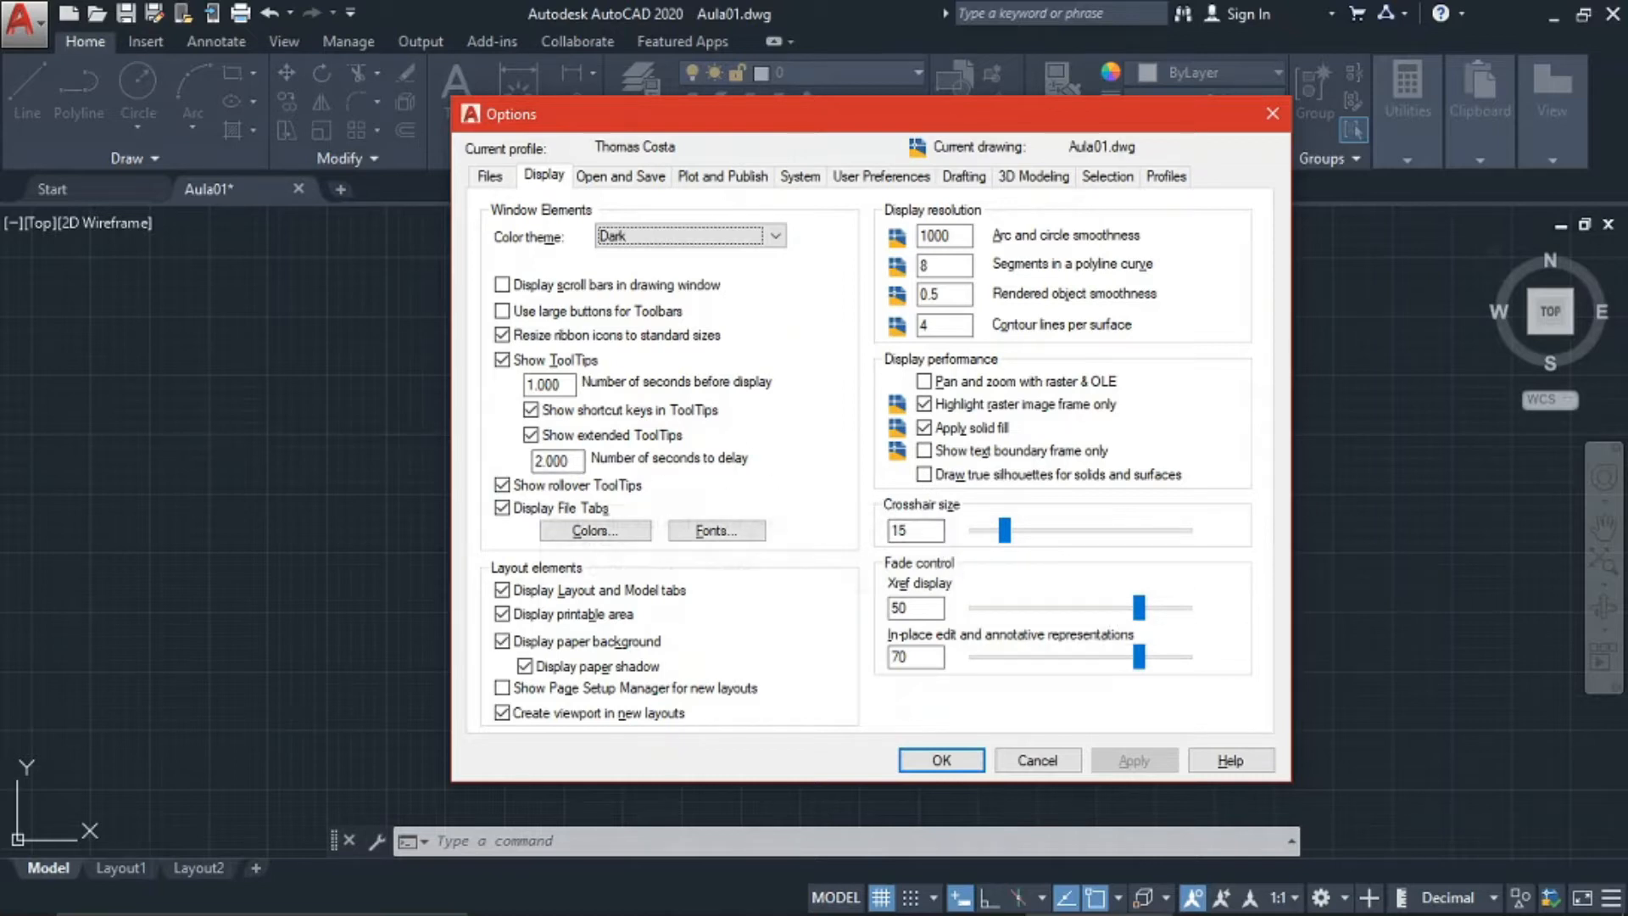
Set the crosshair size to 100, apply it and close the Options dialog
{"action": "left_click_drag", "start_coordinate": [1009, 547], "coordinate": [1216, 564]}
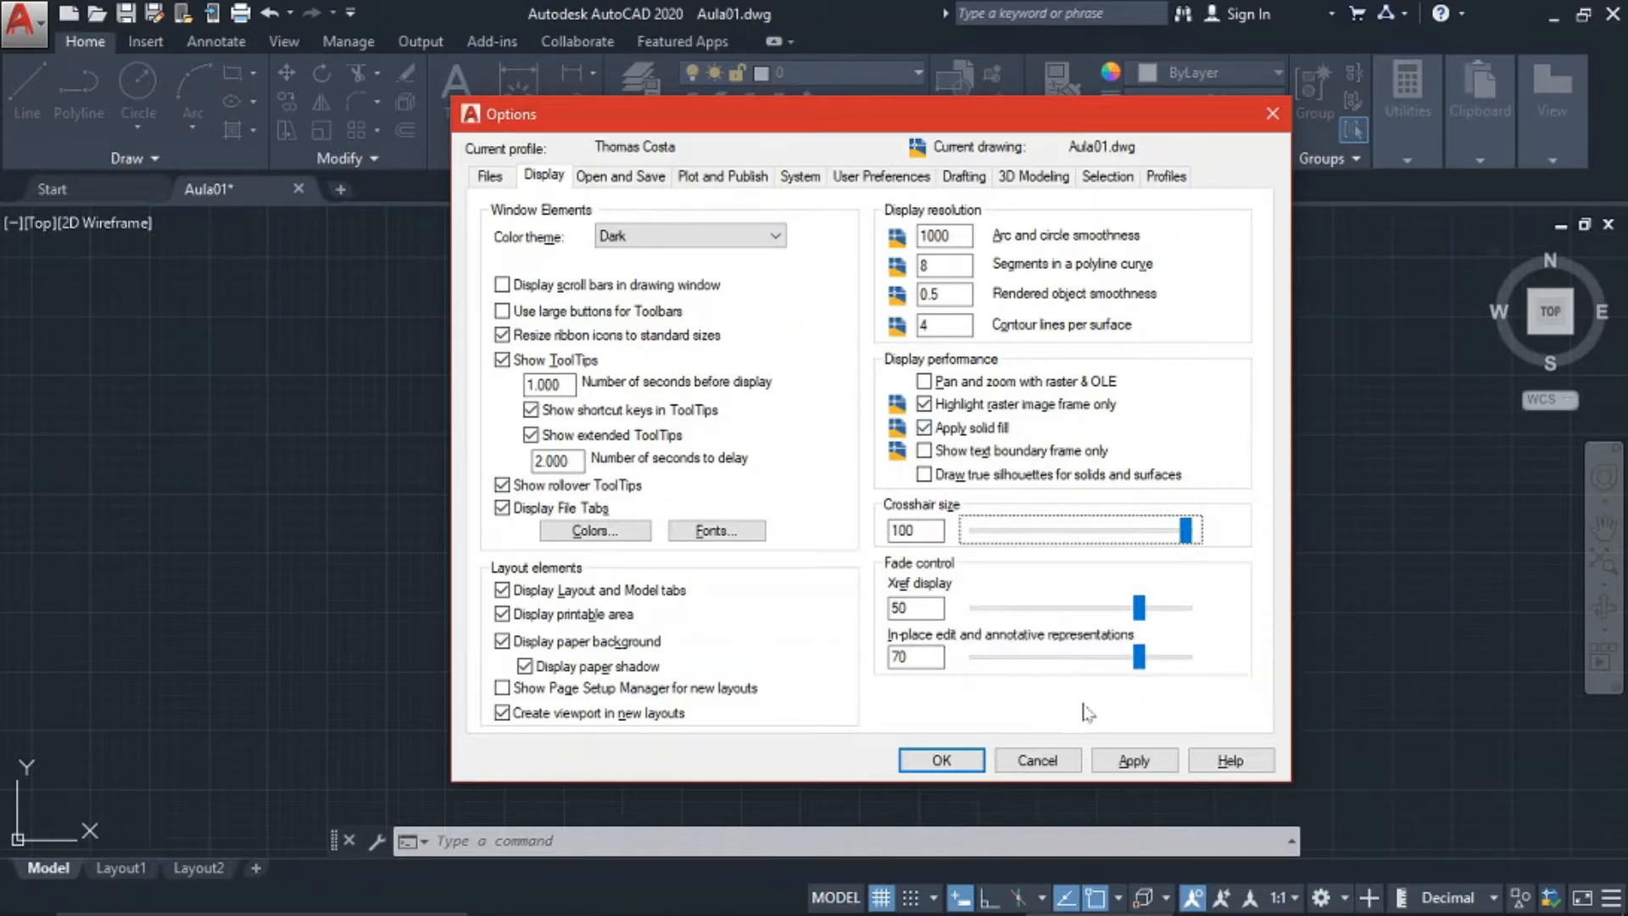
{"action": "left_click", "coordinate": [1102, 760]}
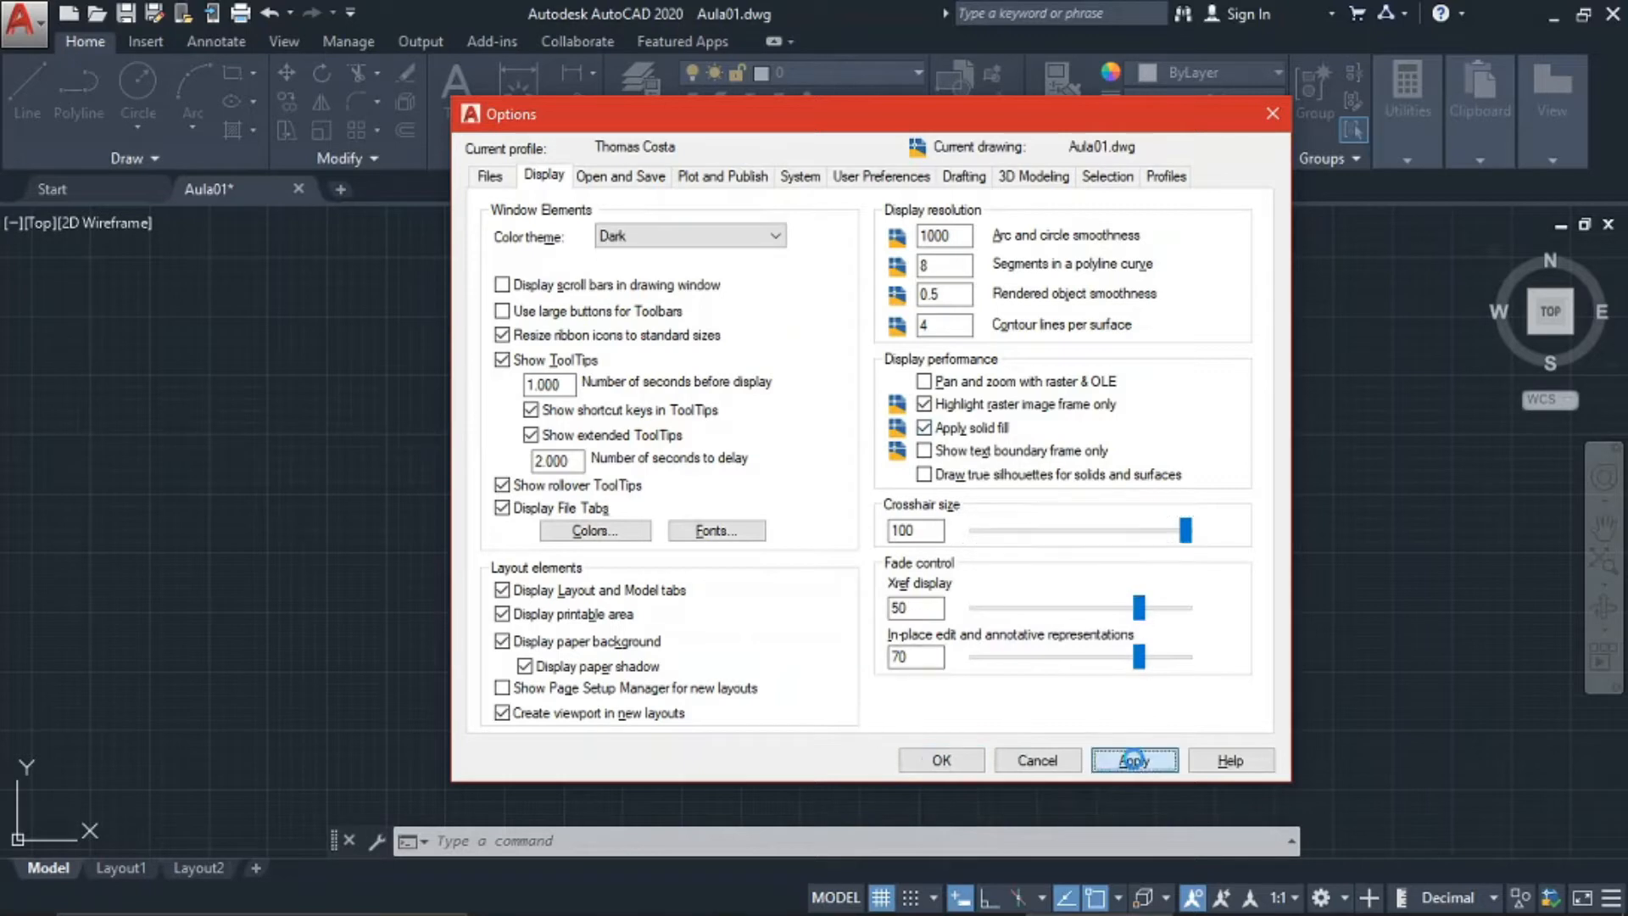
{"action": "left_click", "coordinate": [975, 758]}
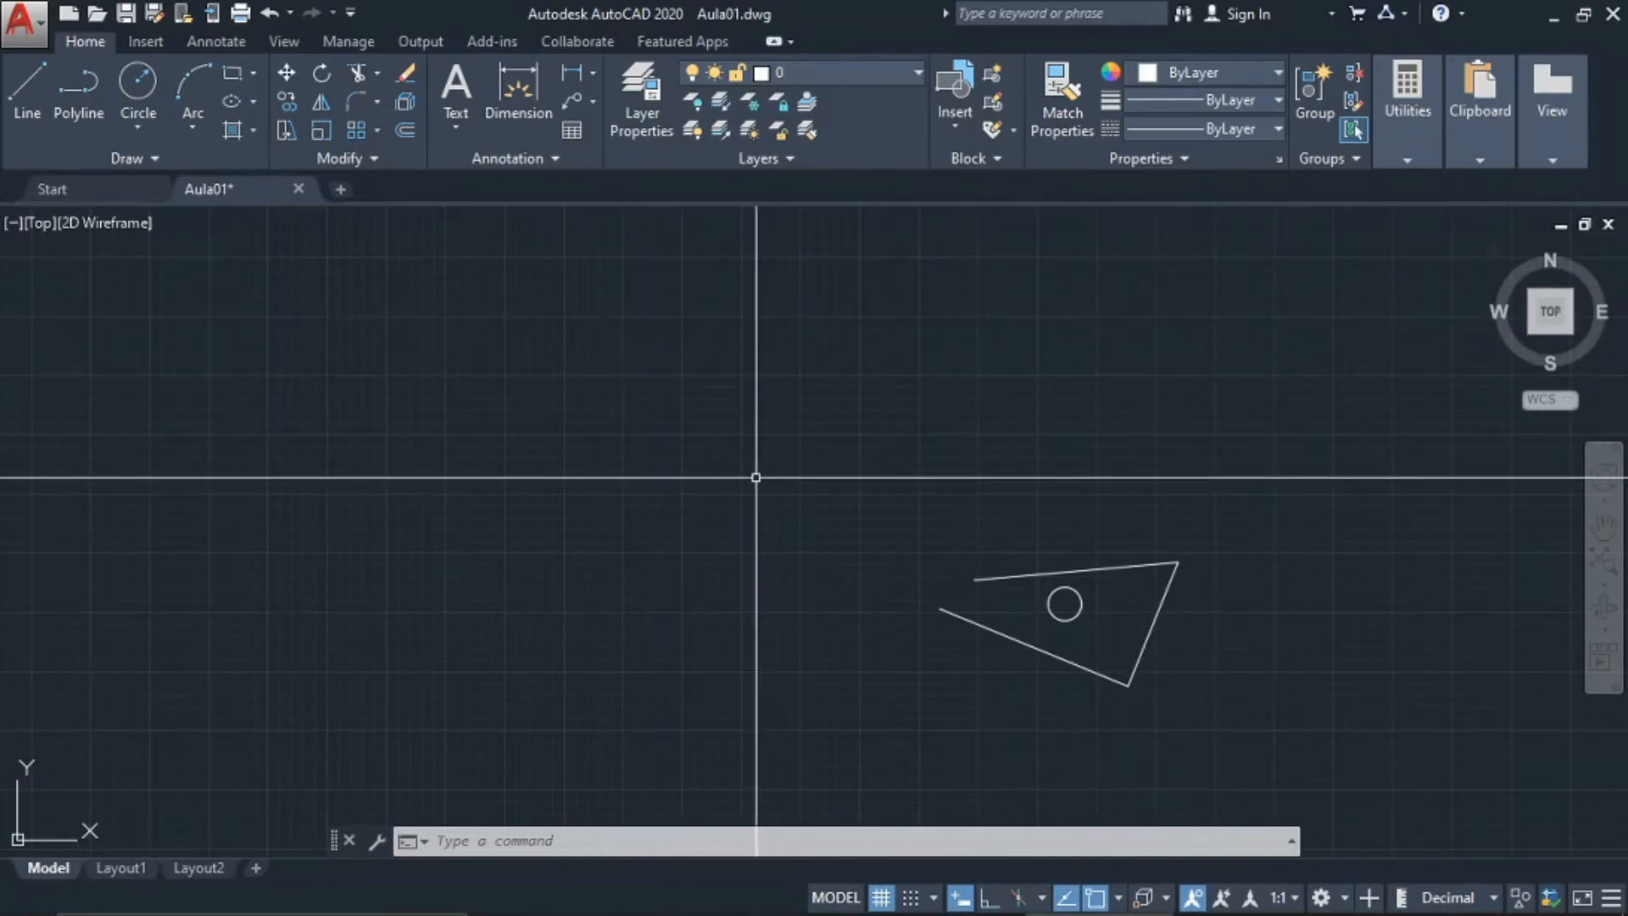
Reopen the Options dialog and set the crosshair size to 15
{"action": "type", "text": "op"}
{"action": "key", "text": "Return"}
{"action": "left_click", "coordinate": [922, 530]}
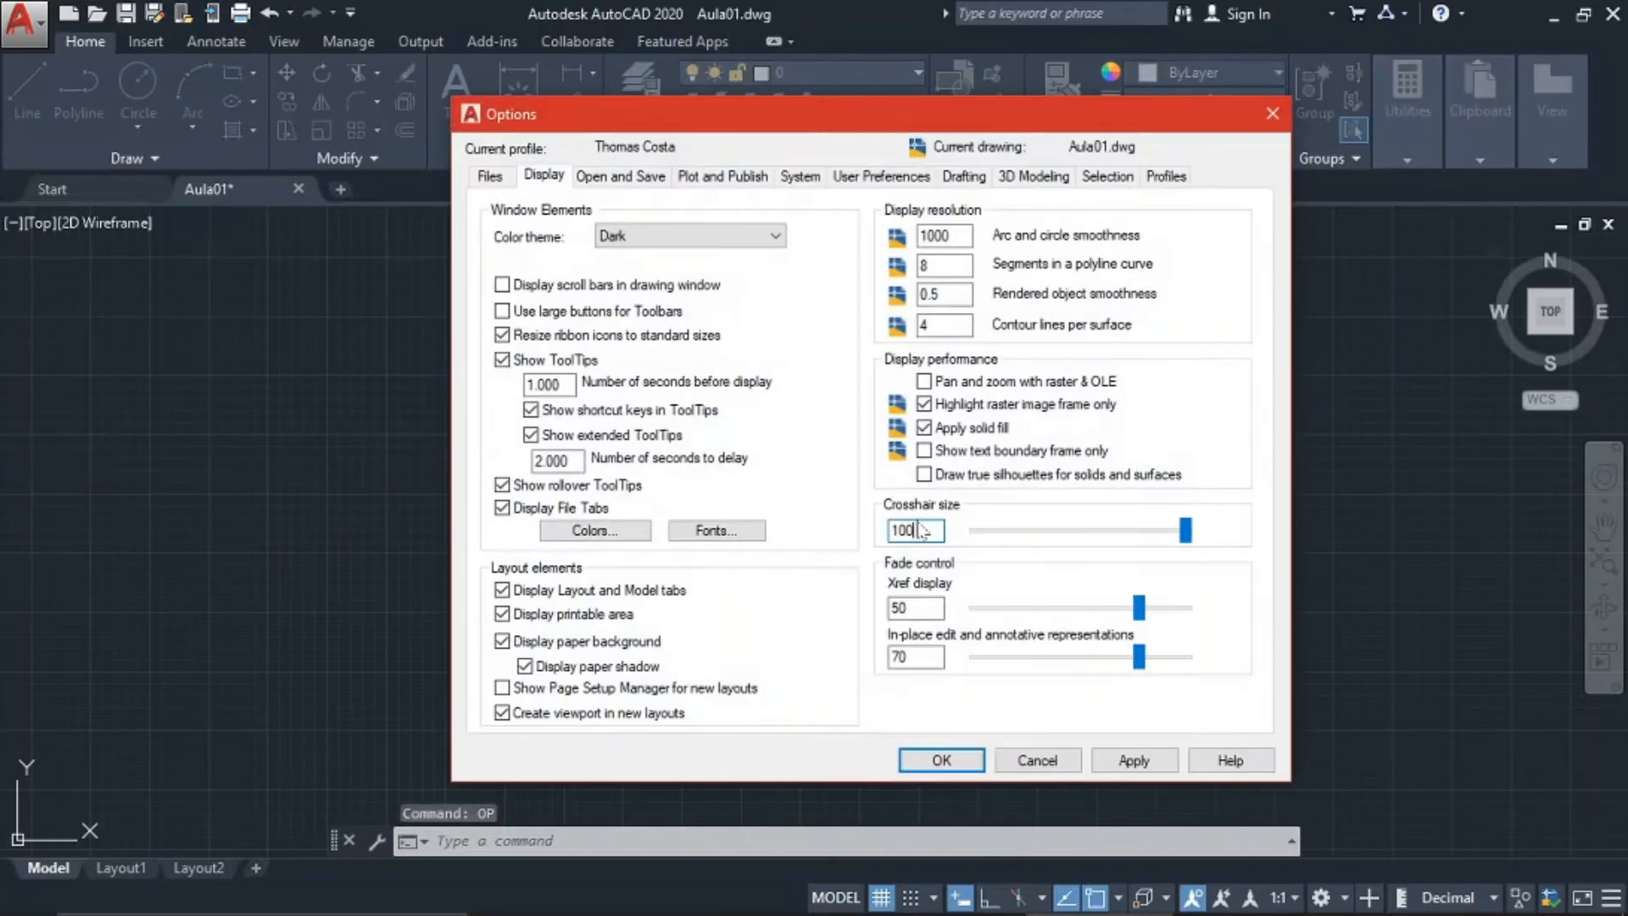
{"action": "type", "text": "0"}
{"action": "key", "text": "Return"}
Reopen the Options dialog and review the available source content and target drawing units for the insertion scale
{"action": "type", "text": "op"}
{"action": "key", "text": "Return"}
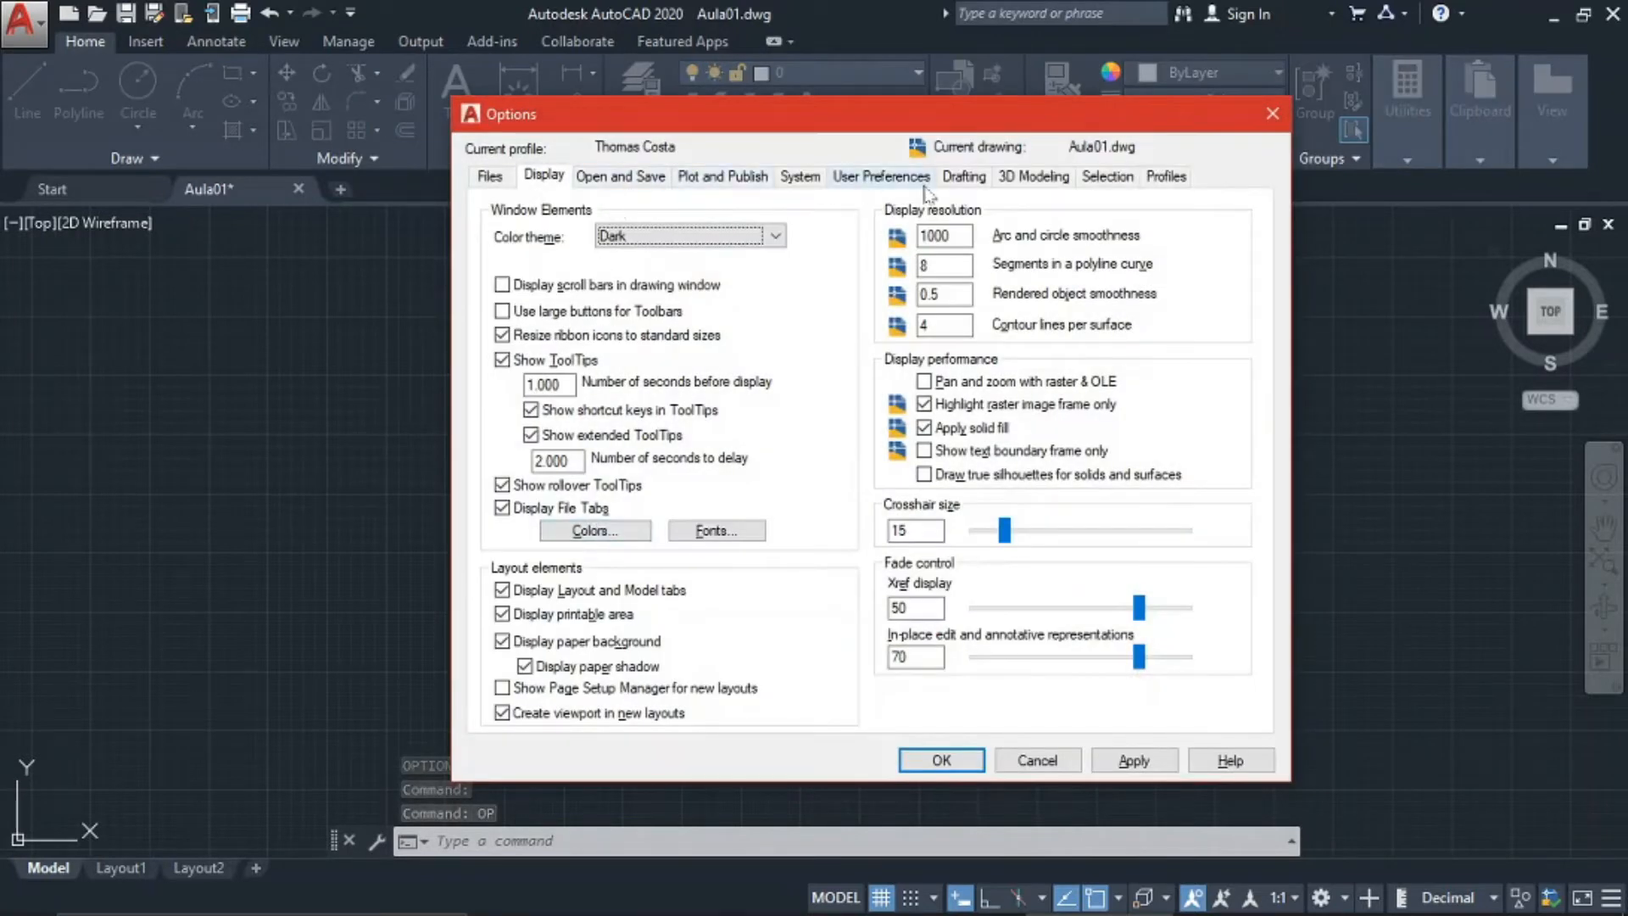
{"action": "left_click", "coordinate": [897, 178]}
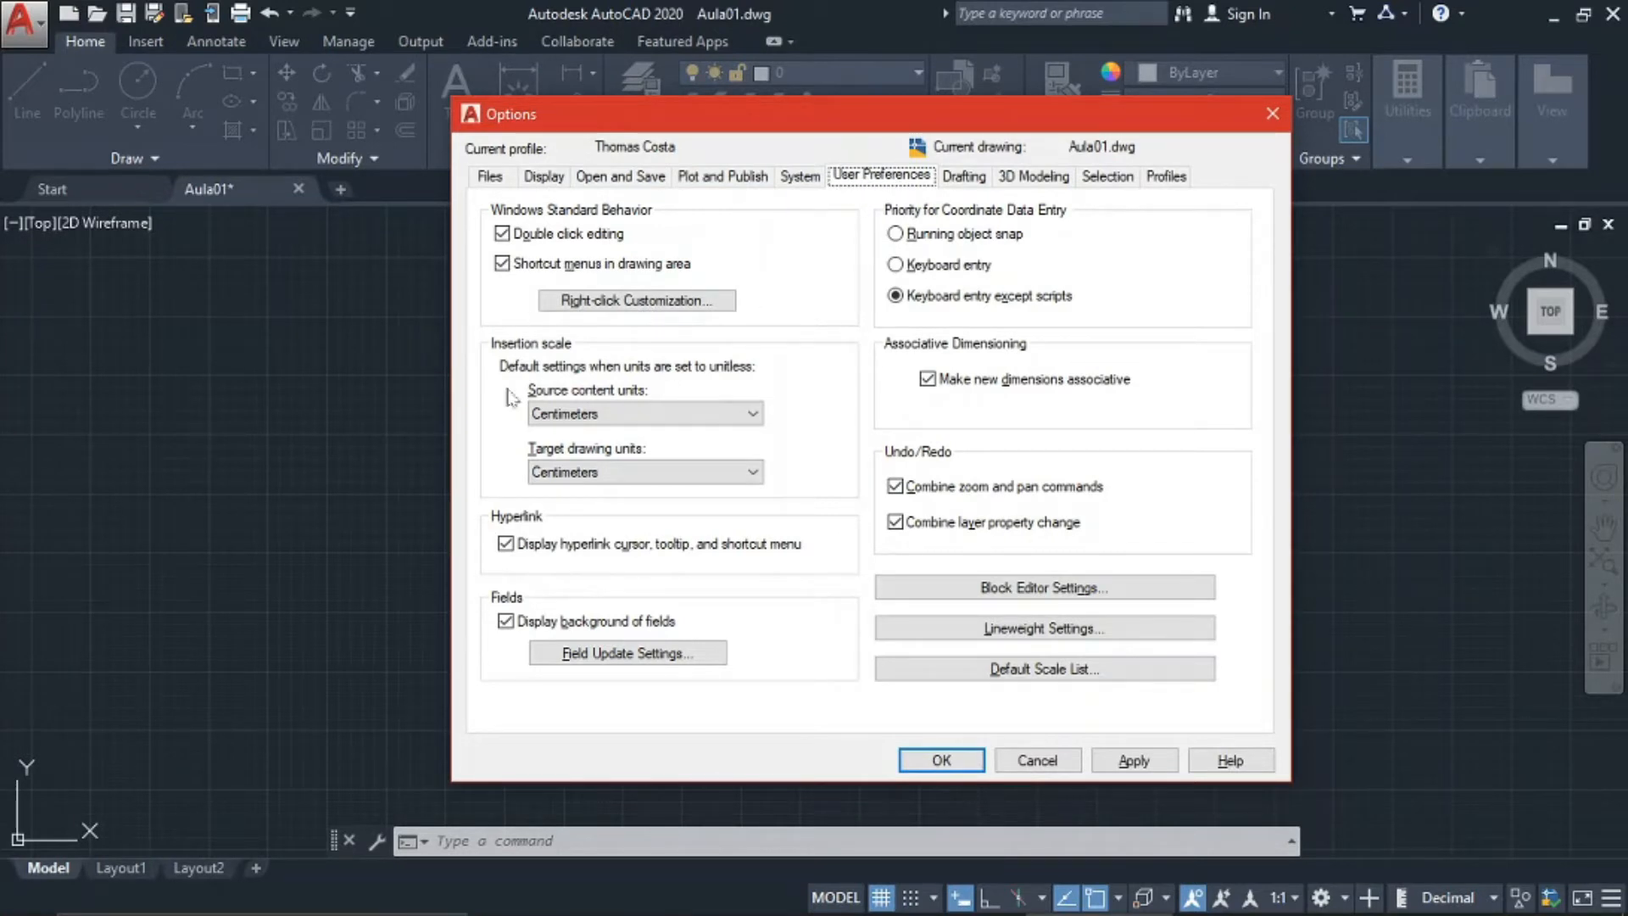
{"action": "left_click", "coordinate": [720, 413]}
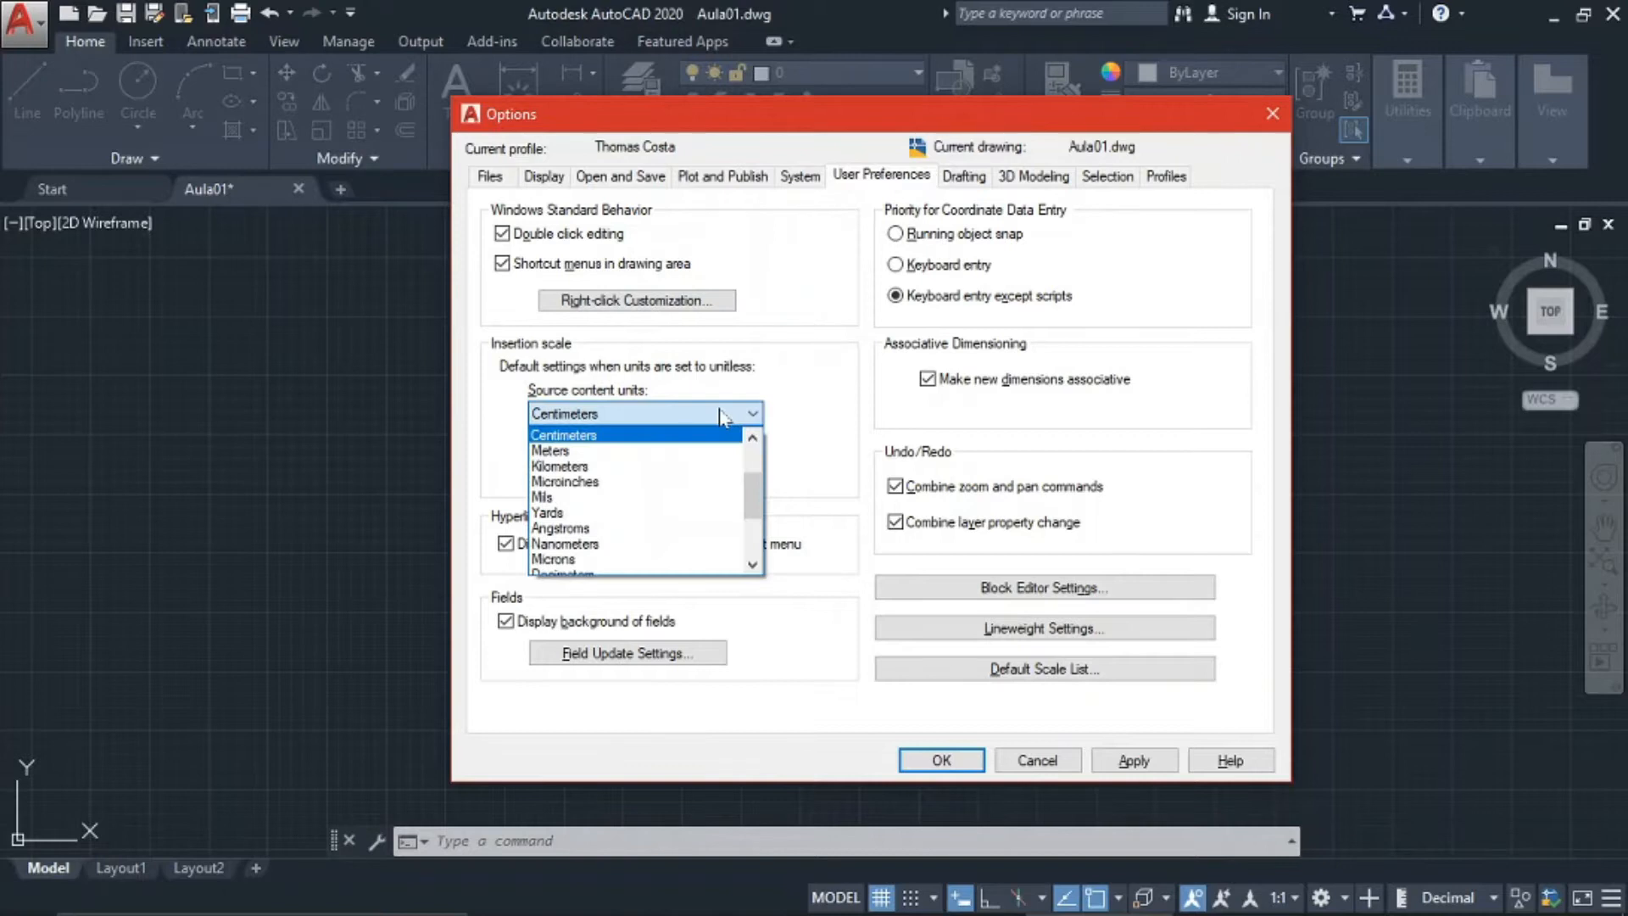
{"action": "left_click", "coordinate": [722, 416]}
{"action": "left_click", "coordinate": [719, 476]}
{"action": "left_click", "coordinate": [717, 477]}
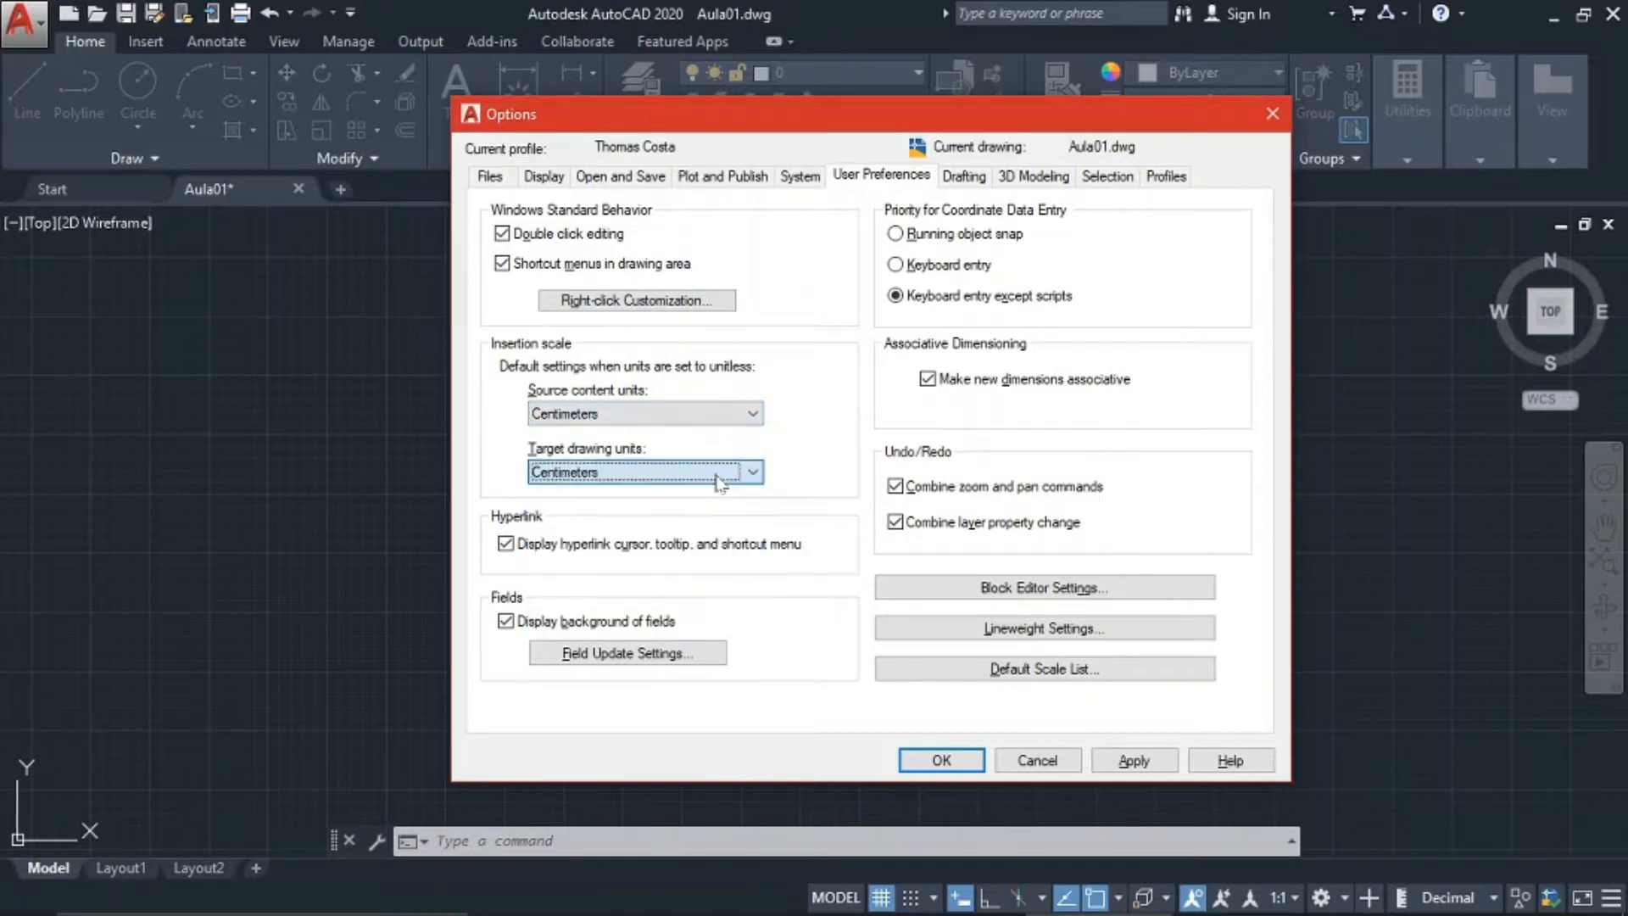
{"action": "left_click", "coordinate": [691, 473]}
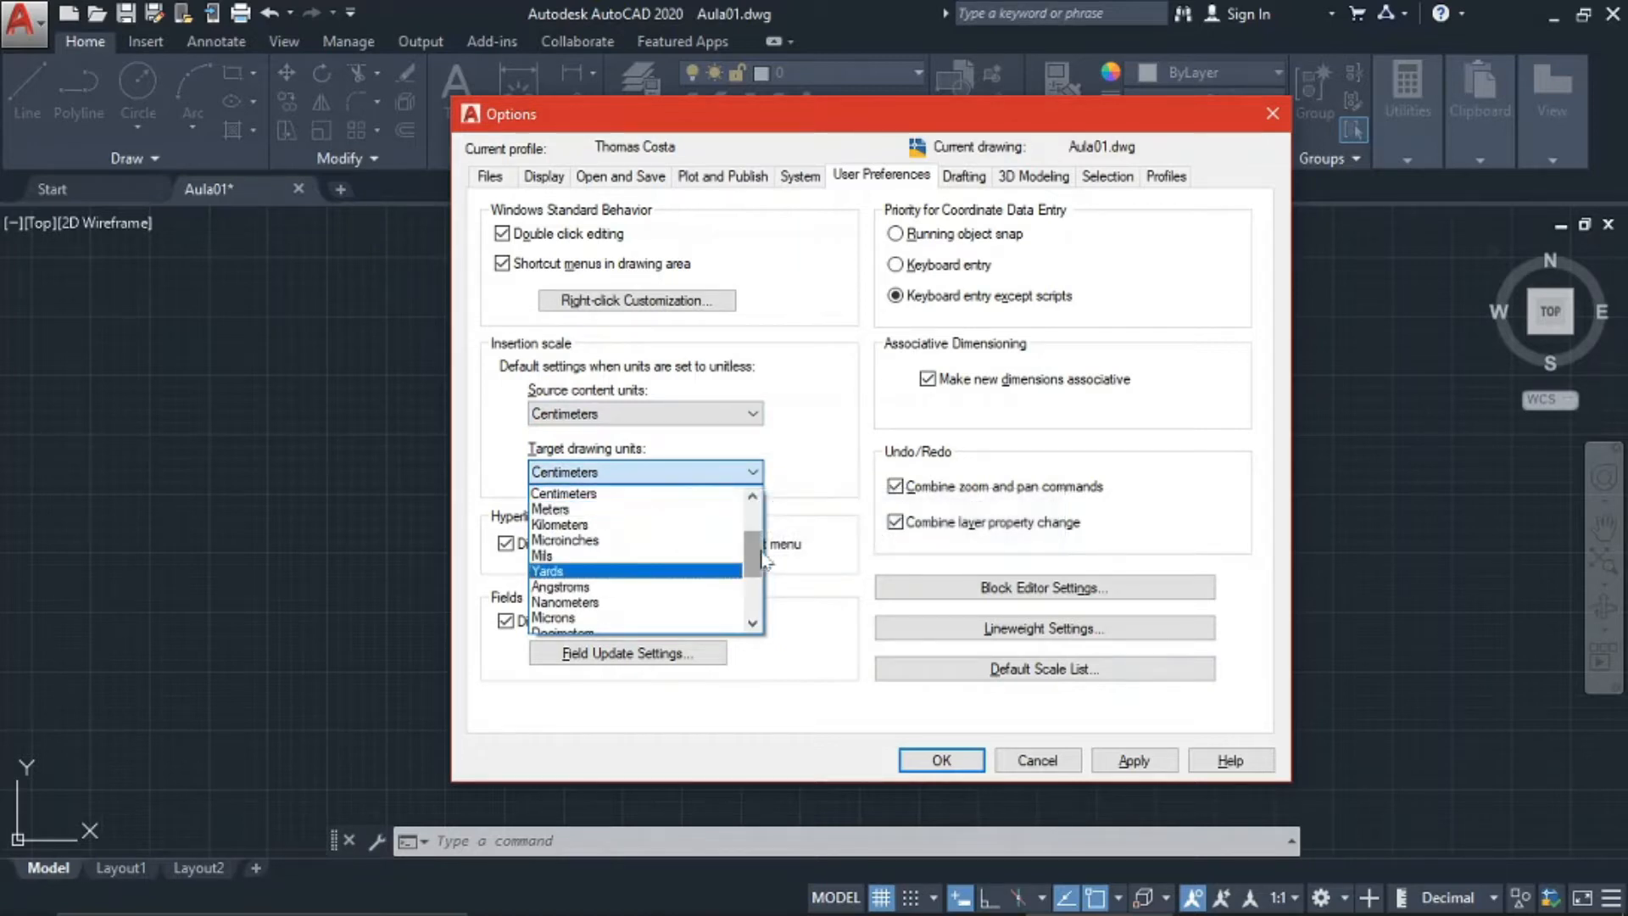
{"action": "scroll", "coordinate": [759, 564], "scroll_direction": "down", "scroll_amount": 3}
{"action": "scroll", "coordinate": [757, 585], "scroll_direction": "up", "scroll_amount": 5}
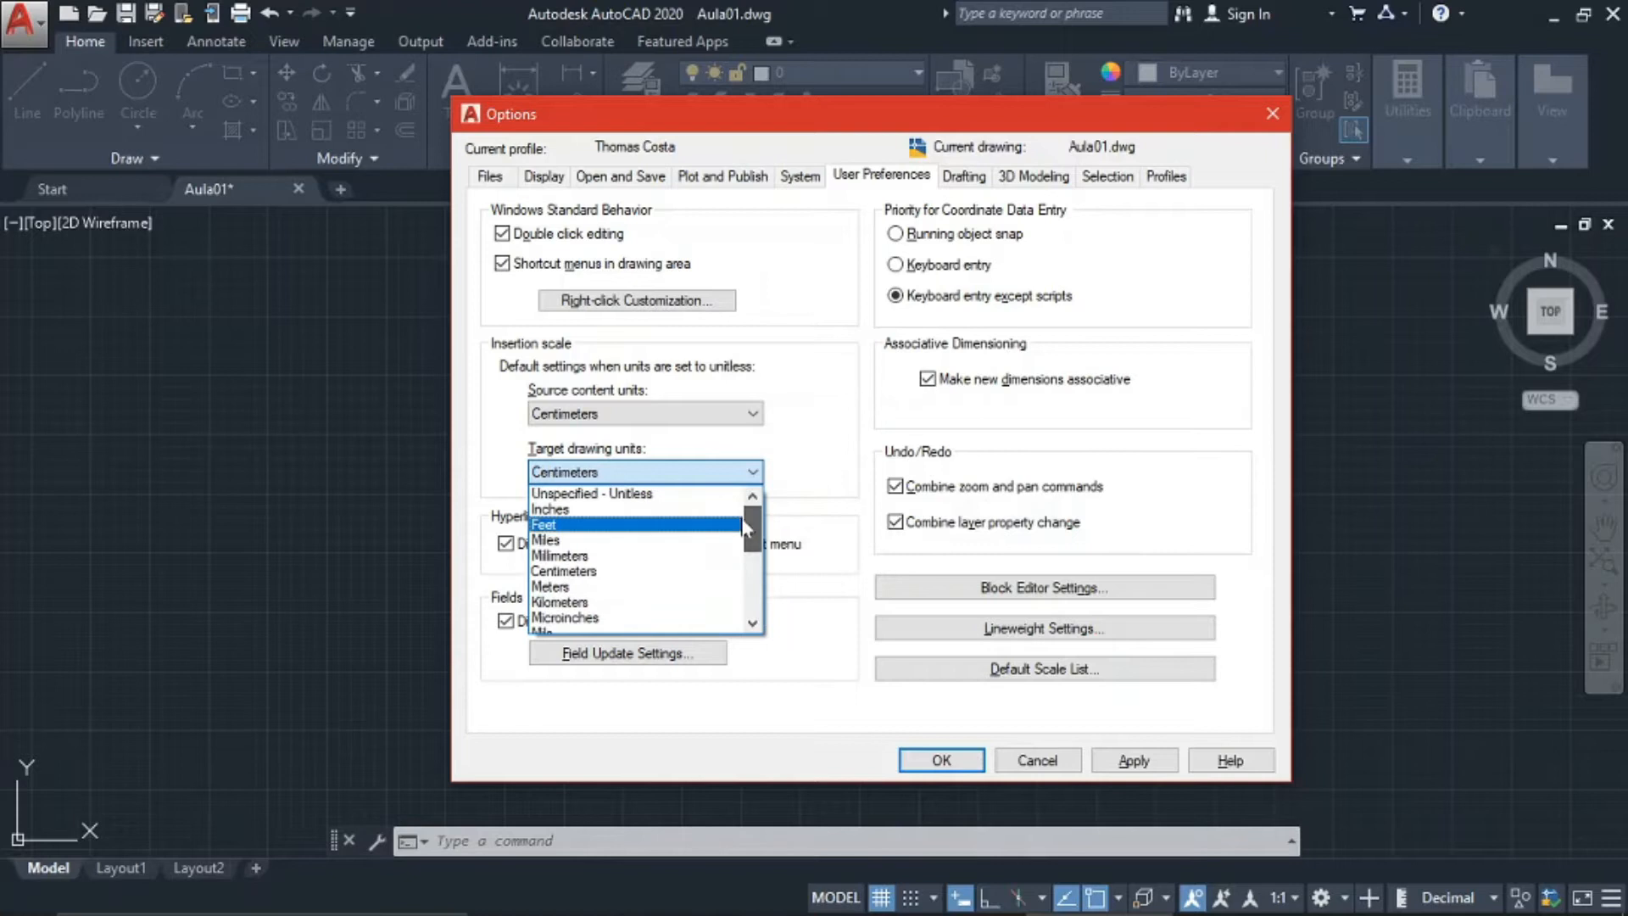
{"action": "scroll", "coordinate": [755, 601], "scroll_direction": "down", "scroll_amount": 1}
{"action": "scroll", "coordinate": [755, 598], "scroll_direction": "up", "scroll_amount": 1}
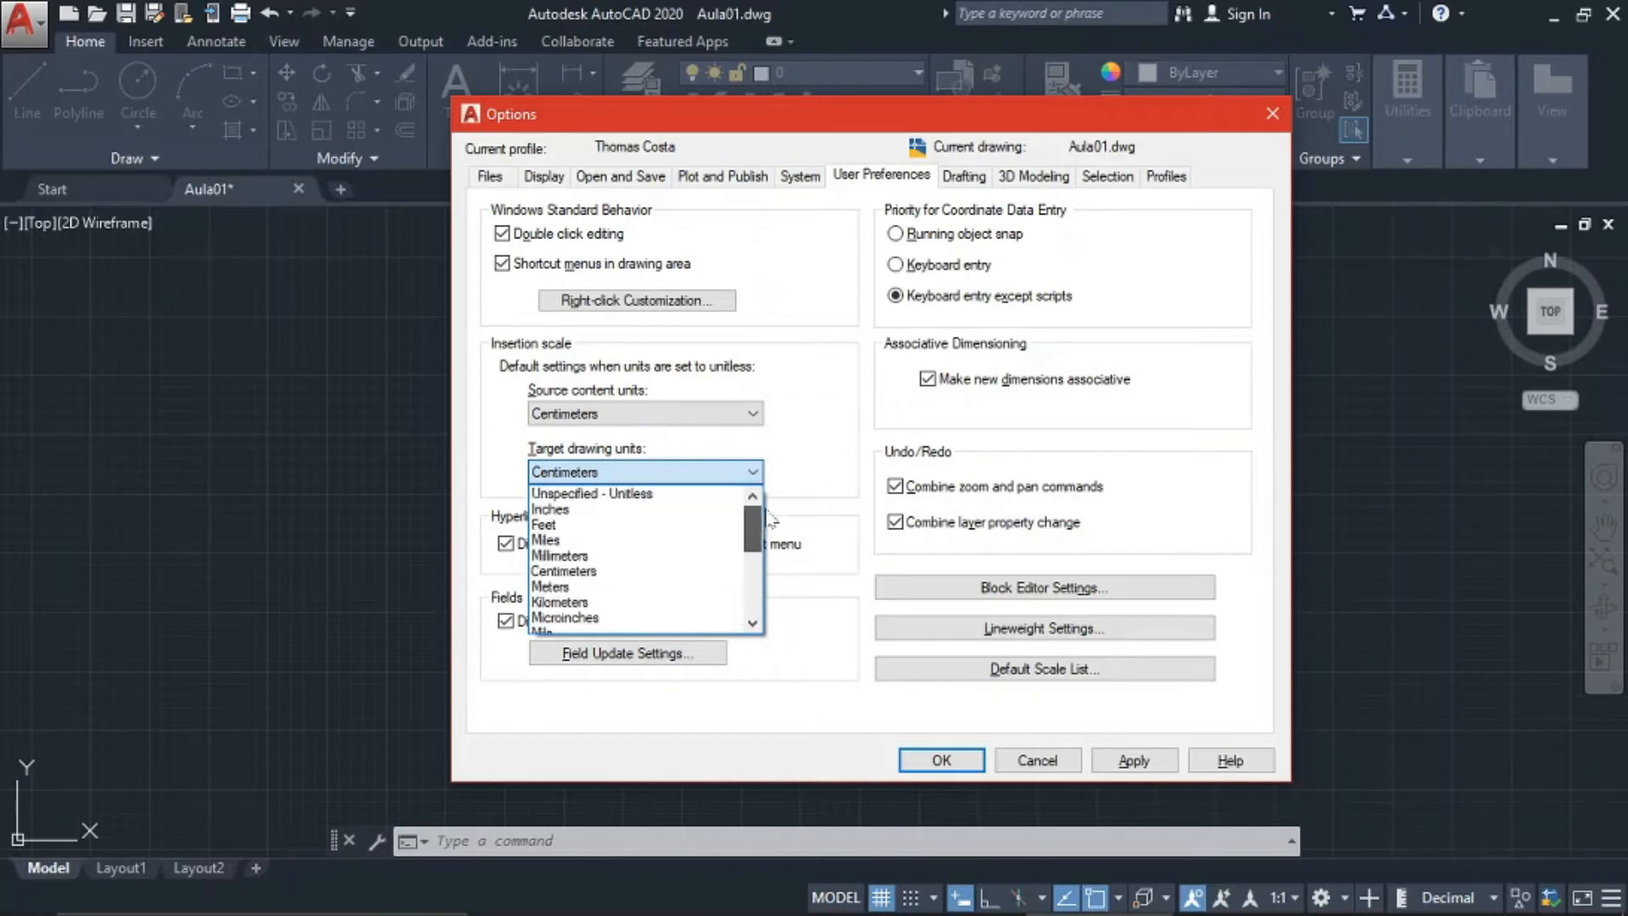
{"action": "left_click", "coordinate": [810, 466]}
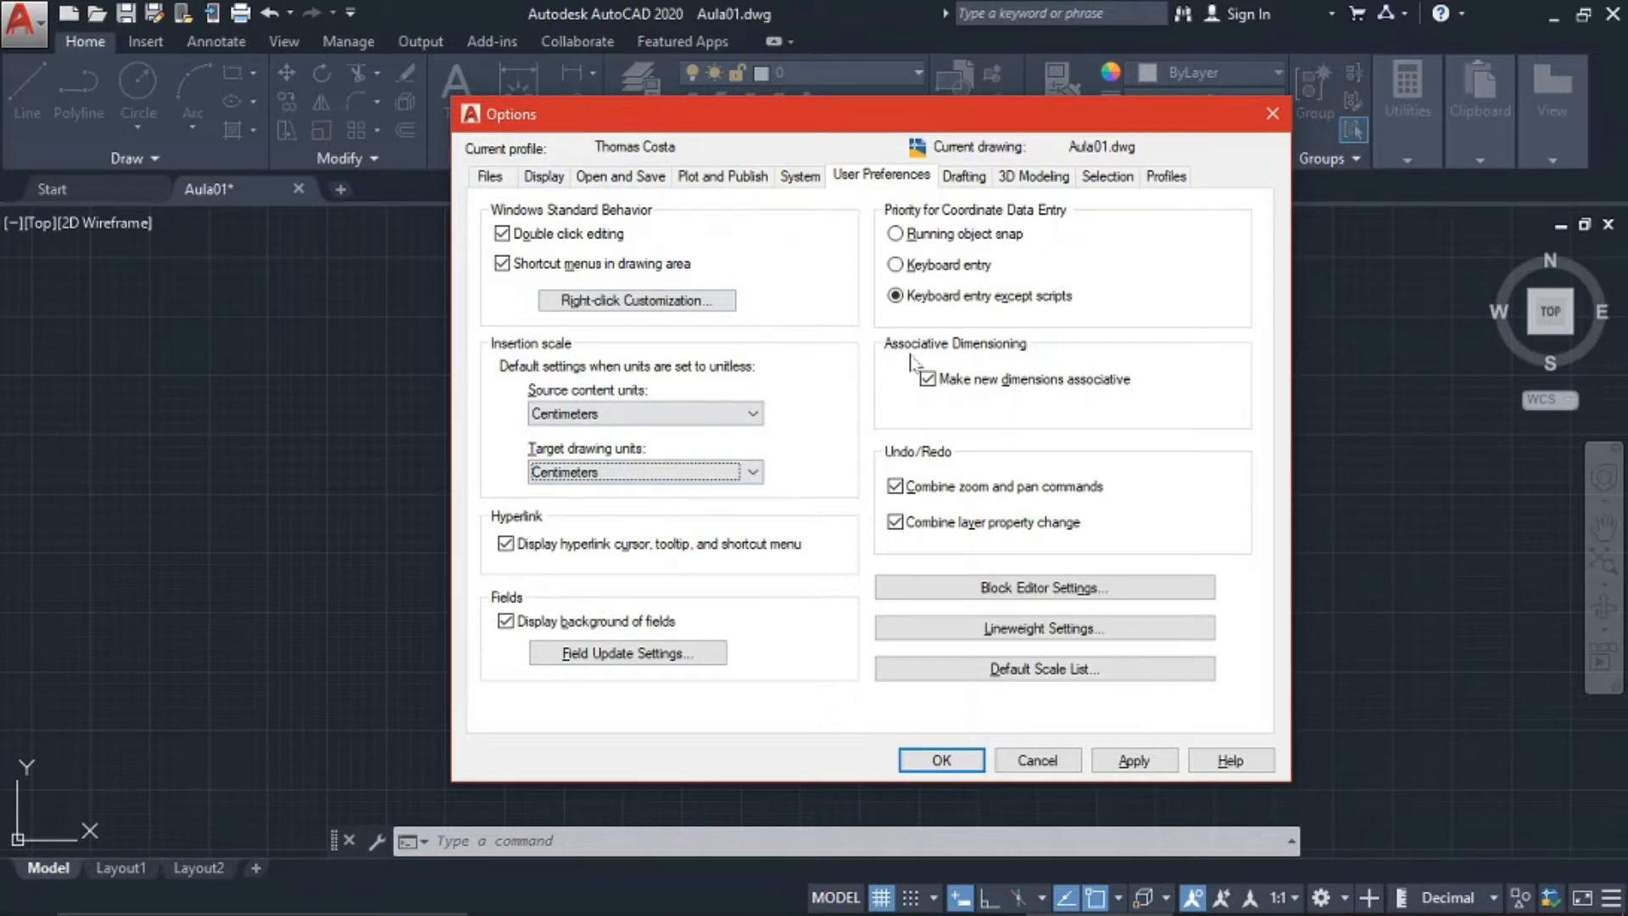
Add a new user profile named Aluno to the available profiles
{"action": "left_click", "coordinate": [1167, 176]}
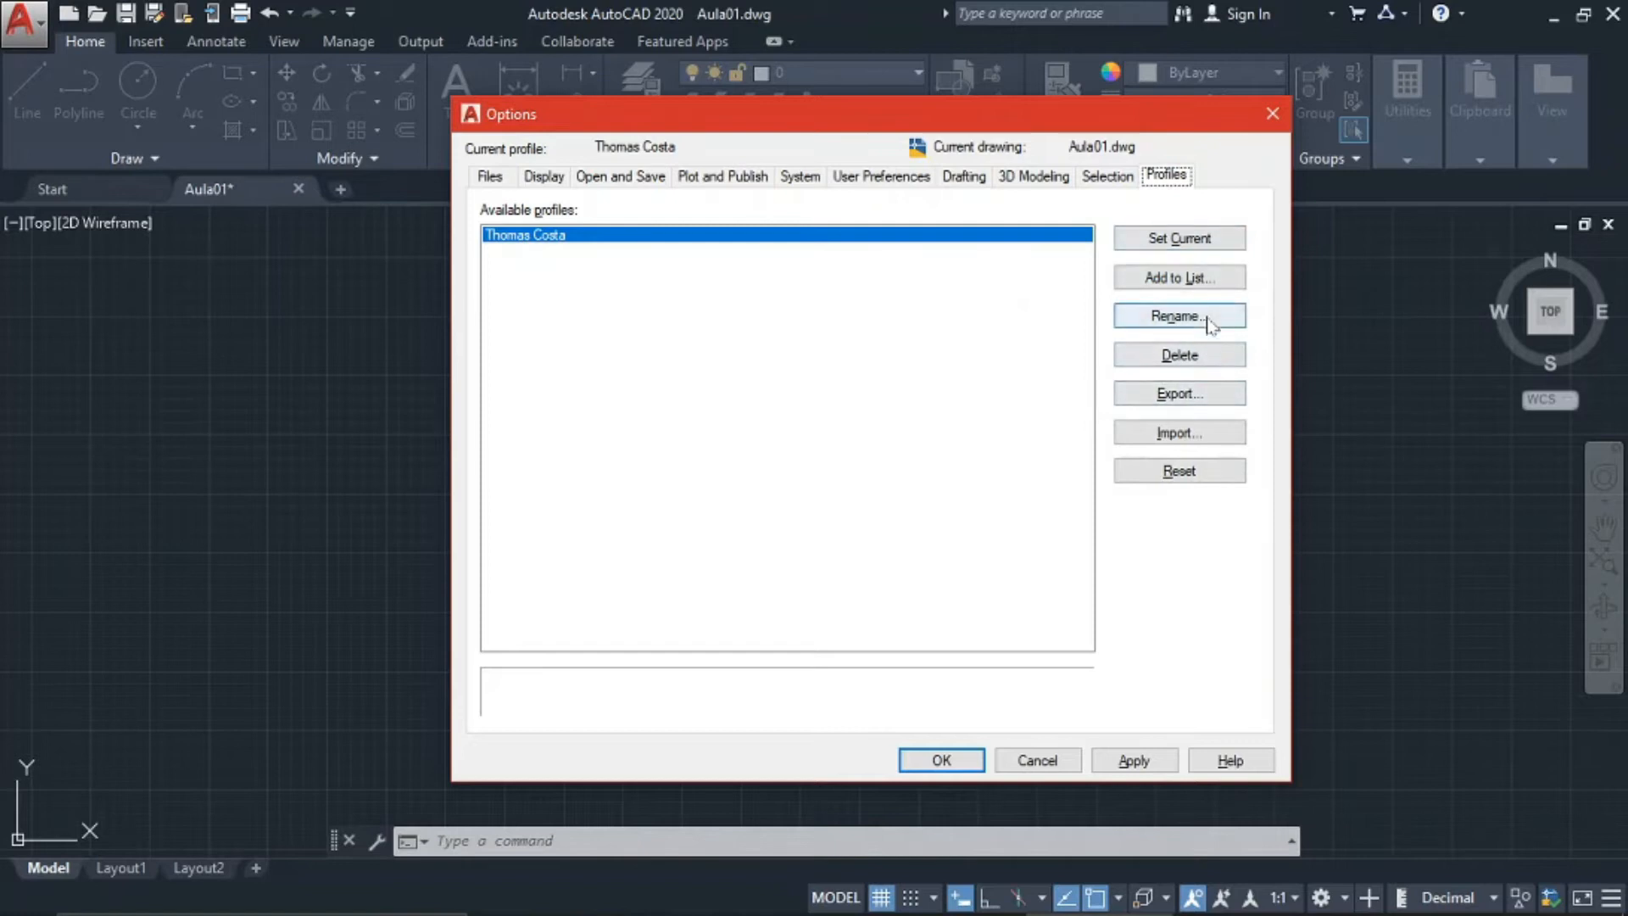
{"action": "left_click", "coordinate": [1199, 288]}
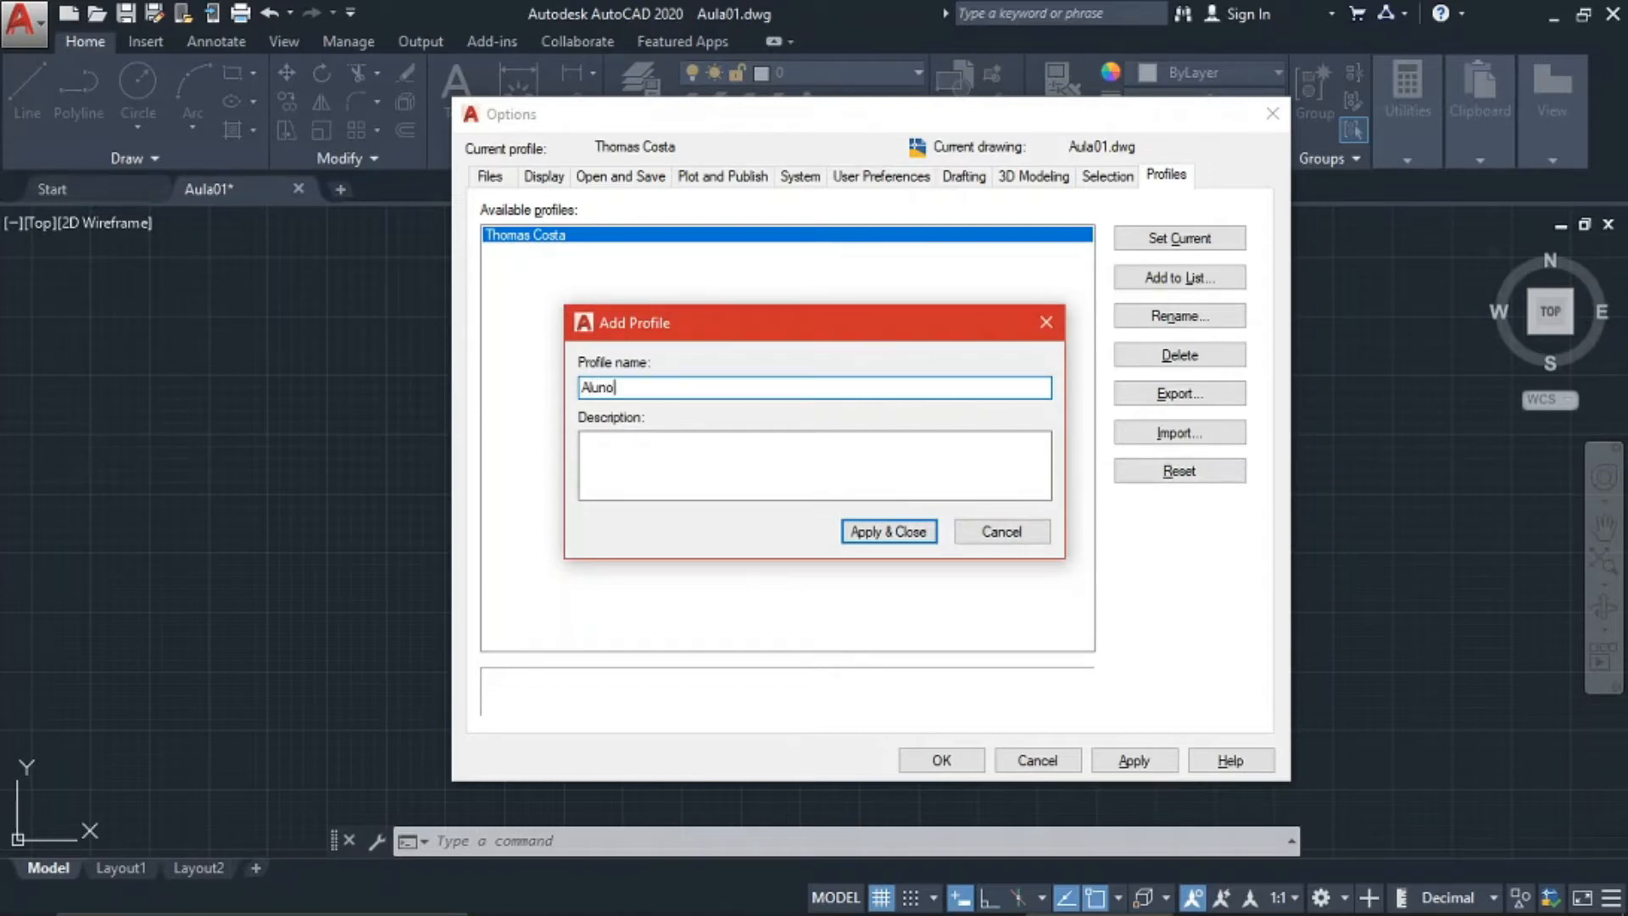
{"action": "type", "text": "Aluno"}
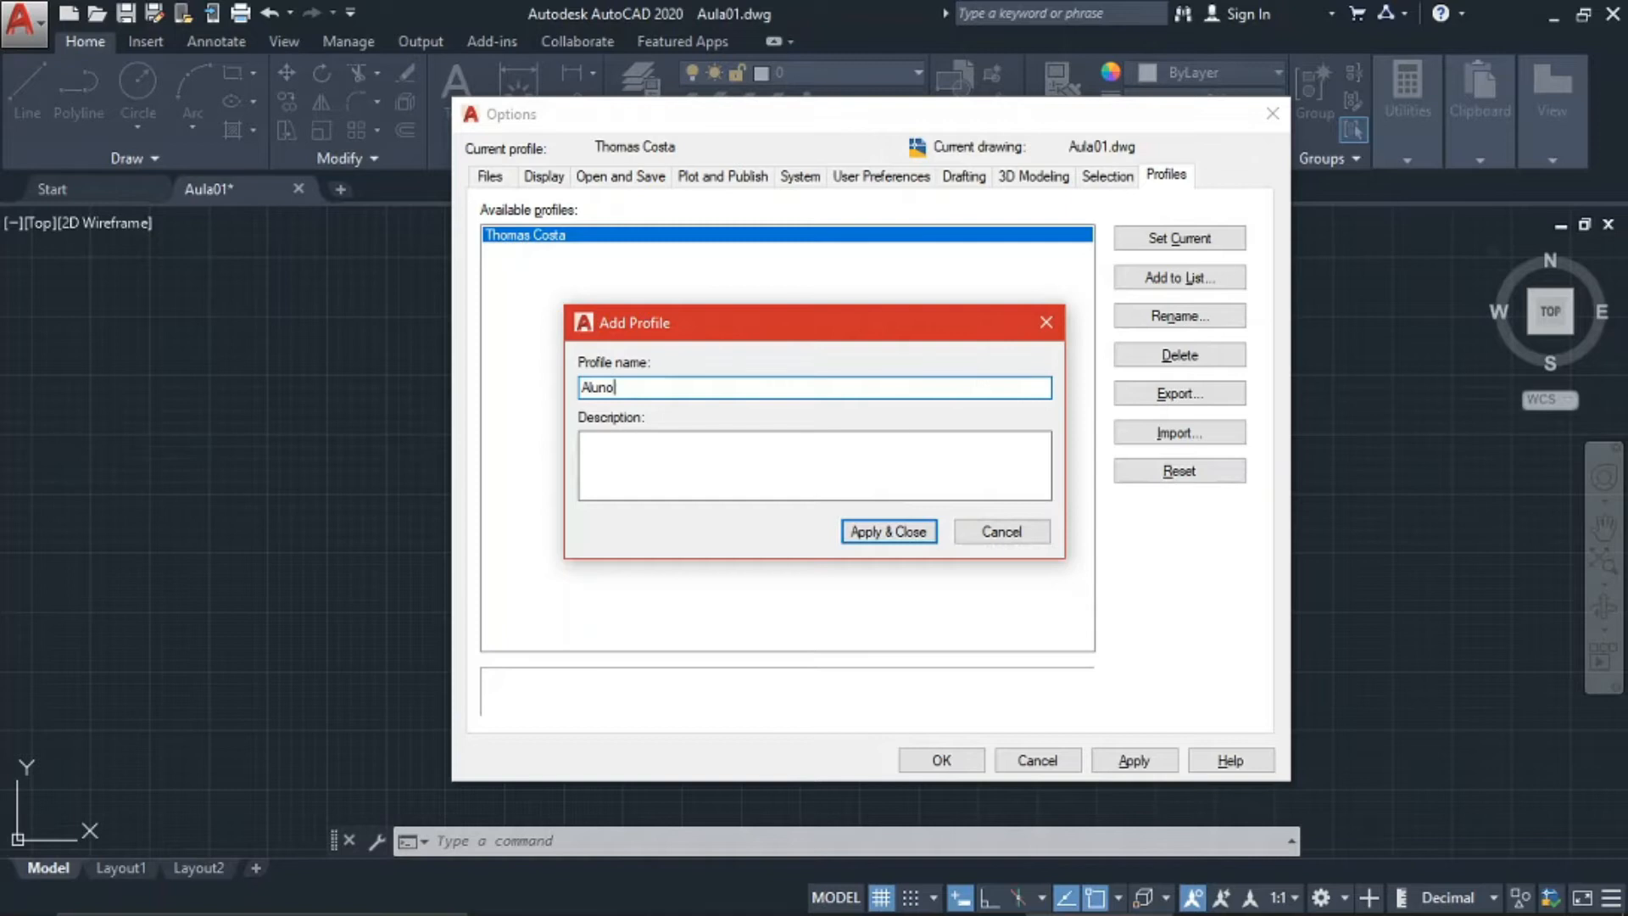
{"action": "left_click", "coordinate": [886, 533]}
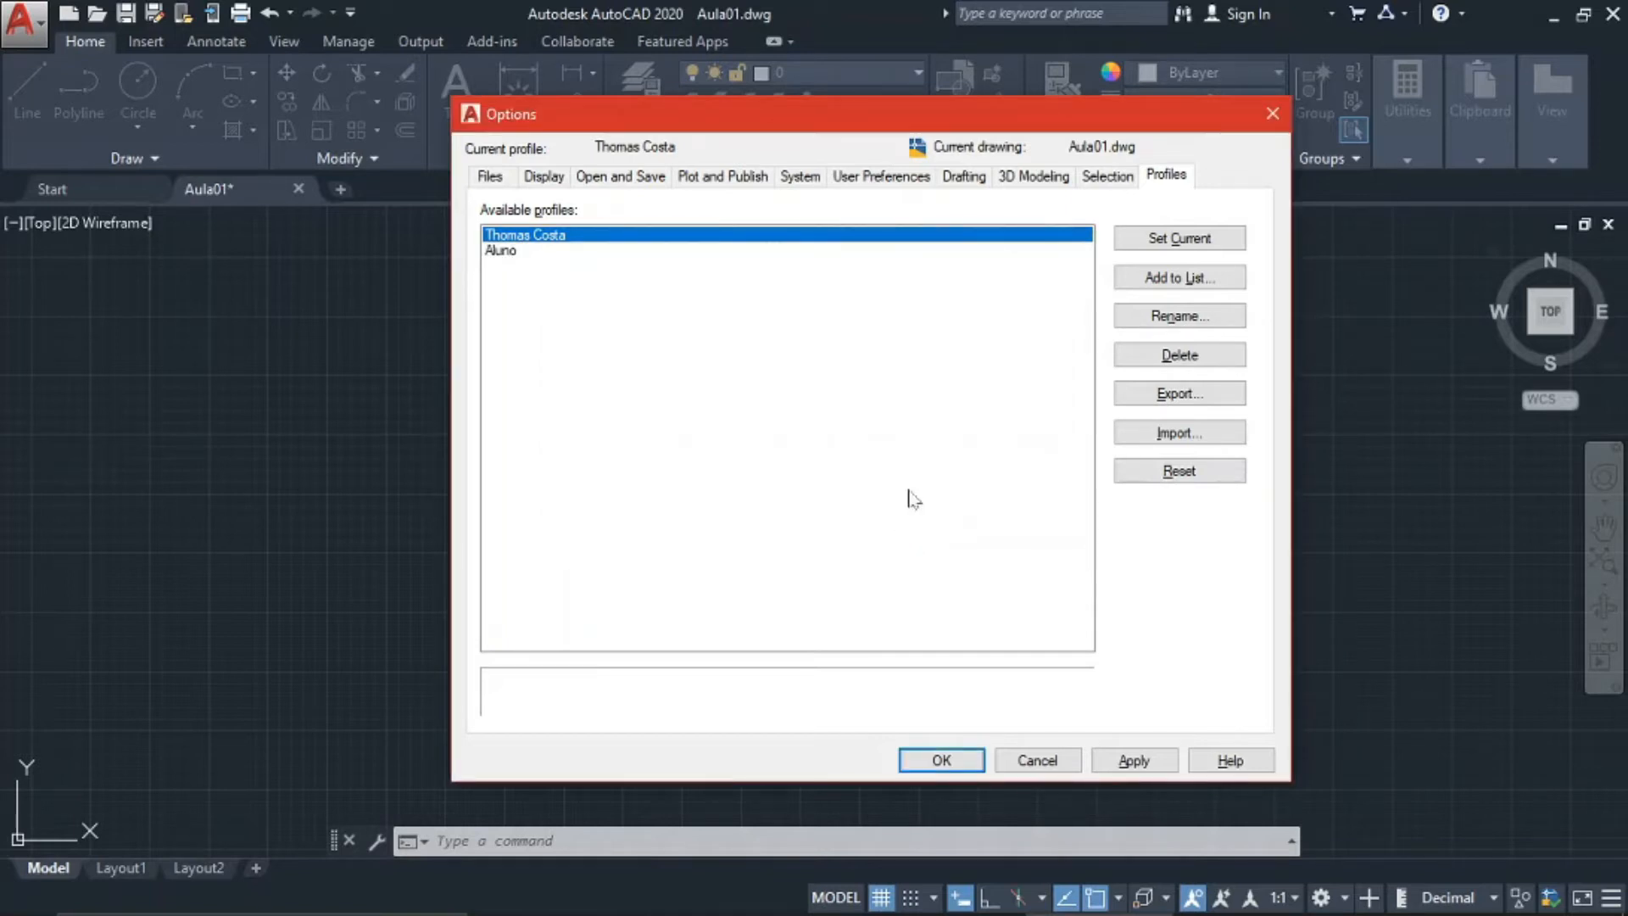
Make the Aluno profile current and close the Options dialog
{"action": "left_click", "coordinate": [504, 251]}
{"action": "double_click", "coordinate": [506, 251]}
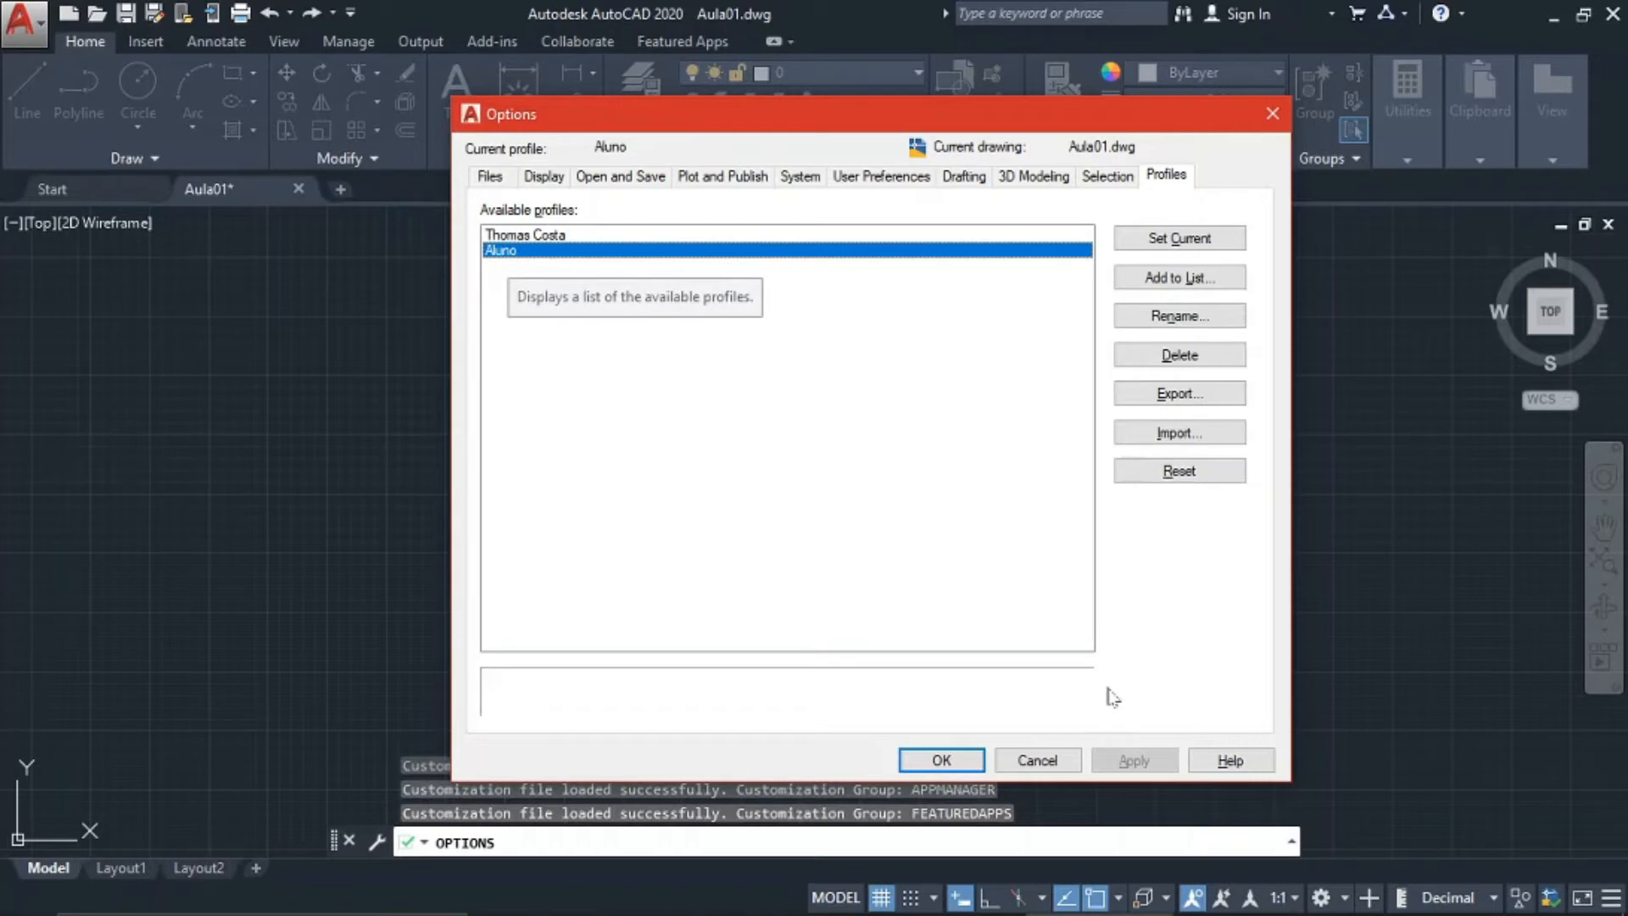
{"action": "left_click", "coordinate": [979, 758]}
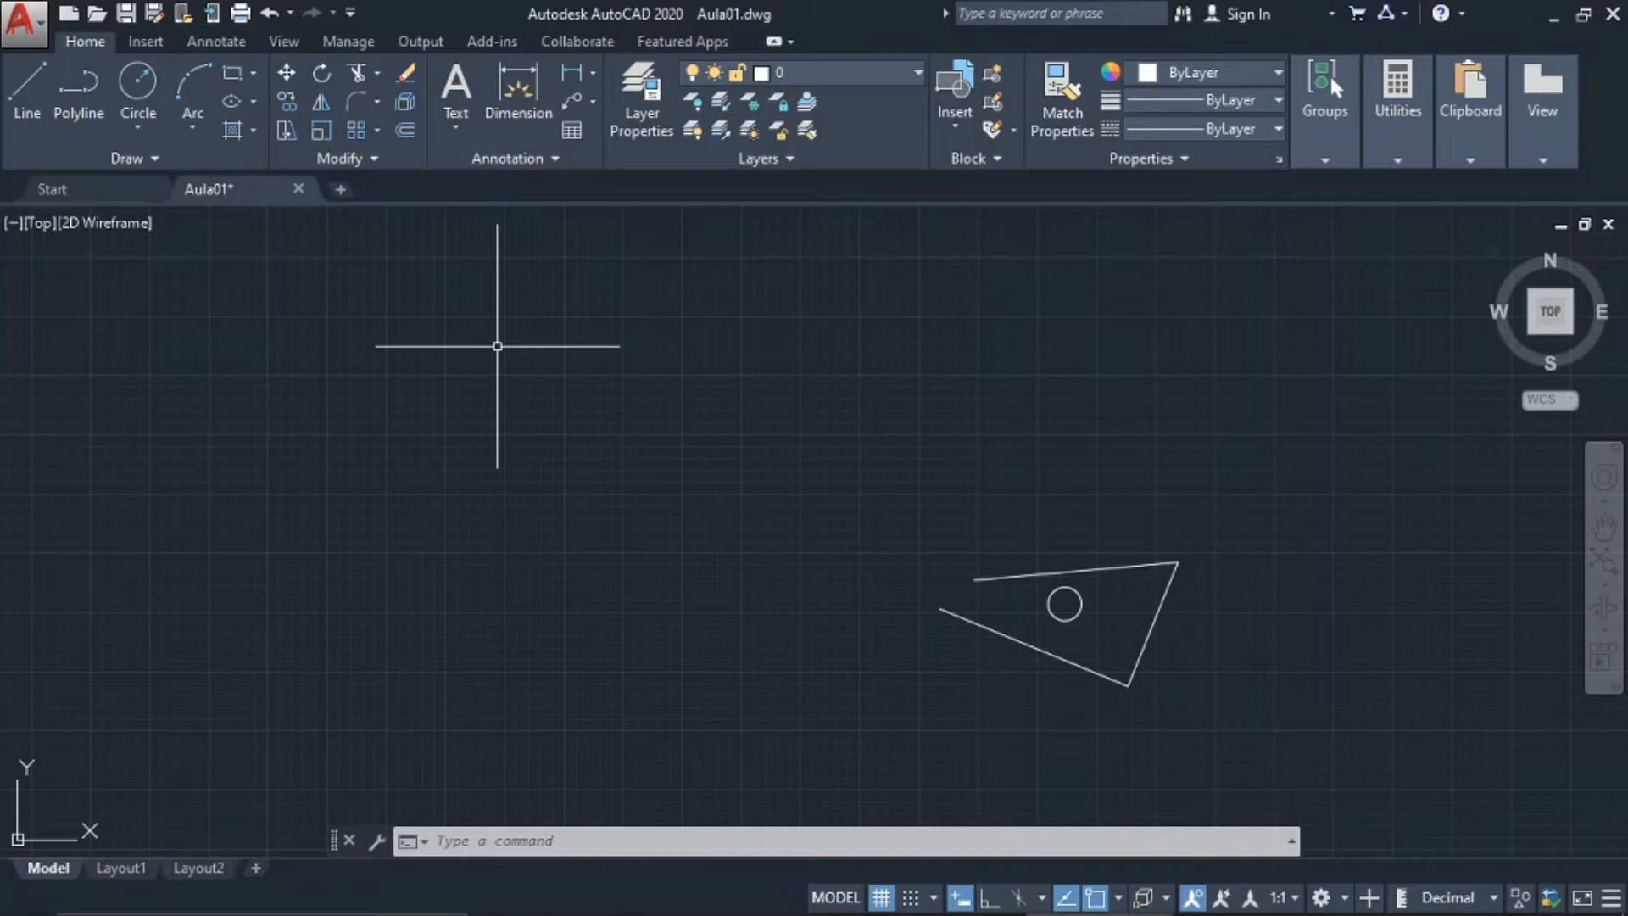
Reopen the Options dialog, make the original user profile current again and close the dialog
{"action": "type", "text": "OP"}
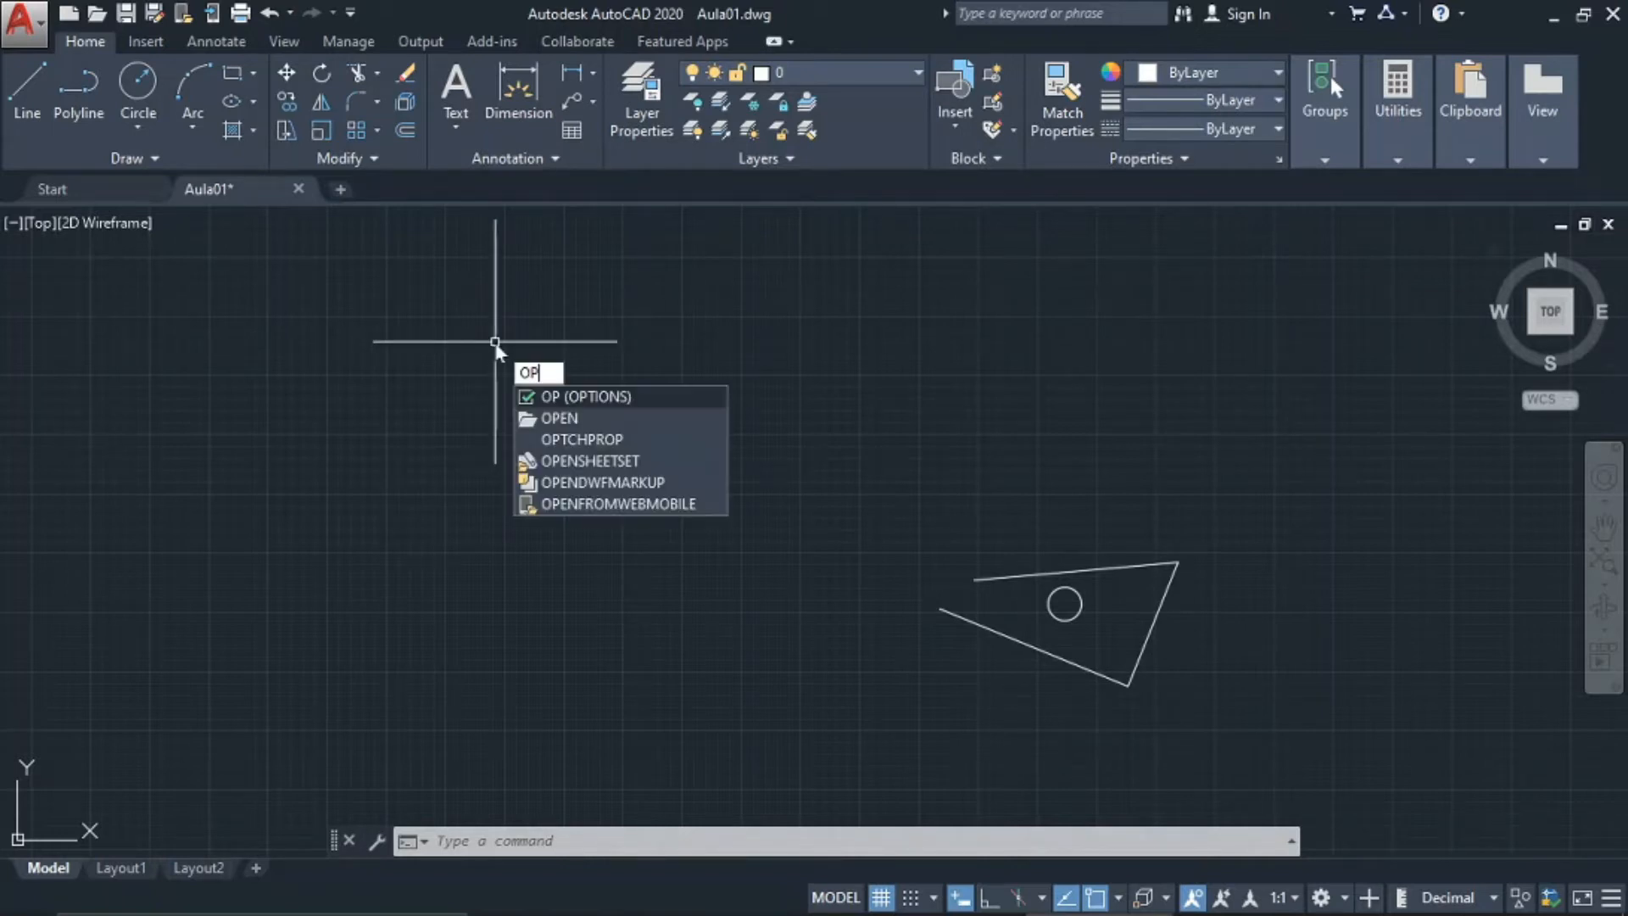
{"action": "key", "text": "Return"}
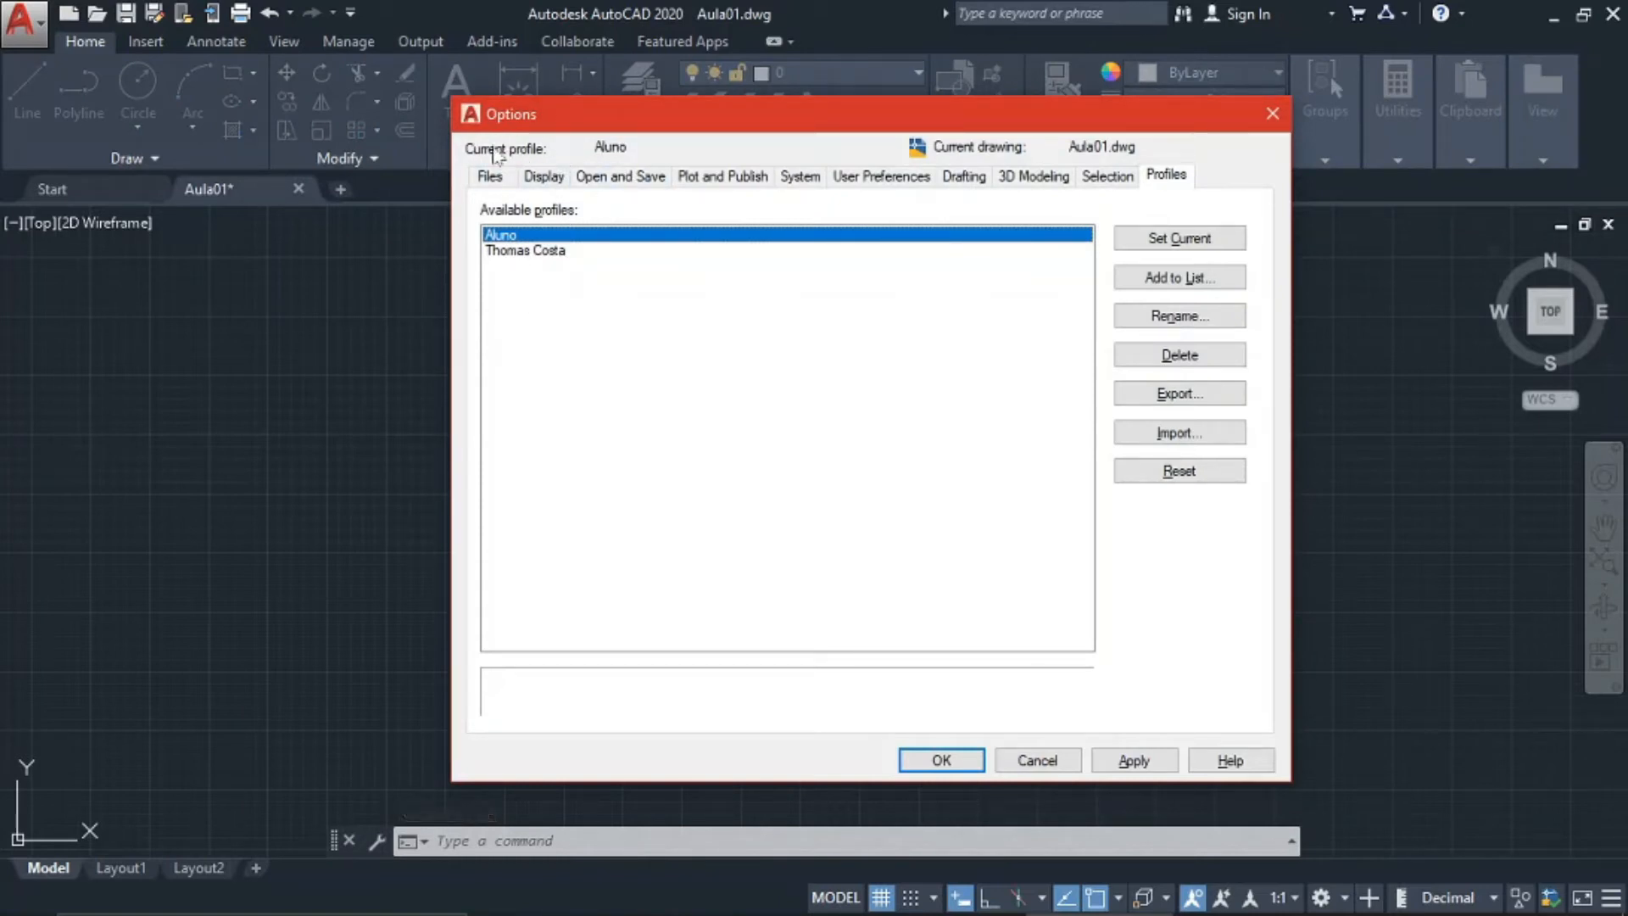
{"action": "double_click", "coordinate": [545, 252]}
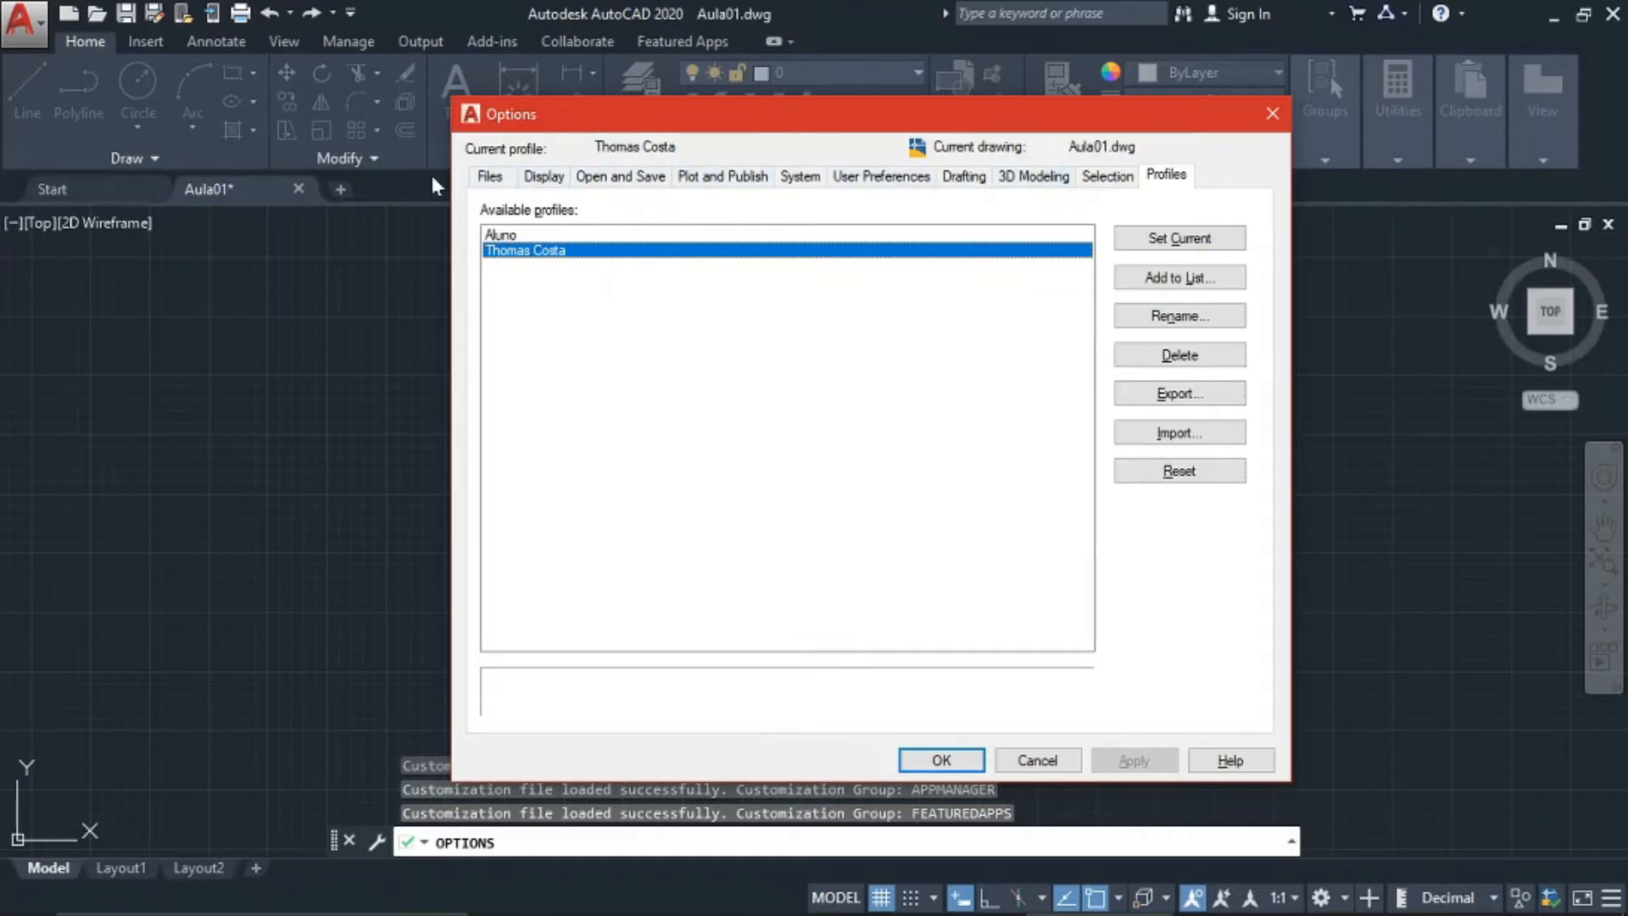
{"action": "left_click", "coordinate": [966, 759]}
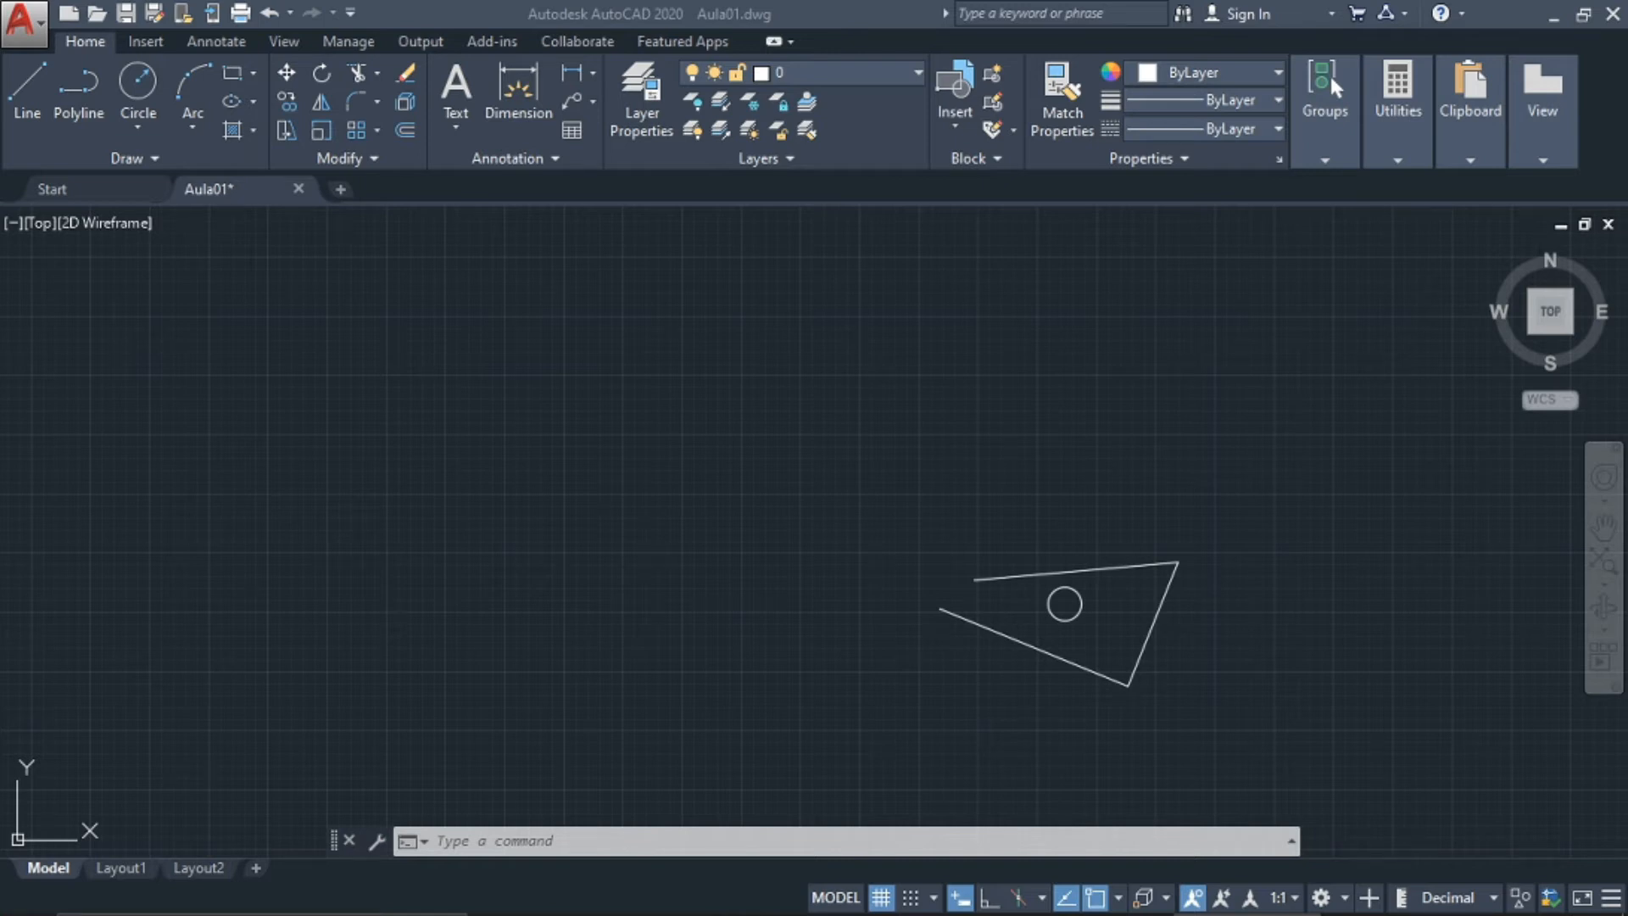
{"action": "left_click", "coordinate": [936, 621]}
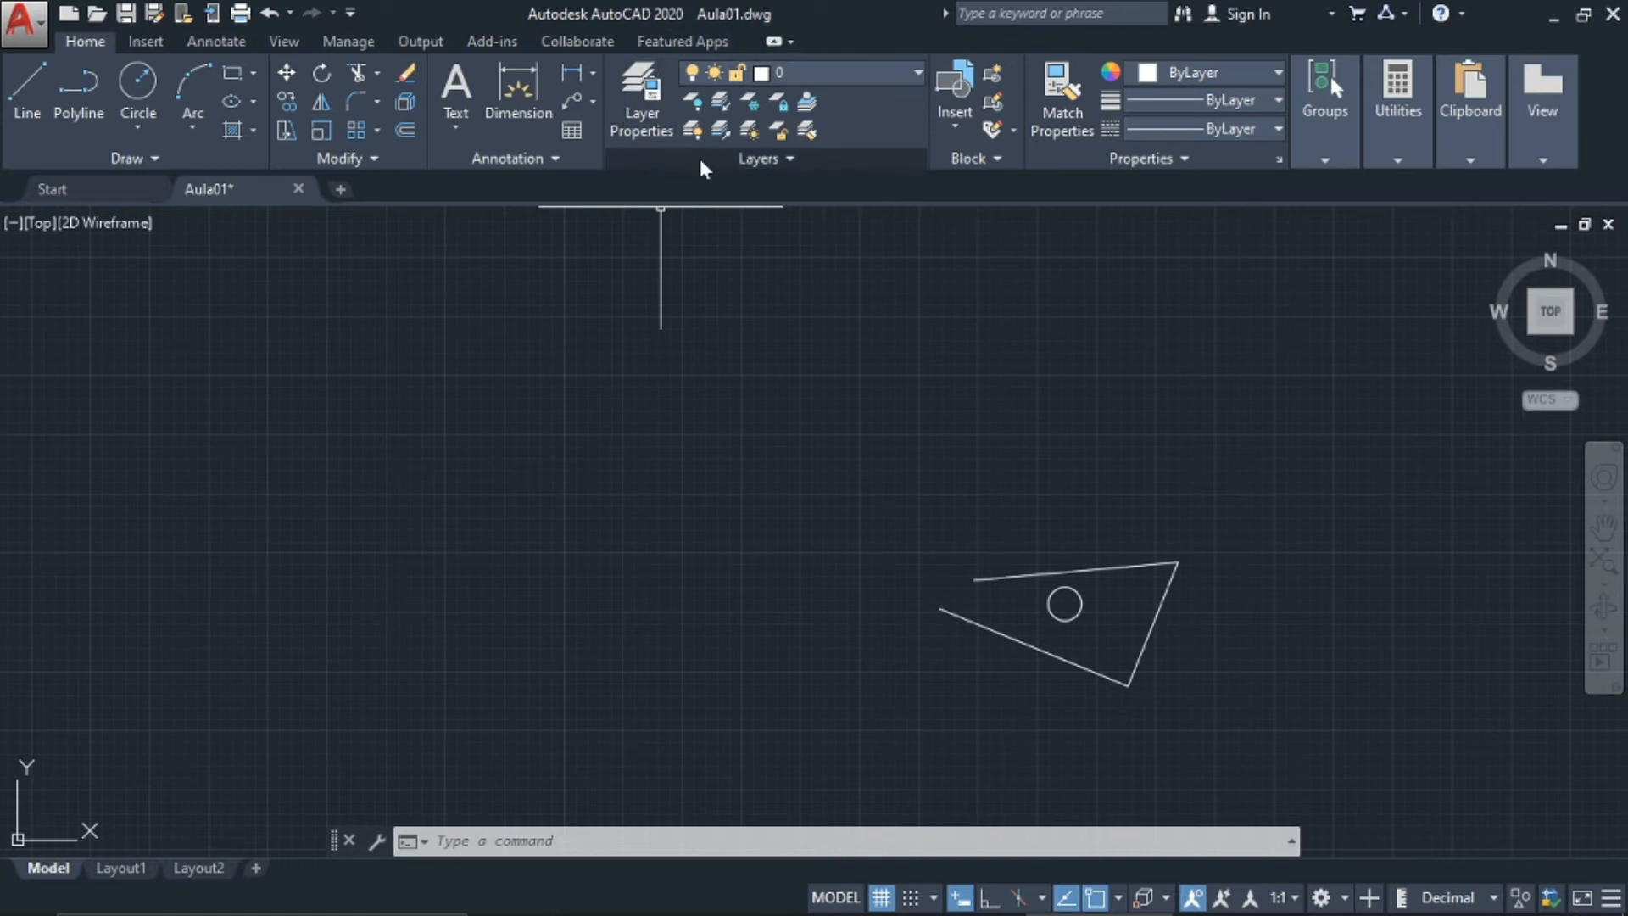
{"action": "left_click", "coordinate": [916, 73]}
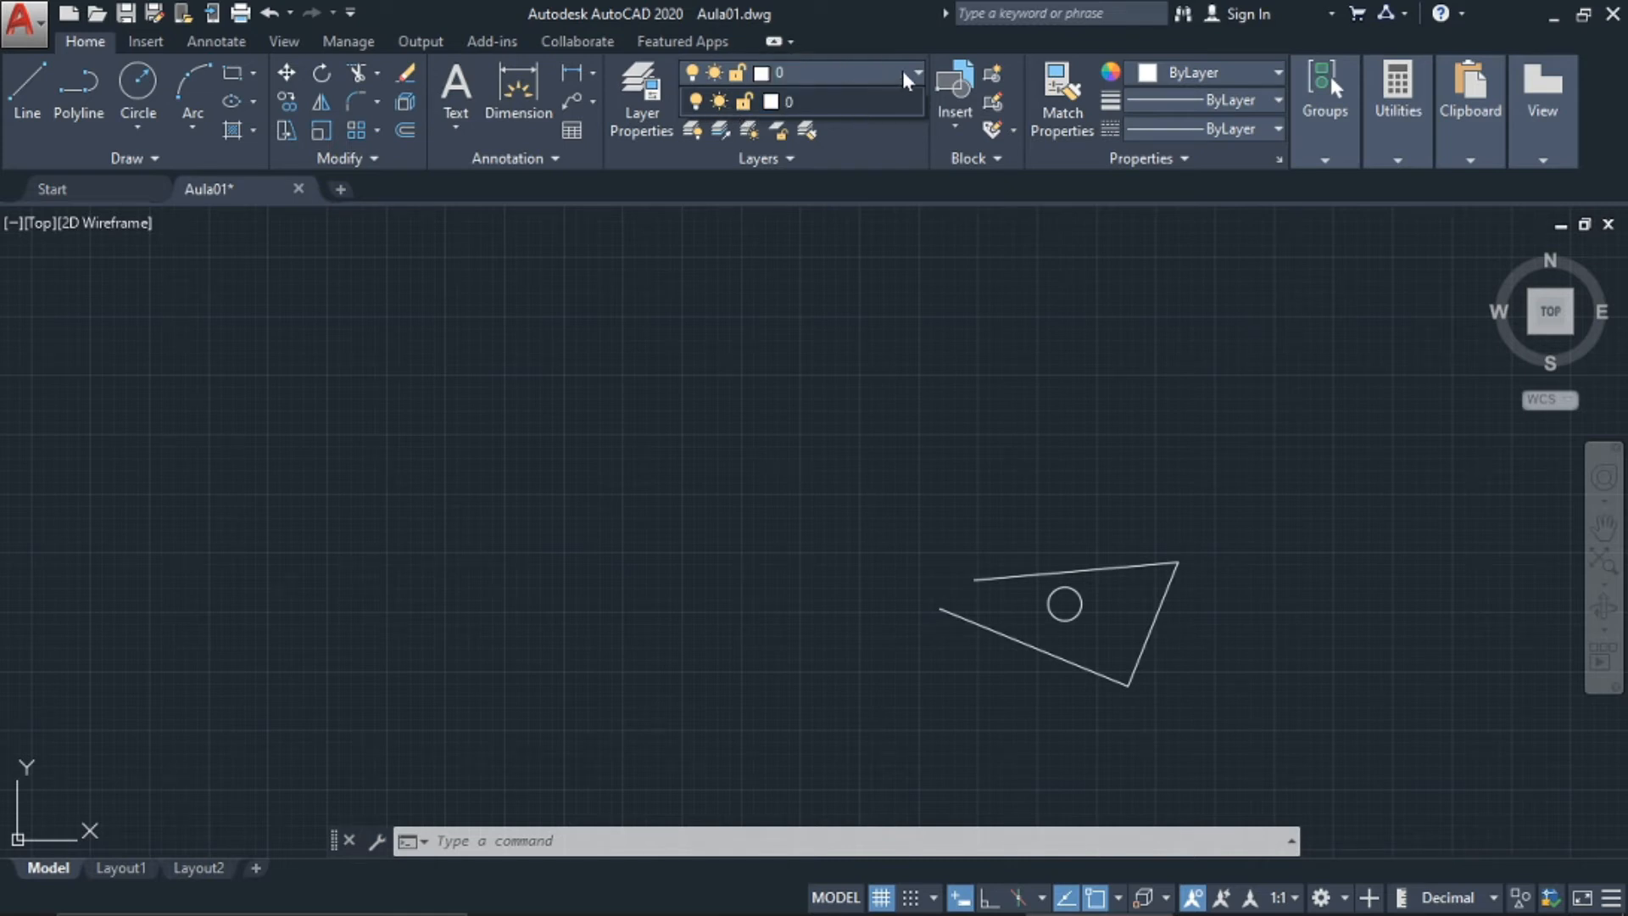
{"action": "left_click", "coordinate": [882, 512]}
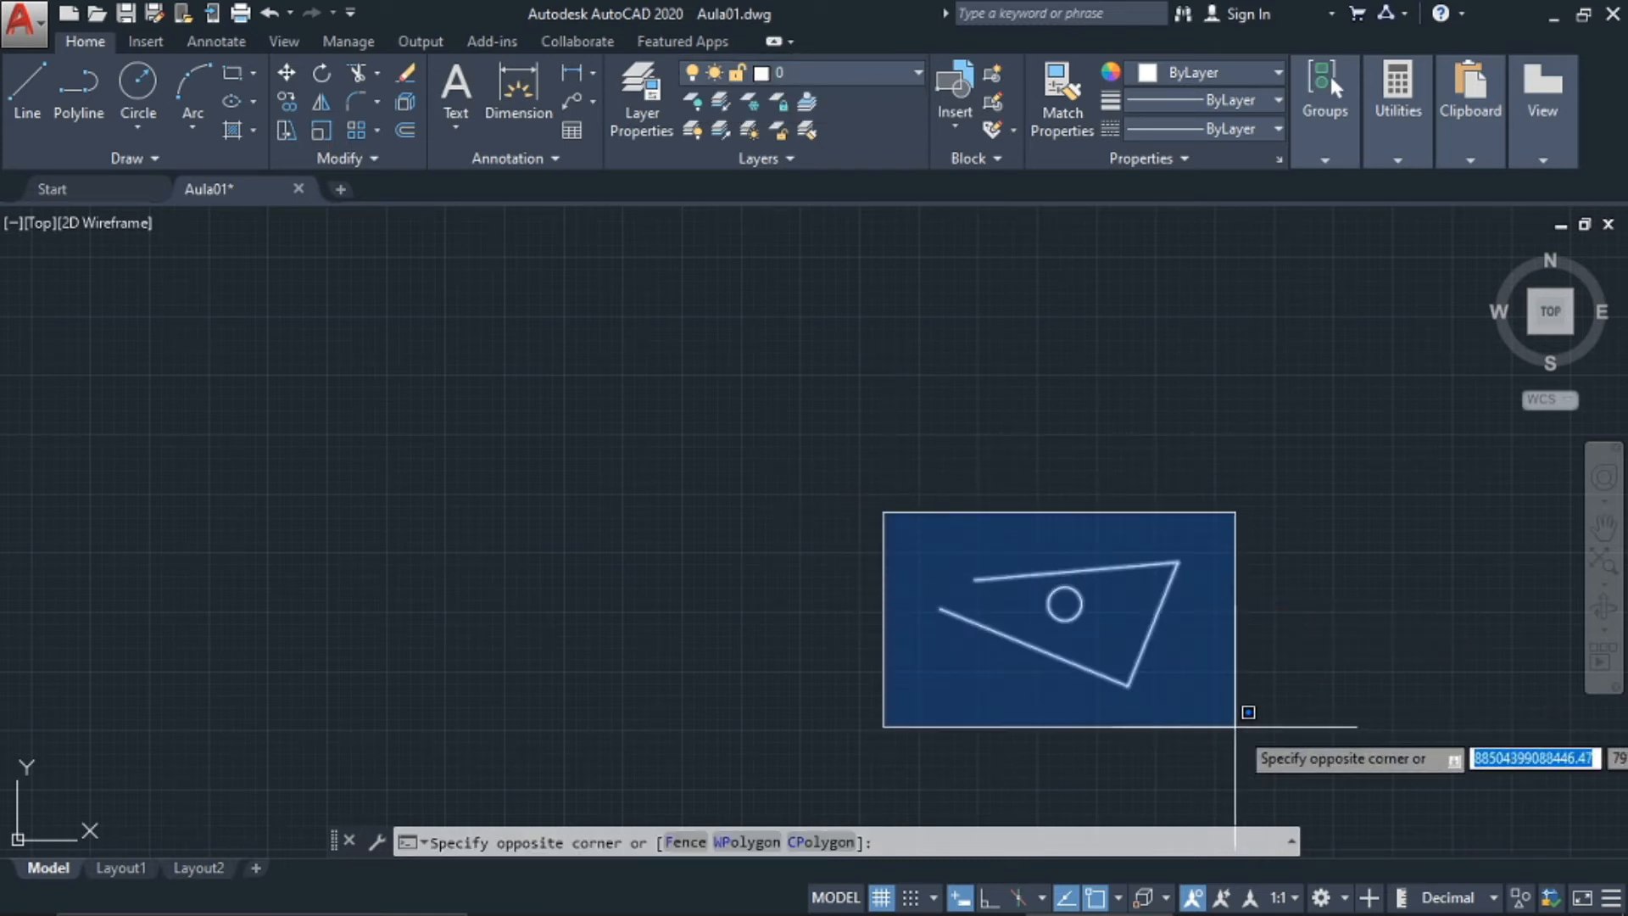
{"action": "key", "text": "Escape"}
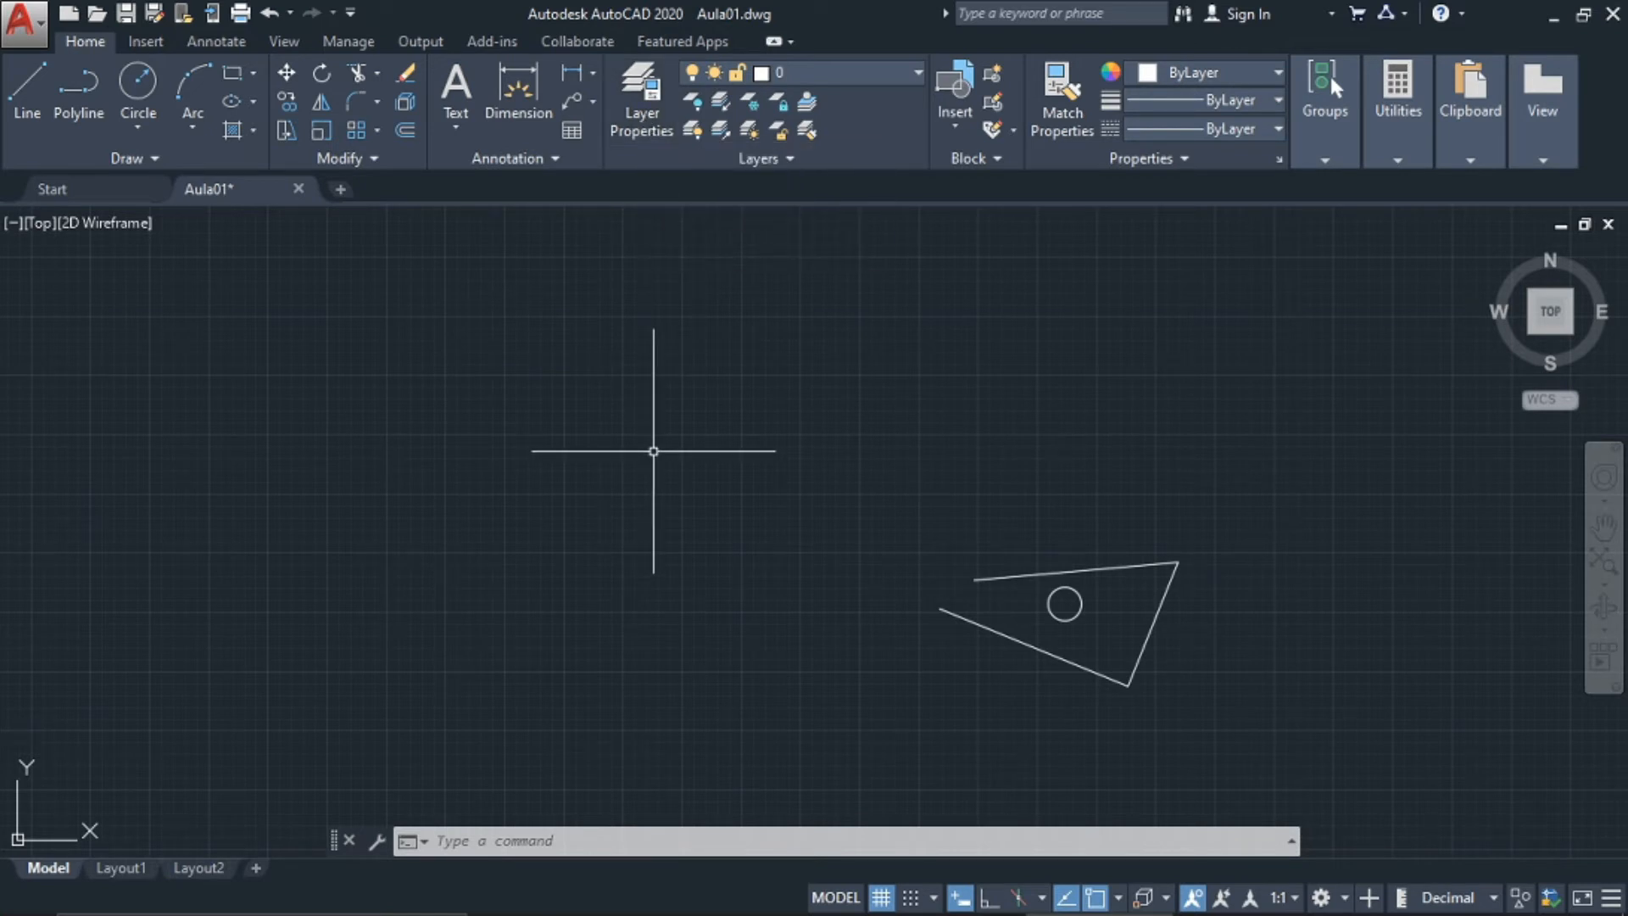
Open and enlarge the Layer Properties Manager, and create a new layer named Porta 1
{"action": "type", "text": "LA"}
{"action": "key", "text": "Return"}
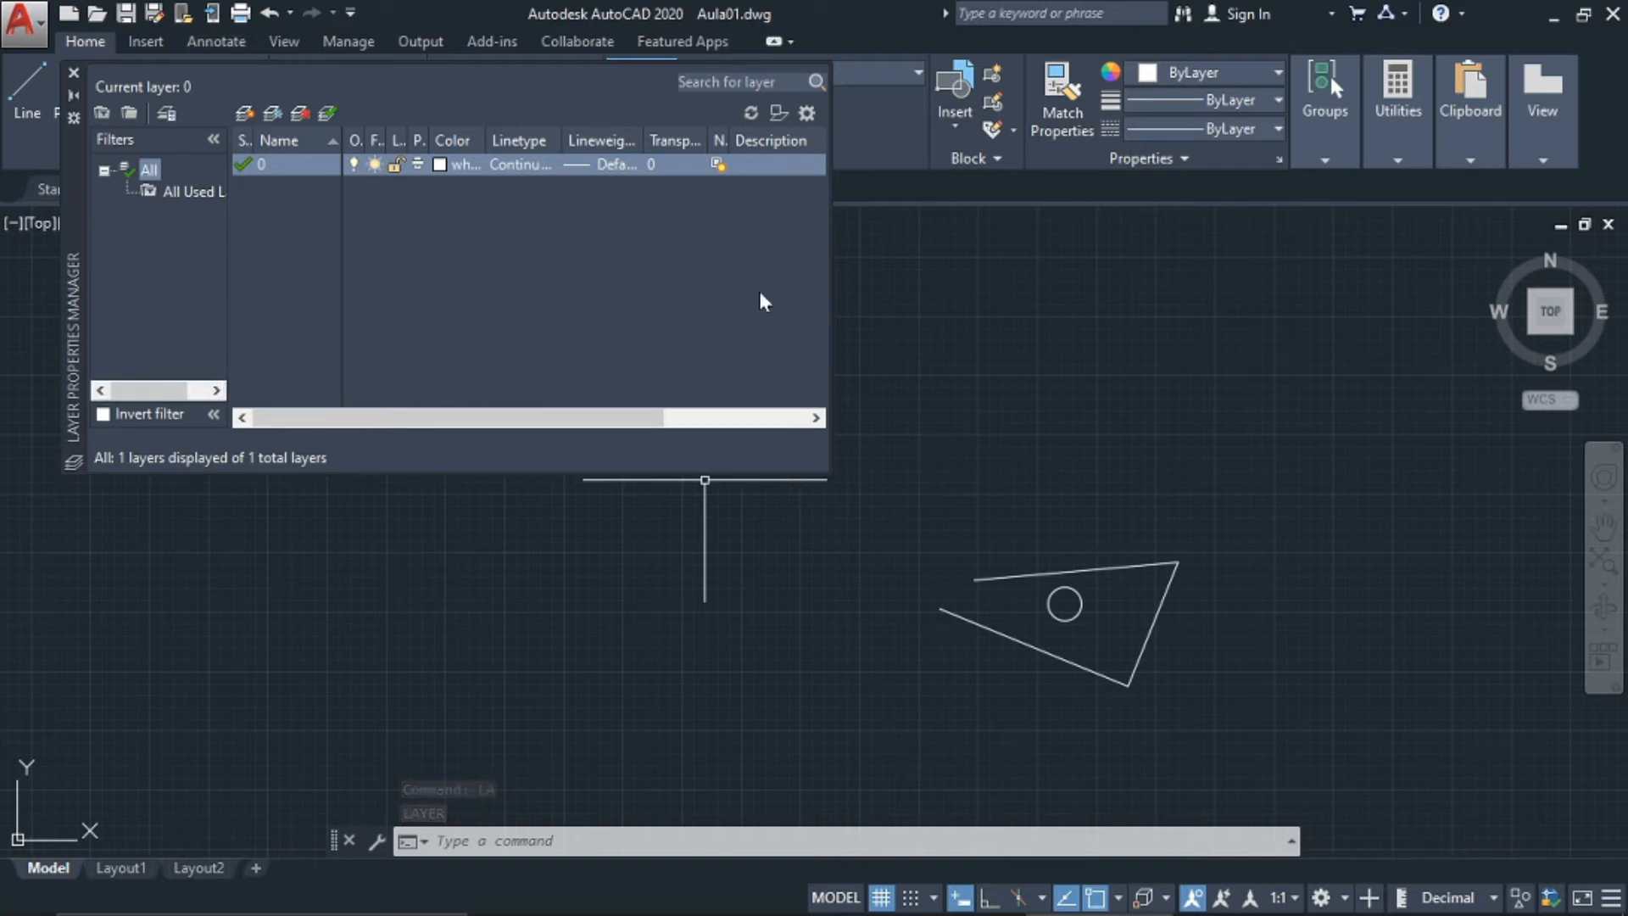
{"action": "left_click_drag", "start_coordinate": [829, 472], "coordinate": [863, 491]}
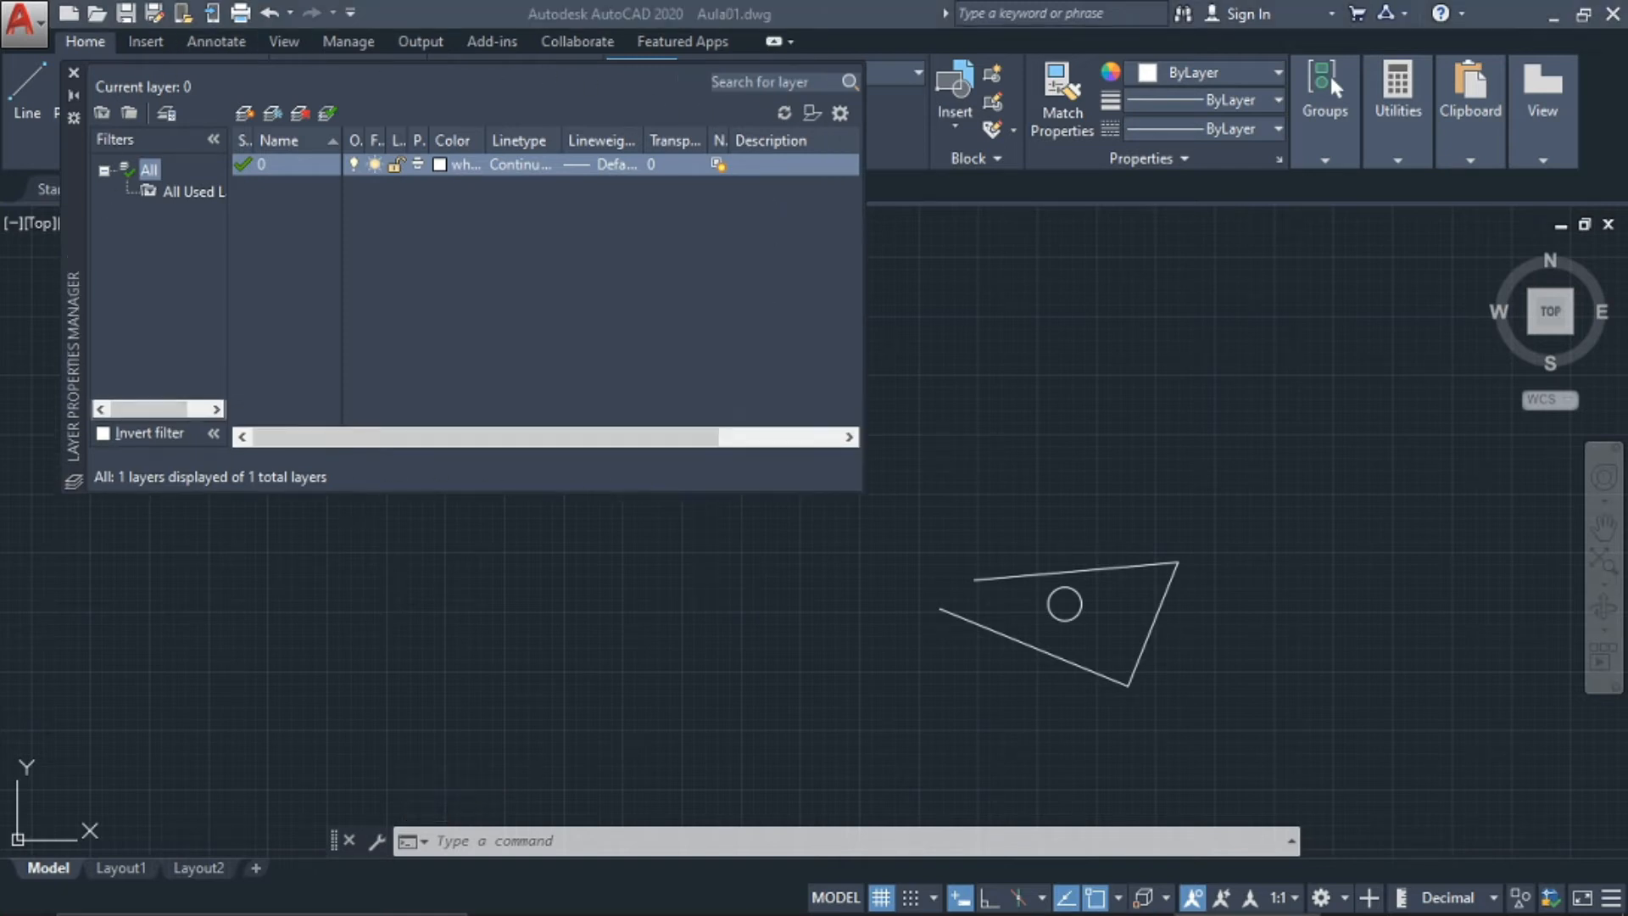
{"action": "left_click", "coordinate": [368, 412]}
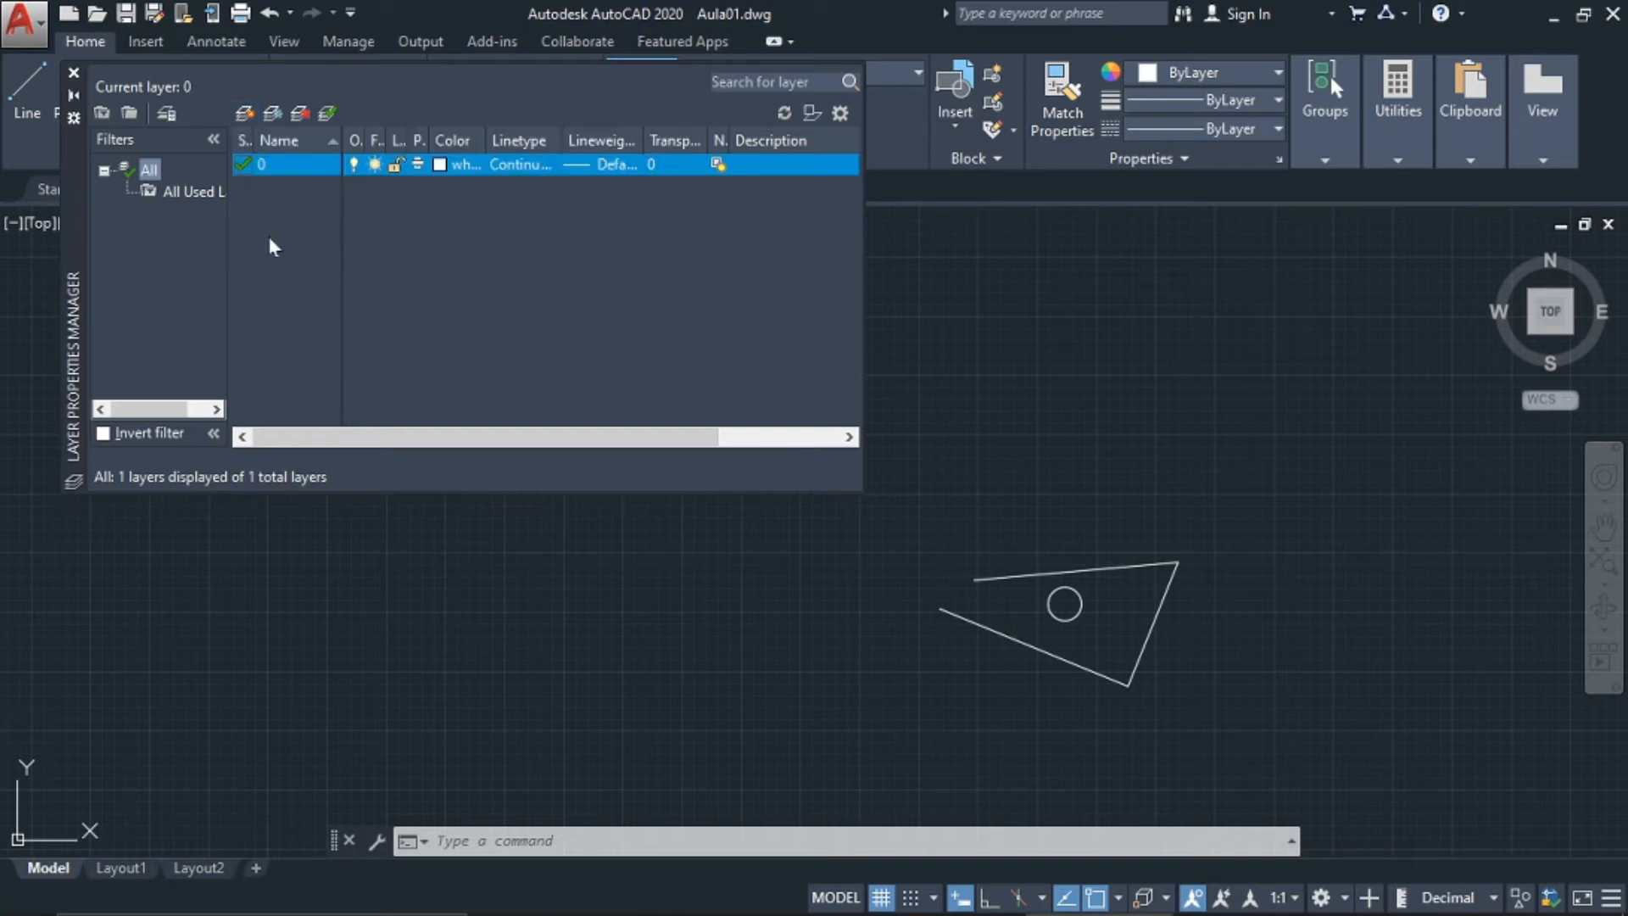
{"action": "key", "text": "alt+n"}
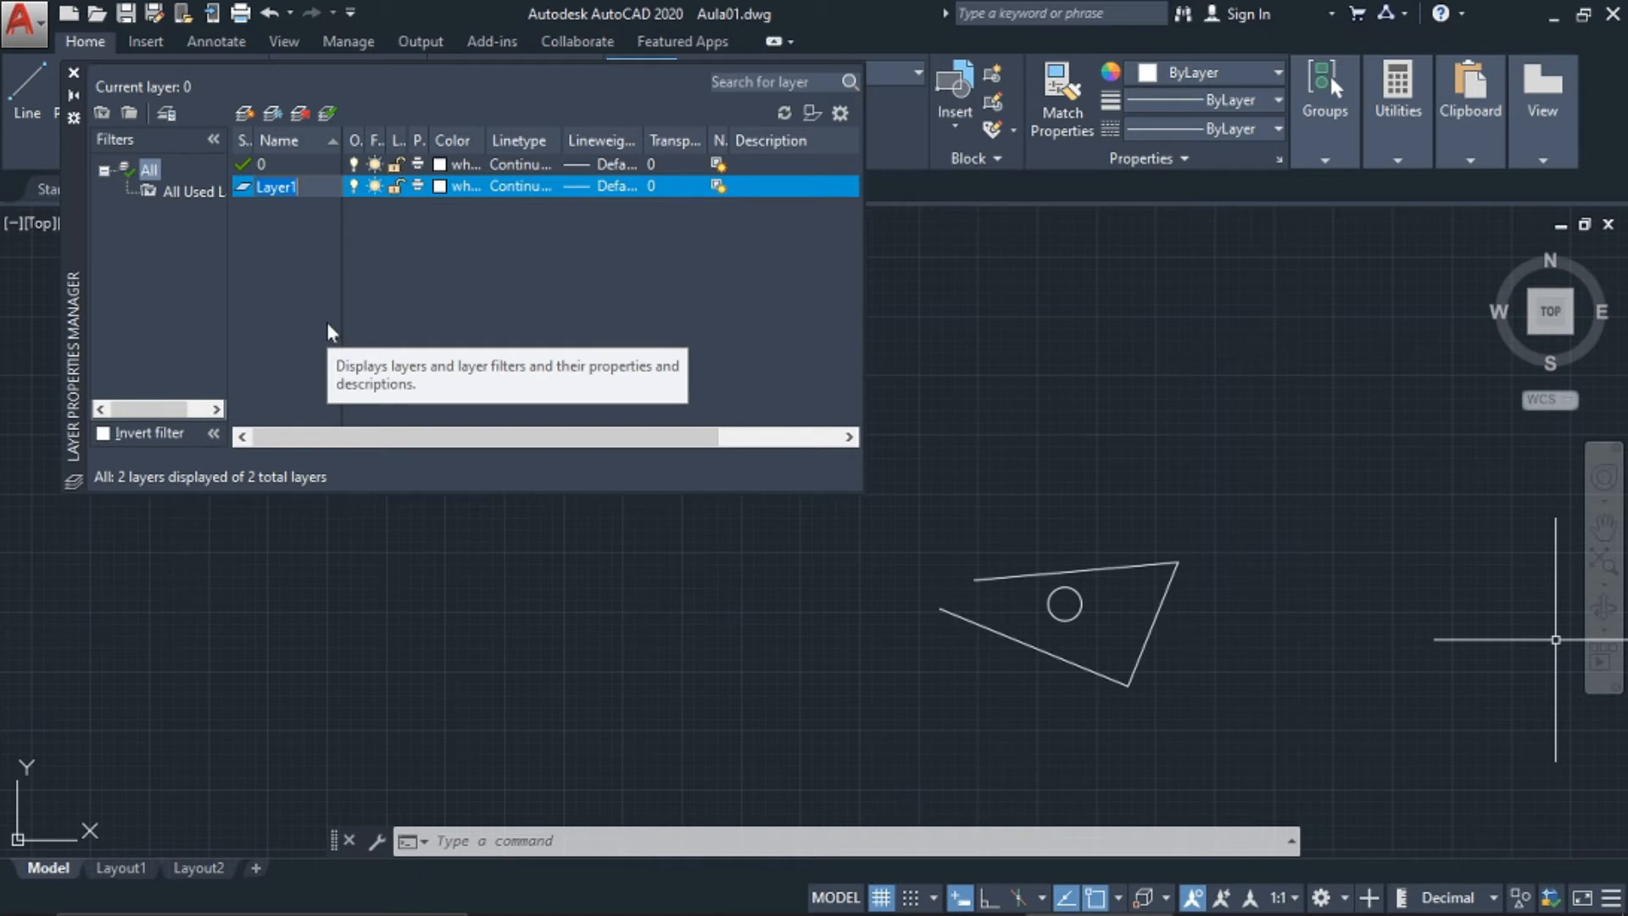
{"action": "type", "text": "Porta 1"}
{"action": "key", "text": "Return"}
{"action": "key", "text": "Return"}
{"action": "key", "text": "Return"}
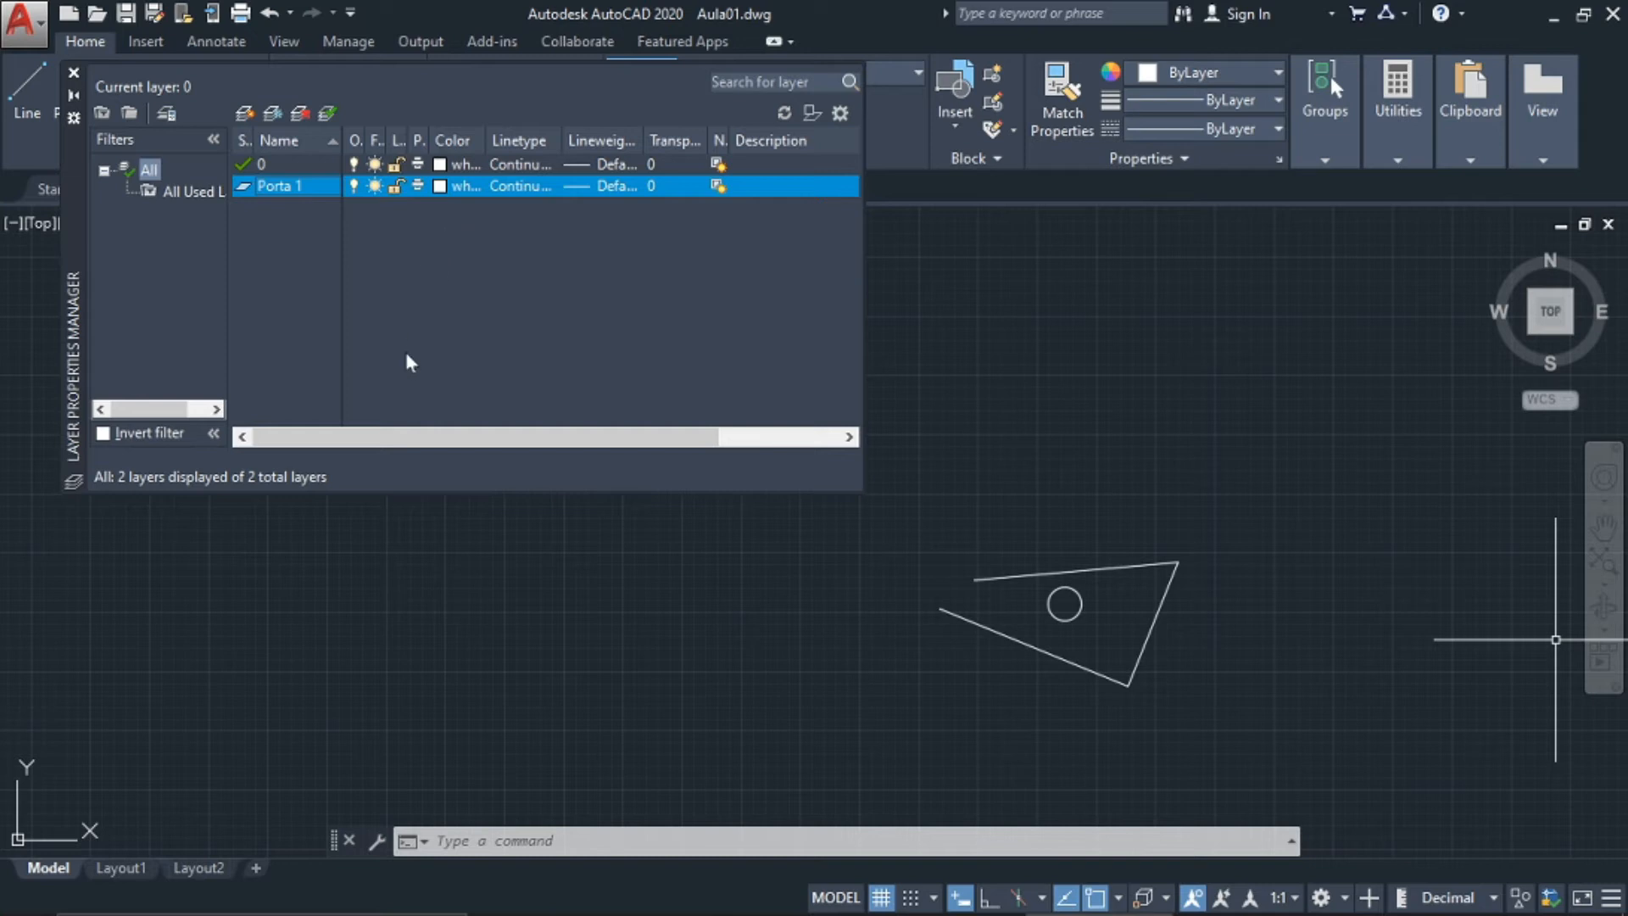
Turn plotting off for the Porta 1 layer and turn it back on
{"action": "left_click", "coordinate": [419, 186]}
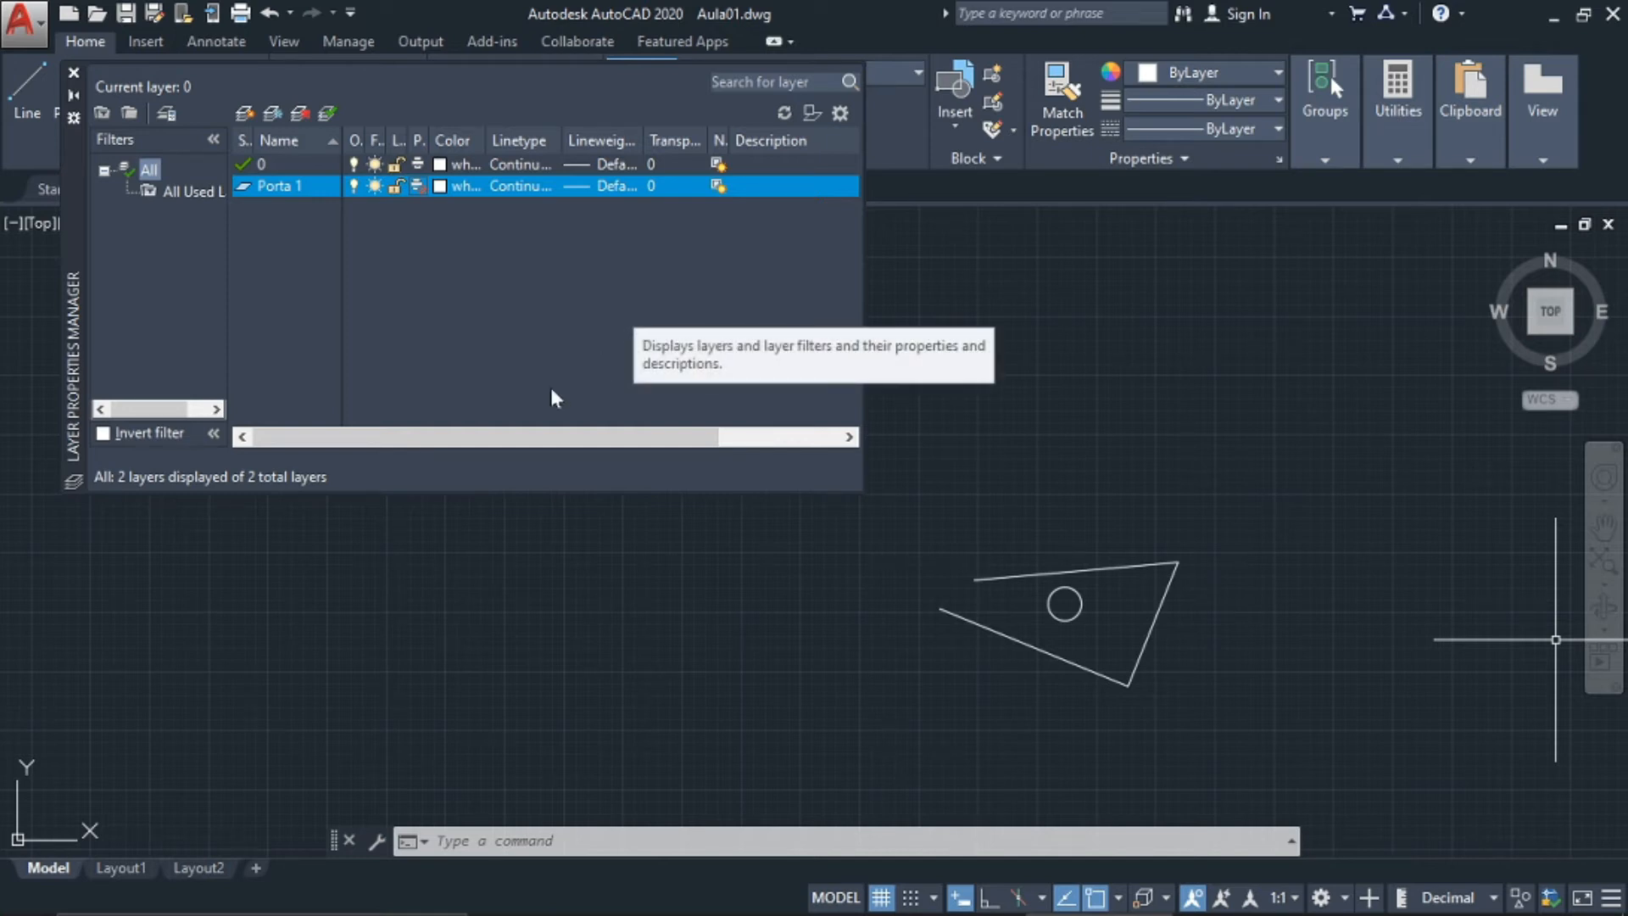
{"action": "left_click", "coordinate": [414, 191]}
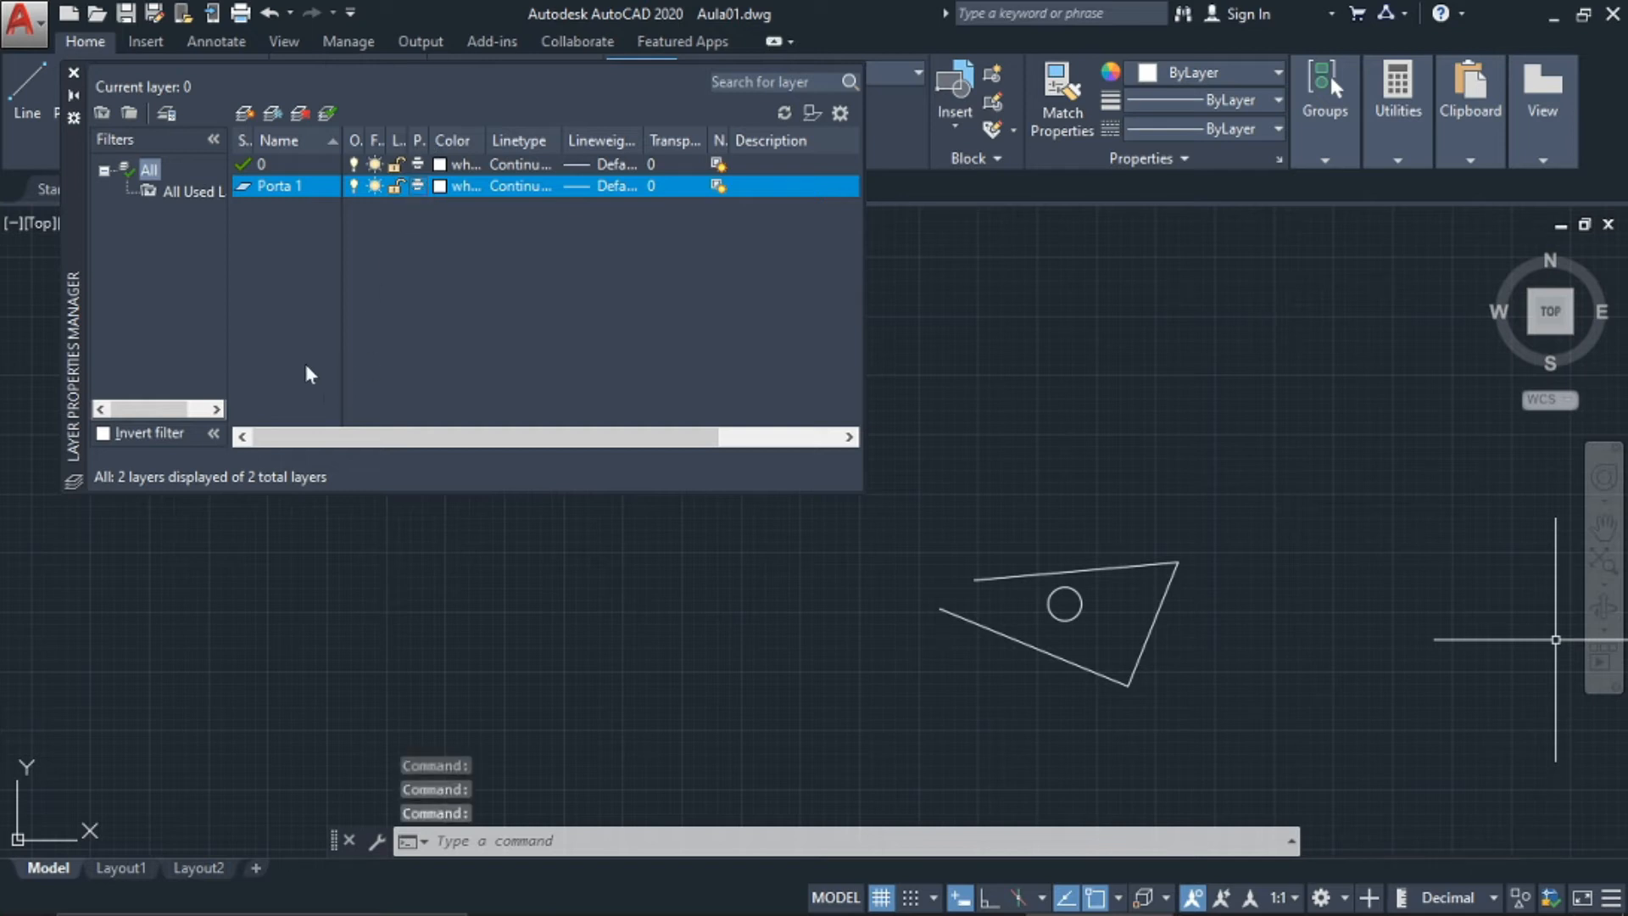
Set the color of the Porta 1 layer to red
{"action": "left_click", "coordinate": [442, 188]}
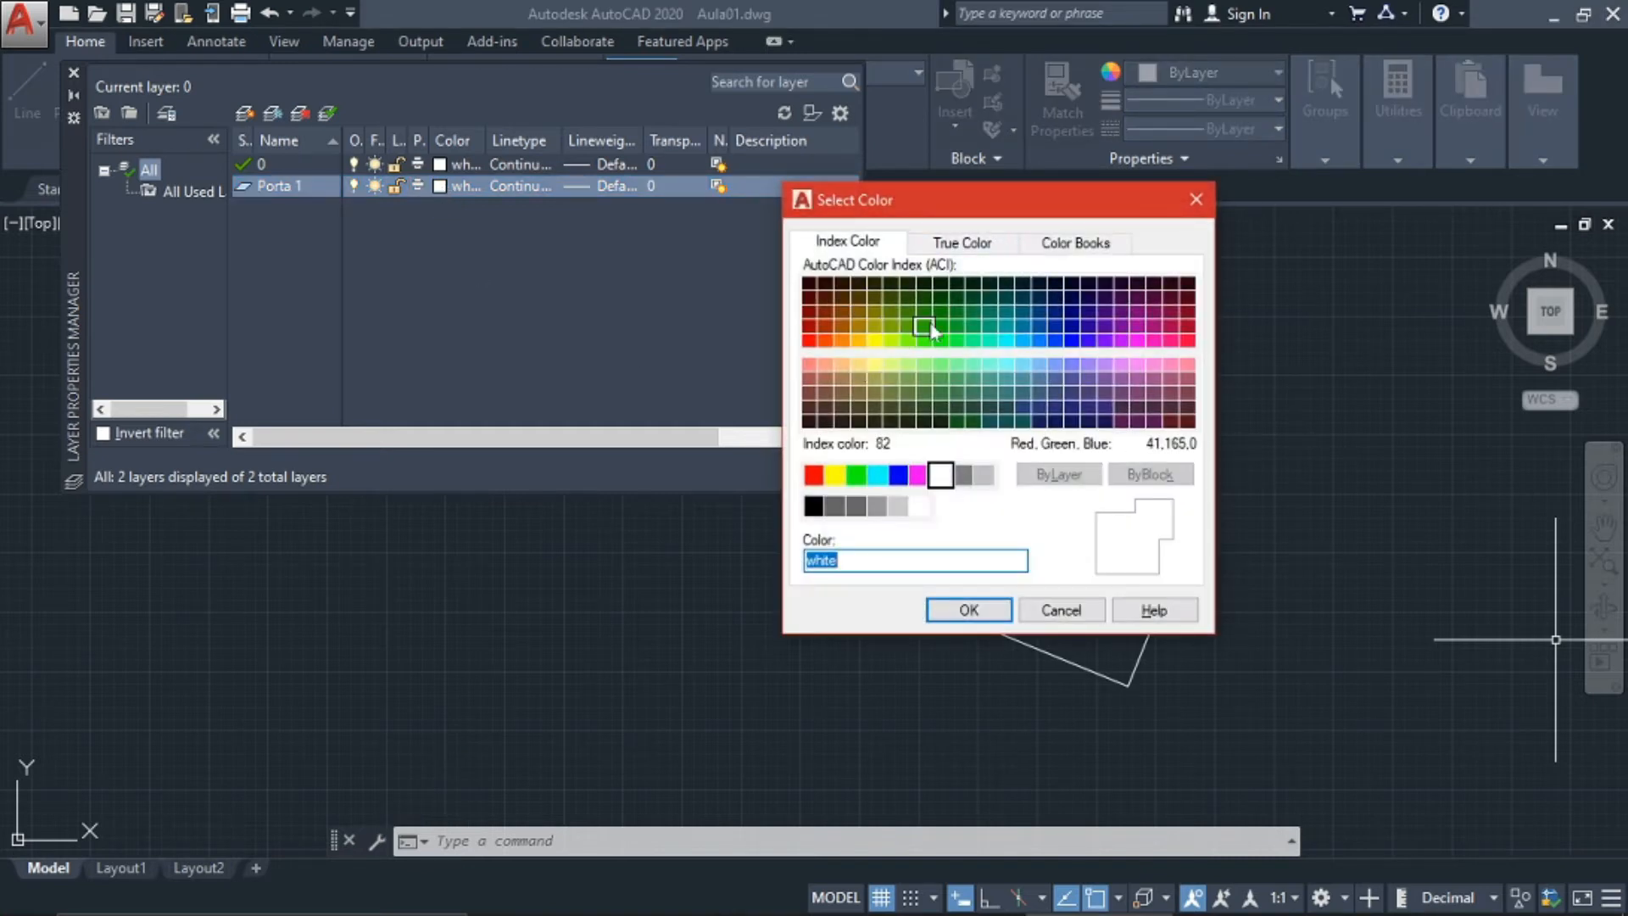
{"action": "left_click", "coordinate": [813, 475]}
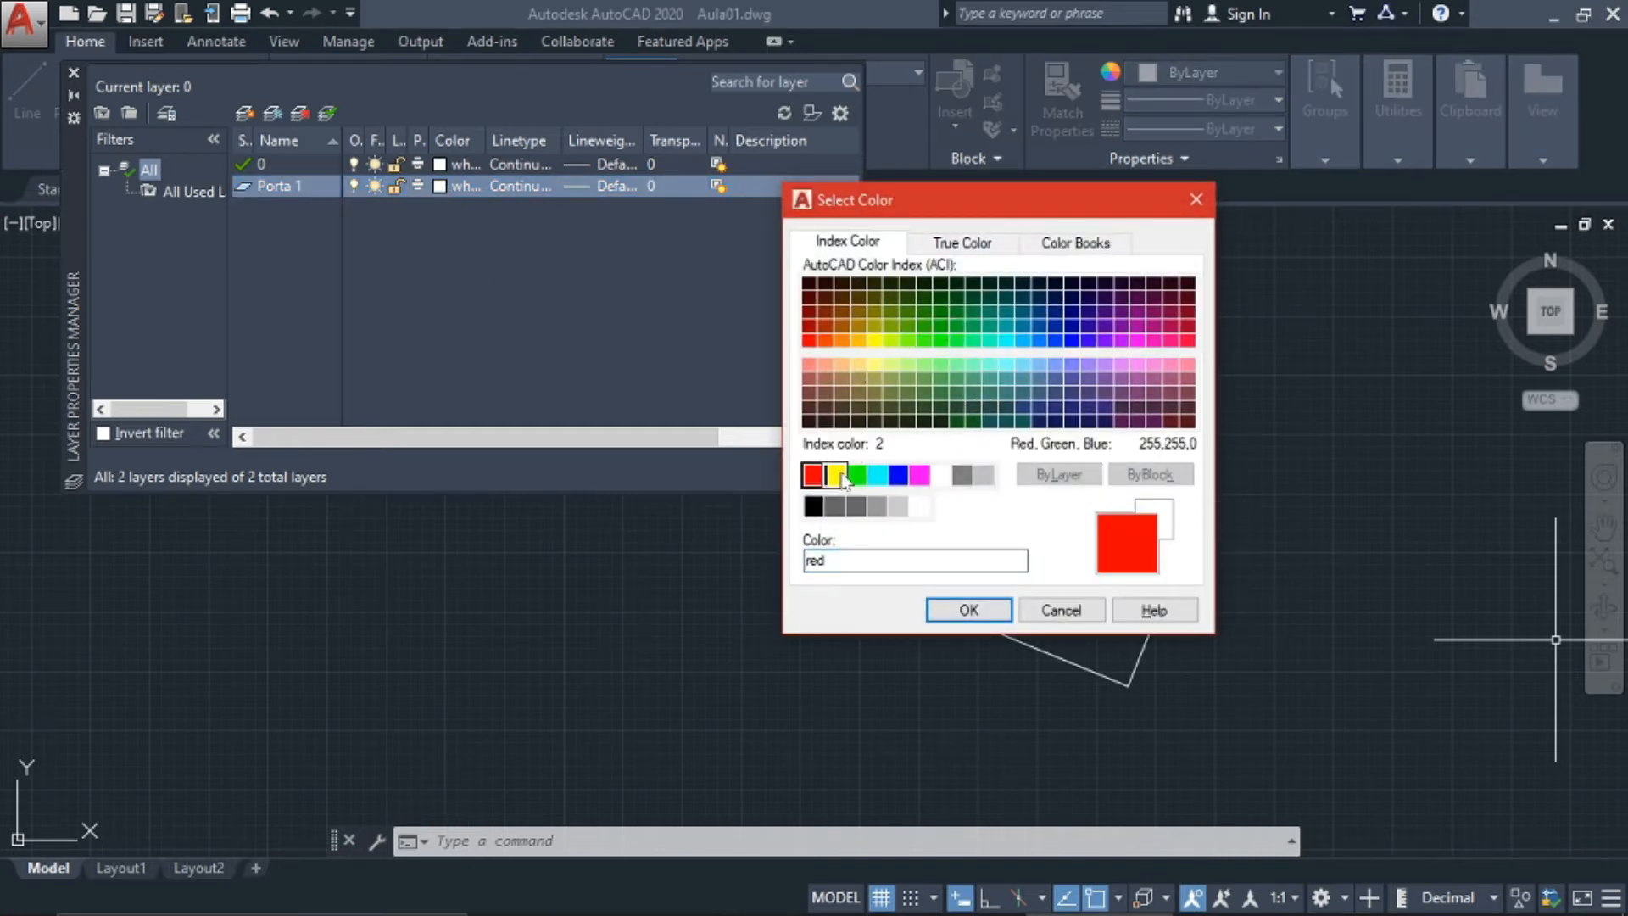
{"action": "left_click", "coordinate": [969, 611]}
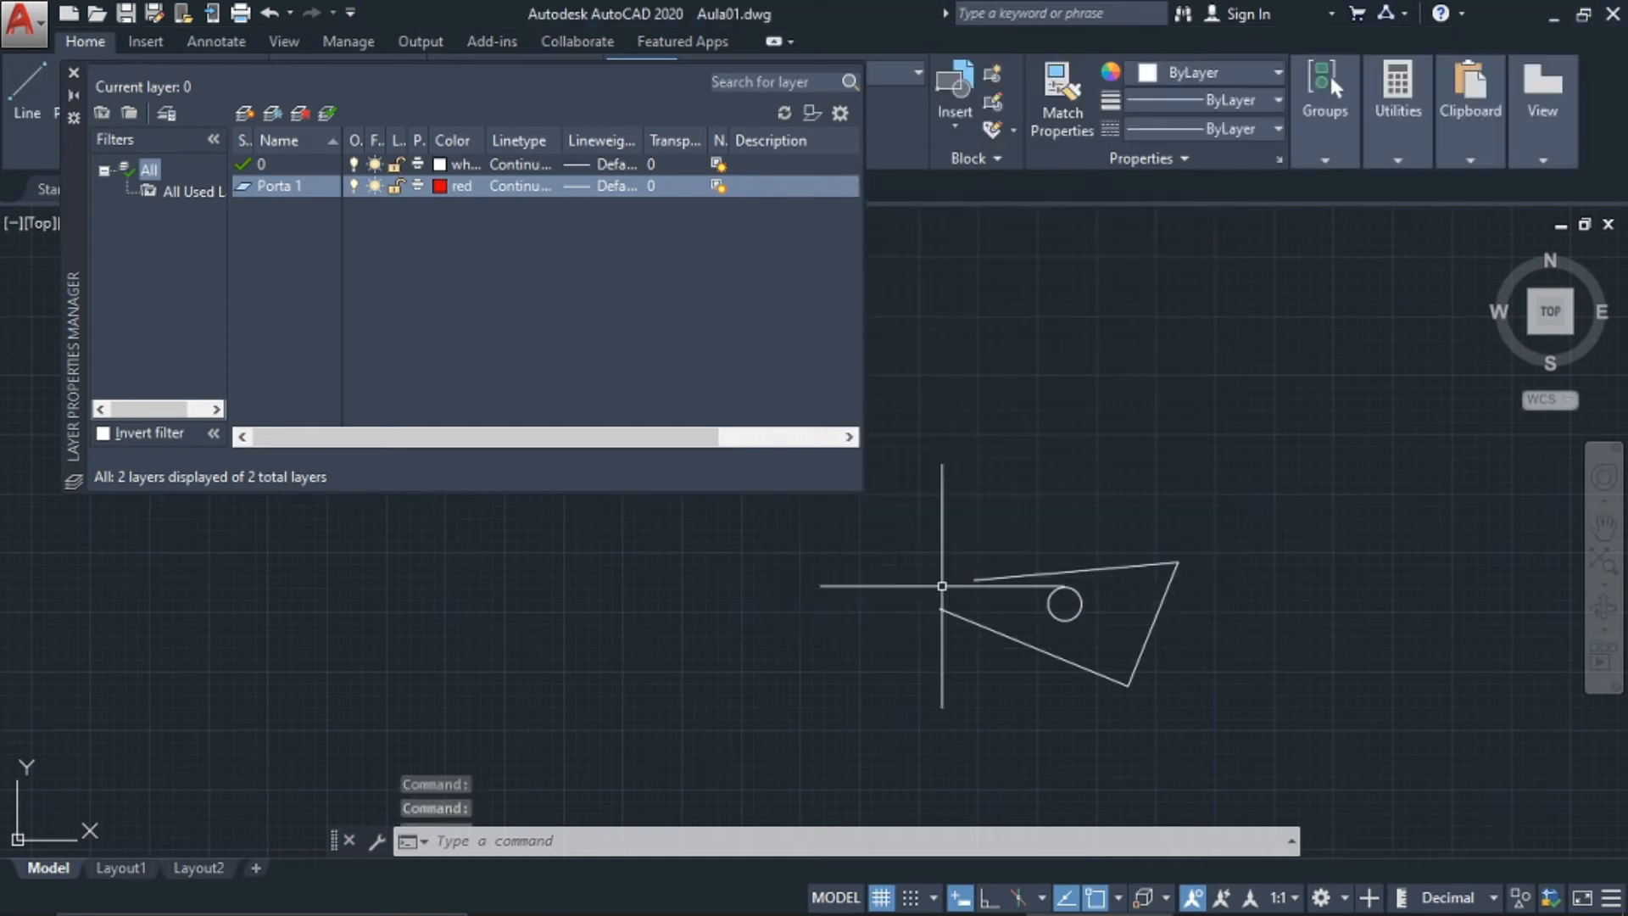
Load the ACAD_ISO03W100 linetype from acadiso.lin and assign it to the Porta 1 layer
{"action": "left_click", "coordinate": [520, 186]}
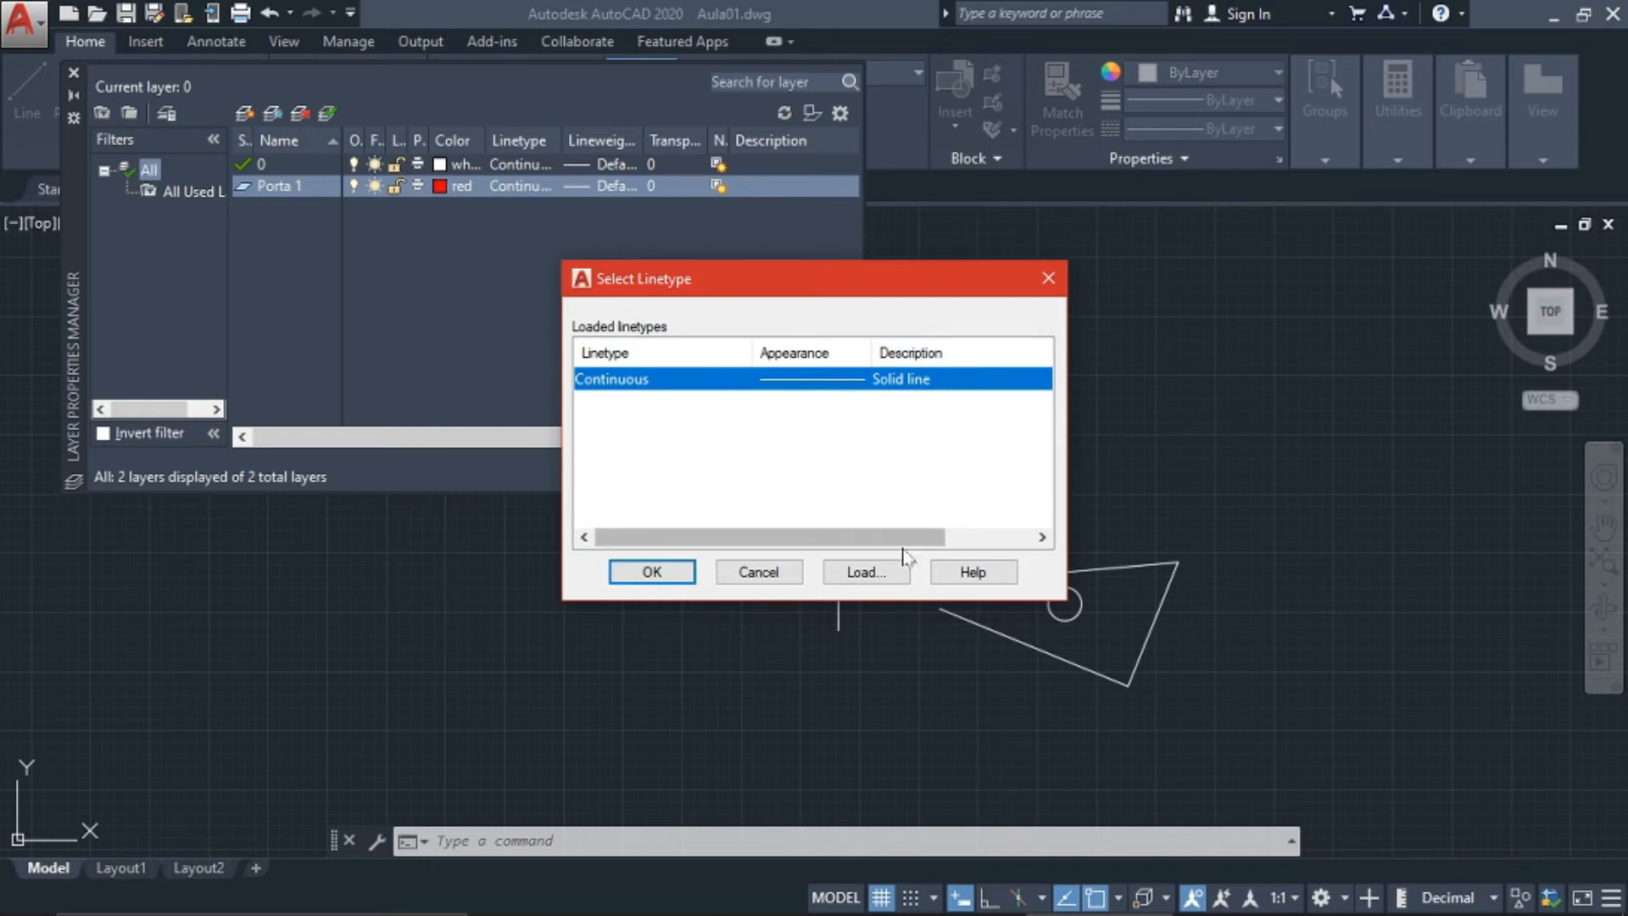
{"action": "left_click", "coordinate": [882, 573]}
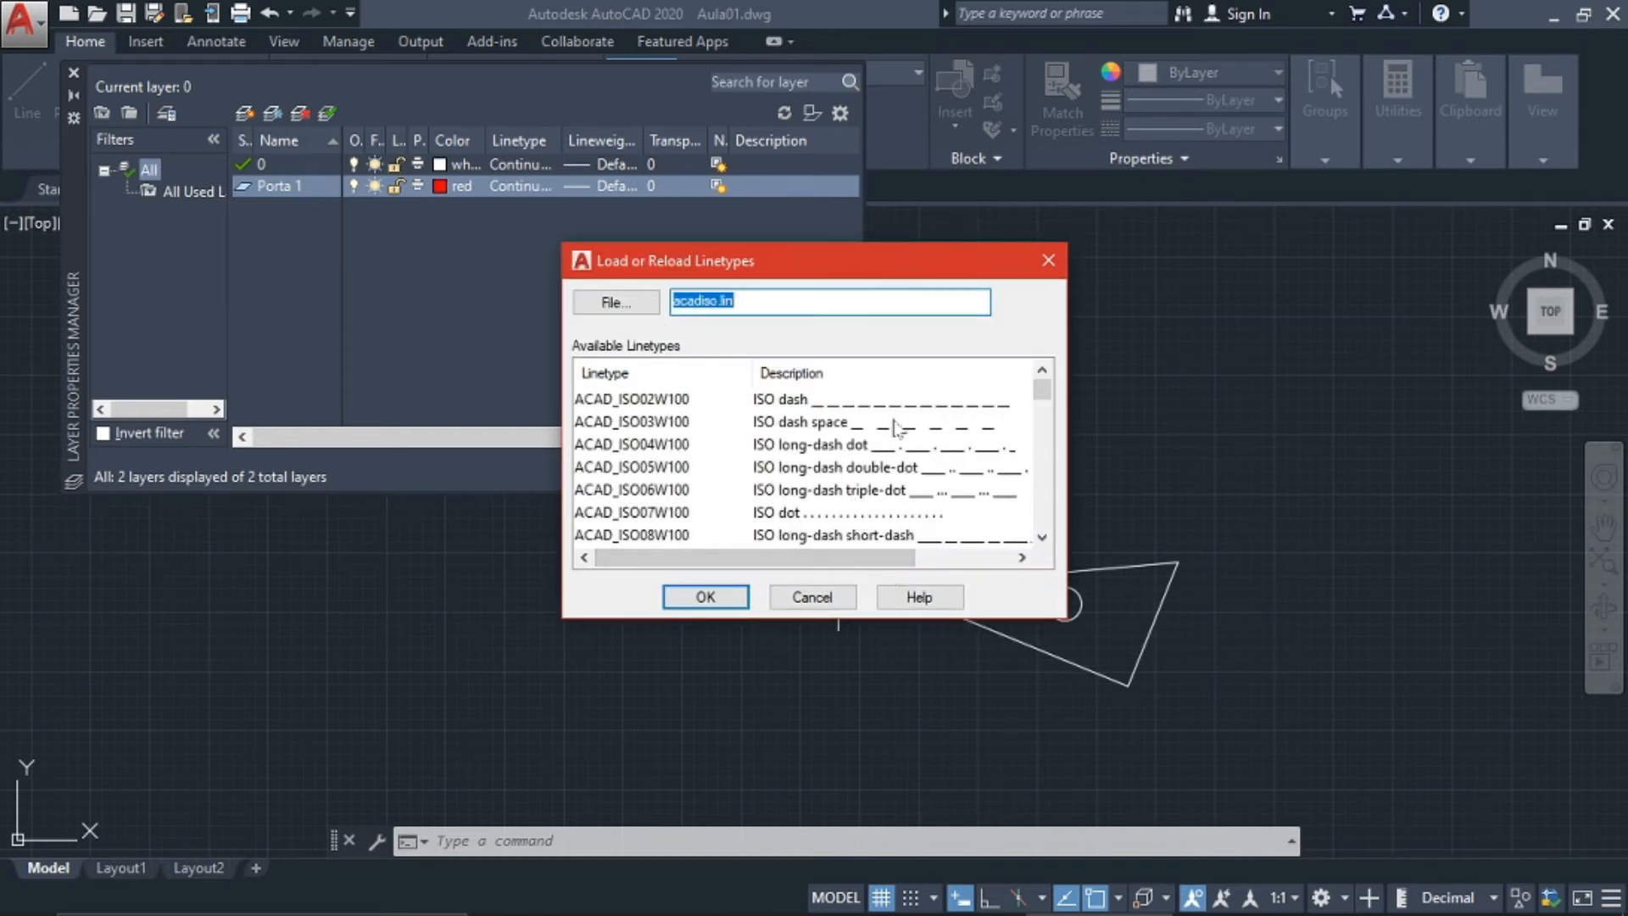
{"action": "left_click", "coordinate": [907, 407]}
{"action": "left_click", "coordinate": [895, 495]}
{"action": "scroll", "coordinate": [895, 495], "scroll_direction": "down", "scroll_amount": 1}
{"action": "left_click", "coordinate": [895, 495]}
{"action": "scroll", "coordinate": [895, 502], "scroll_direction": "down", "scroll_amount": 1}
{"action": "scroll", "coordinate": [902, 547], "scroll_direction": "up", "scroll_amount": 2}
{"action": "left_click", "coordinate": [907, 429]}
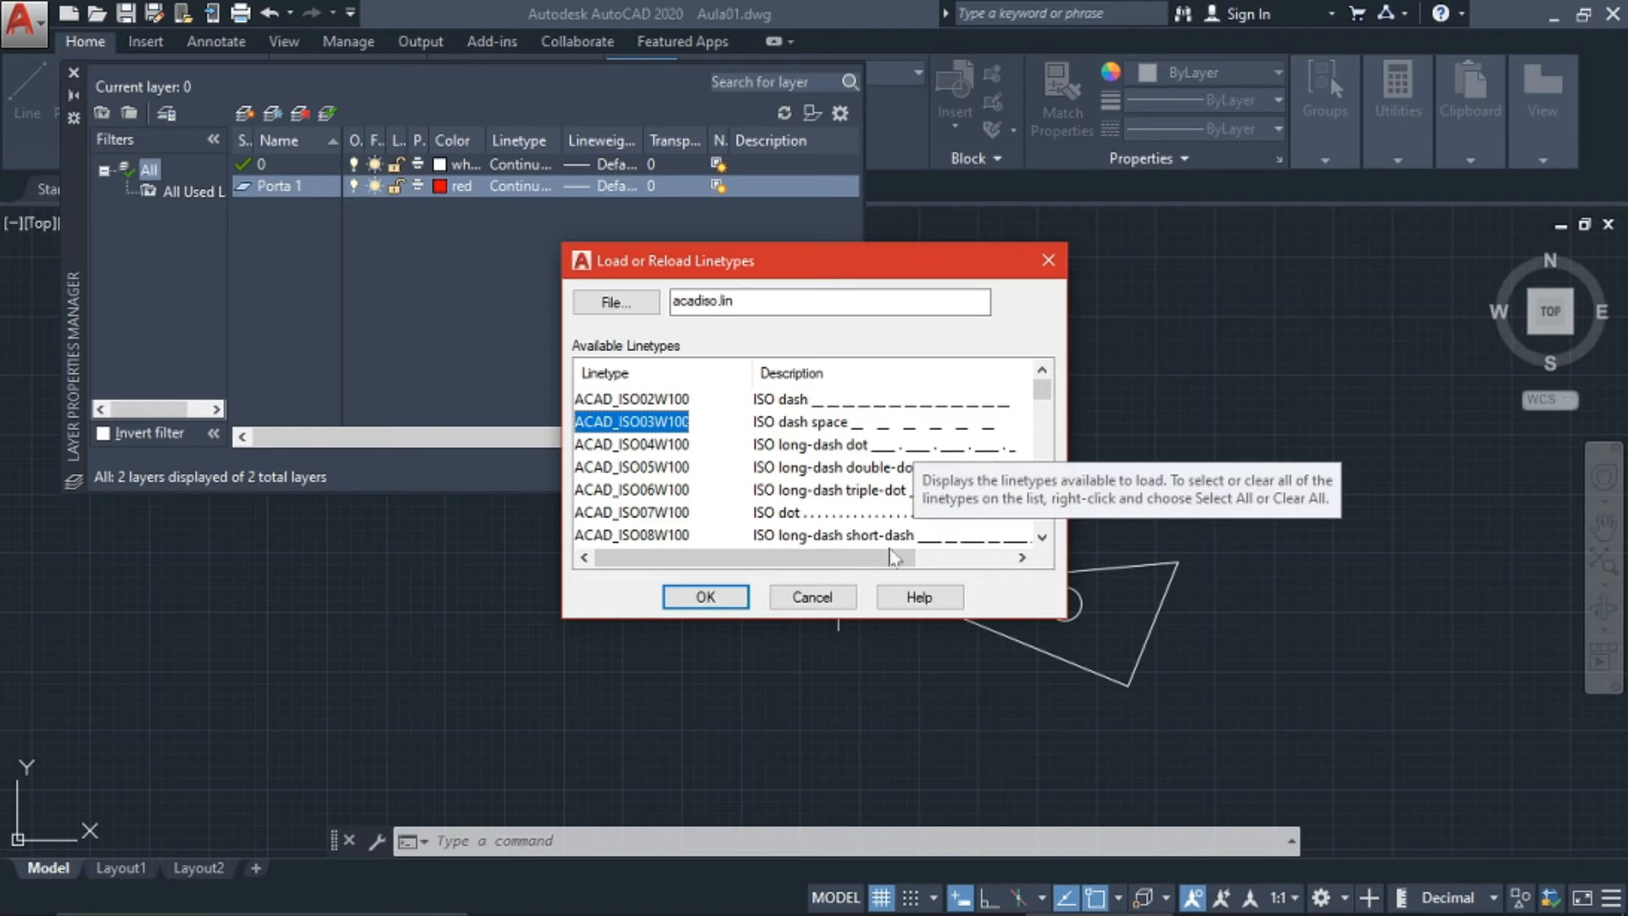
{"action": "left_click", "coordinate": [710, 599]}
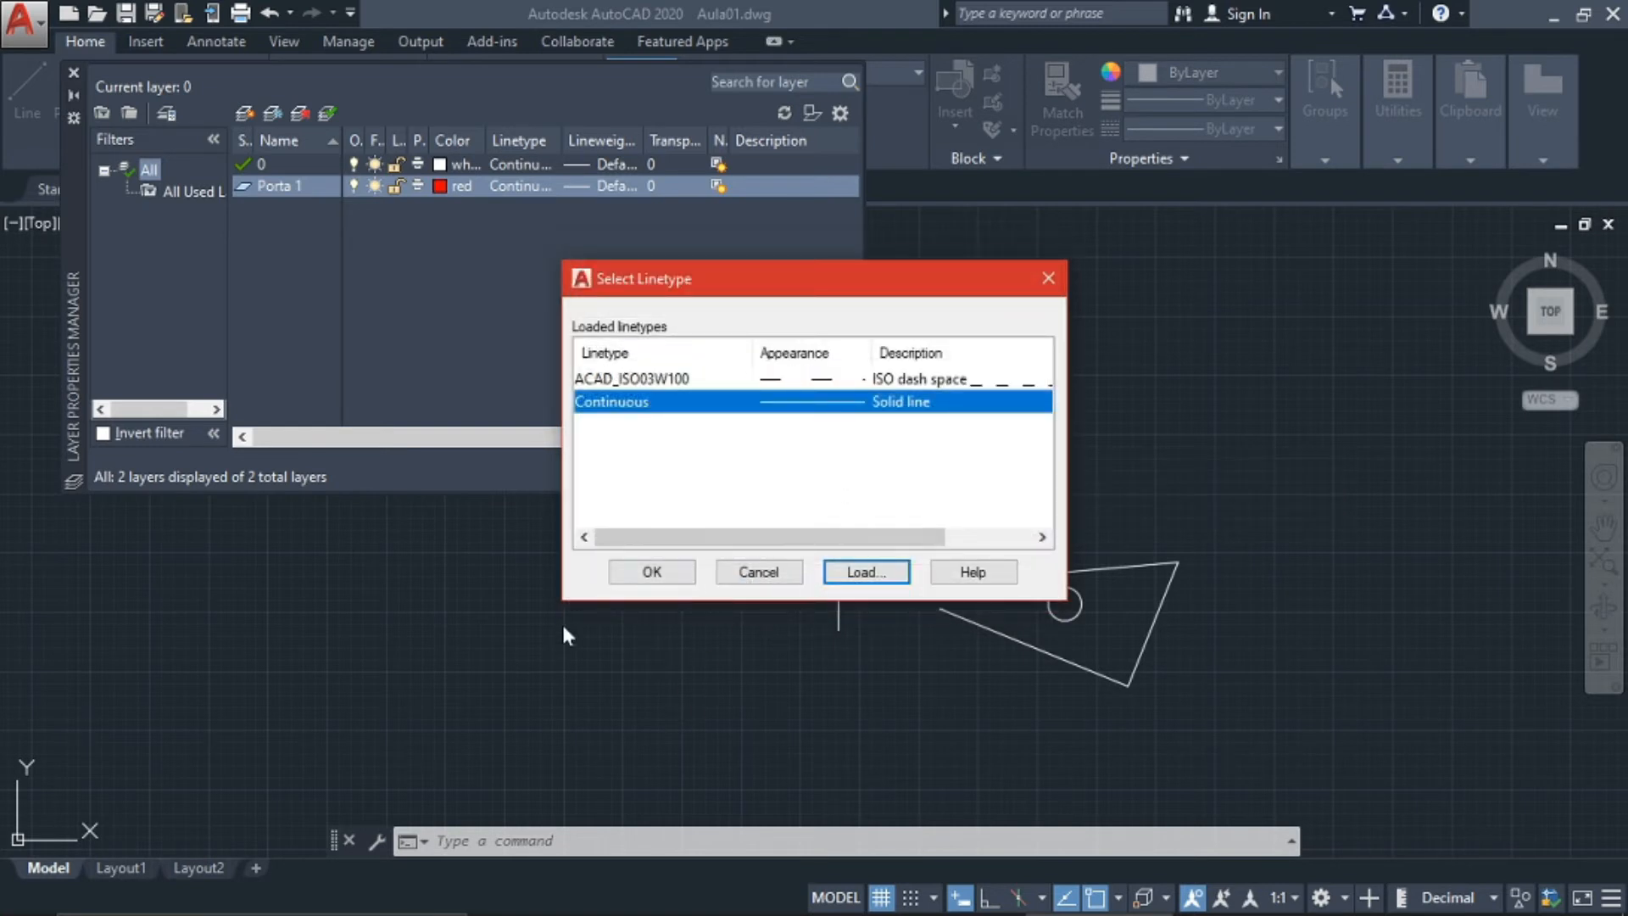
{"action": "left_click", "coordinate": [788, 386]}
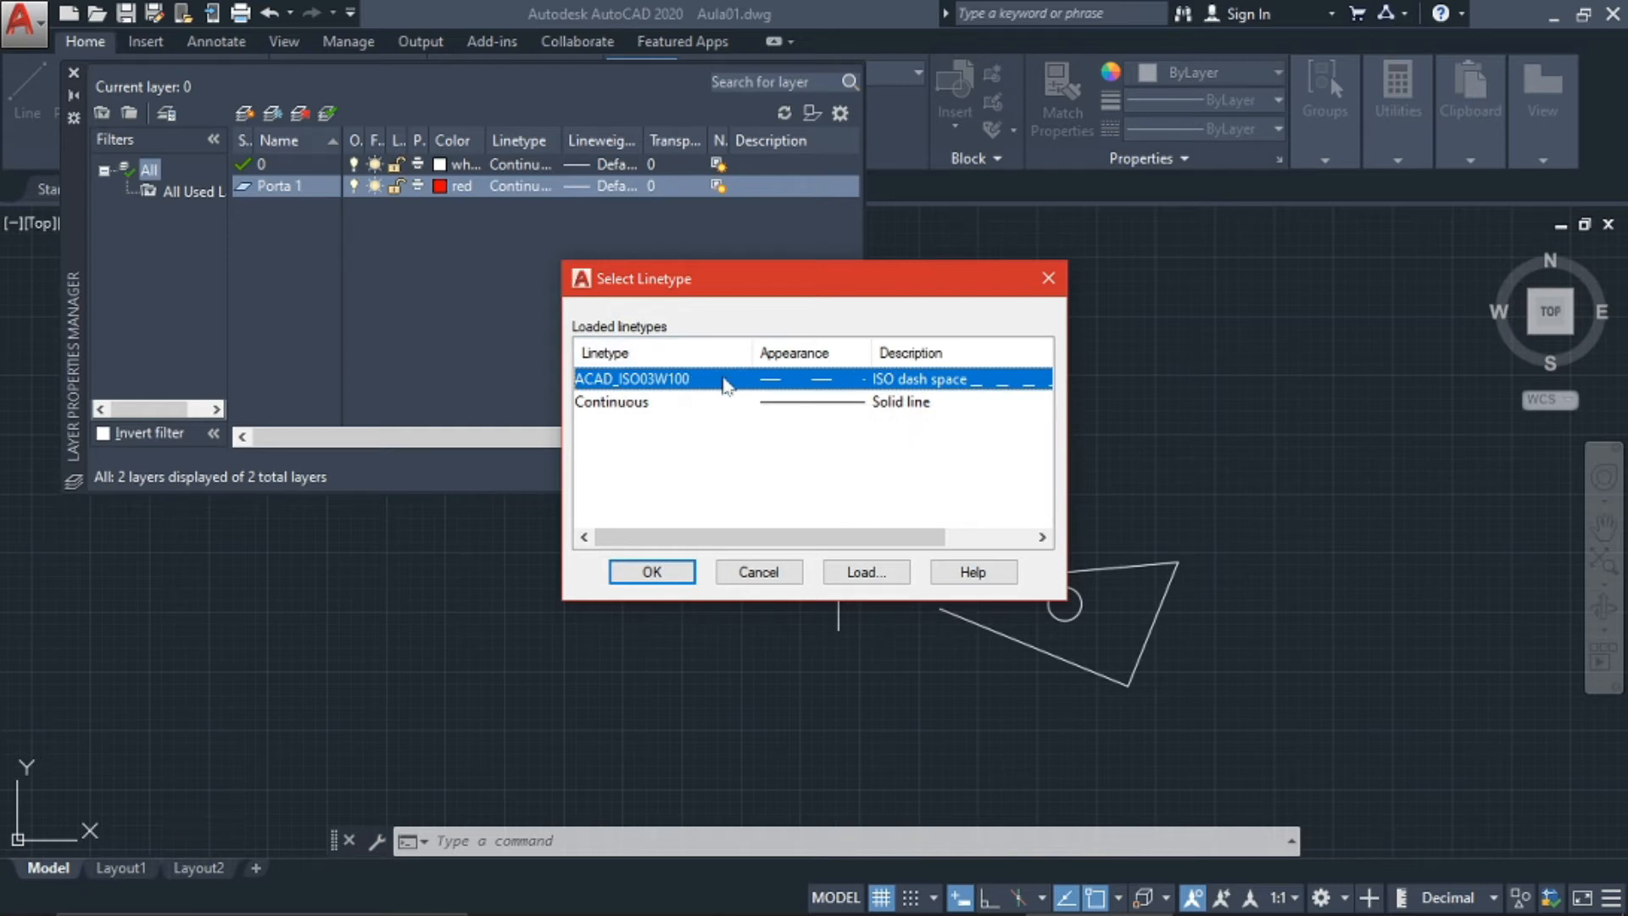
{"action": "left_click", "coordinate": [652, 572]}
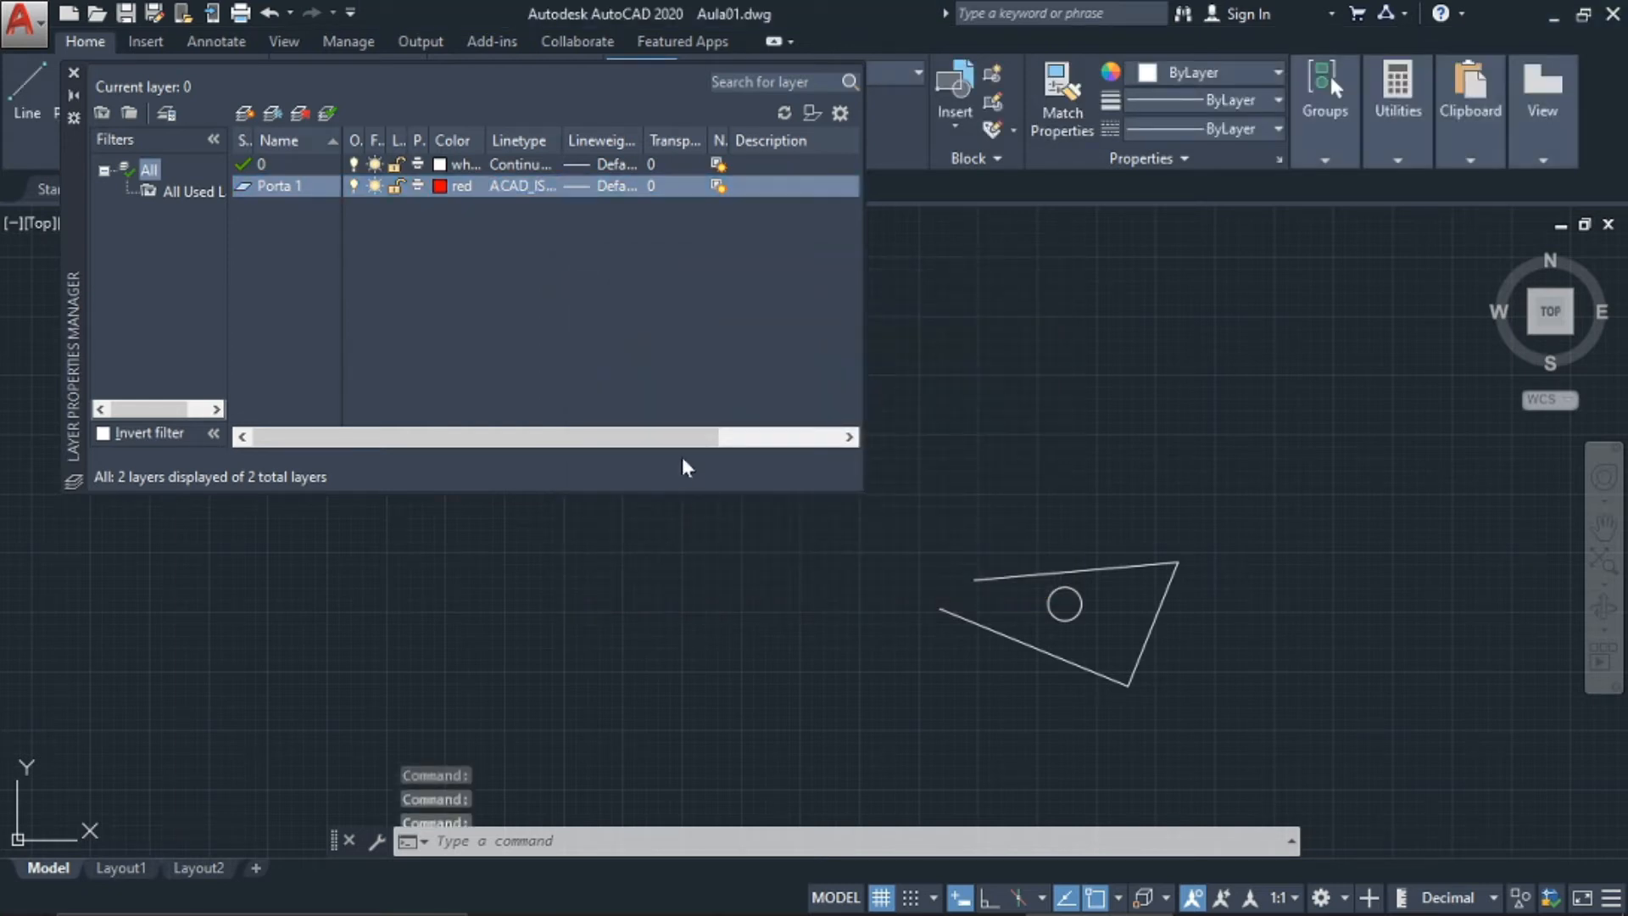
Review the linetype, lineweight and transparency choices for the Porta 1 layer, closing each dialog without a change
{"action": "left_click", "coordinate": [580, 192]}
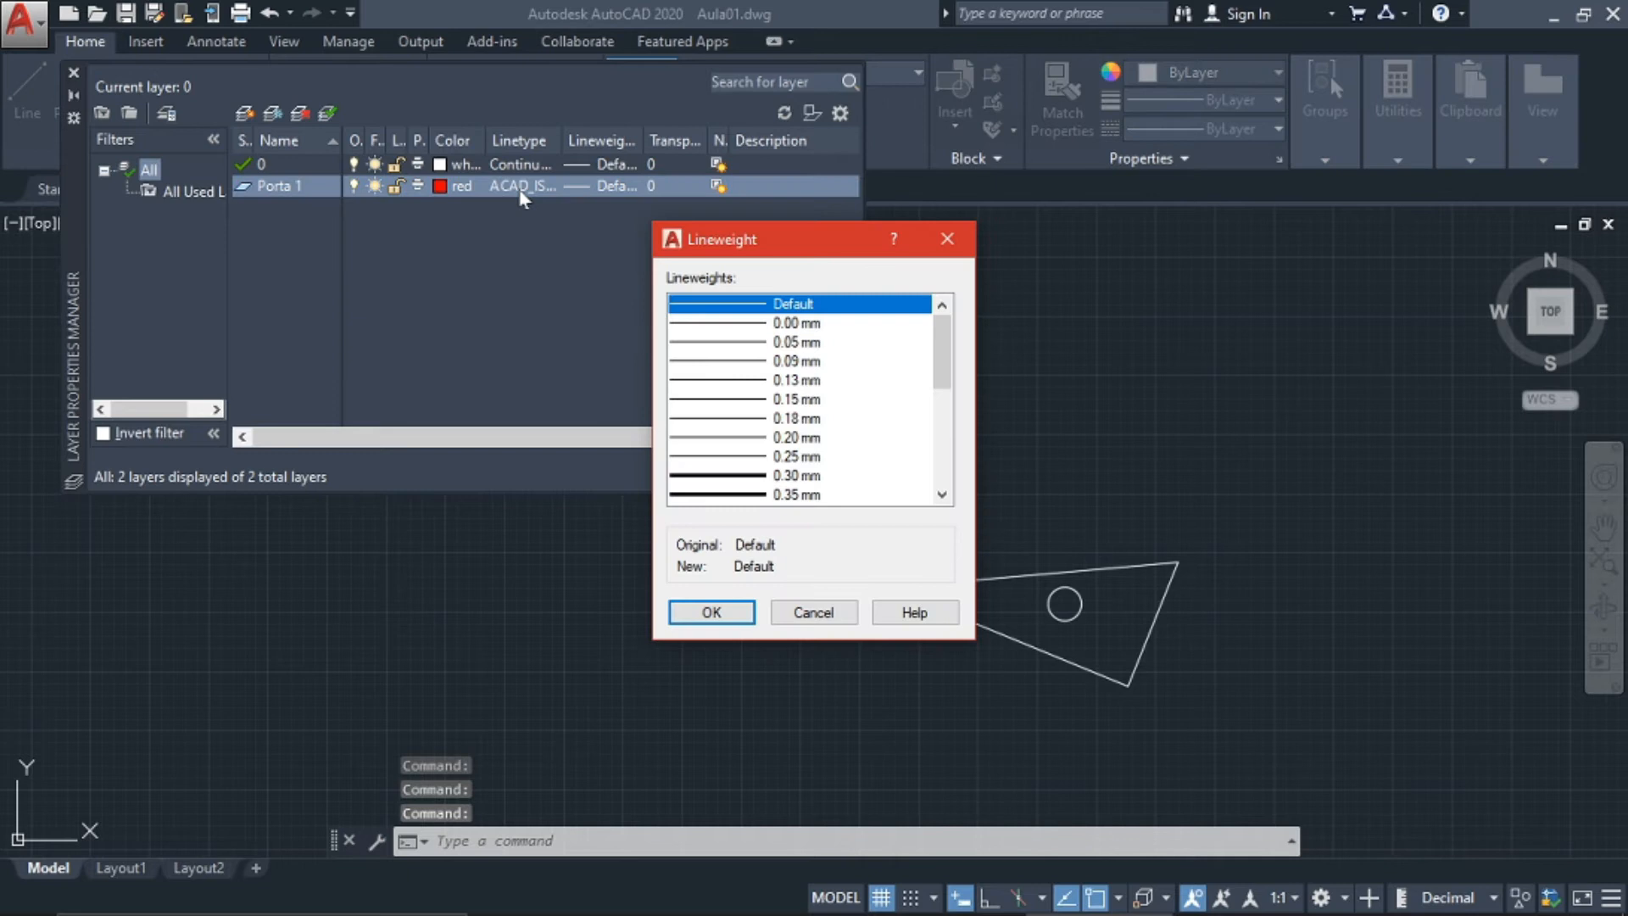
{"action": "key", "text": "Escape"}
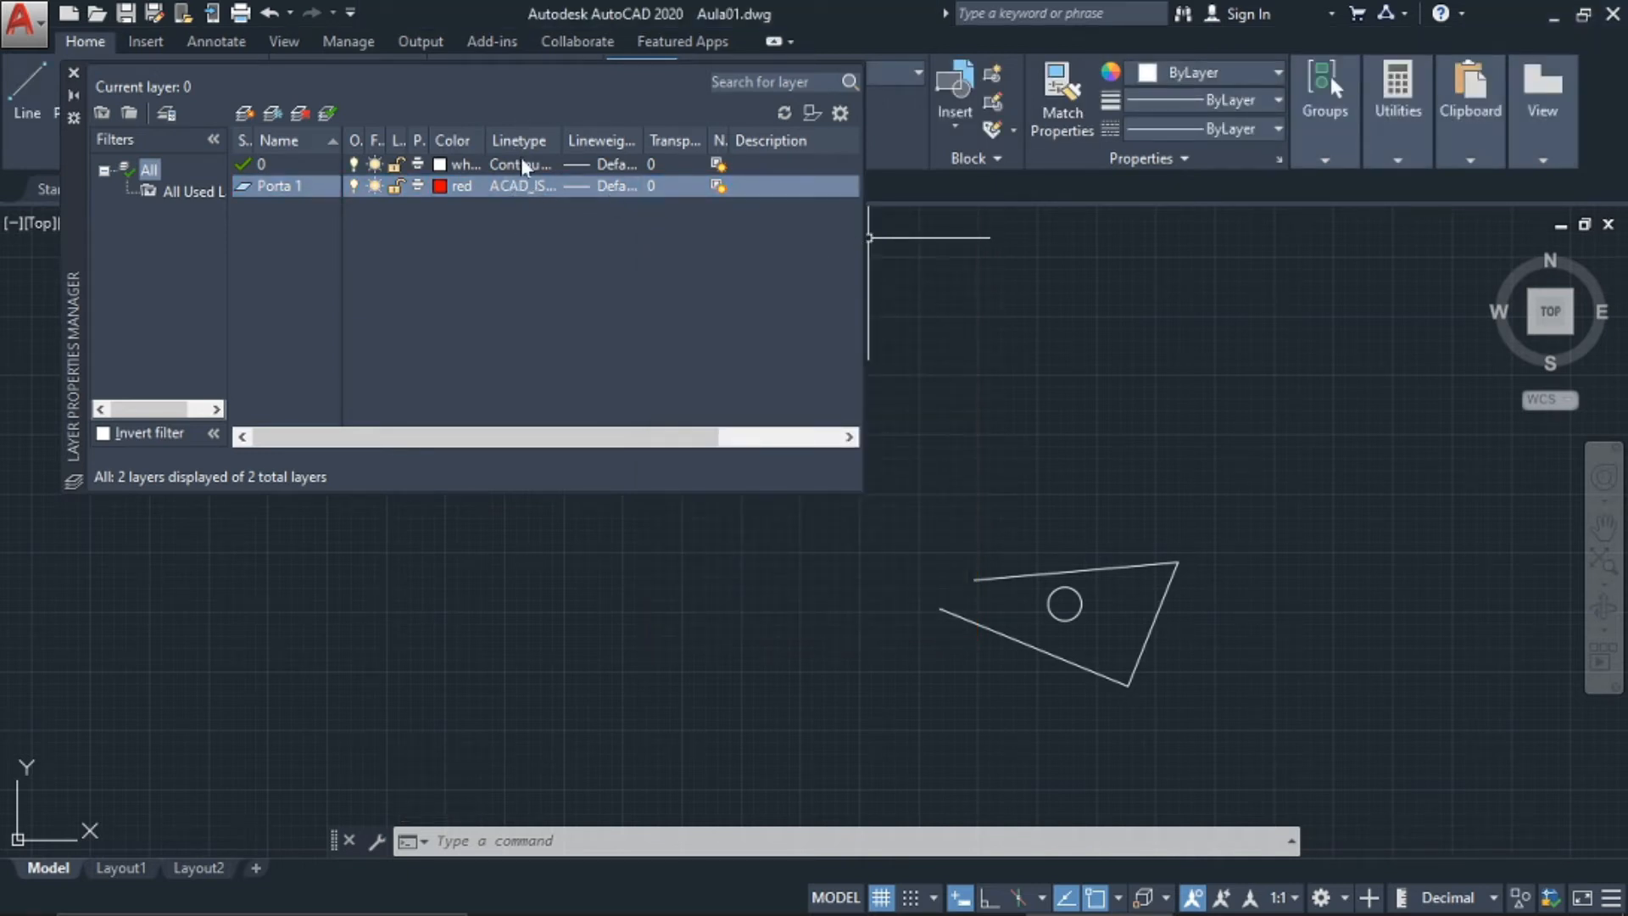
{"action": "left_click", "coordinate": [505, 187]}
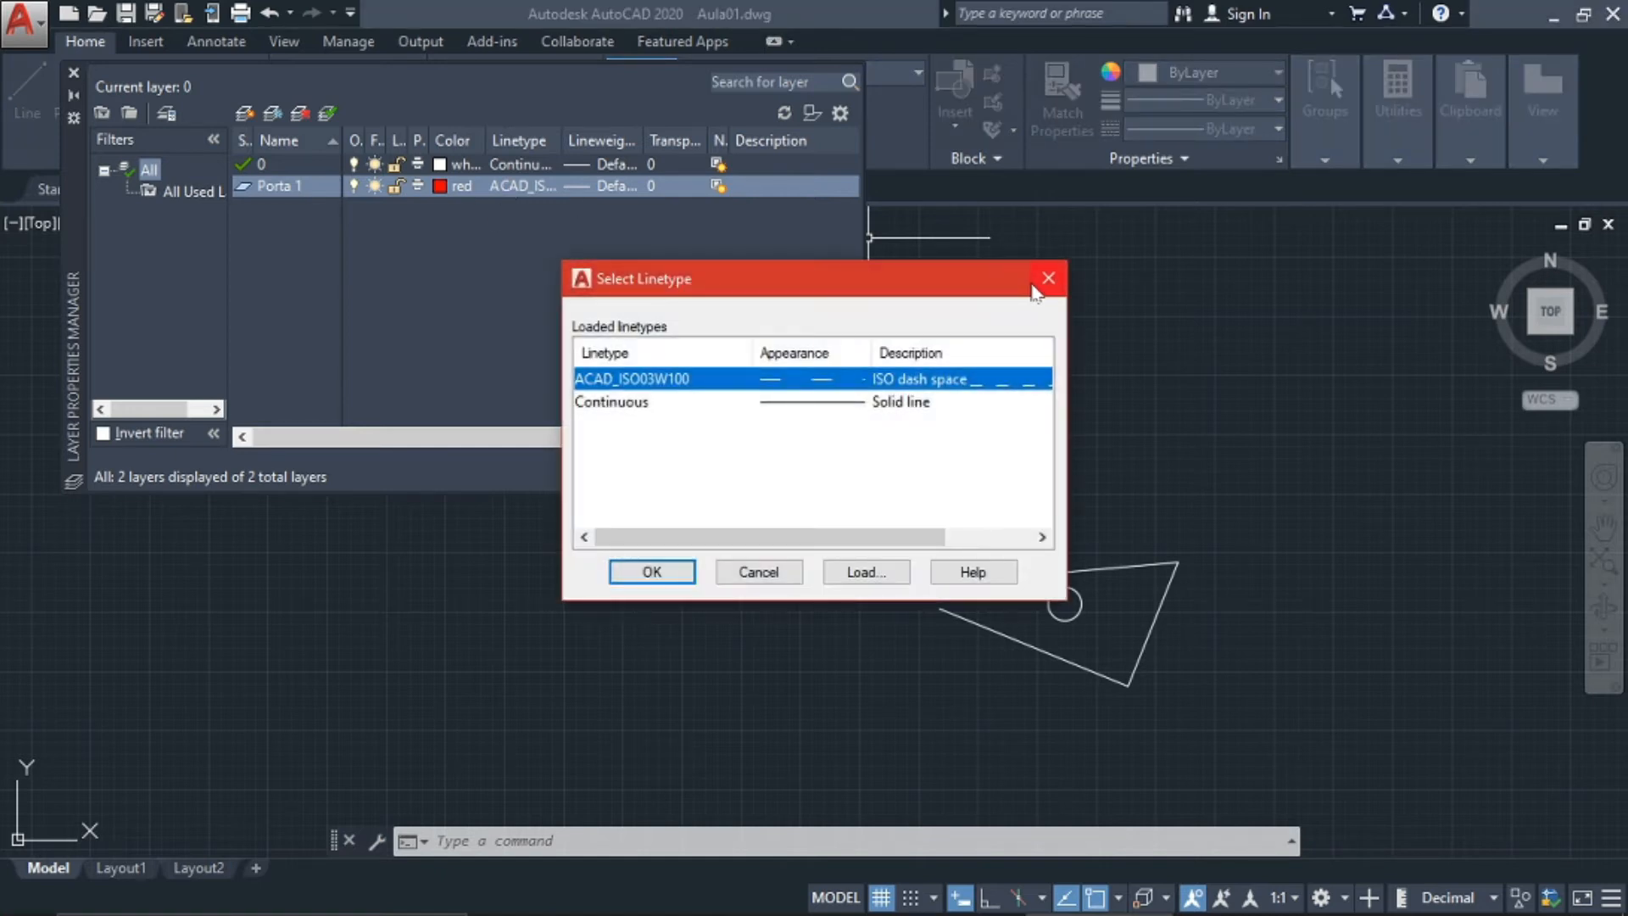
{"action": "left_click", "coordinate": [1035, 286]}
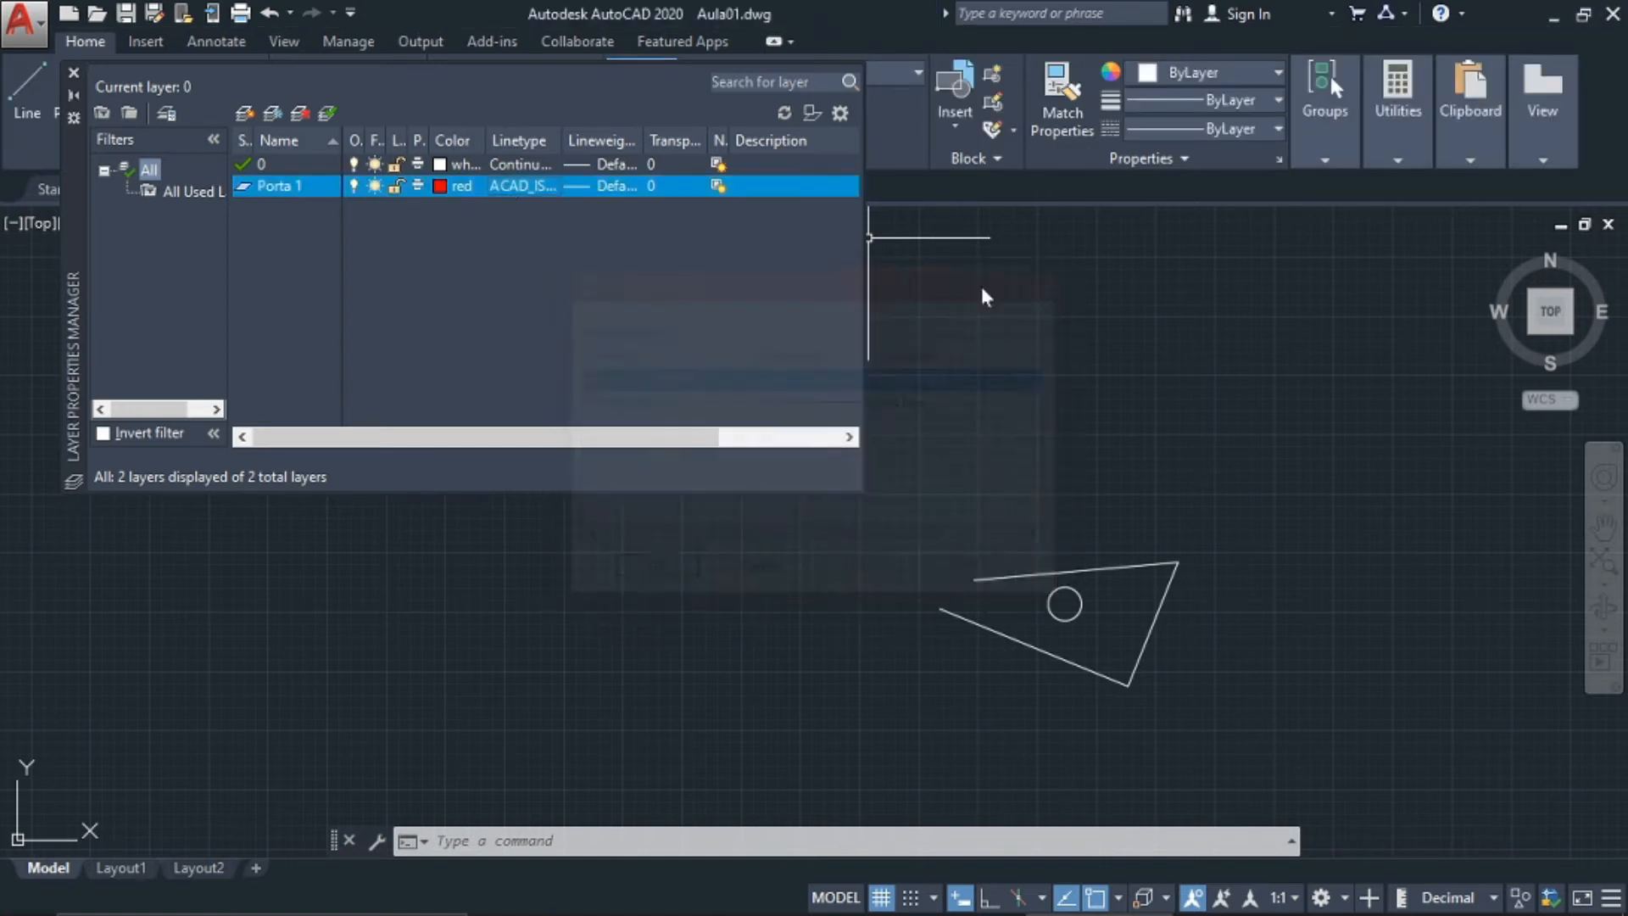
{"action": "left_click", "coordinate": [602, 187]}
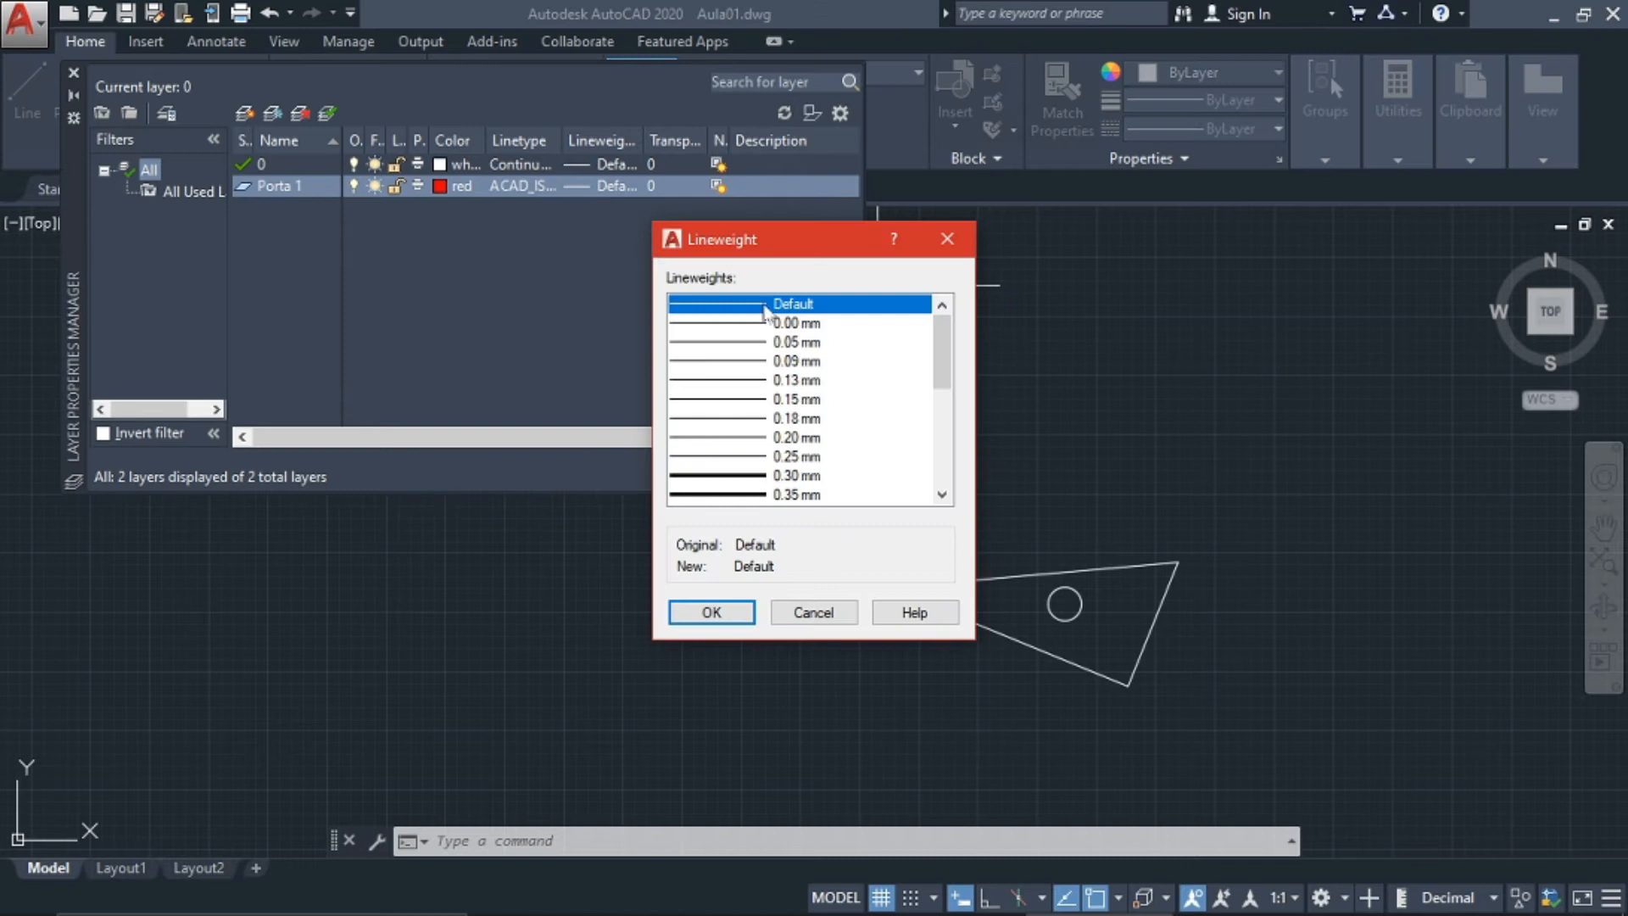
{"action": "mouse_move", "coordinate": [938, 339]}
{"action": "left_mouse_down"}
{"action": "mouse_move", "coordinate": [964, 479]}
{"action": "mouse_move", "coordinate": [930, 341]}
{"action": "left_mouse_up"}
{"action": "mouse_move", "coordinate": [936, 348]}
{"action": "left_mouse_down"}
{"action": "mouse_move", "coordinate": [952, 381]}
{"action": "mouse_move", "coordinate": [949, 509]}
{"action": "mouse_move", "coordinate": [937, 324]}
{"action": "left_mouse_up"}
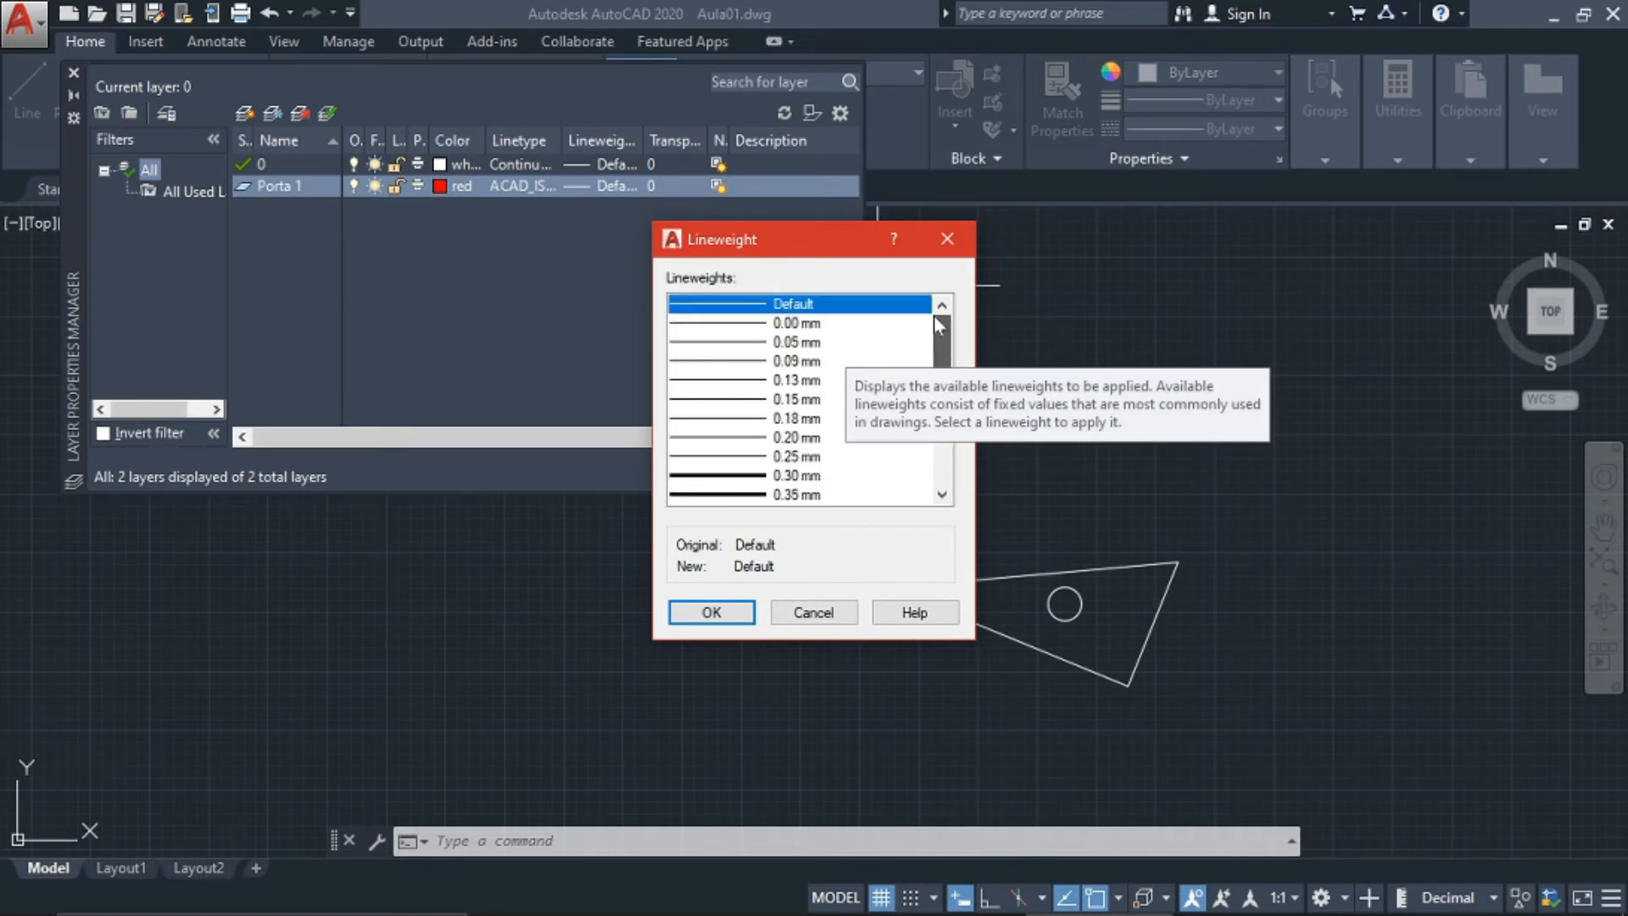
{"action": "left_click", "coordinate": [947, 238]}
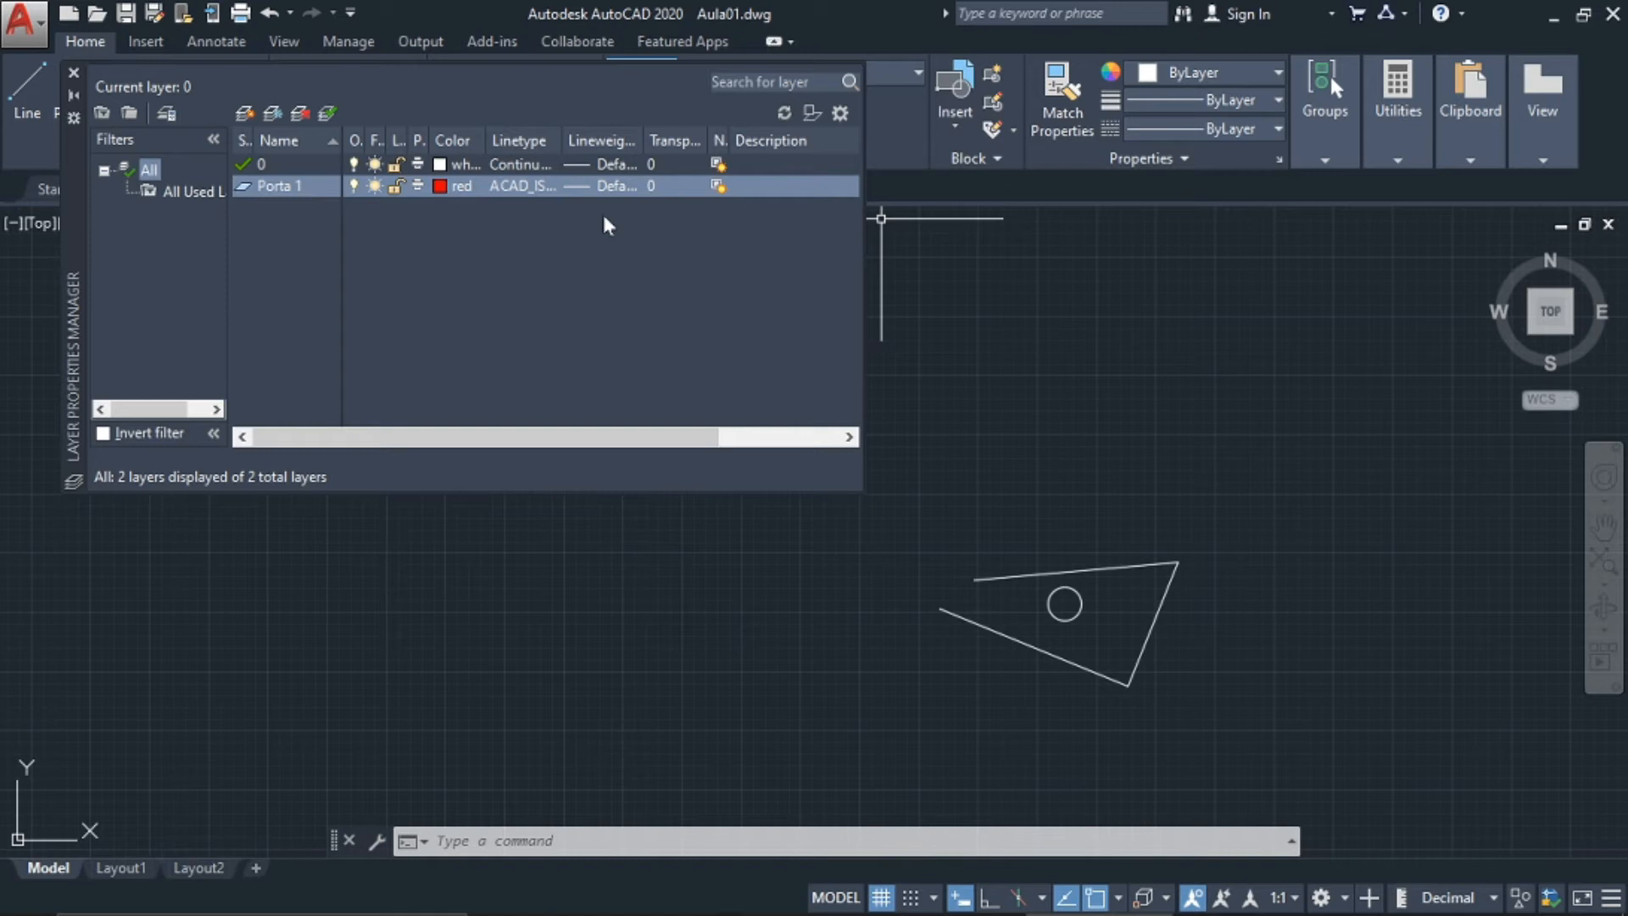
{"action": "left_click", "coordinate": [676, 186]}
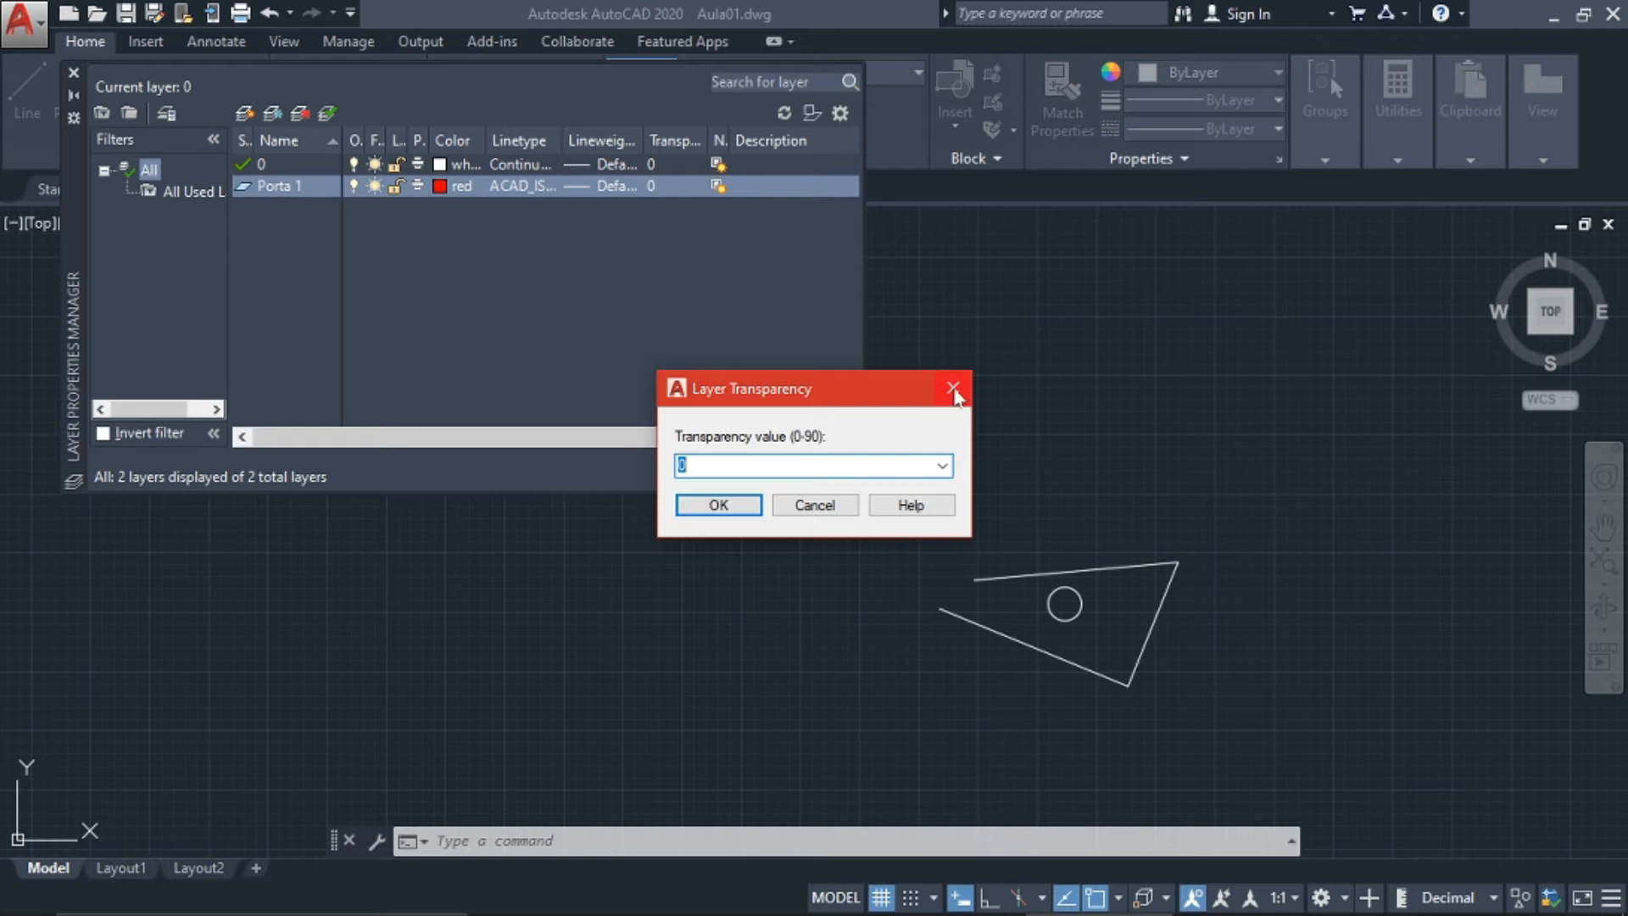
{"action": "left_click", "coordinate": [952, 390]}
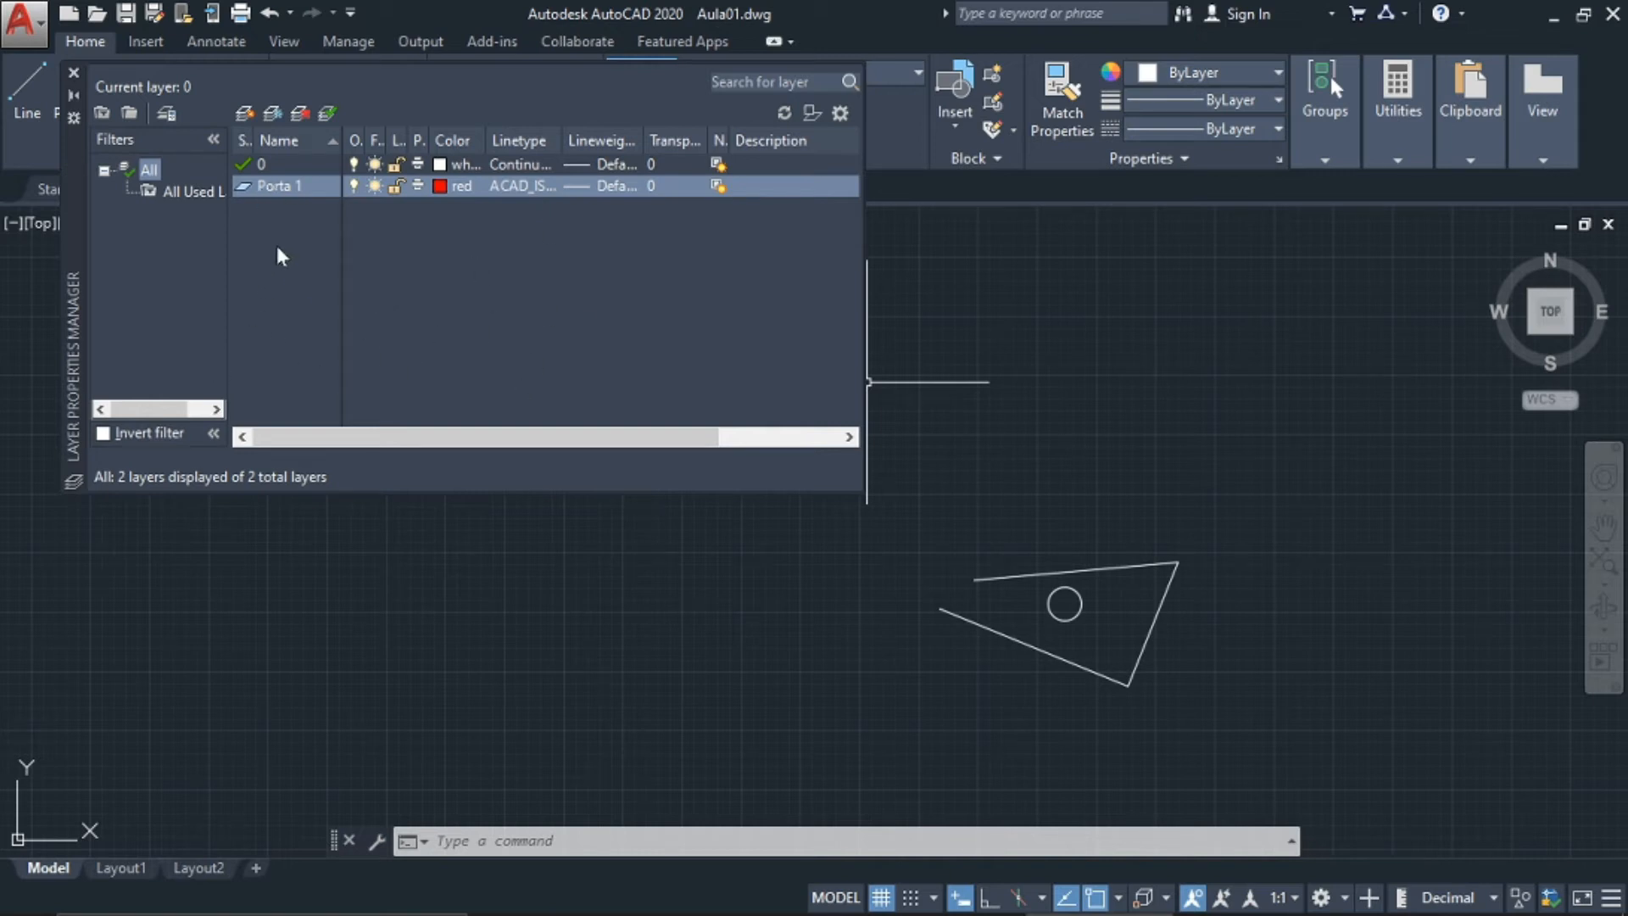
Create two new layers named janela and parede
{"action": "key", "text": "alt"}
{"action": "key", "text": "alt"}
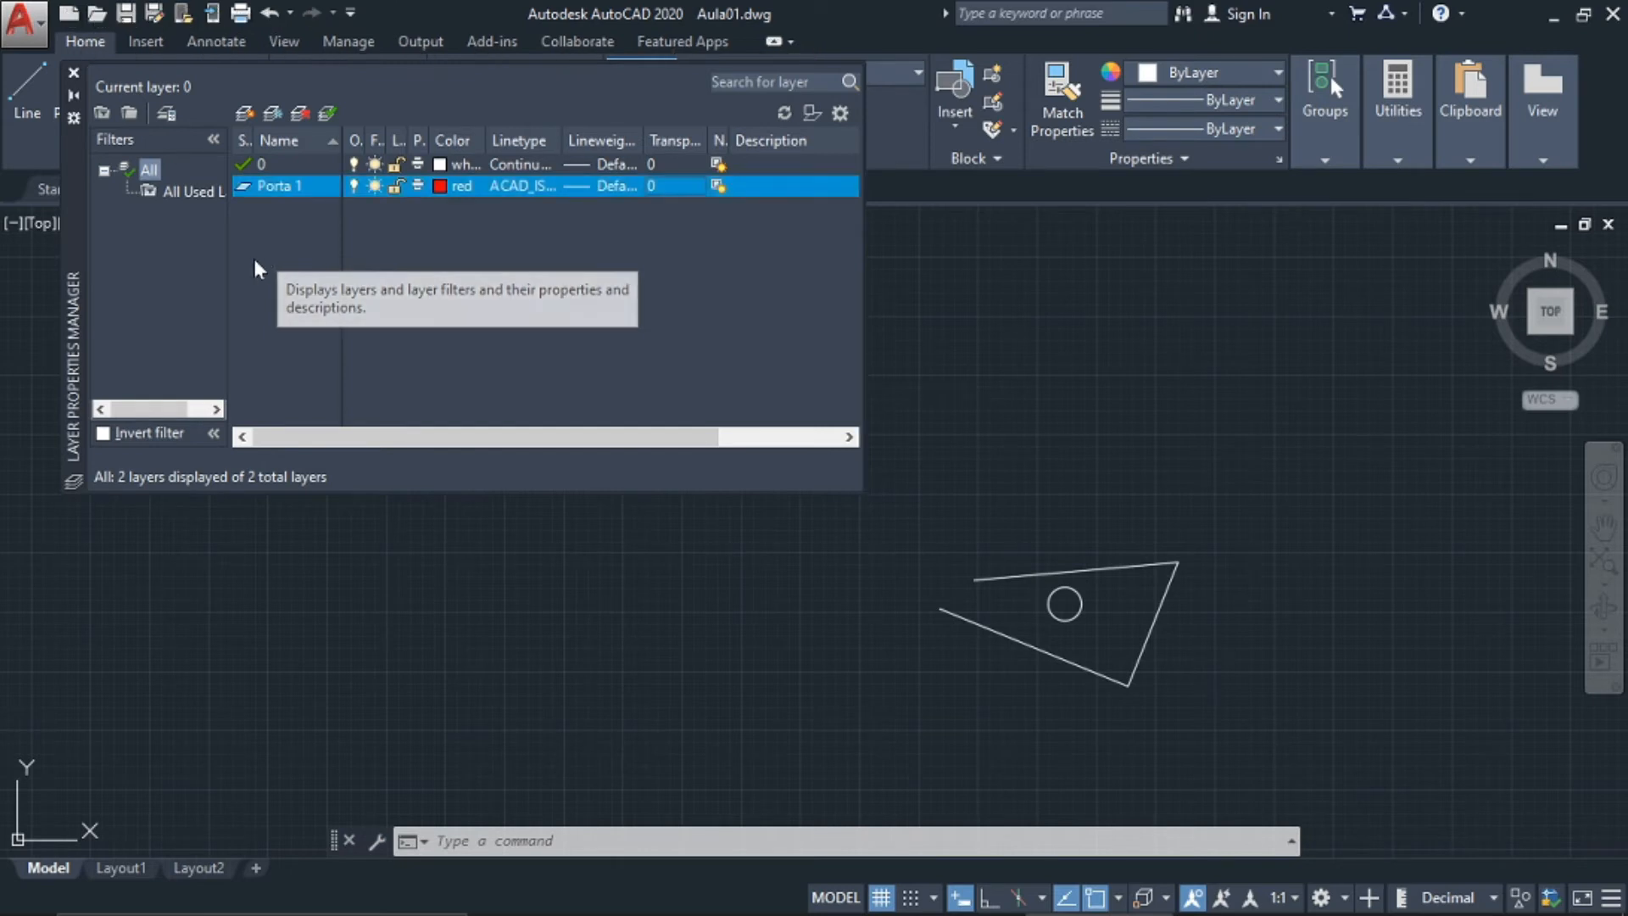
{"action": "key", "text": "alt+n"}
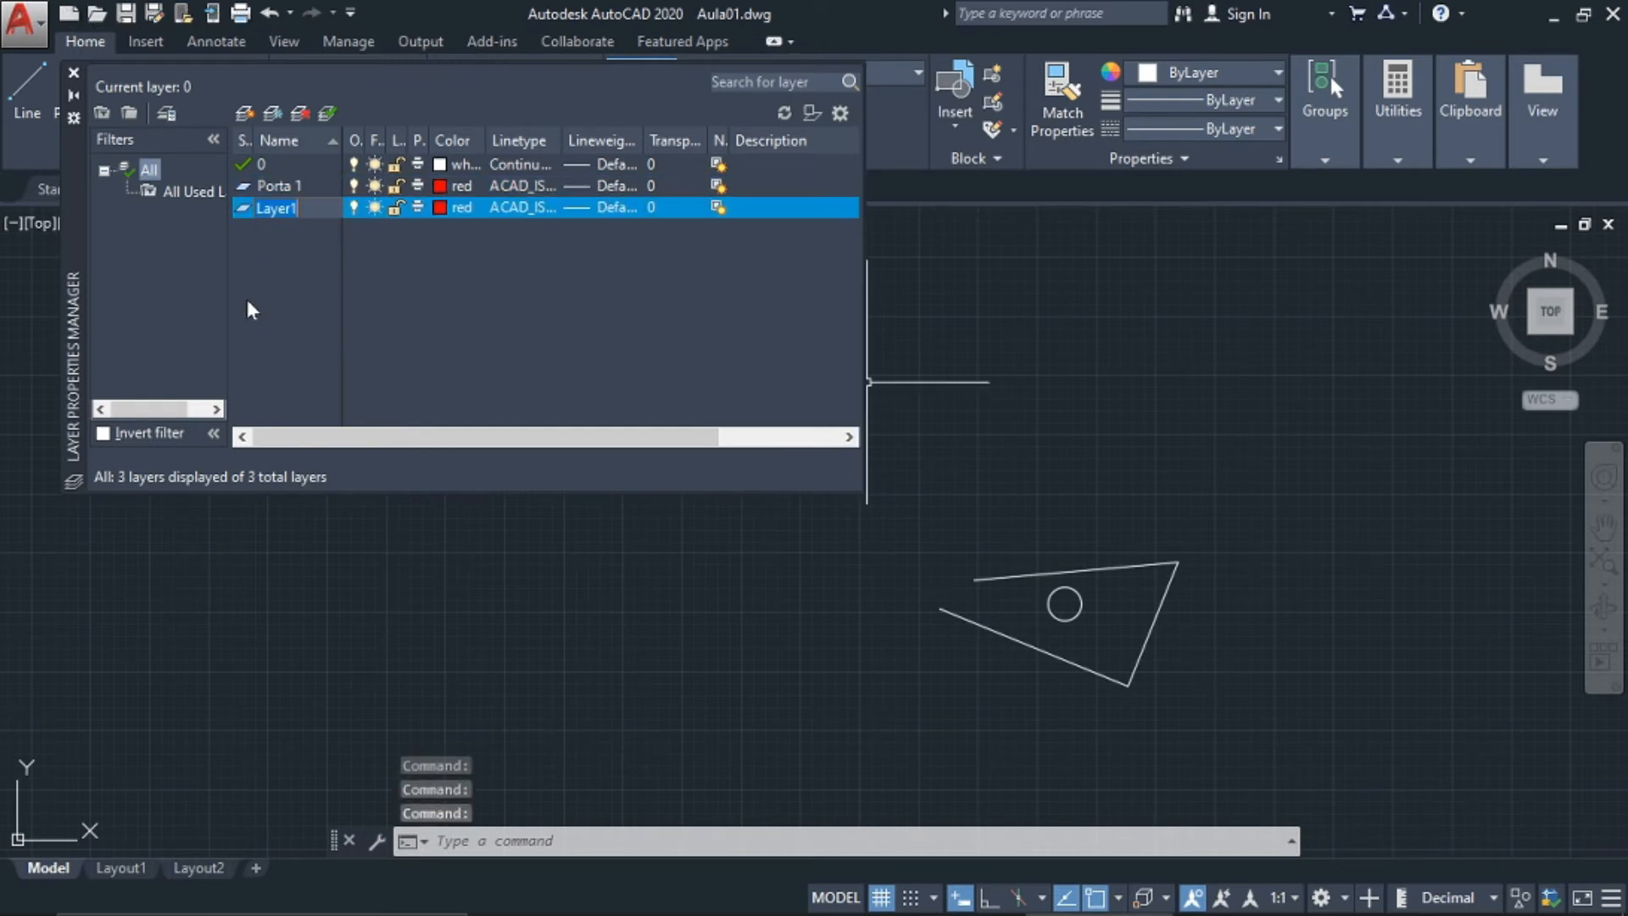
{"action": "key", "text": "Return"}
{"action": "key", "text": "alt+n"}
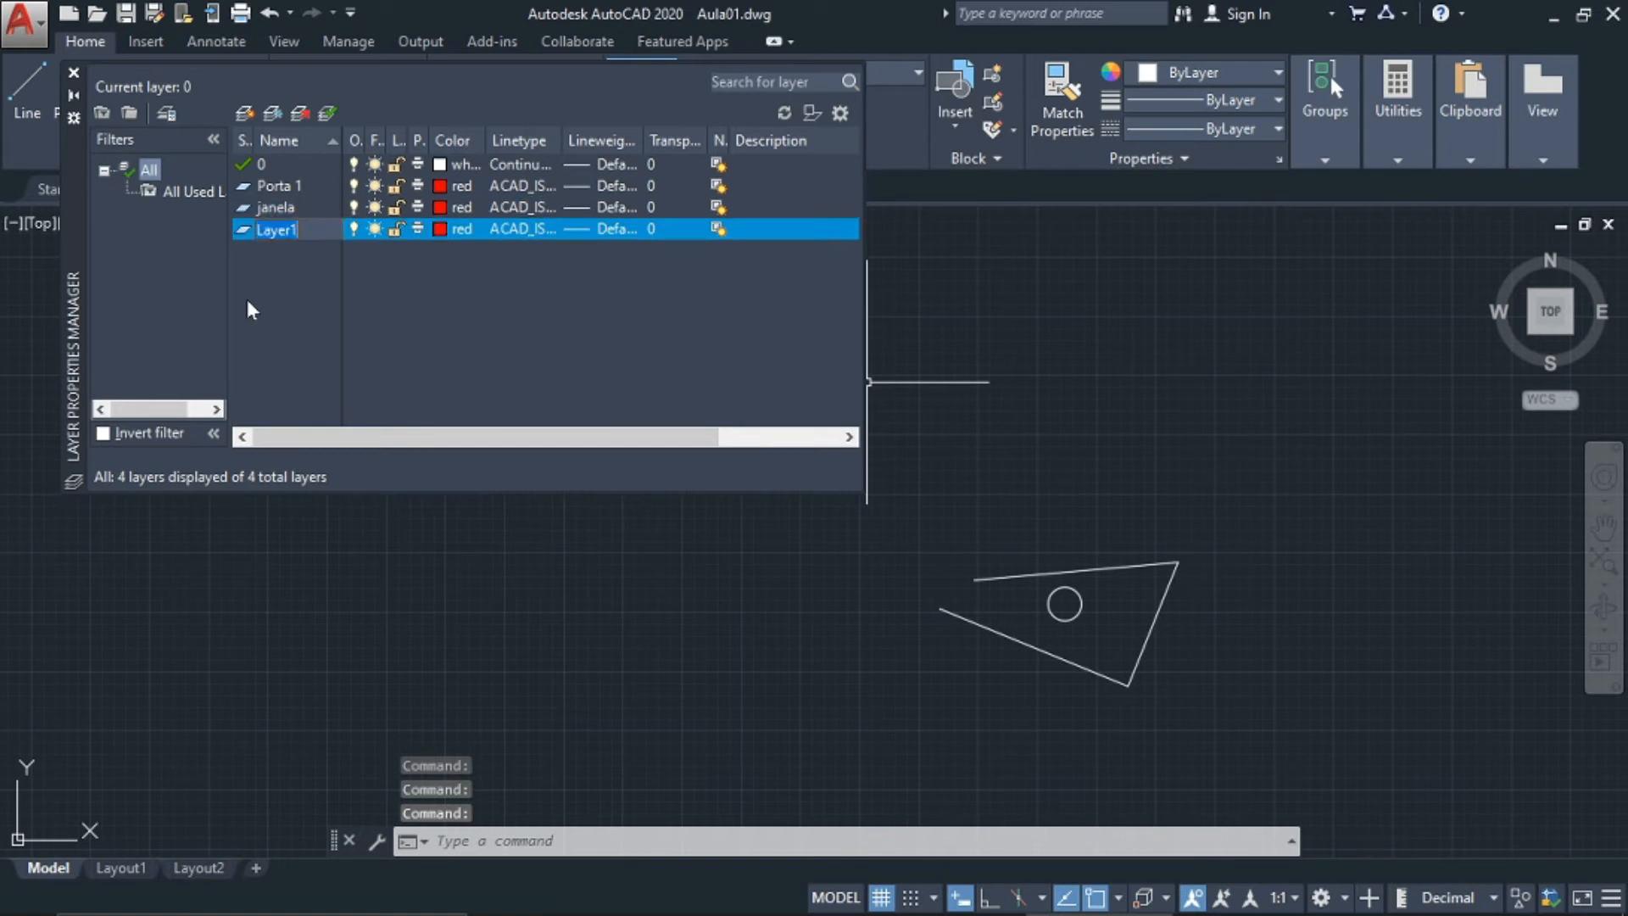
{"action": "type", "text": "pare"}
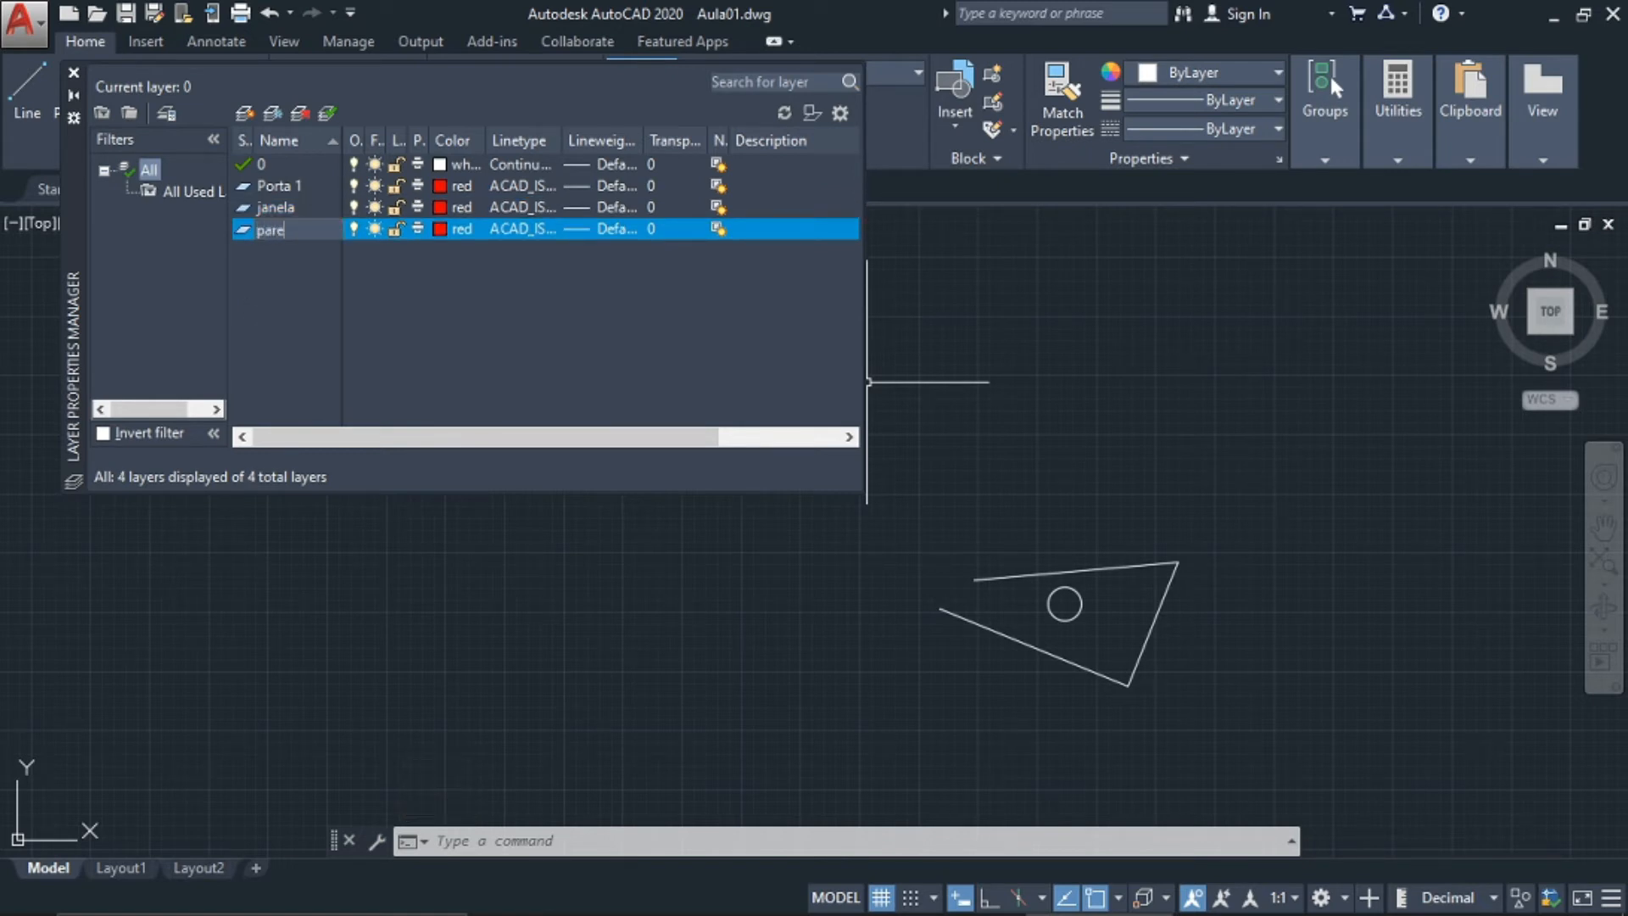
{"action": "type", "text": "de"}
{"action": "key", "text": "Return"}
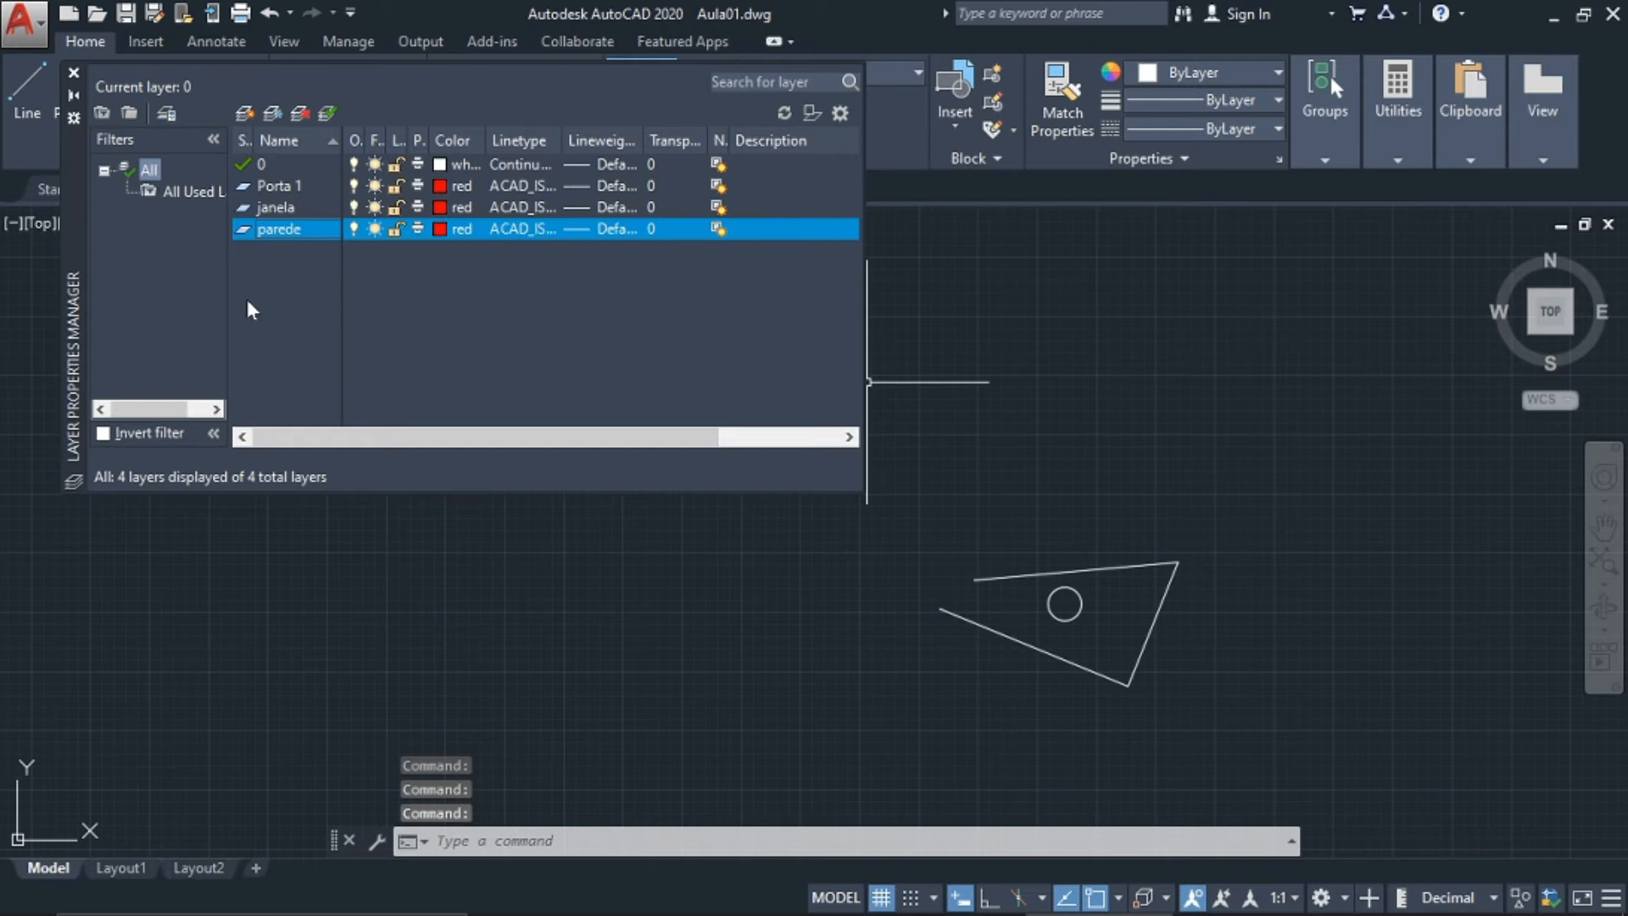
Add two more layers named eletroduto and tomada baixa
{"action": "key", "text": "alt+n"}
{"action": "type", "text": "eletroduto"}
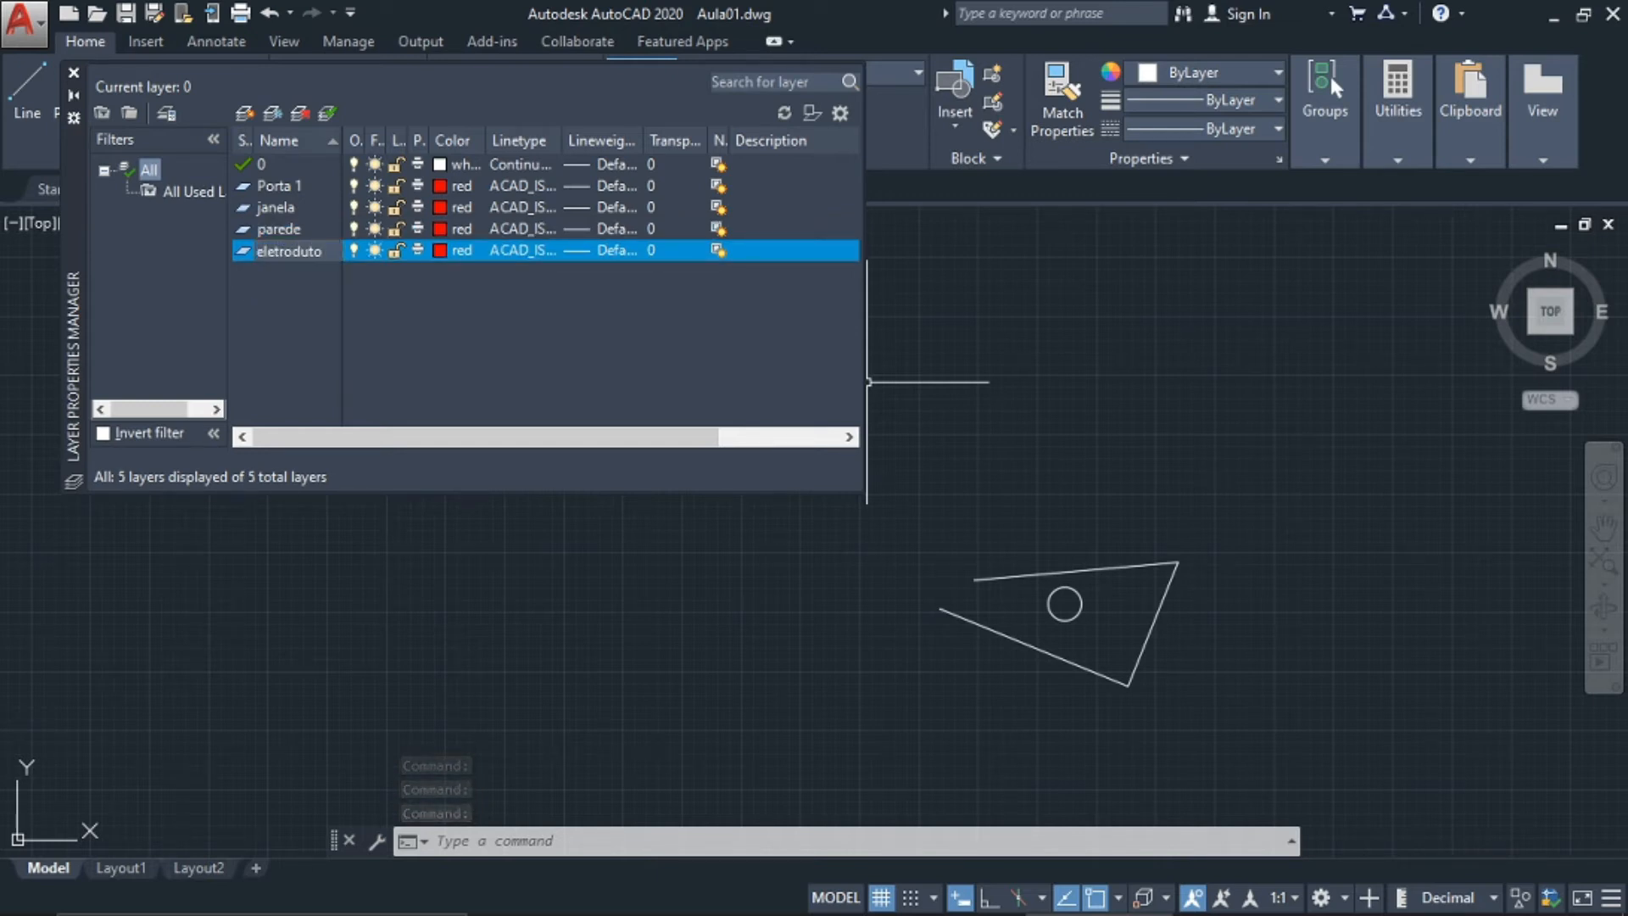
{"action": "key", "text": "Return"}
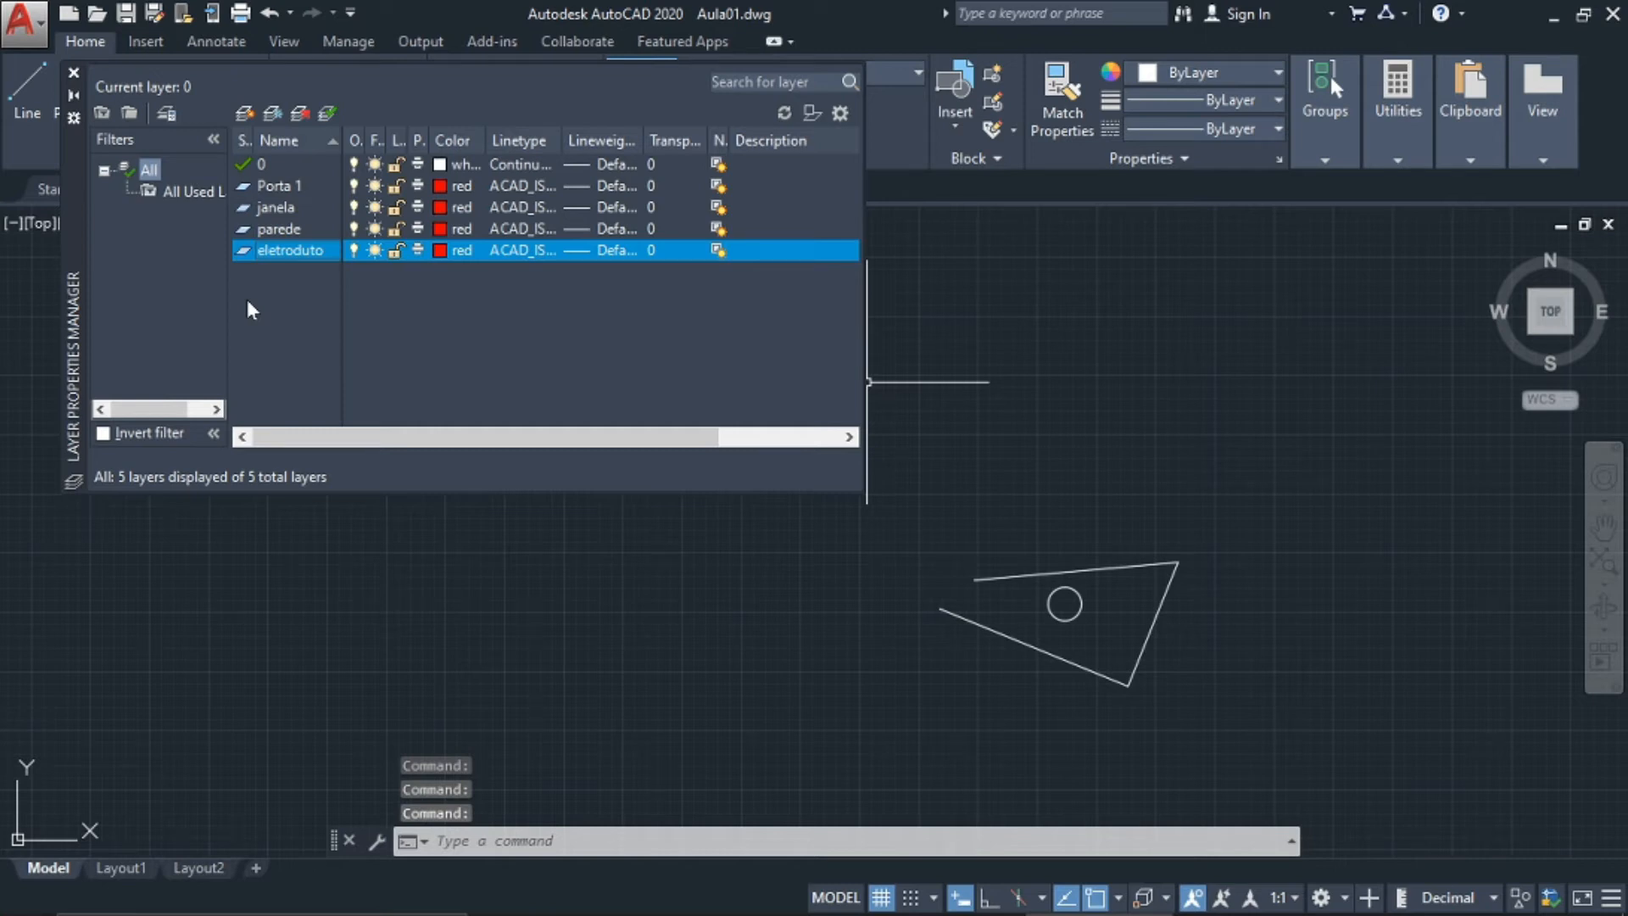
{"action": "key", "text": "alt+n"}
{"action": "type", "text": "toma"}
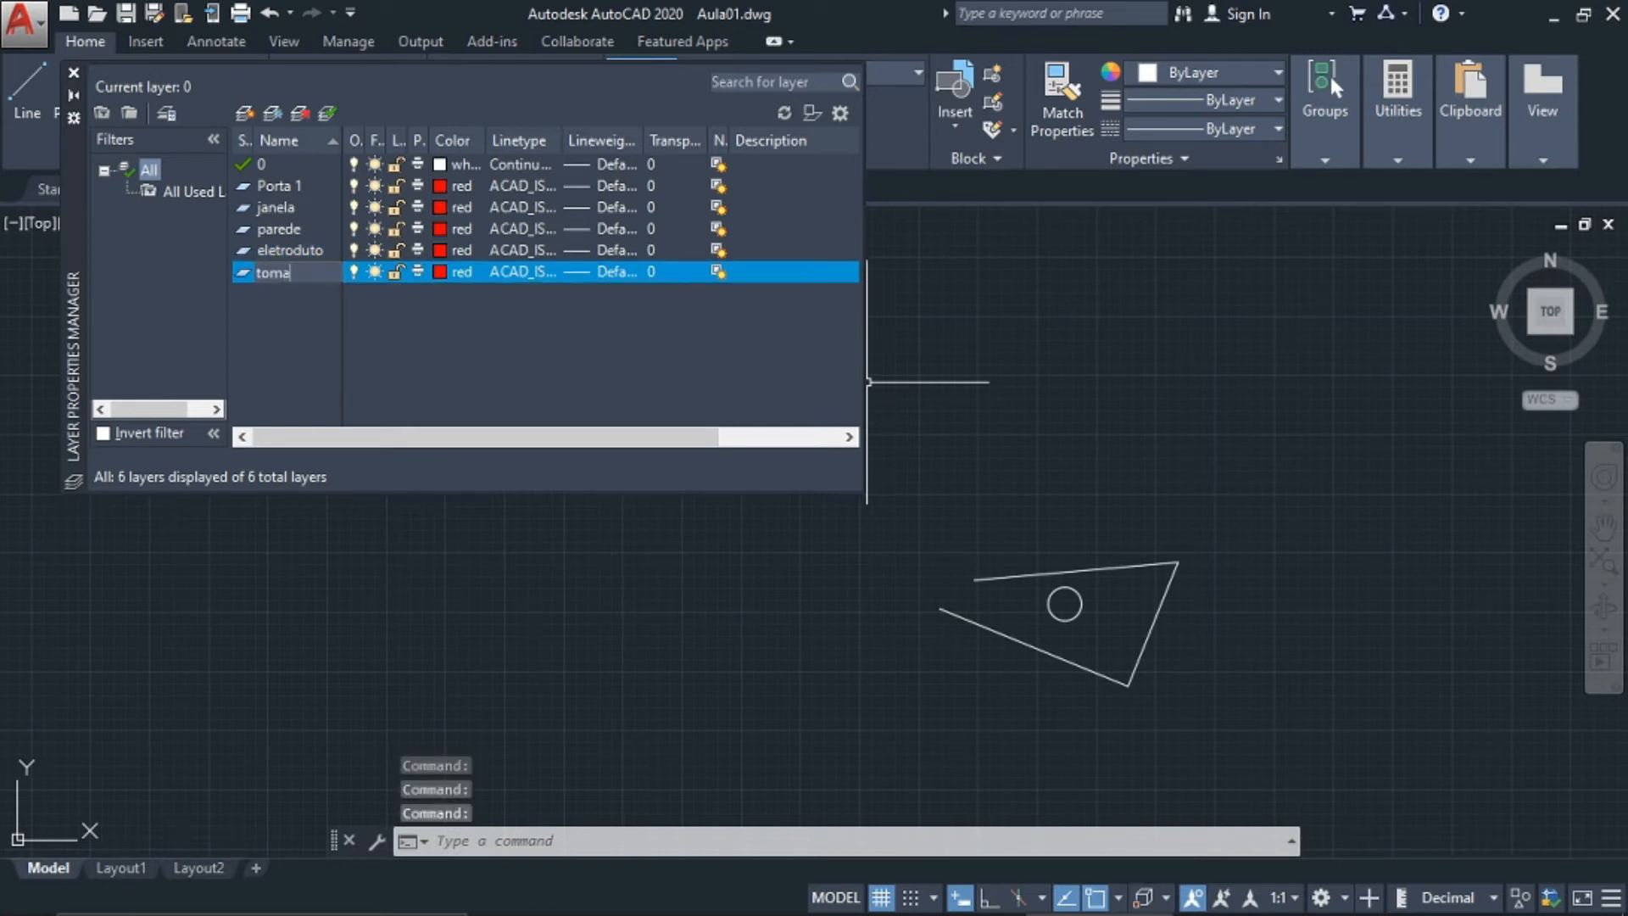
{"action": "type", "text": "da baixa"}
{"action": "key", "text": "Return"}
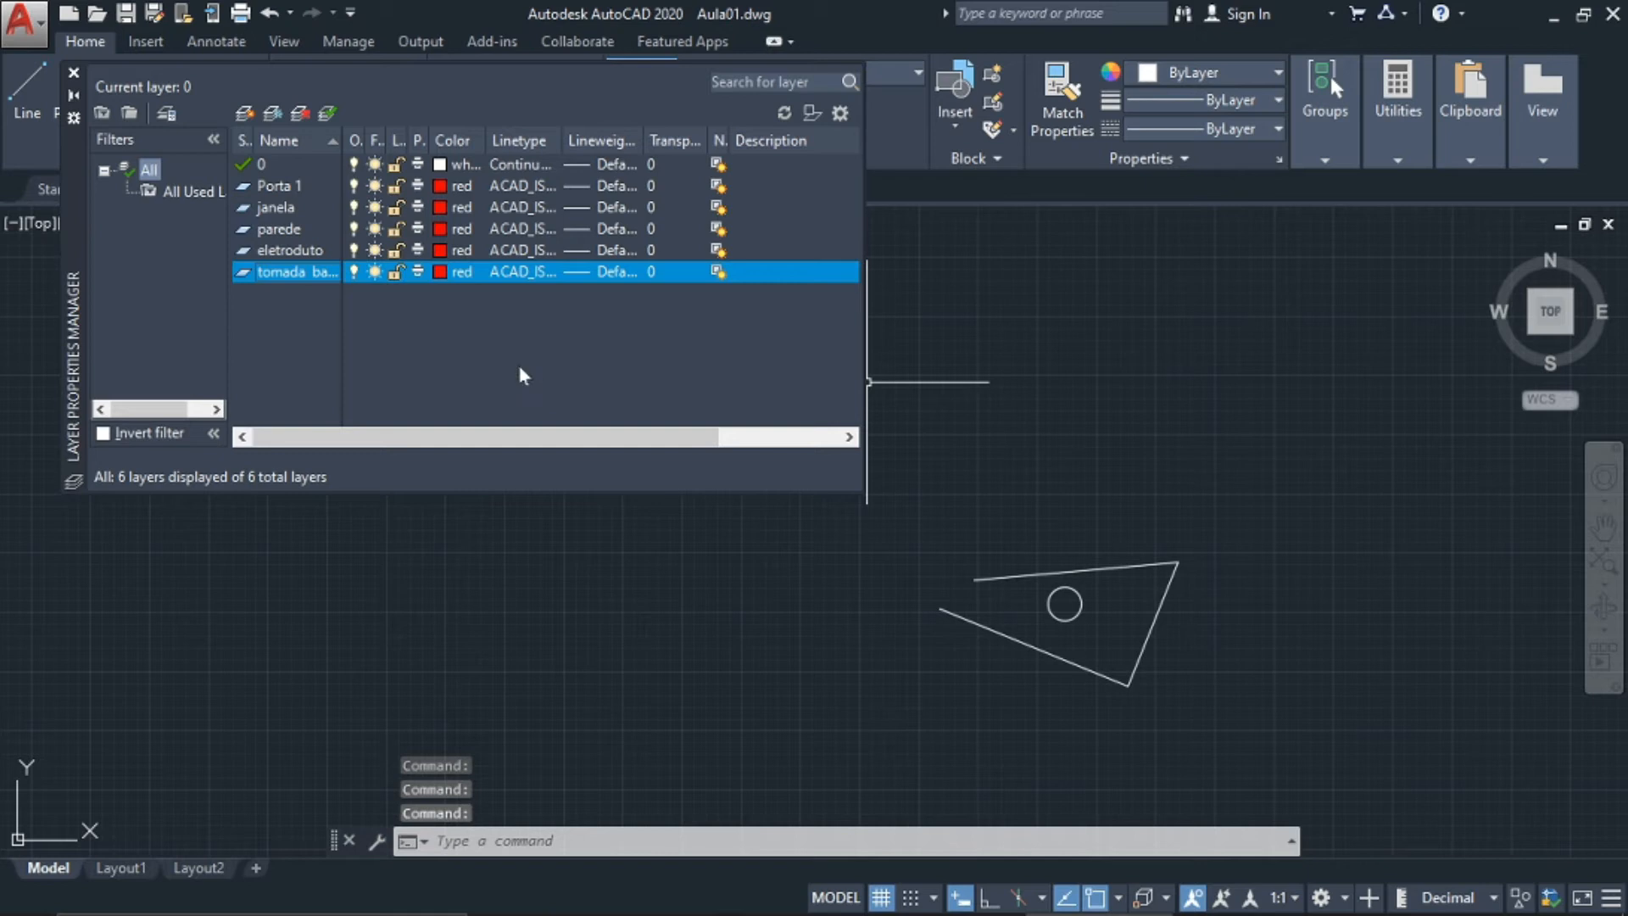
Set the janela layer's color to magenta and the parede layer's color to index color 172
{"action": "left_click", "coordinate": [440, 207]}
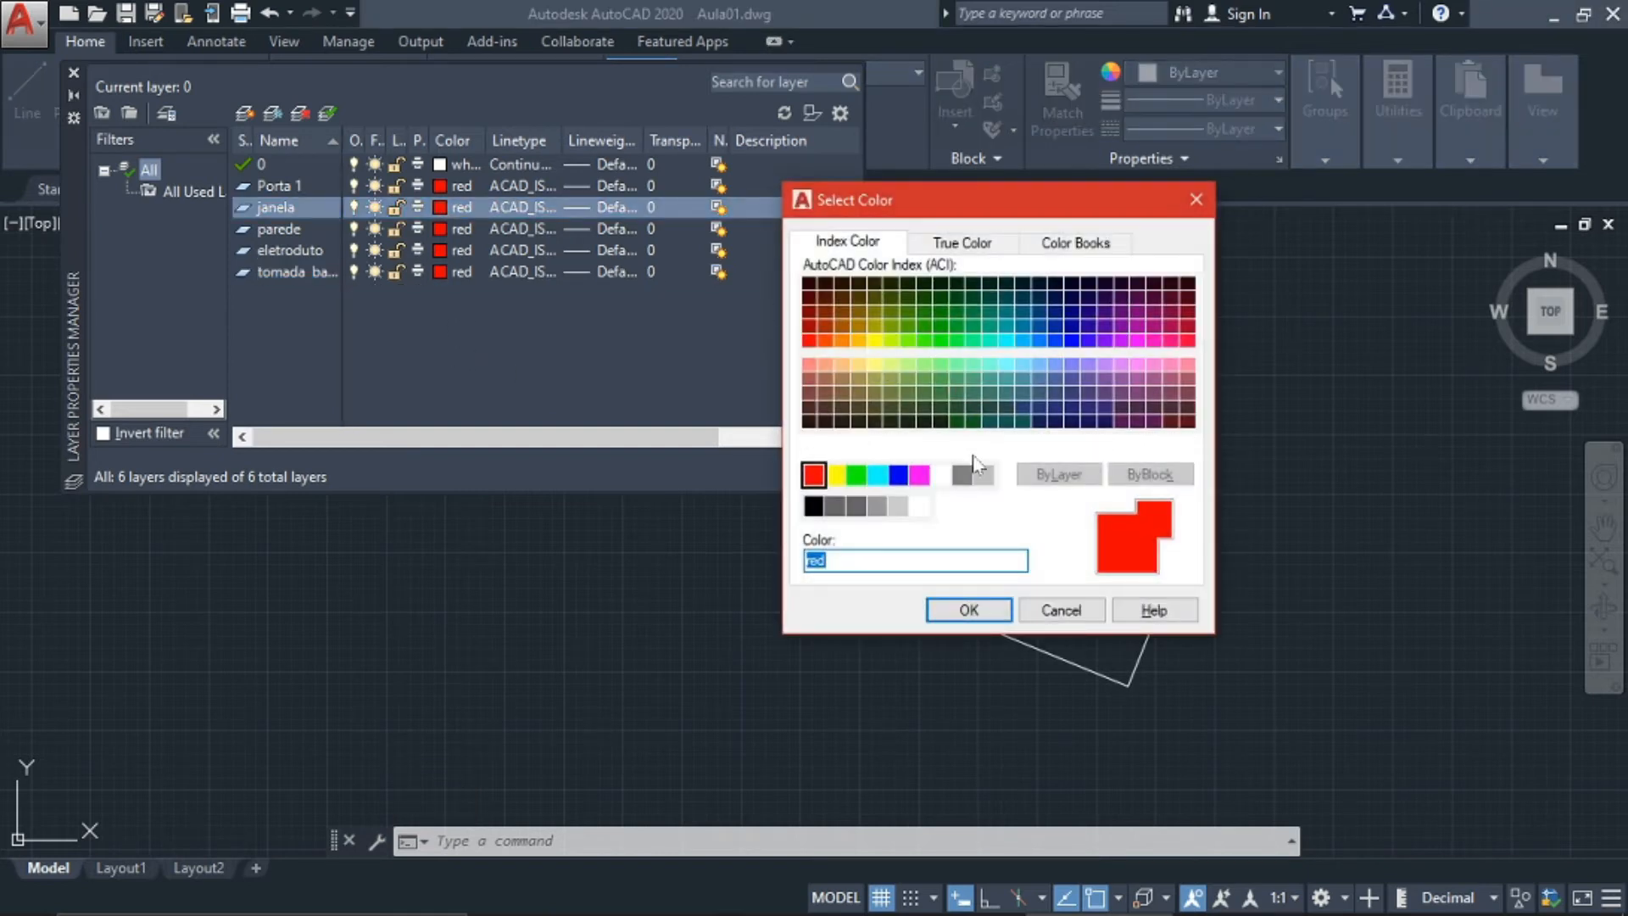
{"action": "left_click", "coordinate": [919, 476]}
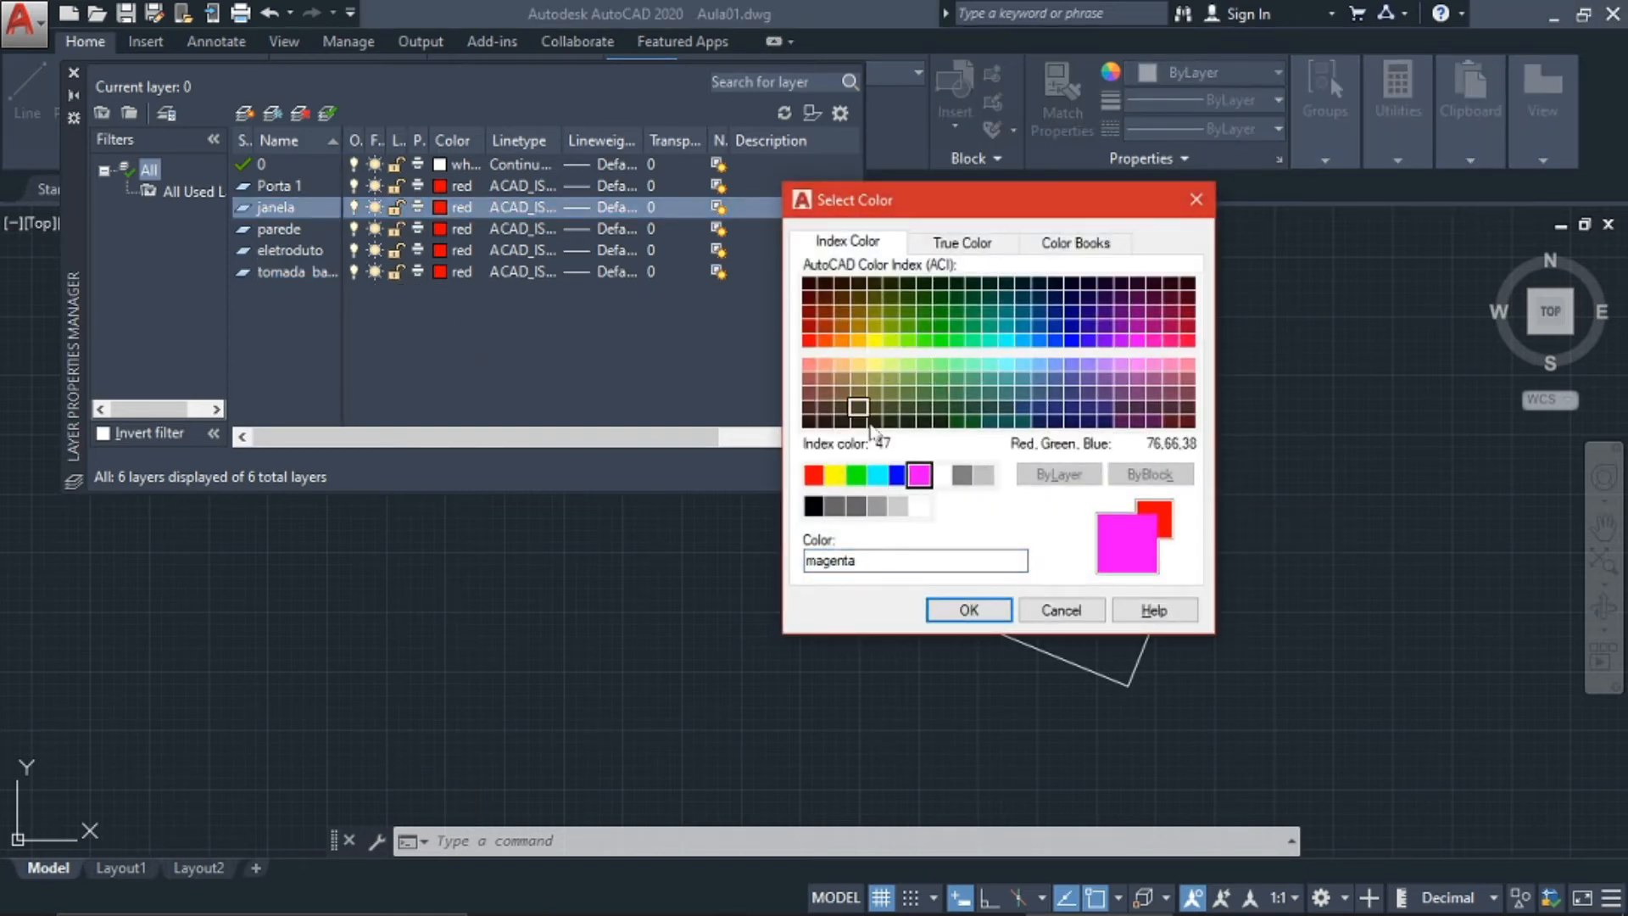
{"action": "left_click", "coordinate": [968, 609]}
{"action": "left_click", "coordinate": [440, 228]}
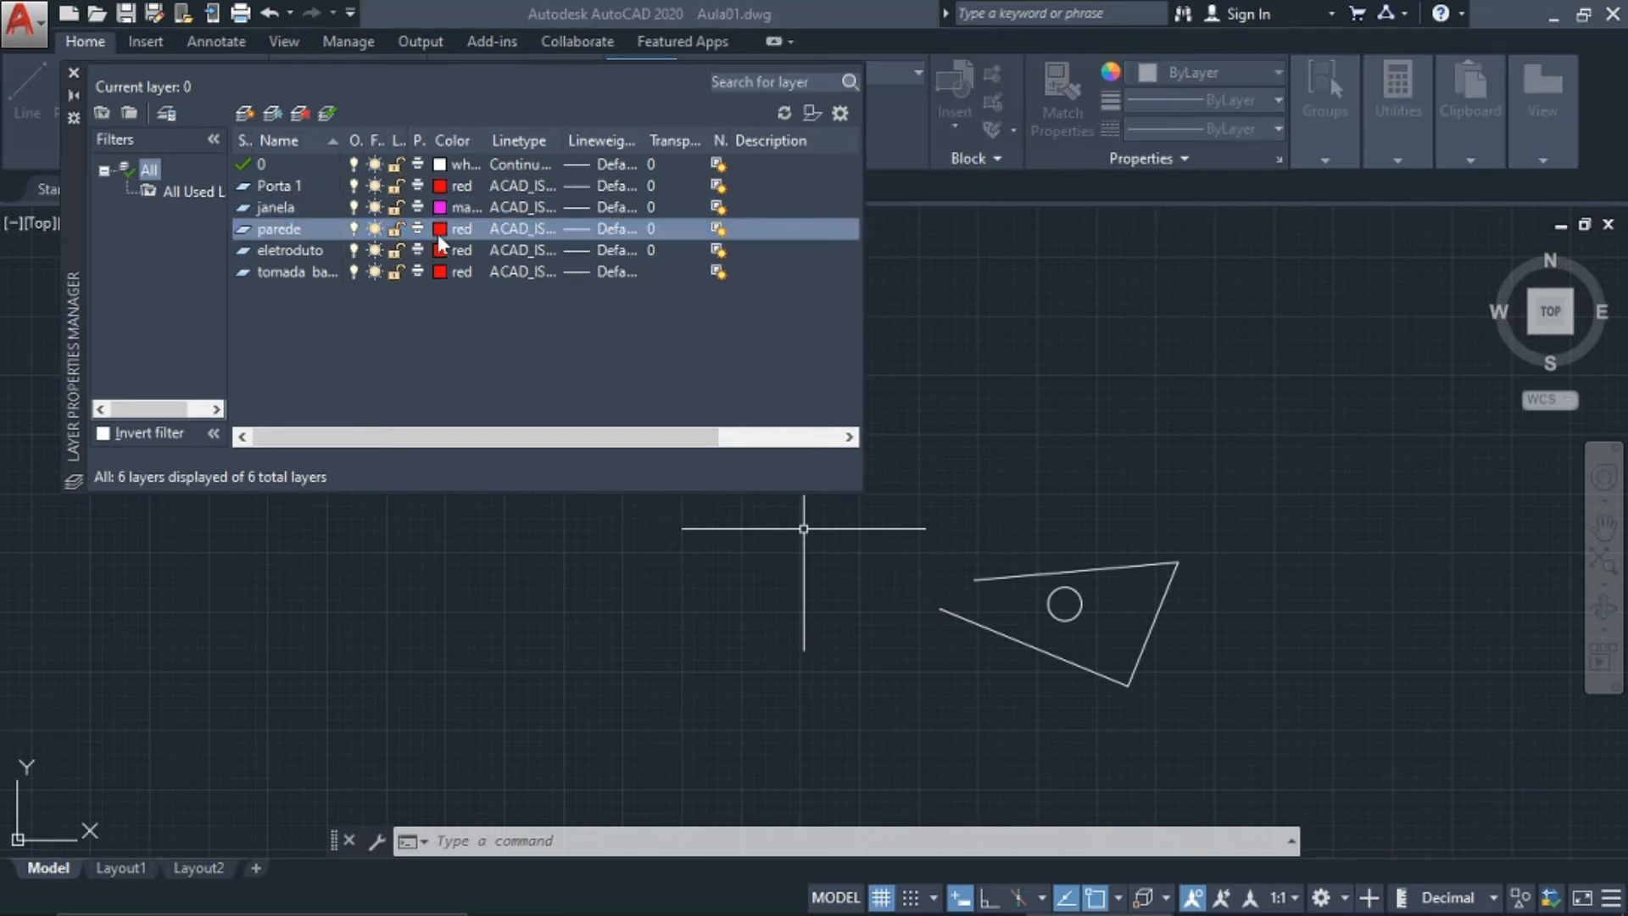
{"action": "left_click", "coordinate": [1079, 330]}
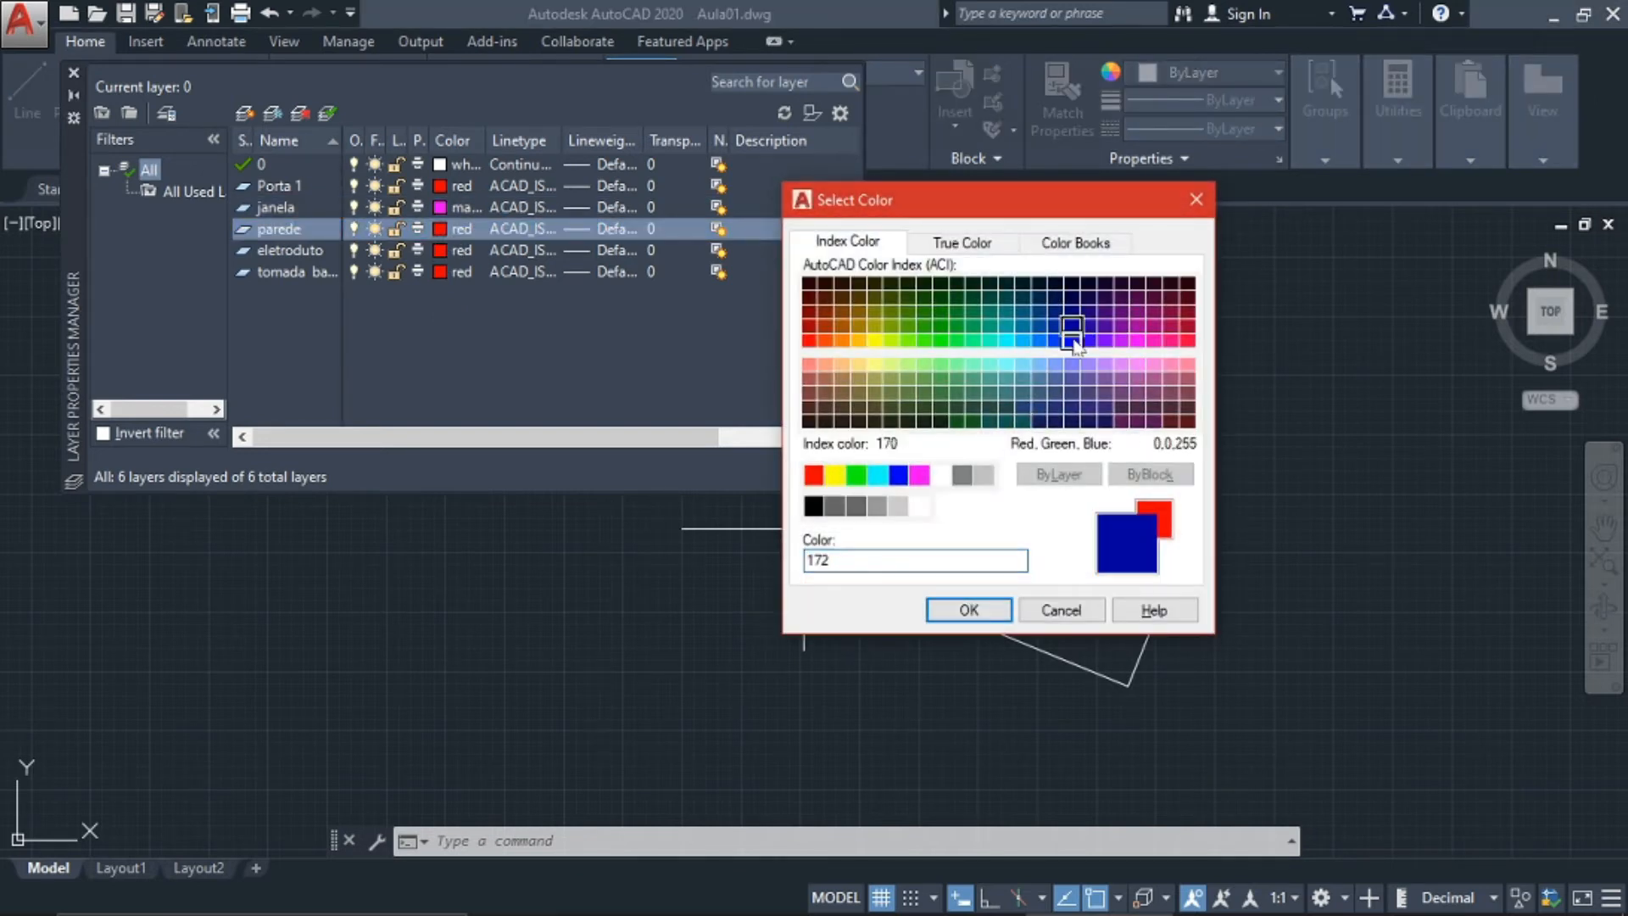
{"action": "left_click", "coordinate": [968, 610]}
{"action": "left_click", "coordinate": [440, 250]}
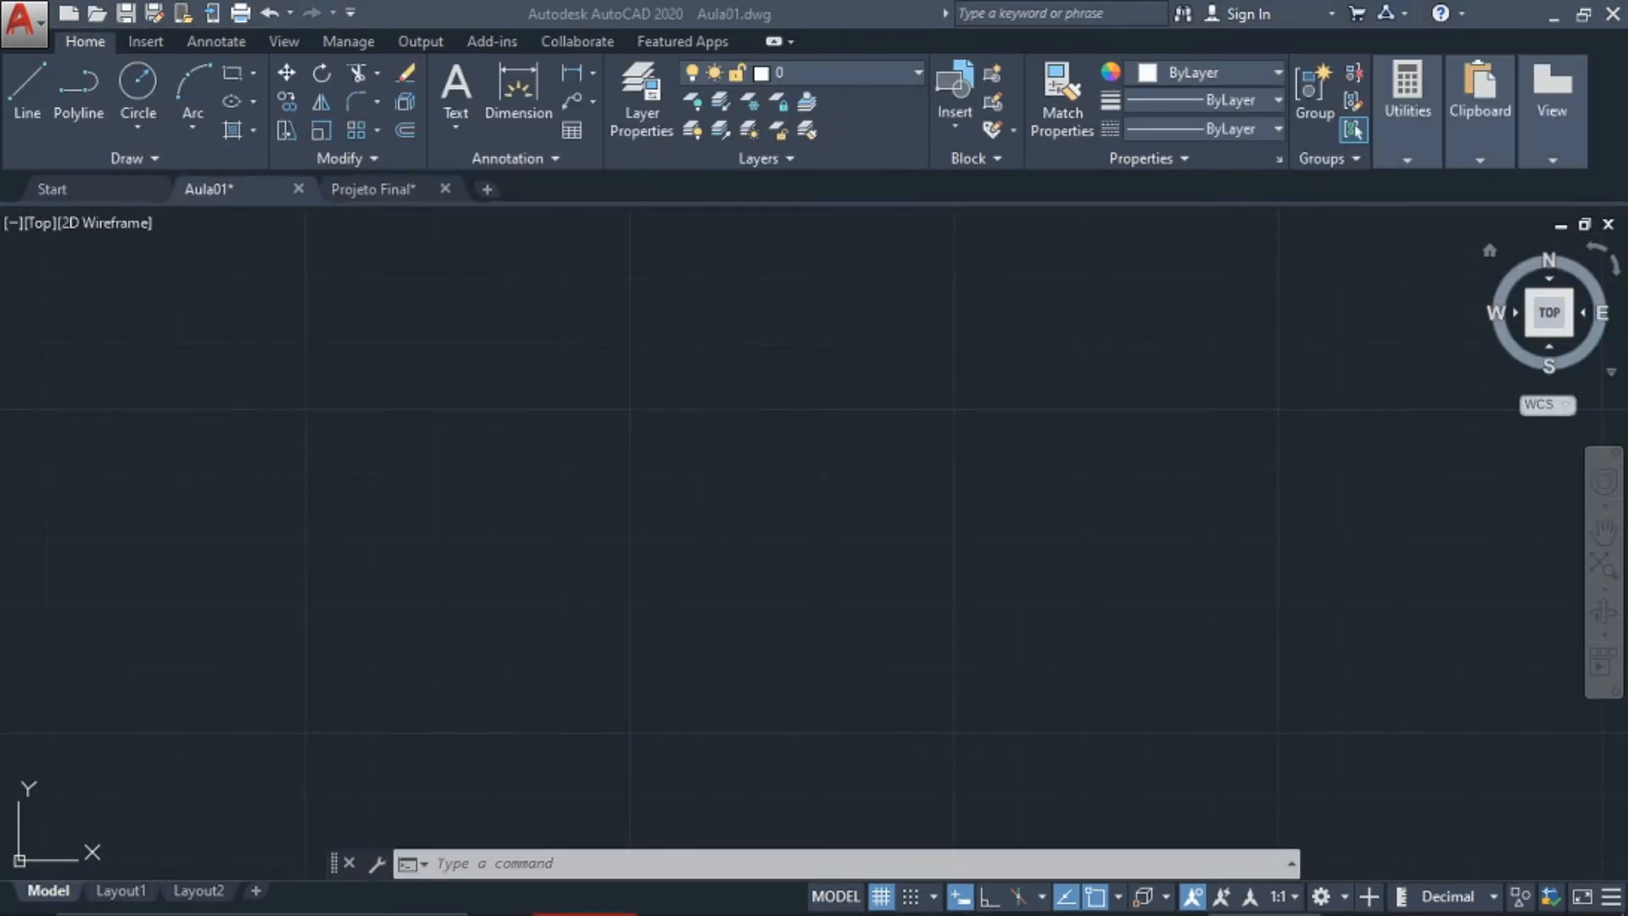
Switch to the Projeto Final drawing and examine how the floor plan's walls, doors and windows are colored
{"action": "left_click", "coordinate": [273, 347]}
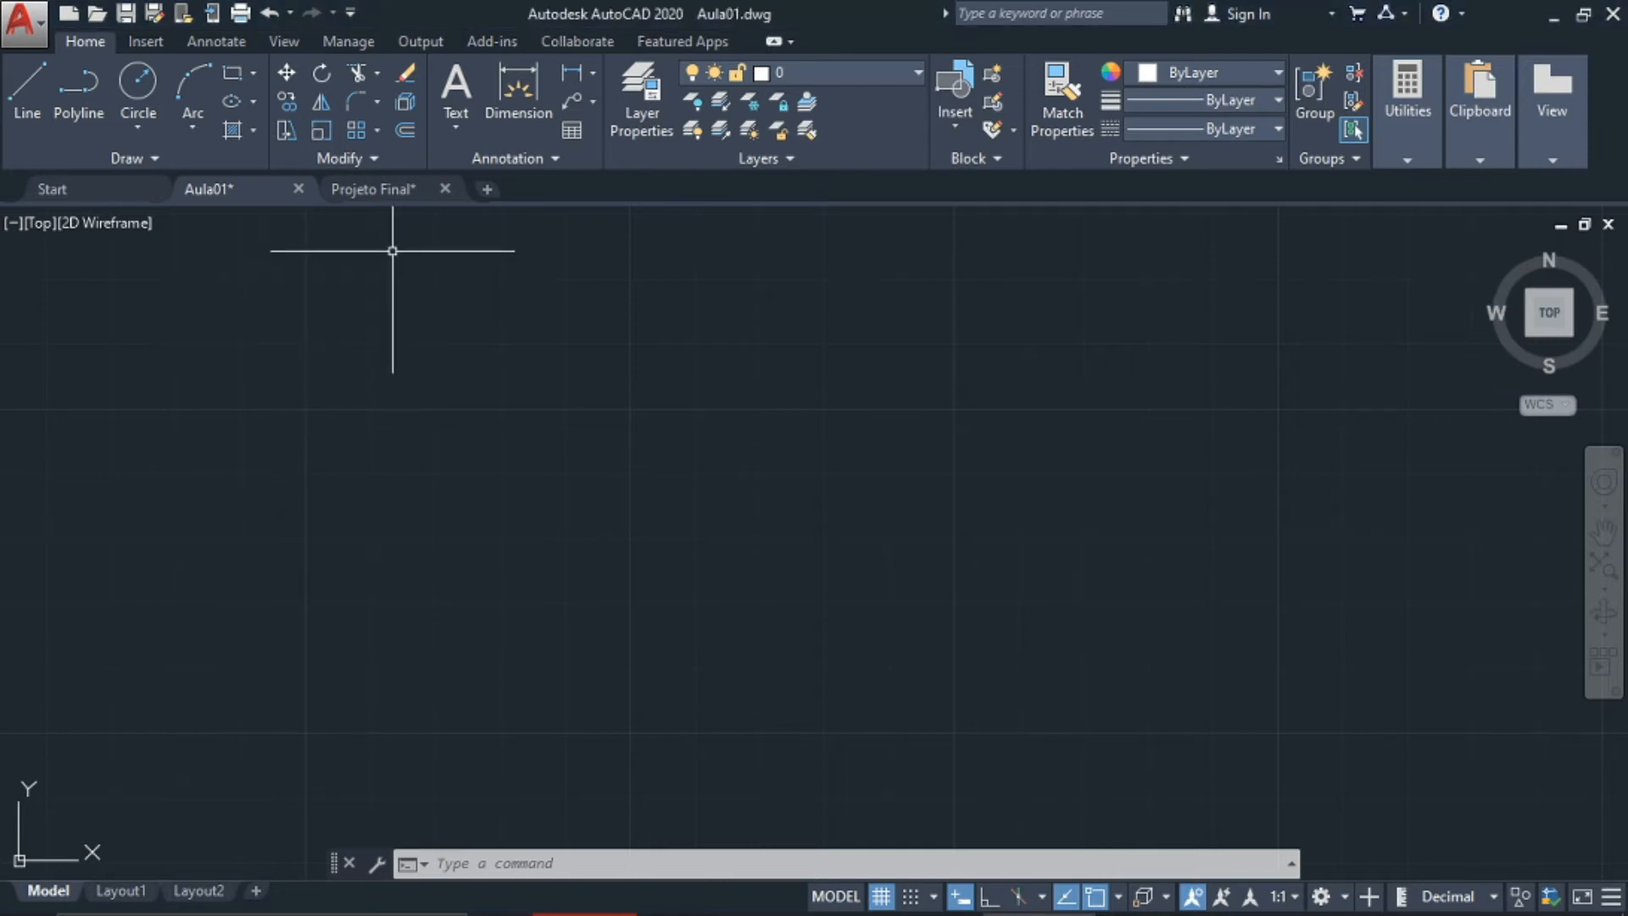
{"action": "left_click", "coordinate": [378, 202]}
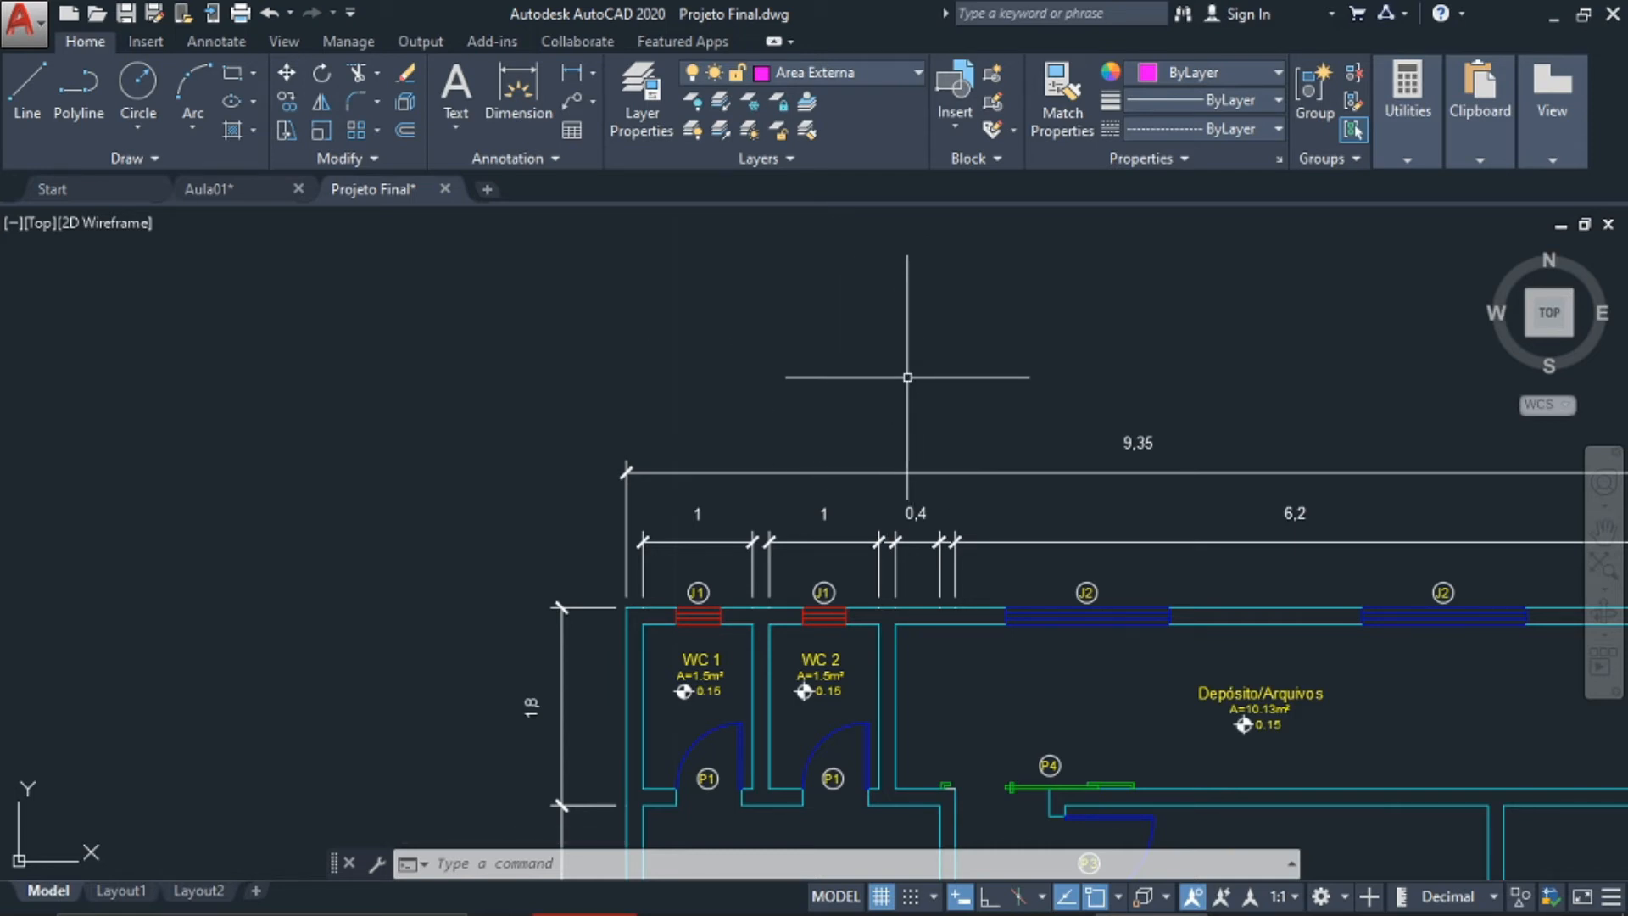
{"action": "scroll", "coordinate": [873, 398], "scroll_direction": "down", "scroll_amount": 2}
{"action": "middle_click_drag", "start_coordinate": [943, 449], "coordinate": [955, 237]}
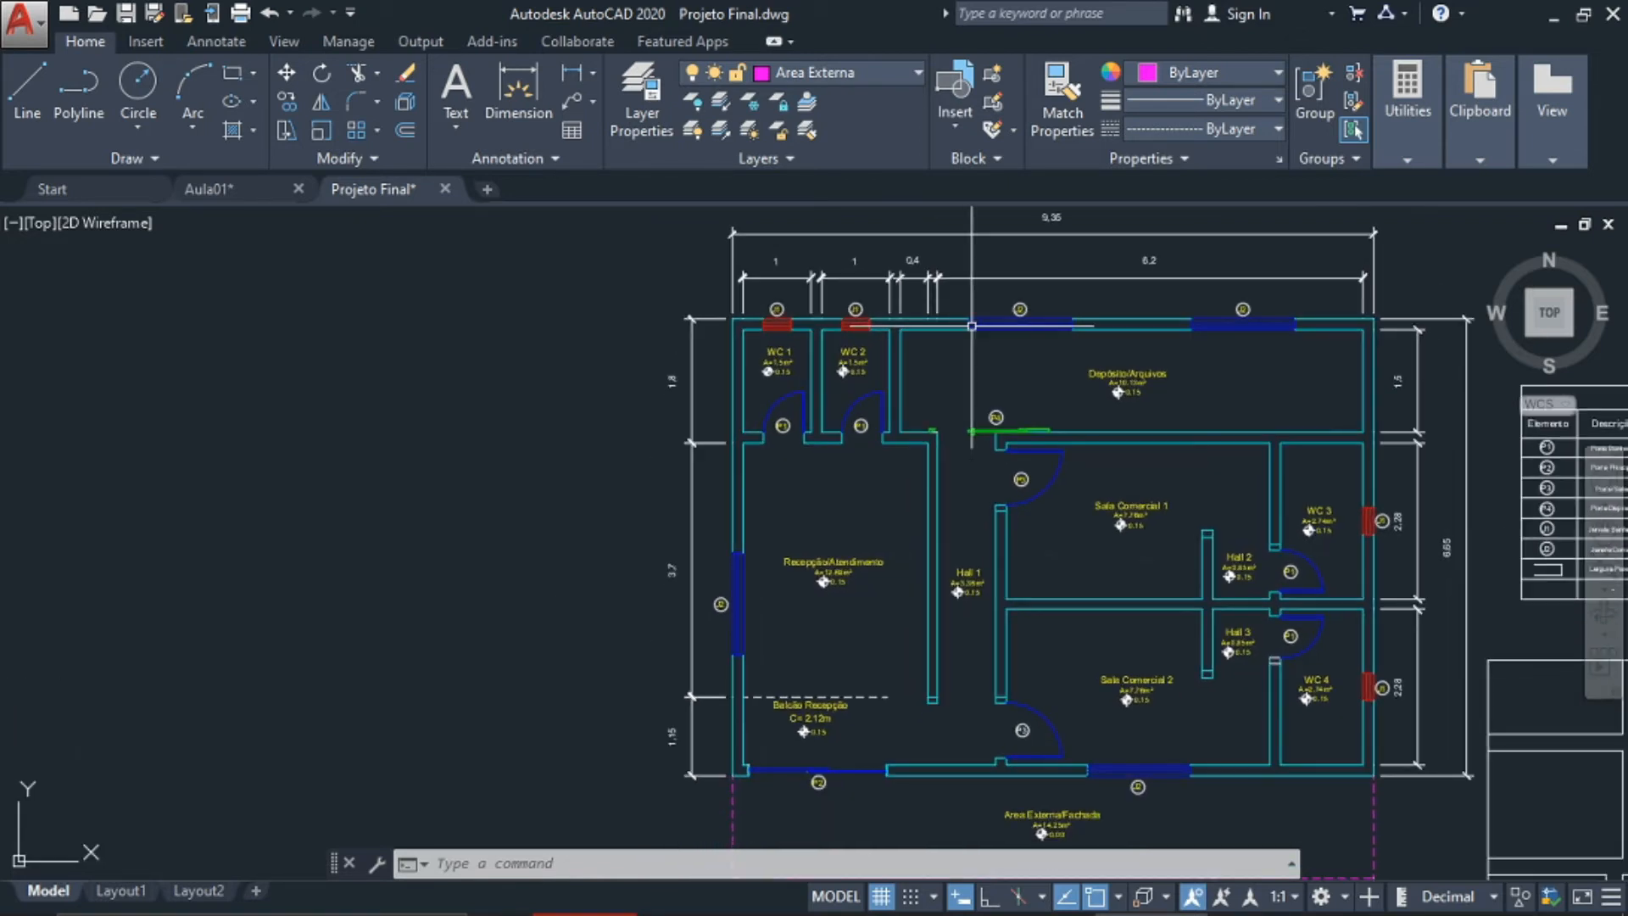
{"action": "middle_click_drag", "start_coordinate": [1003, 517], "coordinate": [1035, 529]}
{"action": "scroll", "coordinate": [1074, 527], "scroll_direction": "up", "scroll_amount": 2}
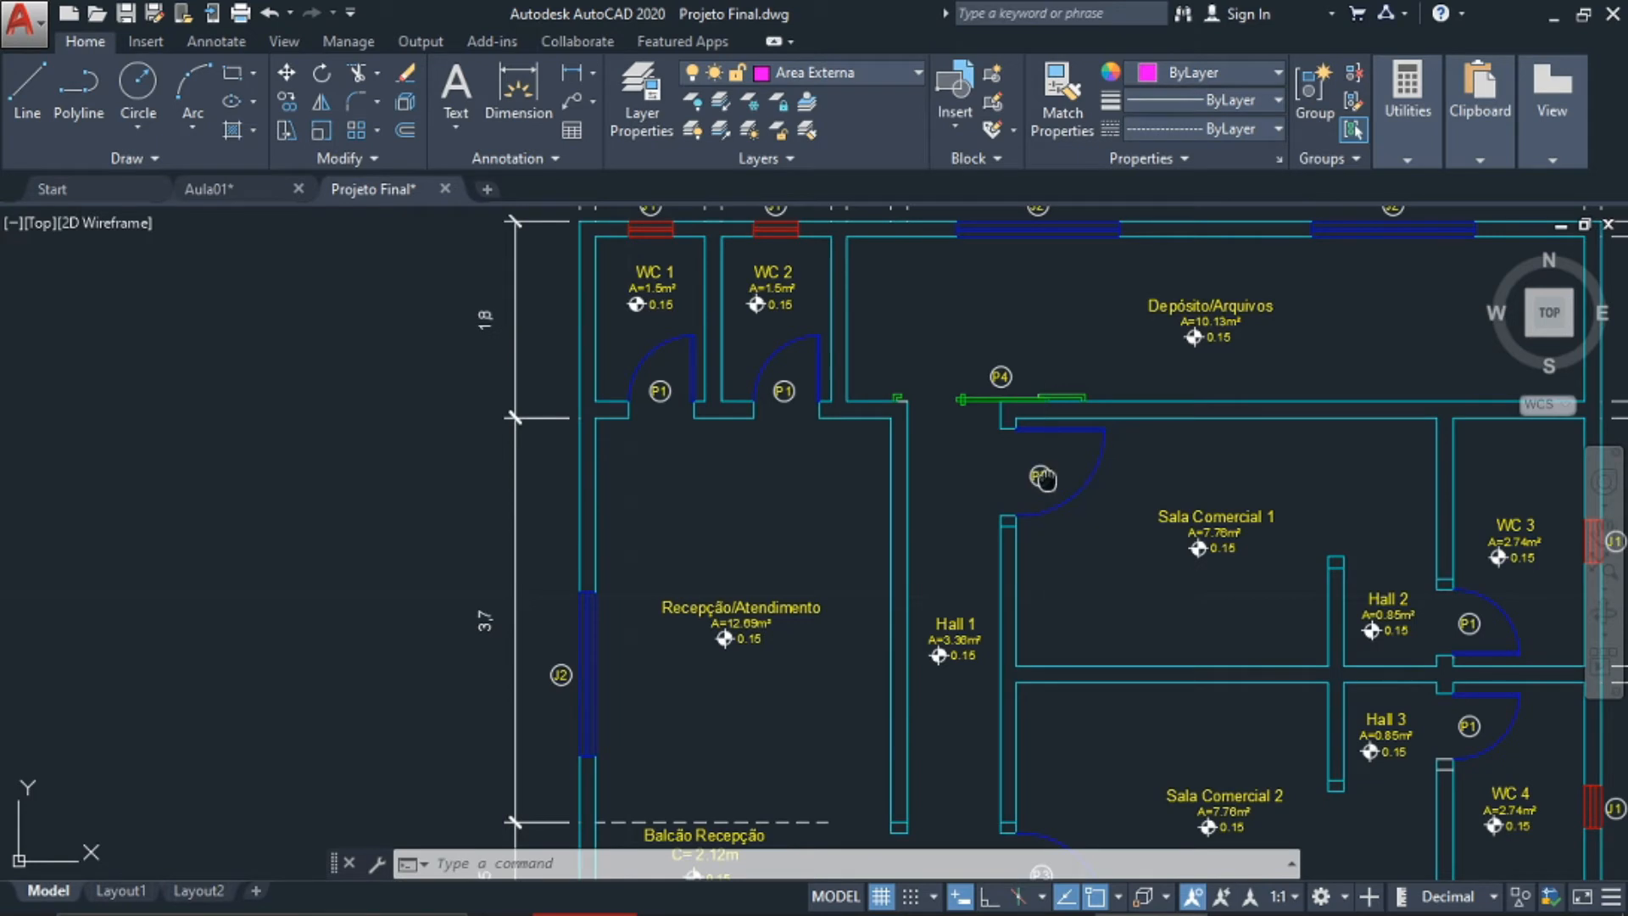
{"action": "middle_click_drag", "start_coordinate": [1046, 471], "coordinate": [1029, 606]}
{"action": "scroll", "coordinate": [883, 450], "scroll_direction": "up", "scroll_amount": 2}
{"action": "scroll", "coordinate": [883, 451], "scroll_direction": "down", "scroll_amount": 3}
{"action": "middle_click_drag", "start_coordinate": [958, 399], "coordinate": [877, 475]}
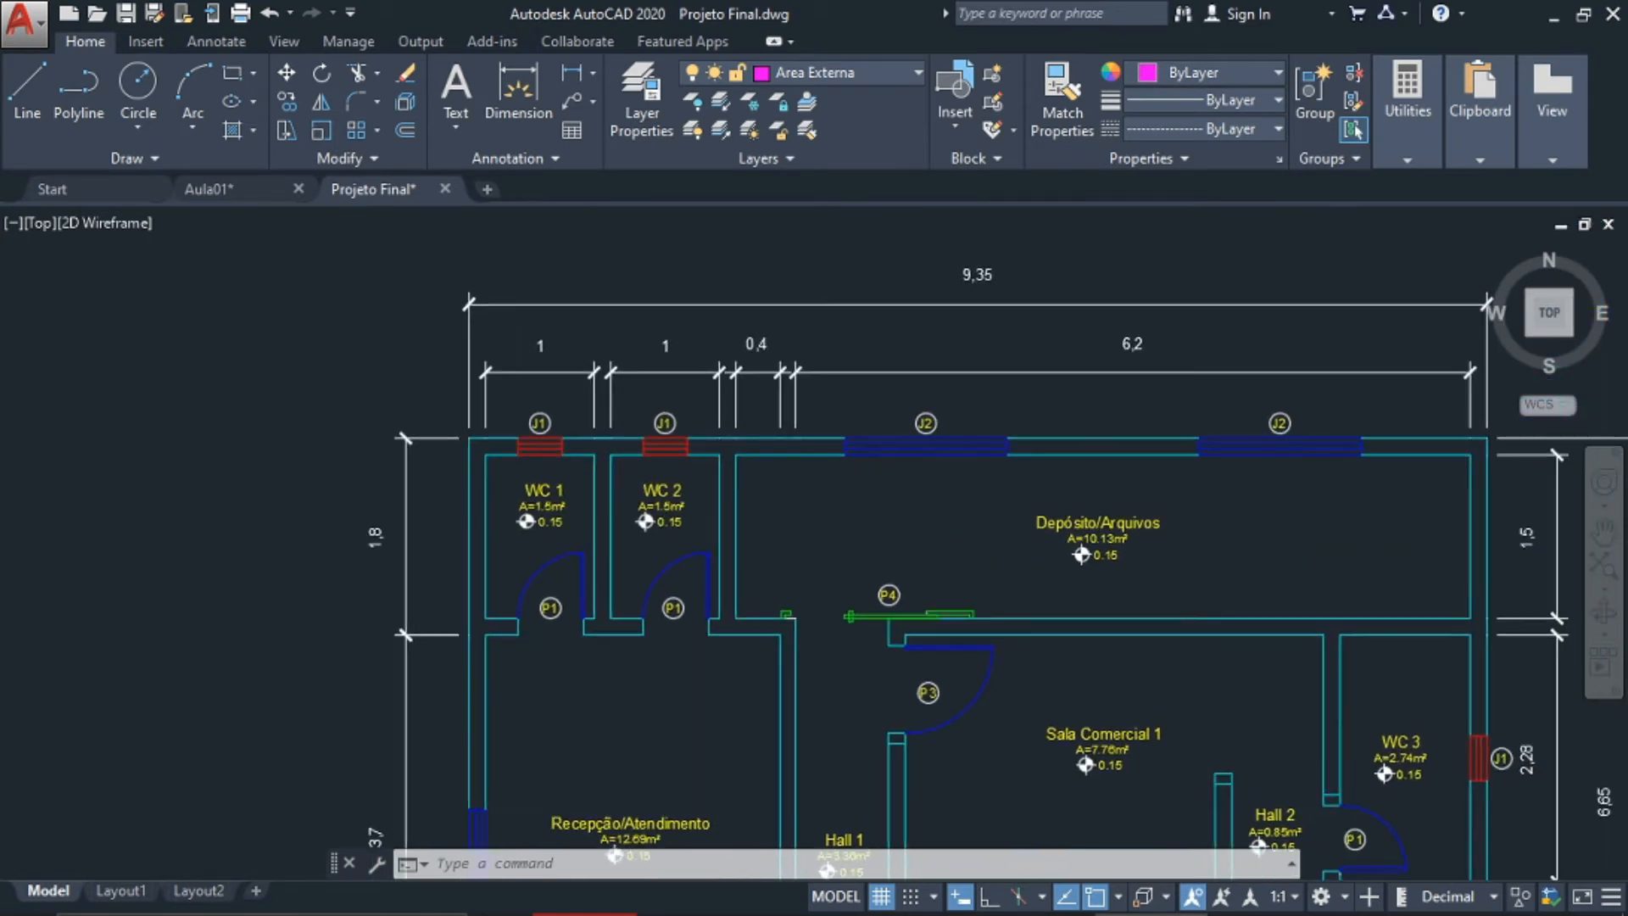
{"action": "scroll", "coordinate": [904, 490], "scroll_direction": "up", "scroll_amount": 3}
{"action": "scroll", "coordinate": [905, 490], "scroll_direction": "up", "scroll_amount": 2}
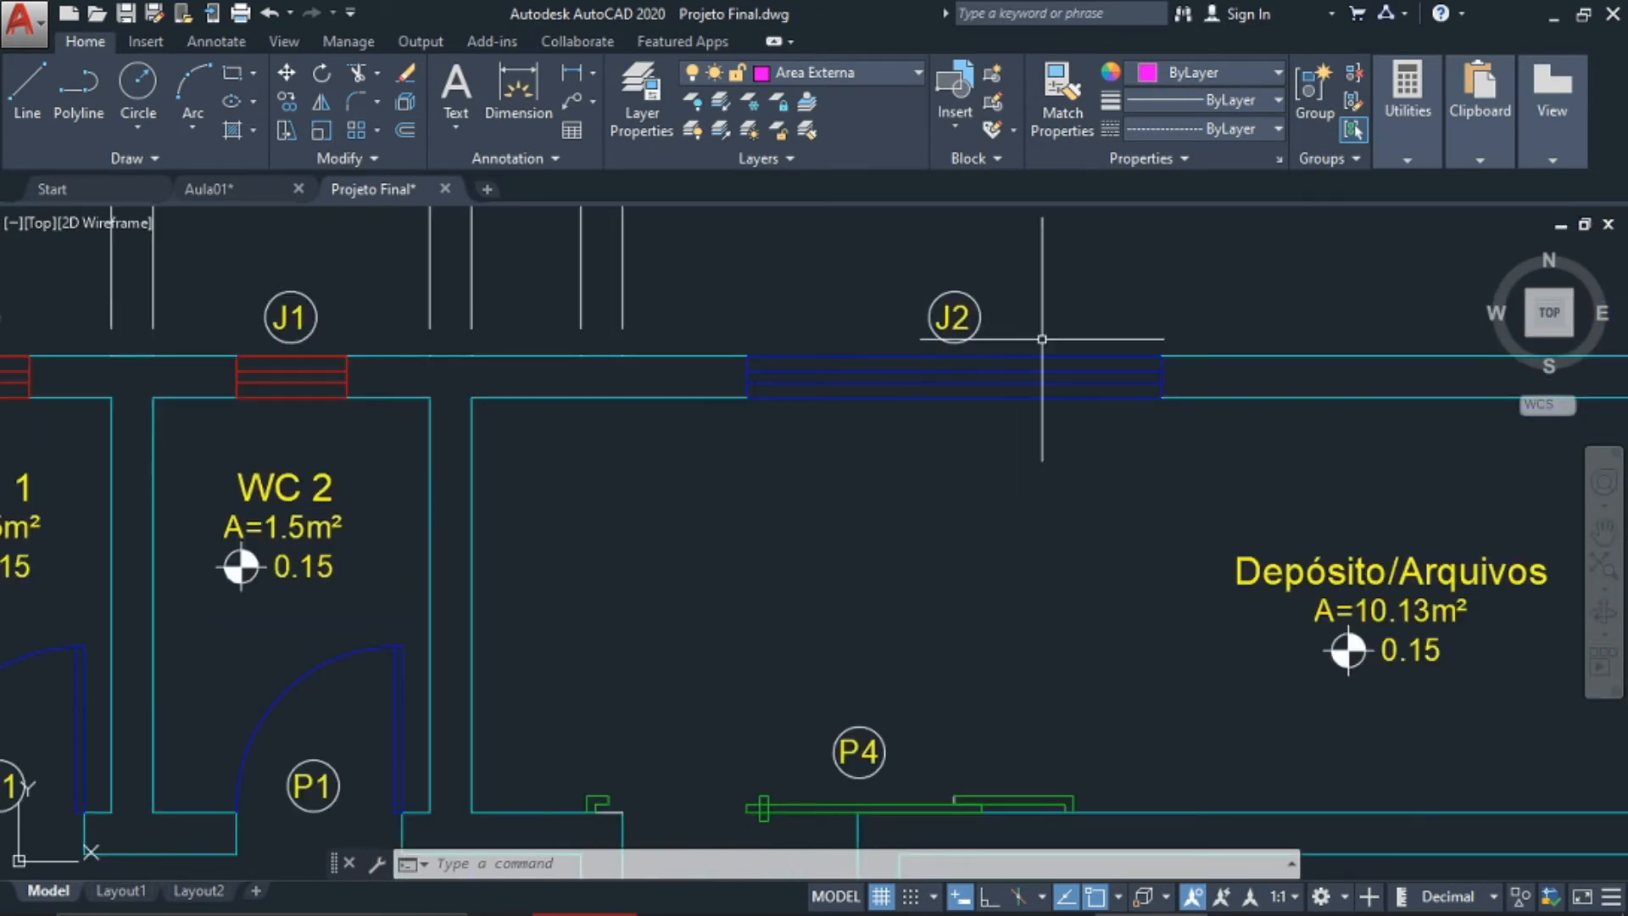
Examine the wall, door and window linework around WC 2, doors P1, P3 and P4, and the Balcão Recepção area
{"action": "scroll", "coordinate": [803, 551], "scroll_direction": "down", "scroll_amount": 4}
{"action": "scroll", "coordinate": [780, 551], "scroll_direction": "up", "scroll_amount": 2}
{"action": "scroll", "coordinate": [508, 467], "scroll_direction": "up", "scroll_amount": 3}
{"action": "scroll", "coordinate": [1187, 568], "scroll_direction": "down", "scroll_amount": 5}
{"action": "middle_click_drag", "start_coordinate": [1130, 572], "coordinate": [1157, 367]}
{"action": "scroll", "coordinate": [1136, 374], "scroll_direction": "up", "scroll_amount": 5}
{"action": "scroll", "coordinate": [760, 461], "scroll_direction": "down", "scroll_amount": 5}
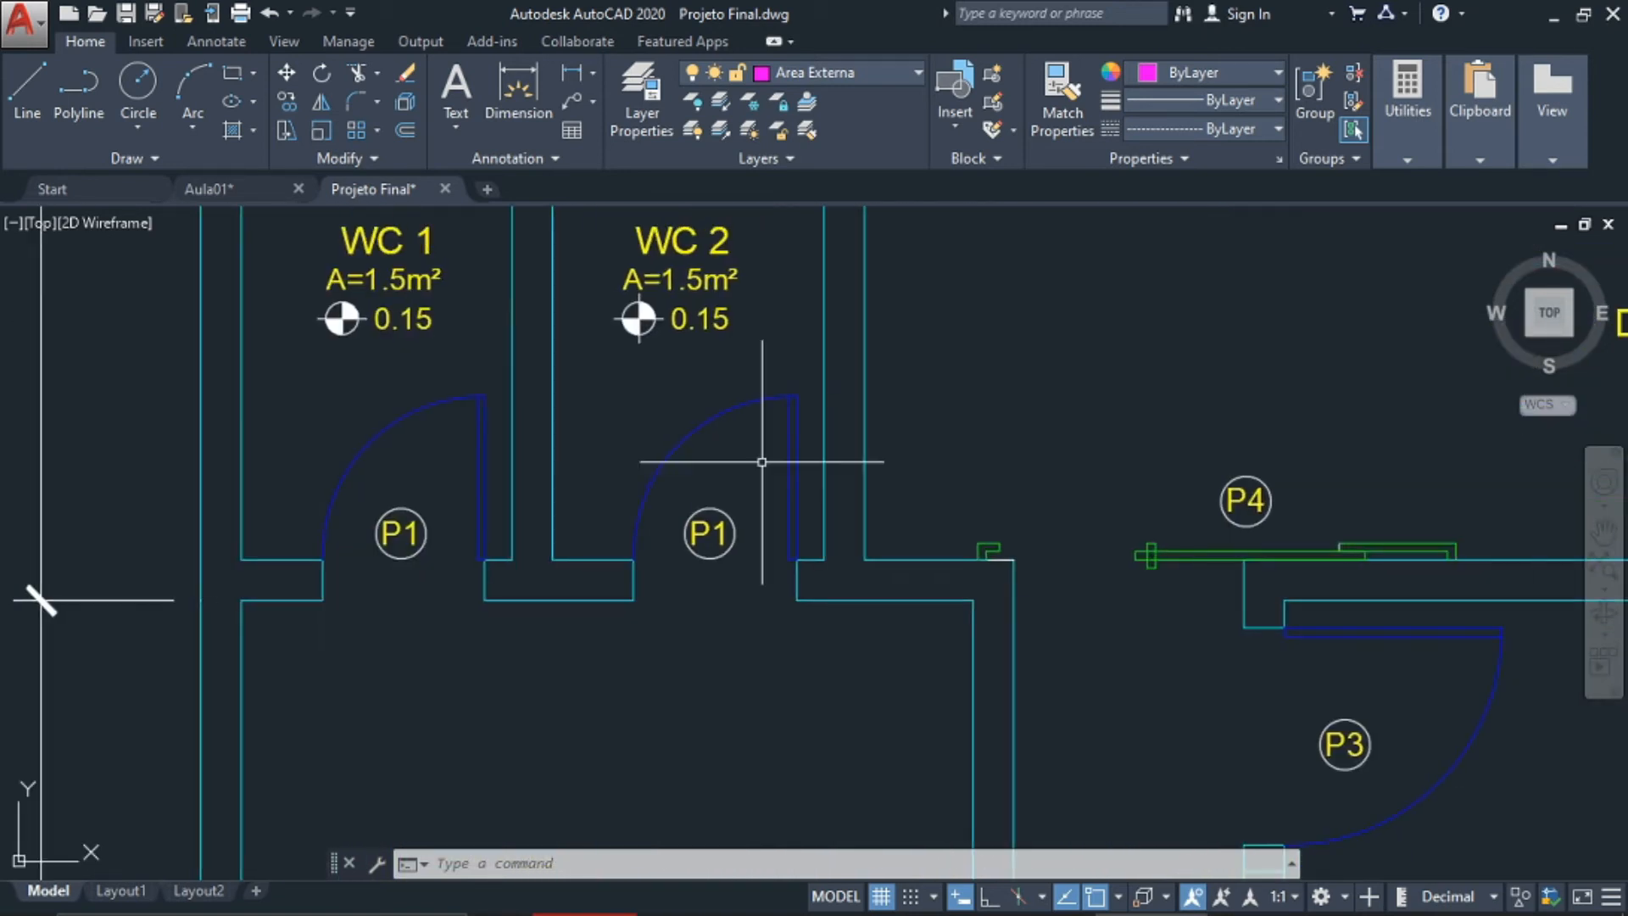
{"action": "scroll", "coordinate": [995, 460], "scroll_direction": "up", "scroll_amount": 4}
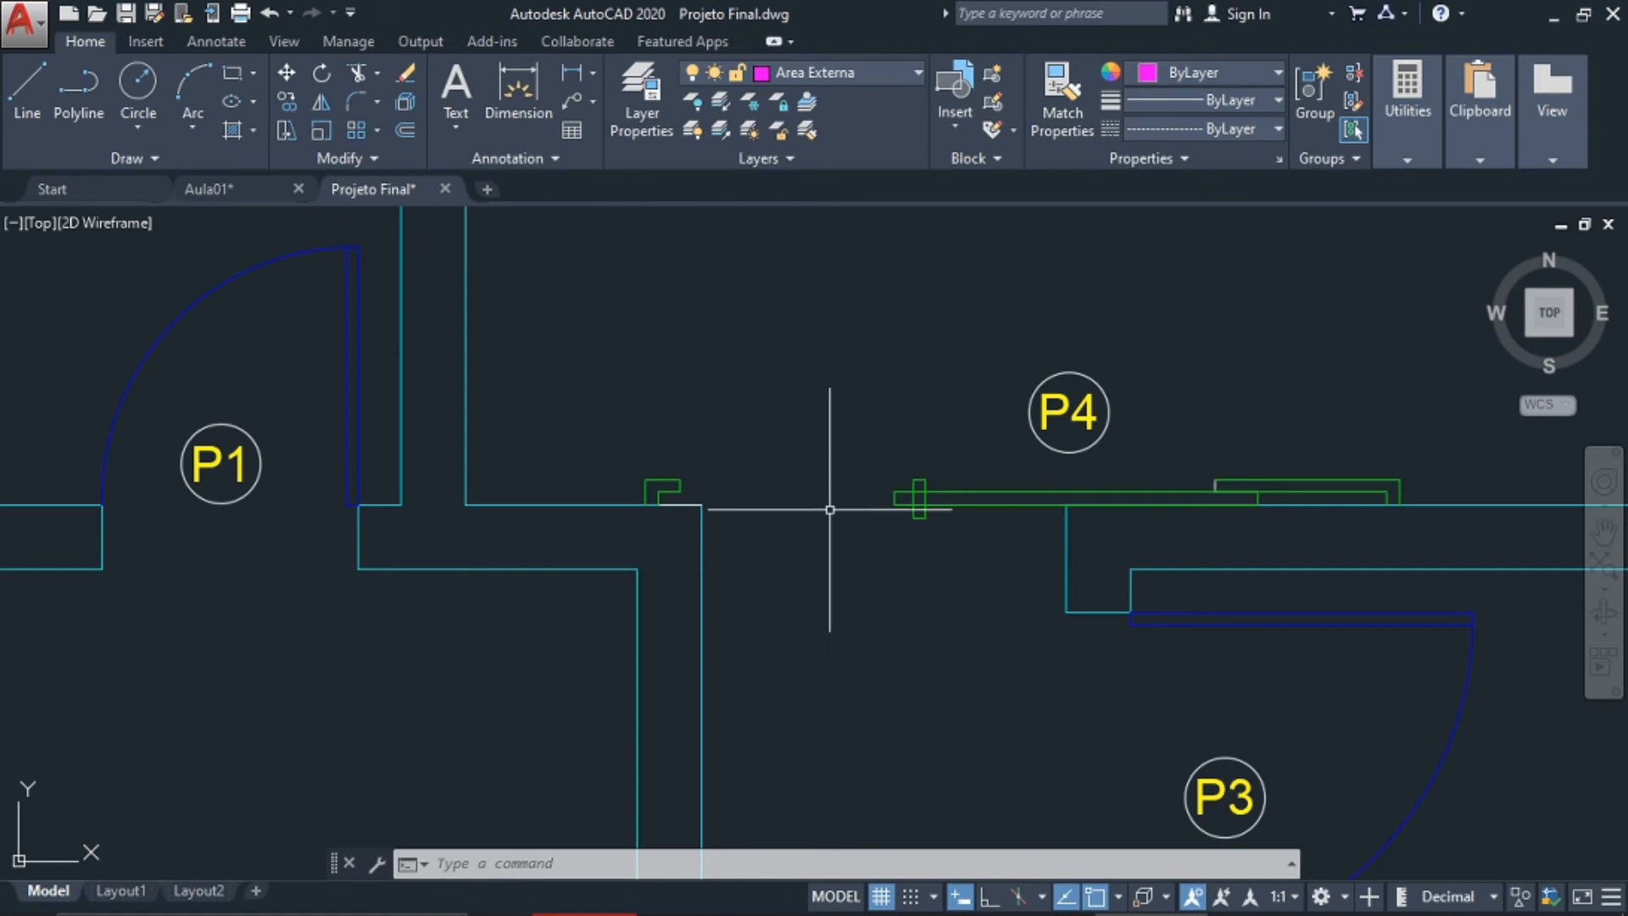
{"action": "scroll", "coordinate": [830, 510], "scroll_direction": "down", "scroll_amount": 8}
{"action": "scroll", "coordinate": [526, 576], "scroll_direction": "up", "scroll_amount": 5}
{"action": "scroll", "coordinate": [526, 551], "scroll_direction": "up", "scroll_amount": 3}
{"action": "middle_click_drag", "start_coordinate": [633, 661], "coordinate": [743, 559]}
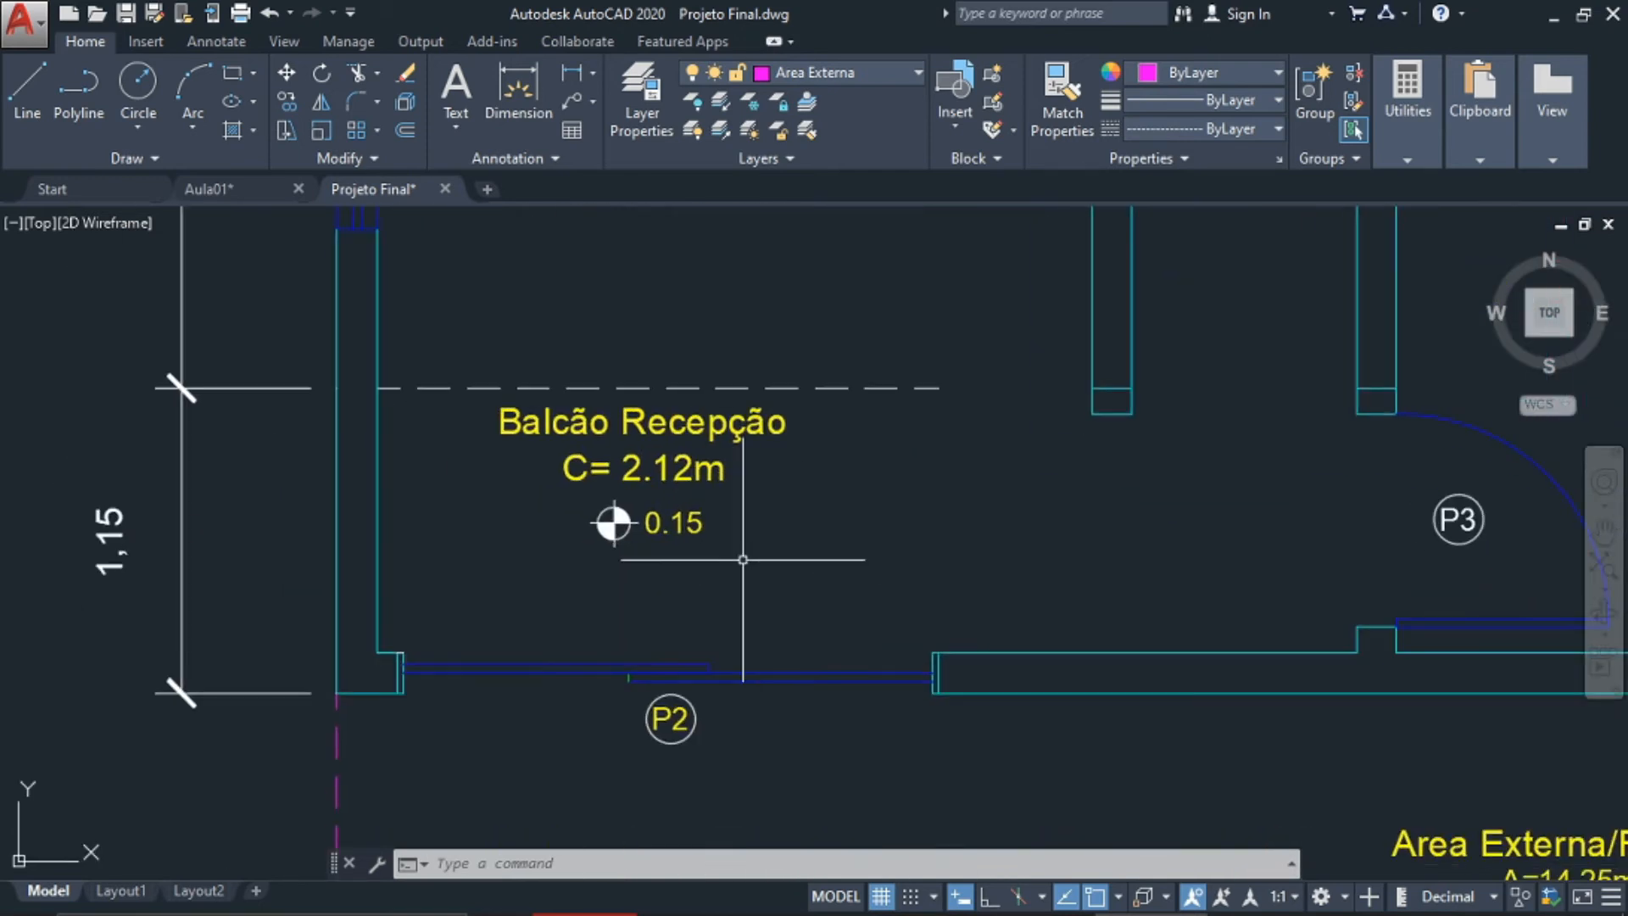
{"action": "middle_click_drag", "start_coordinate": [759, 484], "coordinate": [836, 552]}
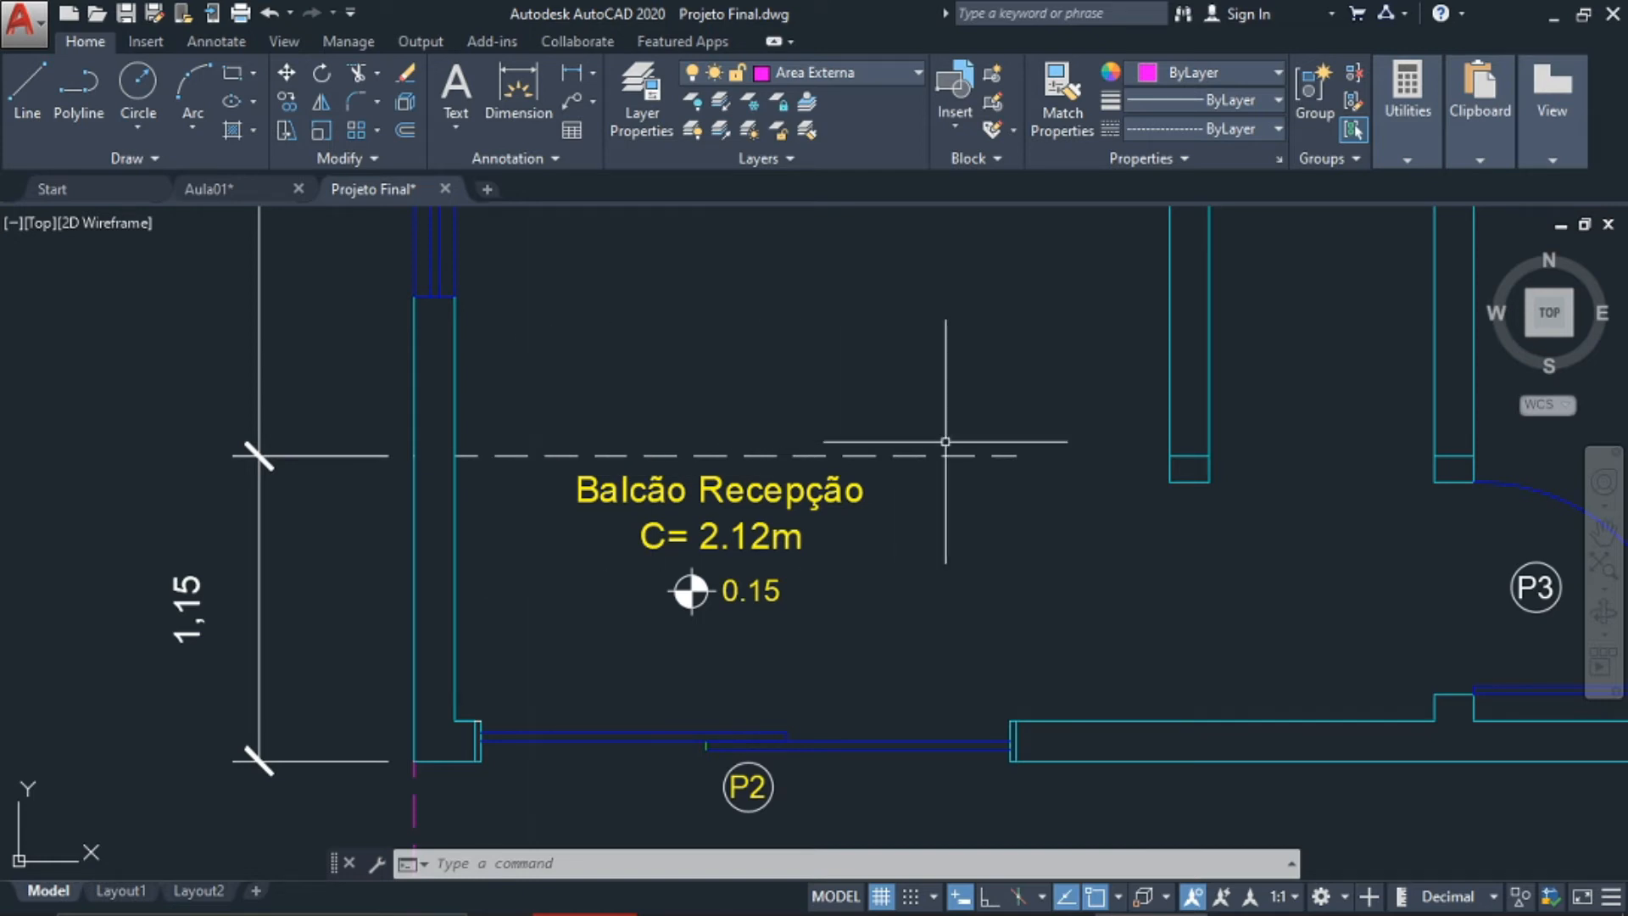
Review the whole floor plan, from Depósito/Arquivos through the commercial rooms to Area Externa/Fachada
{"action": "scroll", "coordinate": [946, 442], "scroll_direction": "down", "scroll_amount": 4}
{"action": "middle_click_drag", "start_coordinate": [923, 464], "coordinate": [460, 662]}
{"action": "middle_click_drag", "start_coordinate": [925, 413], "coordinate": [919, 526]}
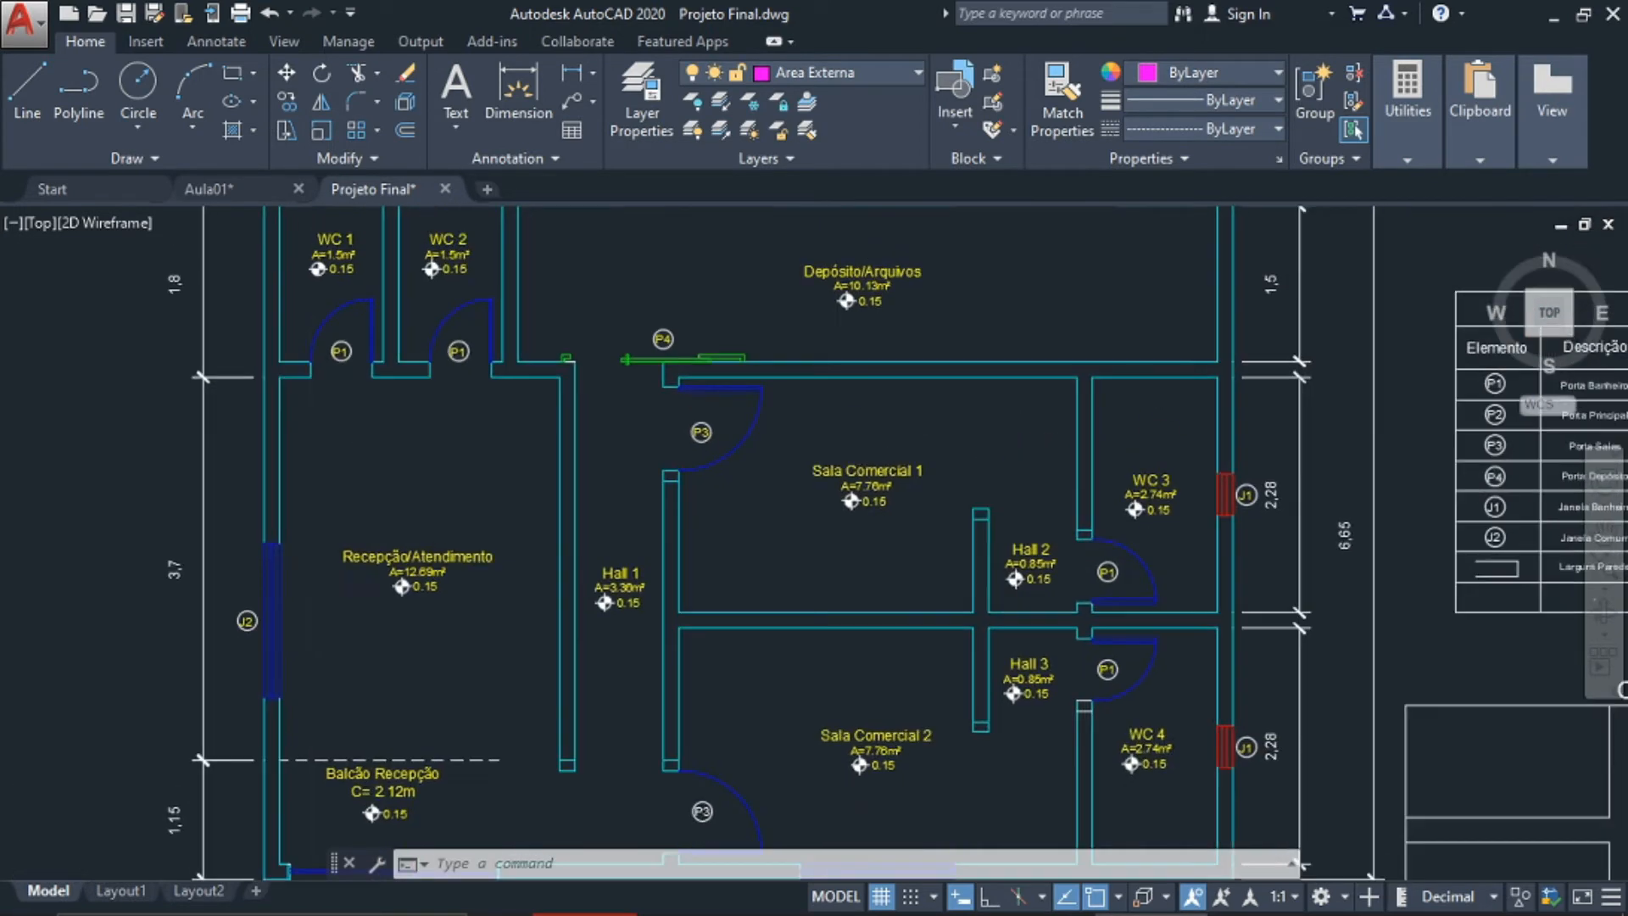
{"action": "middle_click_drag", "start_coordinate": [973, 314], "coordinate": [991, 407]}
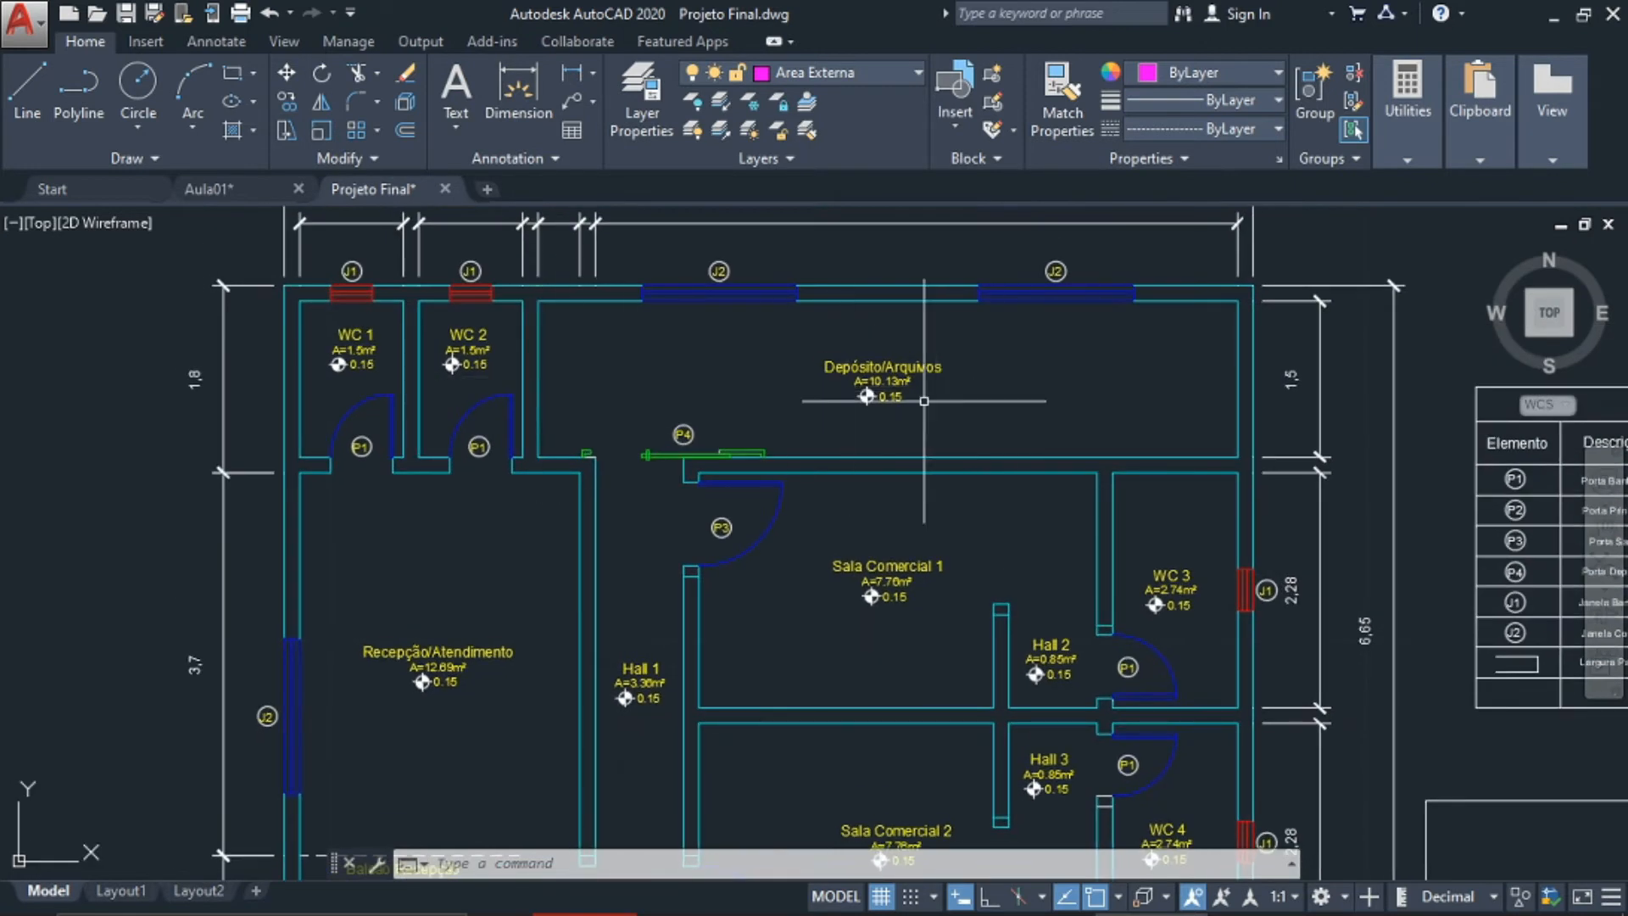
{"action": "middle_click_drag", "start_coordinate": [1077, 458], "coordinate": [1204, 207]}
{"action": "middle_click_drag", "start_coordinate": [988, 410], "coordinate": [1012, 383]}
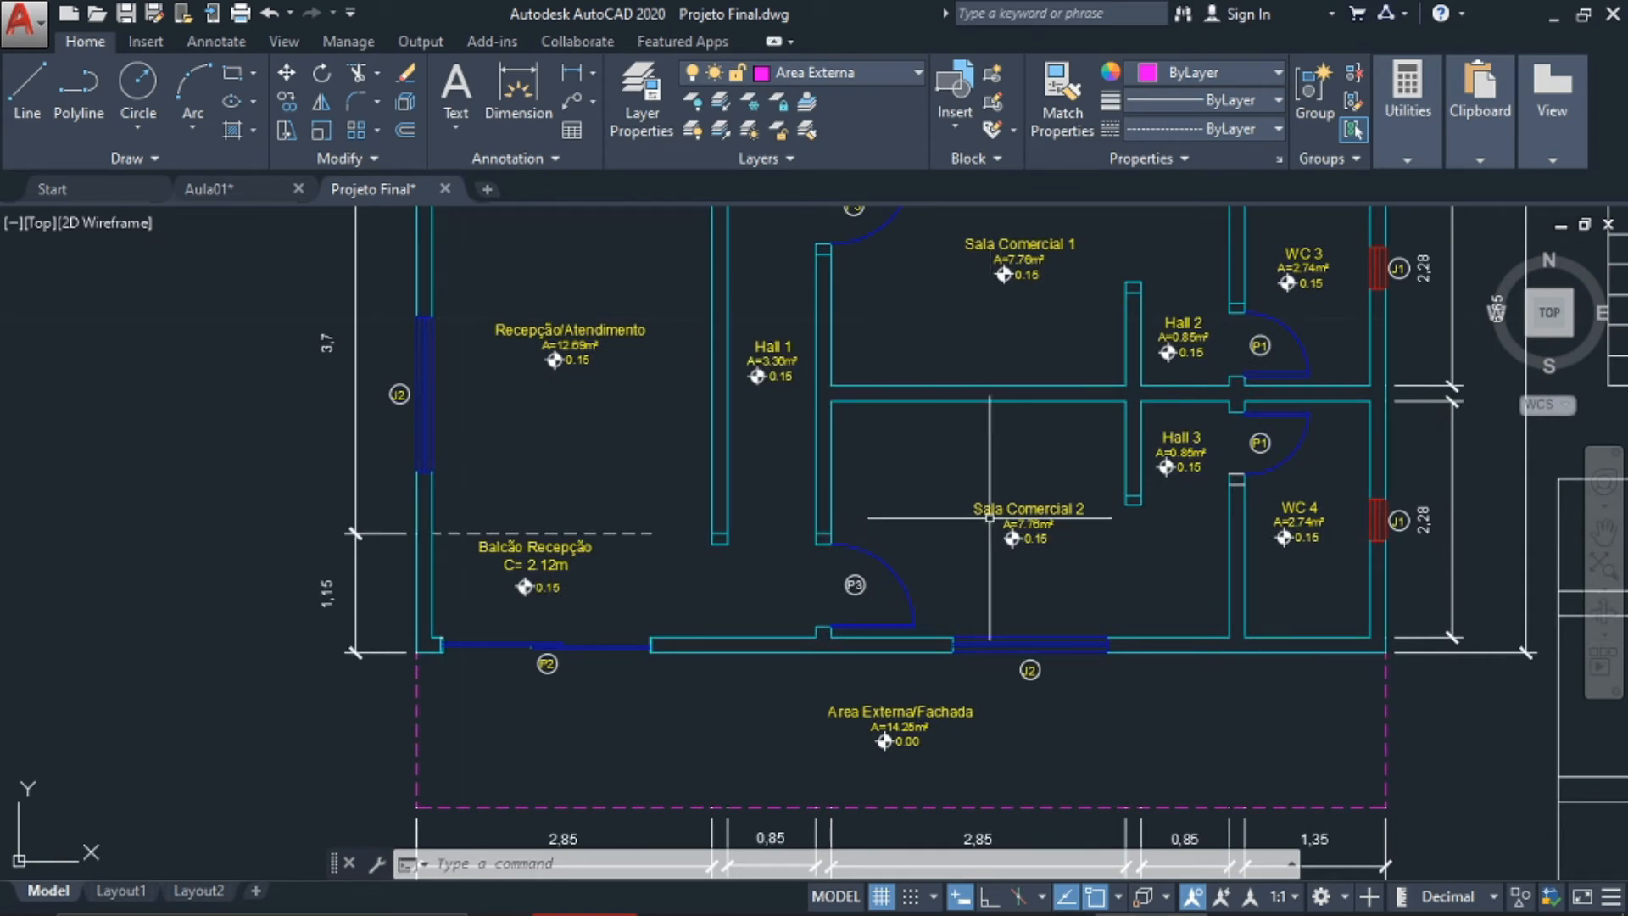
{"action": "middle_click_drag", "start_coordinate": [919, 502], "coordinate": [906, 598]}
{"action": "scroll", "coordinate": [906, 598], "scroll_direction": "down", "scroll_amount": 3}
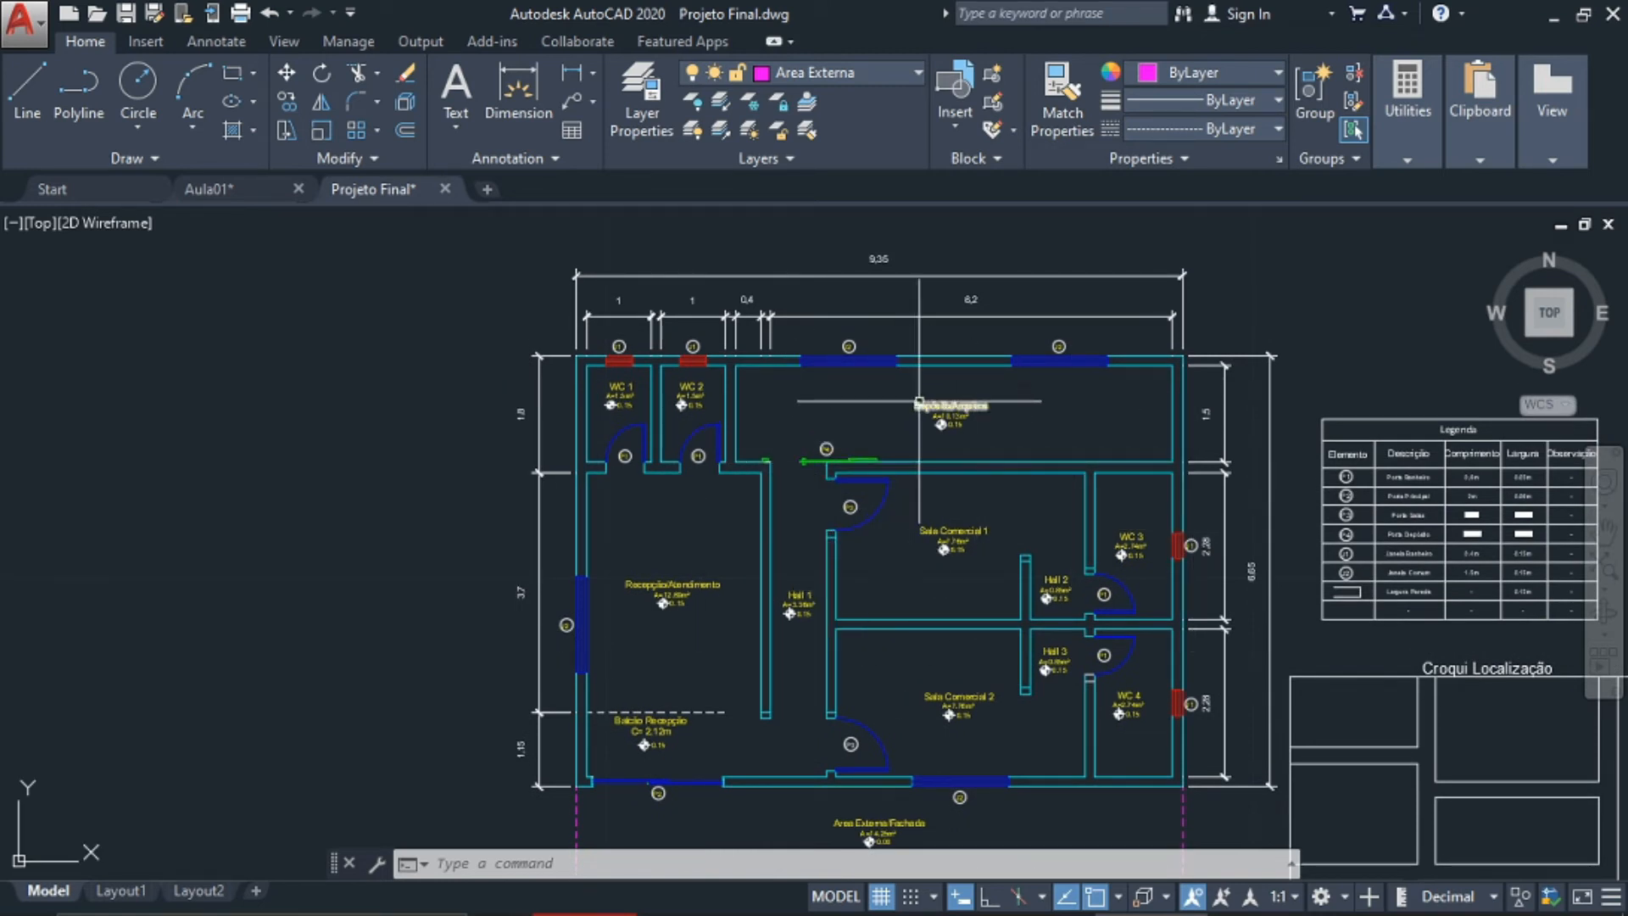
{"action": "scroll", "coordinate": [933, 407], "scroll_direction": "up", "scroll_amount": 2}
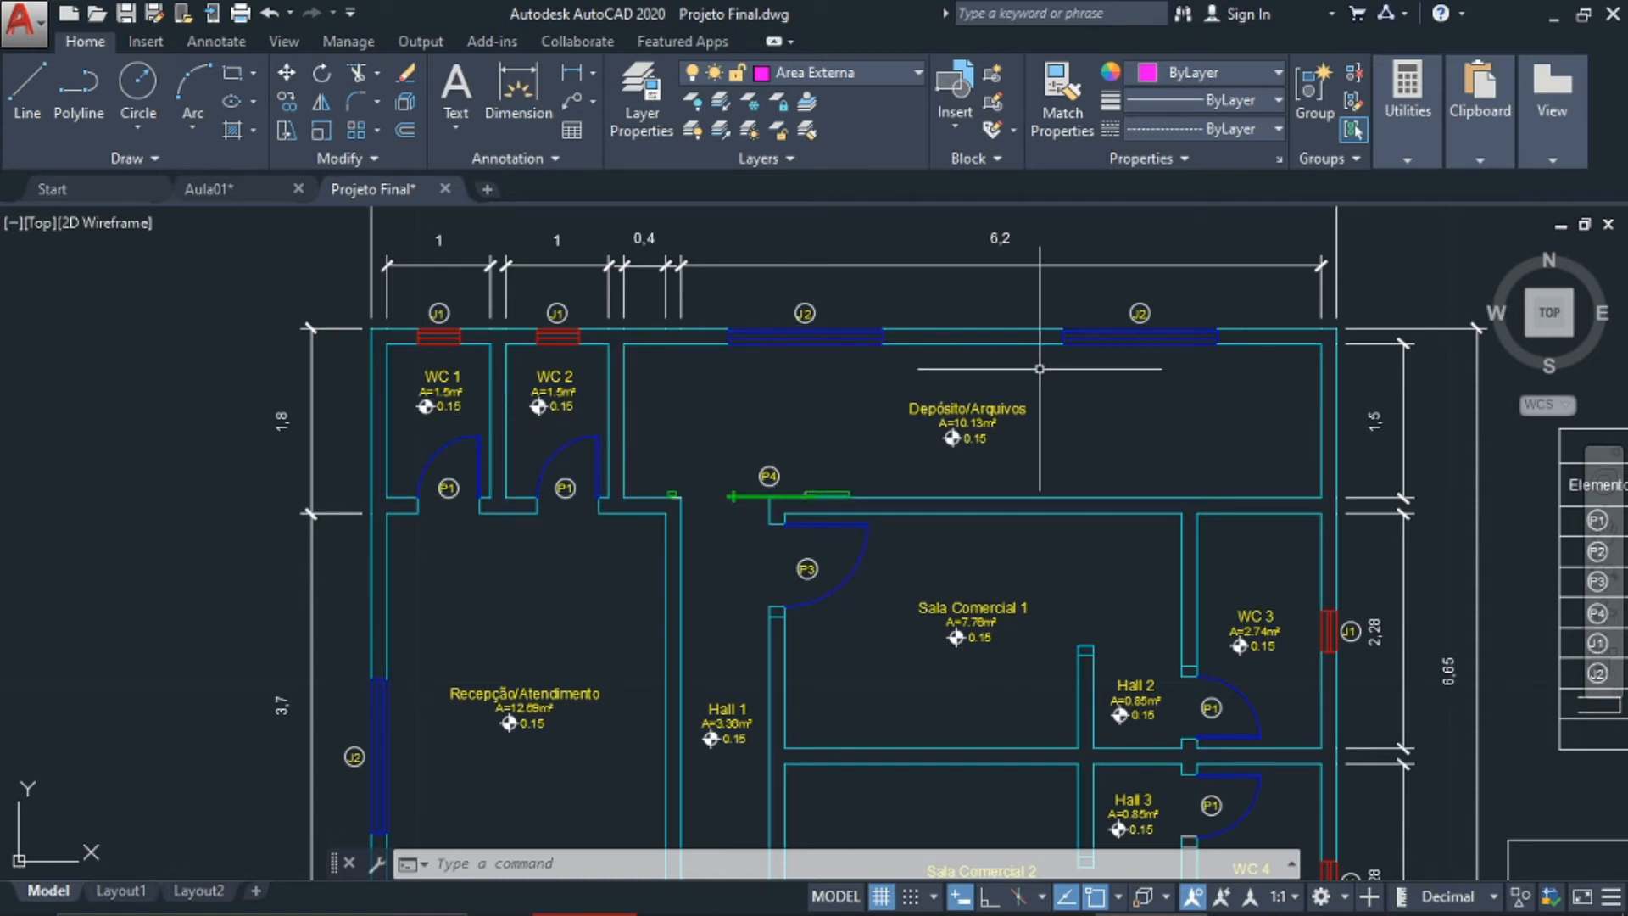
{"action": "scroll", "coordinate": [1056, 422], "scroll_direction": "up", "scroll_amount": 2}
{"action": "middle_click_drag", "start_coordinate": [623, 513], "coordinate": [895, 584]}
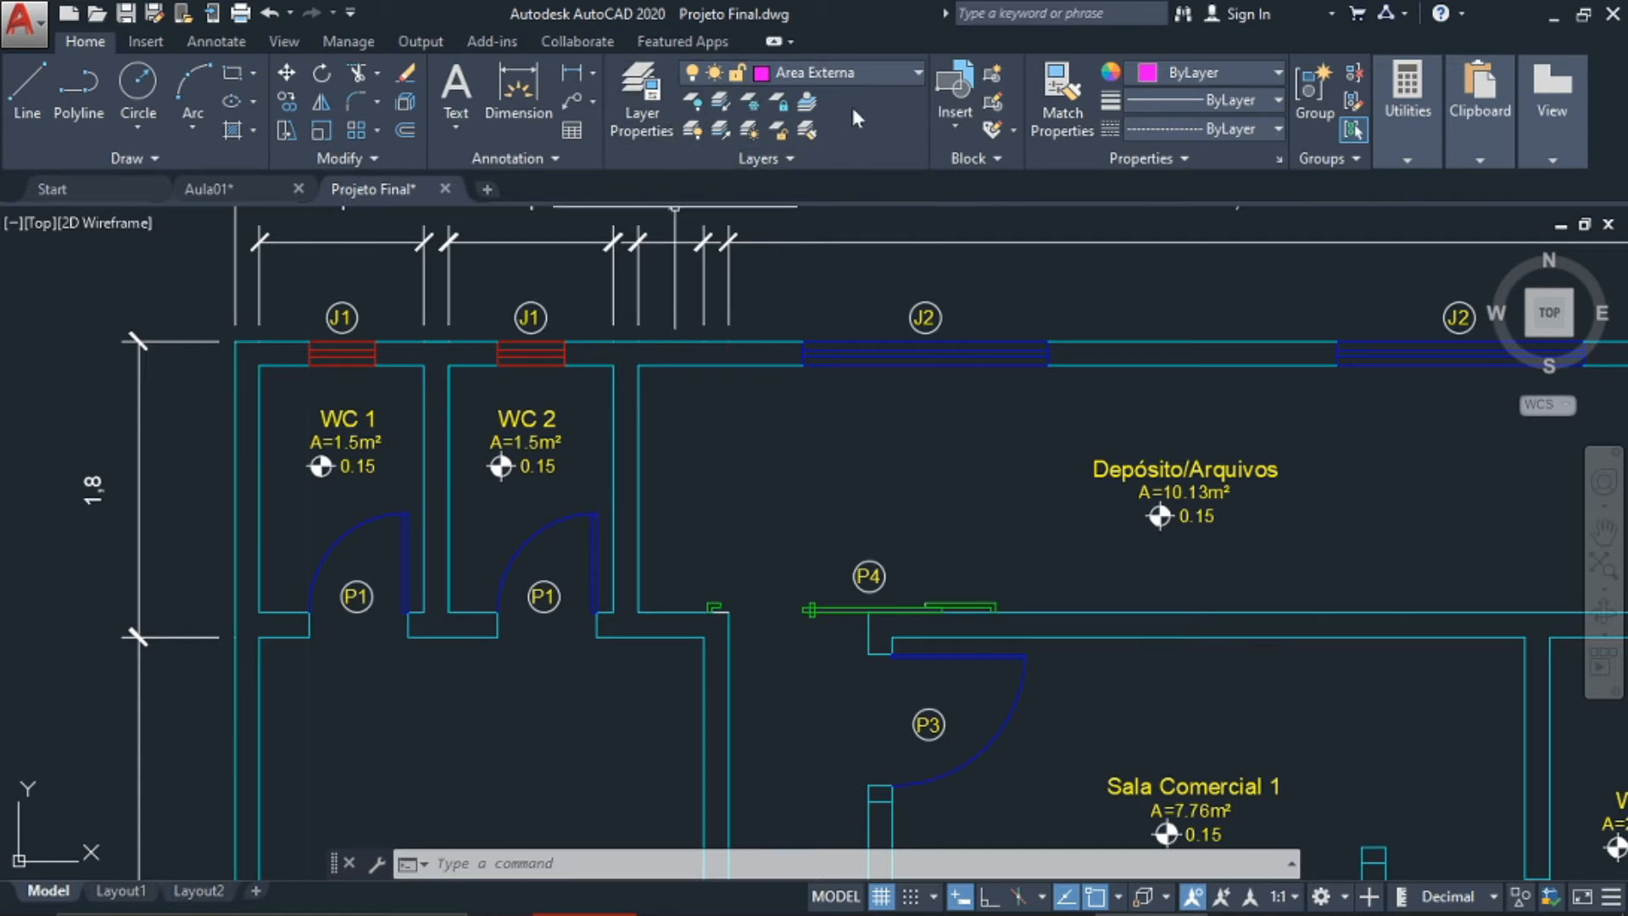
Review the drawing's layer list and compare it with the dimensions, windows and texts around the top of the plan
{"action": "left_click", "coordinate": [870, 70]}
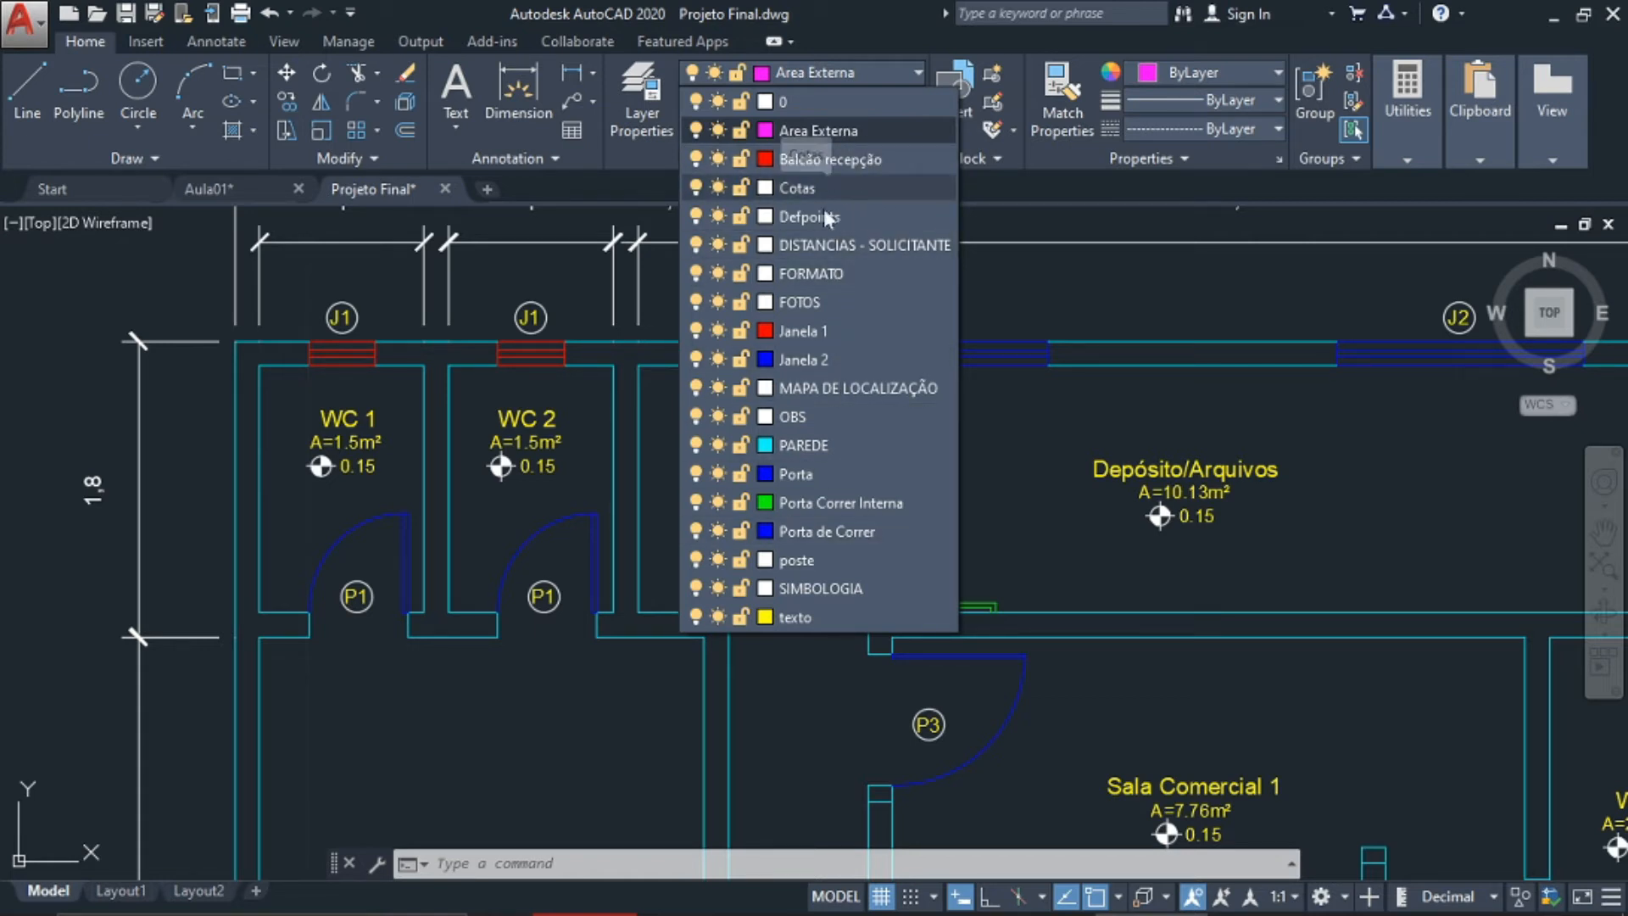
{"action": "key", "text": "Escape"}
{"action": "middle_click_drag", "start_coordinate": [689, 342], "coordinate": [705, 471]}
{"action": "scroll", "coordinate": [871, 376], "scroll_direction": "up", "scroll_amount": 4}
{"action": "scroll", "coordinate": [592, 334], "scroll_direction": "down", "scroll_amount": 2}
{"action": "middle_click_drag", "start_coordinate": [591, 334], "coordinate": [682, 470]}
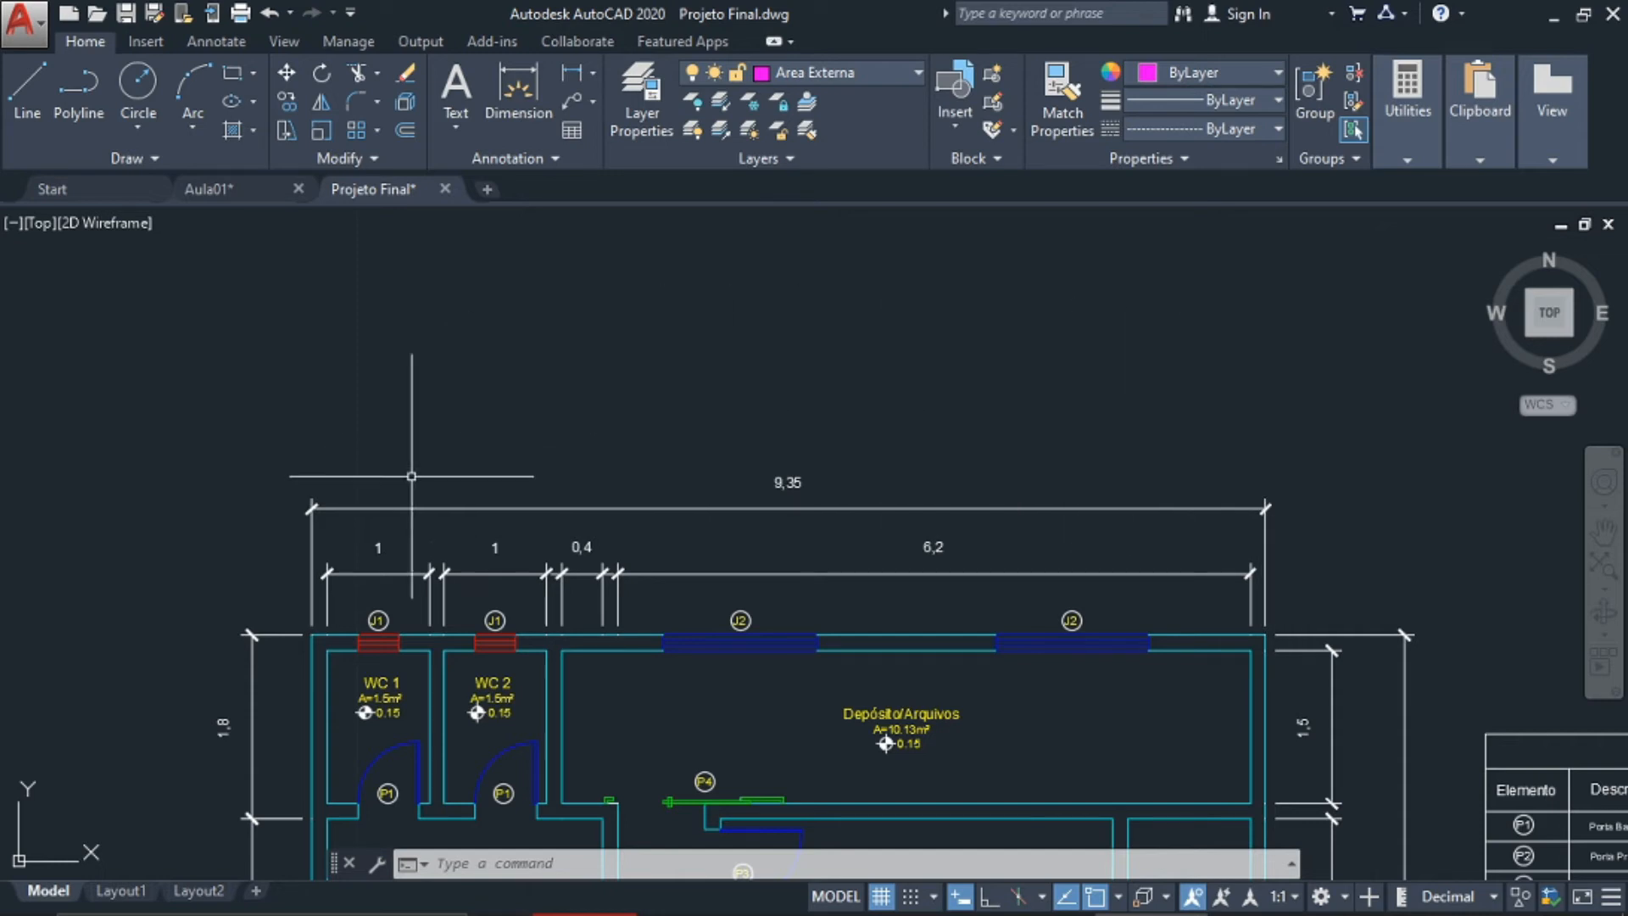
{"action": "middle_click_drag", "start_coordinate": [477, 575], "coordinate": [674, 440]}
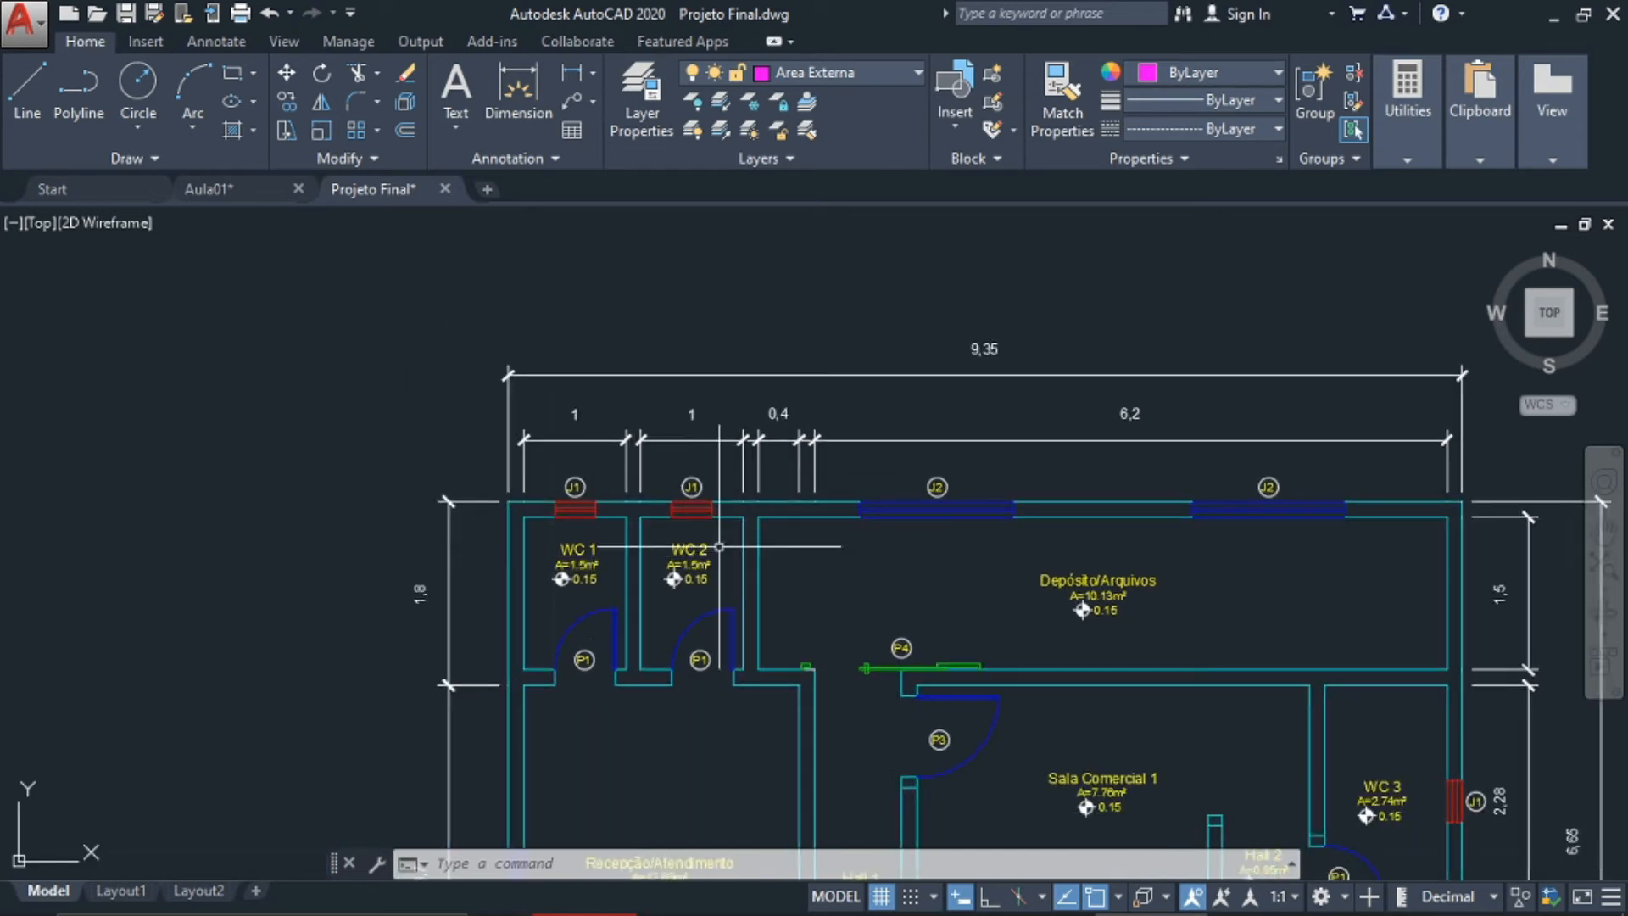
{"action": "left_click", "coordinate": [894, 73]}
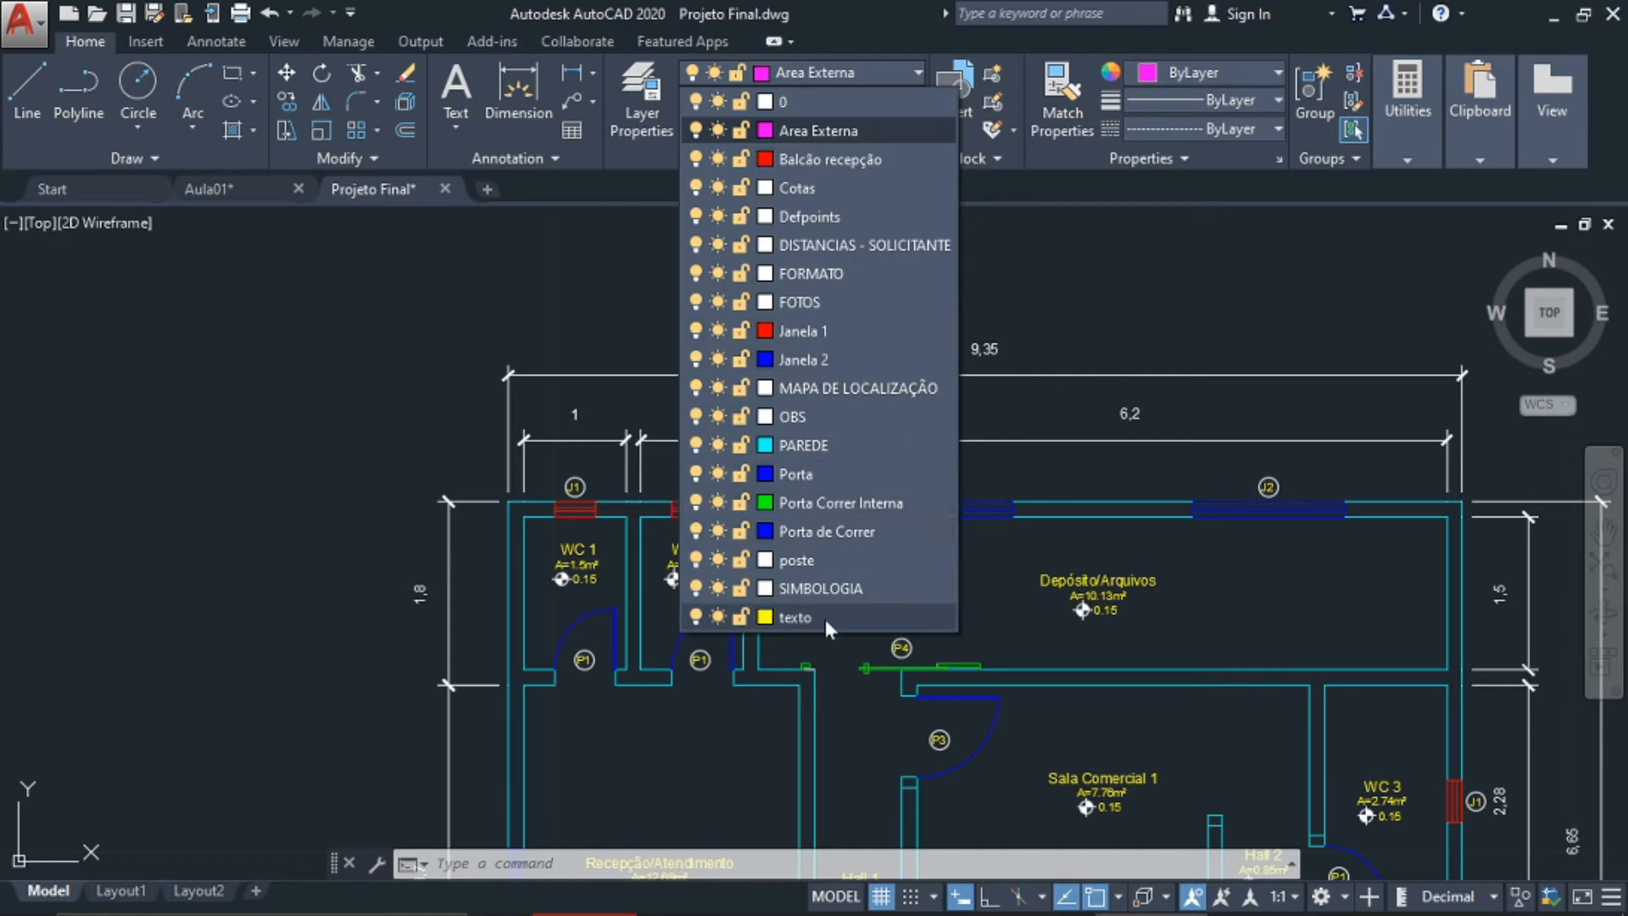
{"action": "left_click", "coordinate": [1091, 440]}
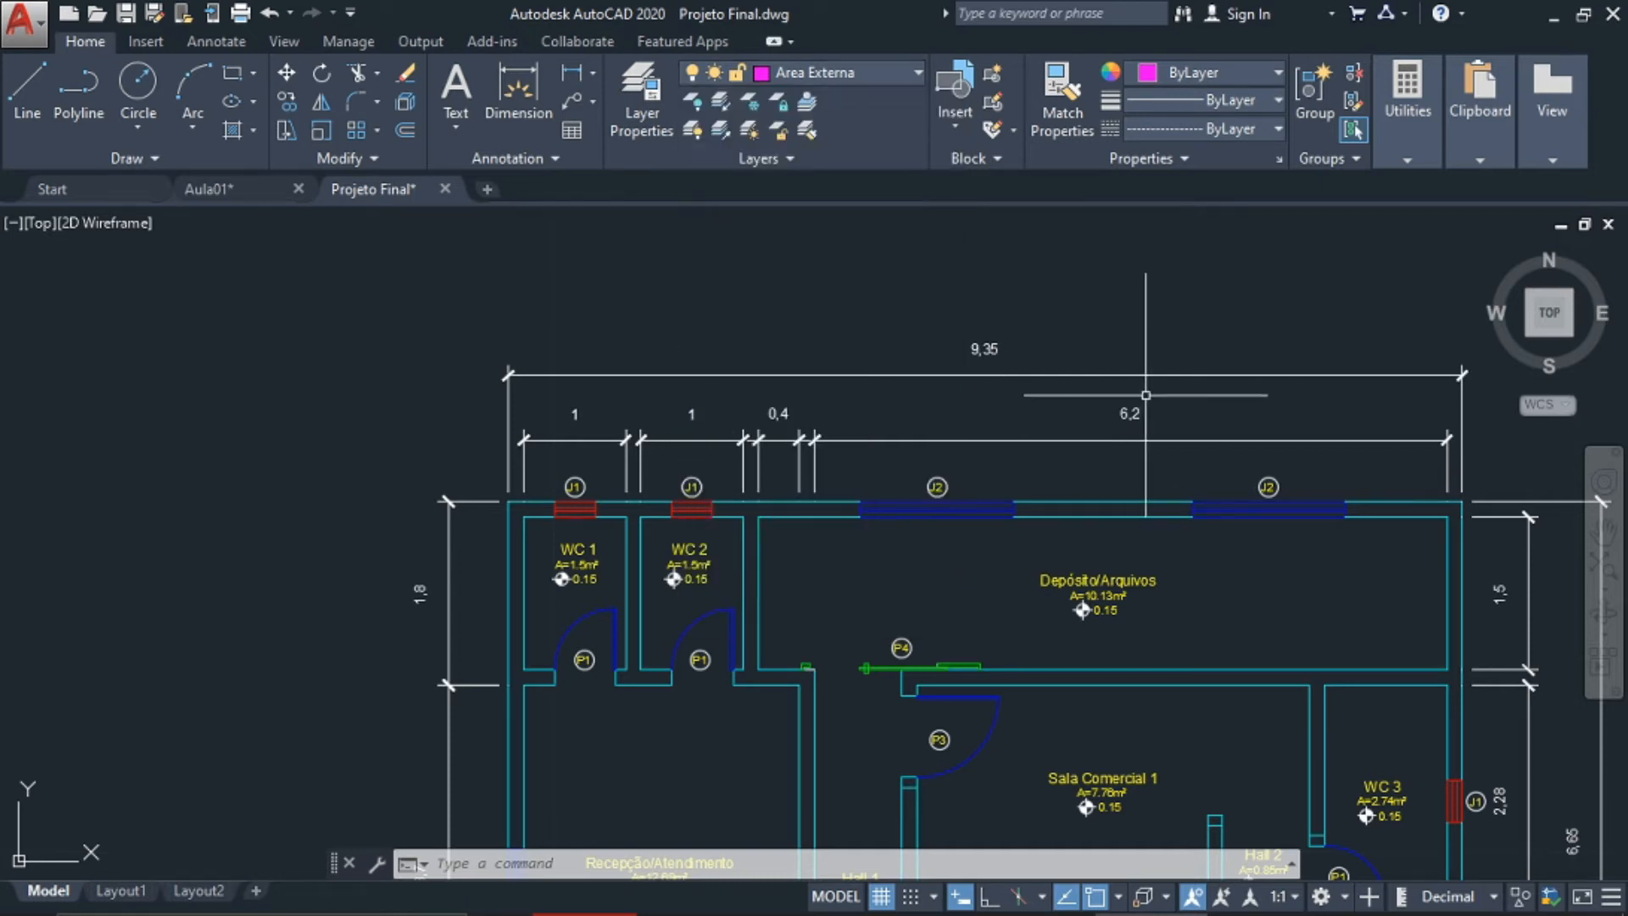
Examine the Legenda table beside the floor plan and return to the rooms
{"action": "middle_click_drag", "start_coordinate": [1145, 395], "coordinate": [547, 430]}
{"action": "middle_click_drag", "start_coordinate": [1100, 625], "coordinate": [947, 488]}
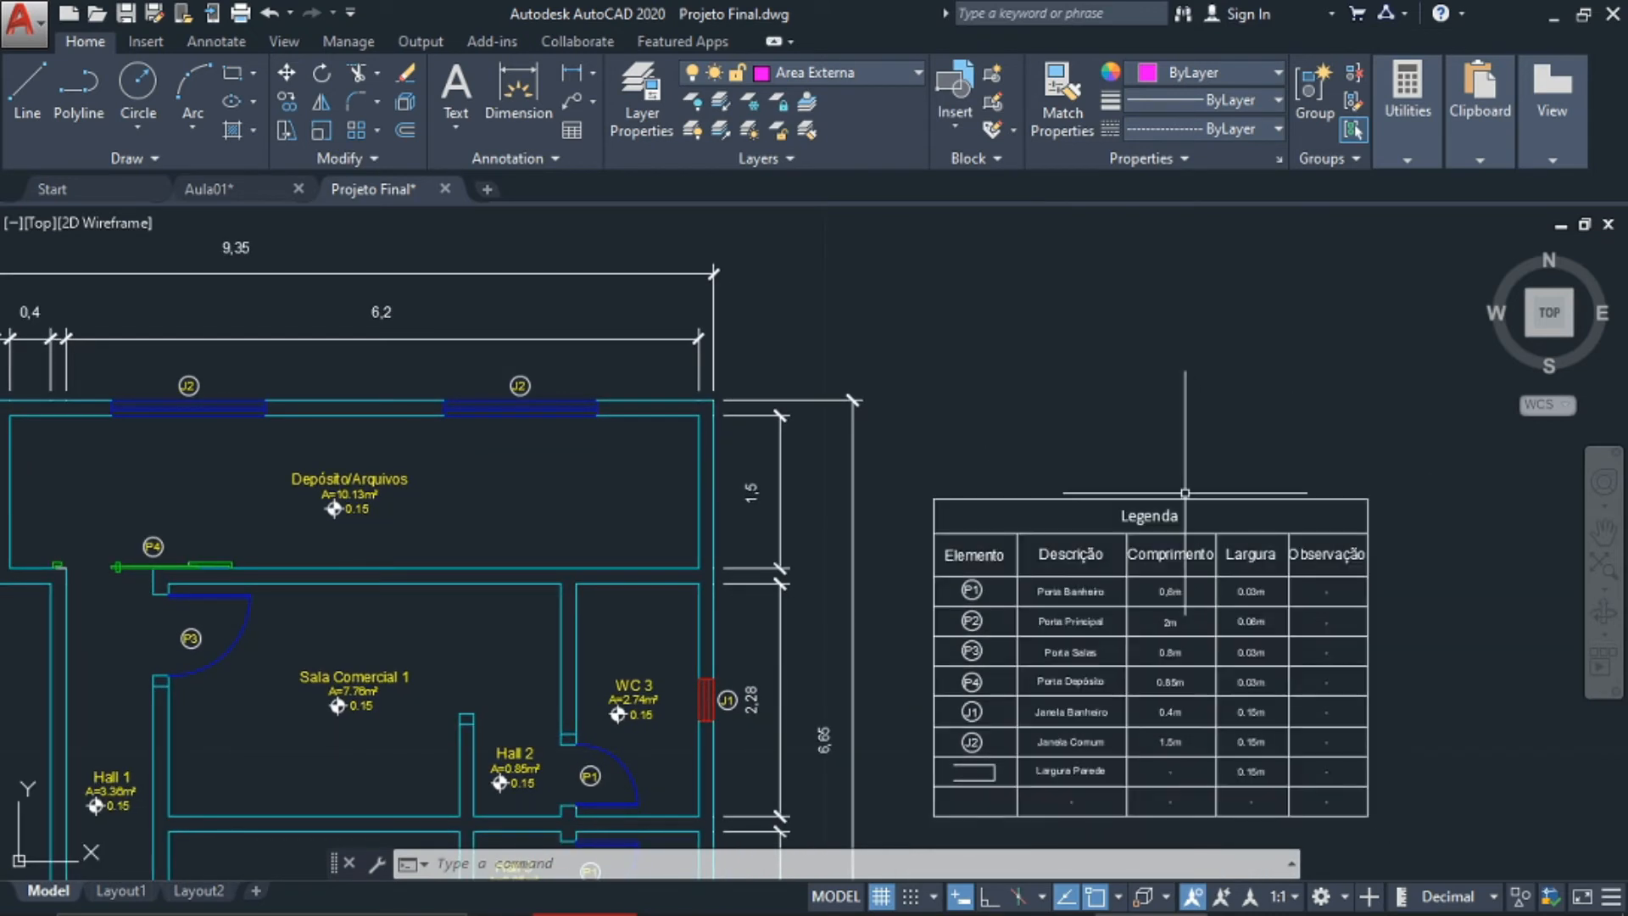
{"action": "middle_click_drag", "start_coordinate": [1138, 634], "coordinate": [1054, 558]}
{"action": "scroll", "coordinate": [1344, 556], "scroll_direction": "up", "scroll_amount": 3}
{"action": "mouse_move", "coordinate": [1345, 556]}
{"action": "middle_mouse_down"}
{"action": "mouse_move", "coordinate": [1356, 491]}
{"action": "mouse_move", "coordinate": [1410, 509]}
{"action": "middle_mouse_up"}
{"action": "scroll", "coordinate": [1410, 509], "scroll_direction": "down", "scroll_amount": 3}
{"action": "middle_click_drag", "start_coordinate": [470, 590], "coordinate": [1007, 700]}
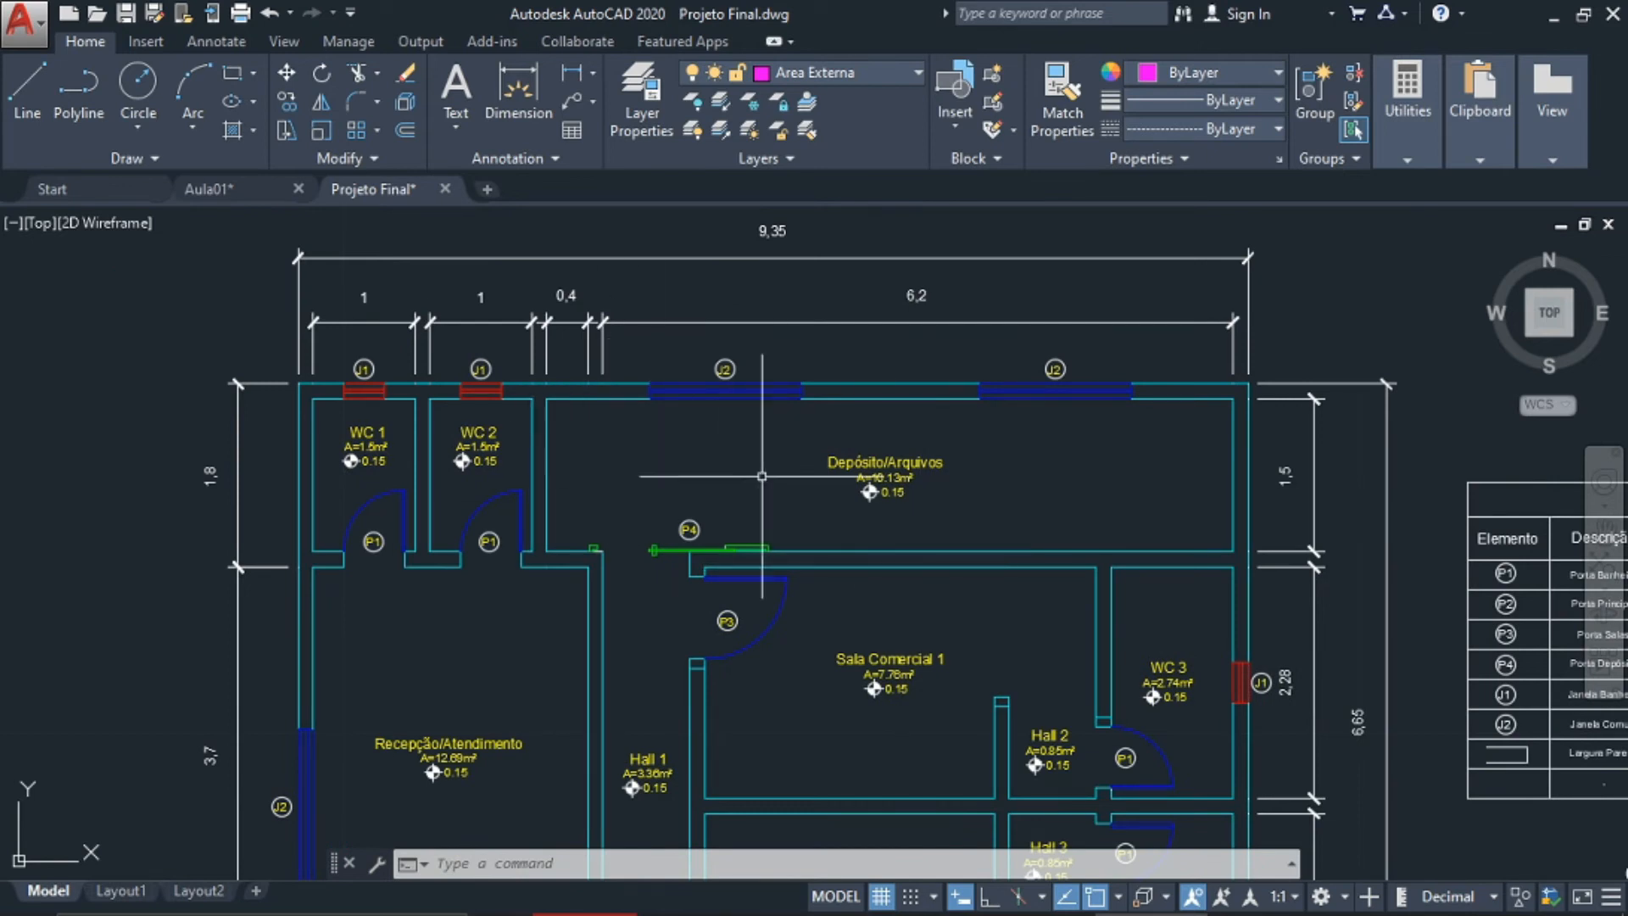
Examine the Croqui Localização sketch below the legend and return to the floor plan
{"action": "middle_click_drag", "start_coordinate": [884, 632], "coordinate": [514, 361]}
{"action": "mouse_move", "coordinate": [805, 678]}
{"action": "middle_mouse_down"}
{"action": "mouse_move", "coordinate": [657, 366]}
{"action": "mouse_move", "coordinate": [661, 318]}
{"action": "mouse_move", "coordinate": [680, 441]}
{"action": "middle_mouse_up"}
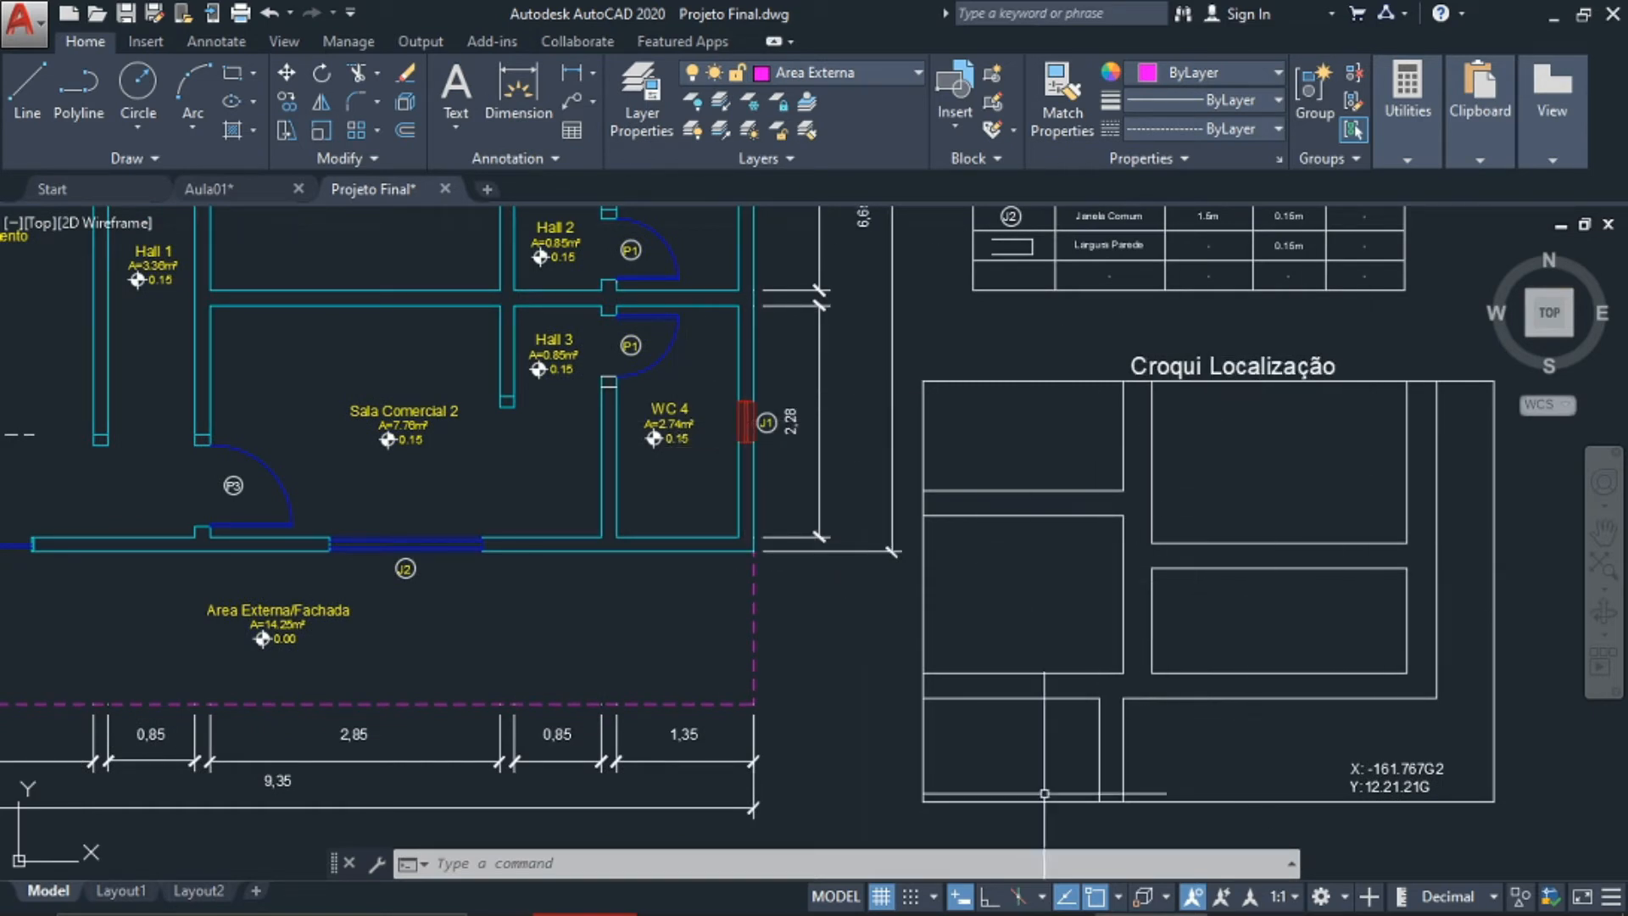
{"action": "scroll", "coordinate": [1168, 700], "scroll_direction": "down", "scroll_amount": 2}
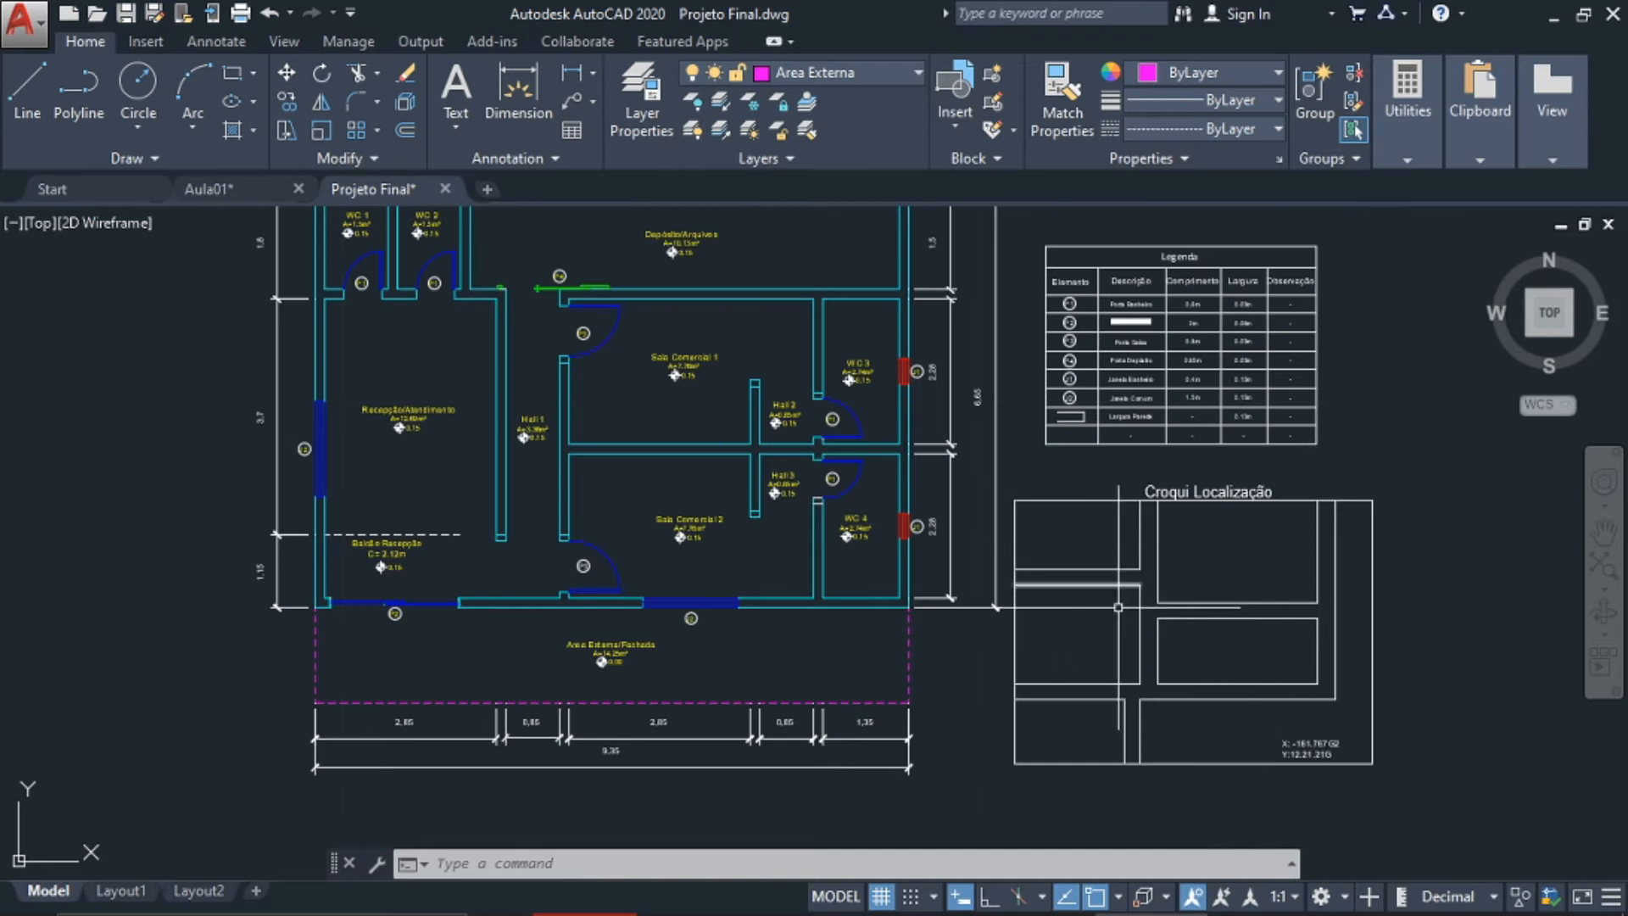
{"action": "scroll", "coordinate": [1153, 603], "scroll_direction": "up", "scroll_amount": 2}
{"action": "middle_click_drag", "start_coordinate": [801, 653], "coordinate": [943, 592]}
{"action": "middle_click_drag", "start_coordinate": [664, 547], "coordinate": [1068, 864]}
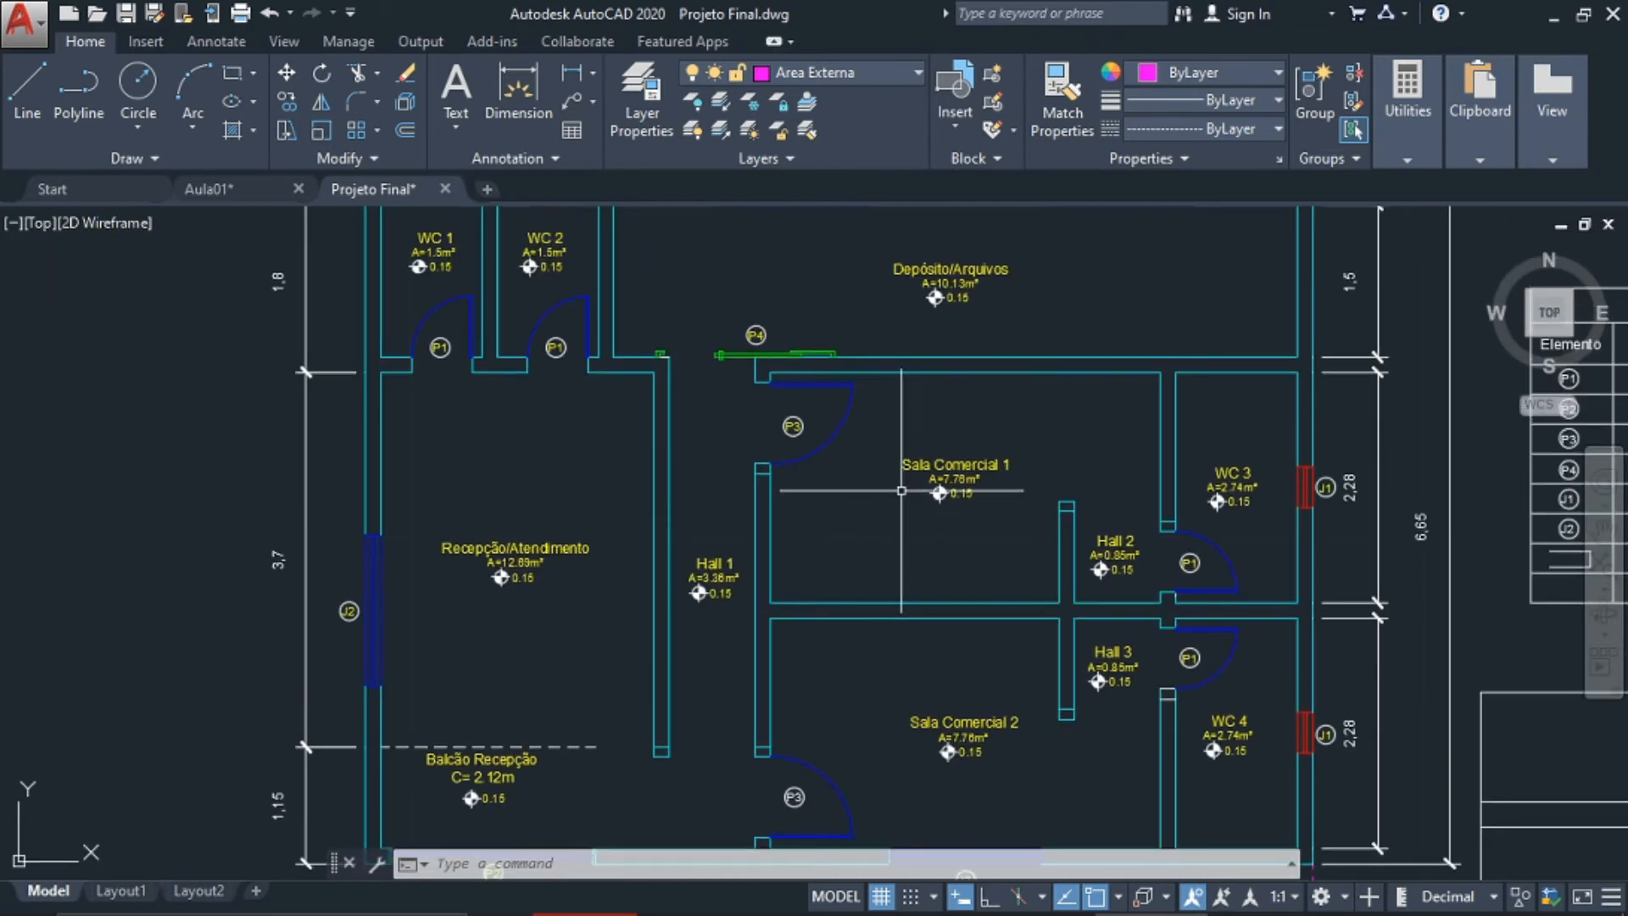
{"action": "middle_click_drag", "start_coordinate": [906, 352], "coordinate": [913, 412]}
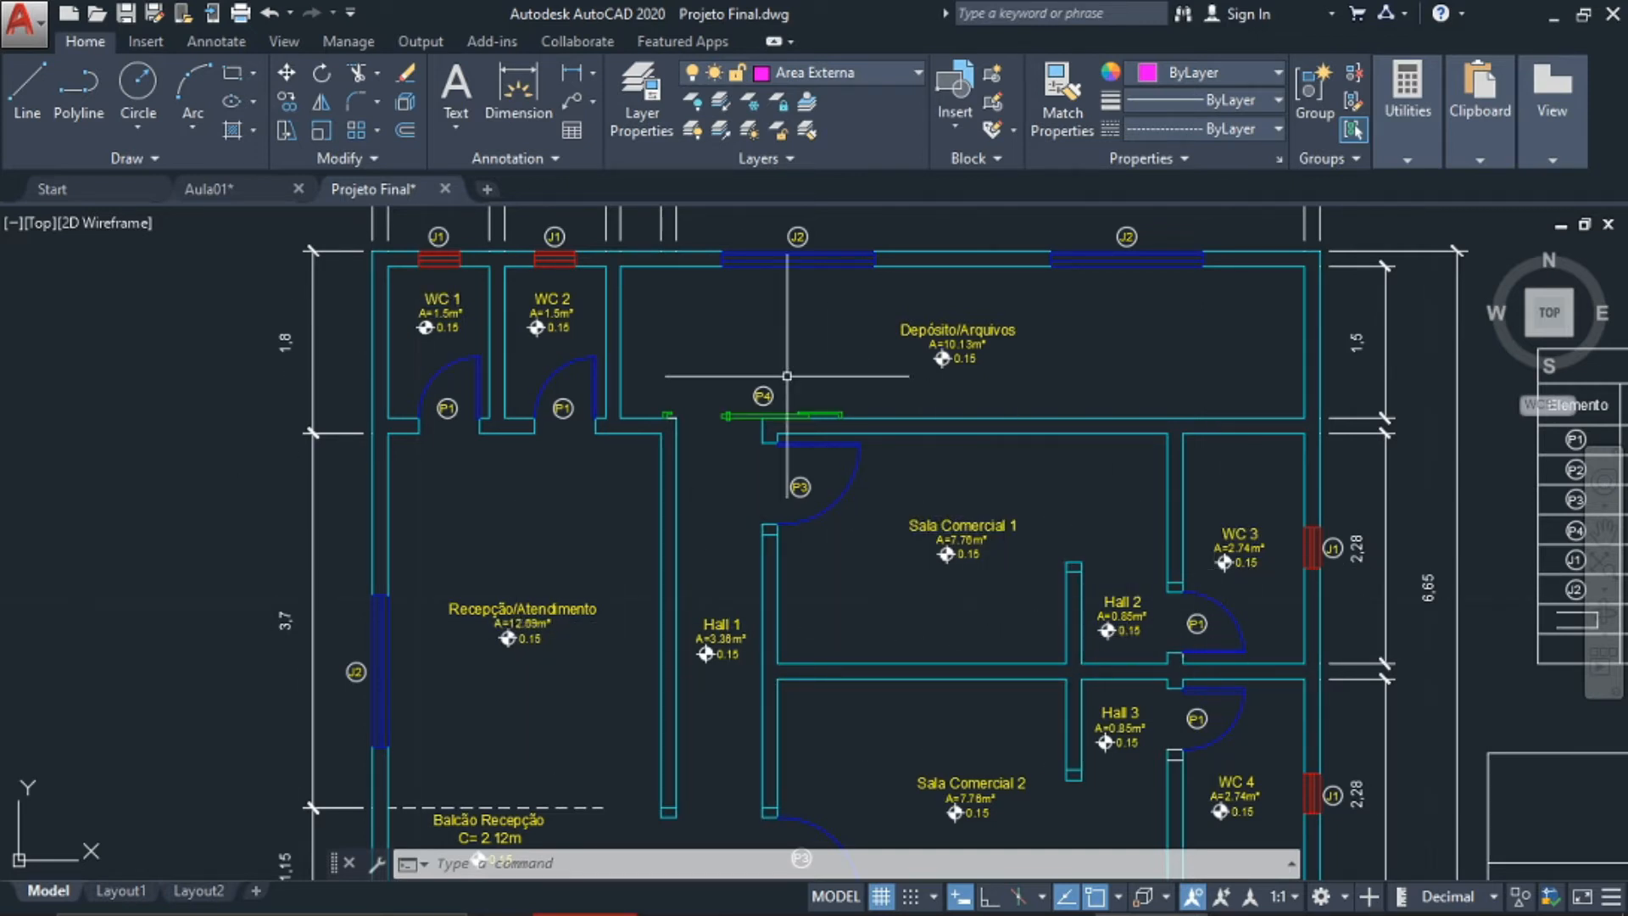
Turn the texto layer off and back on to demonstrate its effect on the plan's labels
{"action": "left_click", "coordinate": [863, 73]}
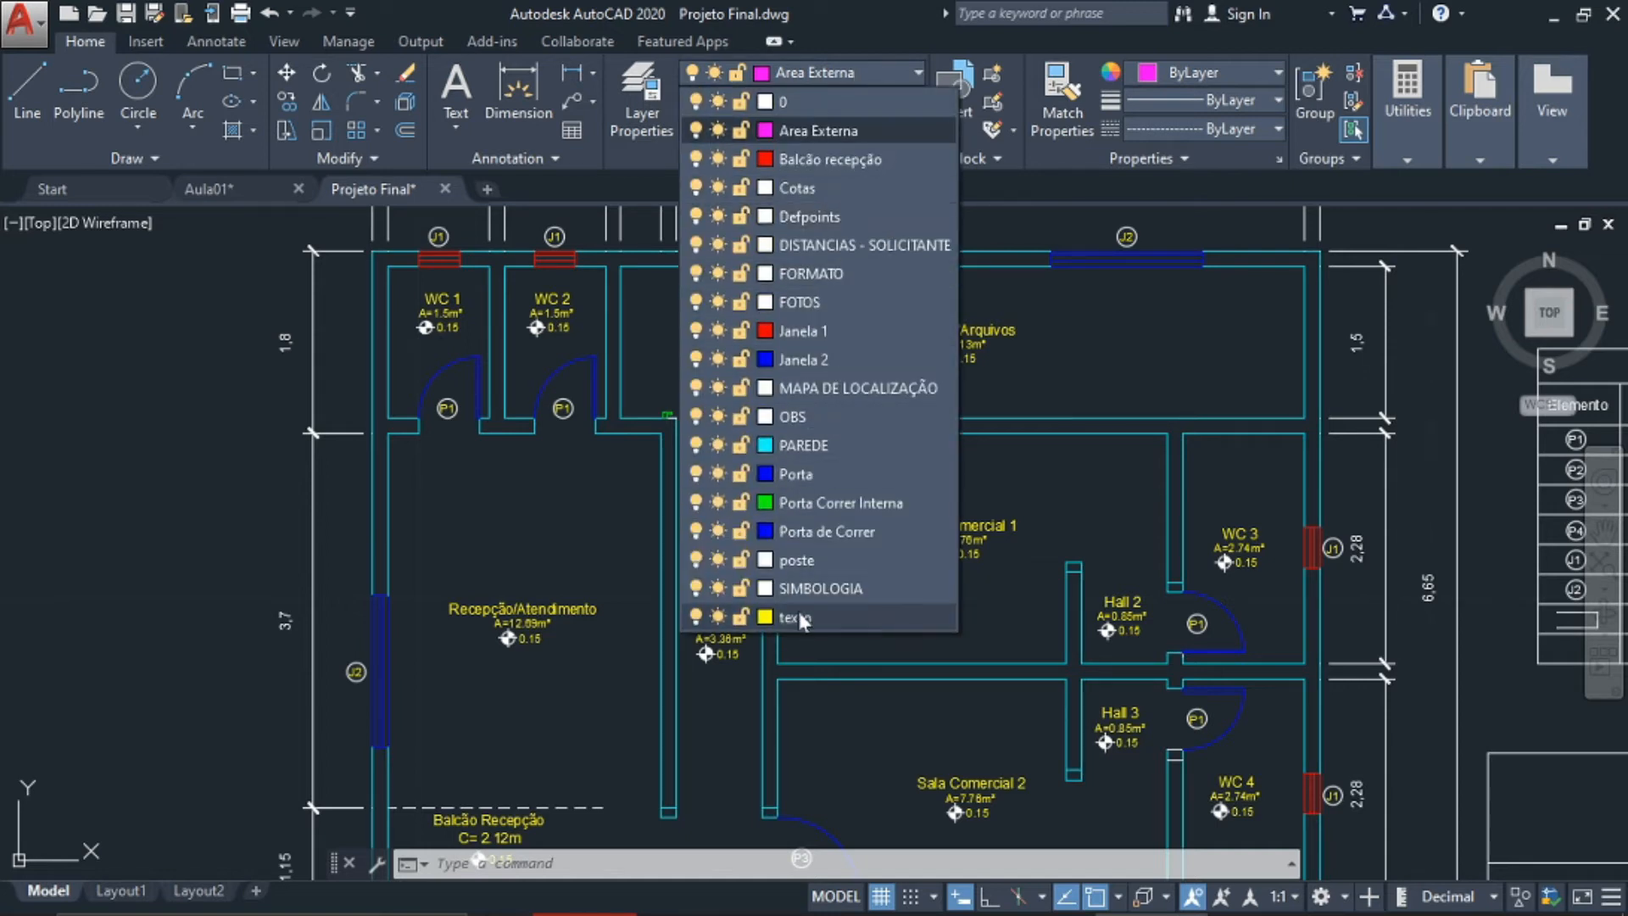
{"action": "left_click", "coordinate": [695, 616]}
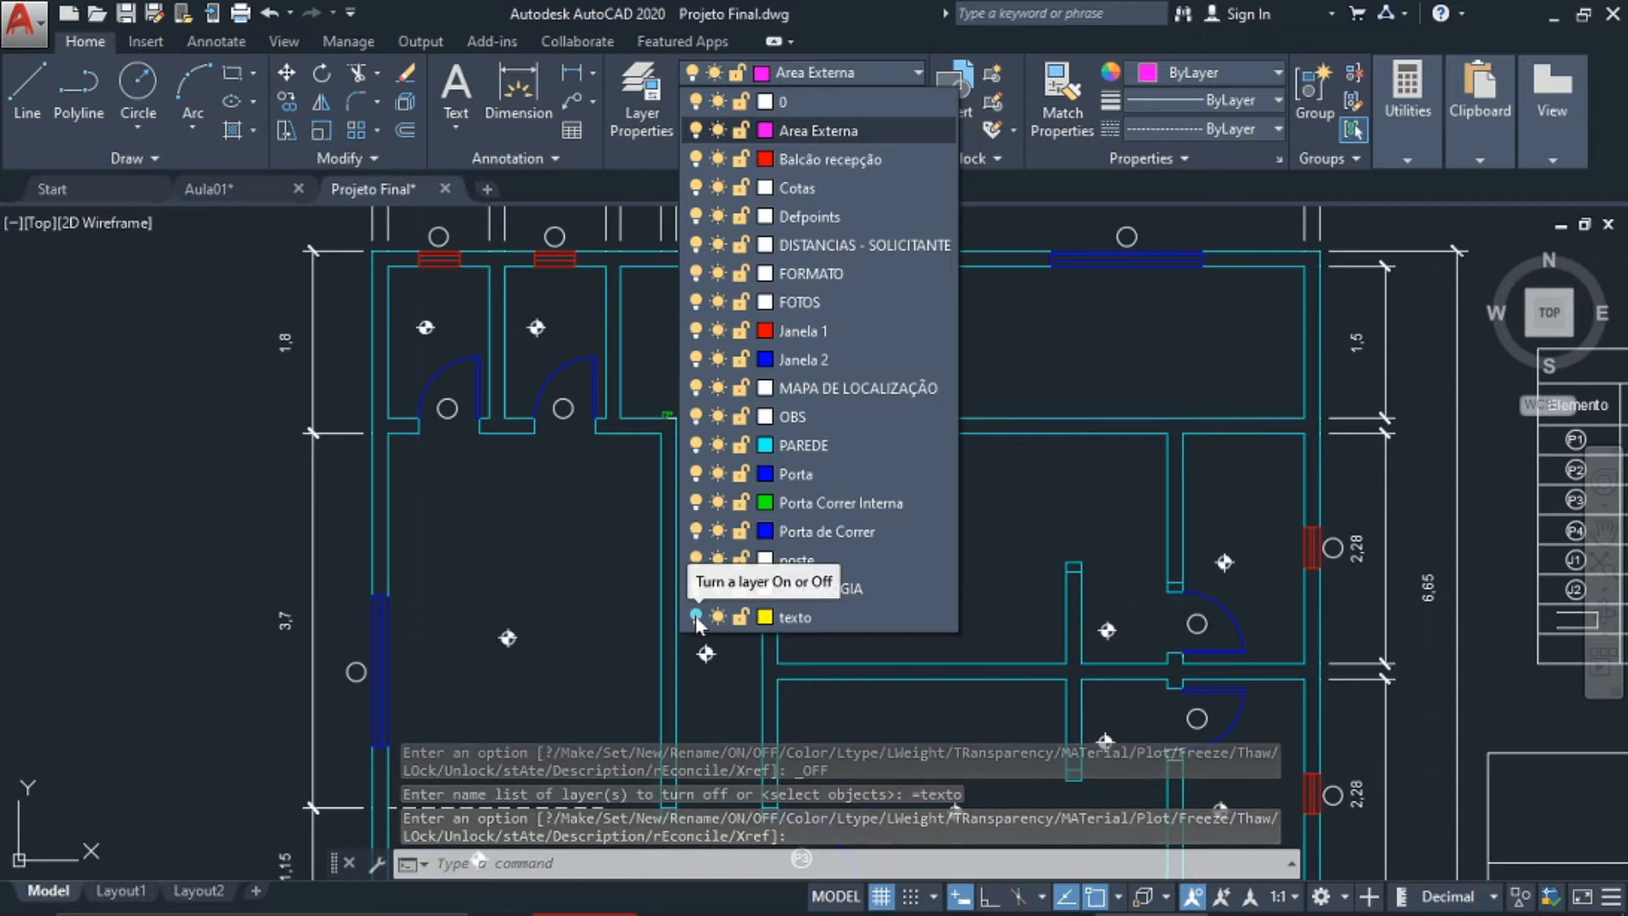
{"action": "left_click", "coordinate": [695, 616]}
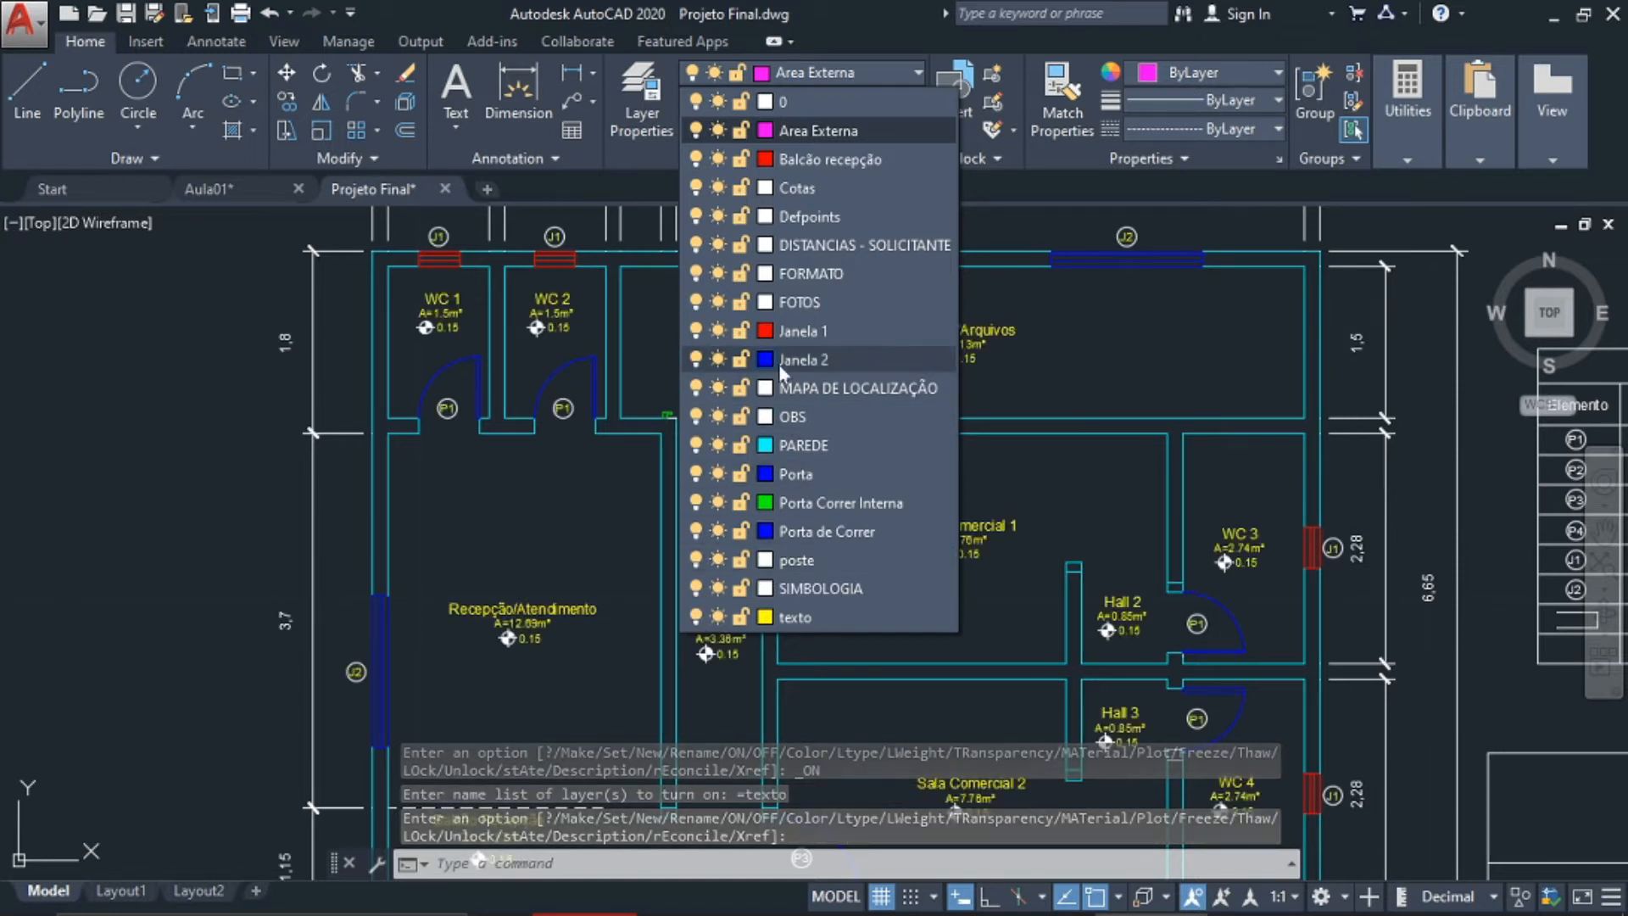
Turn the Janela 2 layer off, inspect the J2 window openings around the plan, and turn the layer back on
{"action": "left_click", "coordinate": [695, 360]}
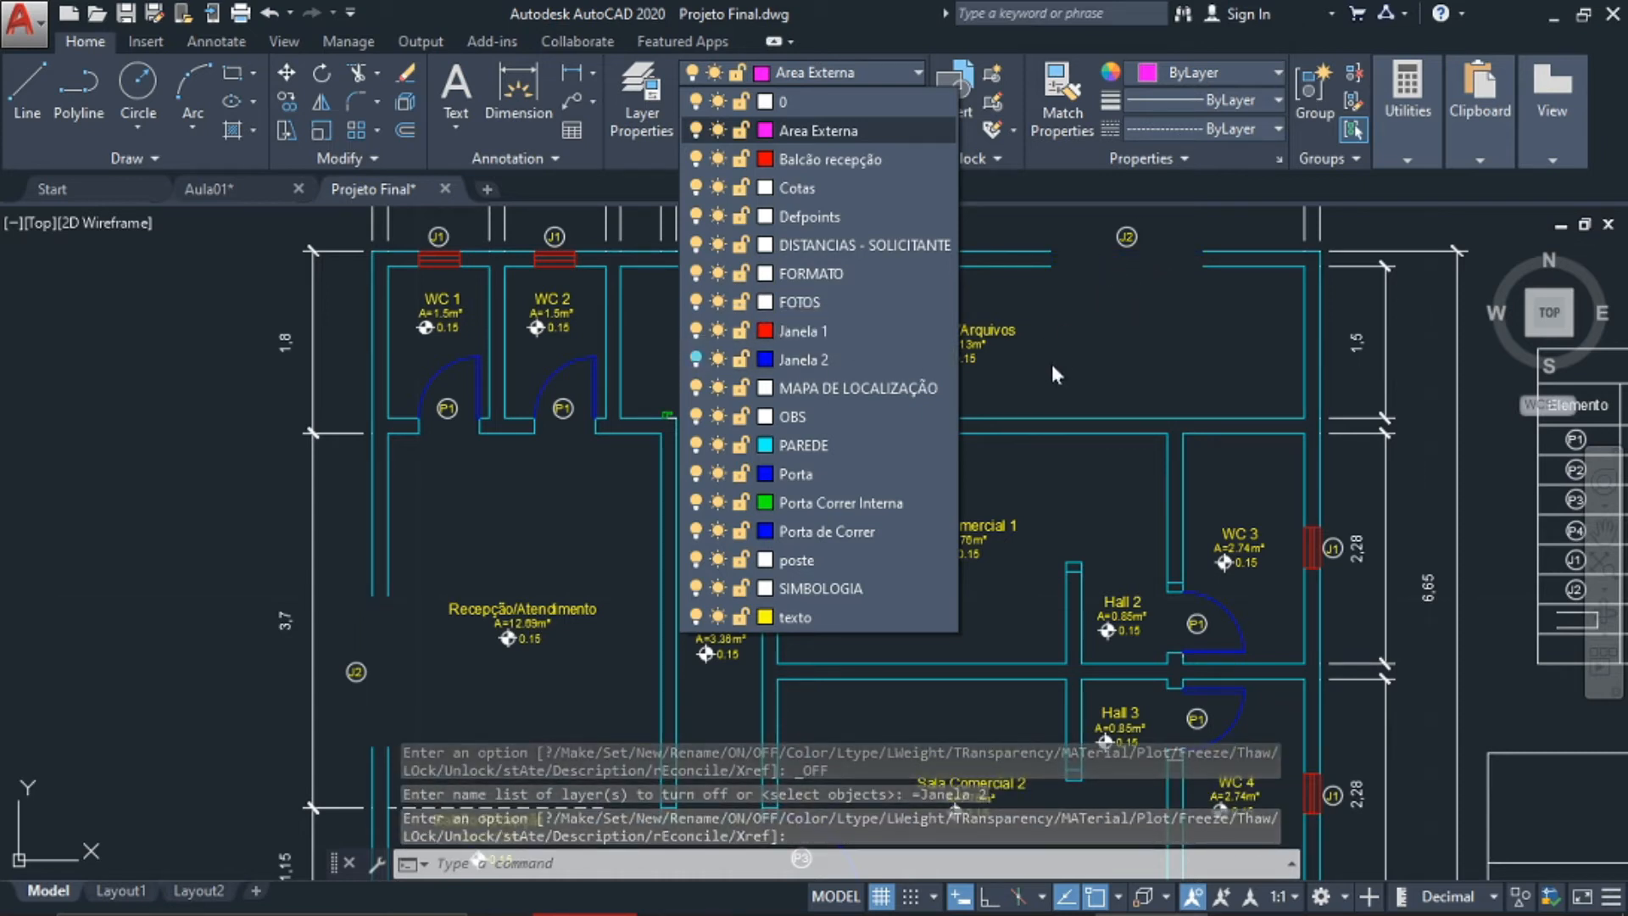
{"action": "left_click", "coordinate": [1315, 678]}
{"action": "middle_click_drag", "start_coordinate": [1086, 836], "coordinate": [1104, 692]}
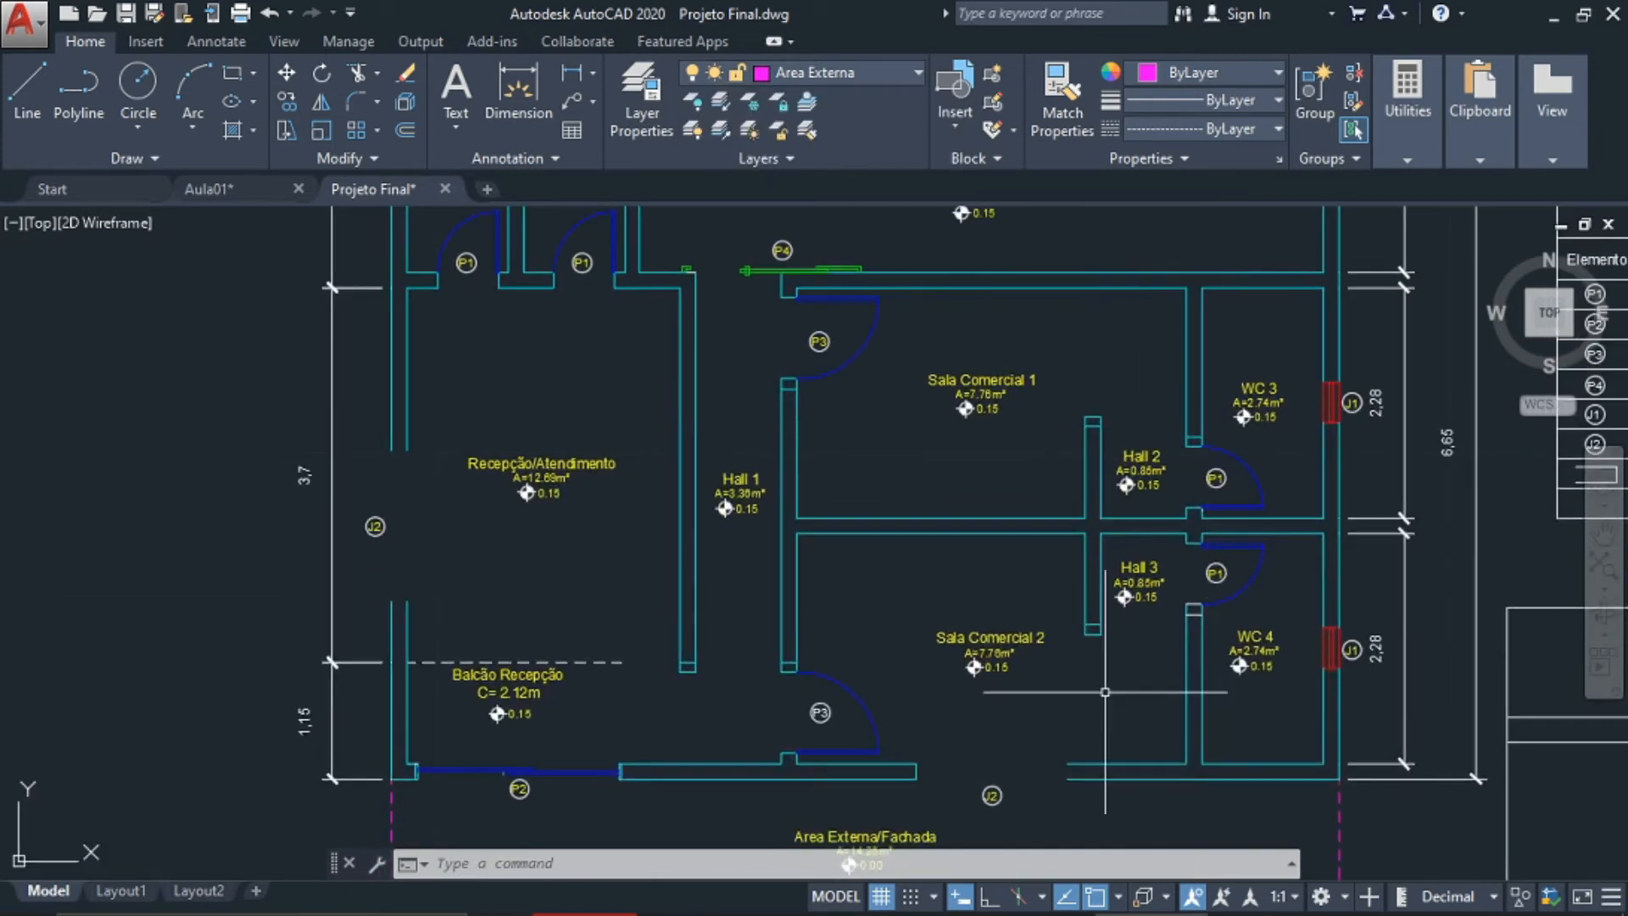
{"action": "middle_click_drag", "start_coordinate": [1077, 331], "coordinate": [1141, 605]}
{"action": "left_click", "coordinate": [882, 76]}
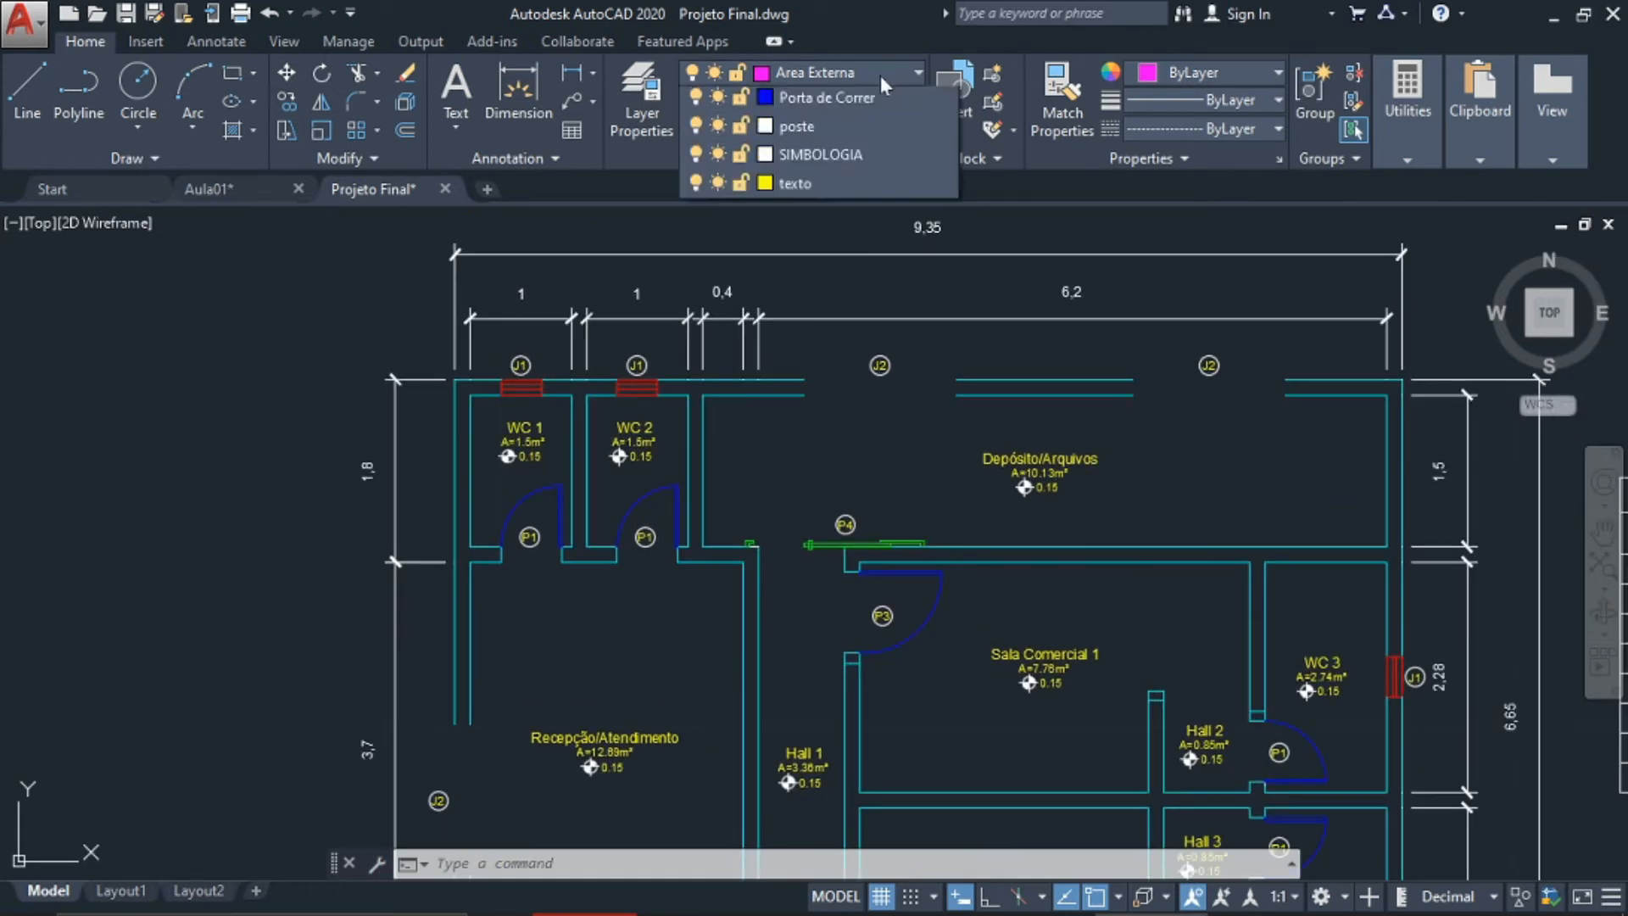
{"action": "left_click", "coordinate": [697, 360]}
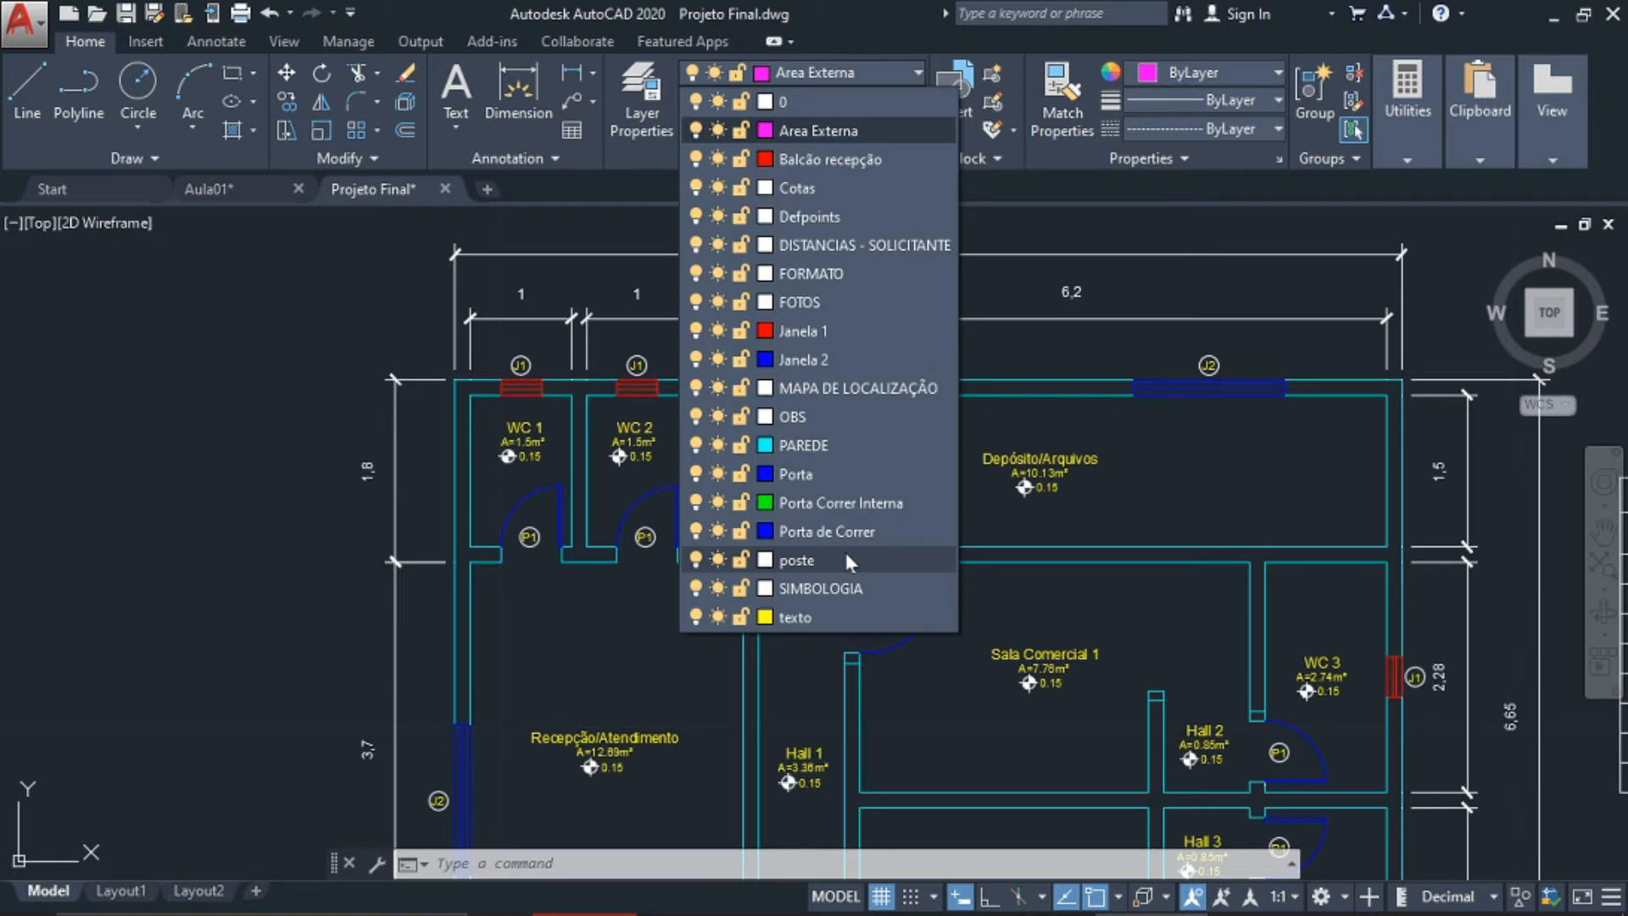
Examine the repeated doors and windows around WC 1, WC 2 and Sala Comercial 1
{"action": "left_click", "coordinate": [642, 97]}
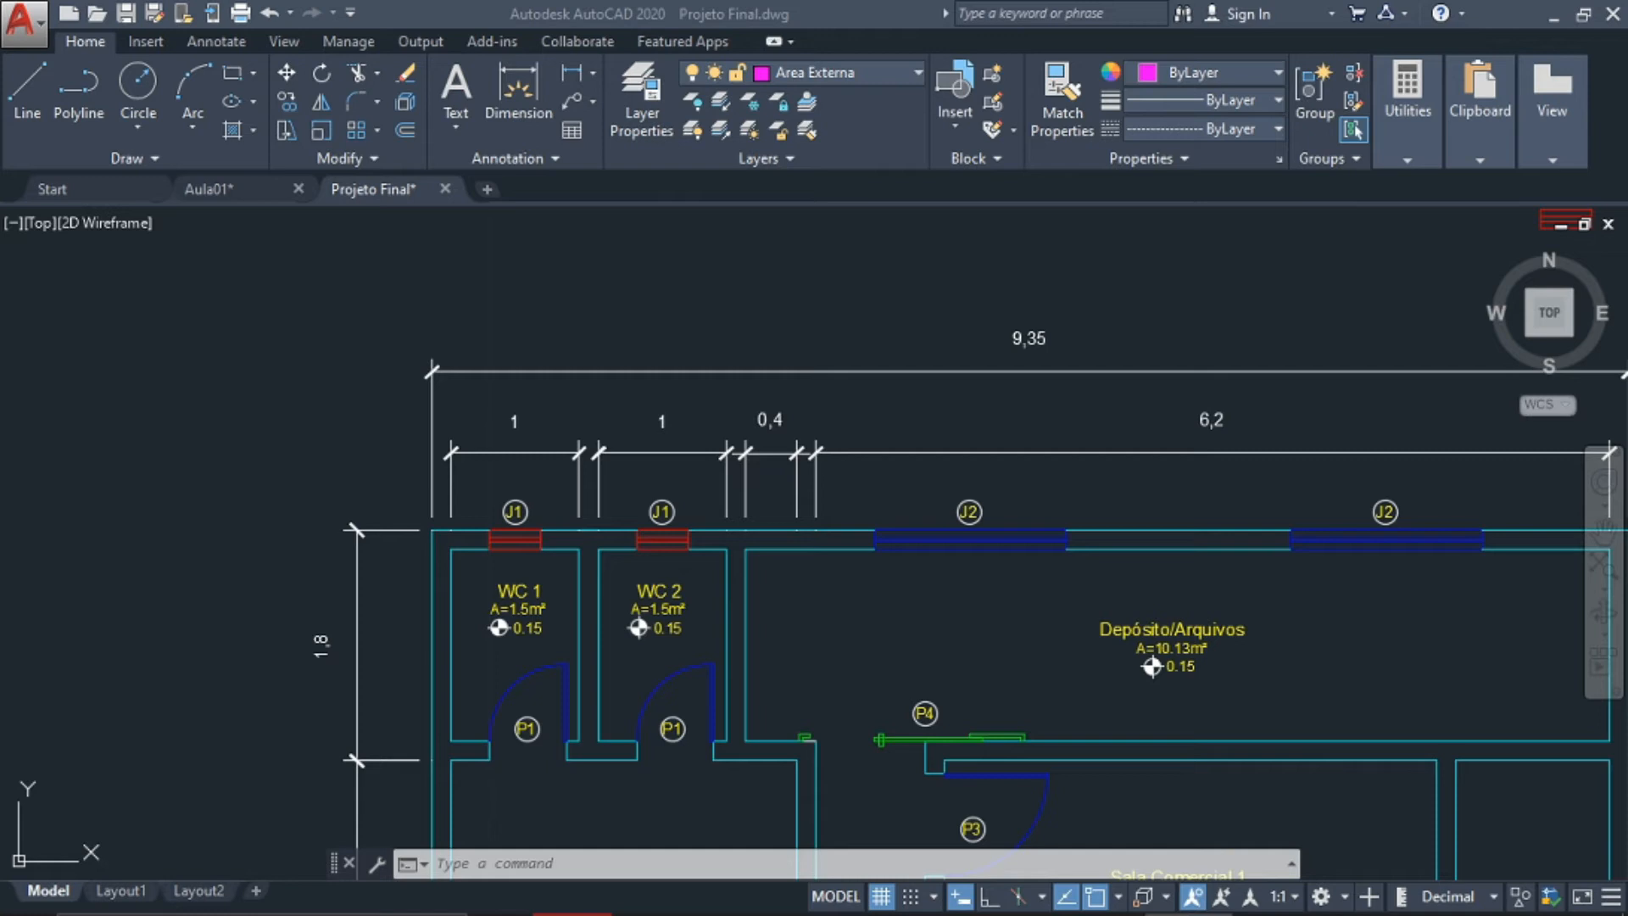
{"action": "scroll", "coordinate": [938, 673], "scroll_direction": "down", "scroll_amount": 2}
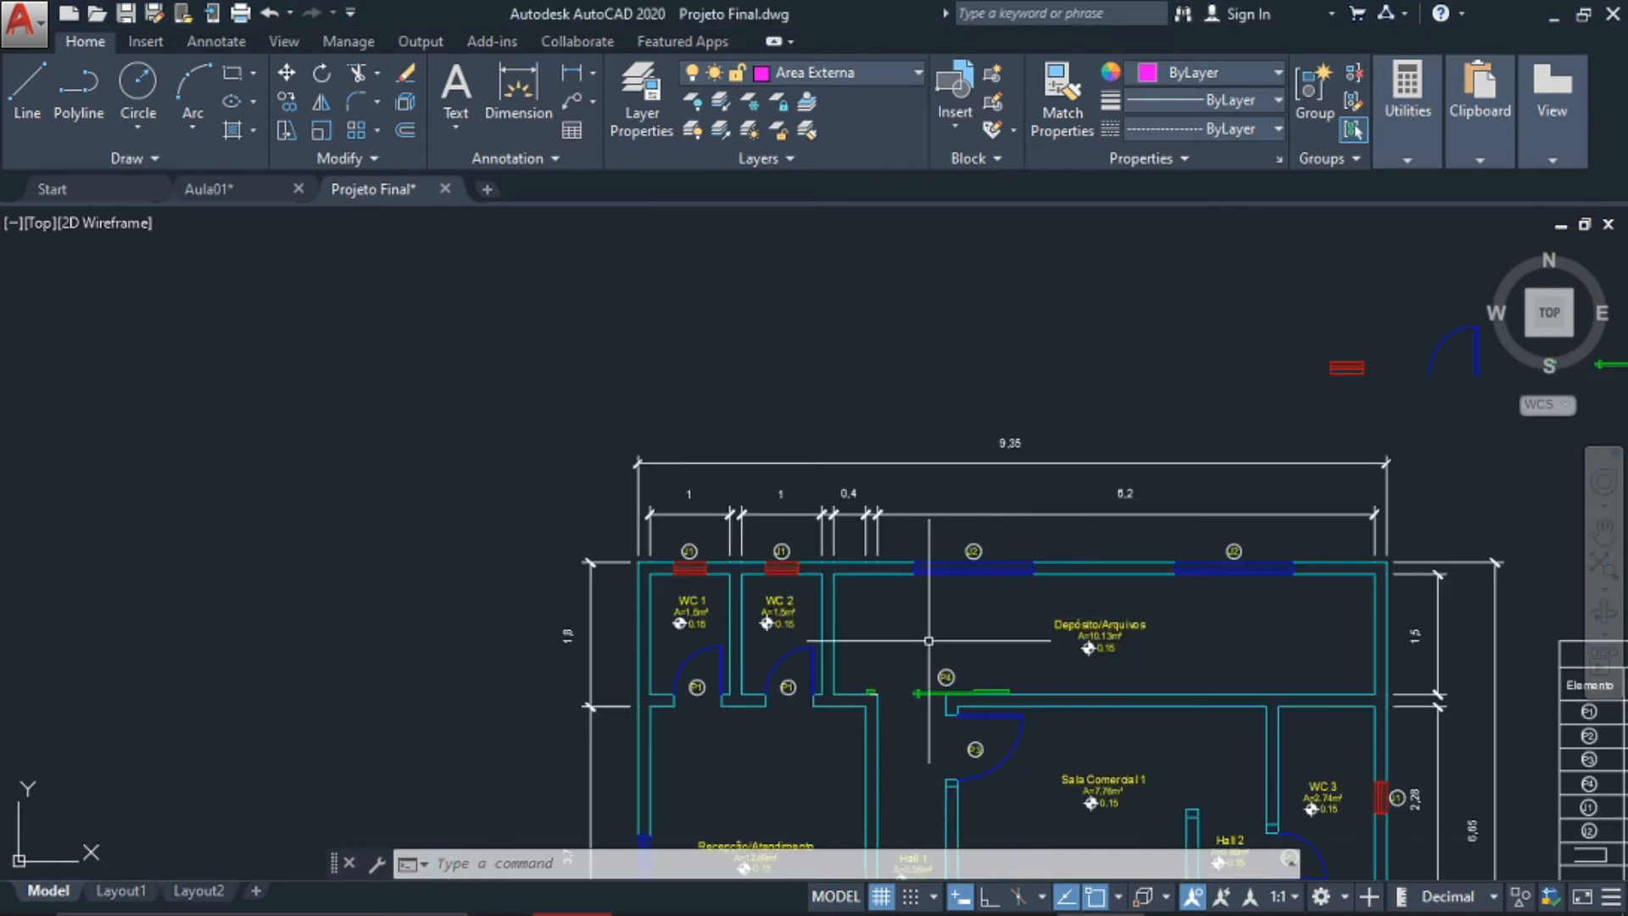
{"action": "scroll", "coordinate": [960, 505], "scroll_direction": "up", "scroll_amount": 2}
{"action": "middle_click_drag", "start_coordinate": [921, 674], "coordinate": [928, 598]}
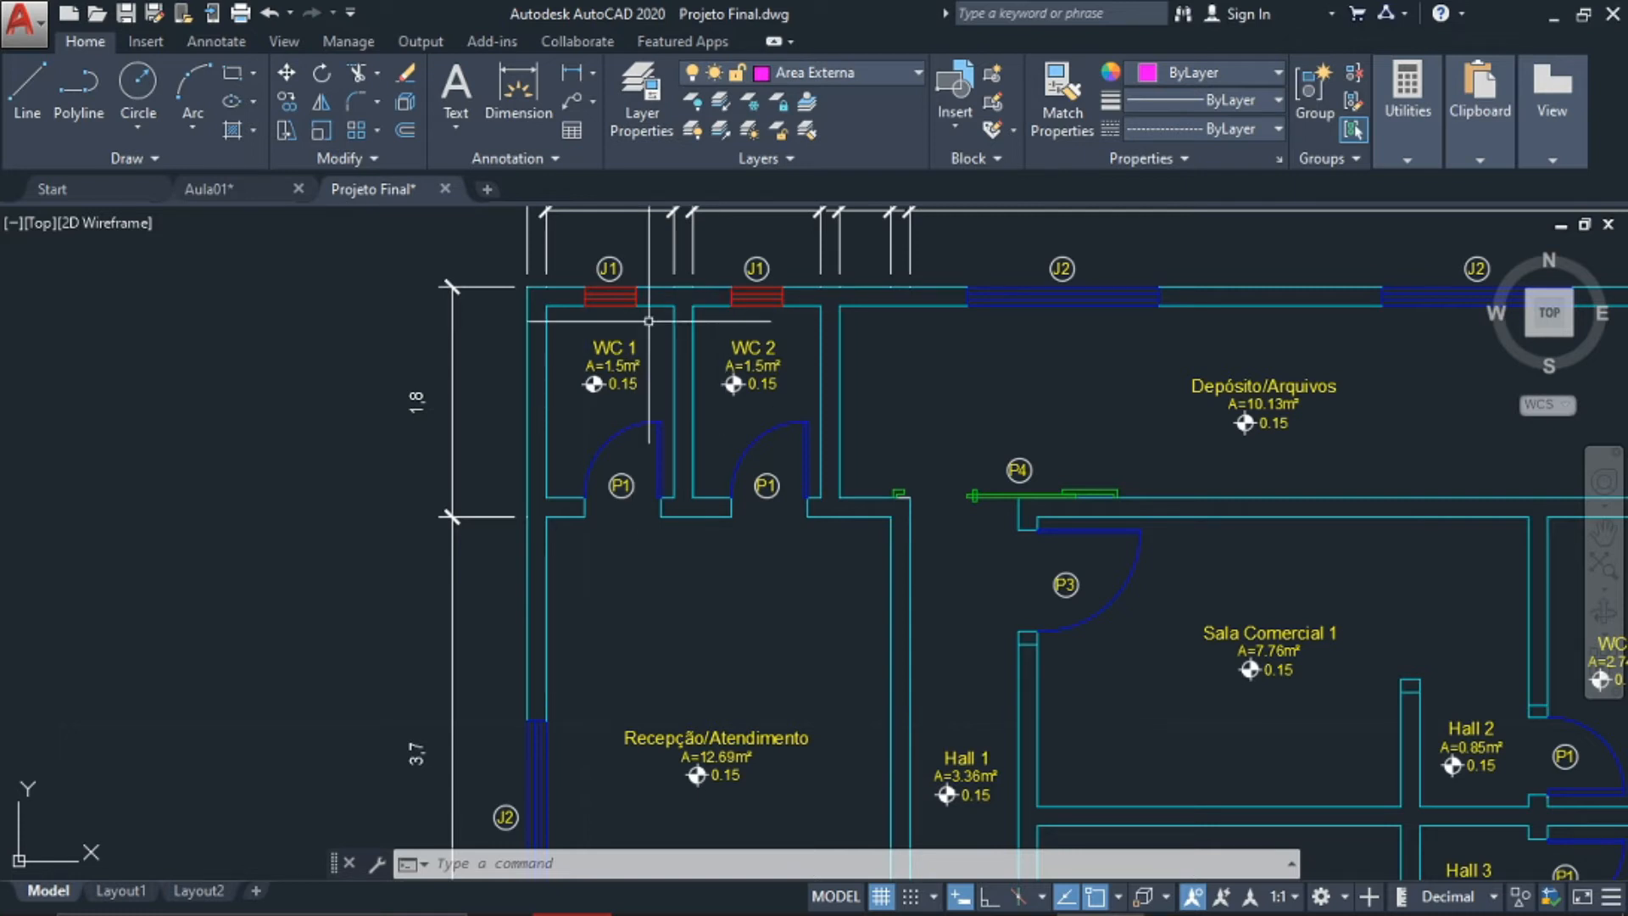
{"action": "middle_click_drag", "start_coordinate": [1213, 742], "coordinate": [1073, 618]}
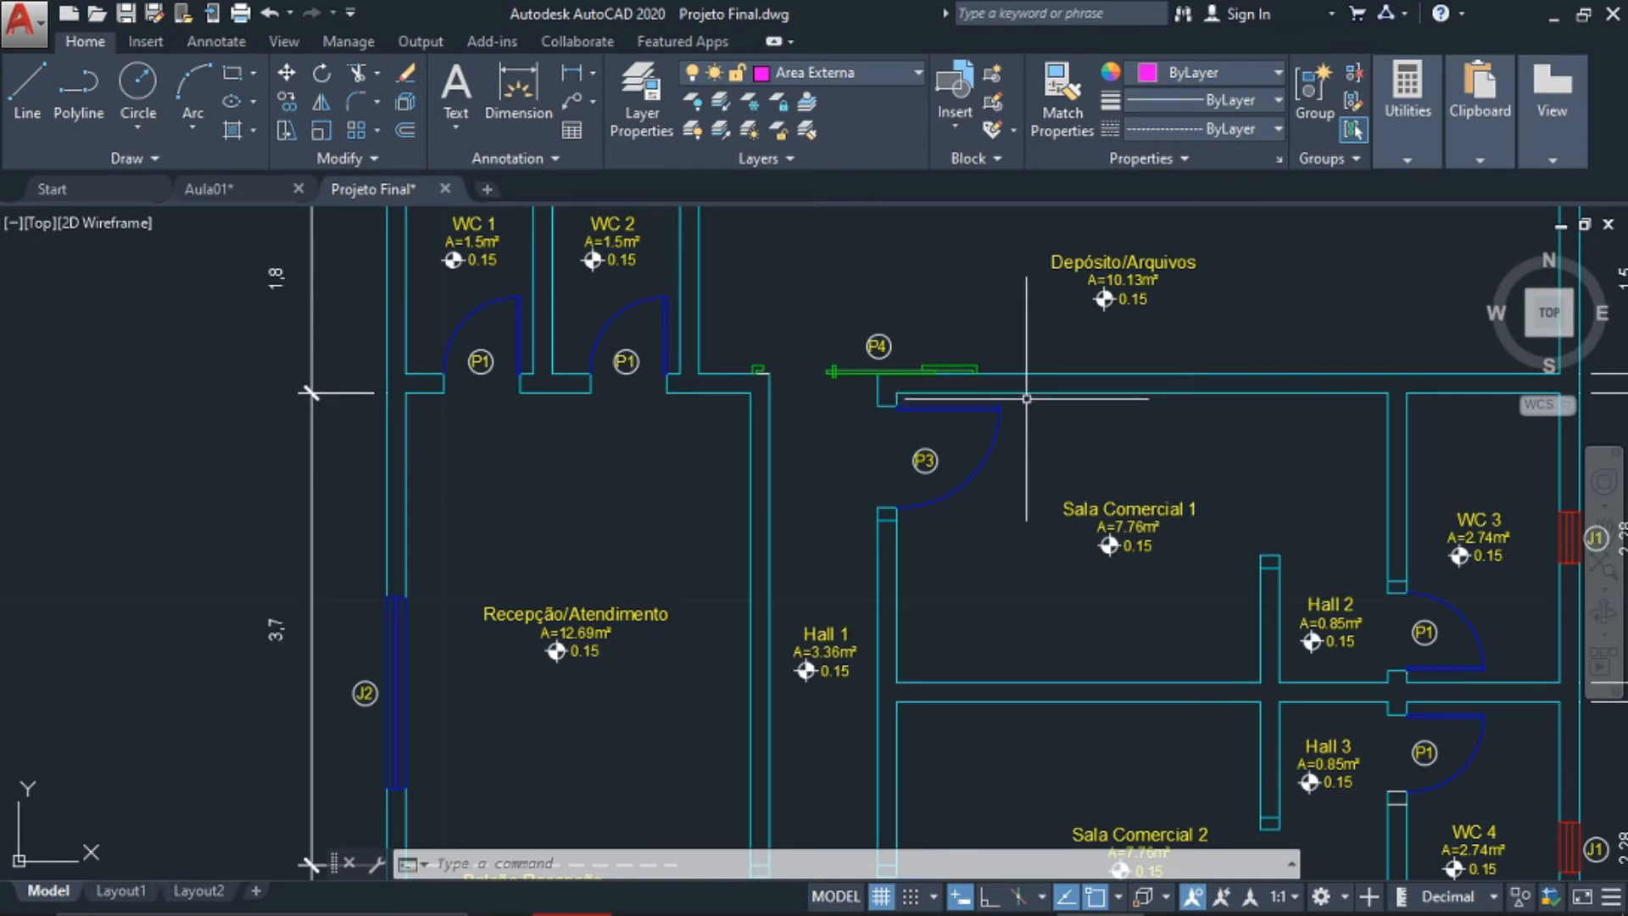
Start a Write Block with the red window symbol's lines as its source objects
{"action": "middle_click_drag", "start_coordinate": [1189, 289], "coordinate": [1194, 473]}
{"action": "middle_click_drag", "start_coordinate": [1310, 302], "coordinate": [802, 659]}
{"action": "middle_click_drag", "start_coordinate": [1136, 499], "coordinate": [910, 578]}
{"action": "scroll", "coordinate": [1145, 438], "scroll_direction": "up", "scroll_amount": 2}
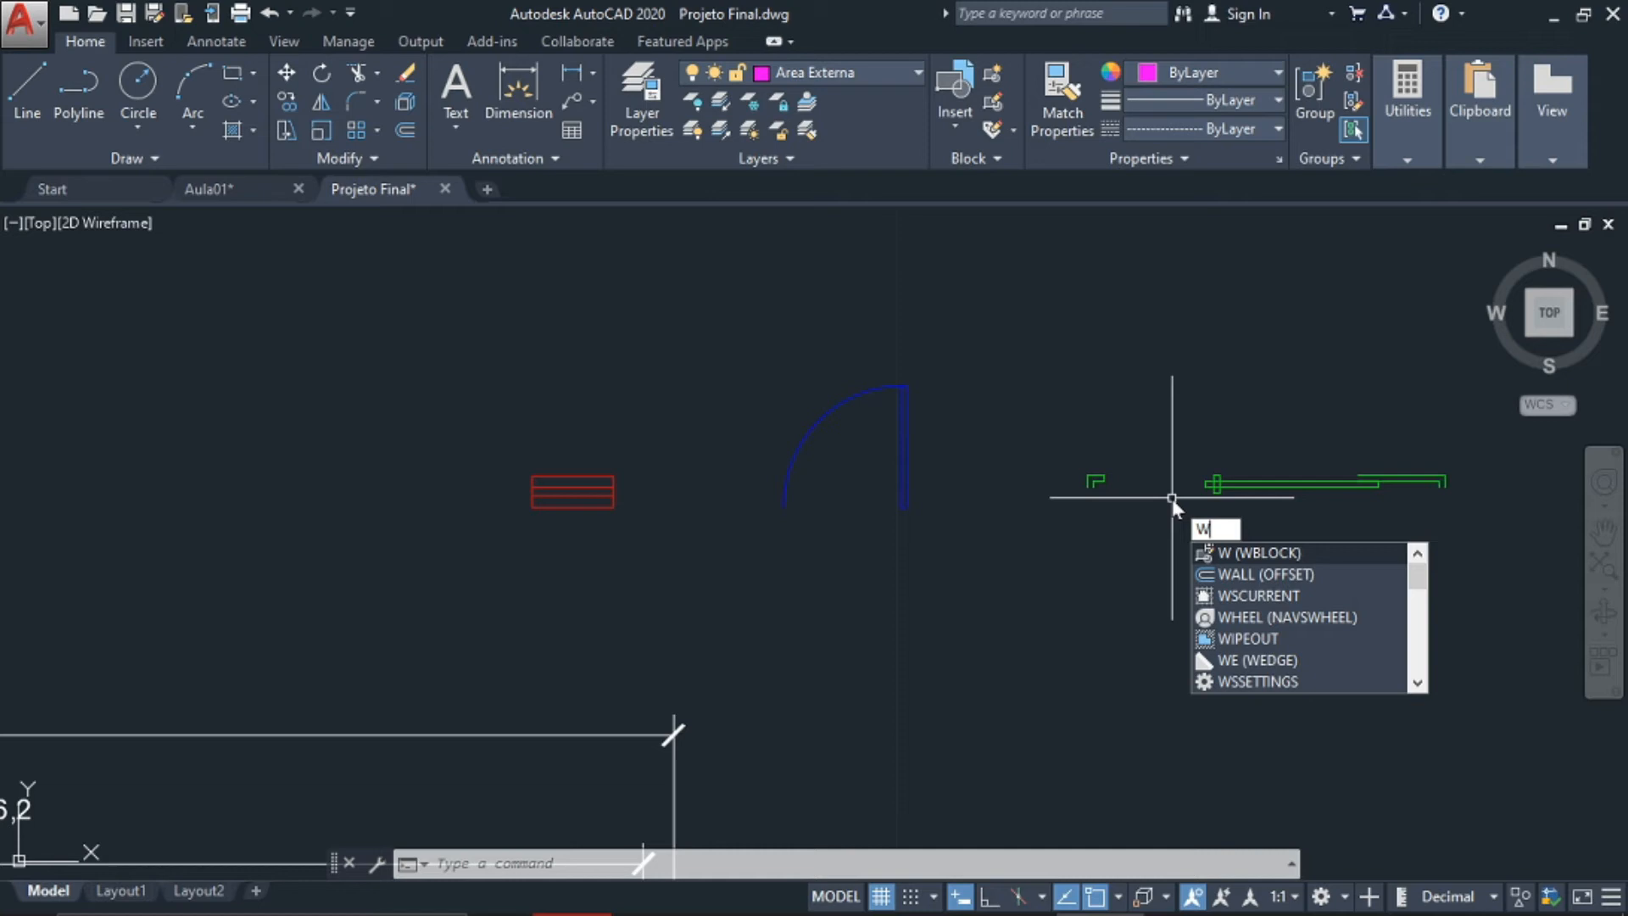
{"action": "key", "text": "Return"}
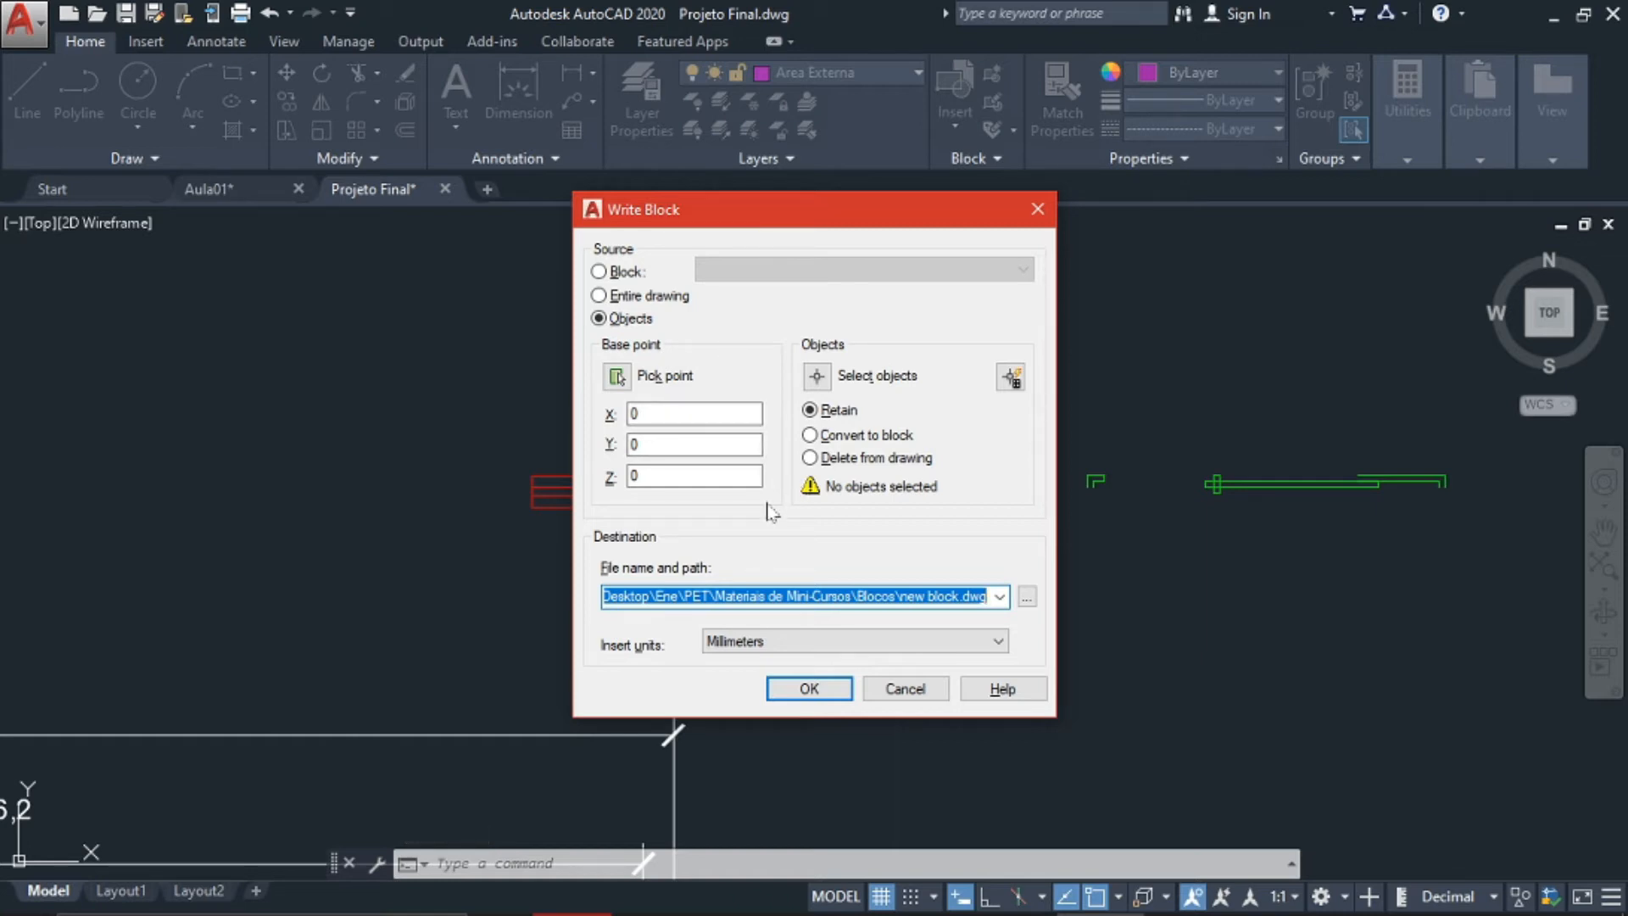
{"action": "left_click", "coordinate": [817, 376]}
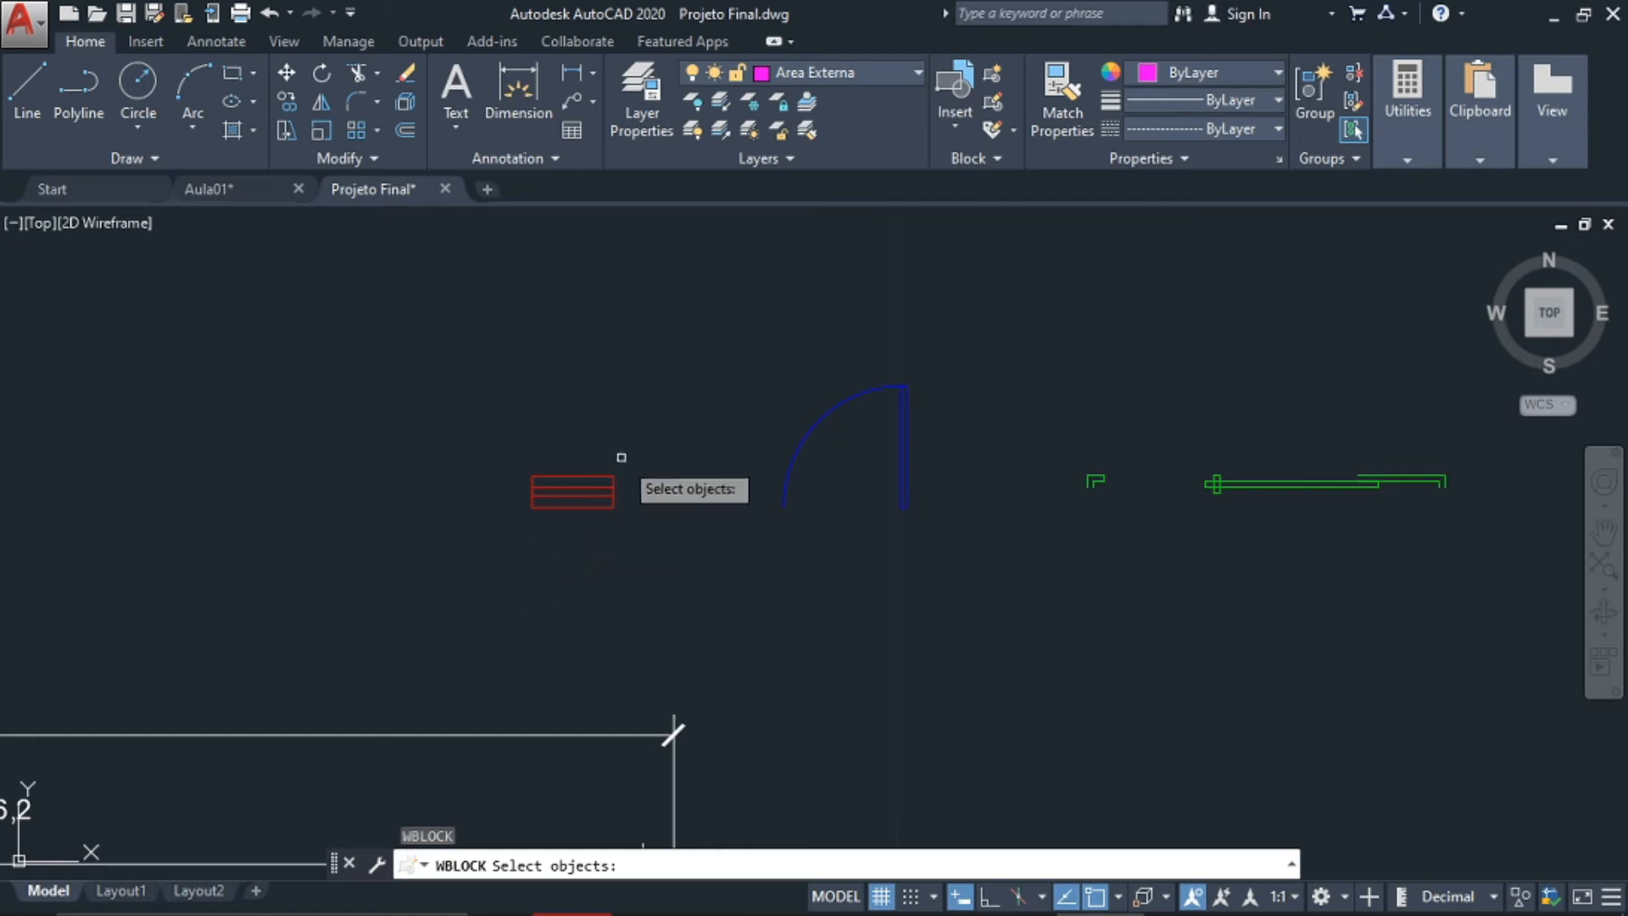
{"action": "left_click", "coordinate": [640, 420]}
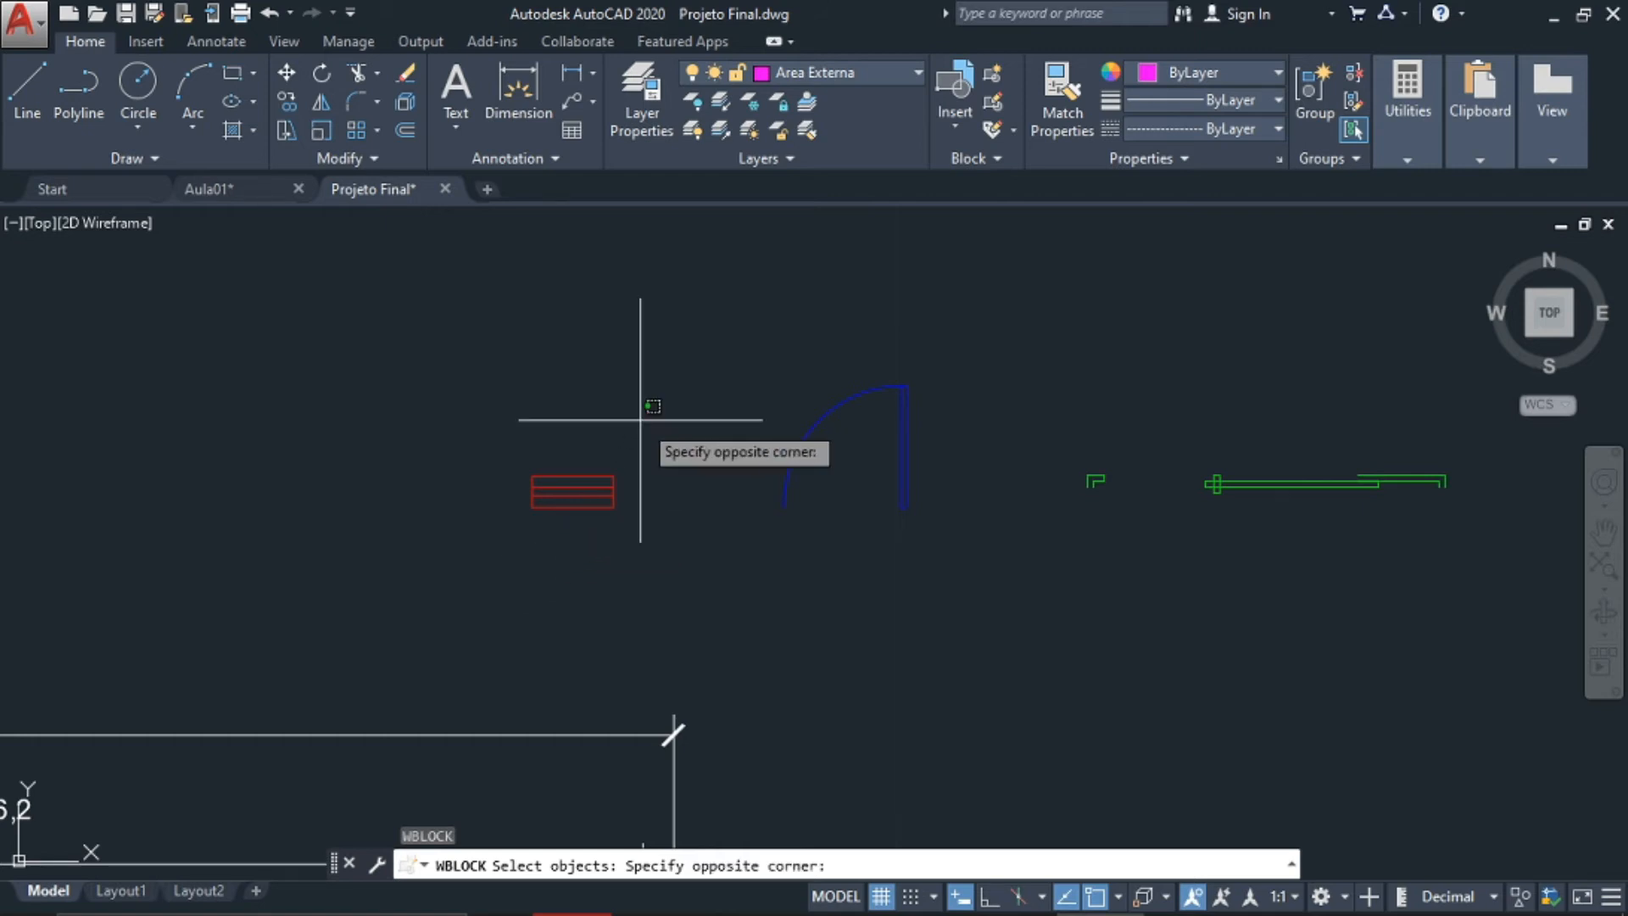
{"action": "left_click", "coordinate": [479, 573]}
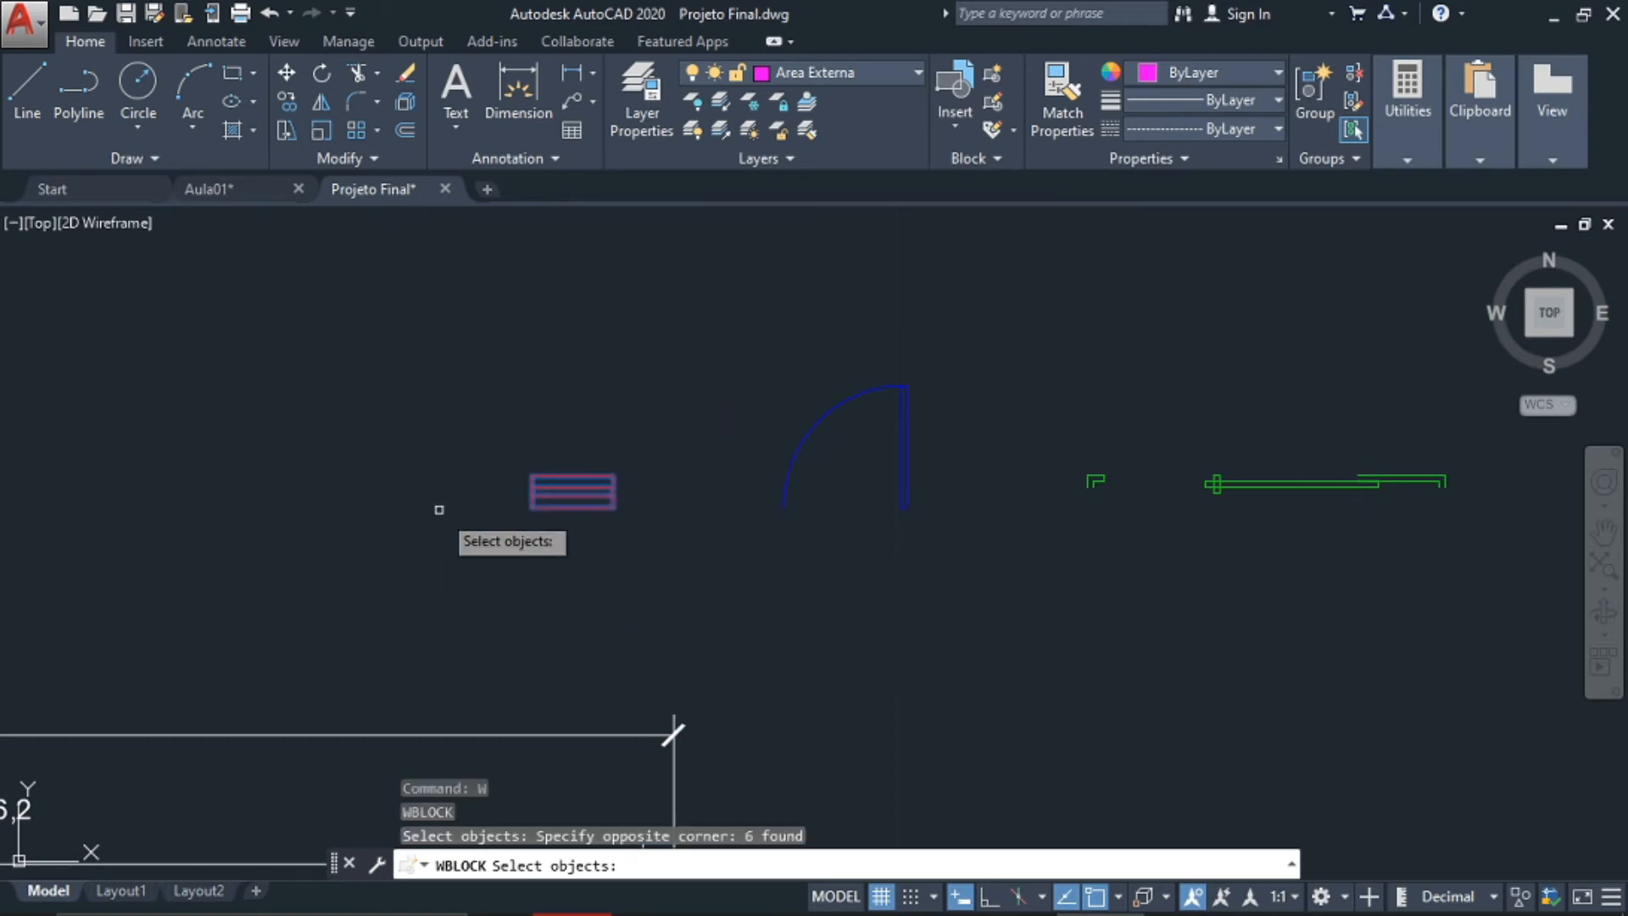
{"action": "scroll", "coordinate": [551, 492], "scroll_direction": "up", "scroll_amount": 4}
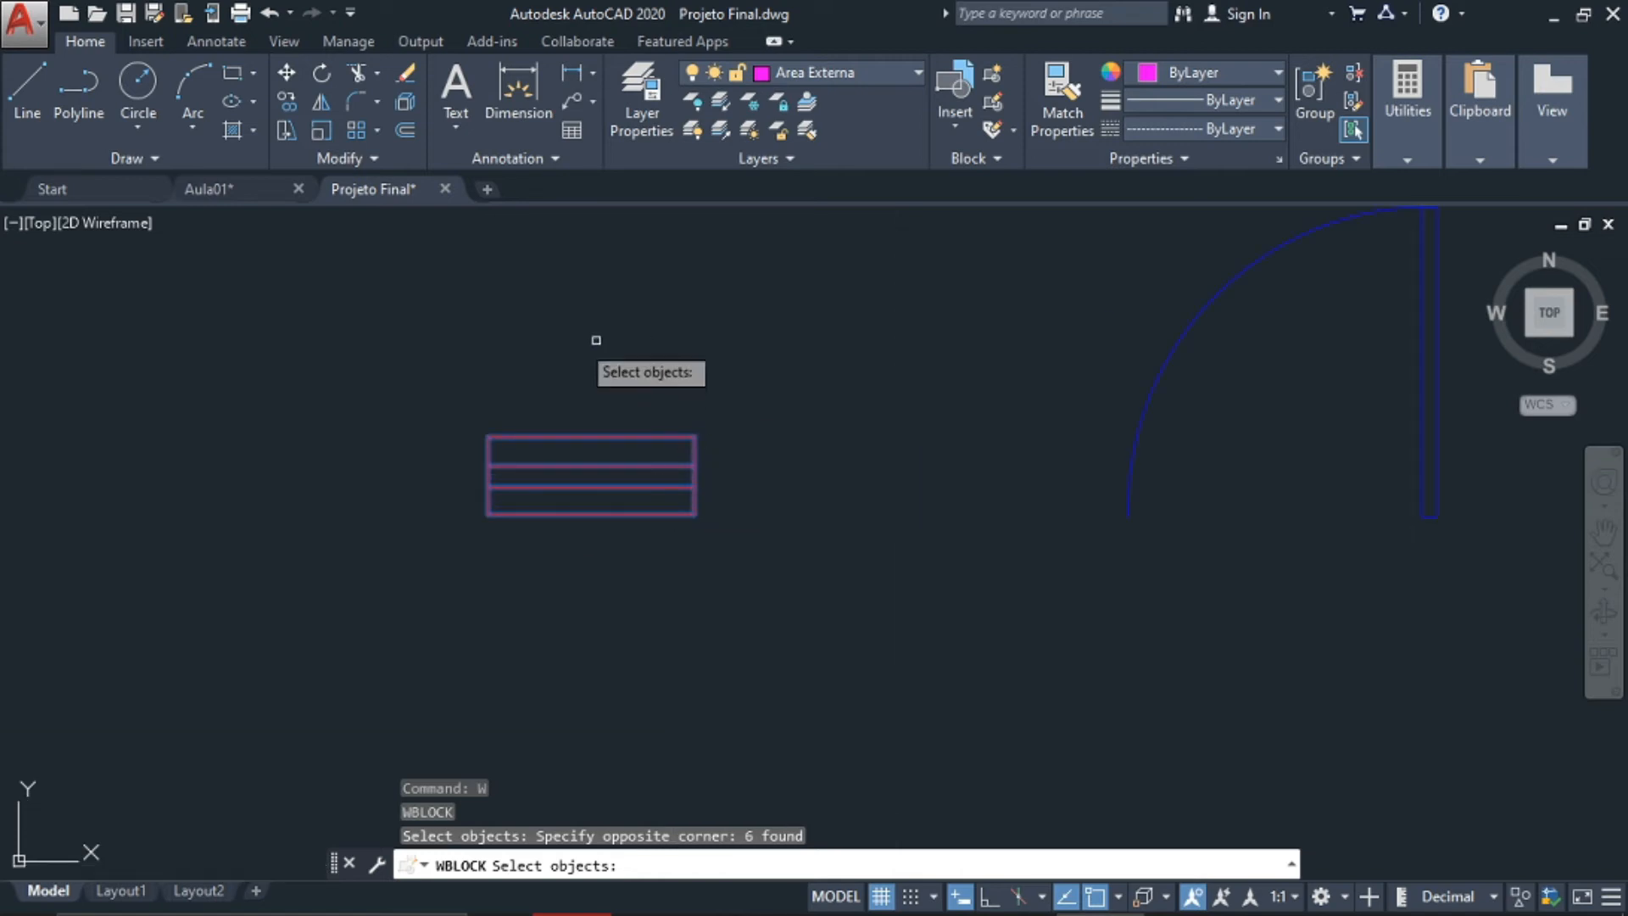
{"action": "scroll", "coordinate": [446, 506], "scroll_direction": "down", "scroll_amount": 2}
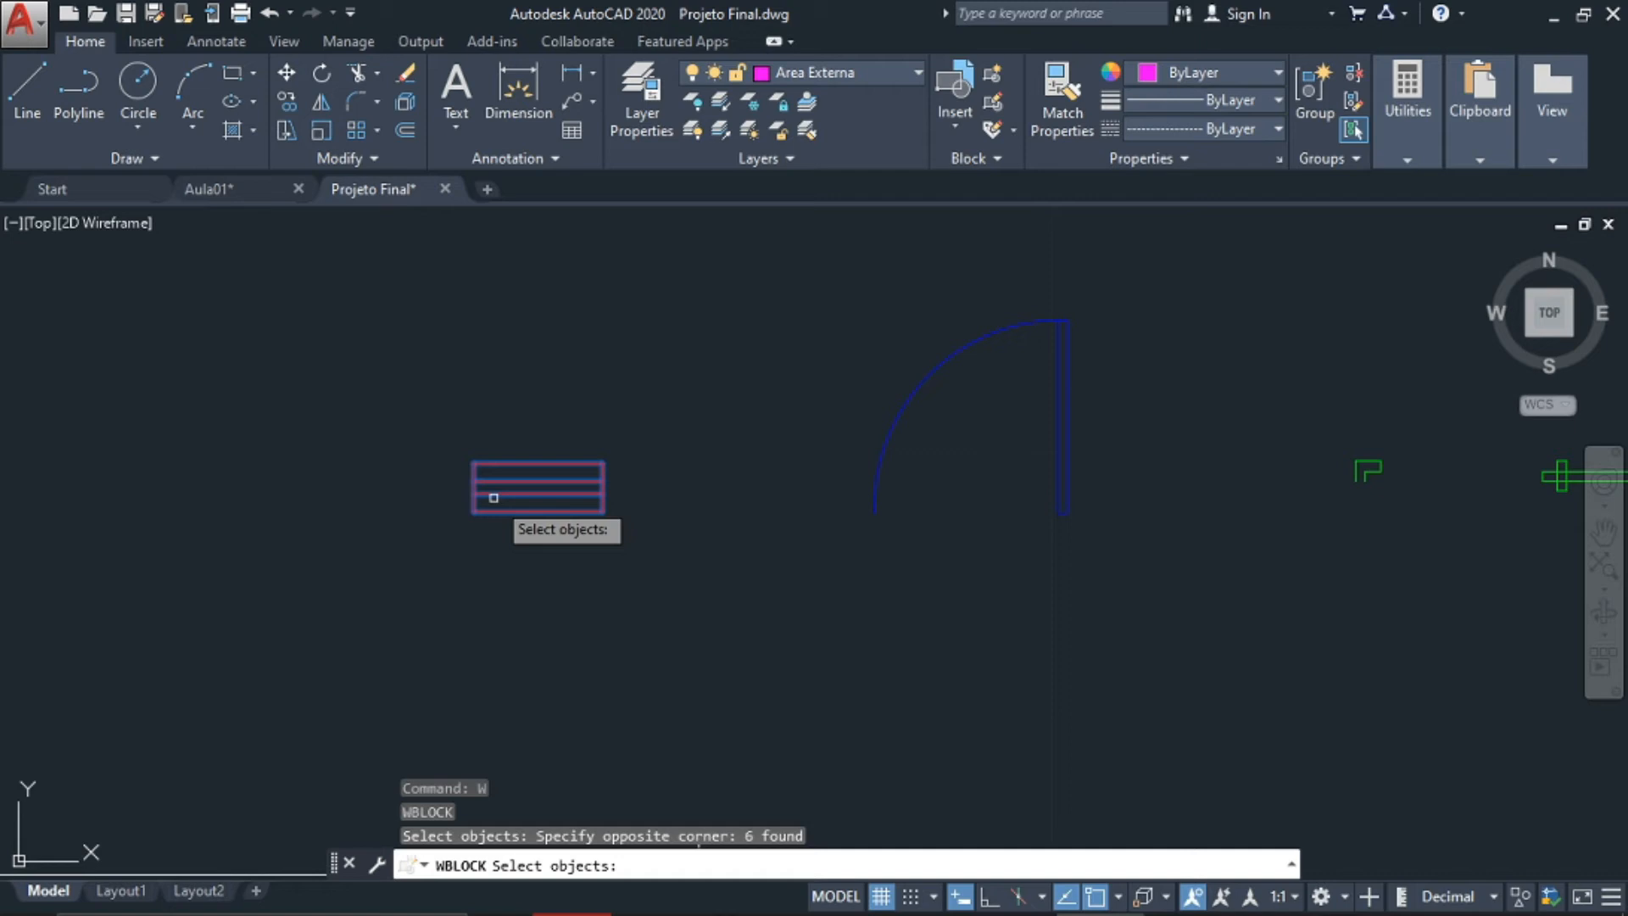
{"action": "key", "text": "Return"}
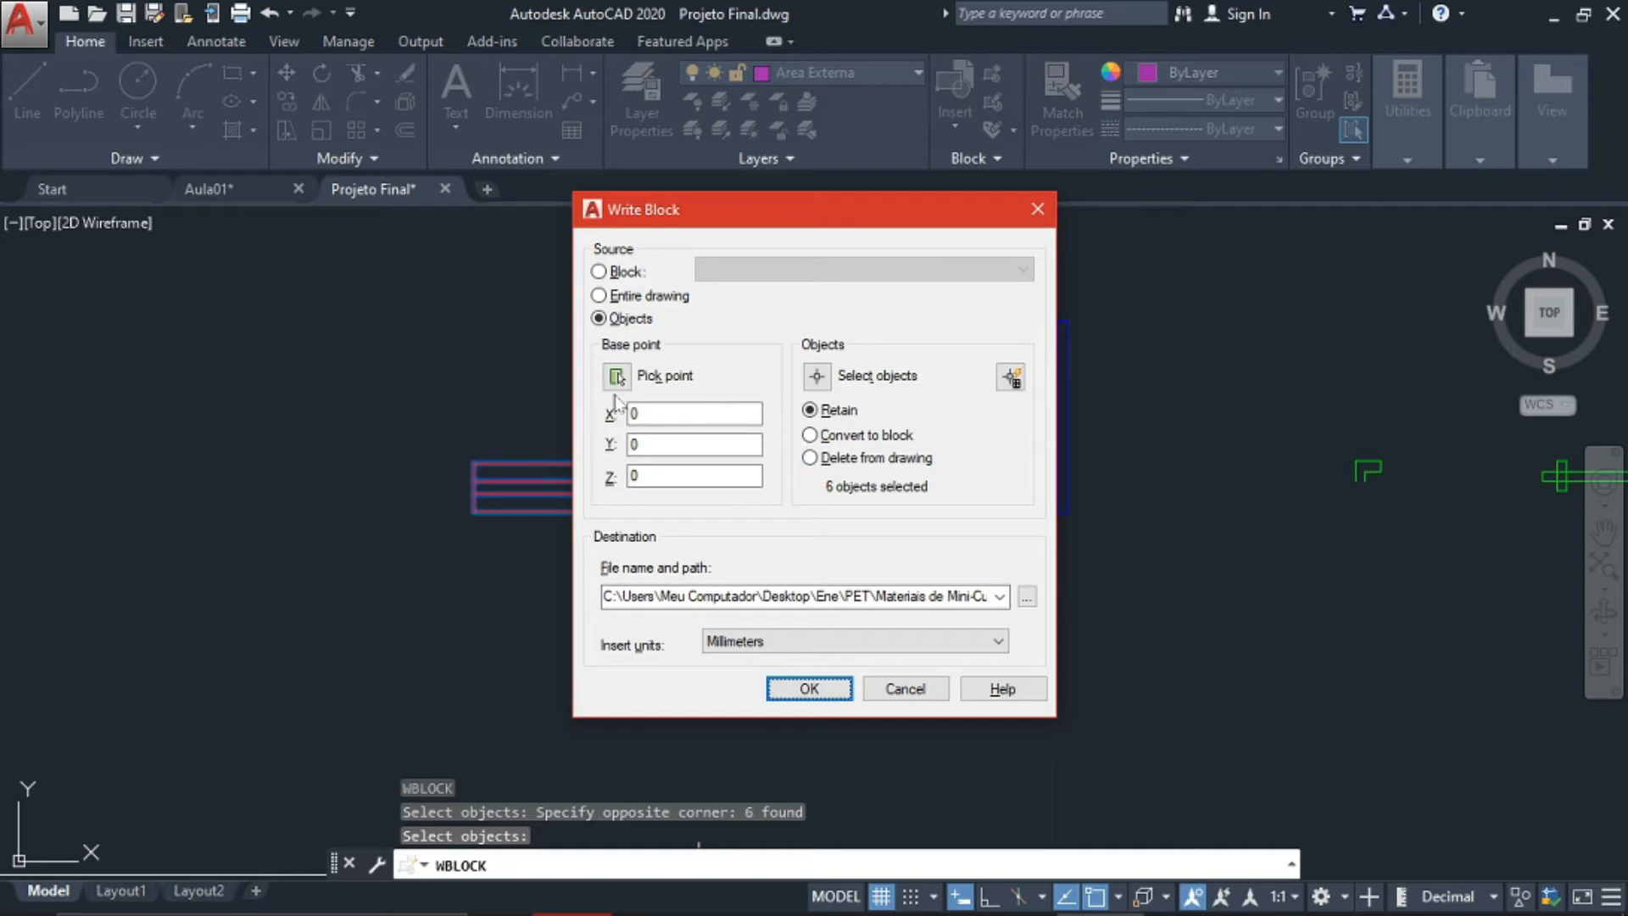
Set the window block's base point at its lower-right corner and write it to the Blocos folder as janela1
{"action": "left_click", "coordinate": [617, 377]}
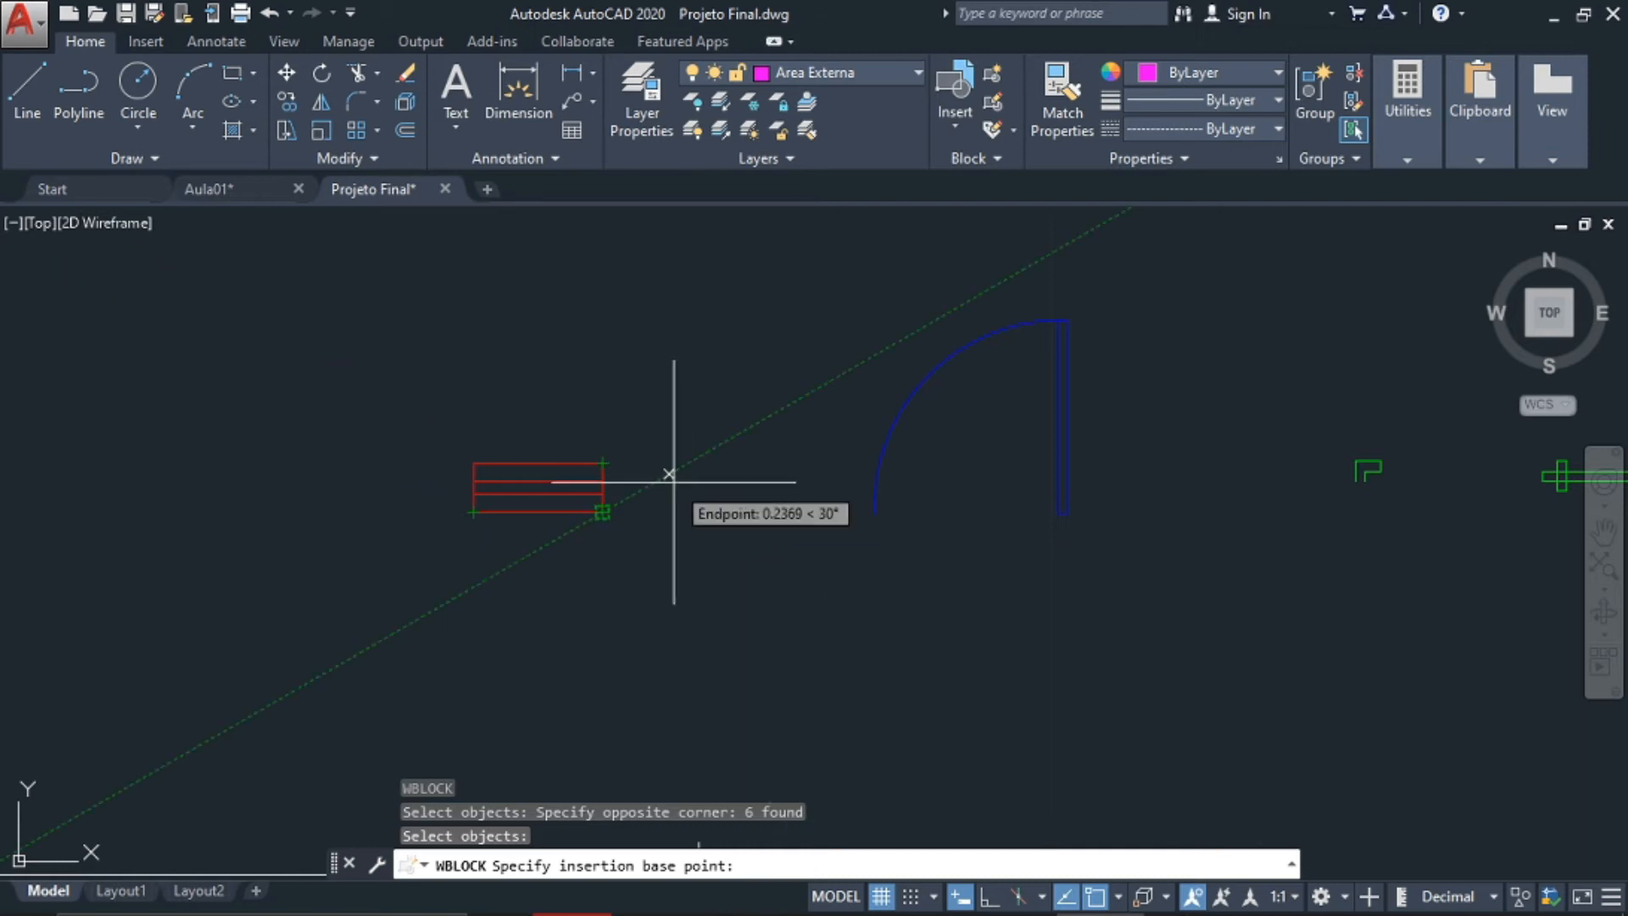
{"action": "left_click", "coordinate": [602, 513]}
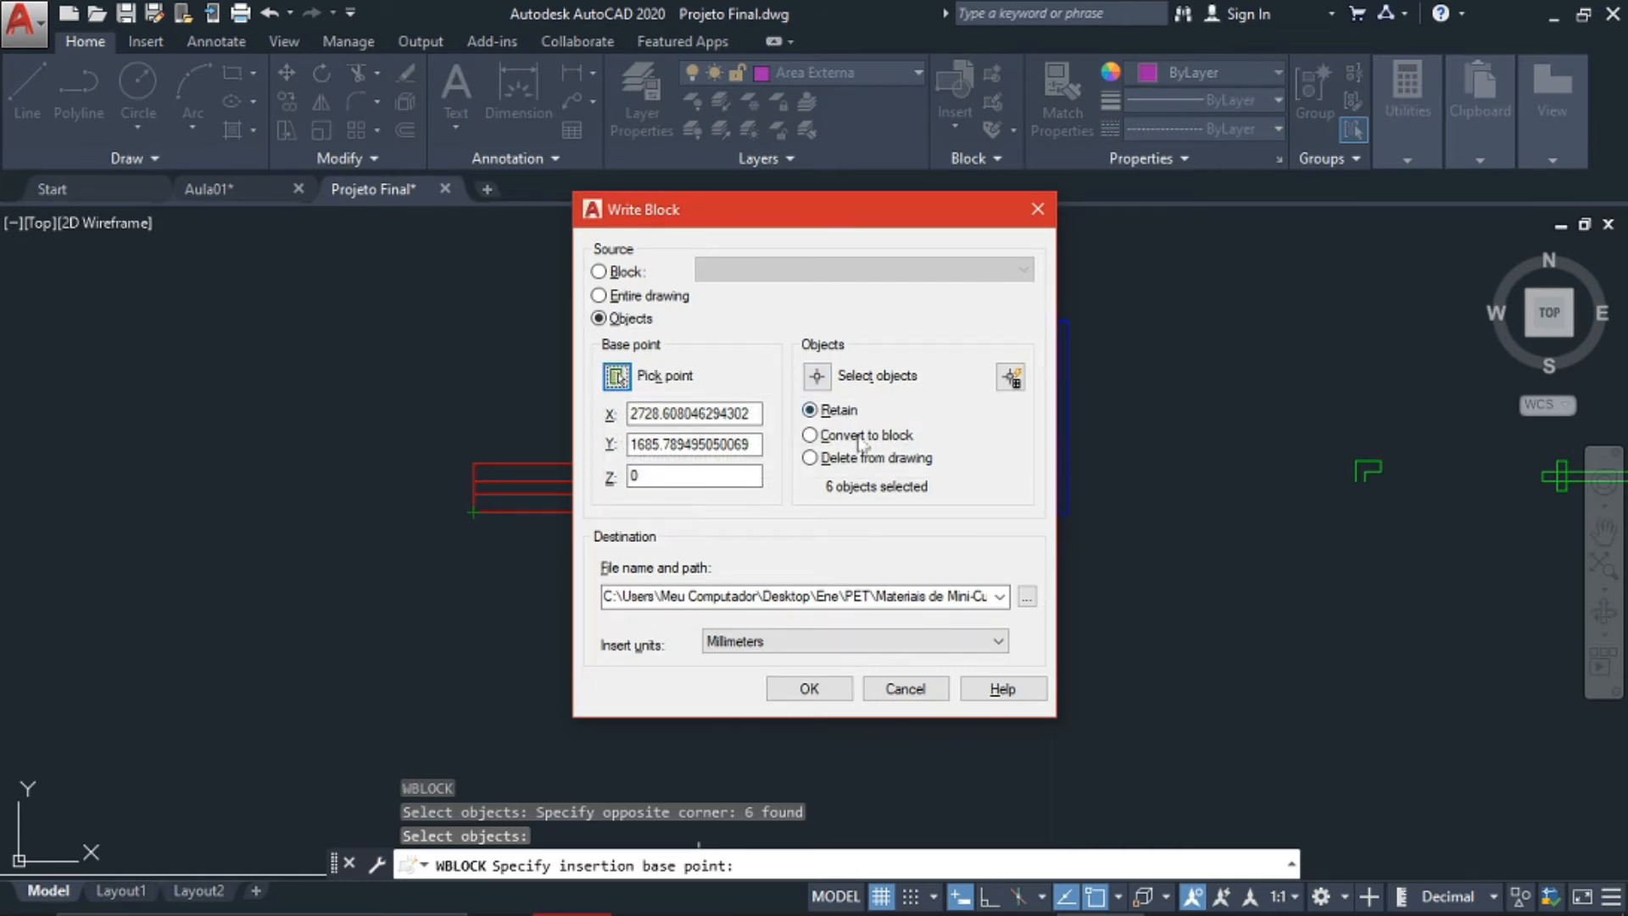
{"action": "left_click", "coordinate": [1028, 598]}
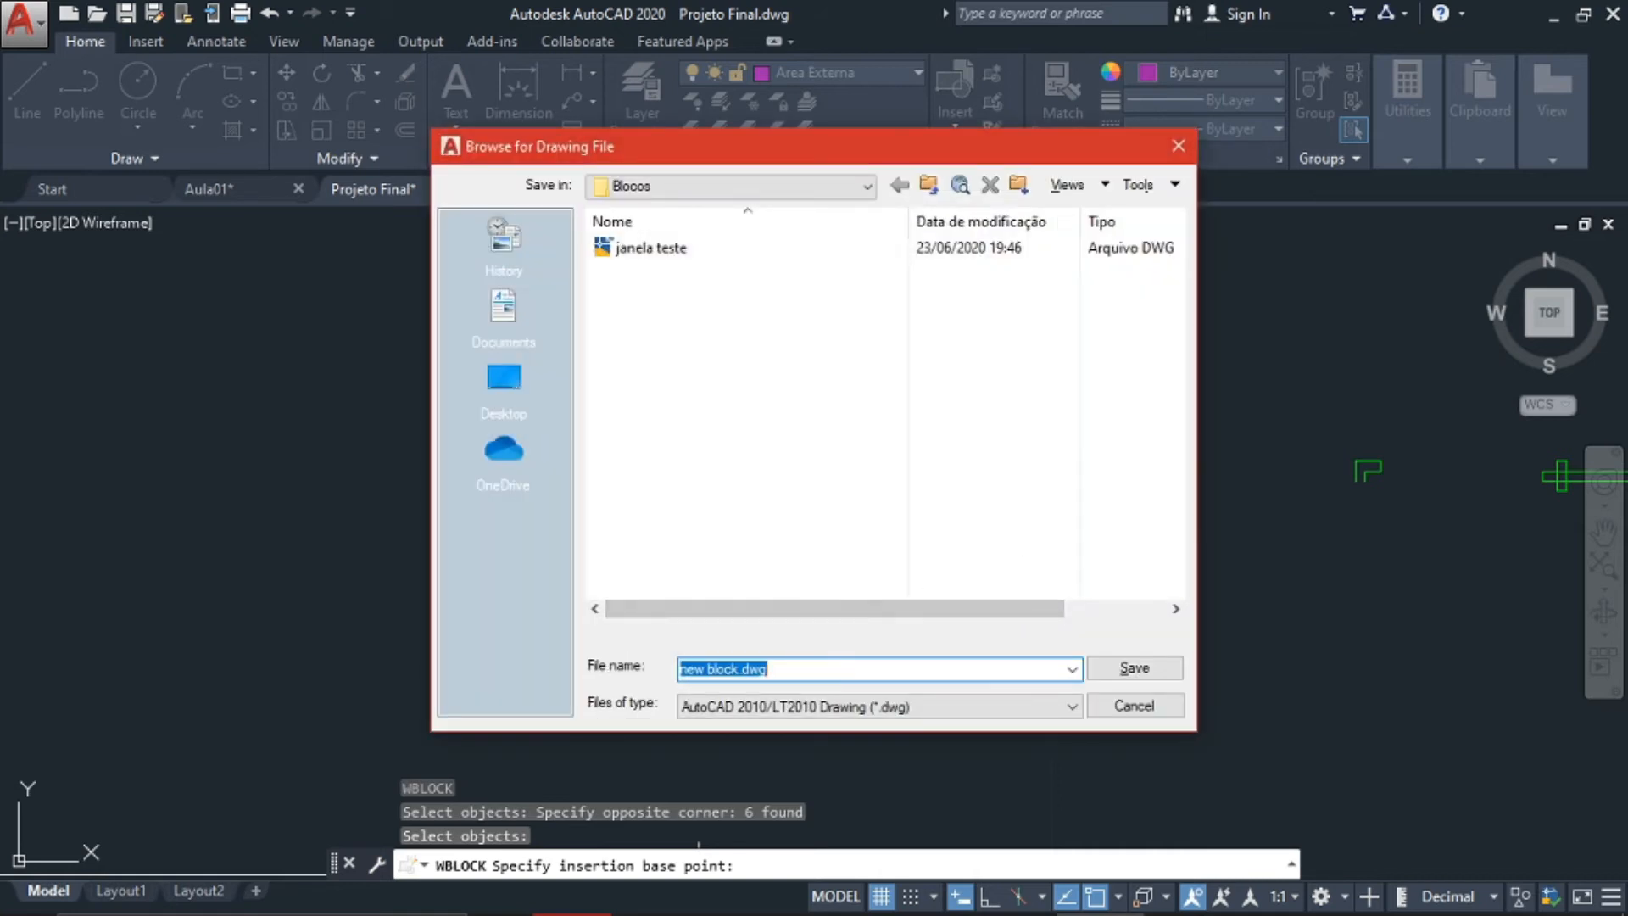
{"action": "left_click", "coordinate": [865, 186]}
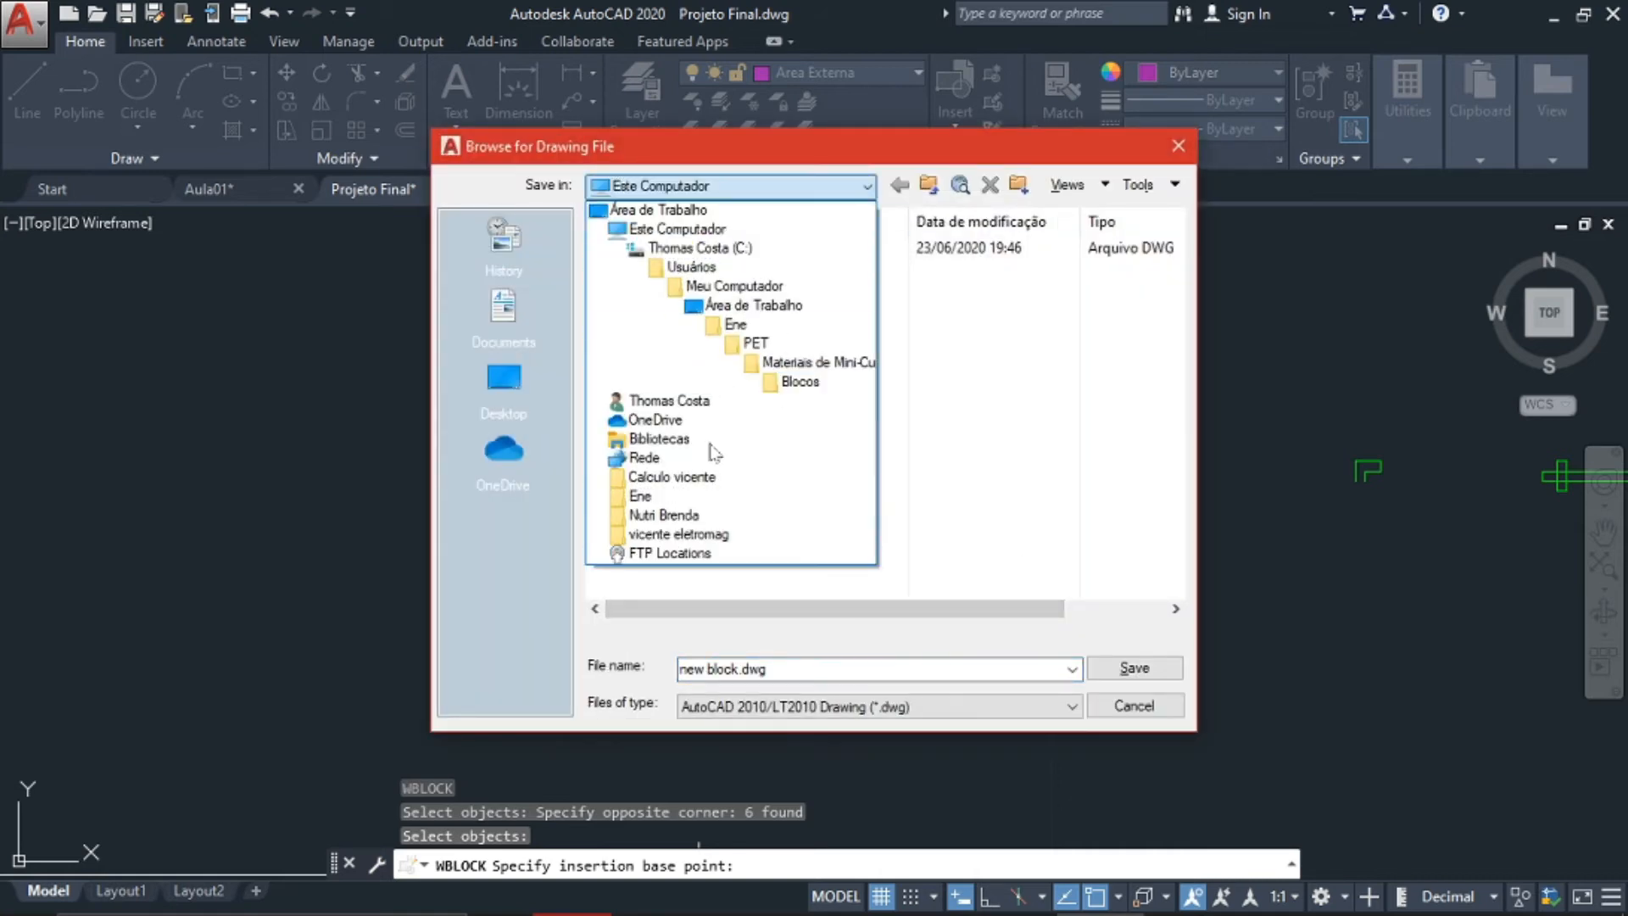
{"action": "left_click", "coordinate": [851, 190]}
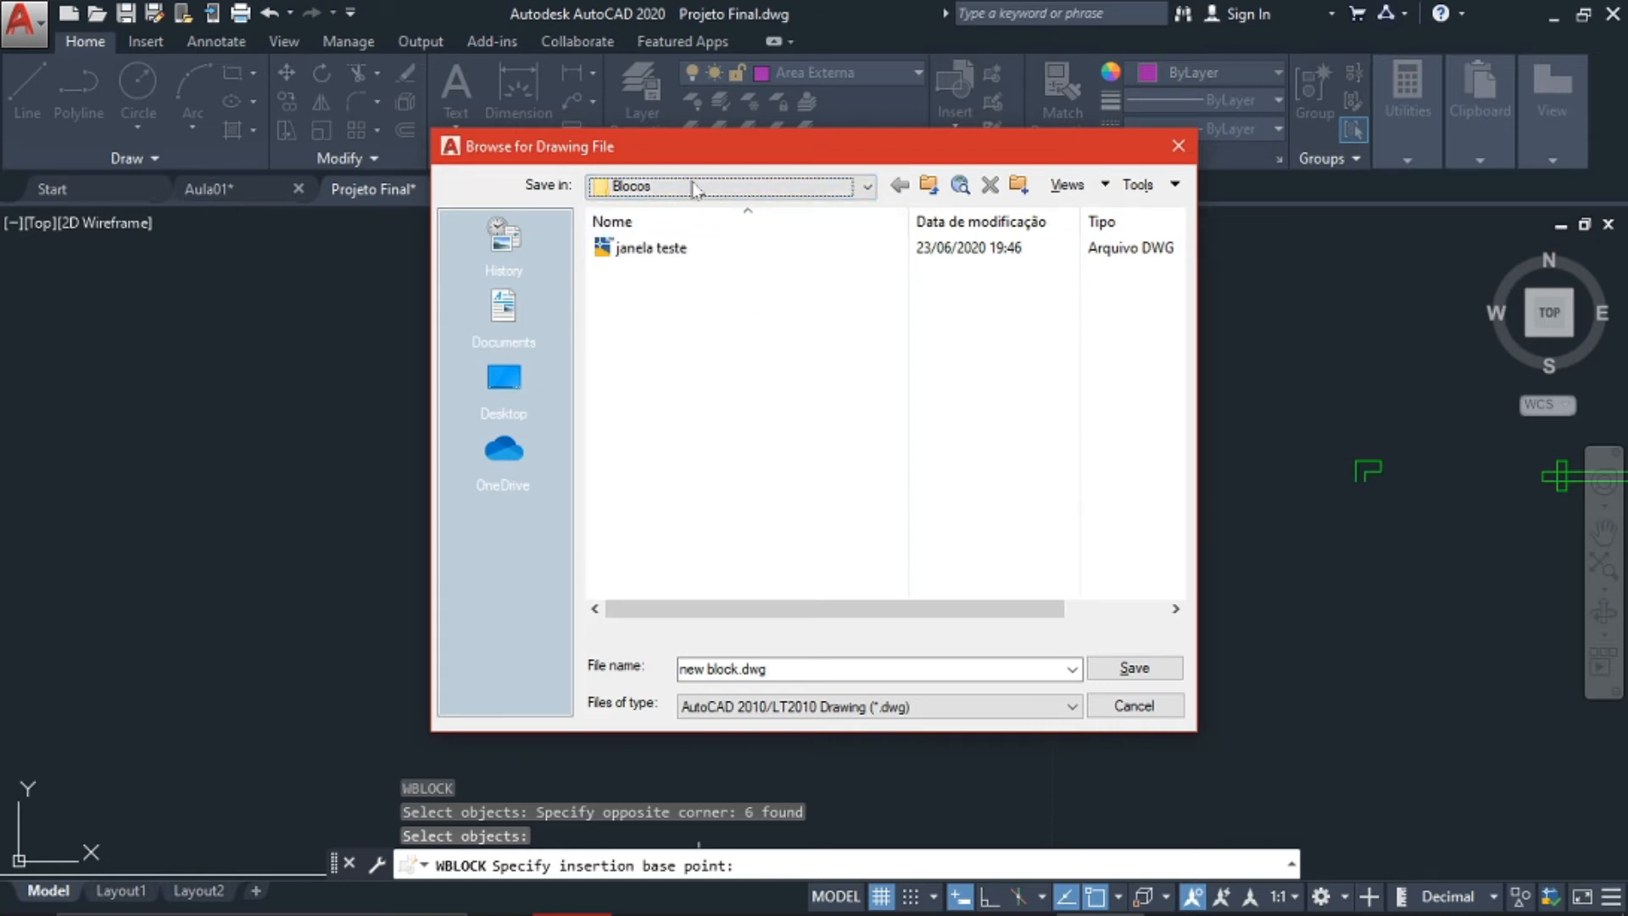
{"action": "left_click", "coordinate": [854, 669]}
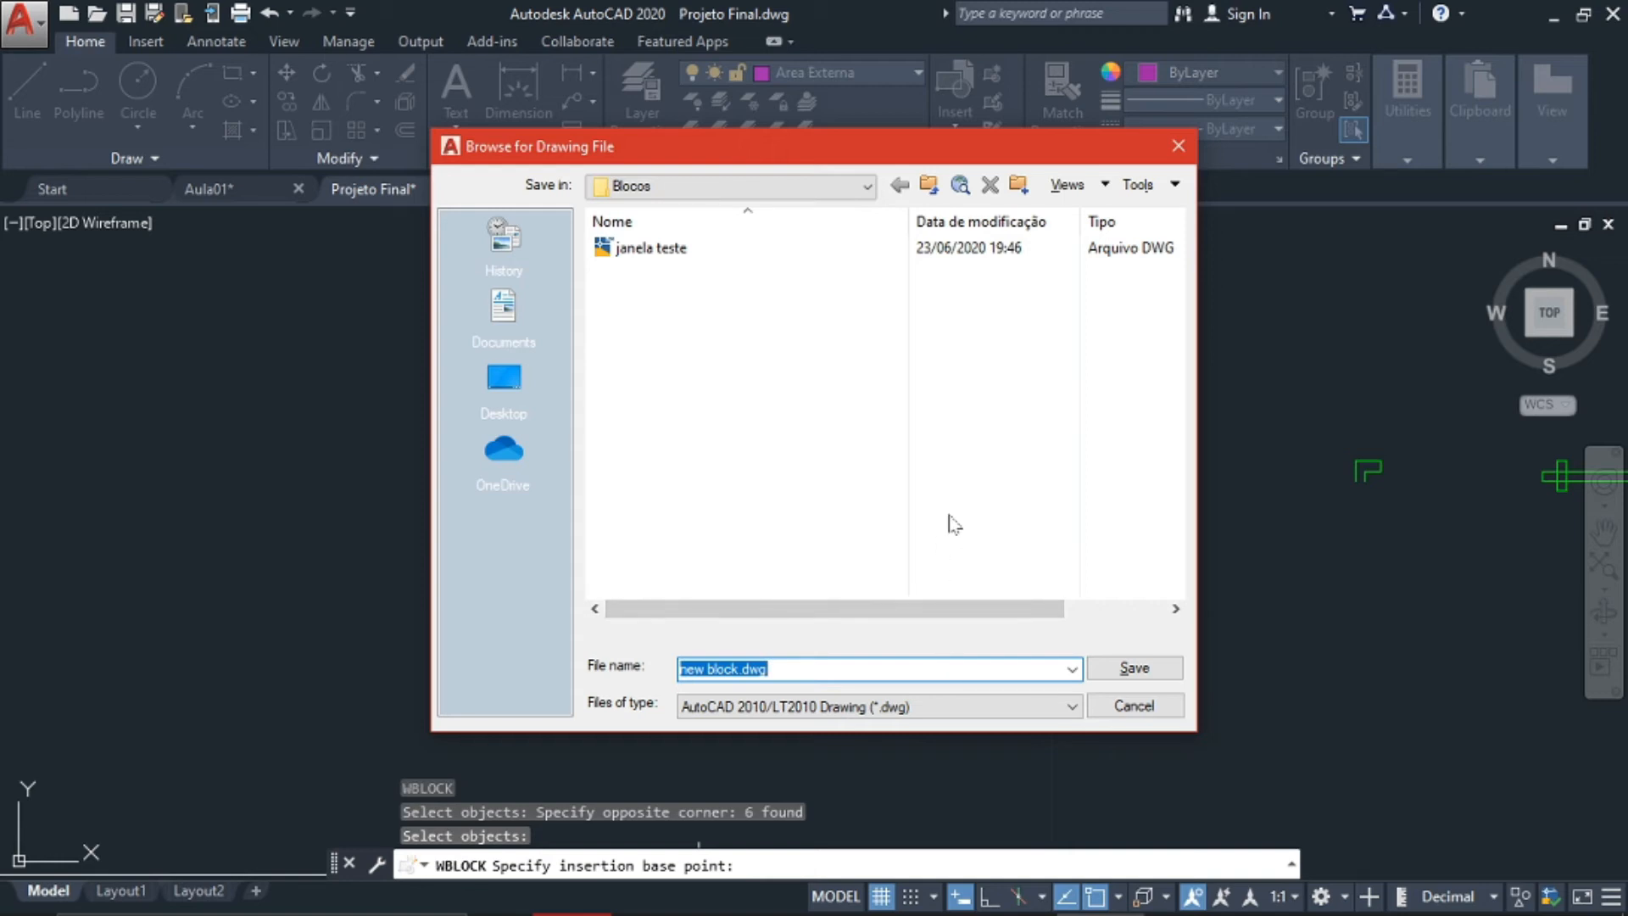
{"action": "type", "text": "janela1"}
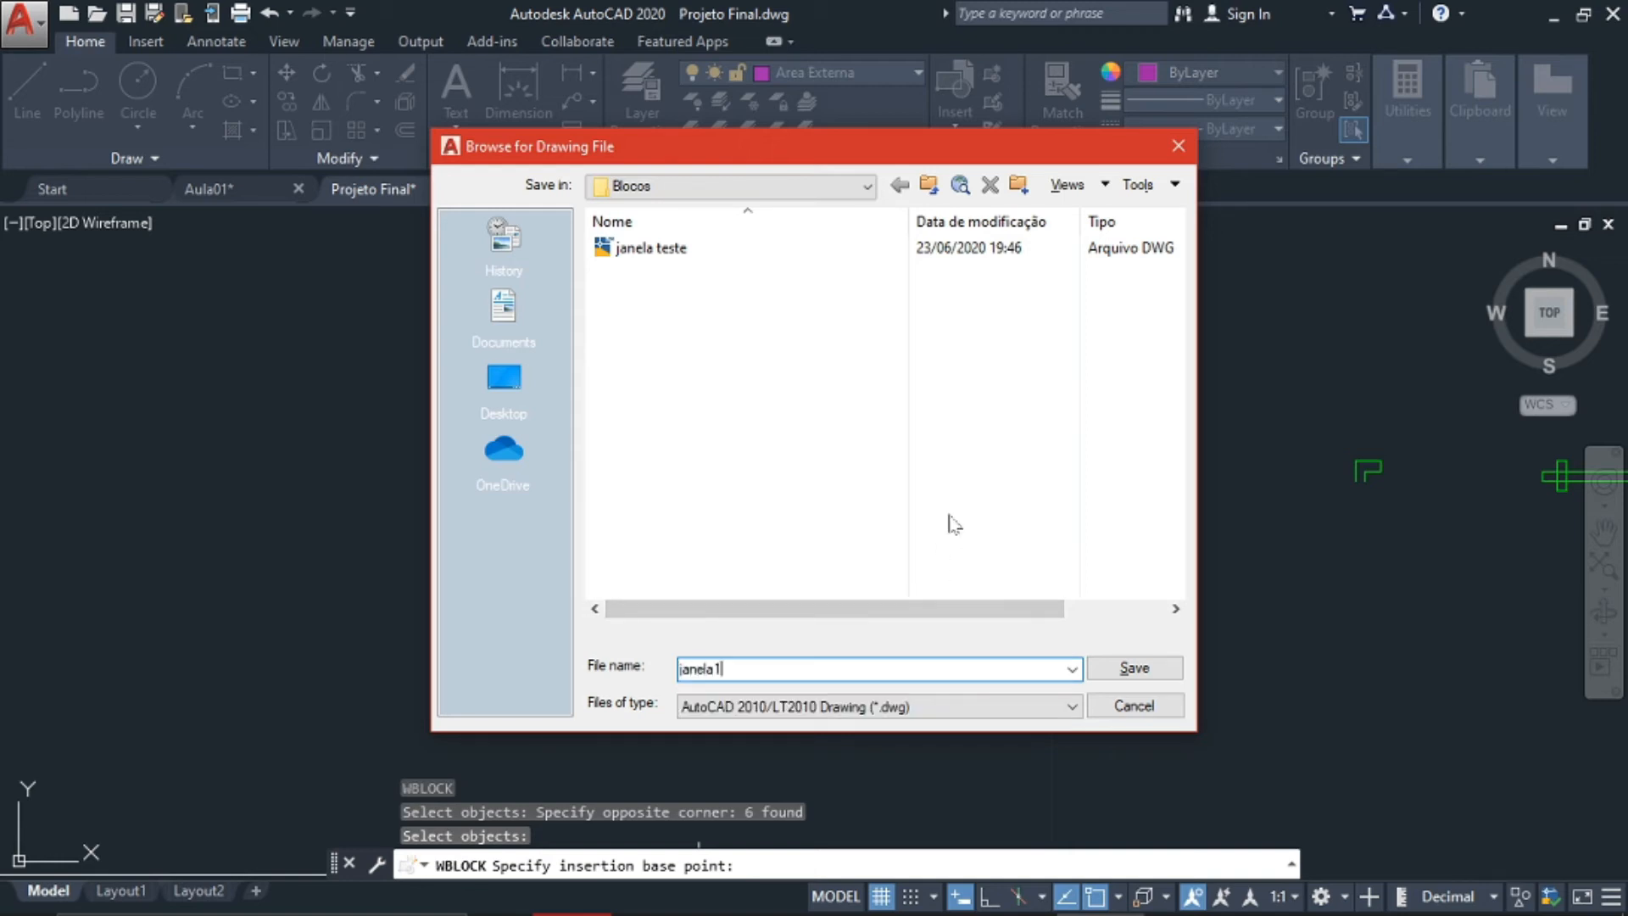
{"action": "left_click", "coordinate": [1115, 674]}
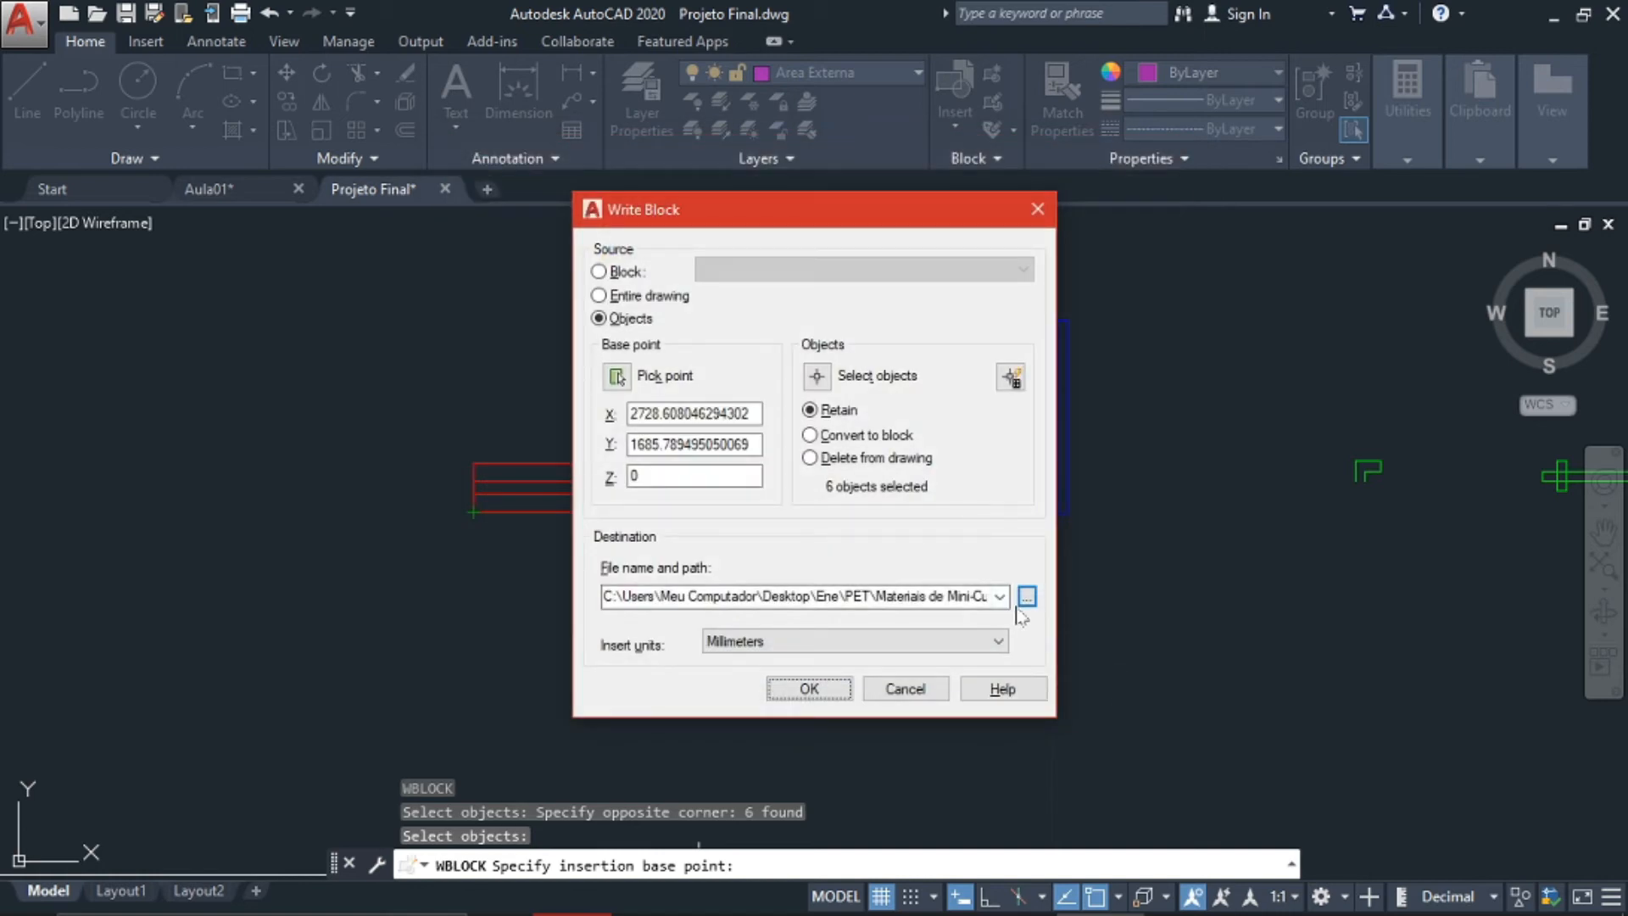
{"action": "left_click", "coordinate": [808, 689]}
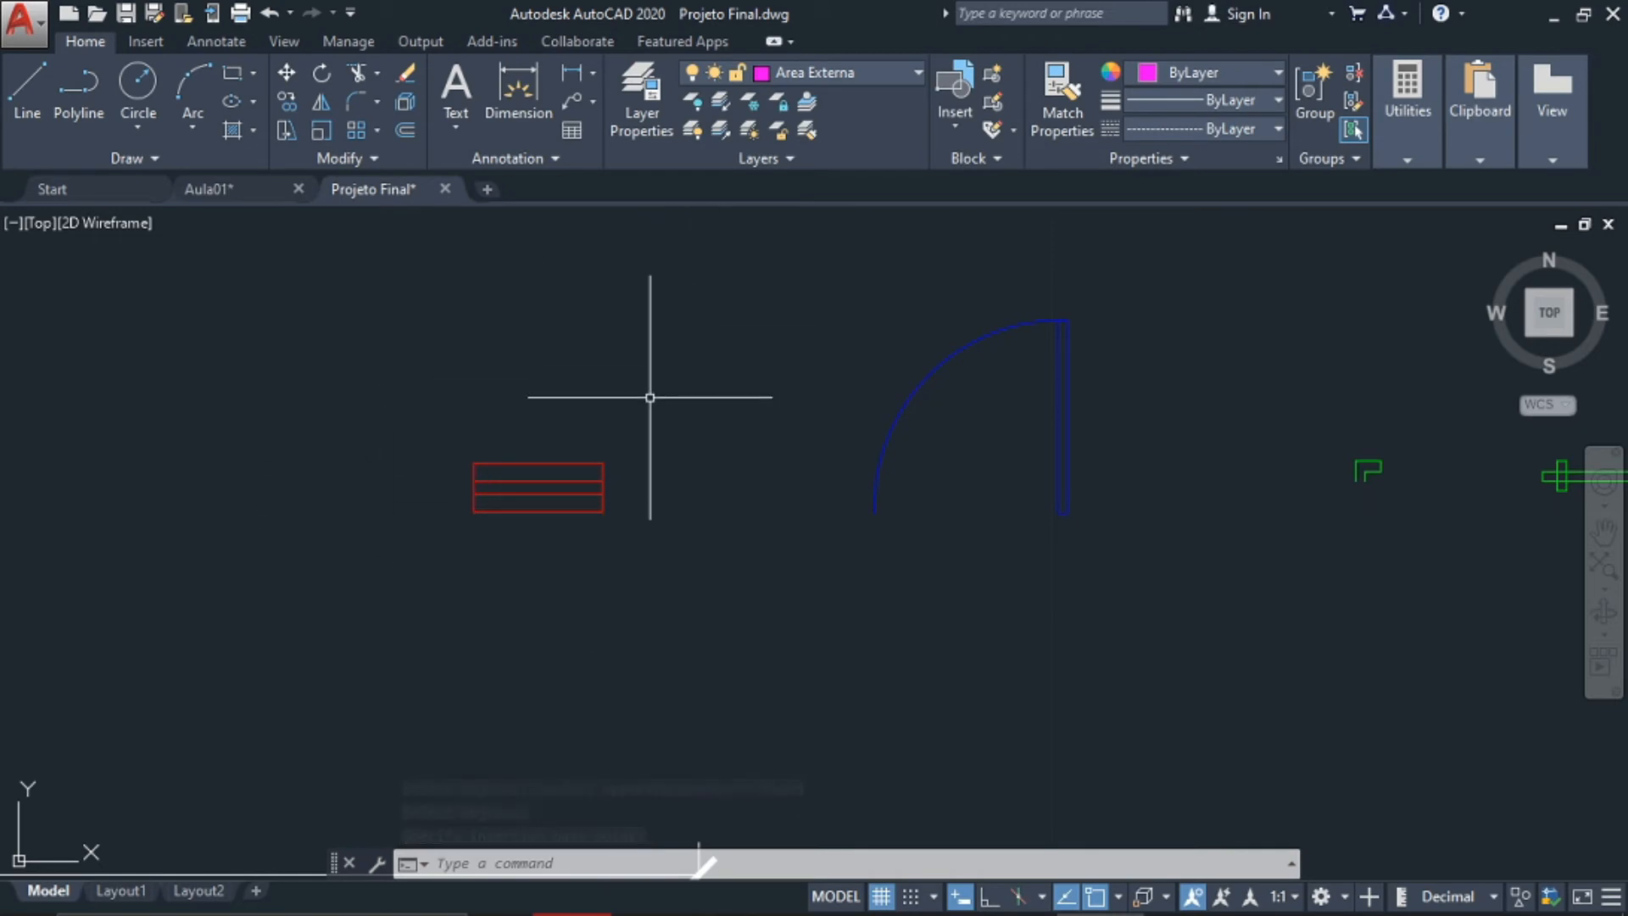
Start another Write Block using the blue swing door's arc and leaf as source objects
{"action": "scroll", "coordinate": [1133, 642], "scroll_direction": "down", "scroll_amount": 2}
{"action": "type", "text": "w"}
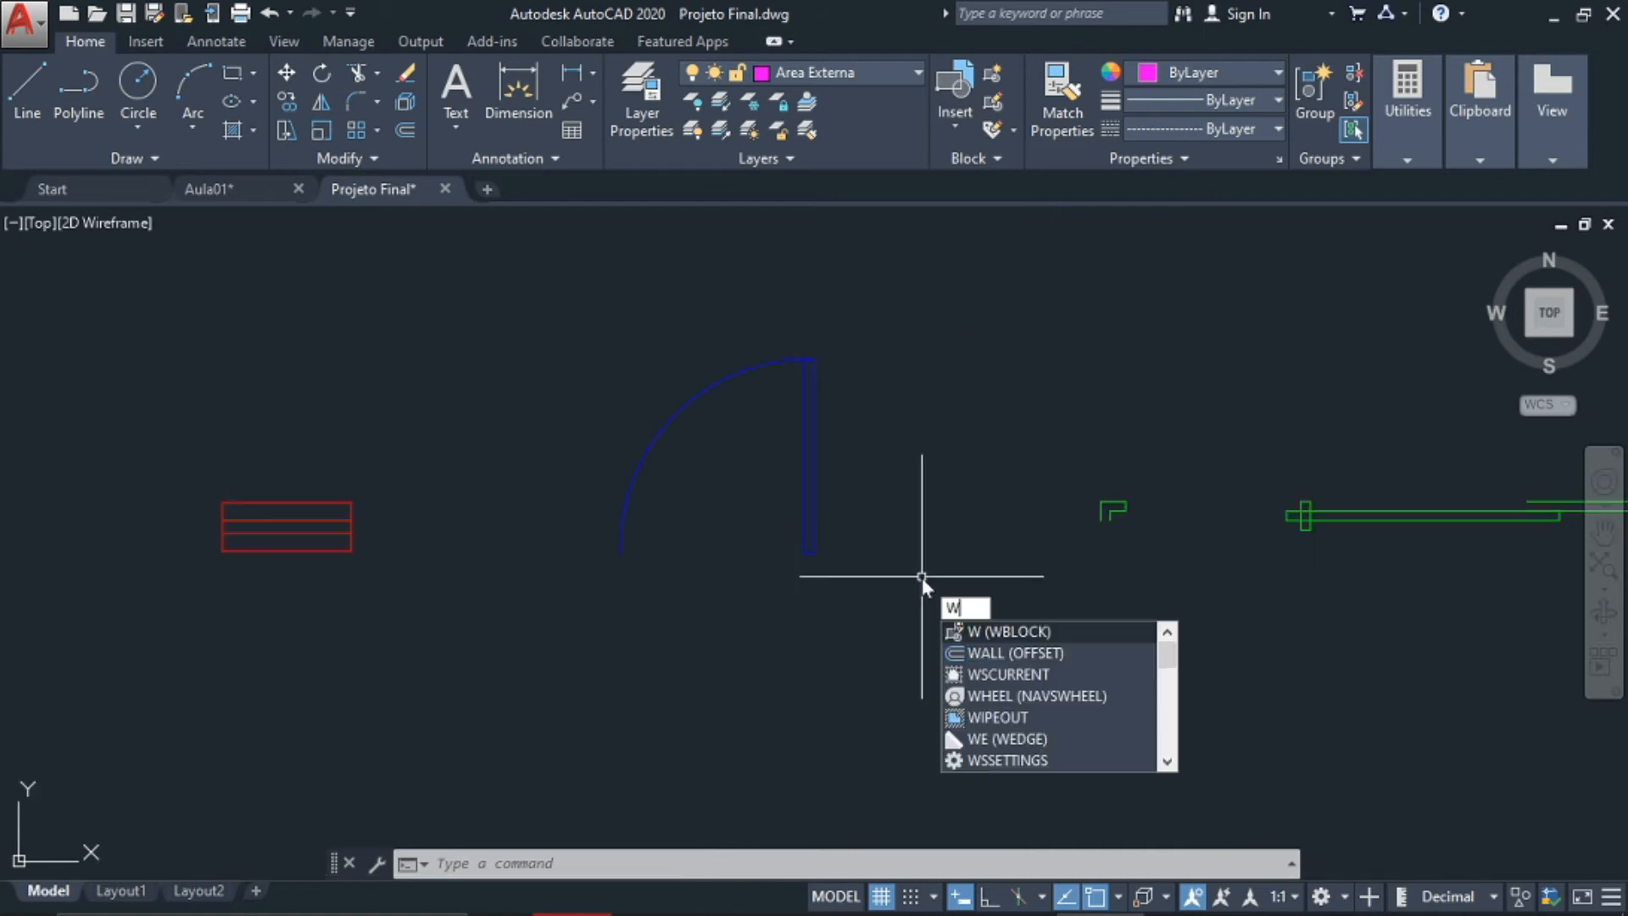
{"action": "key", "text": "Return"}
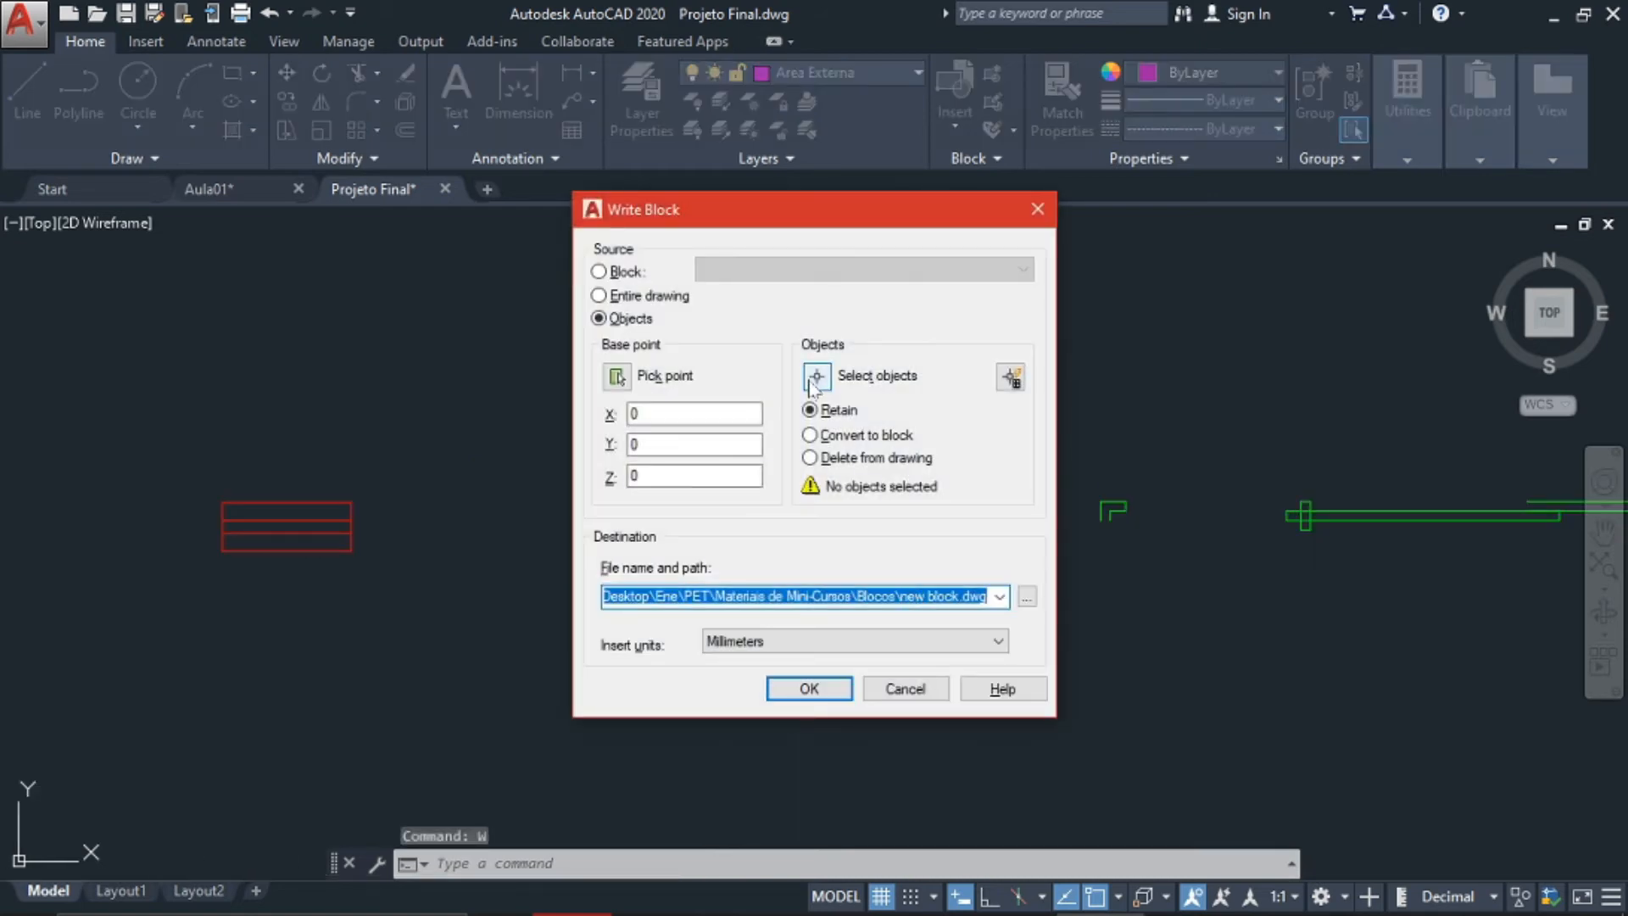
{"action": "left_click", "coordinate": [816, 376]}
{"action": "left_click", "coordinate": [884, 299]}
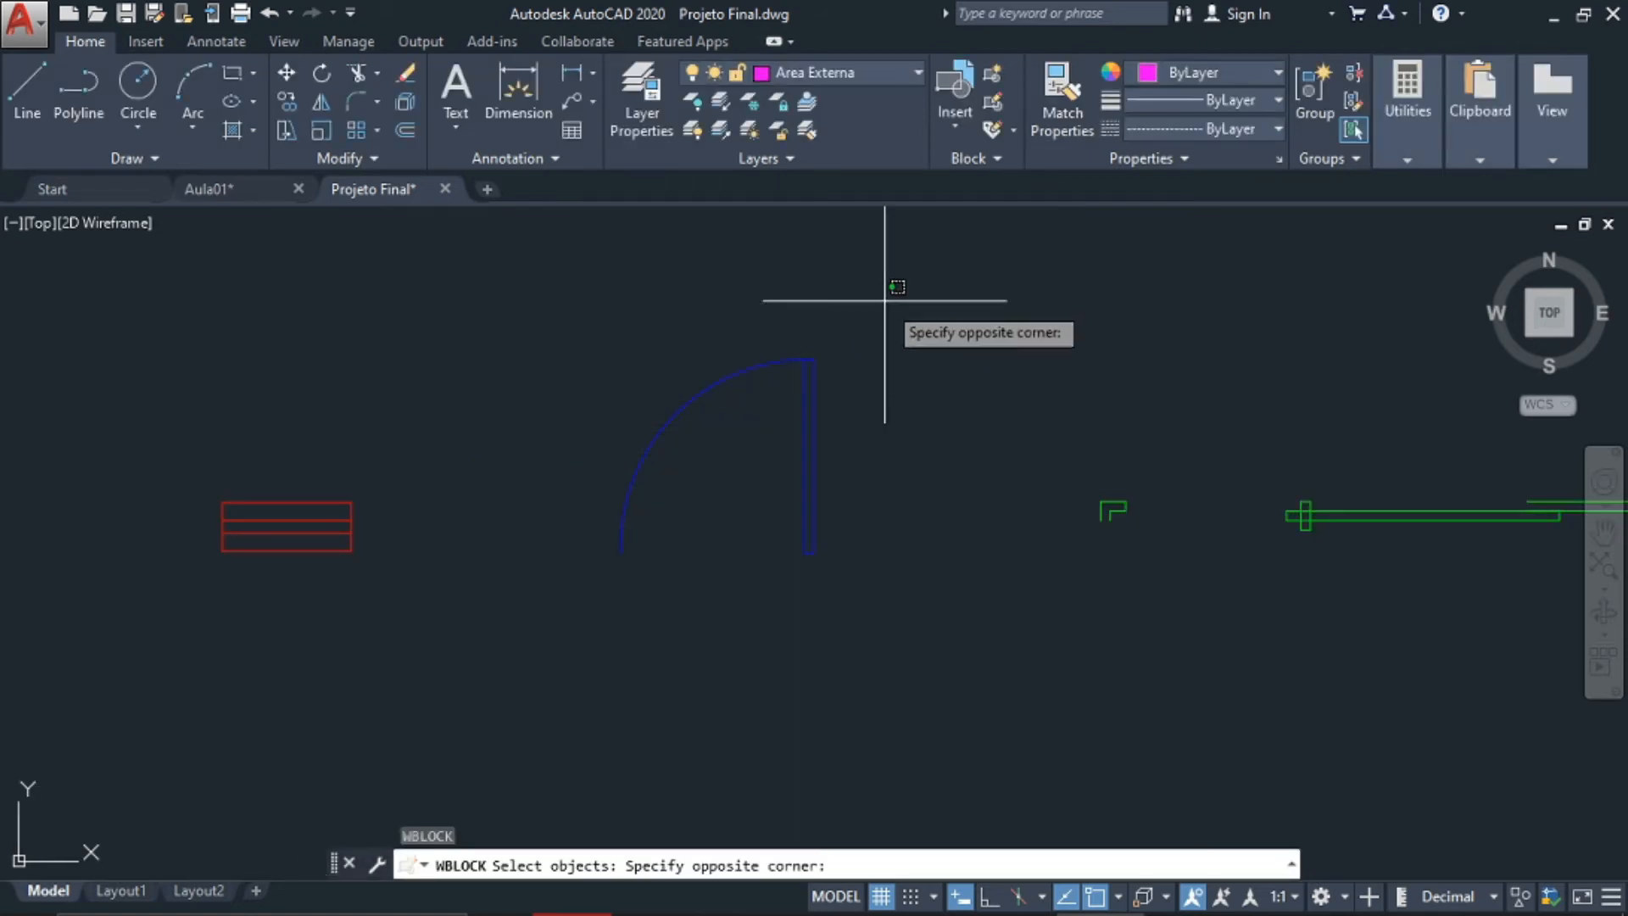
{"action": "left_click", "coordinate": [570, 629]}
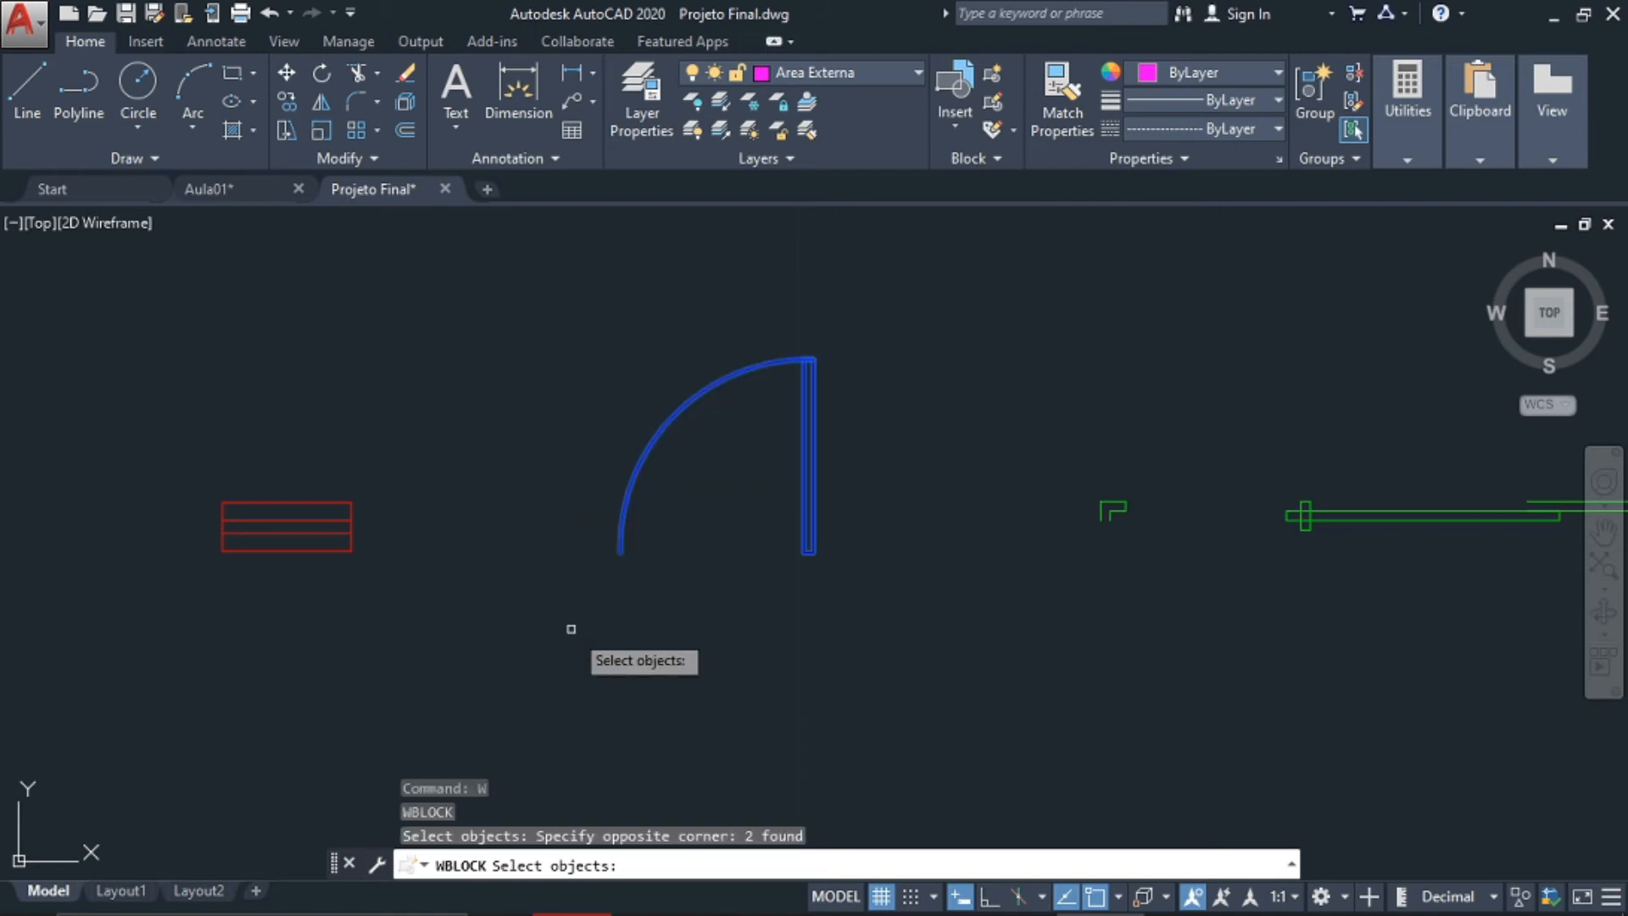
{"action": "key", "text": "Return"}
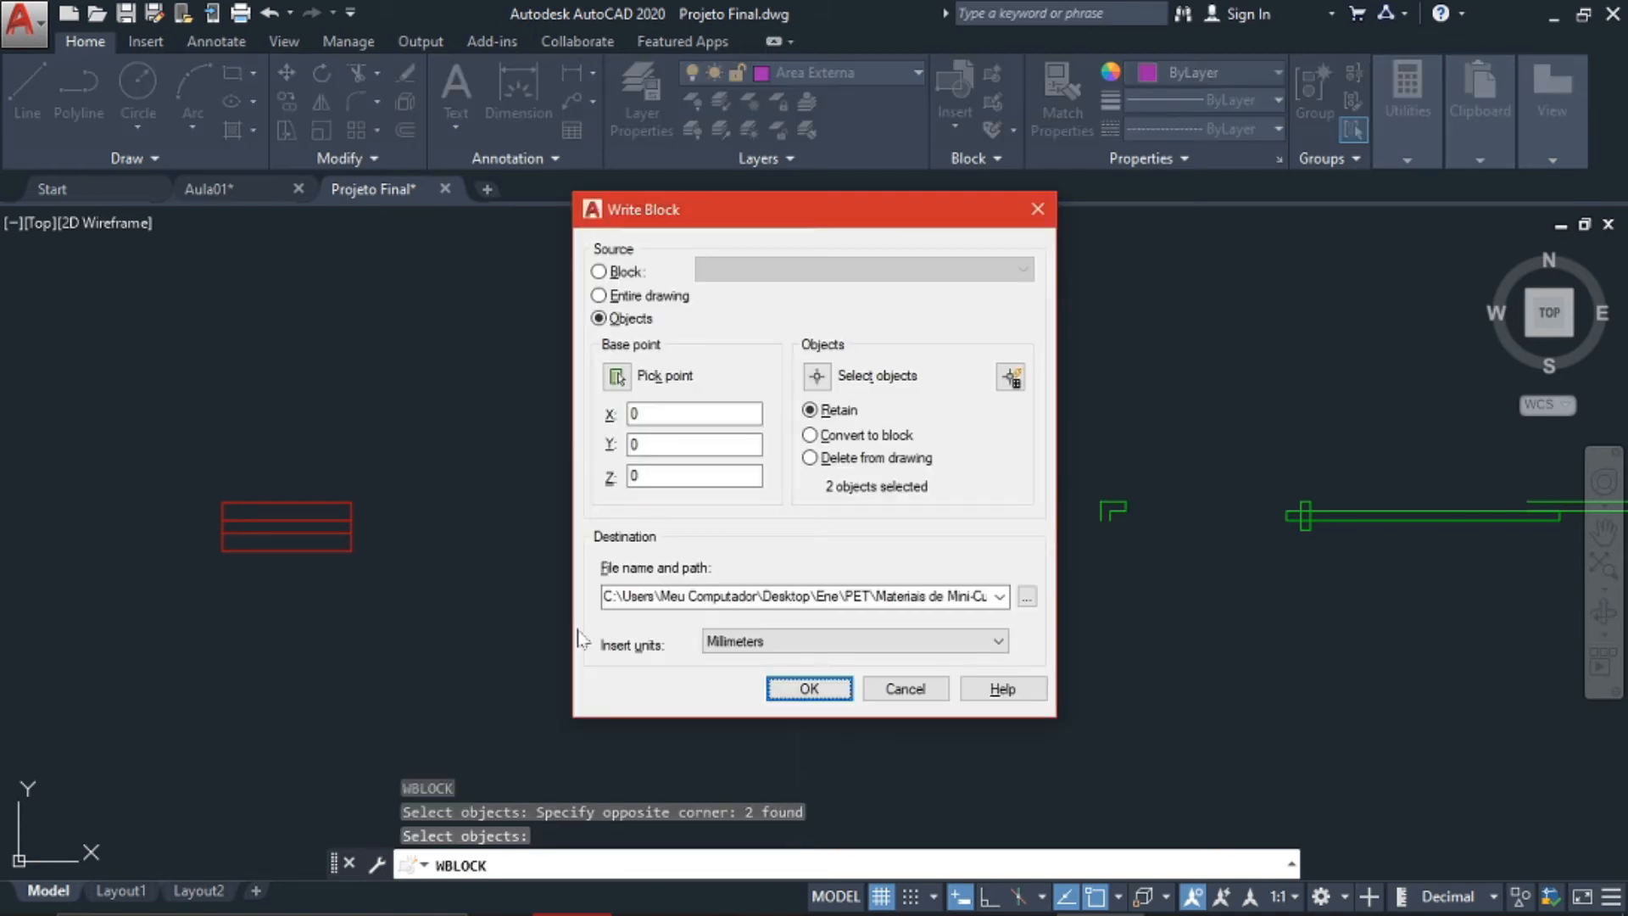
Set the door block's base point at the leaf's lower-right corner and write it to the Blocos folder as porta
{"action": "left_click", "coordinate": [624, 377]}
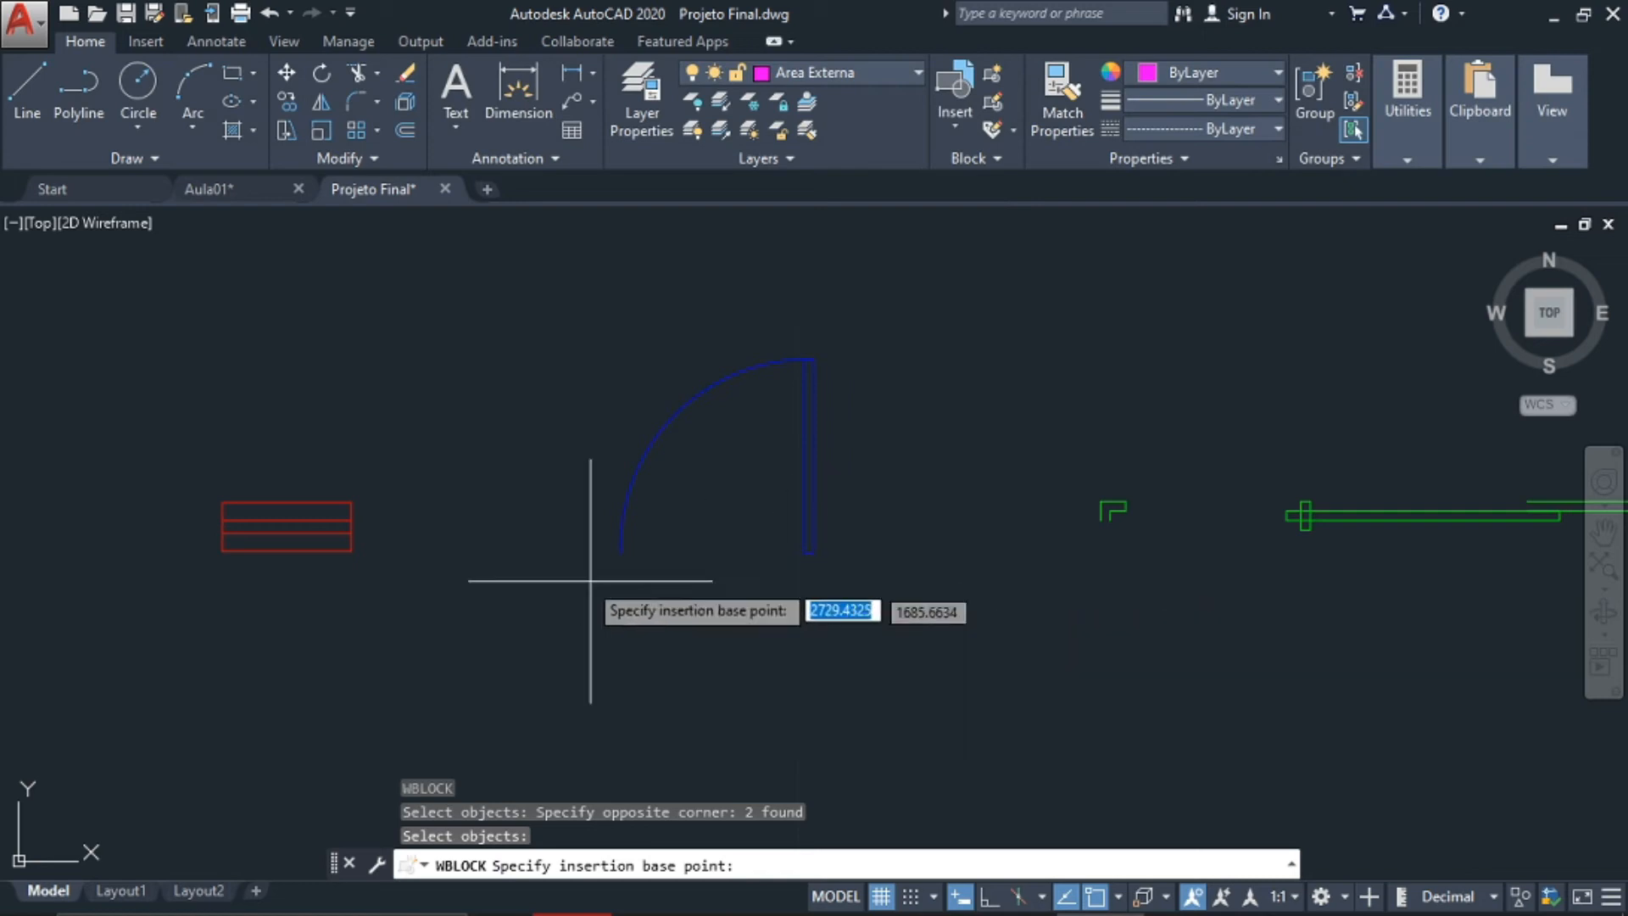
{"action": "left_click", "coordinate": [814, 552]}
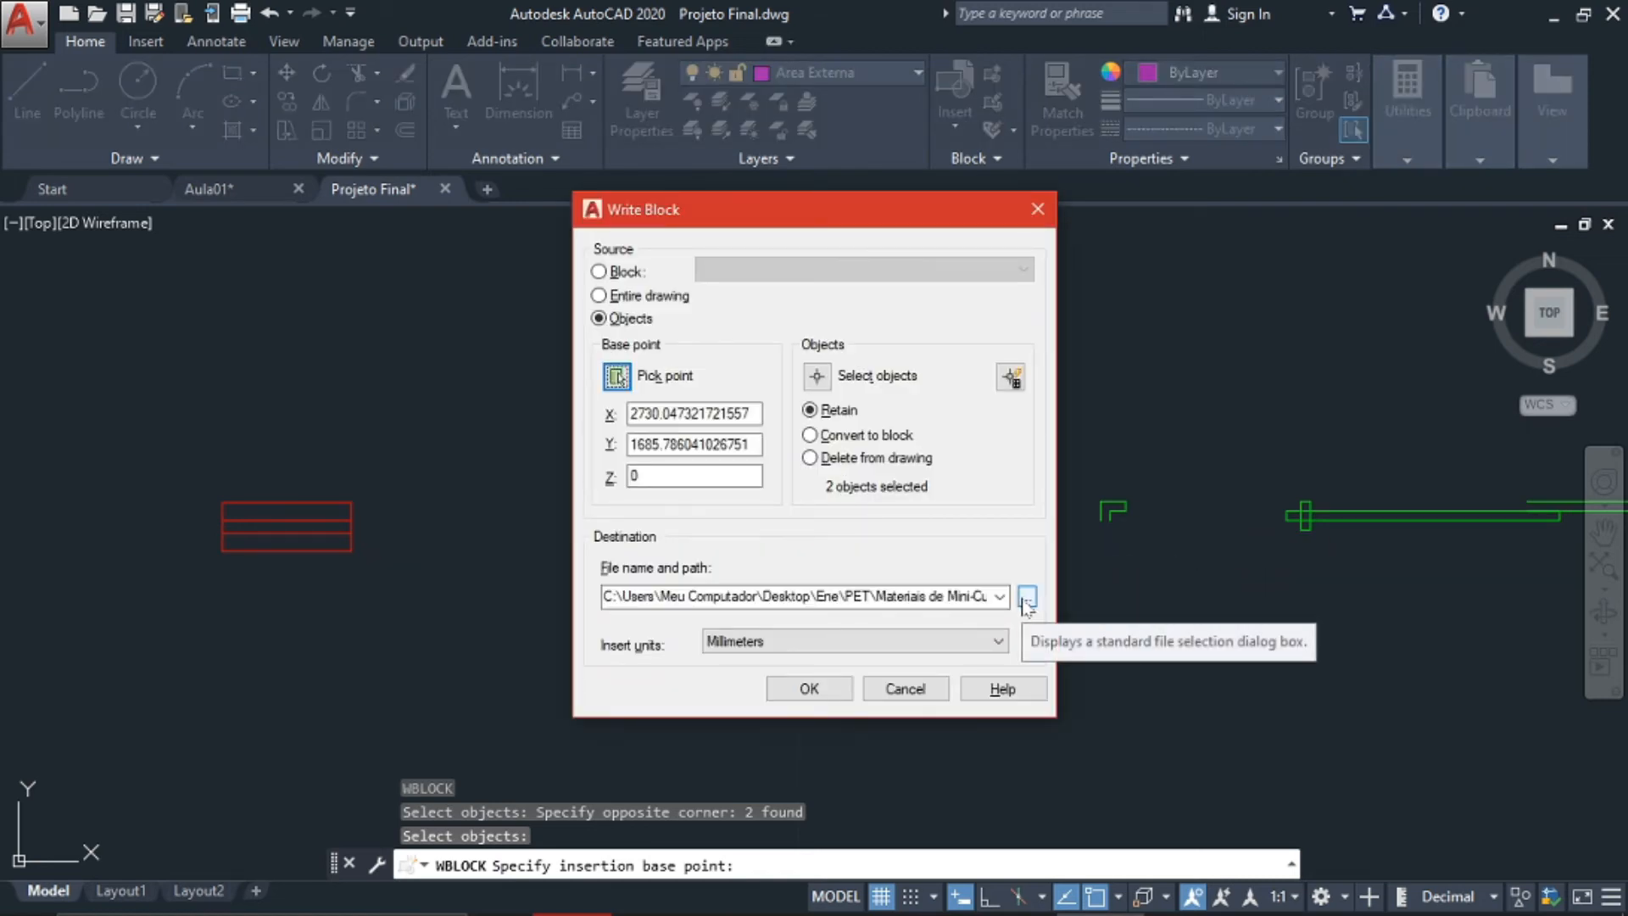
{"action": "left_click", "coordinate": [1027, 598]}
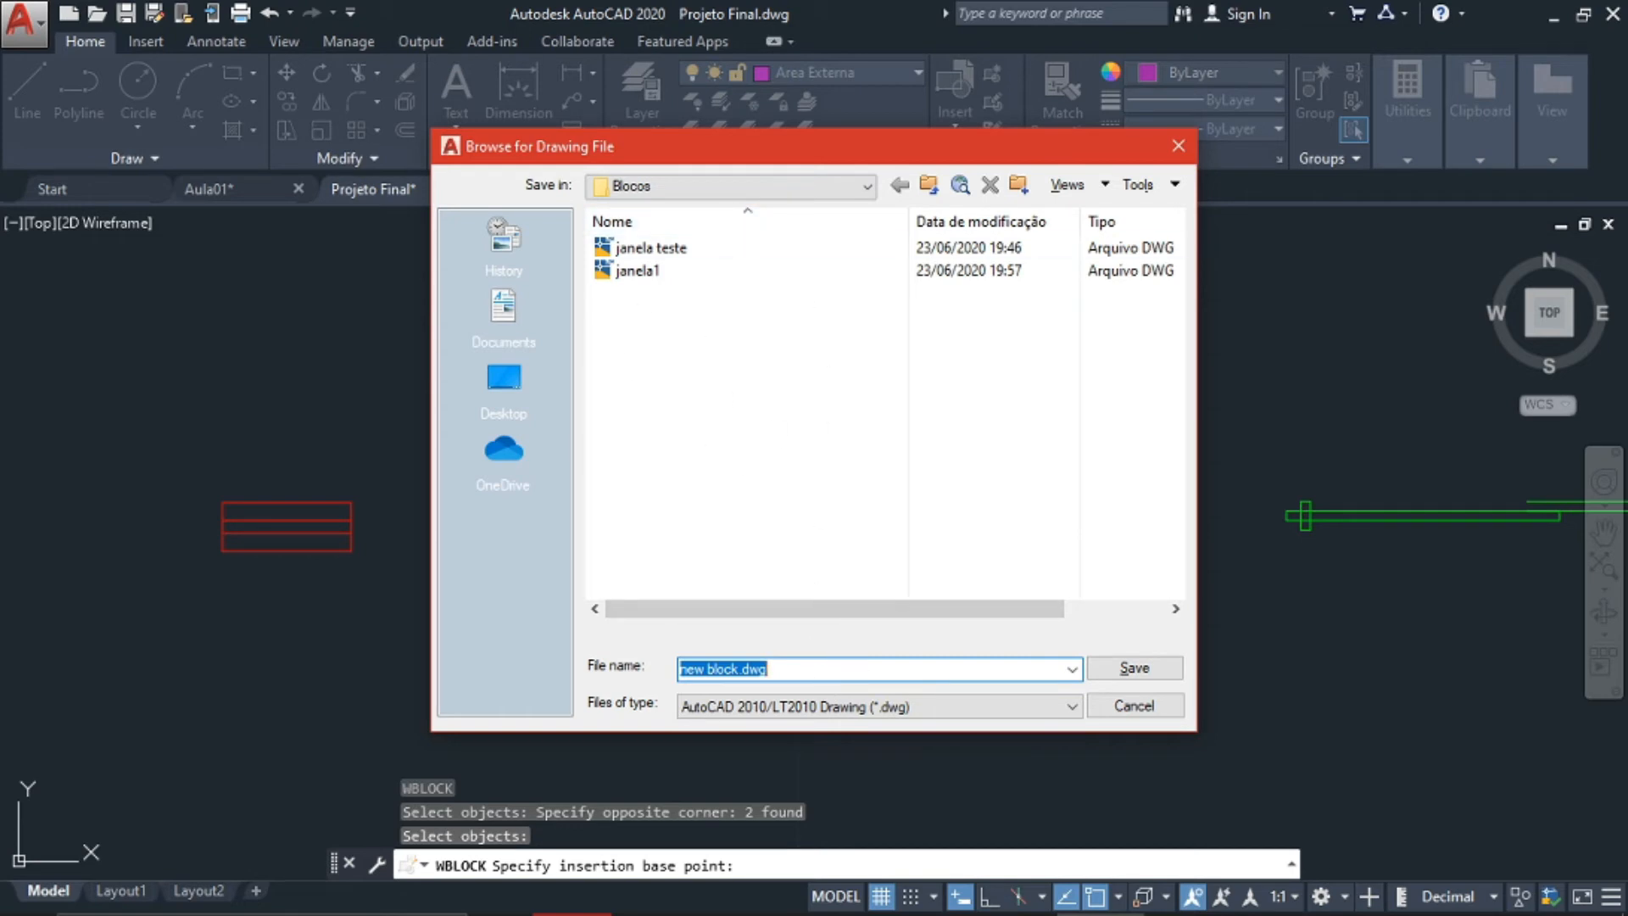
{"action": "key", "text": "BackSpace"}
{"action": "key", "text": "BackSpace"}
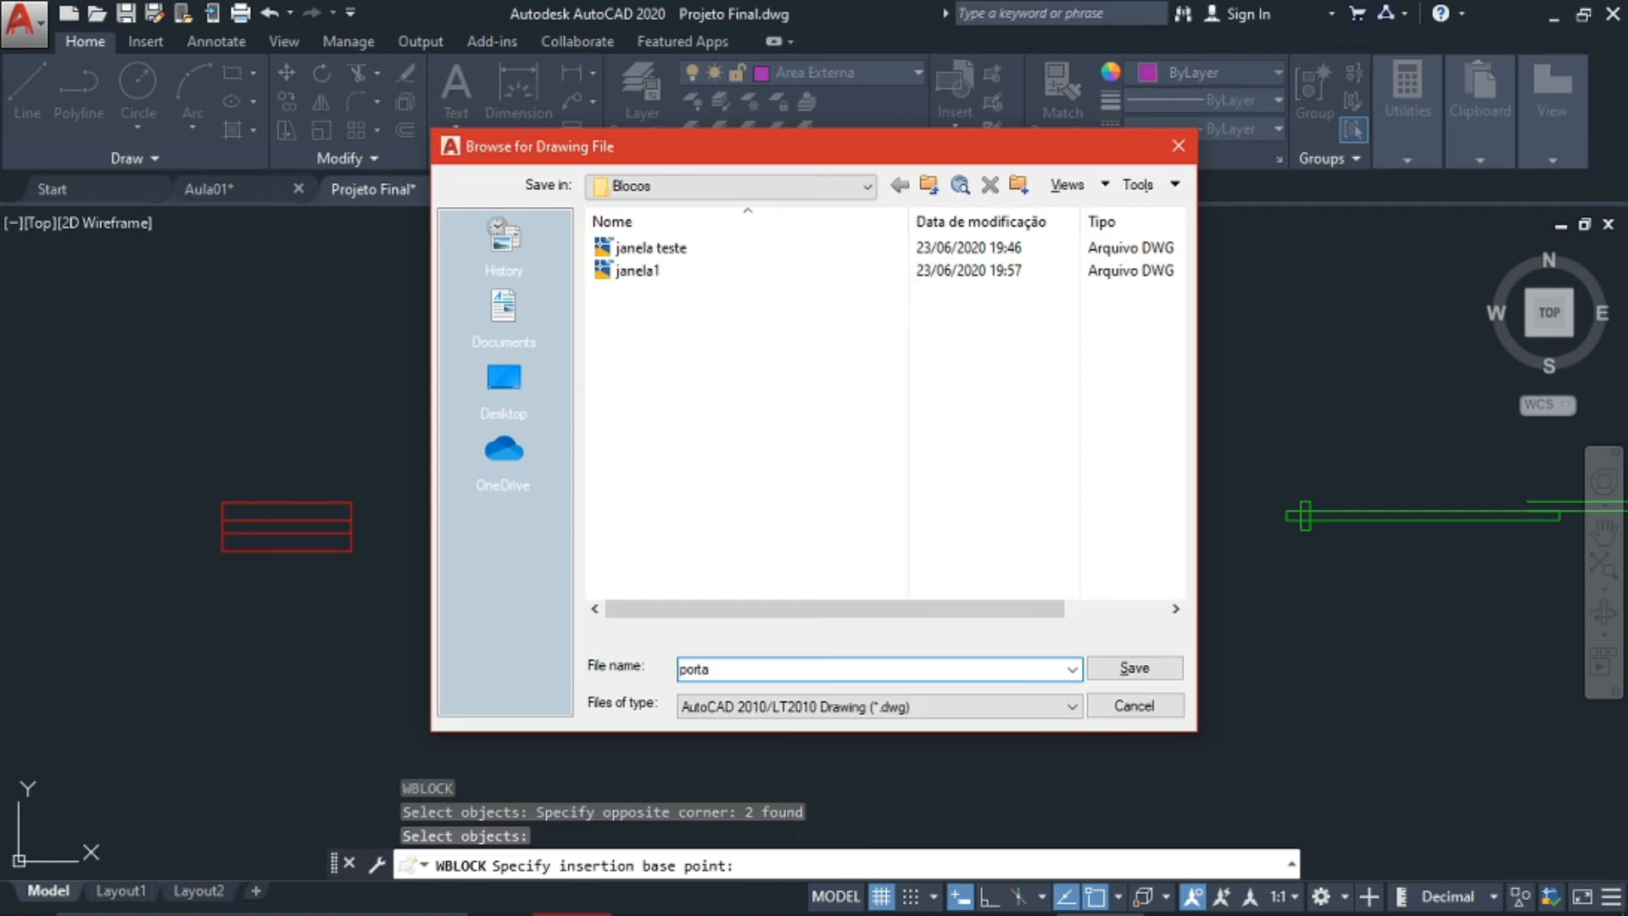
{"action": "left_click", "coordinate": [1128, 671]}
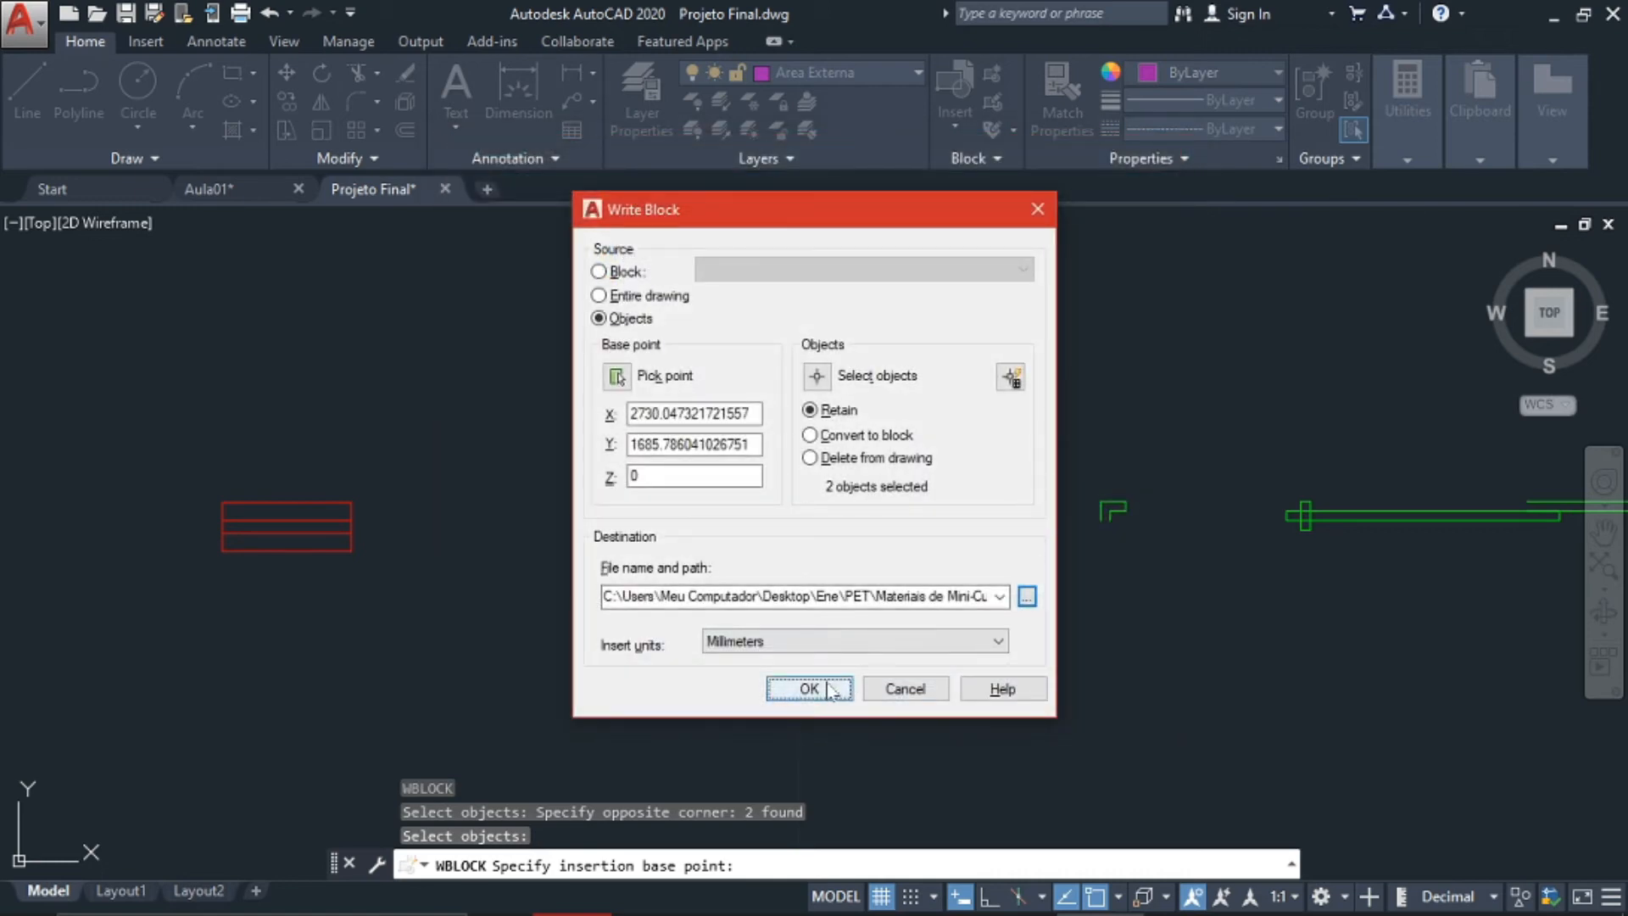
{"action": "left_click", "coordinate": [810, 688]}
Start a Write Block with the whole green sliding door as source objects, including its small separate jamb piece
{"action": "middle_click_drag", "start_coordinate": [1093, 664], "coordinate": [665, 650]}
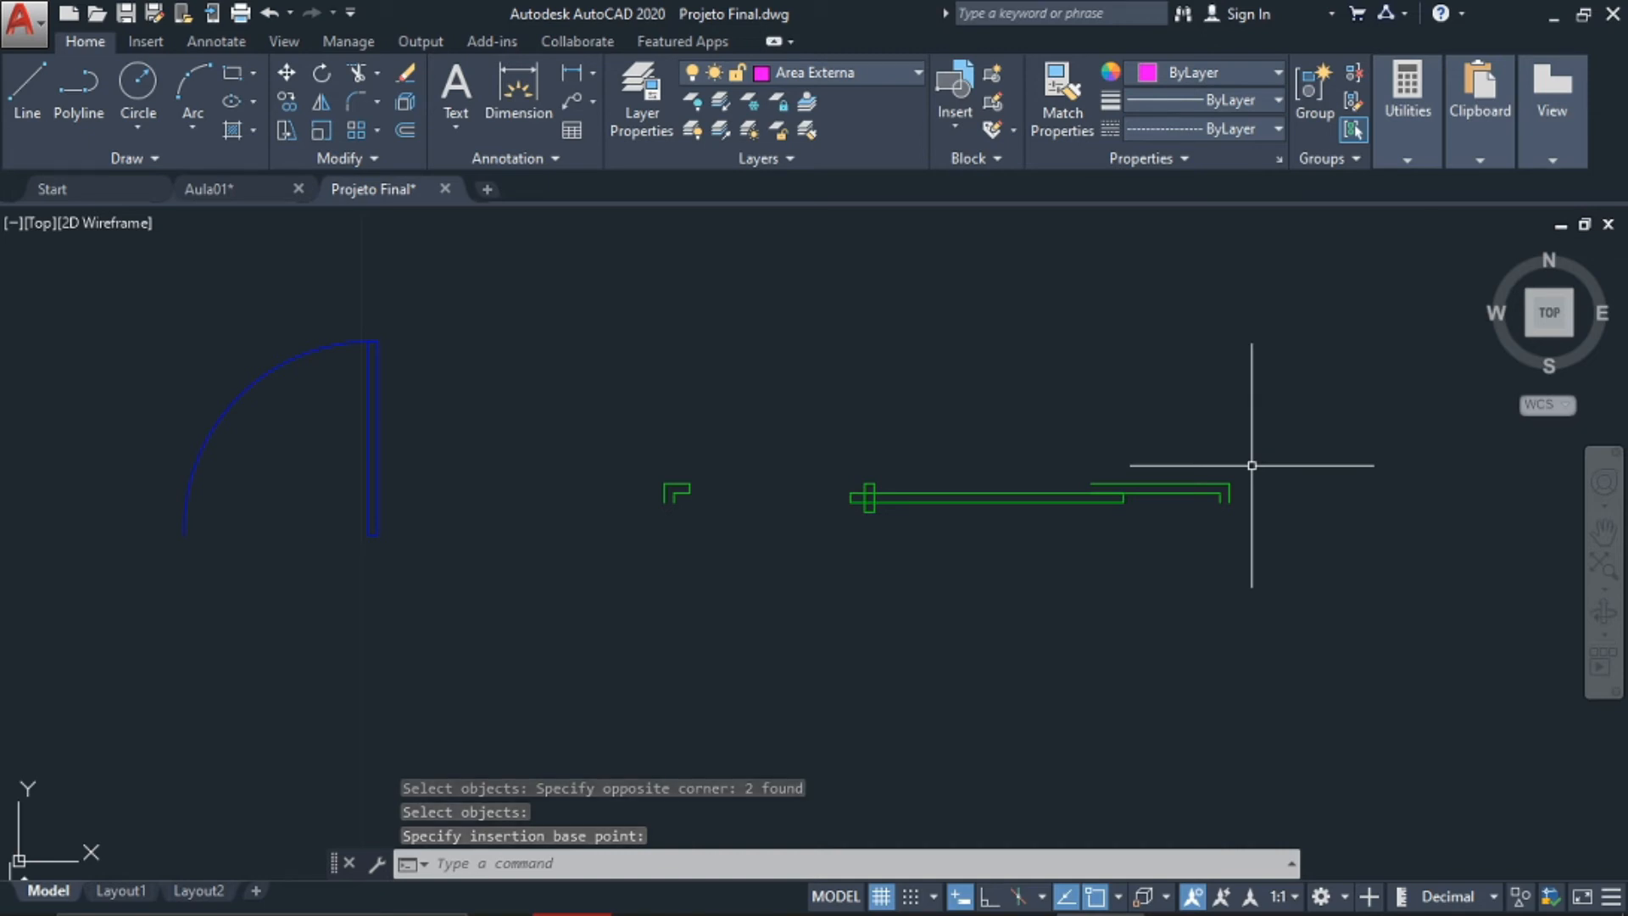
{"action": "type", "text": "W"}
{"action": "key", "text": "Return"}
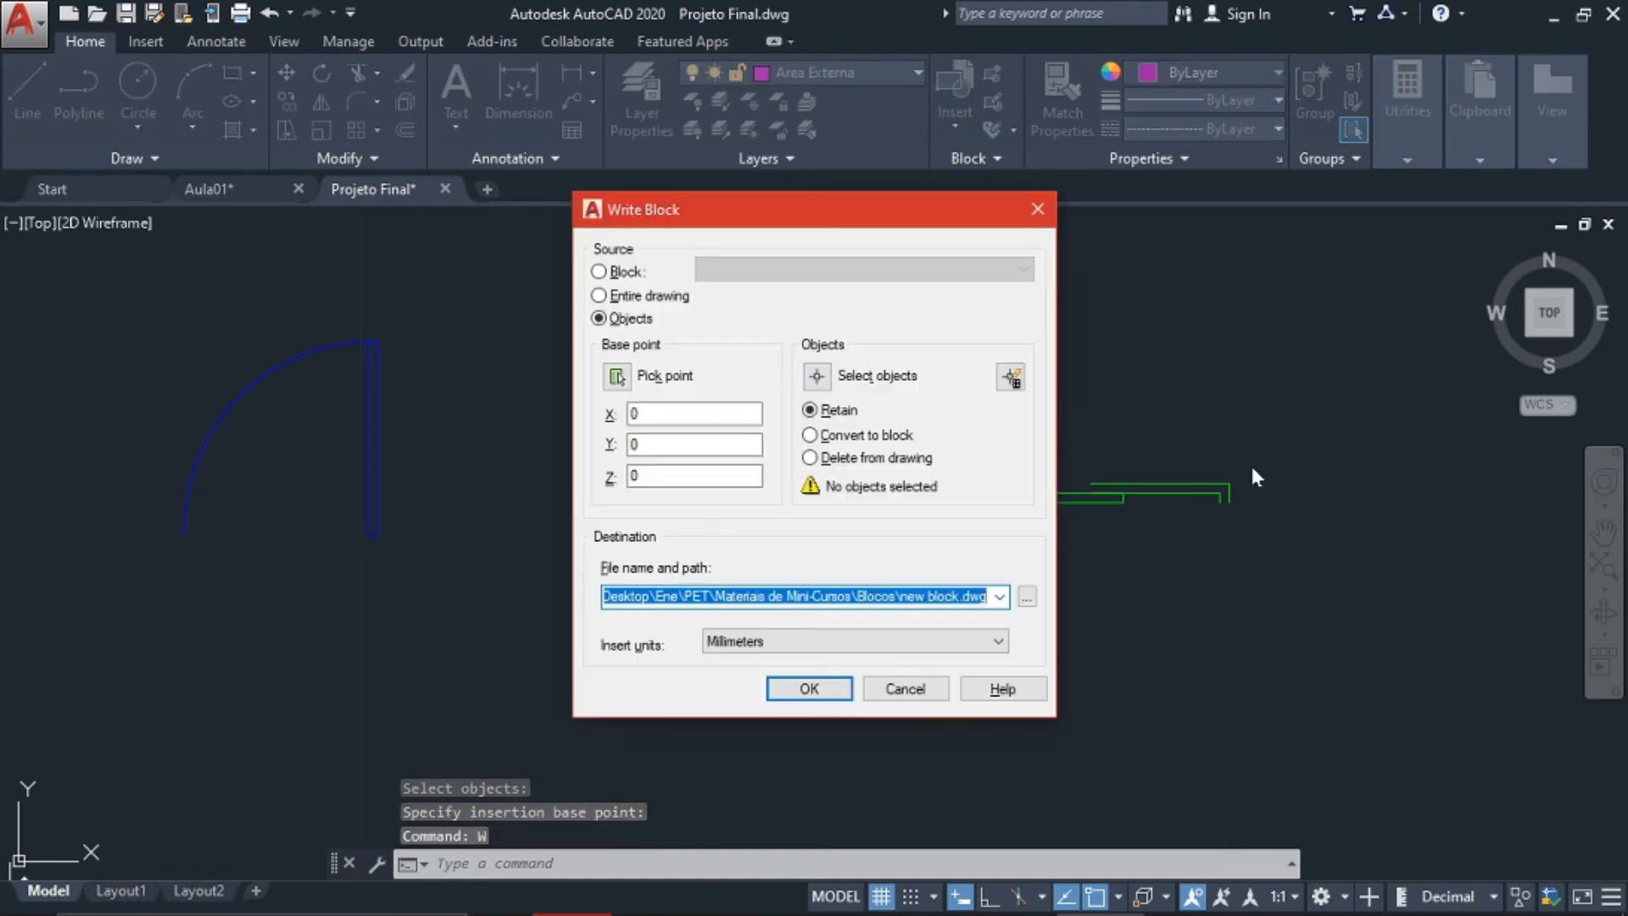
{"action": "left_click", "coordinate": [829, 380]}
{"action": "left_click", "coordinate": [1282, 352]}
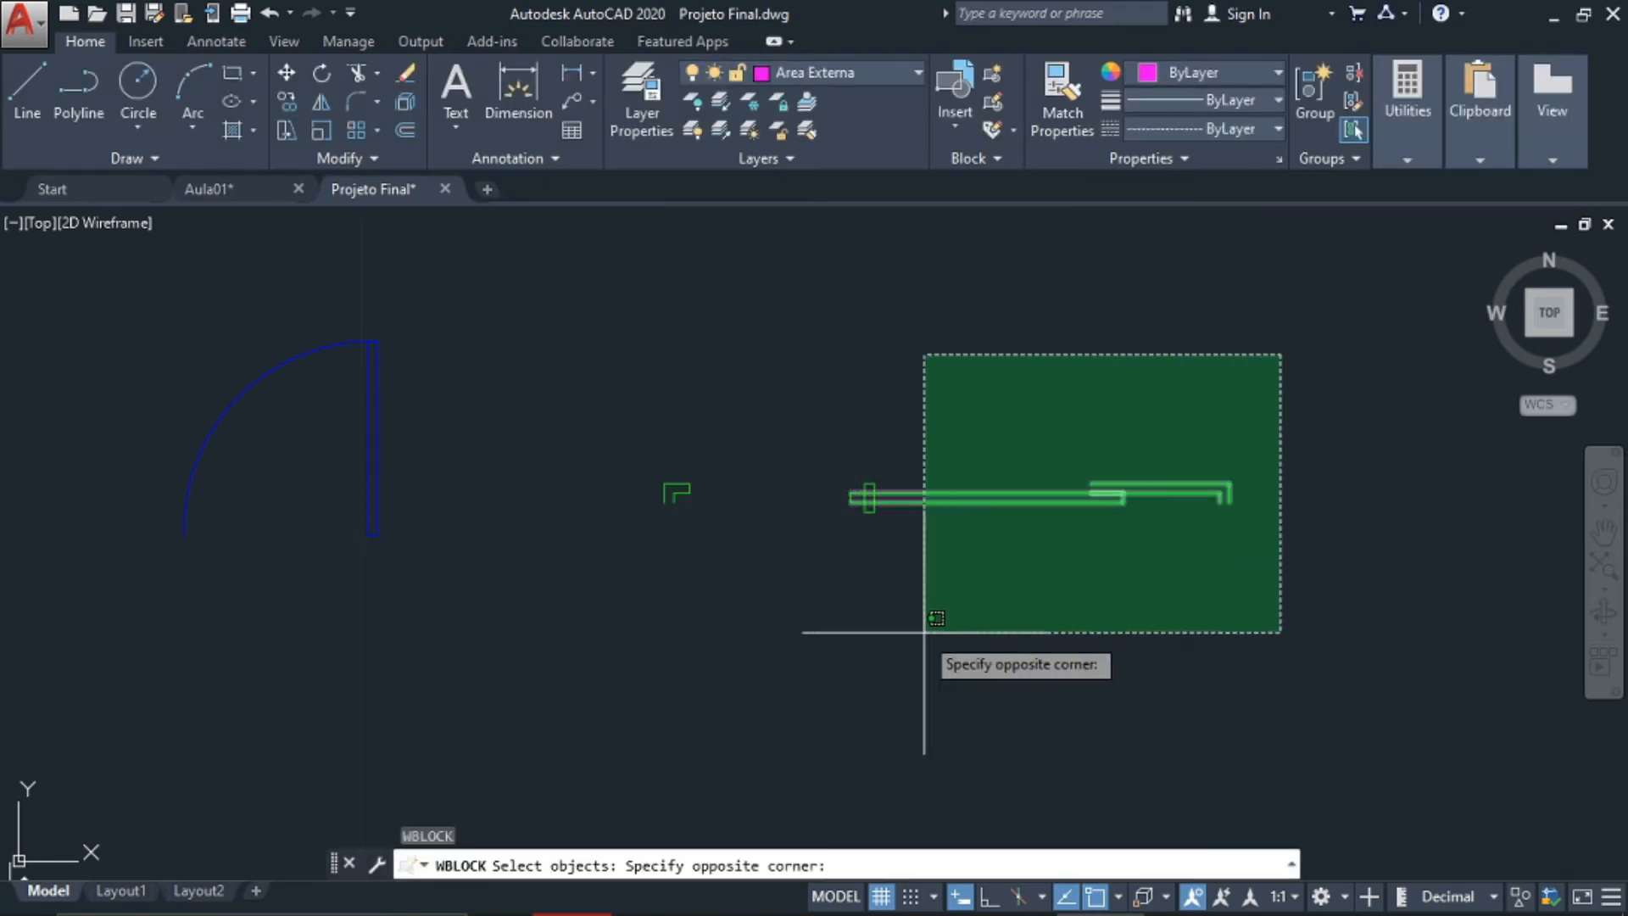
{"action": "left_click", "coordinate": [600, 600]}
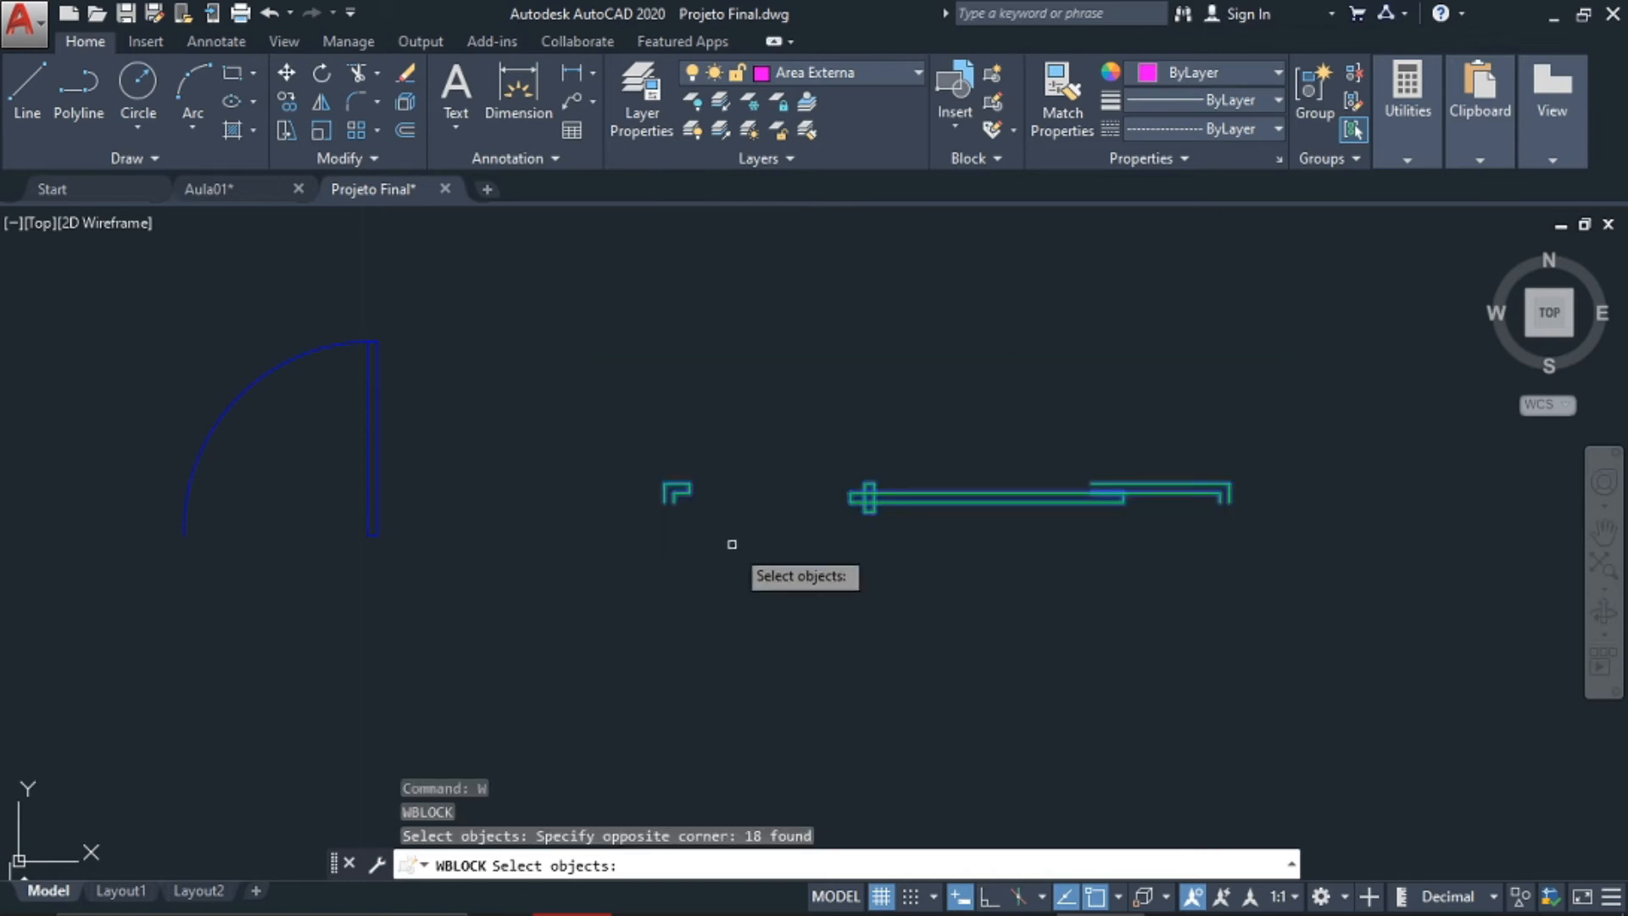
{"action": "key", "text": "Return"}
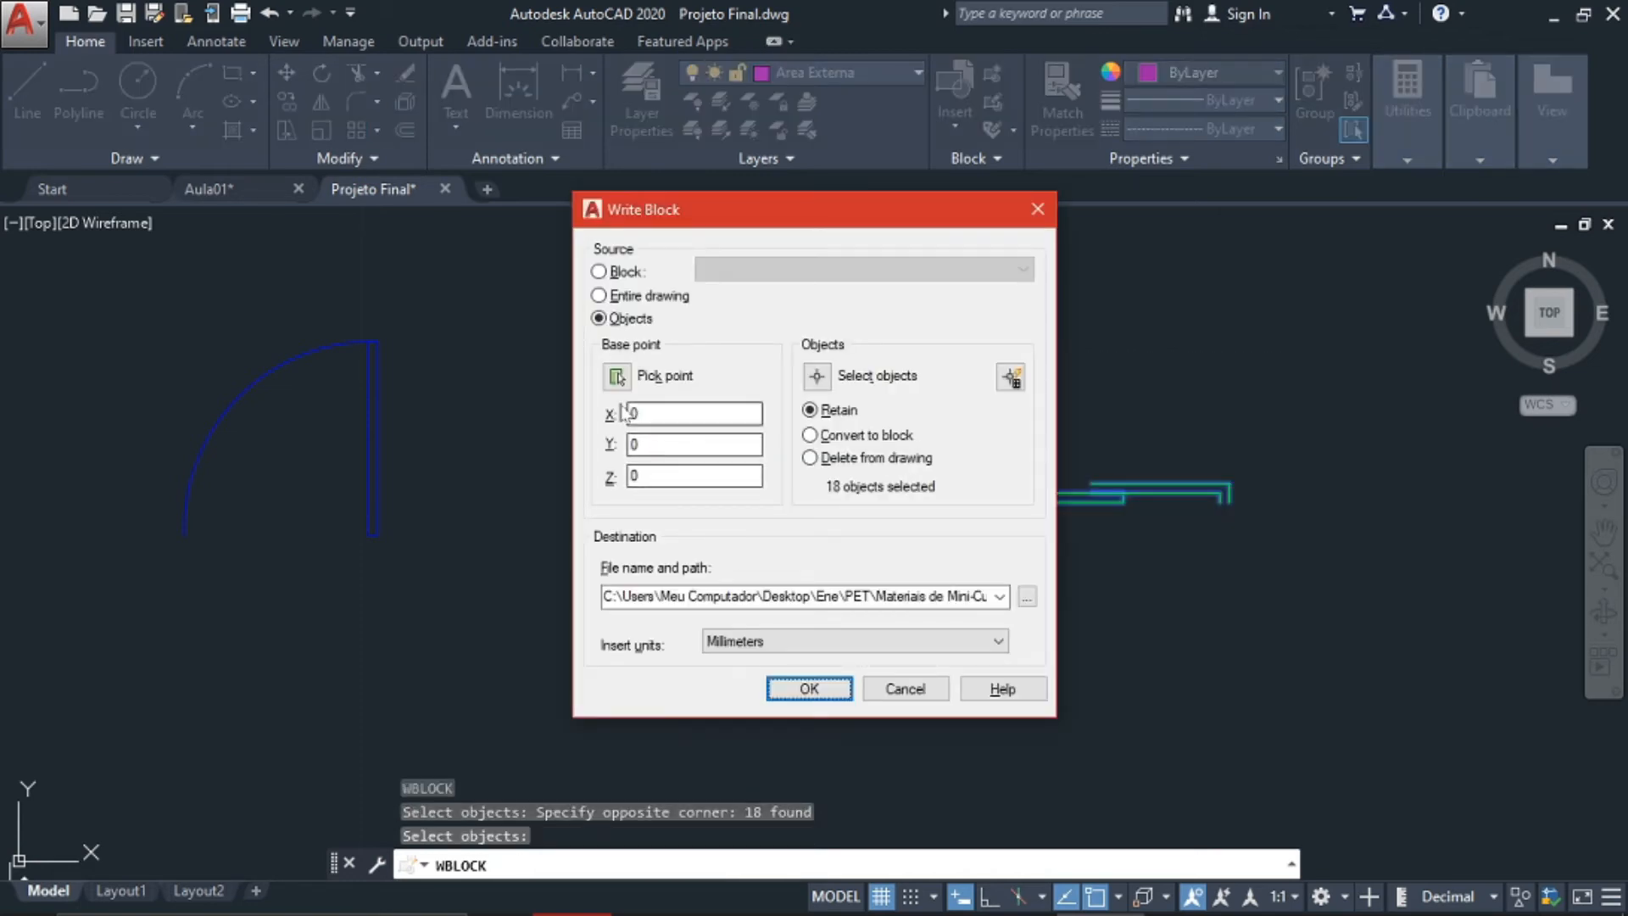
Set the sliding door block's base point at the small jamb piece's lower-left end and write it to the Blocos folder as porta de correr
{"action": "left_click", "coordinate": [616, 375]}
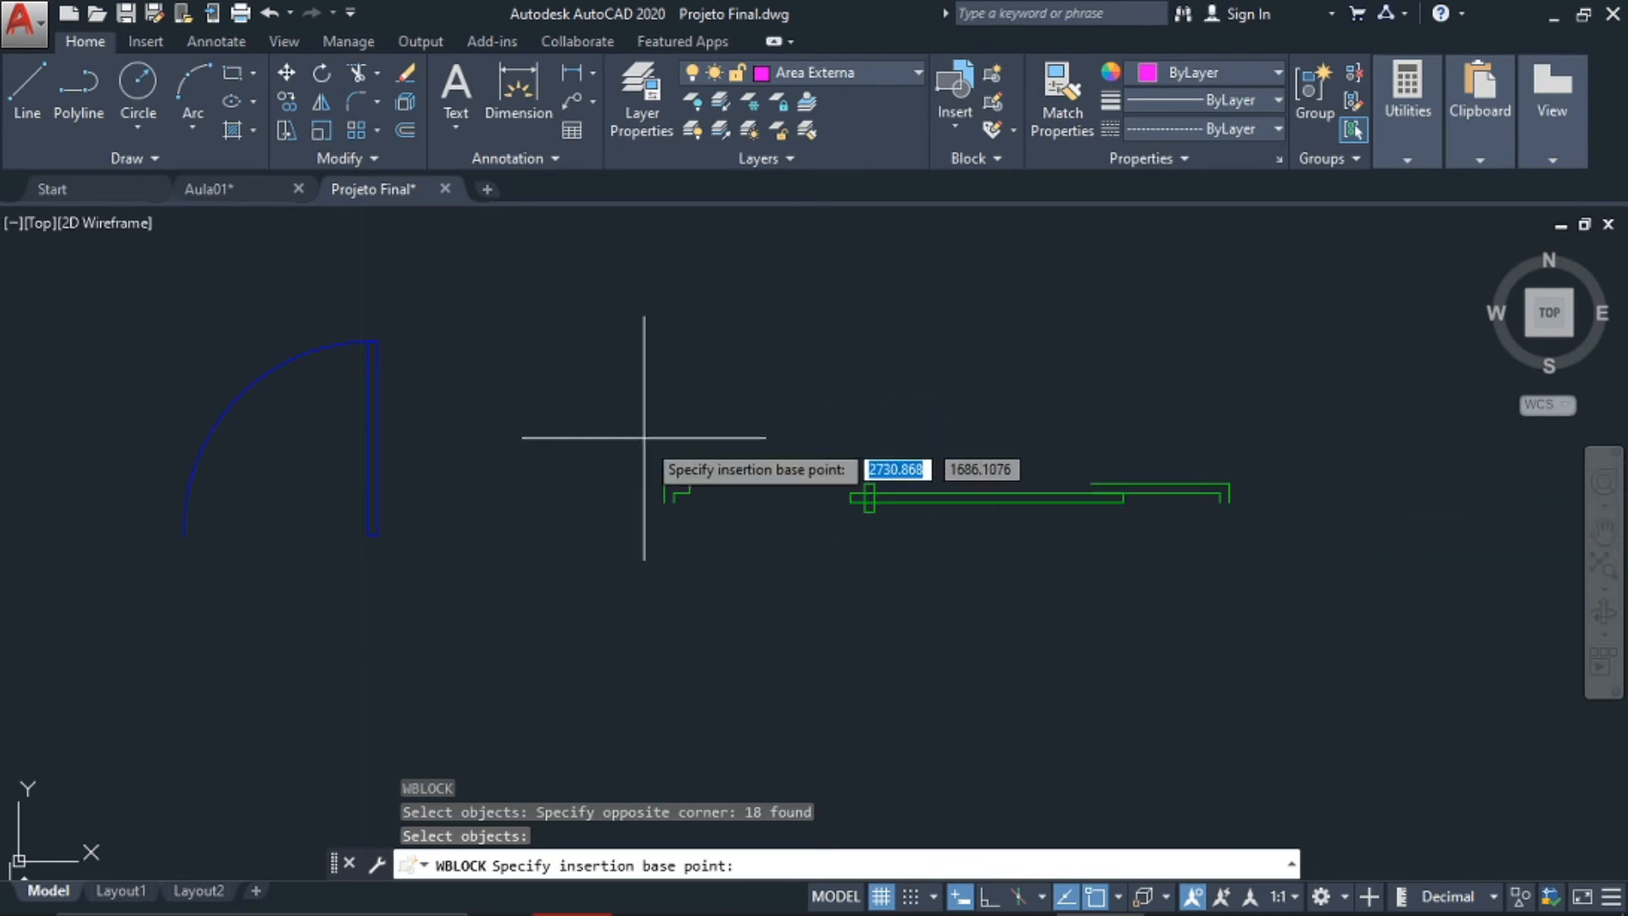
{"action": "left_click", "coordinate": [664, 502]}
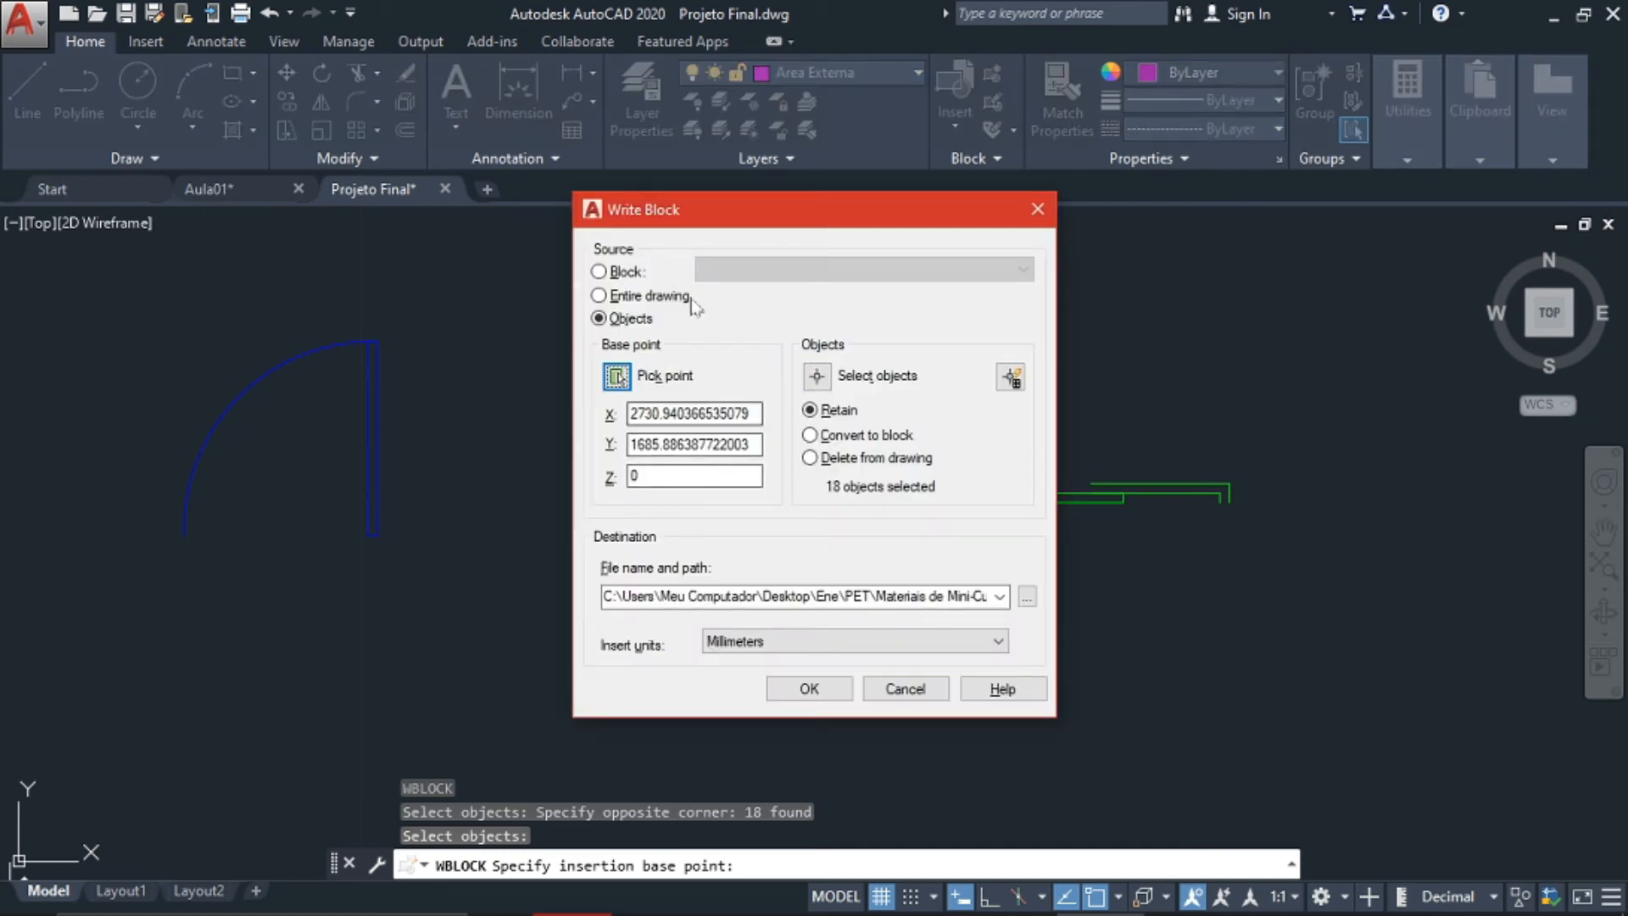
{"action": "left_click", "coordinate": [1026, 596]}
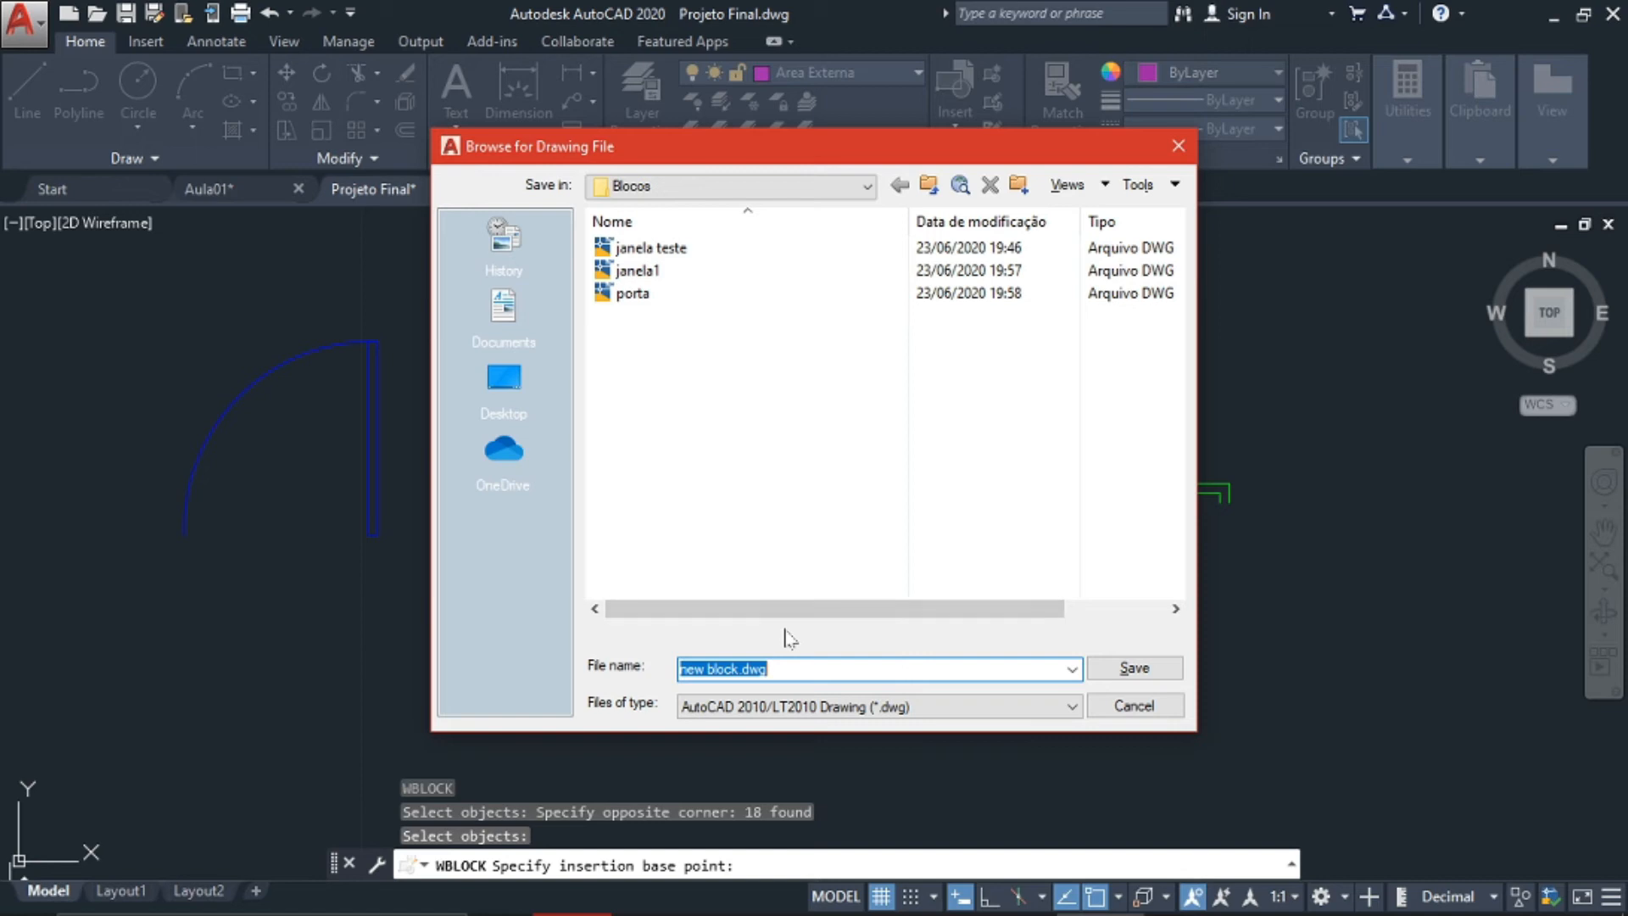
{"action": "type", "text": "porta de correr"}
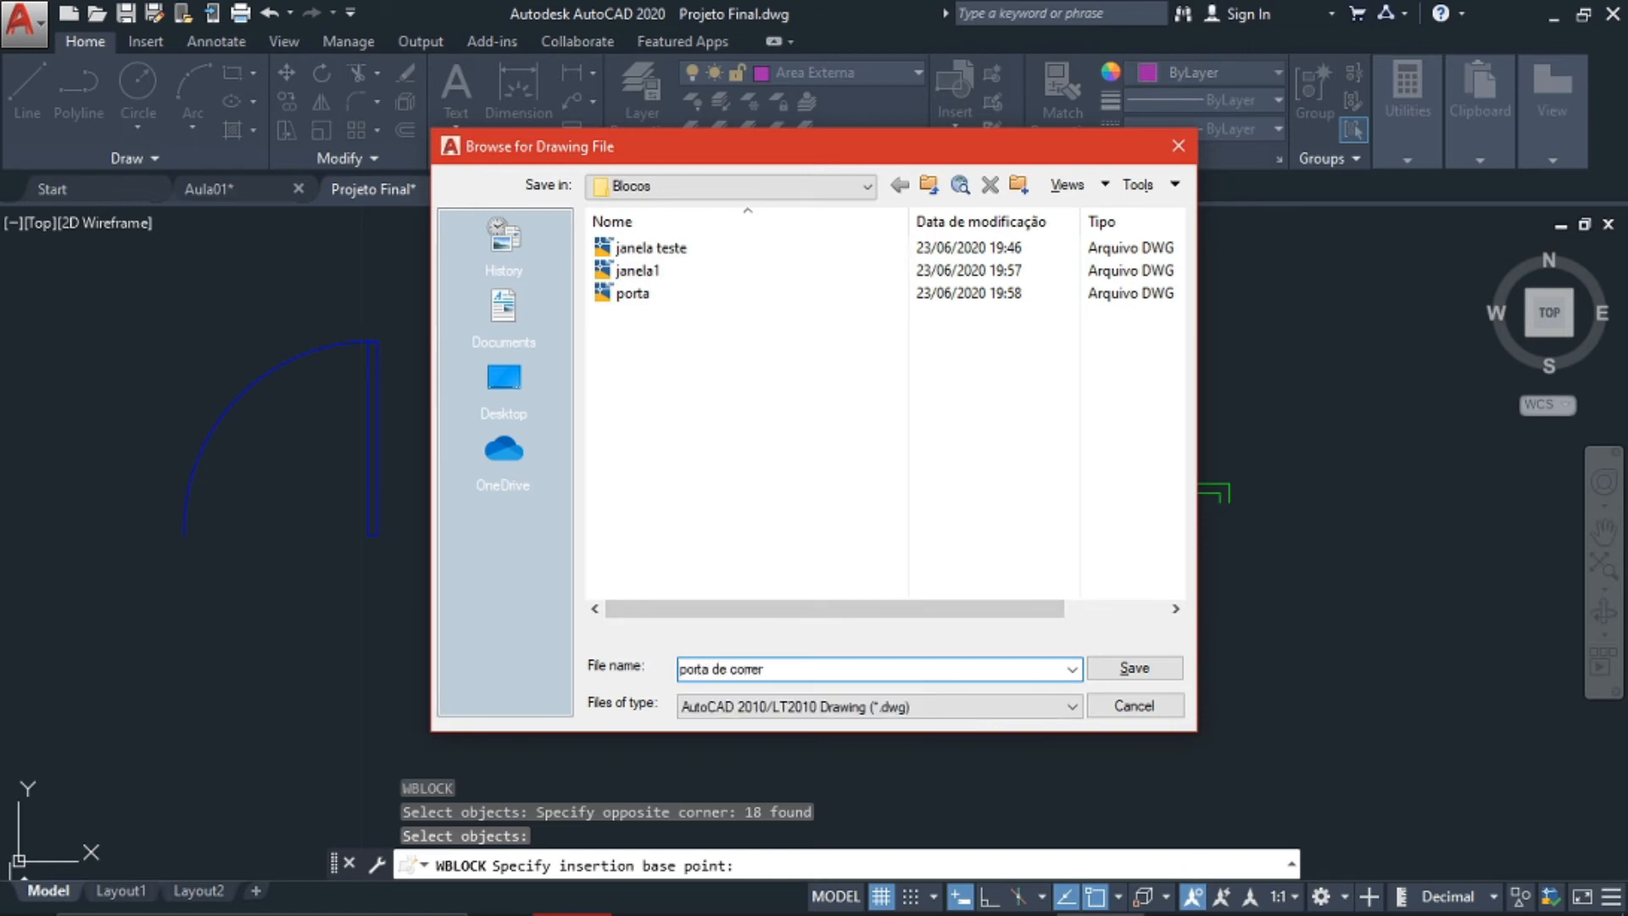
{"action": "left_click", "coordinate": [1121, 669]}
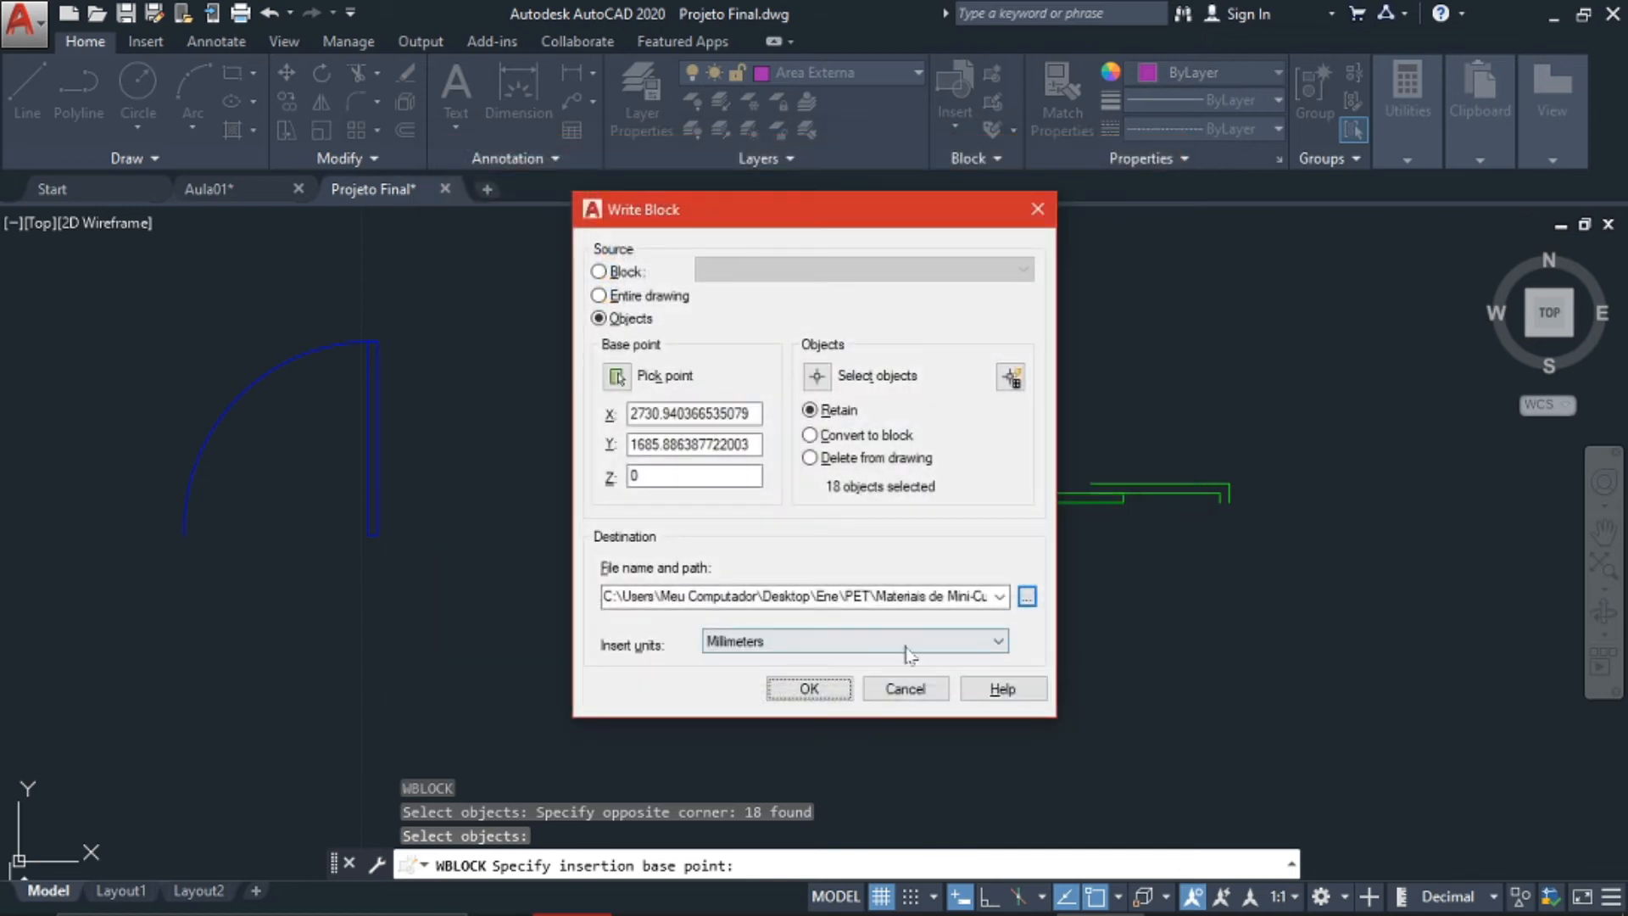
{"action": "left_click", "coordinate": [809, 689]}
Start the Insert command in the empty area above the symbols to bring up the recent blocks
{"action": "mouse_move", "coordinate": [313, 460]}
{"action": "middle_mouse_down"}
{"action": "mouse_move", "coordinate": [770, 454]}
{"action": "mouse_move", "coordinate": [767, 468]}
{"action": "middle_mouse_up"}
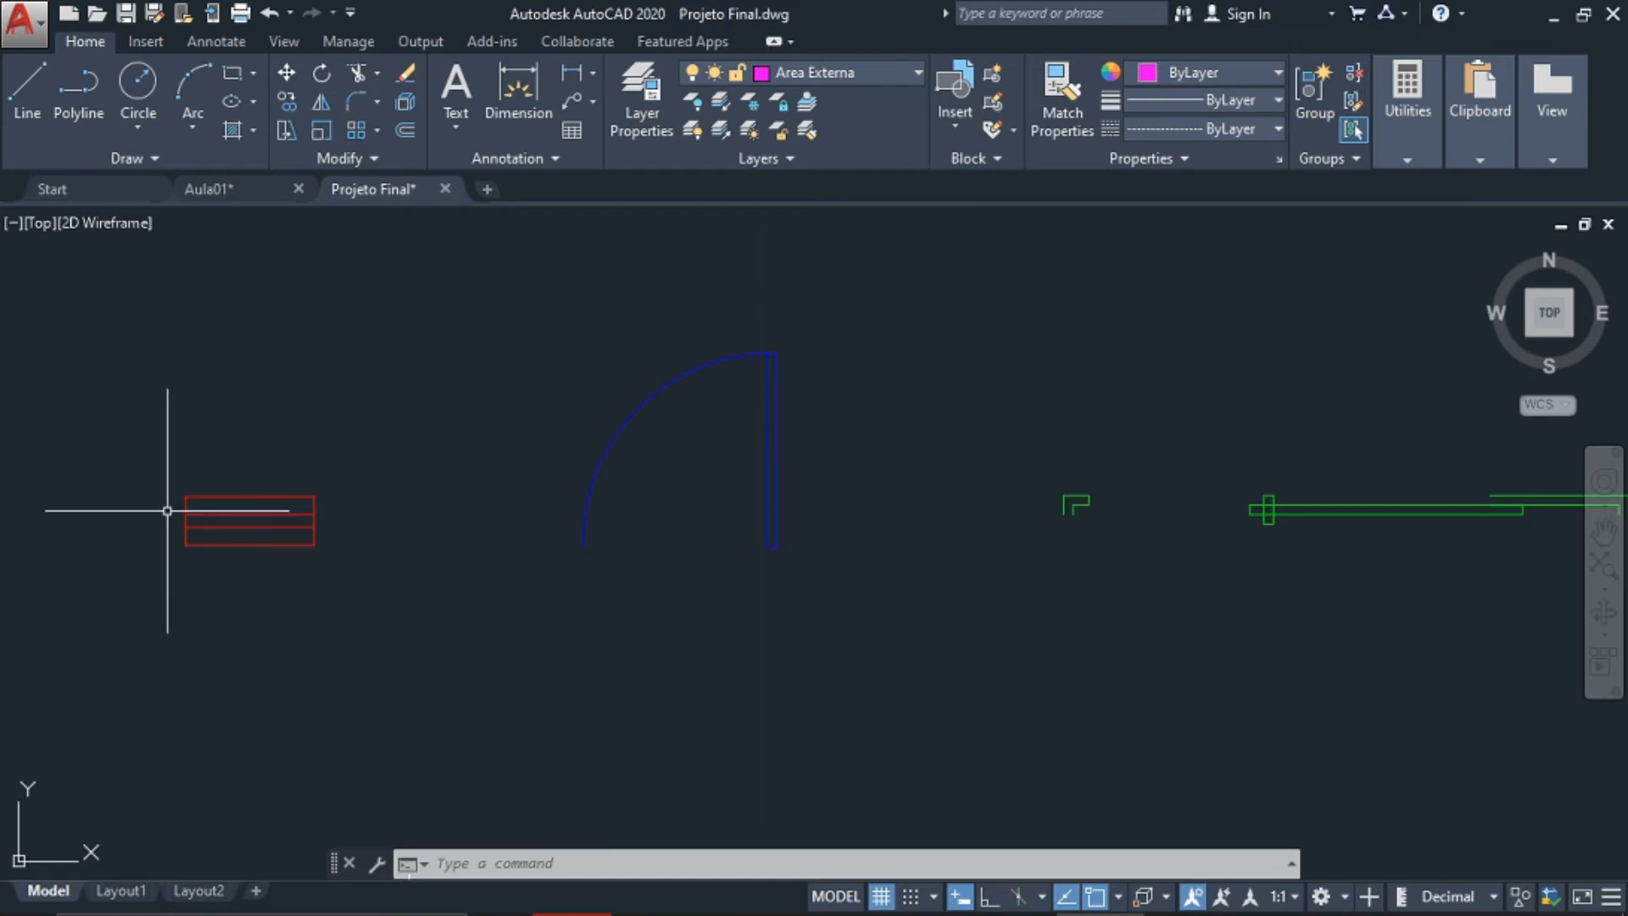
{"action": "scroll", "coordinate": [817, 440], "scroll_direction": "down", "scroll_amount": 2}
{"action": "middle_click_drag", "start_coordinate": [817, 440], "coordinate": [814, 520]}
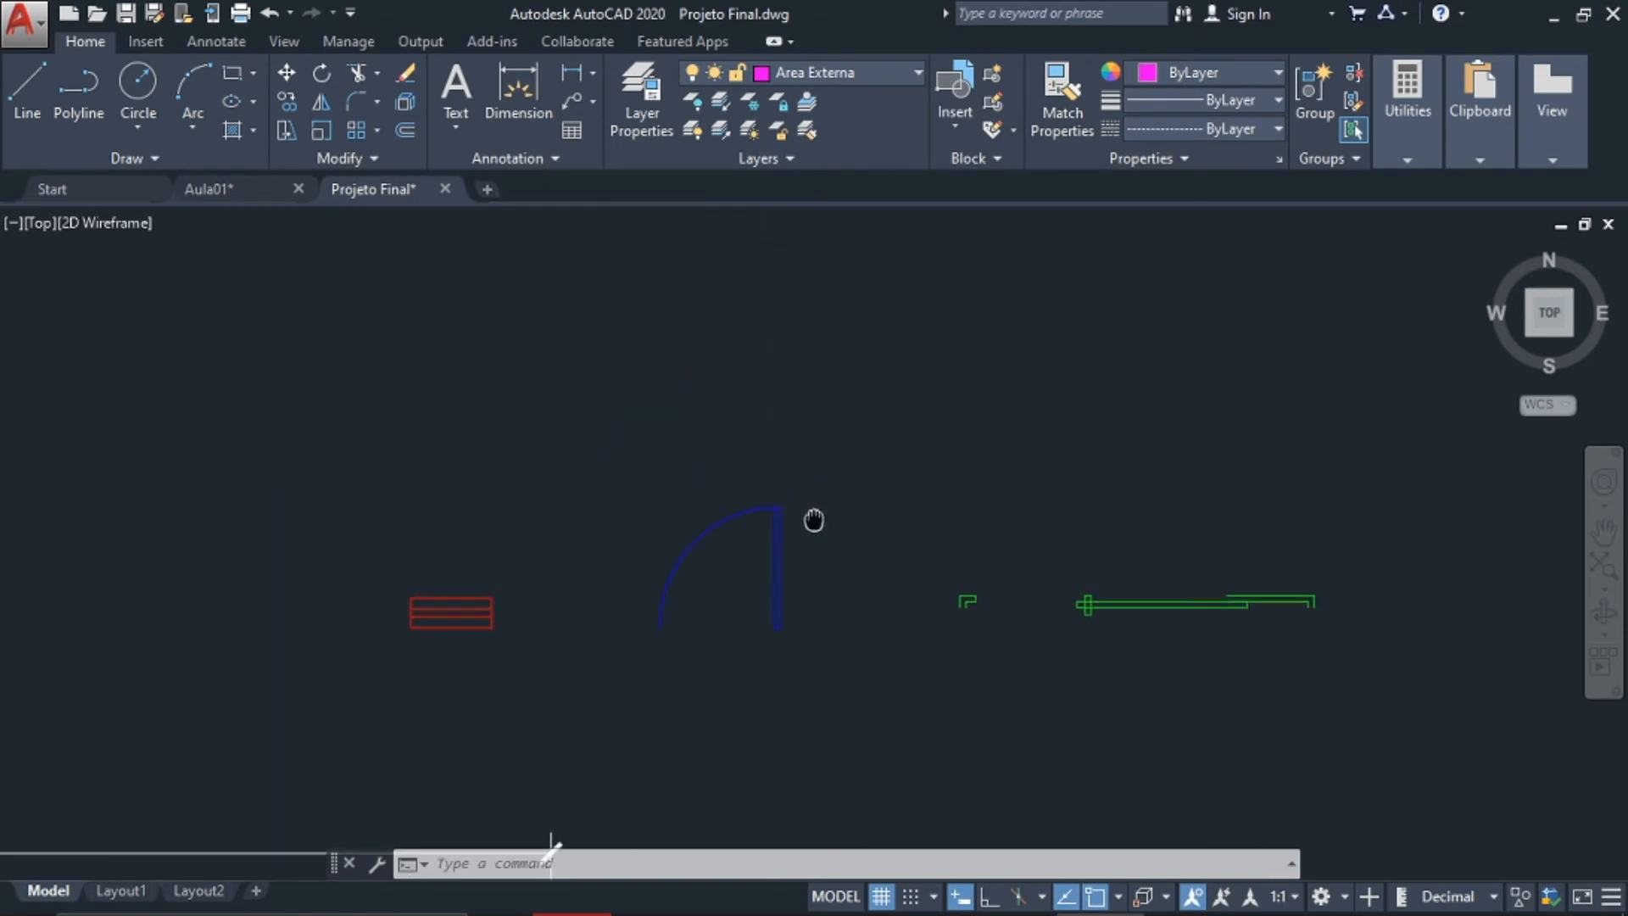
{"action": "scroll", "coordinate": [436, 629], "scroll_direction": "up", "scroll_amount": 2}
{"action": "middle_click_drag", "start_coordinate": [1071, 328], "coordinate": [919, 429]}
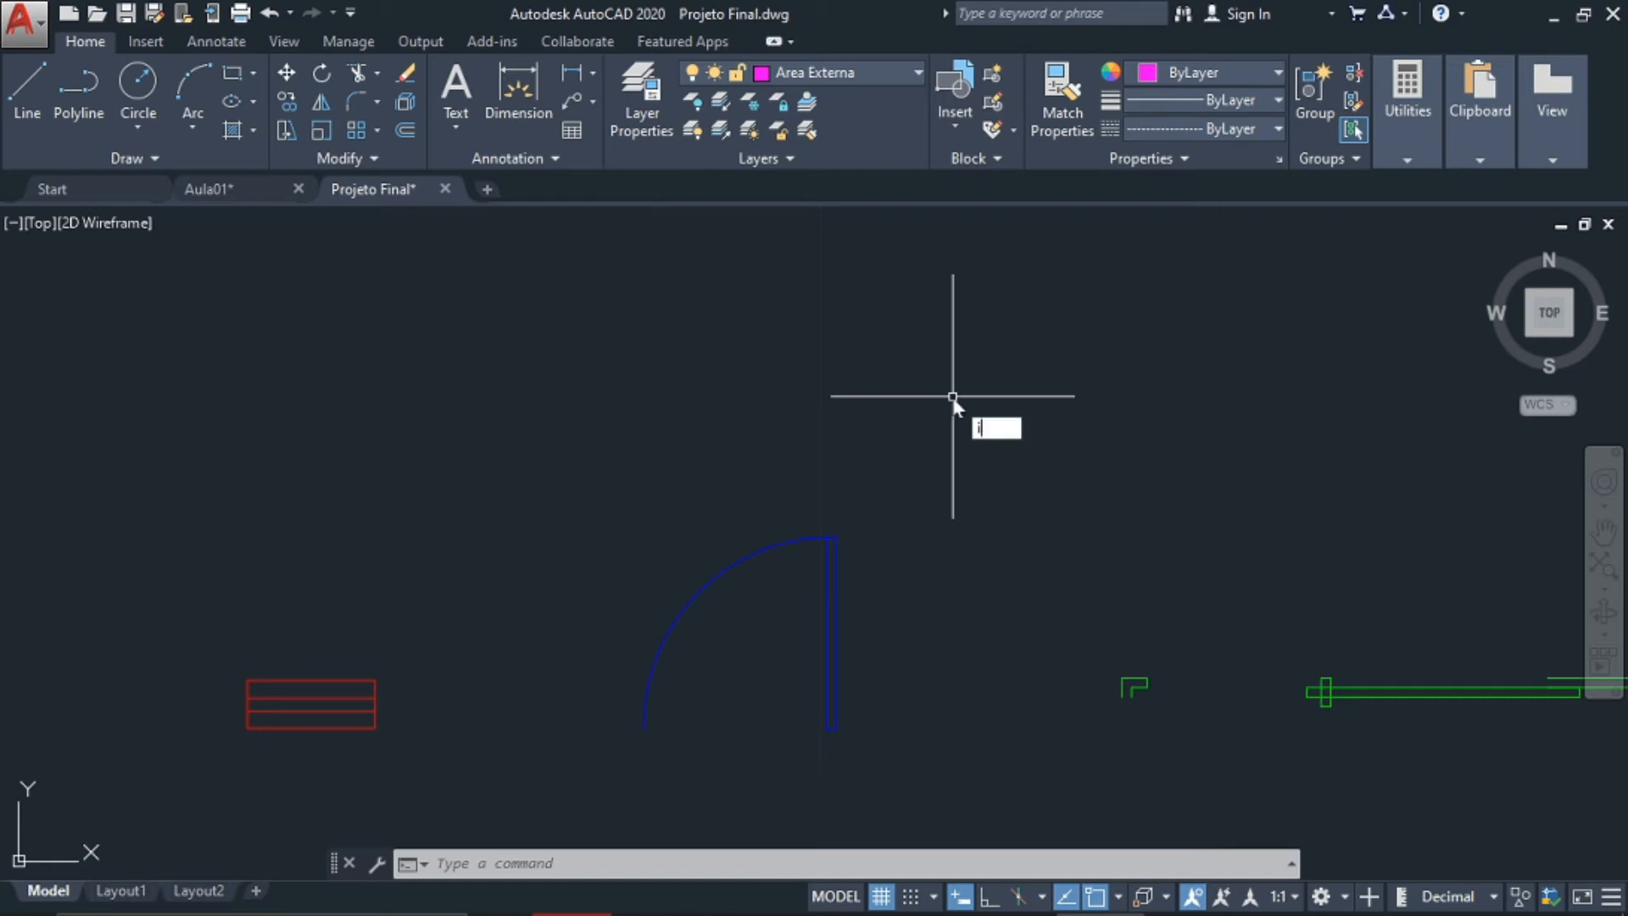
{"action": "key", "text": "Return"}
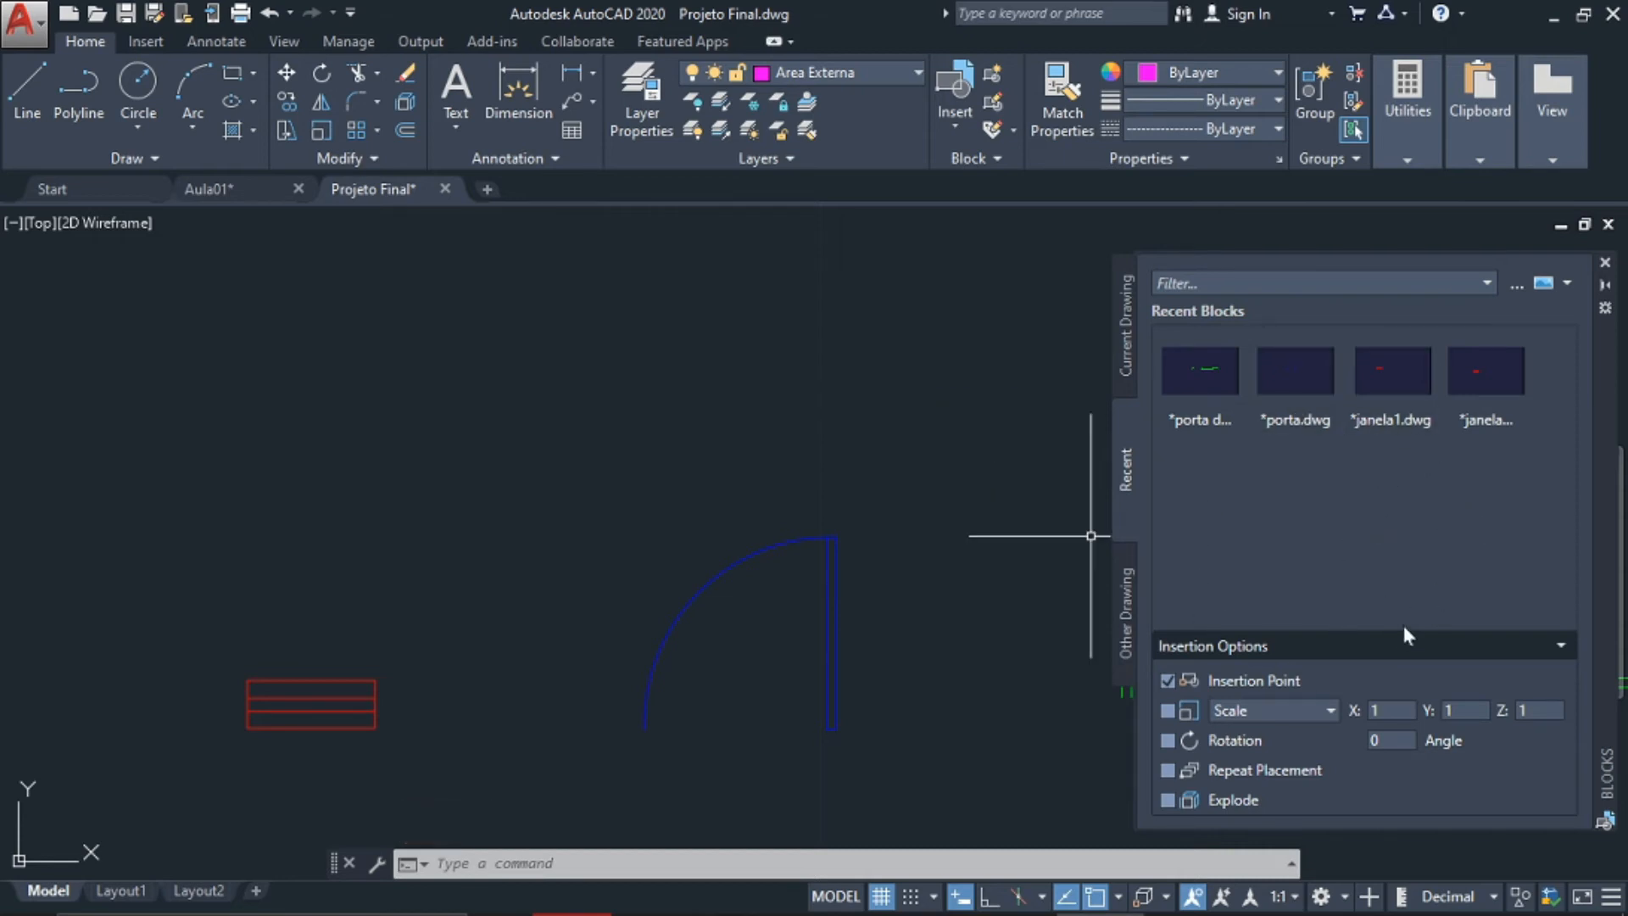
Check the saved block files in the Blocos folder and its location without choosing a file
{"action": "left_click", "coordinate": [1514, 289]}
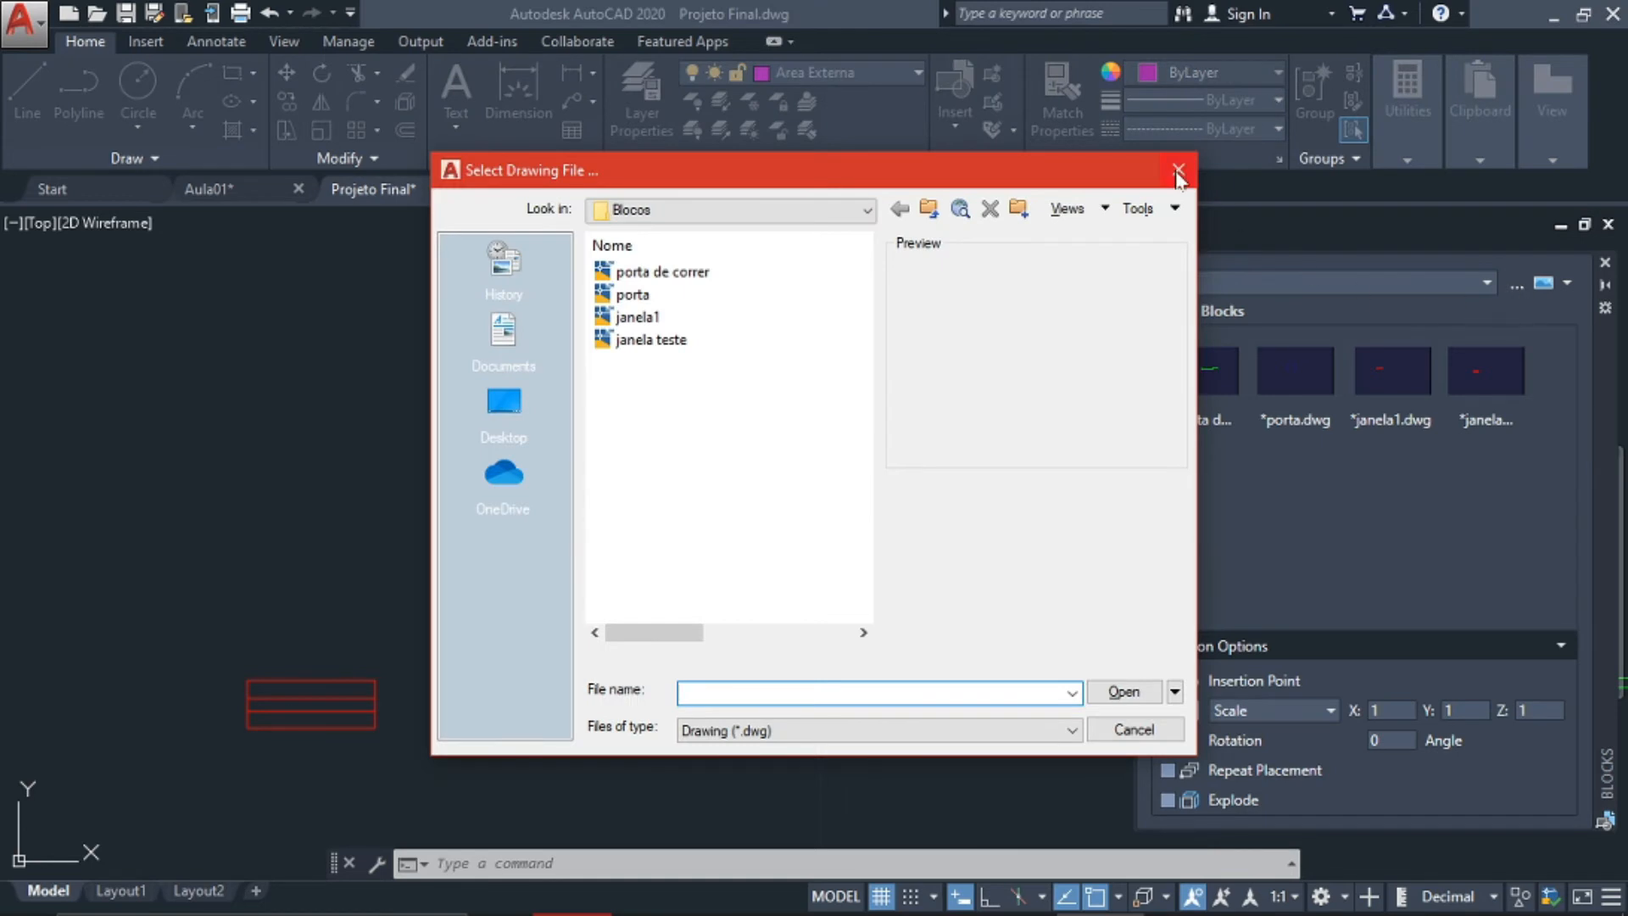
{"action": "left_click", "coordinate": [1178, 172]}
{"action": "left_click", "coordinate": [1516, 286]}
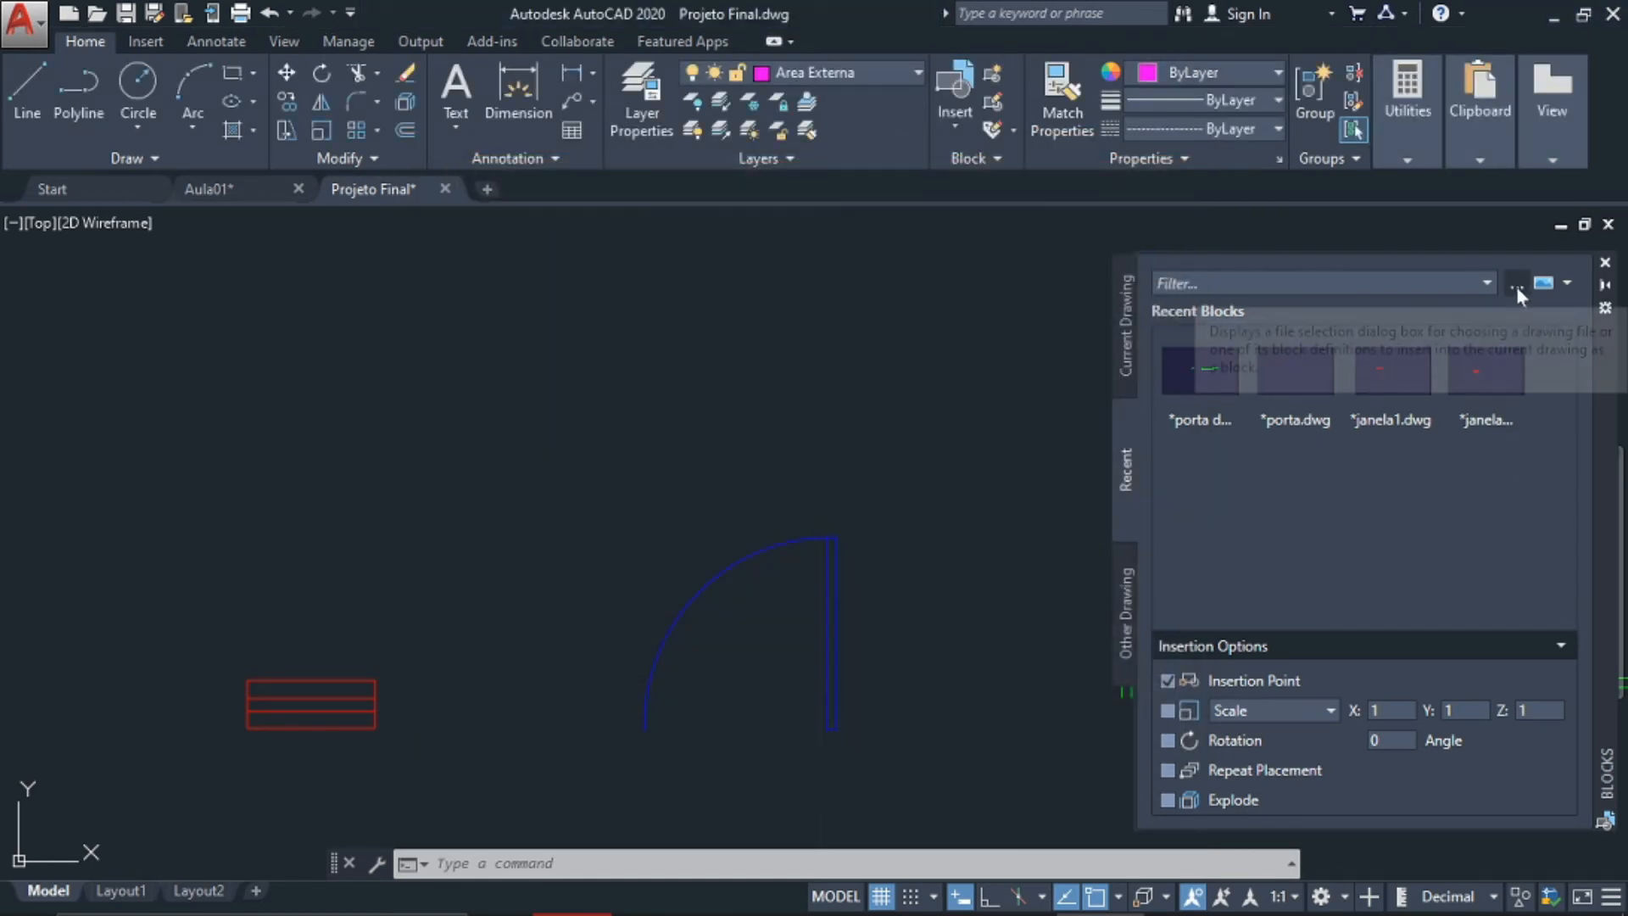
{"action": "left_click", "coordinate": [858, 213]}
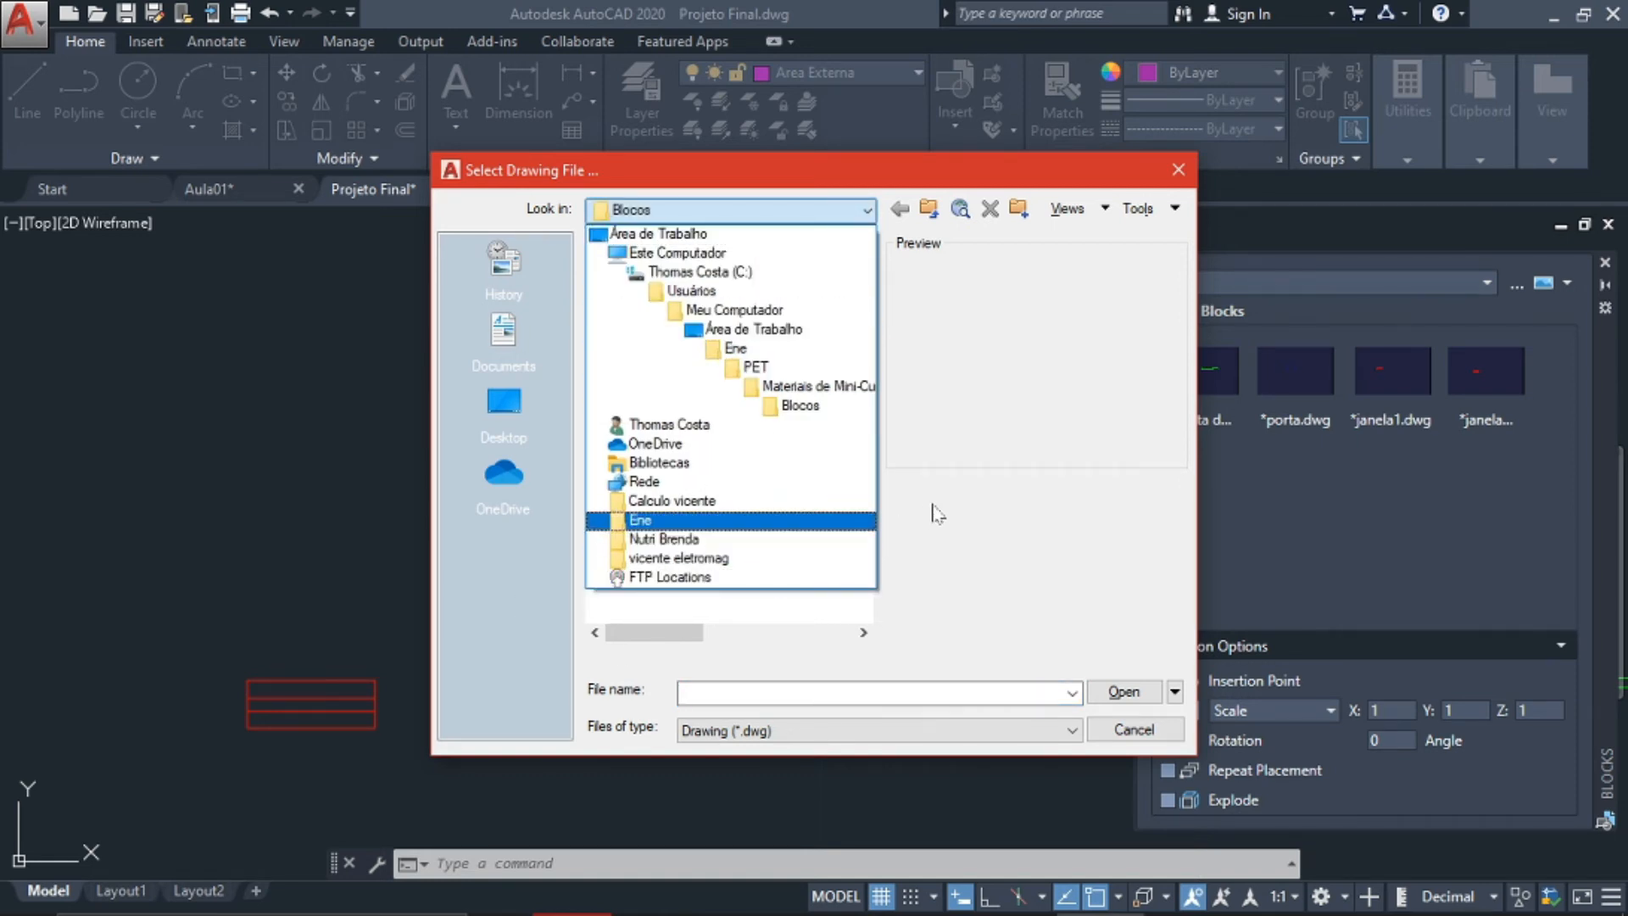
{"action": "left_click", "coordinate": [972, 437]}
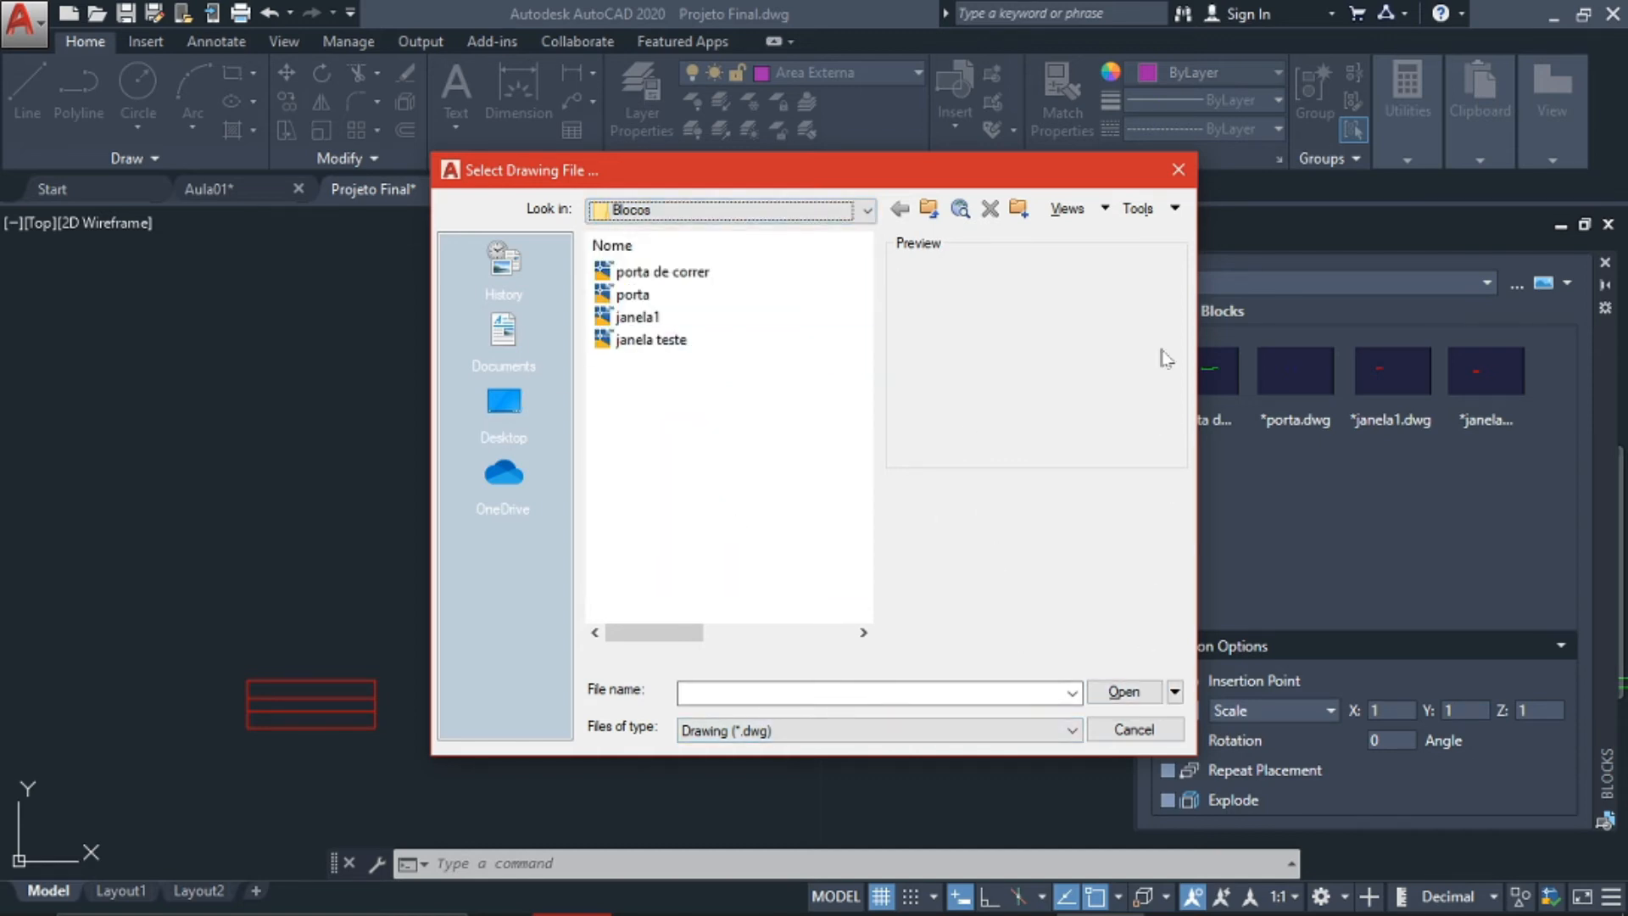
{"action": "left_click", "coordinate": [1178, 171]}
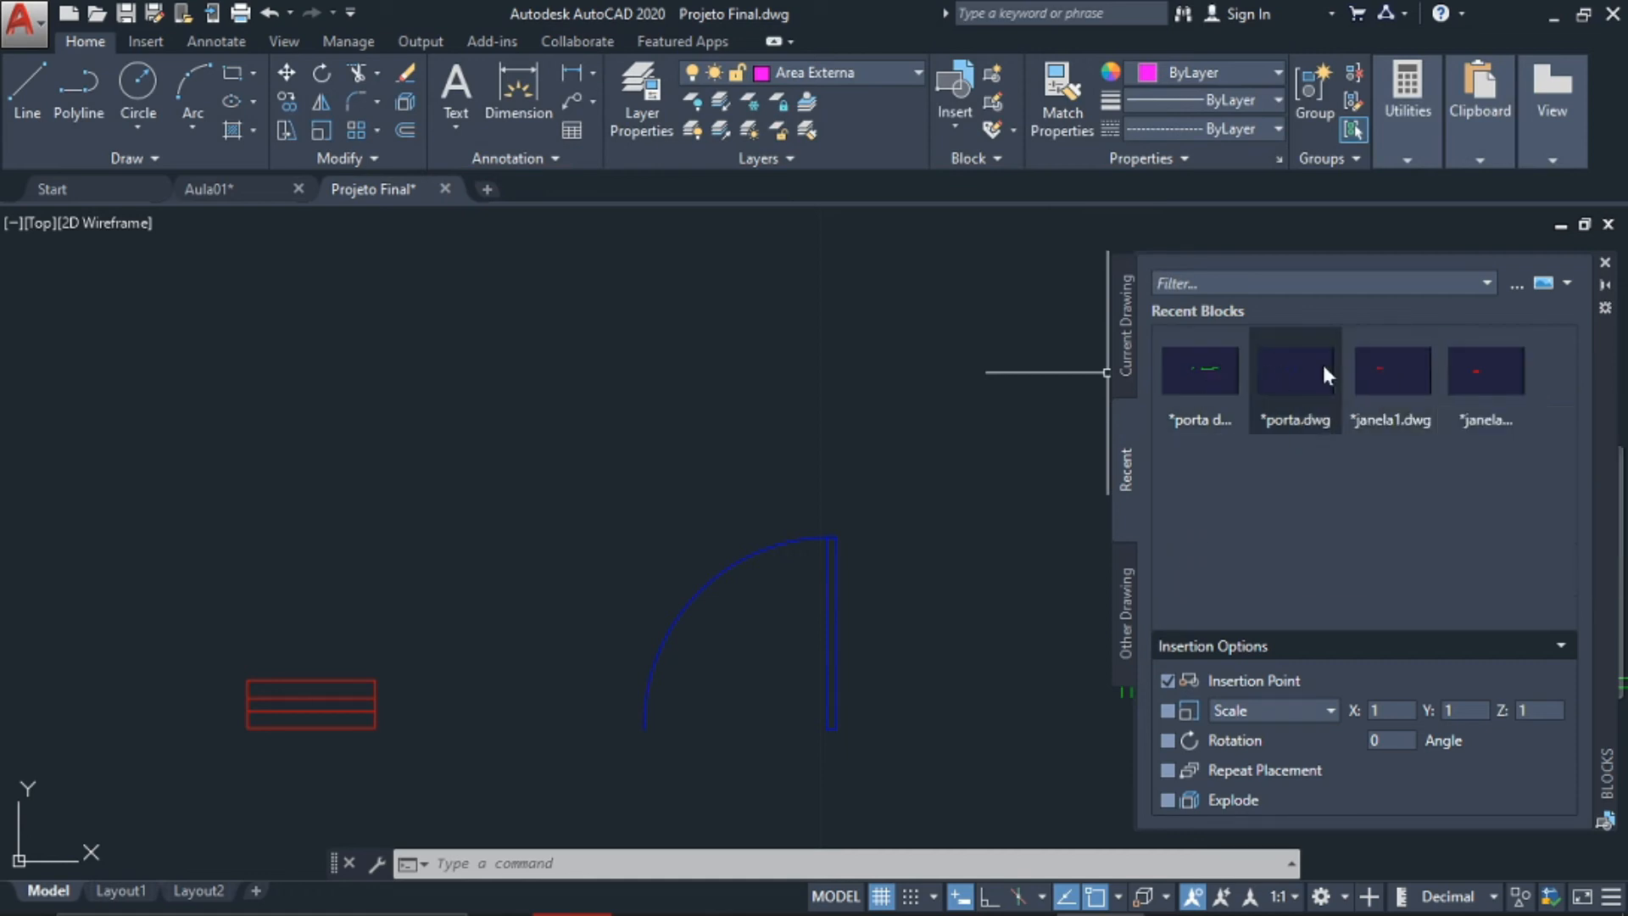
Insert the porta de correr block above the original door symbol and close the block palette
{"action": "left_click", "coordinate": [1167, 680]}
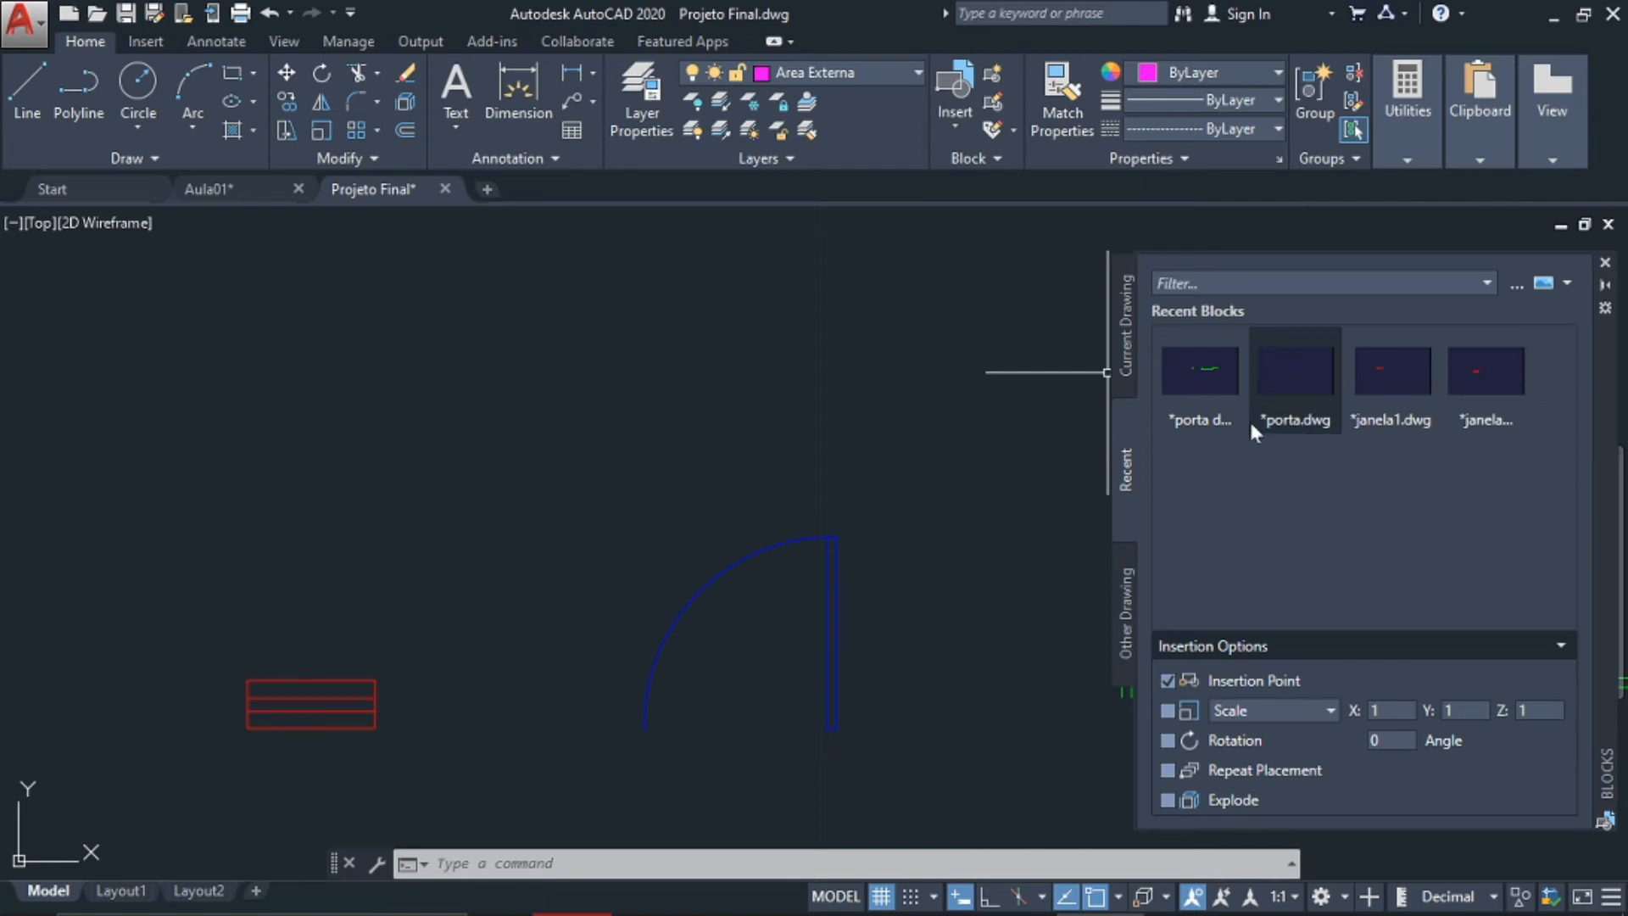
{"action": "left_click", "coordinate": [1199, 373]}
{"action": "scroll", "coordinate": [319, 407], "scroll_direction": "down", "scroll_amount": 2}
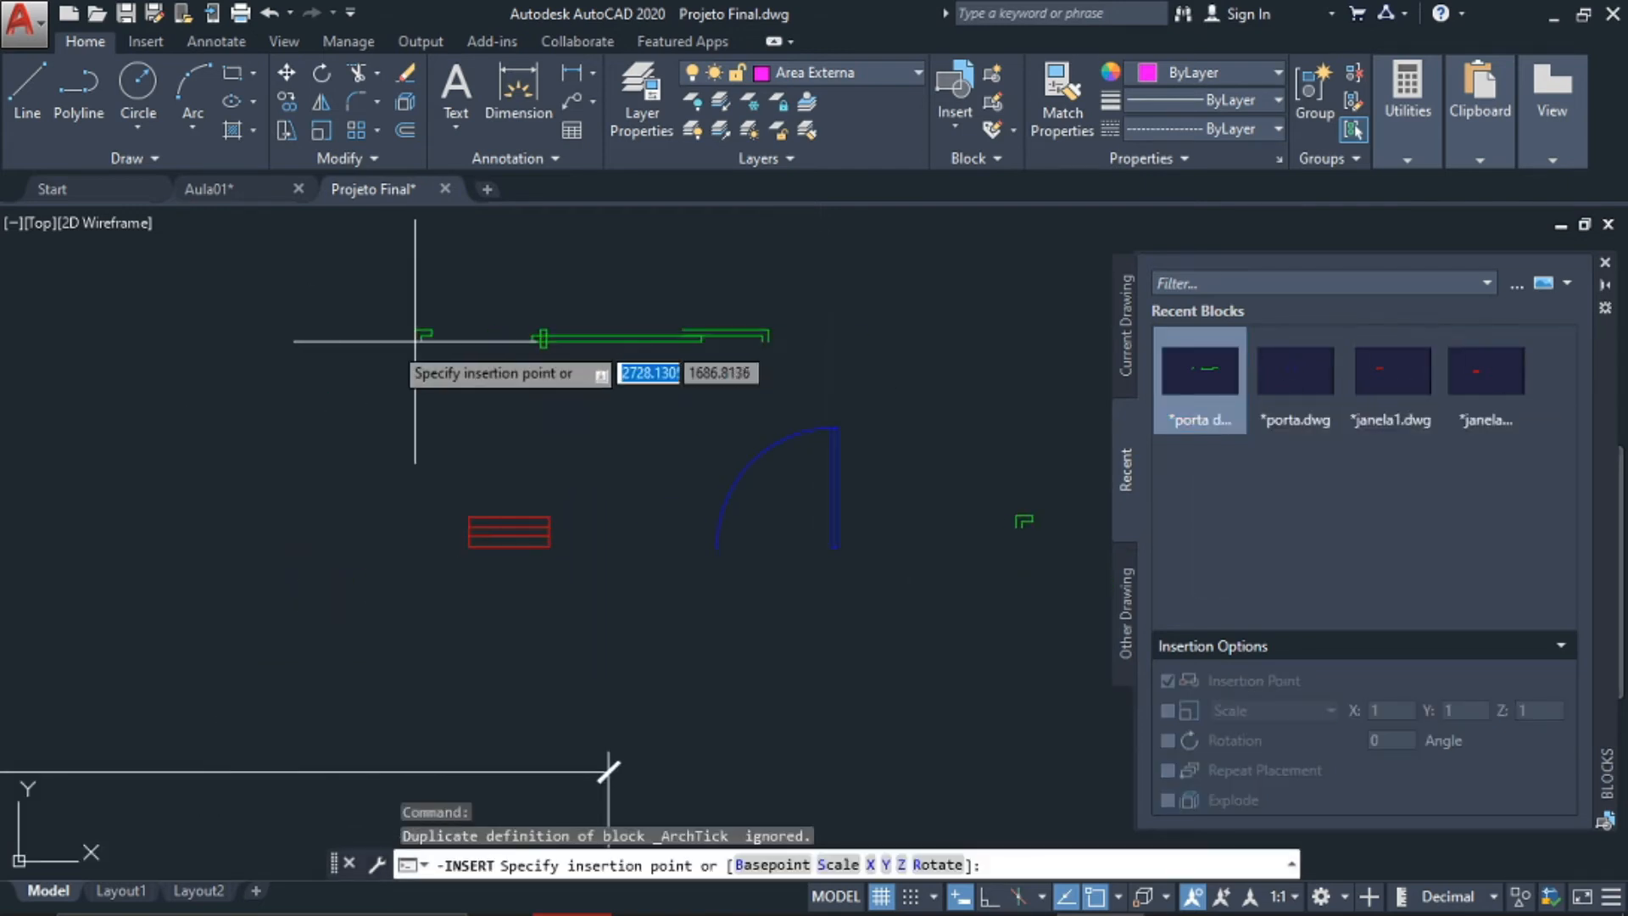
{"action": "middle_click_drag", "start_coordinate": [427, 399], "coordinate": [532, 430]}
{"action": "scroll", "coordinate": [532, 430], "scroll_direction": "down", "scroll_amount": 2}
{"action": "left_click", "coordinate": [691, 305]}
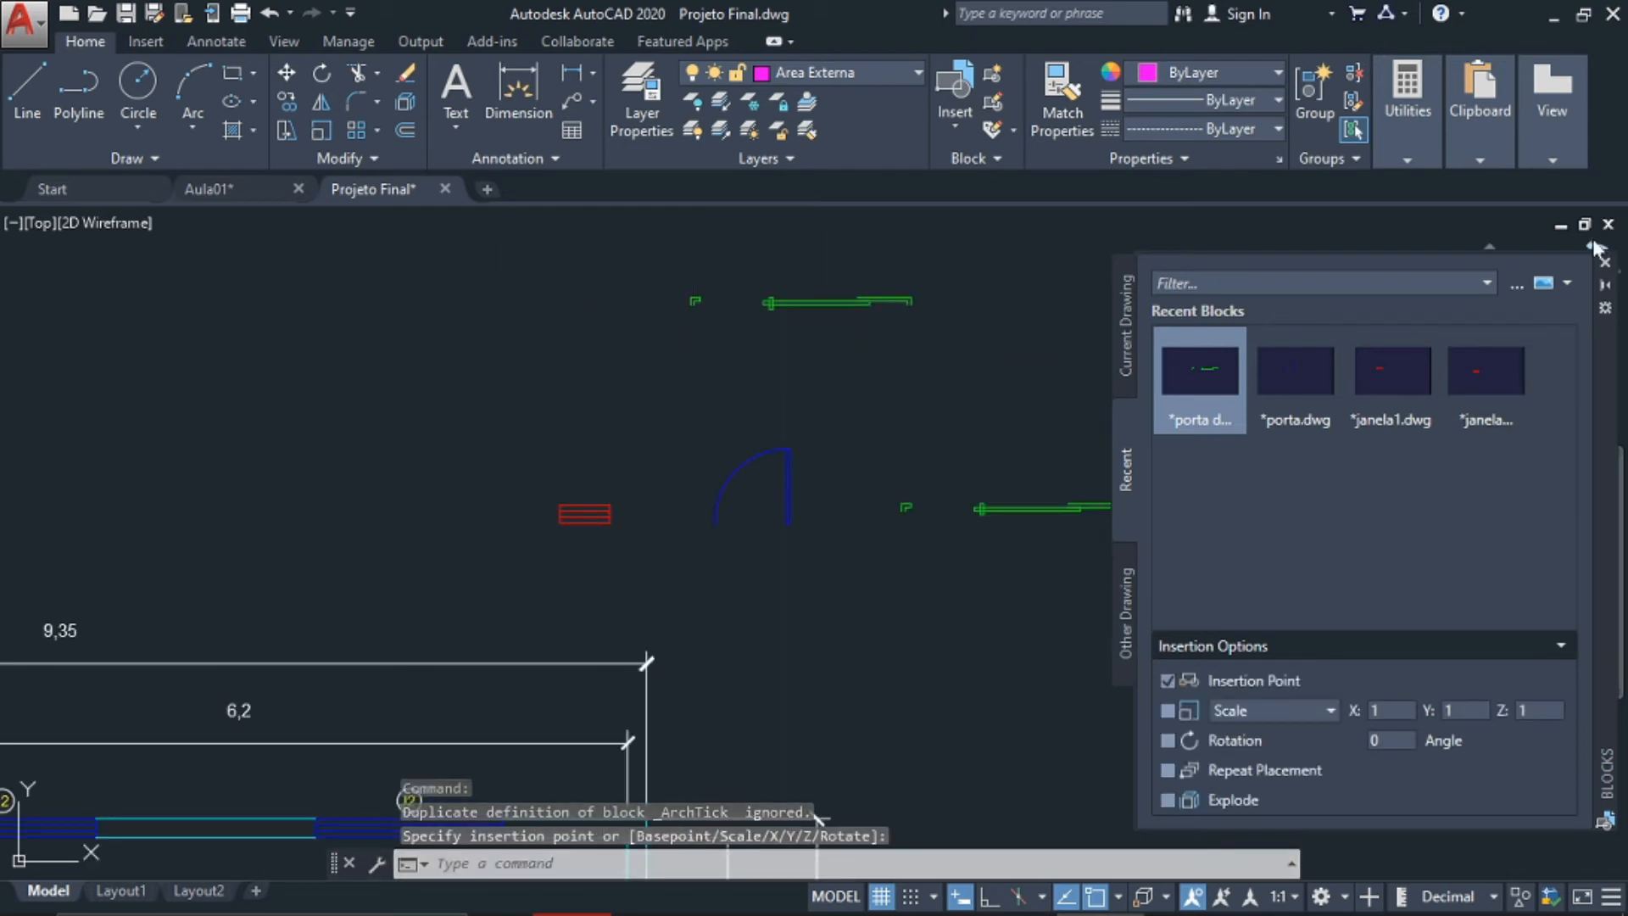
{"action": "left_click", "coordinate": [1604, 263]}
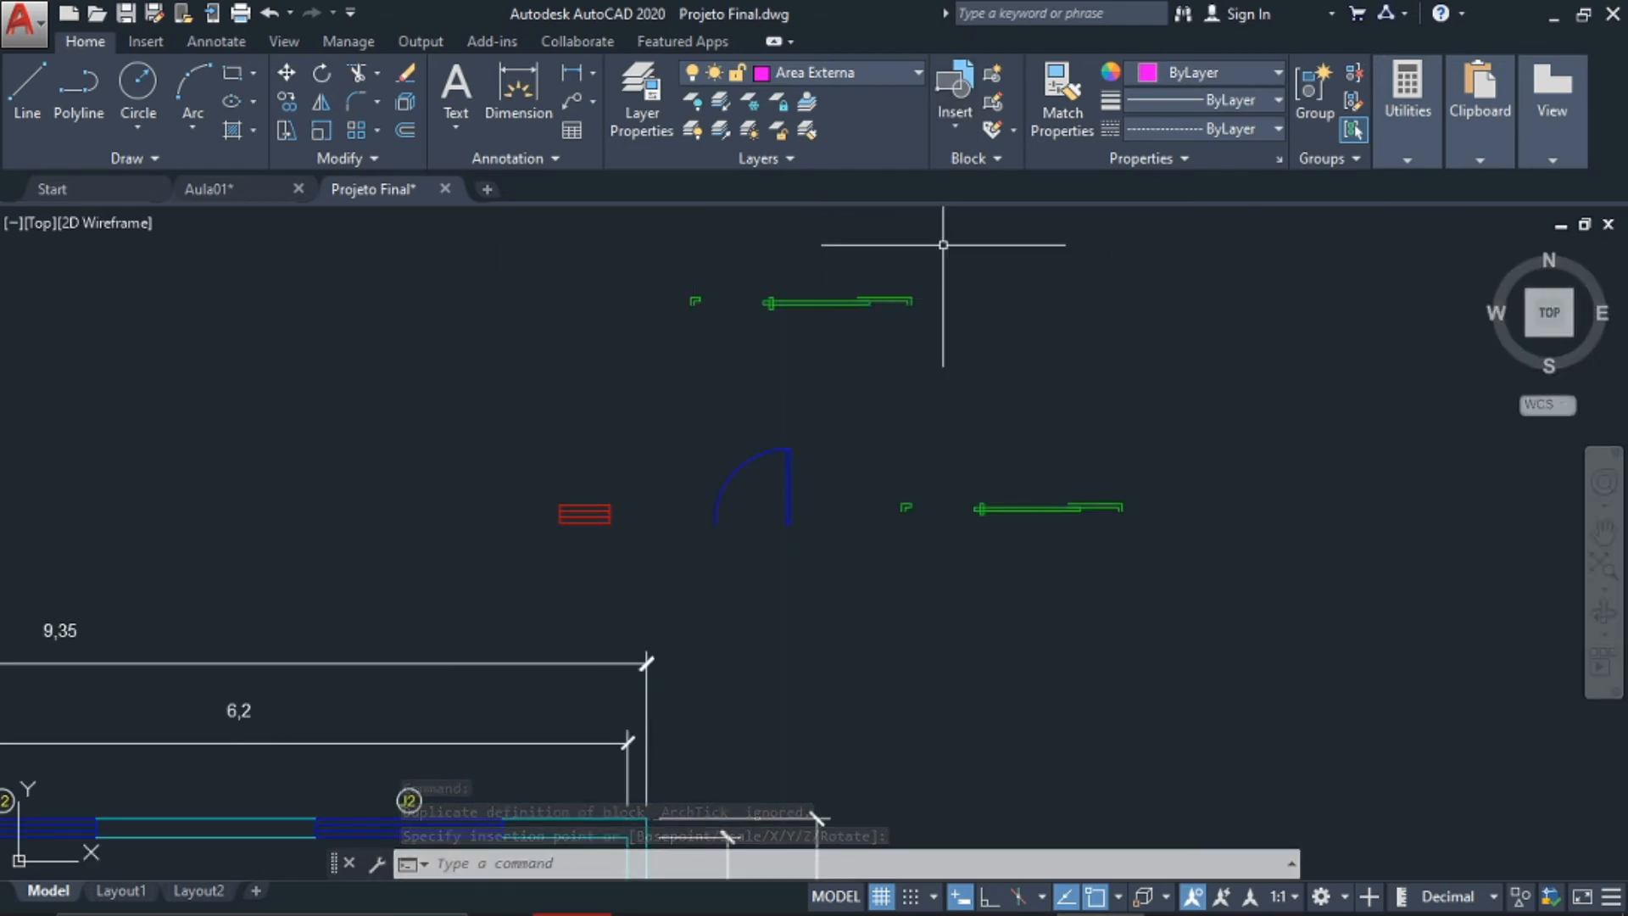
Reopen the block palette for blocks from other drawings and switch to the recent blocks
{"action": "left_click", "coordinate": [955, 123]}
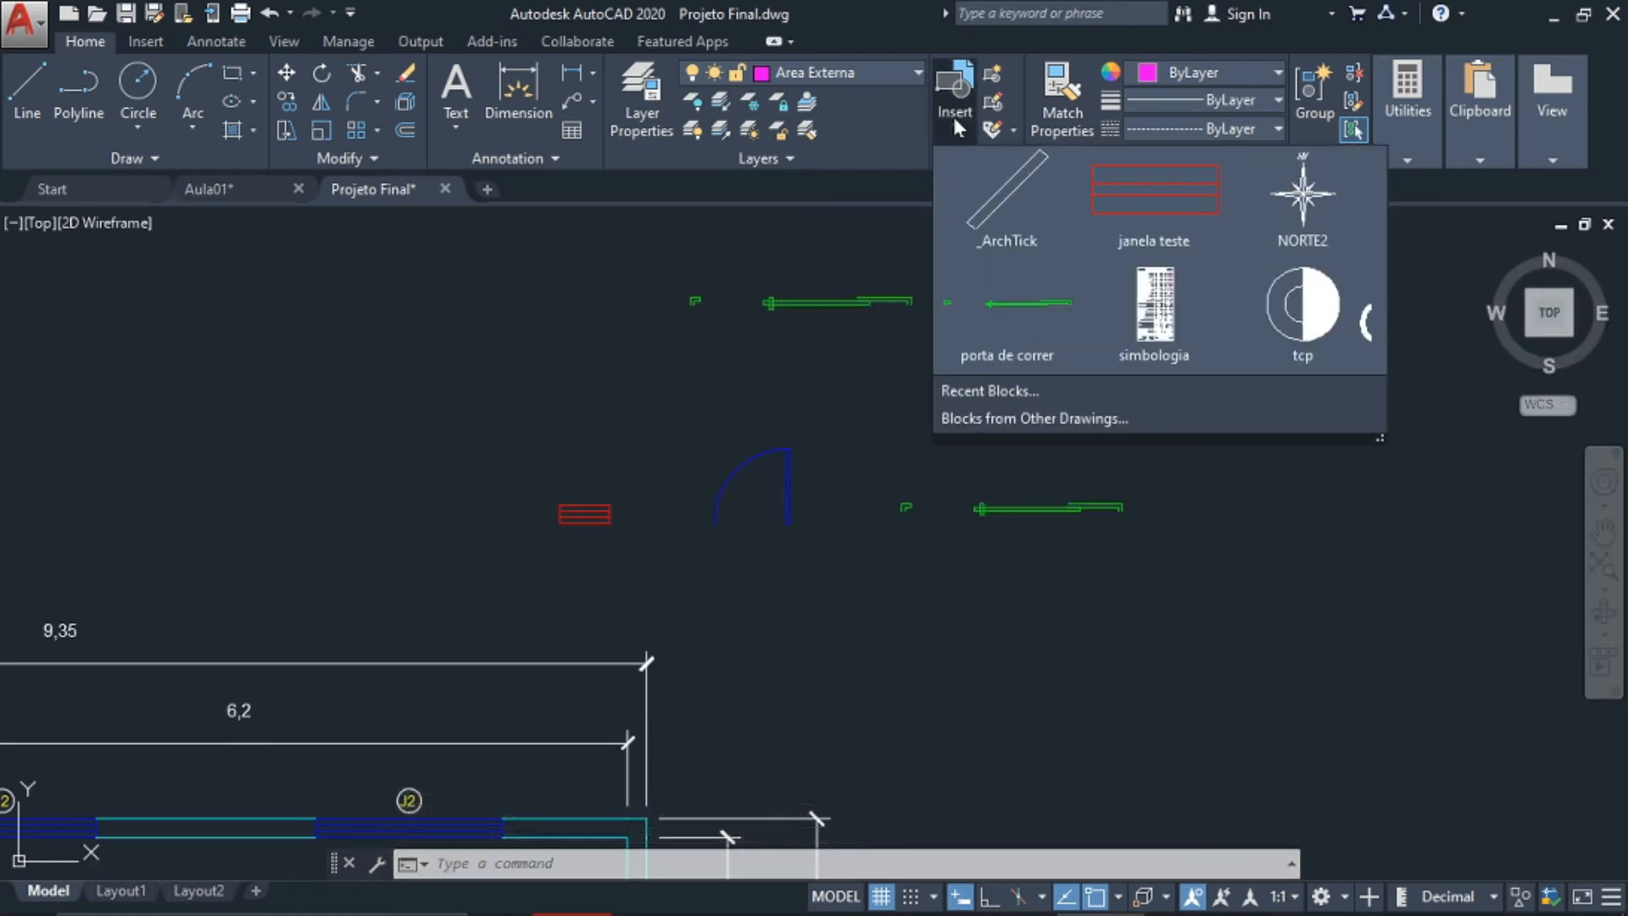
{"action": "left_click", "coordinate": [1072, 419]}
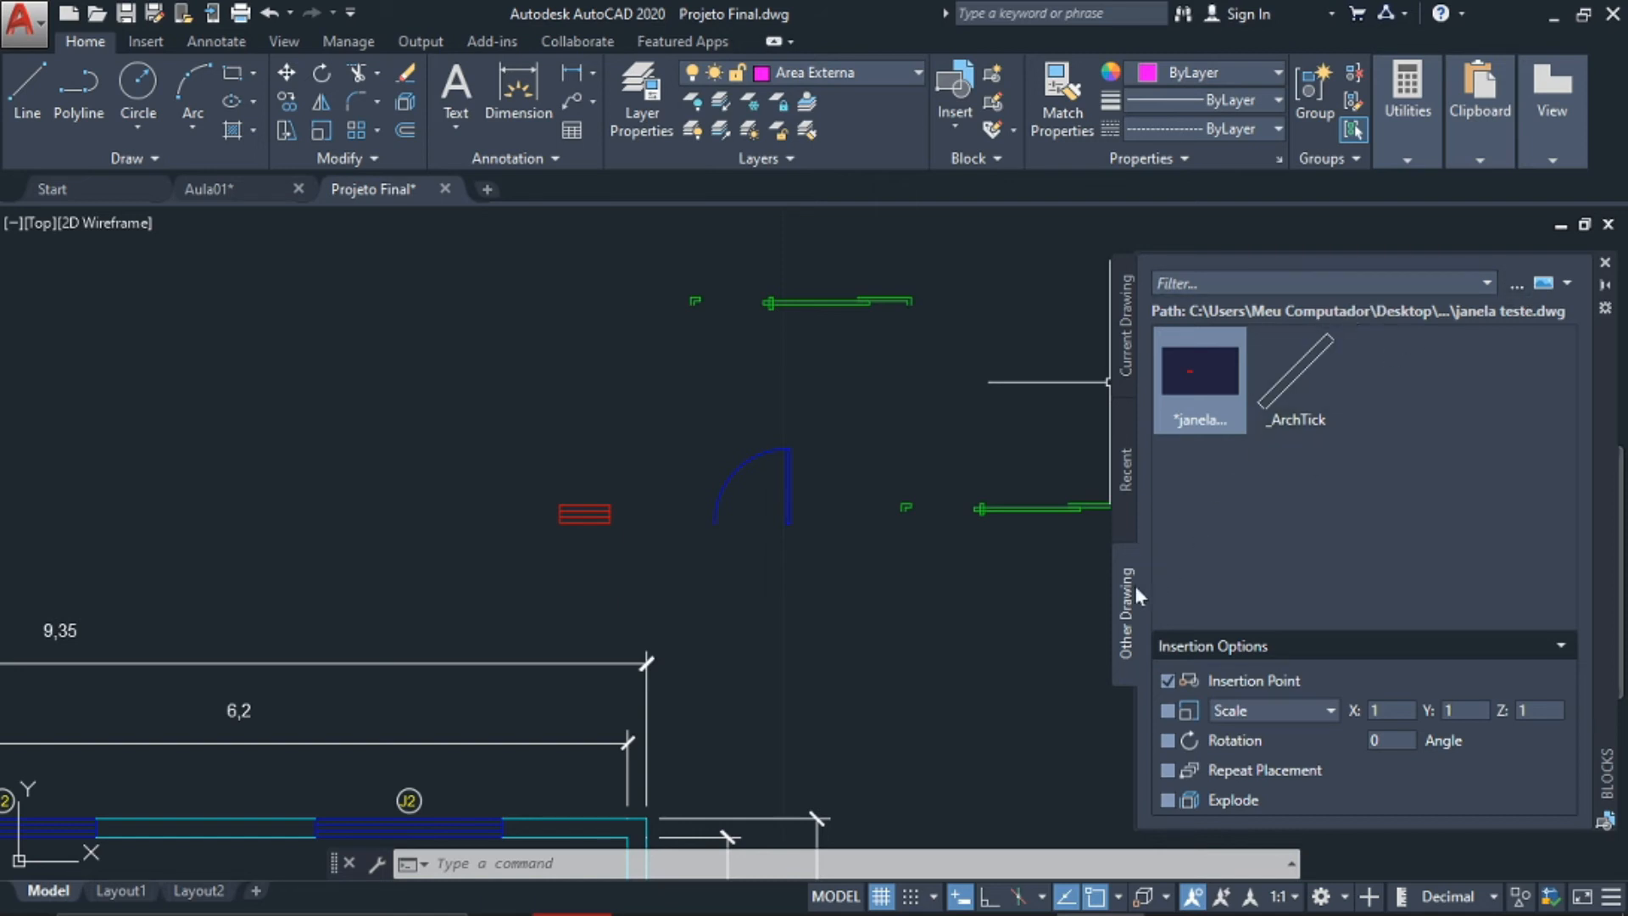
{"action": "left_click", "coordinate": [1135, 501]}
Insert the porta block above the original window symbol, to the left of the inserted sliding door
{"action": "left_click", "coordinate": [1305, 423]}
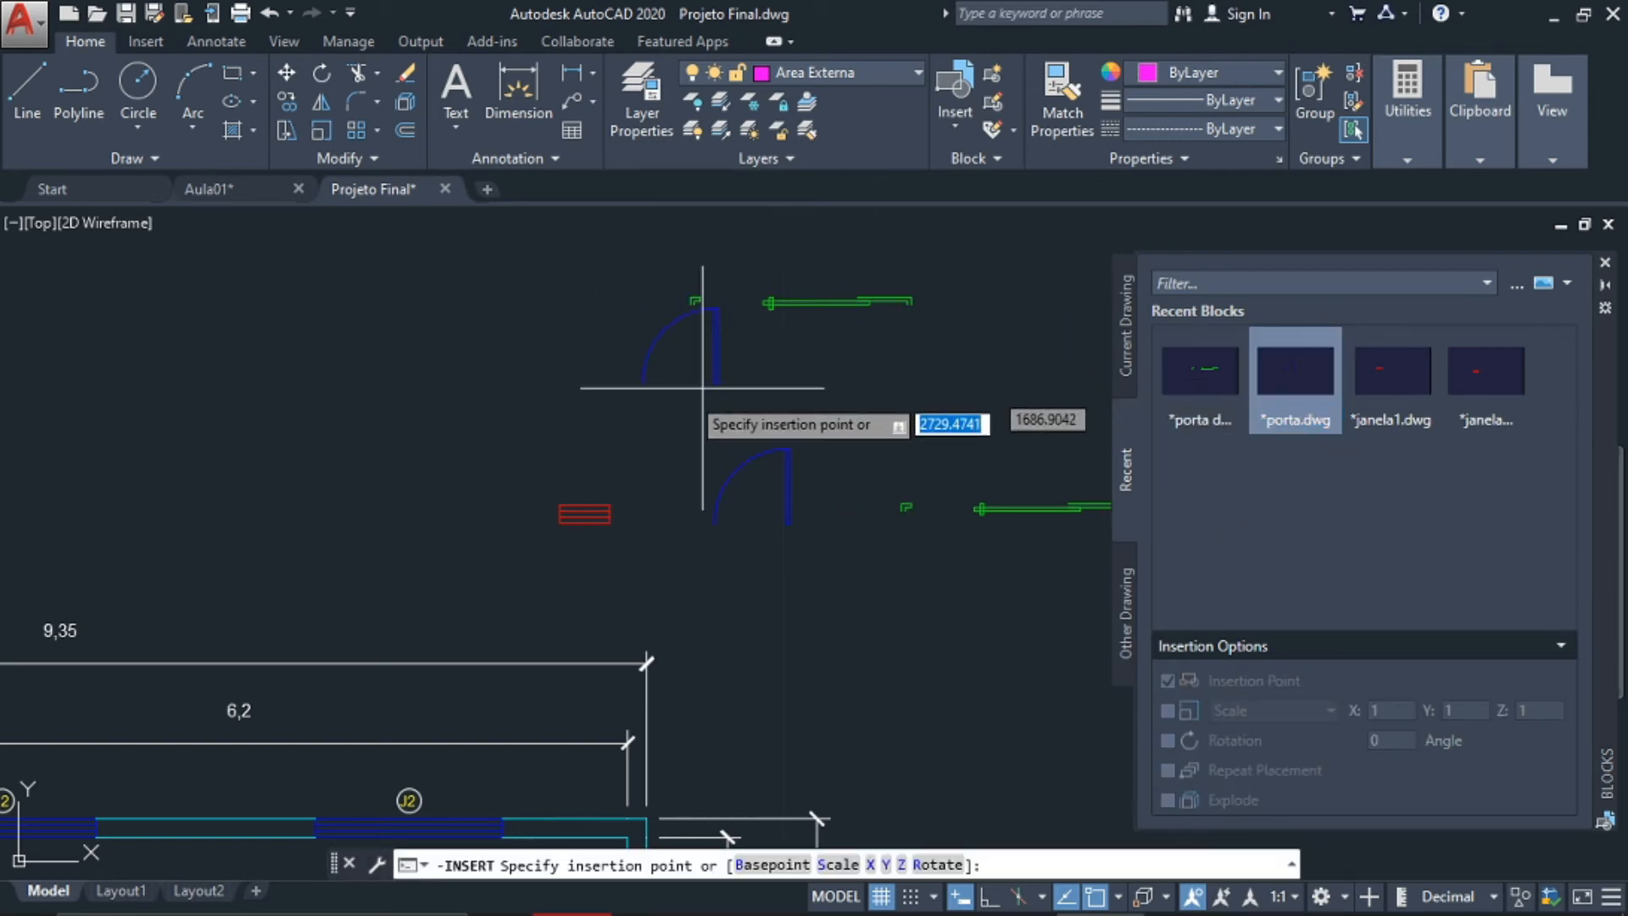
{"action": "scroll", "coordinate": [666, 394], "scroll_direction": "up", "scroll_amount": 5}
{"action": "scroll", "coordinate": [658, 449], "scroll_direction": "down", "scroll_amount": 2}
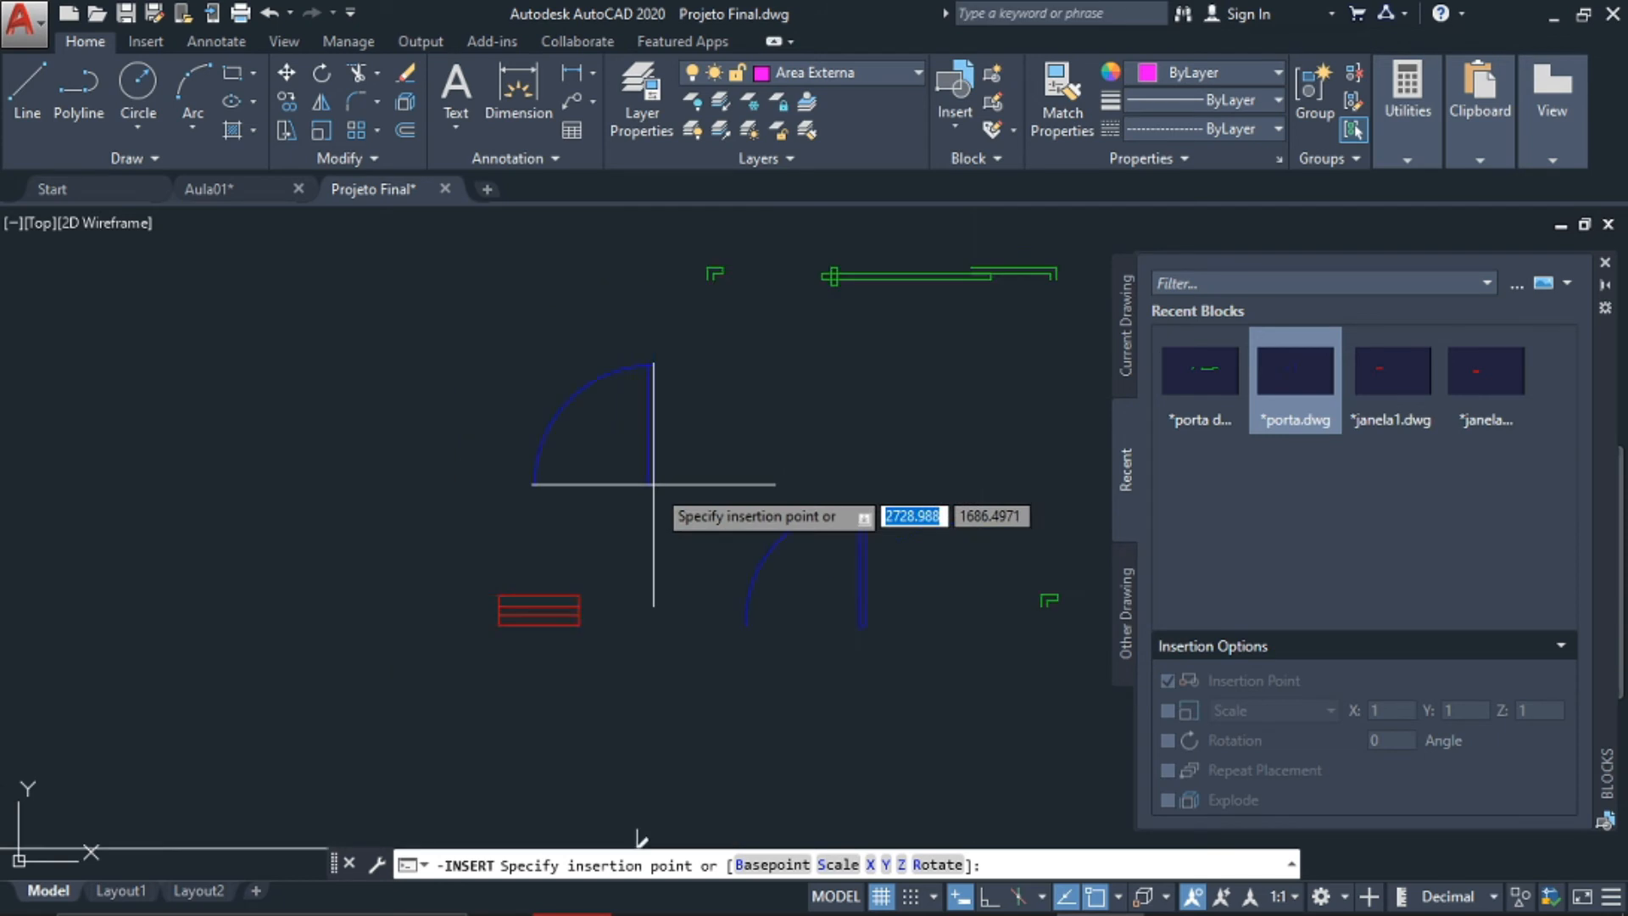
{"action": "middle_click_drag", "start_coordinate": [745, 472], "coordinate": [479, 612]}
{"action": "middle_click_drag", "start_coordinate": [445, 479], "coordinate": [760, 474]}
{"action": "scroll", "coordinate": [759, 474], "scroll_direction": "down", "scroll_amount": 2}
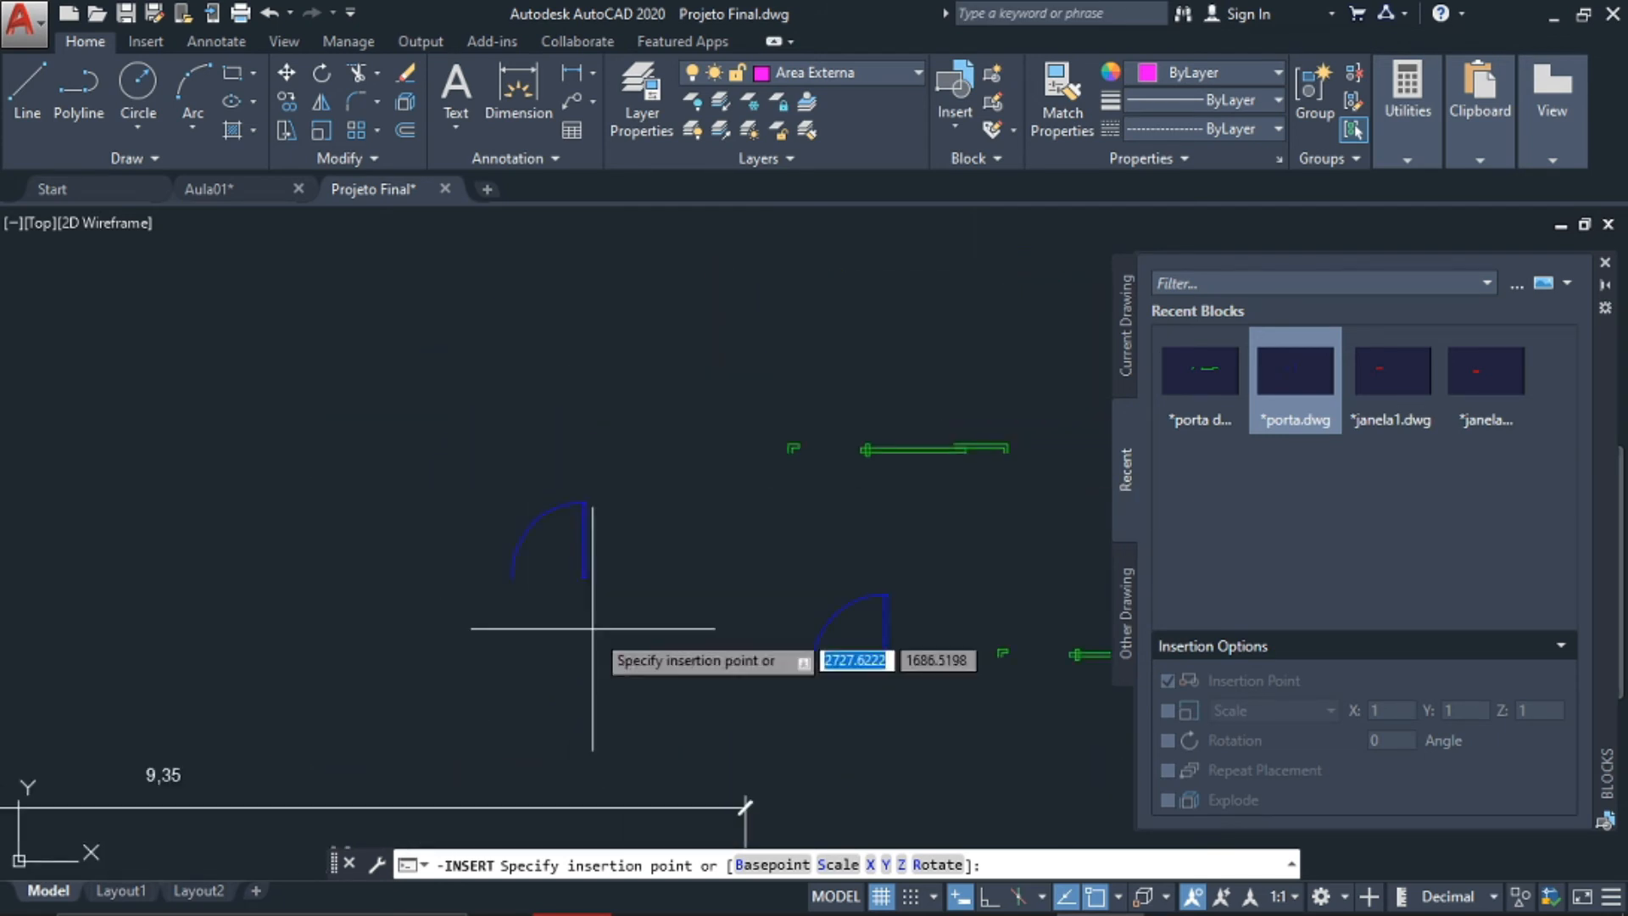
{"action": "middle_click_drag", "start_coordinate": [559, 746], "coordinate": [648, 432]}
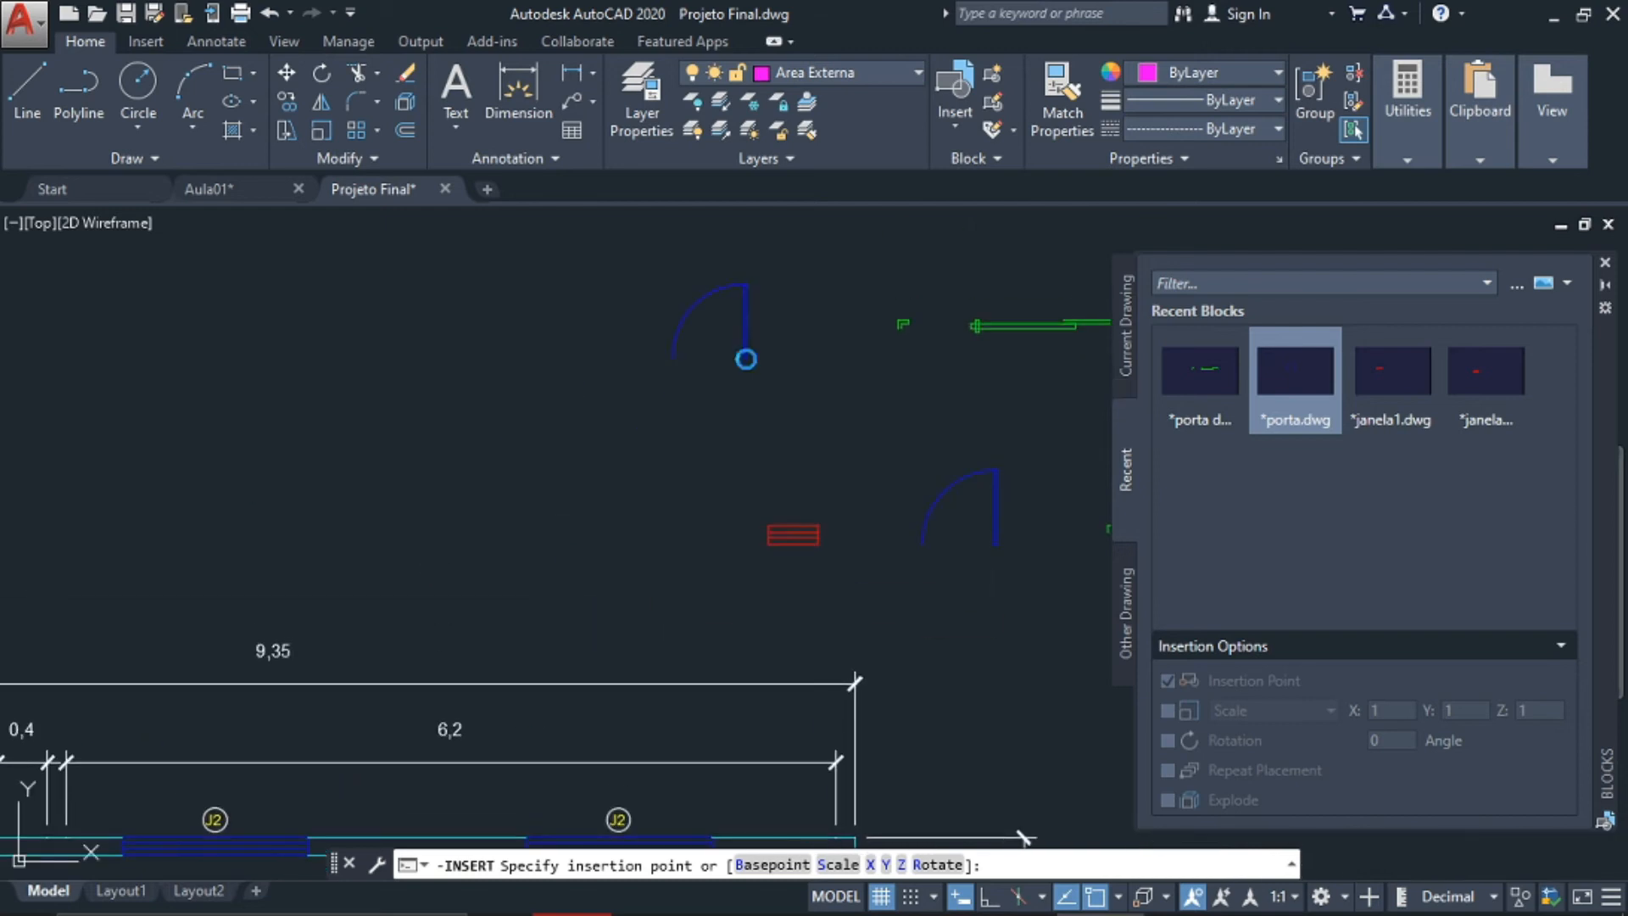
{"action": "left_click", "coordinate": [745, 355]}
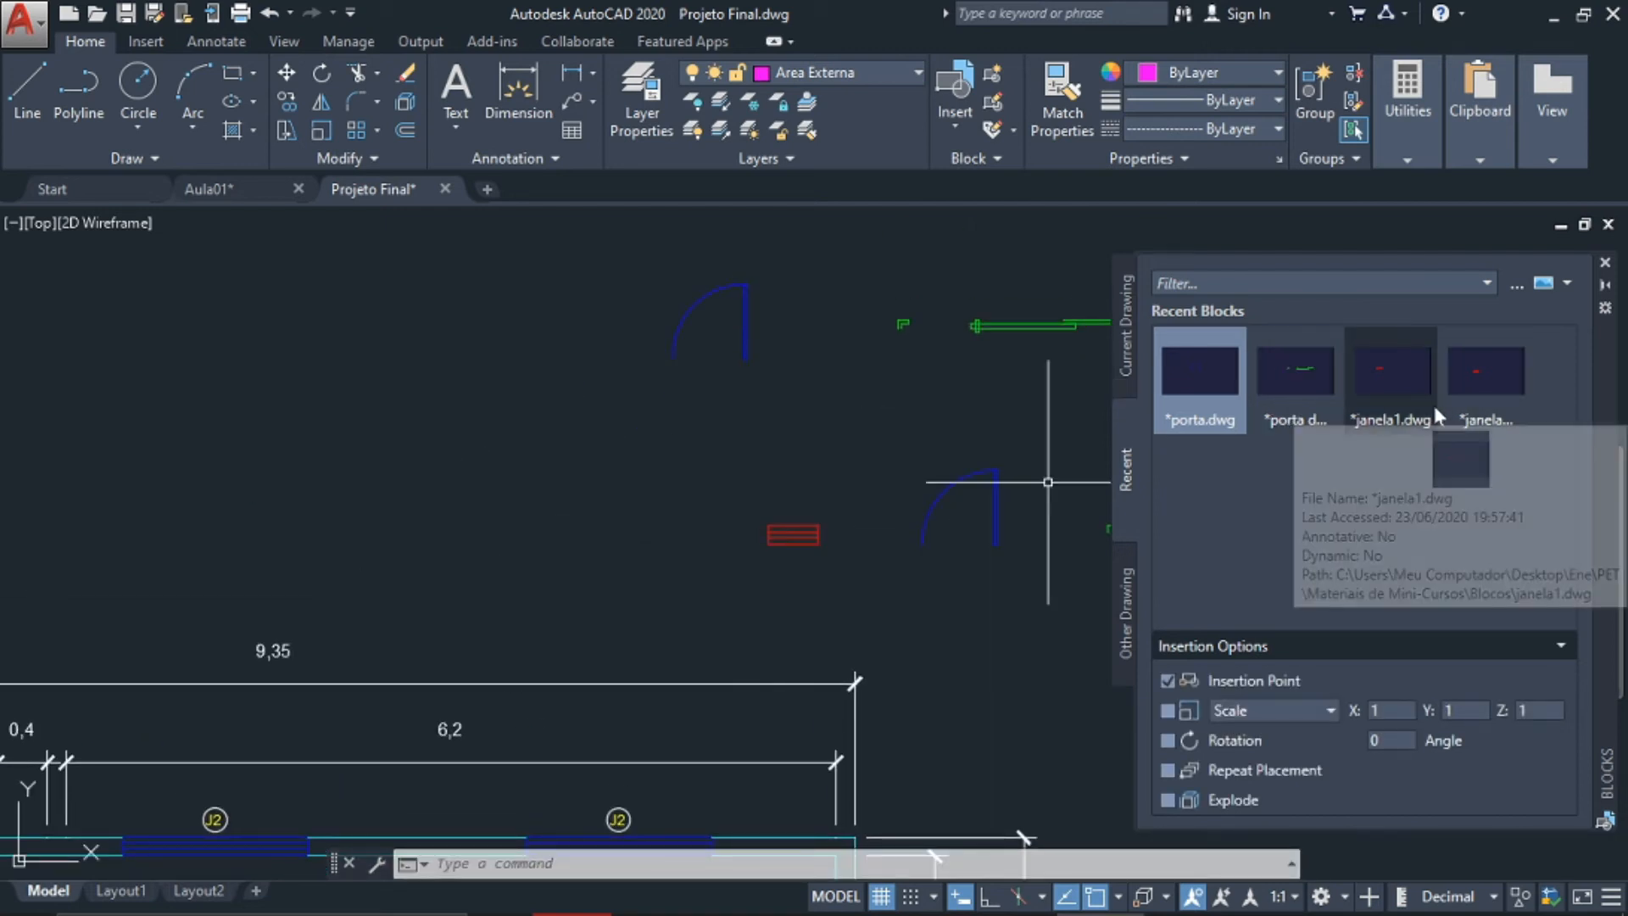
Insert the janela1 block in the empty area to the left of the inserted swing door
{"action": "left_click", "coordinate": [1411, 394]}
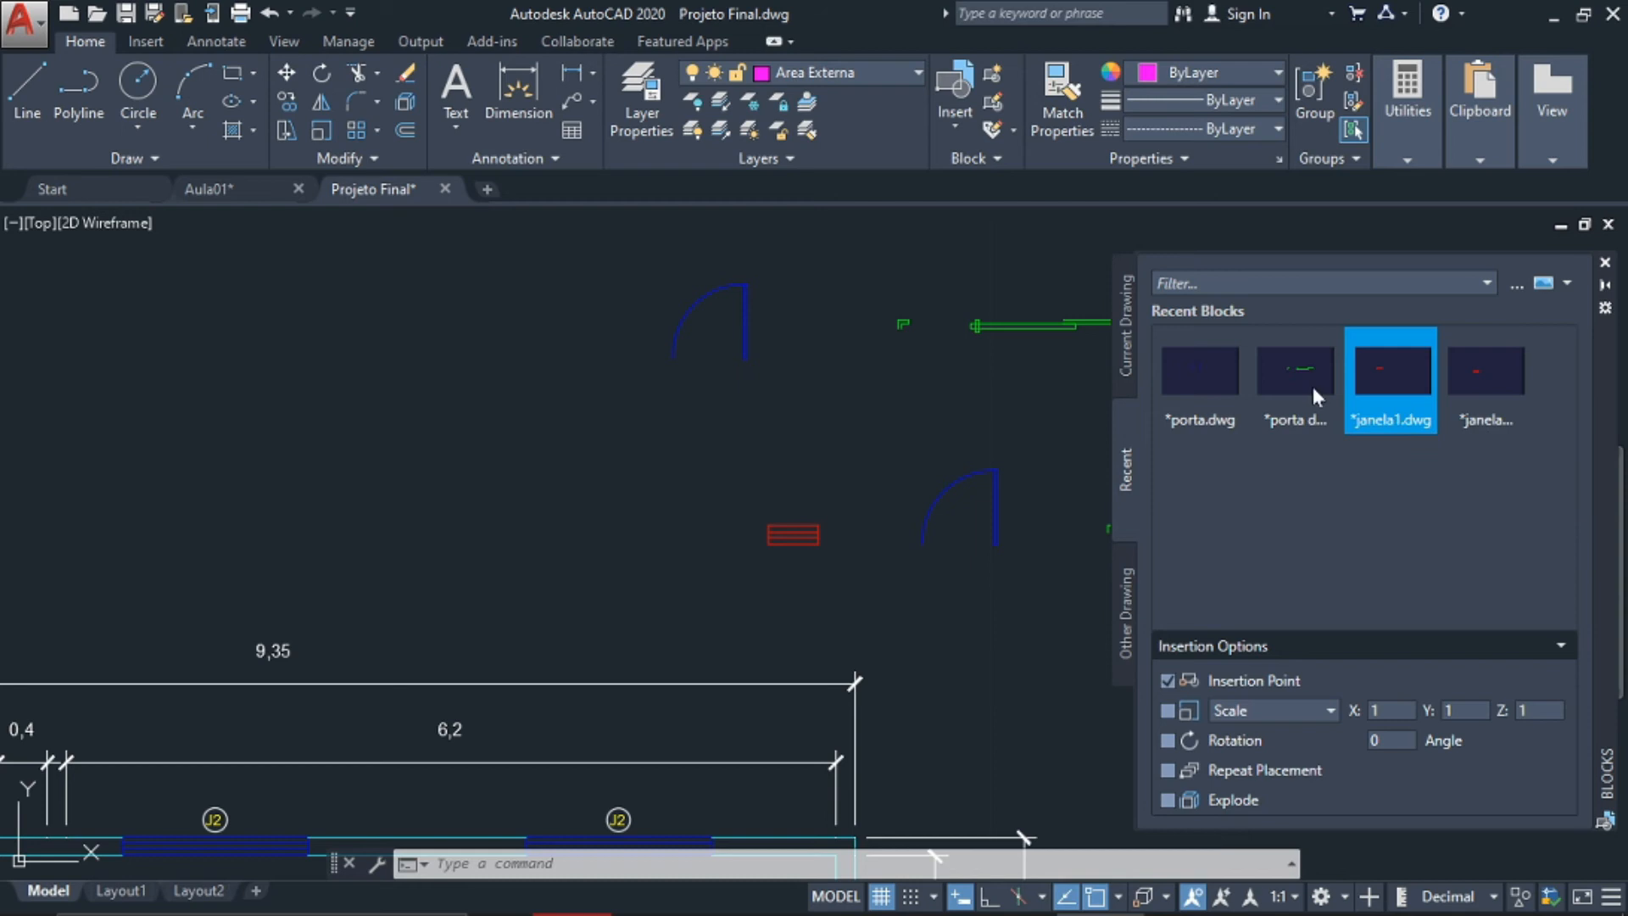
{"action": "middle_click_drag", "start_coordinate": [218, 623], "coordinate": [504, 425]}
{"action": "middle_click_drag", "start_coordinate": [667, 366], "coordinate": [564, 550]}
{"action": "left_click", "coordinate": [613, 382]}
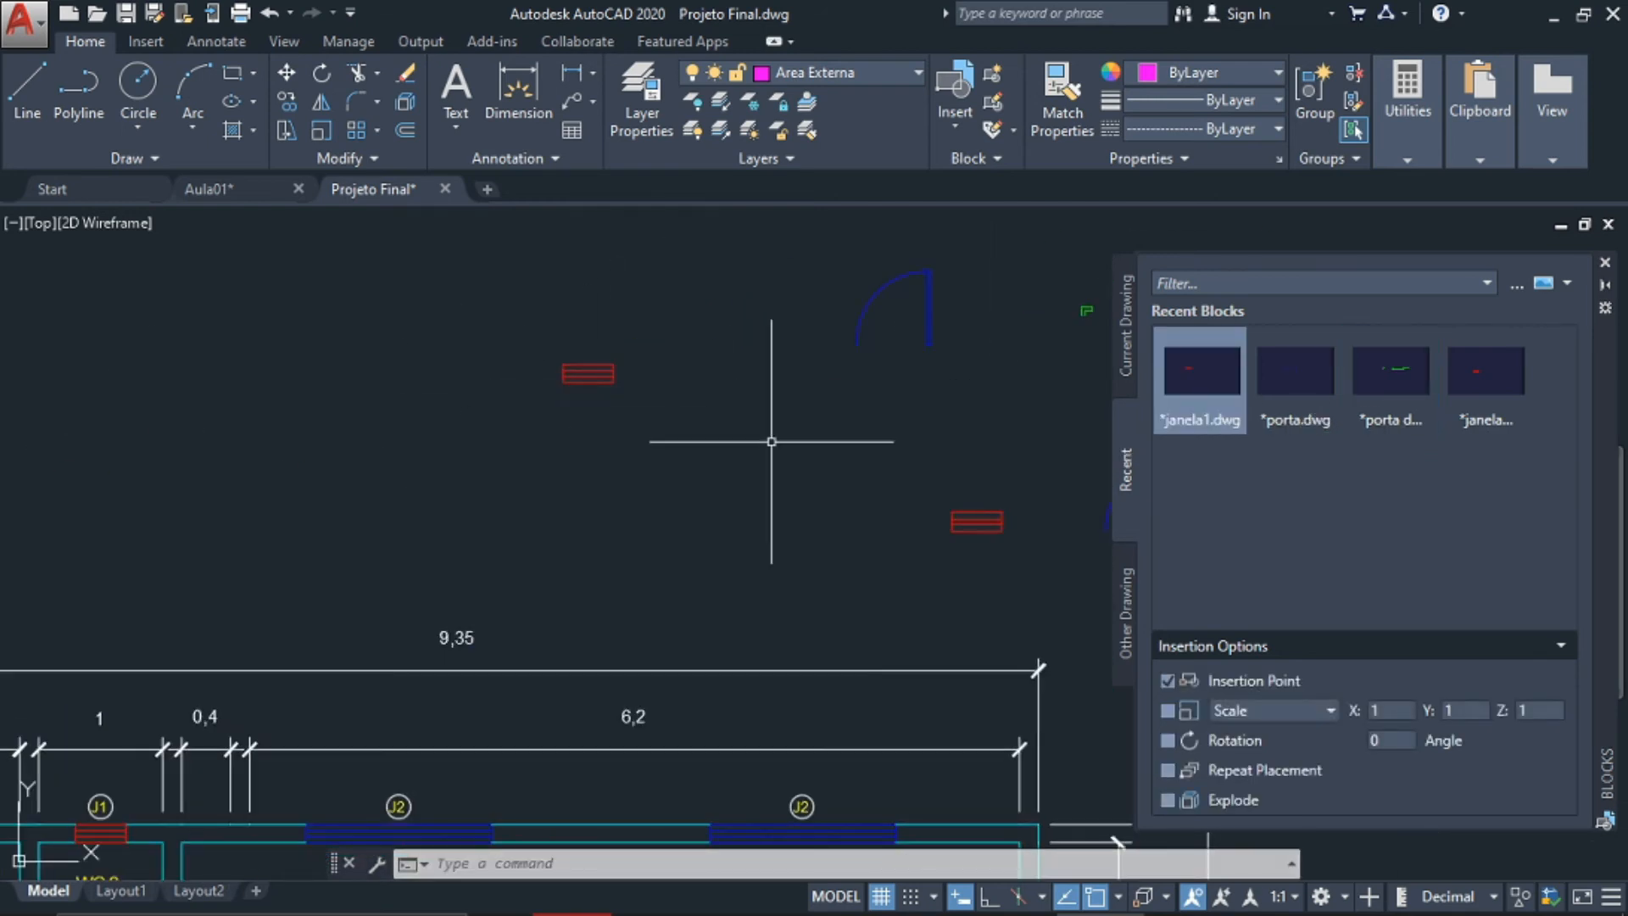
Select the inserted window block to check that it behaves as a single object
{"action": "scroll", "coordinate": [598, 373], "scroll_direction": "up", "scroll_amount": 5}
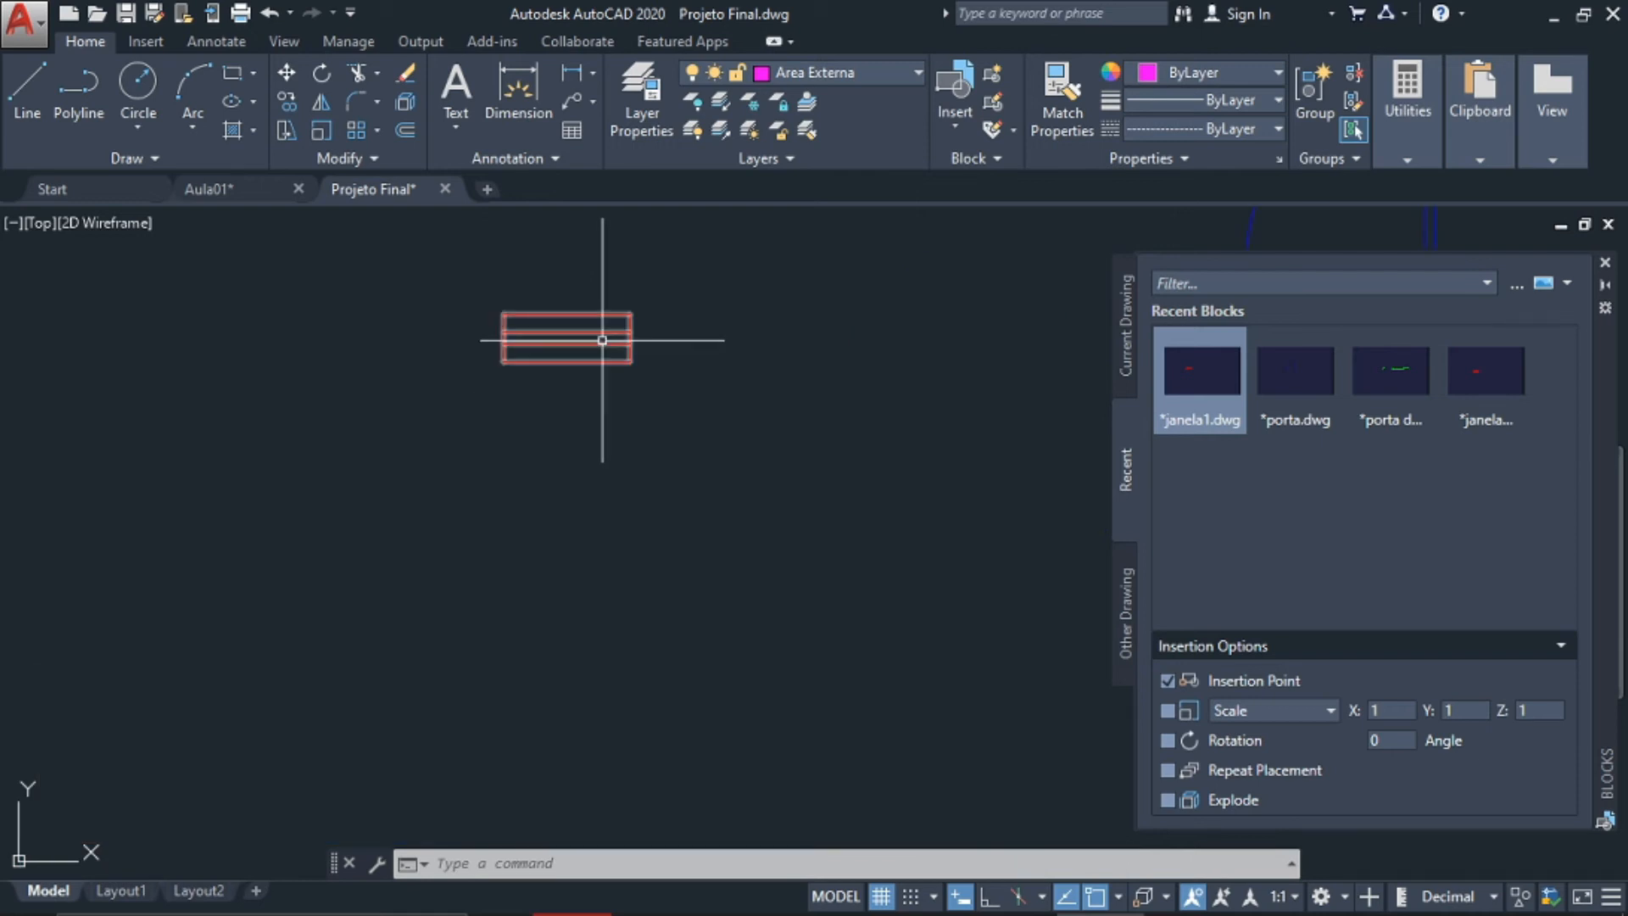
{"action": "left_click", "coordinate": [602, 342]}
{"action": "left_click", "coordinate": [556, 543]}
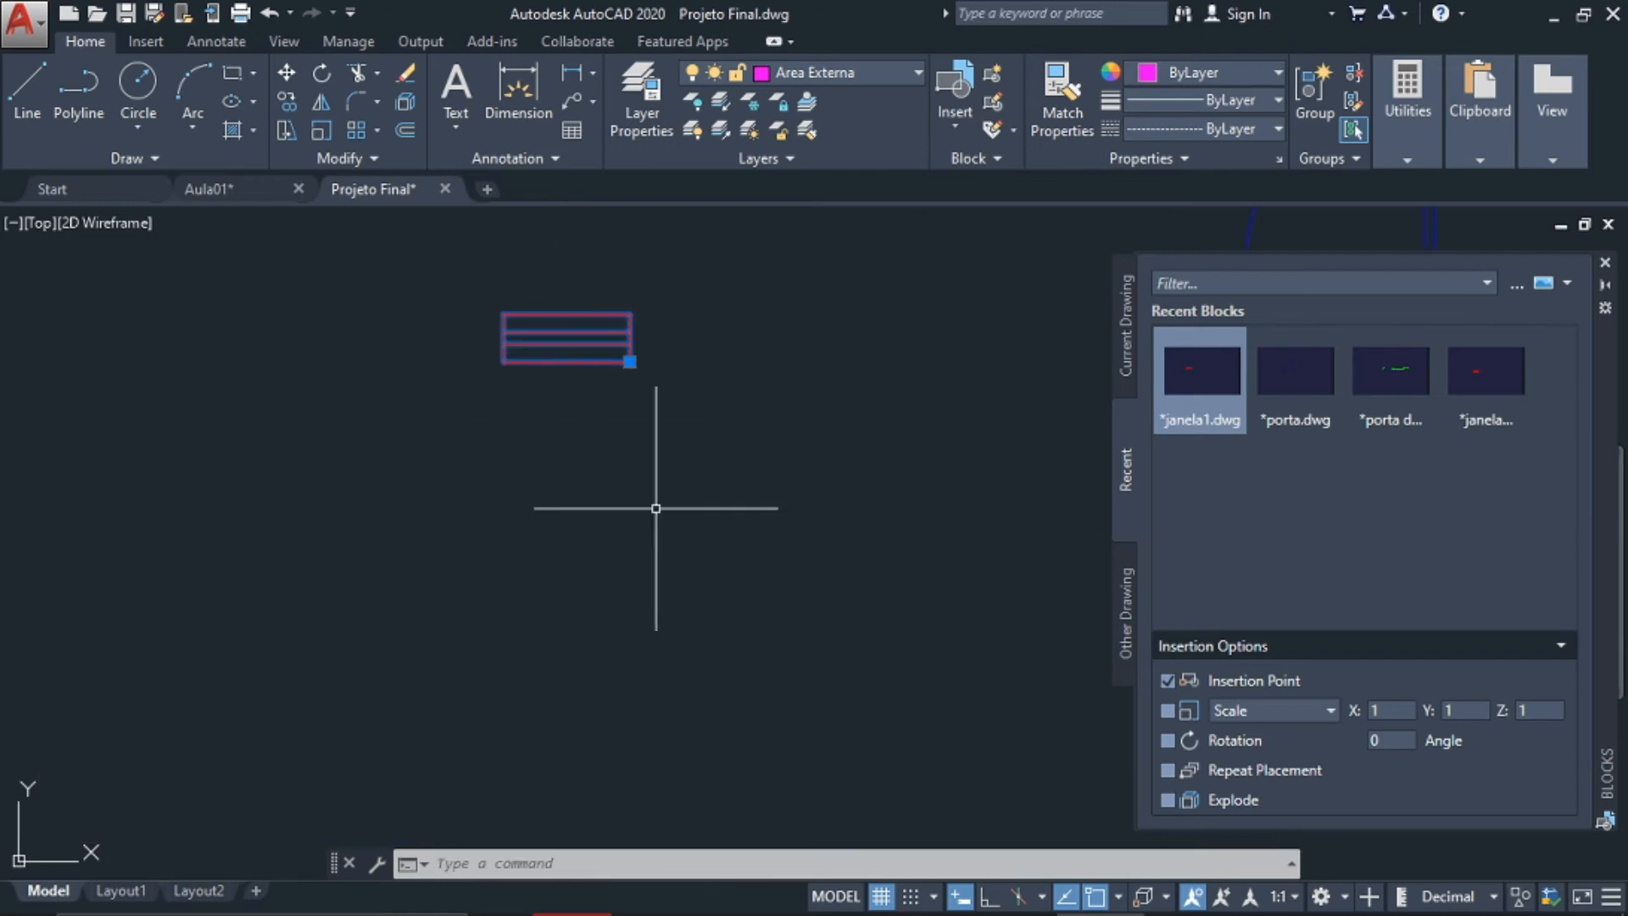
{"action": "middle_click_drag", "start_coordinate": [771, 603], "coordinate": [494, 568]}
{"action": "scroll", "coordinate": [551, 572], "scroll_direction": "down", "scroll_amount": 4}
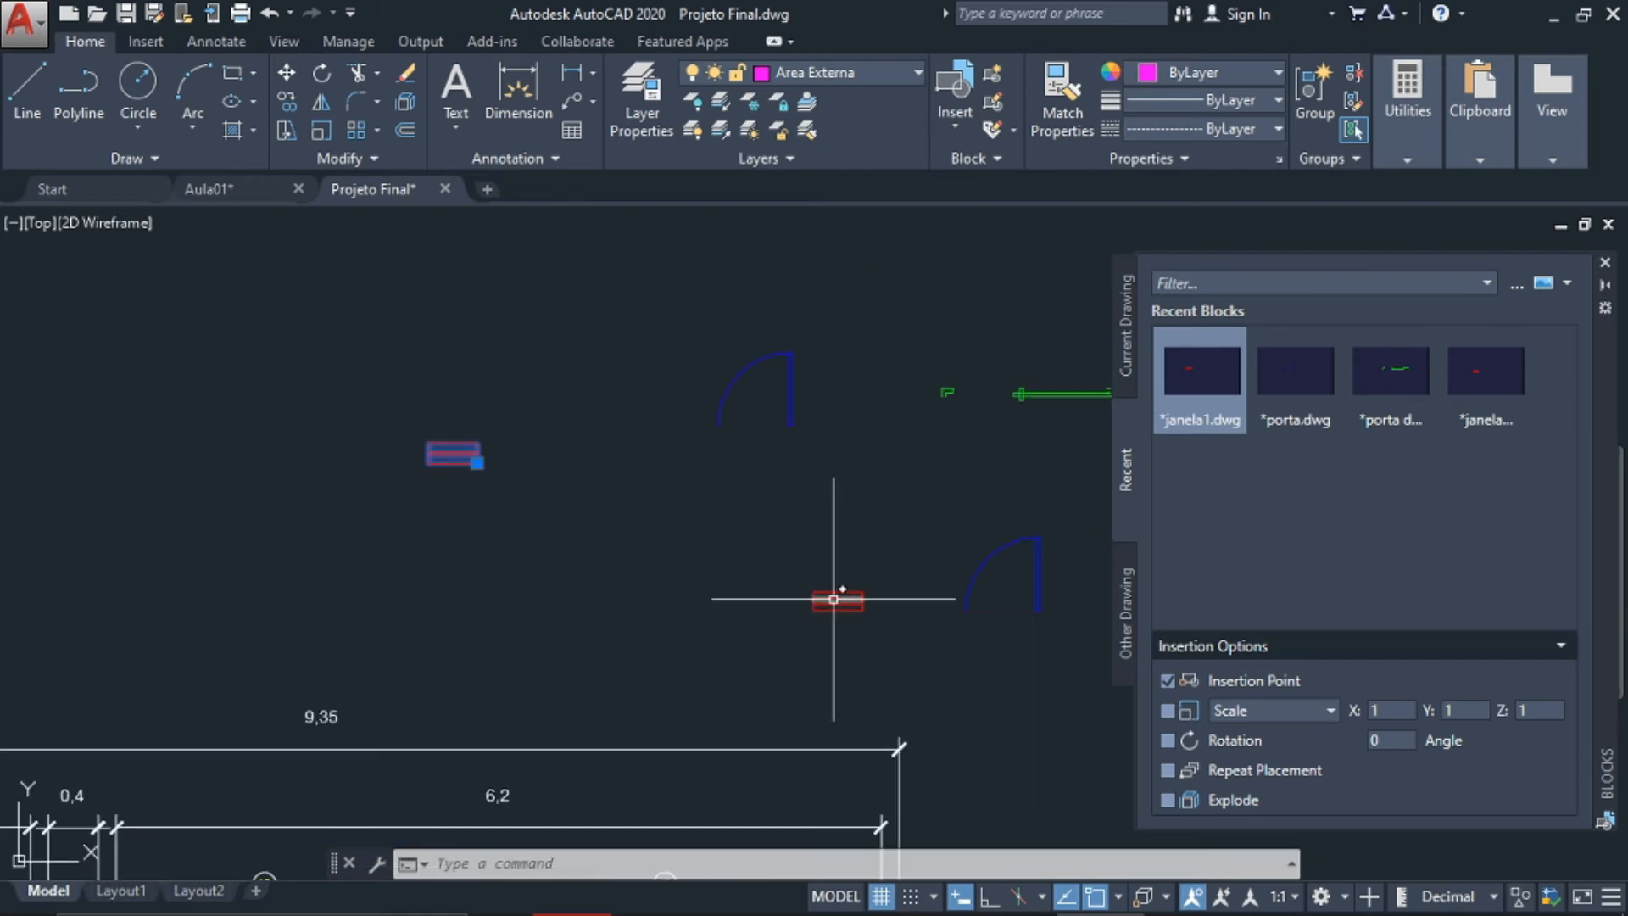
Select the original window symbol's lines one at a time to examine them as separate objects, clearing each selection
{"action": "scroll", "coordinate": [865, 611], "scroll_direction": "up", "scroll_amount": 2}
{"action": "scroll", "coordinate": [872, 630], "scroll_direction": "up", "scroll_amount": 4}
{"action": "left_click", "coordinate": [824, 572]}
{"action": "key", "text": "Escape"}
{"action": "left_click", "coordinate": [781, 546]}
{"action": "key", "text": "Escape"}
{"action": "left_click", "coordinate": [755, 583]}
{"action": "key", "text": "Escape"}
{"action": "left_click", "coordinate": [880, 563]}
{"action": "key", "text": "Escape"}
{"action": "left_click", "coordinate": [763, 619]}
{"action": "key", "text": "Escape"}
Try to select the inserted window block again for comparison with the original symbol
{"action": "scroll", "coordinate": [441, 637], "scroll_direction": "down", "scroll_amount": 3}
{"action": "middle_click_drag", "start_coordinate": [325, 531], "coordinate": [668, 578]}
{"action": "middle_click_drag", "start_coordinate": [410, 464], "coordinate": [511, 577]}
{"action": "scroll", "coordinate": [400, 555], "scroll_direction": "up", "scroll_amount": 2}
{"action": "scroll", "coordinate": [466, 546], "scroll_direction": "up", "scroll_amount": 3}
{"action": "left_click", "coordinate": [487, 447]}
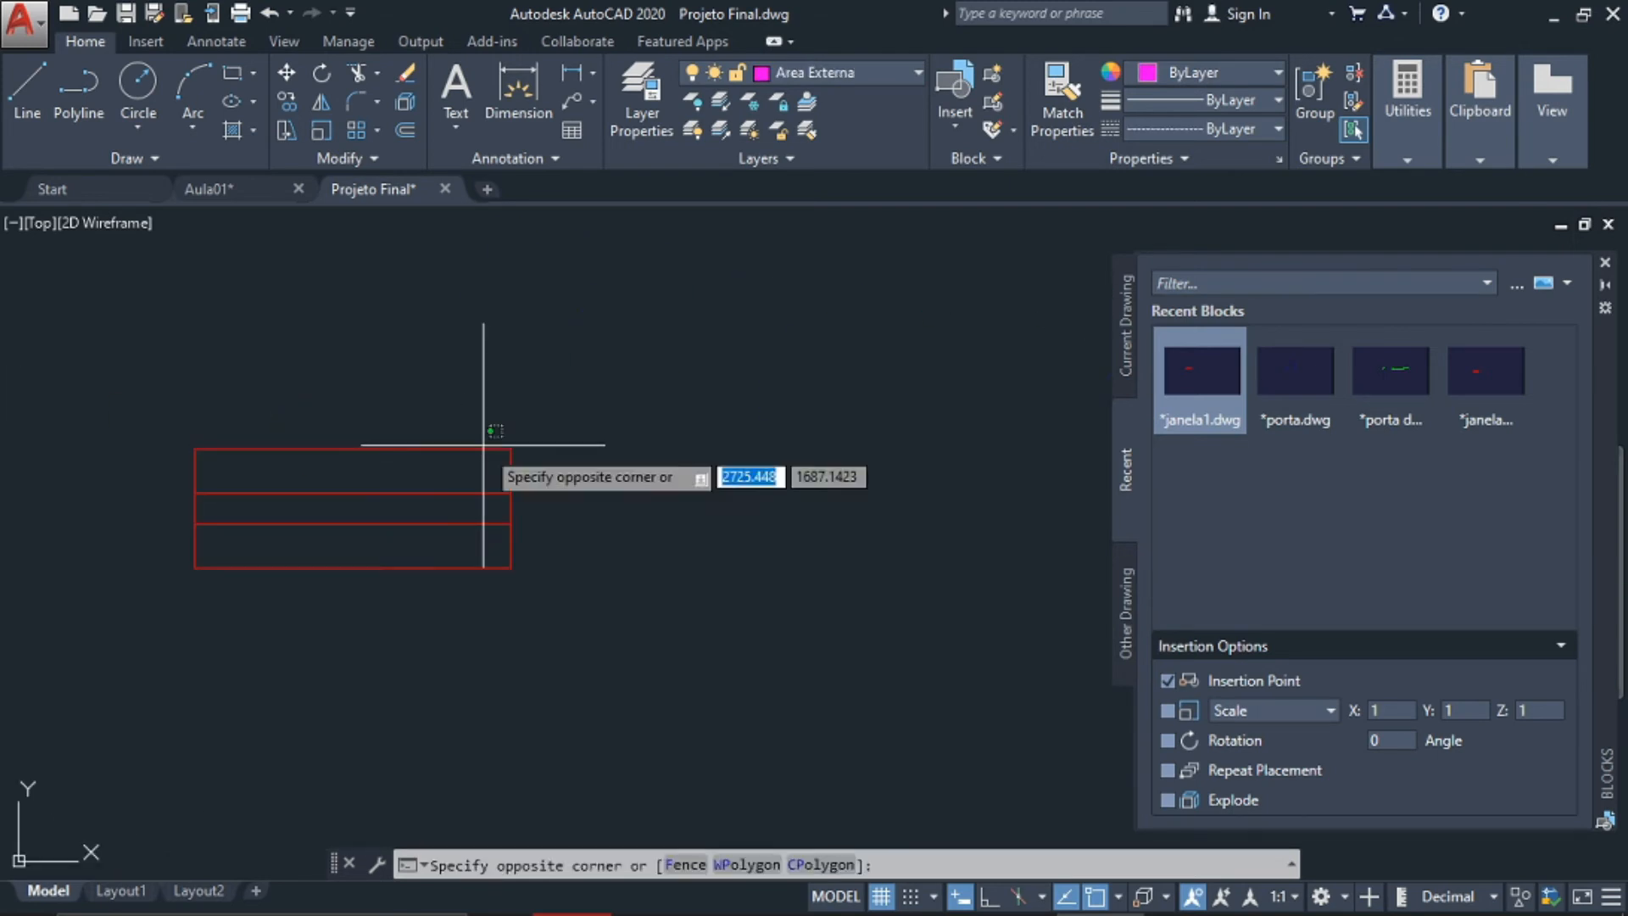
{"action": "key", "text": "Escape"}
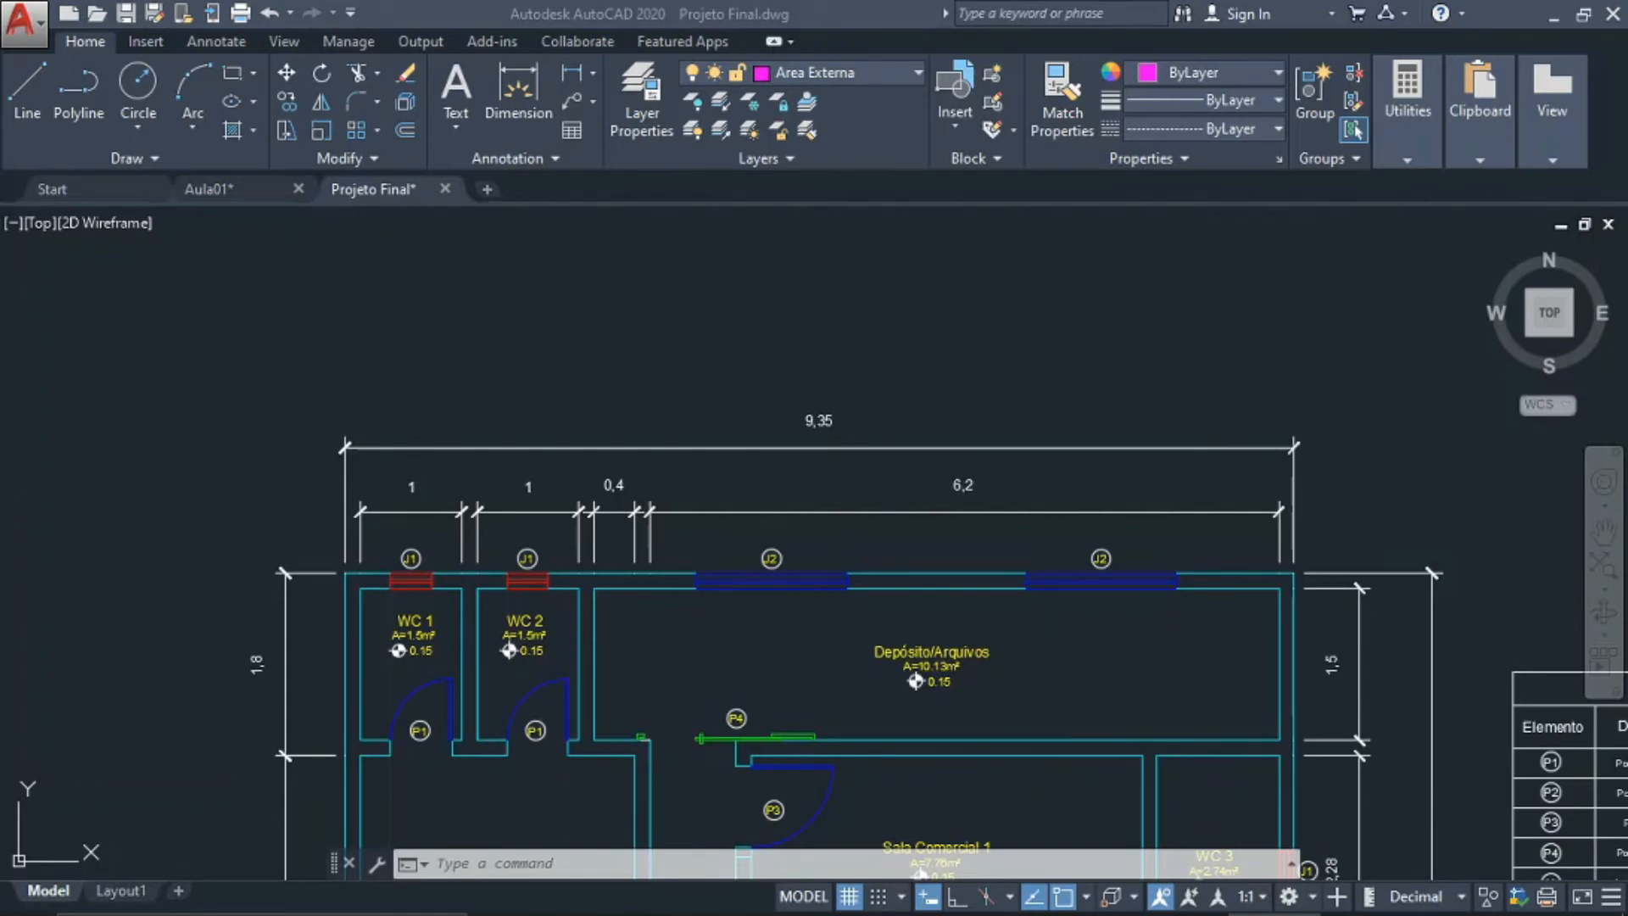
Add a new layout to the drawing and open Layout1
{"action": "left_click", "coordinate": [198, 583]}
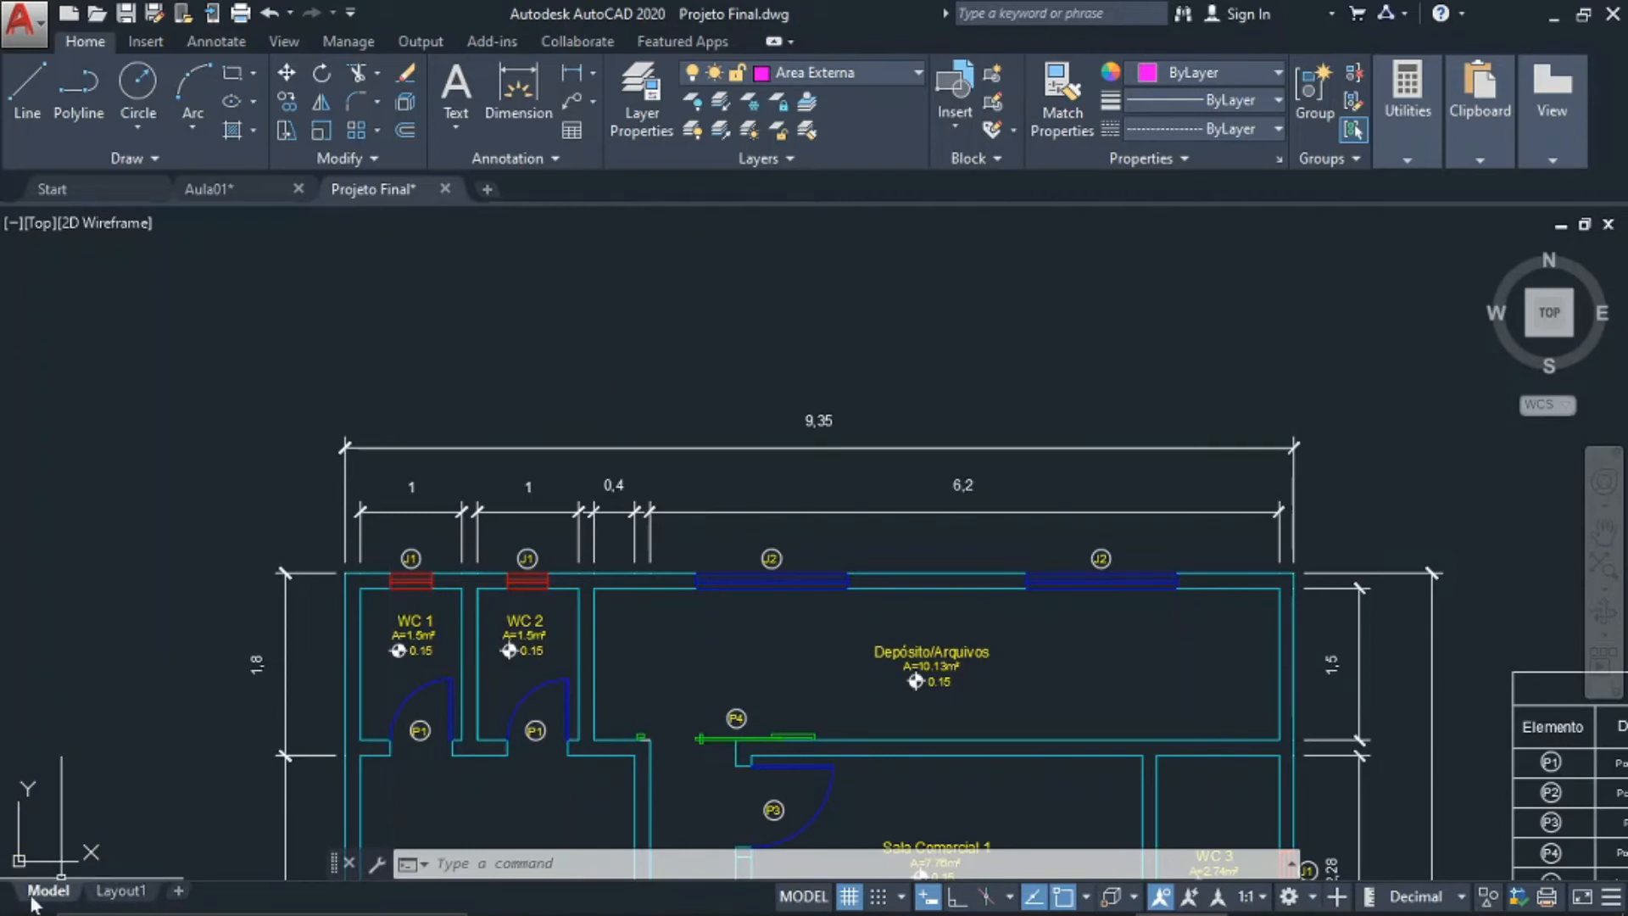
{"action": "left_click", "coordinate": [178, 890]}
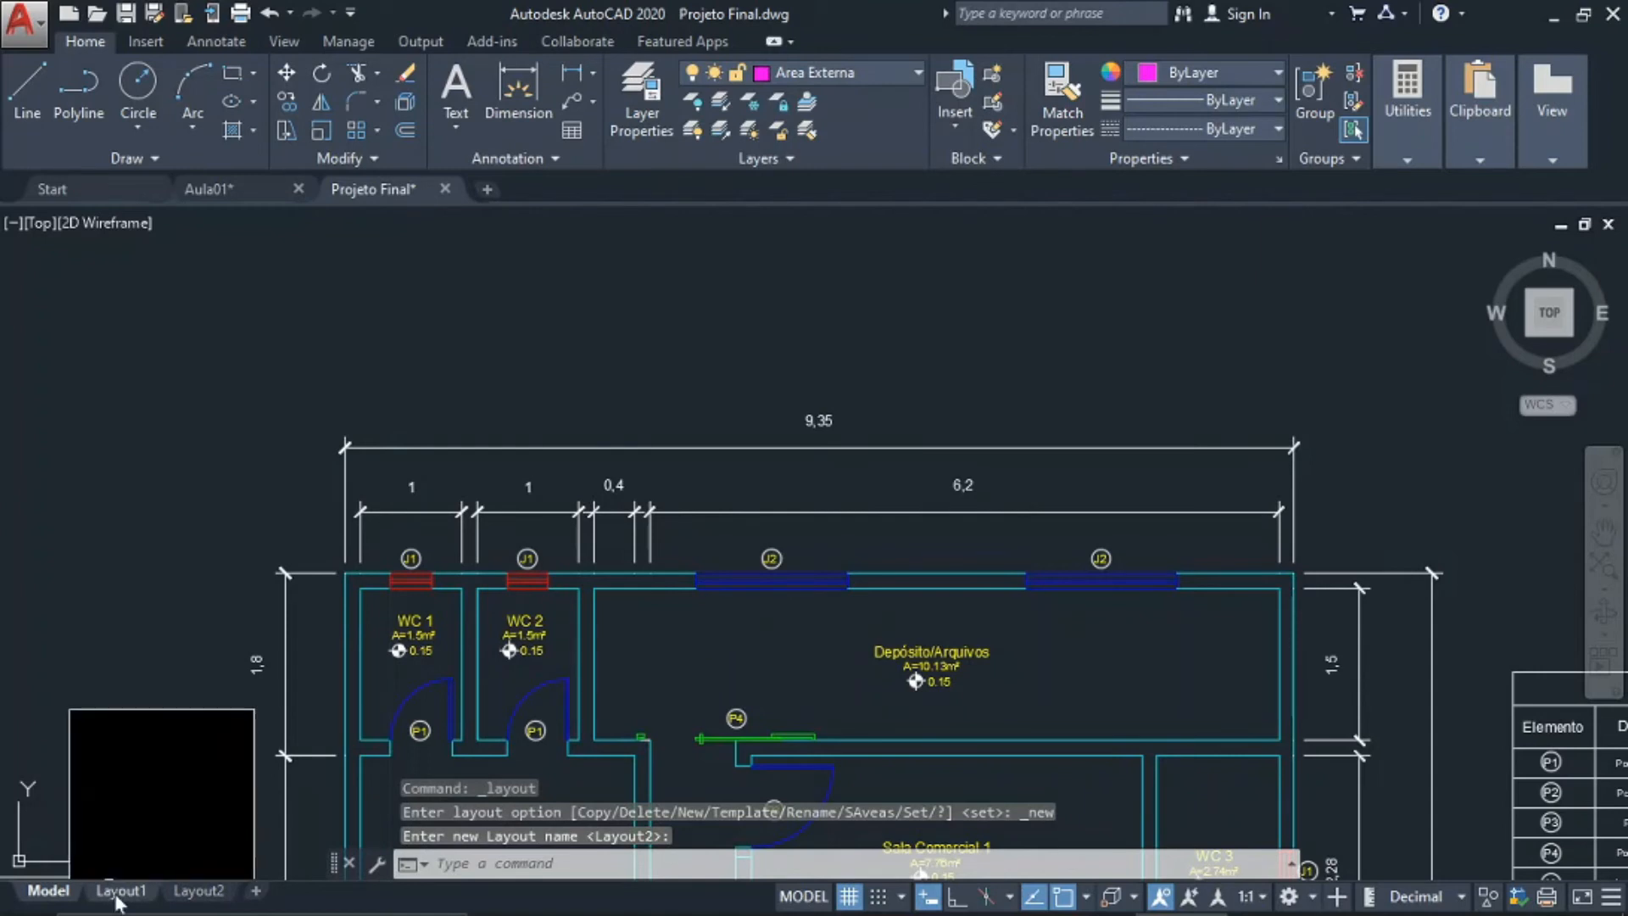
{"action": "left_click", "coordinate": [117, 892]}
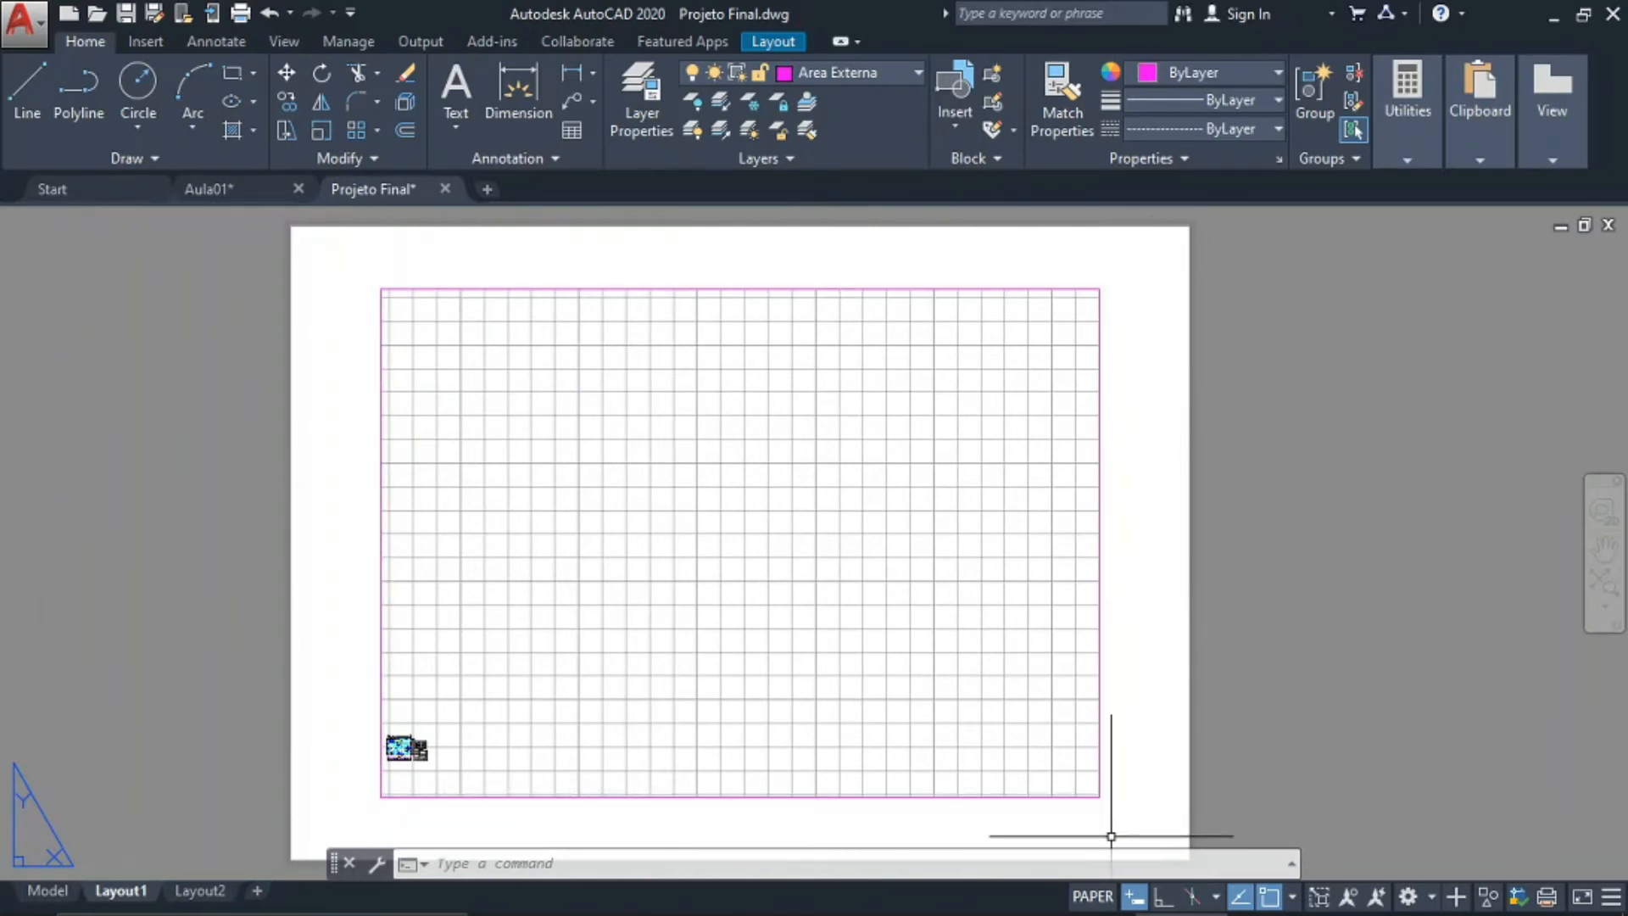
Compare the Layout1 sheet with the floor plan in model space, and return to Layout1
{"action": "scroll", "coordinate": [545, 792], "scroll_direction": "down", "scroll_amount": 2}
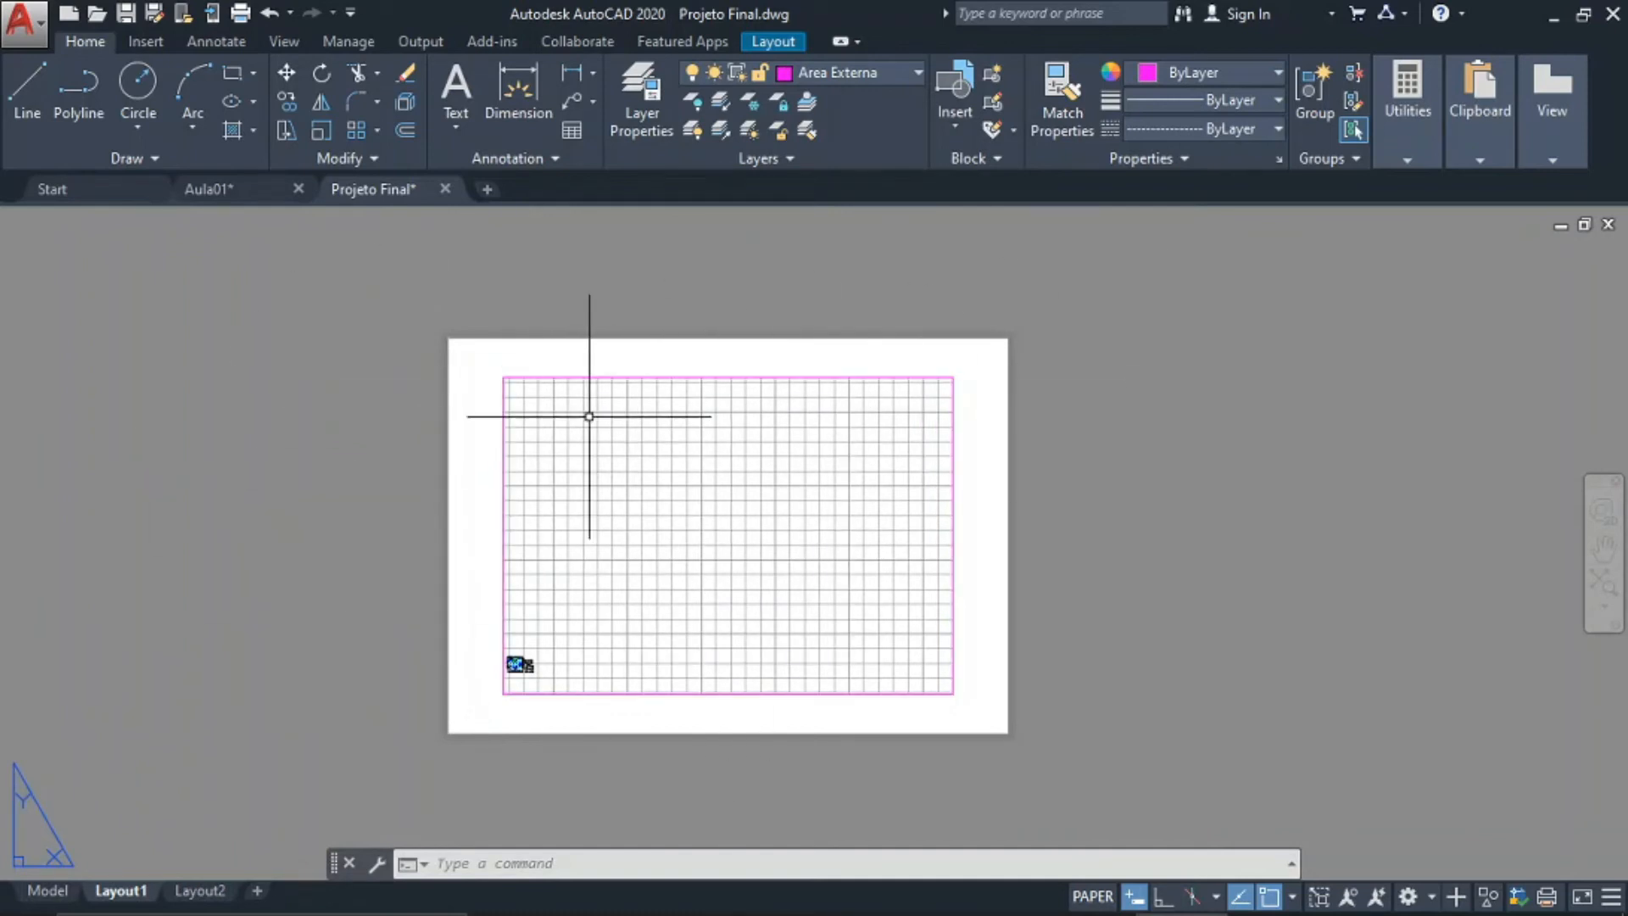
{"action": "left_click", "coordinate": [44, 891]}
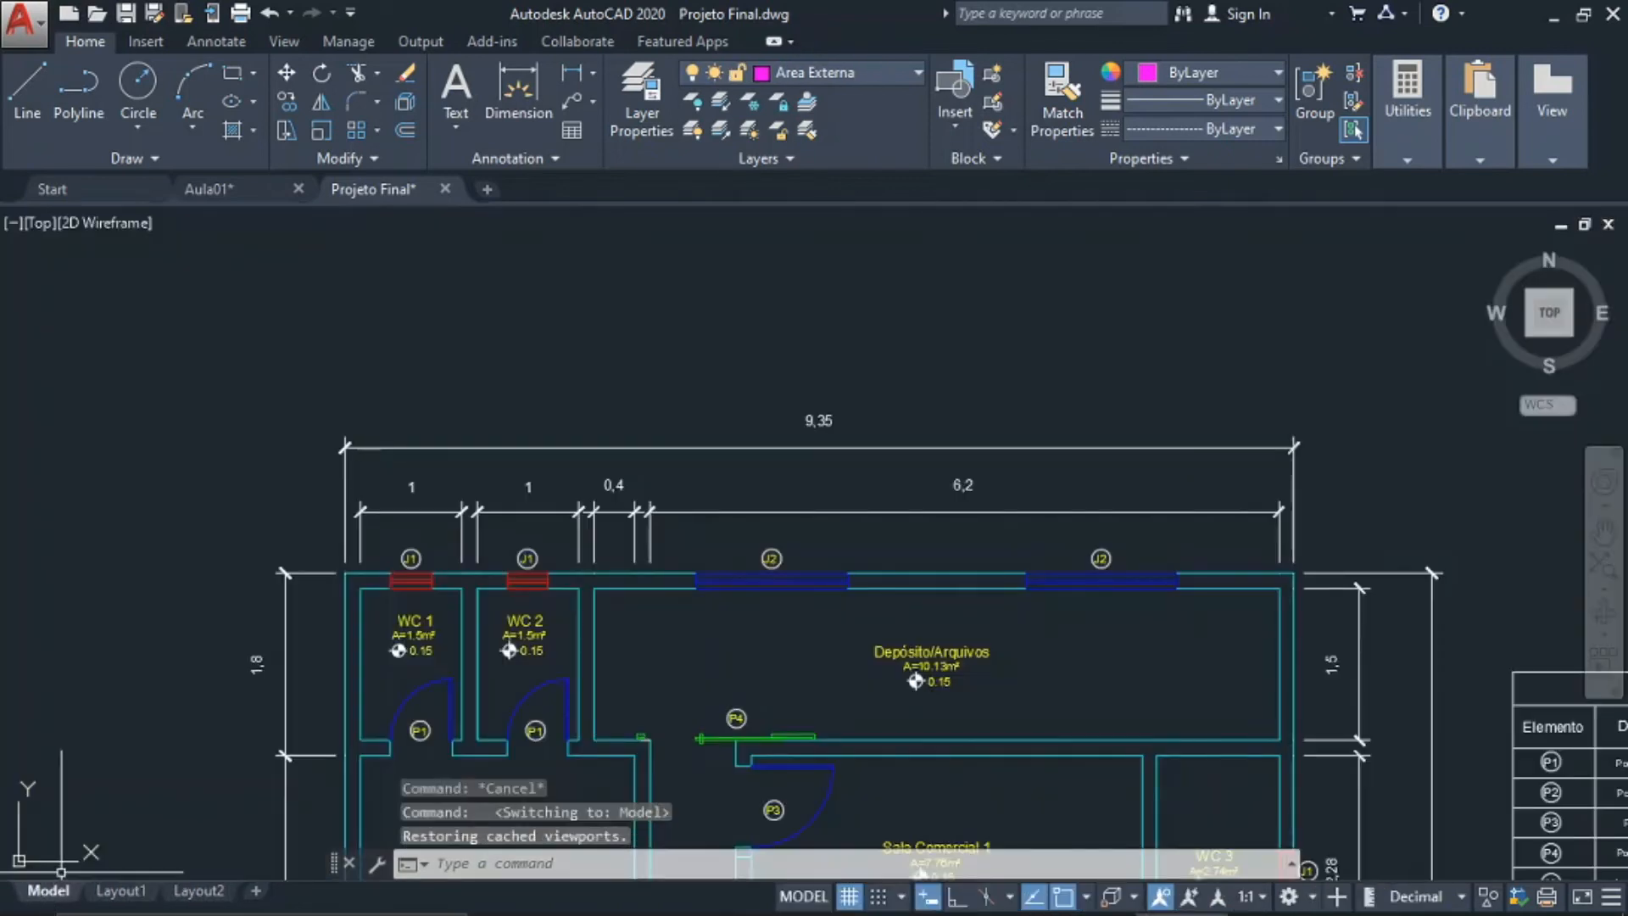
{"action": "scroll", "coordinate": [907, 444], "scroll_direction": "down", "scroll_amount": 2}
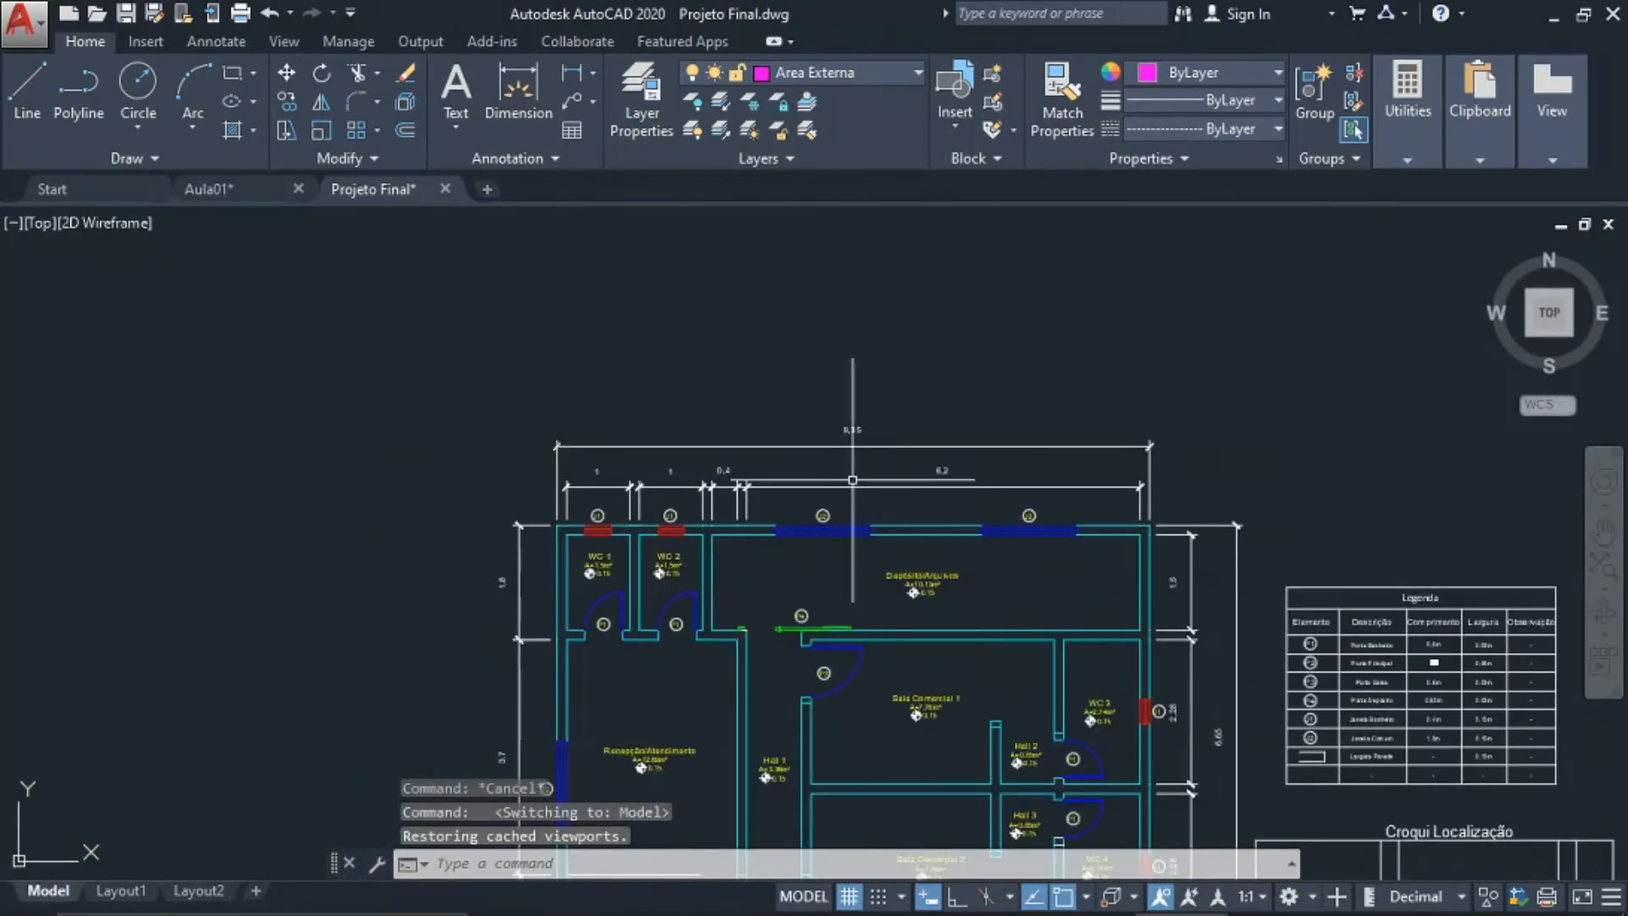
{"action": "scroll", "coordinate": [852, 480], "scroll_direction": "down", "scroll_amount": 2}
{"action": "left_click", "coordinate": [119, 892]}
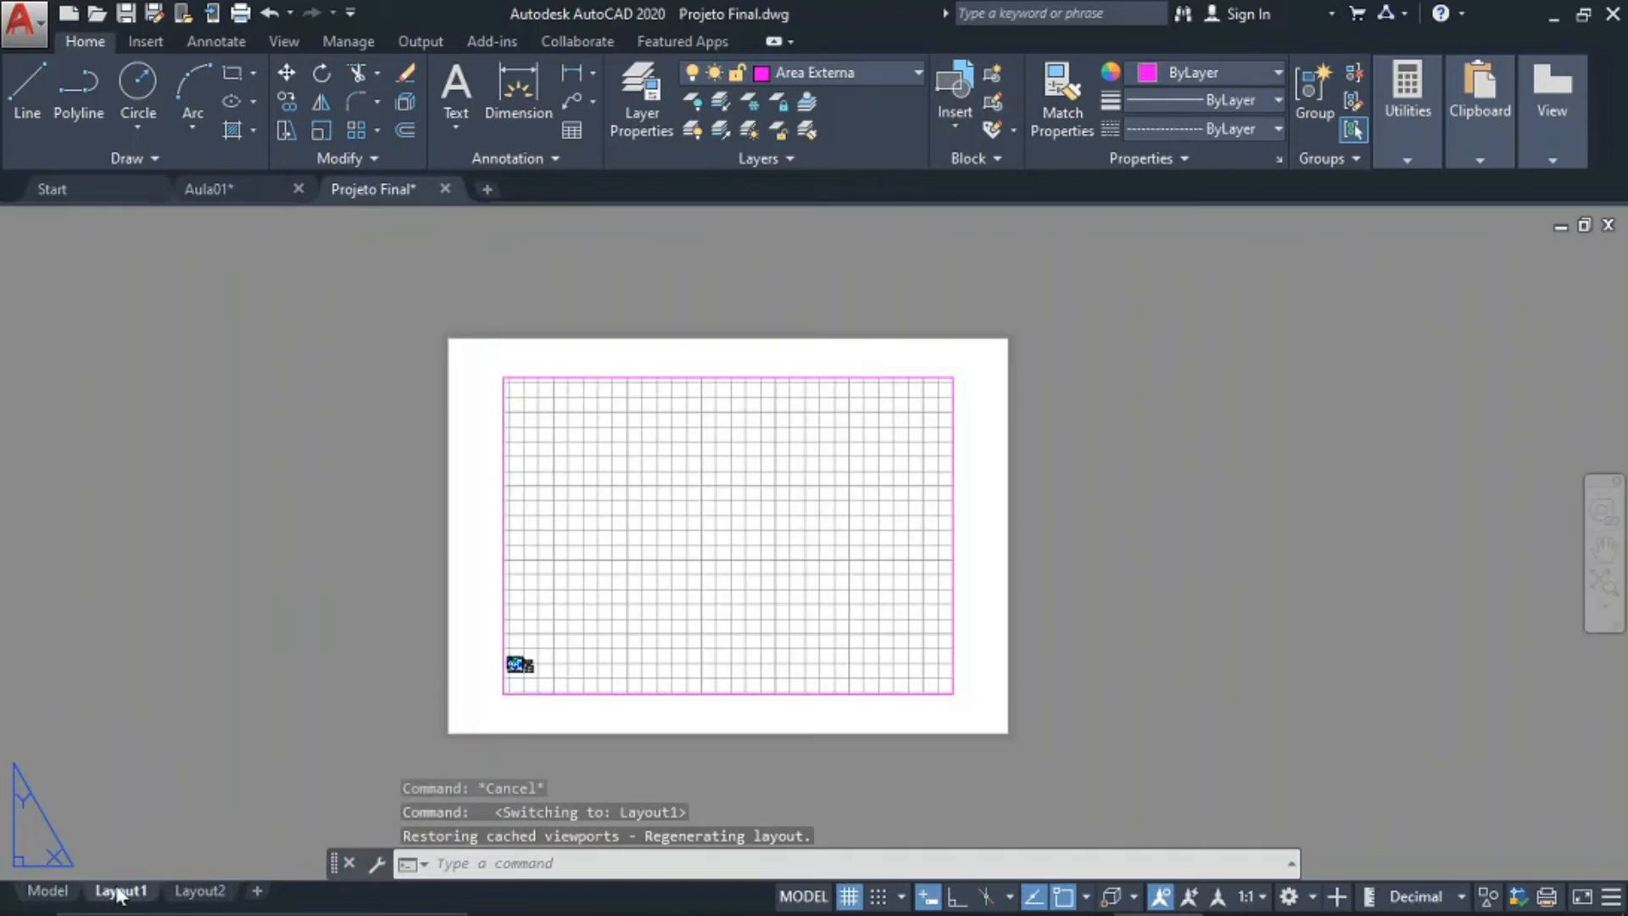
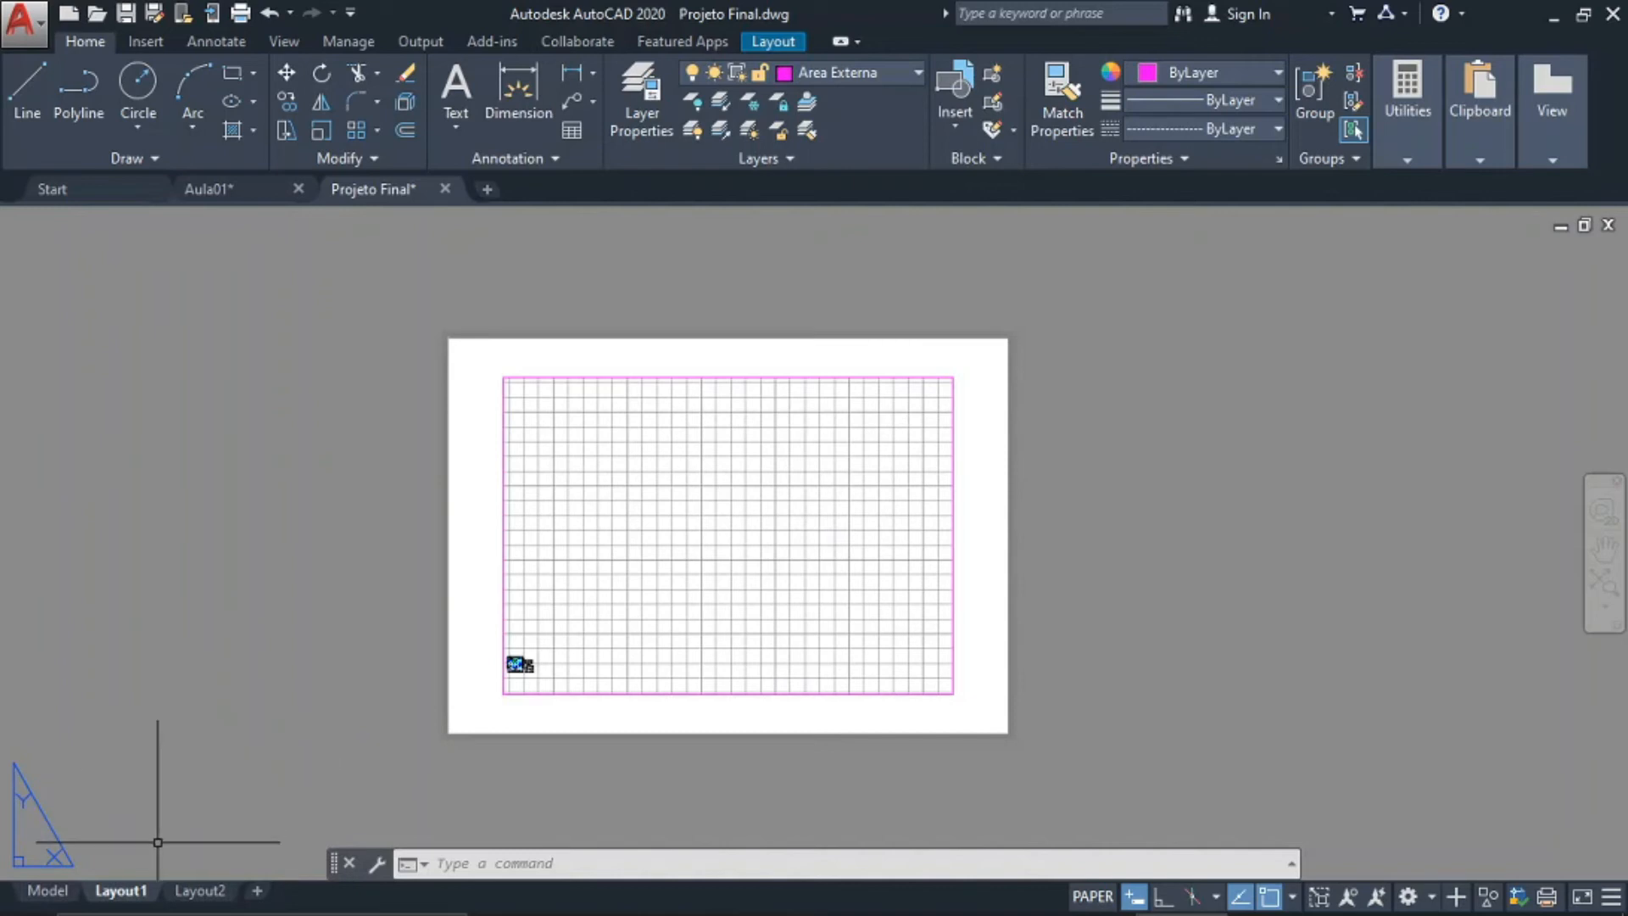
Rename Layout1 as Folha A3 and set the plotter in its page setup to DWG To PDF.pc3
{"action": "double_click", "coordinate": [116, 892]}
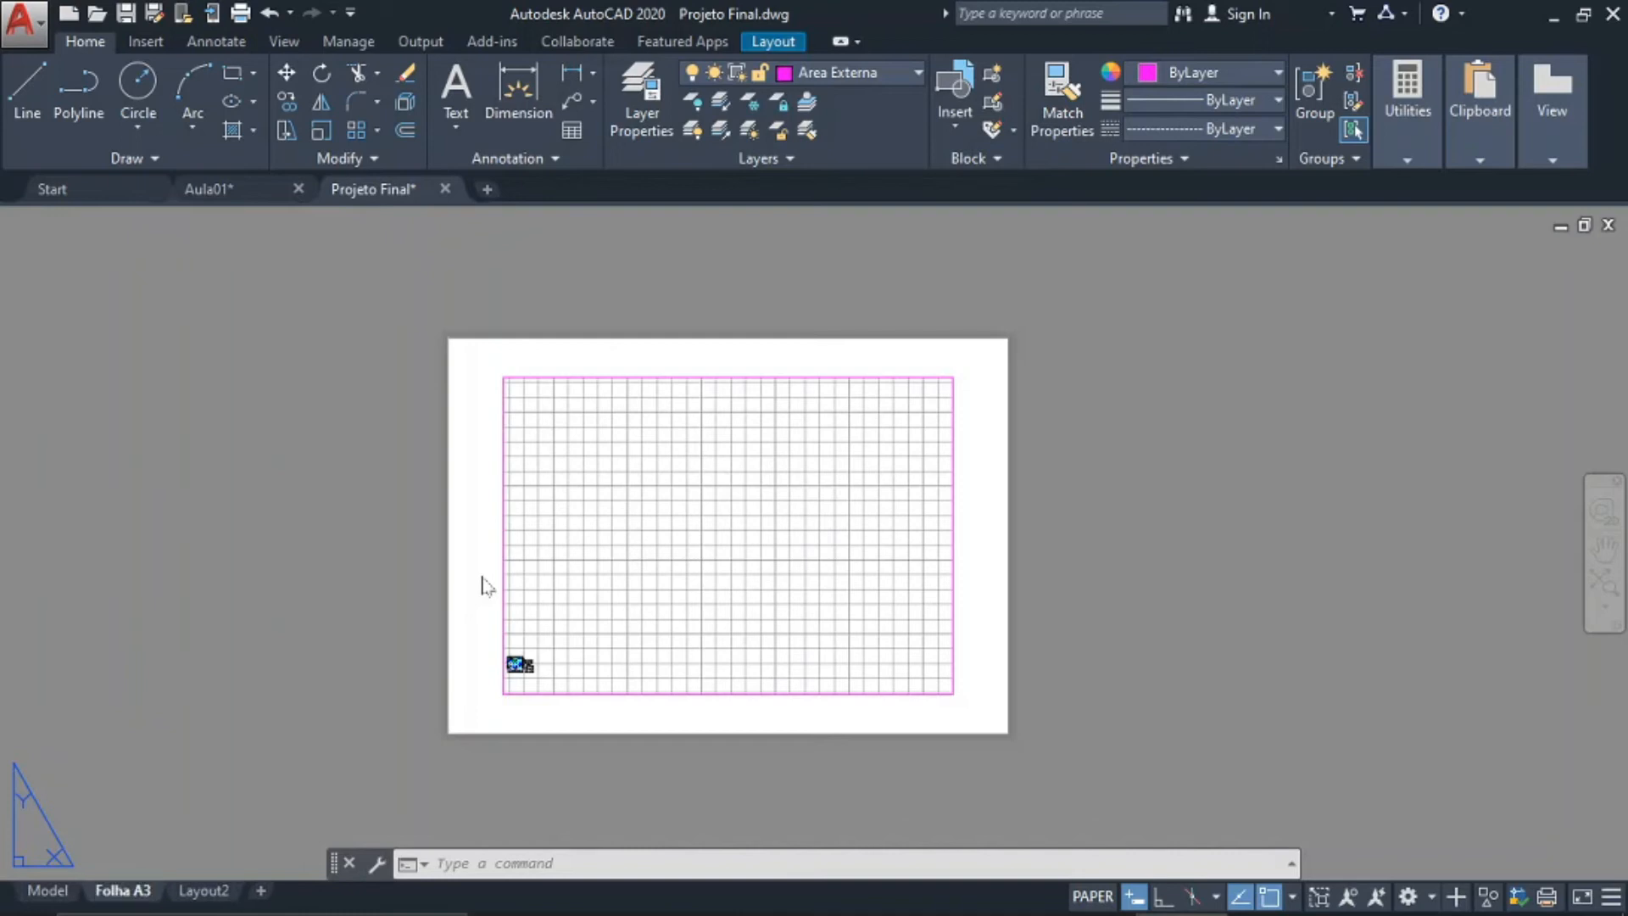
{"action": "right_click", "coordinate": [124, 897]}
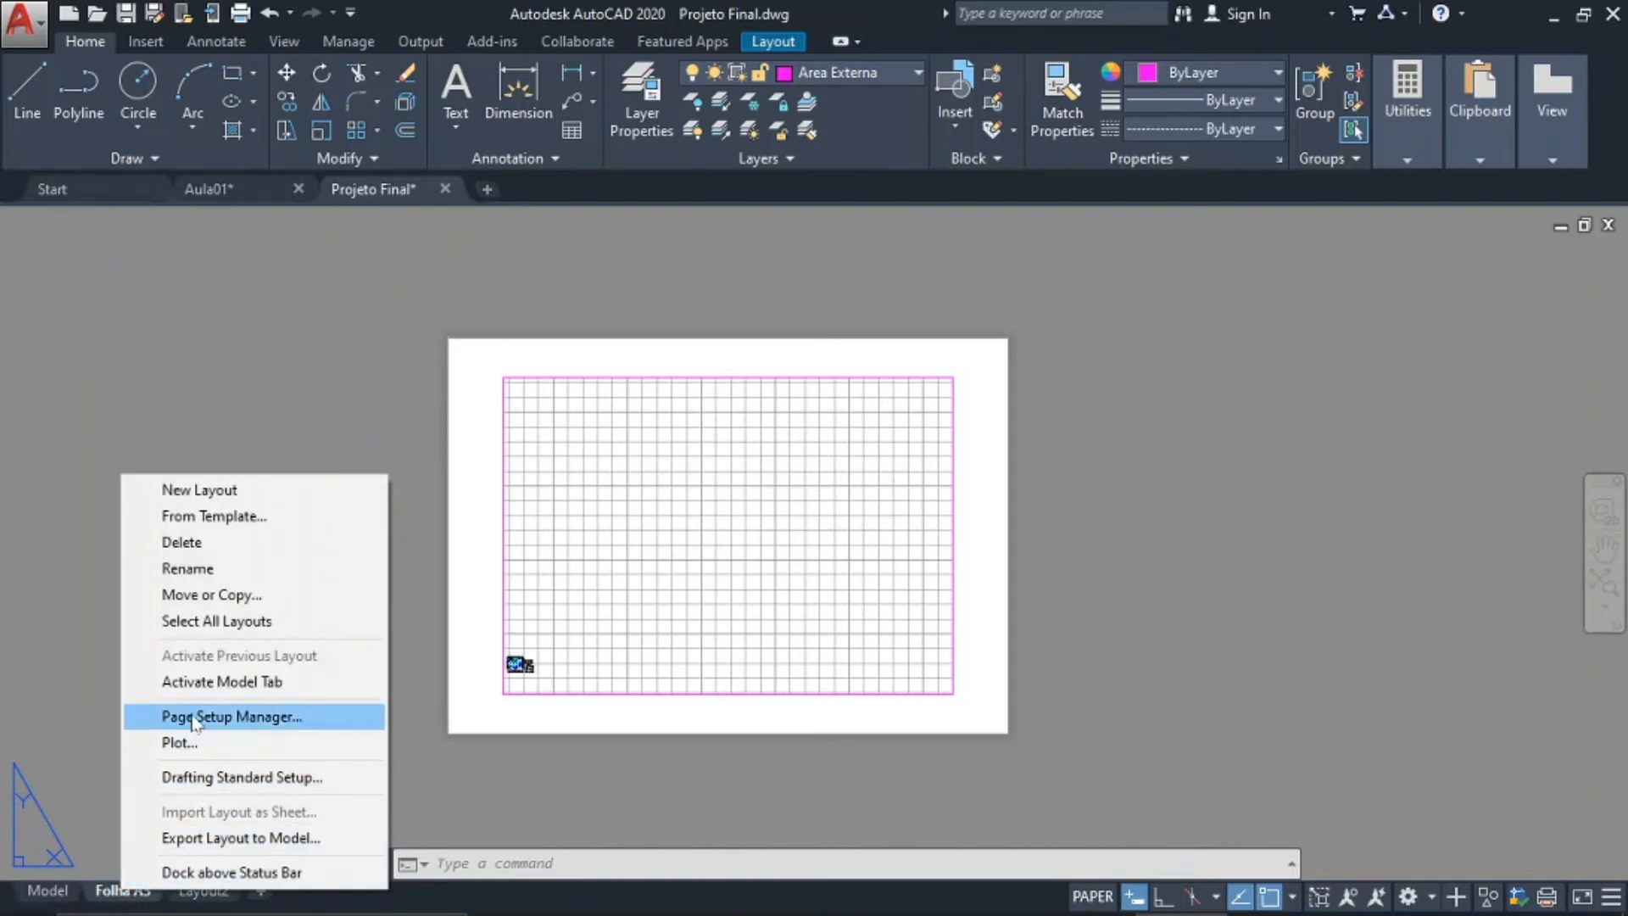
{"action": "left_click", "coordinate": [220, 719]}
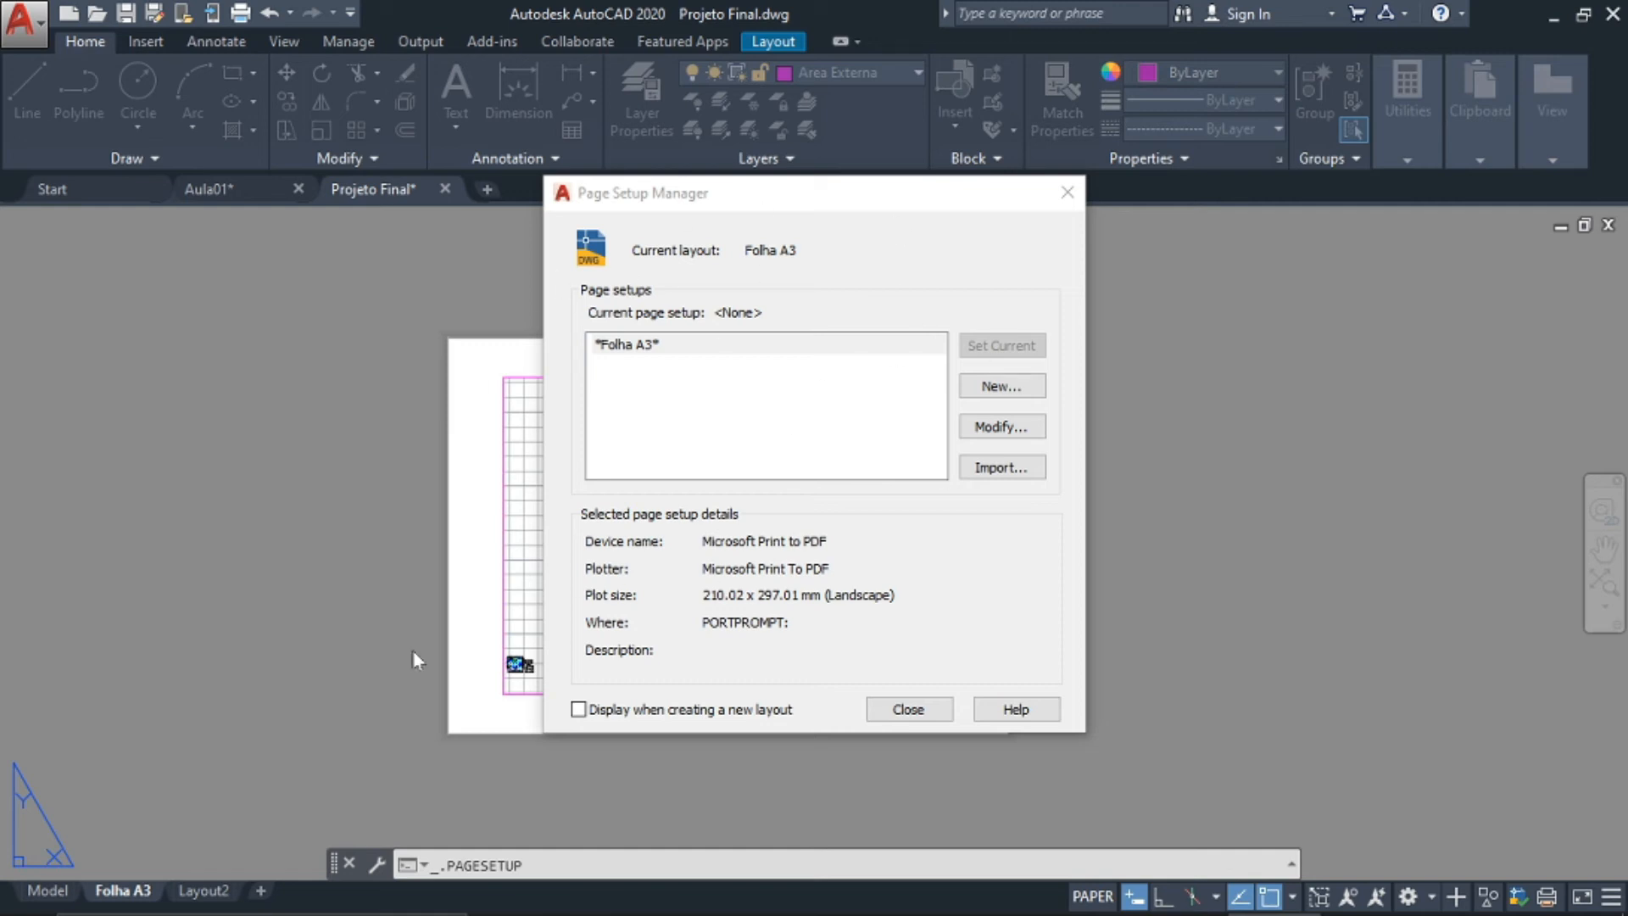
{"action": "left_click", "coordinate": [636, 351]}
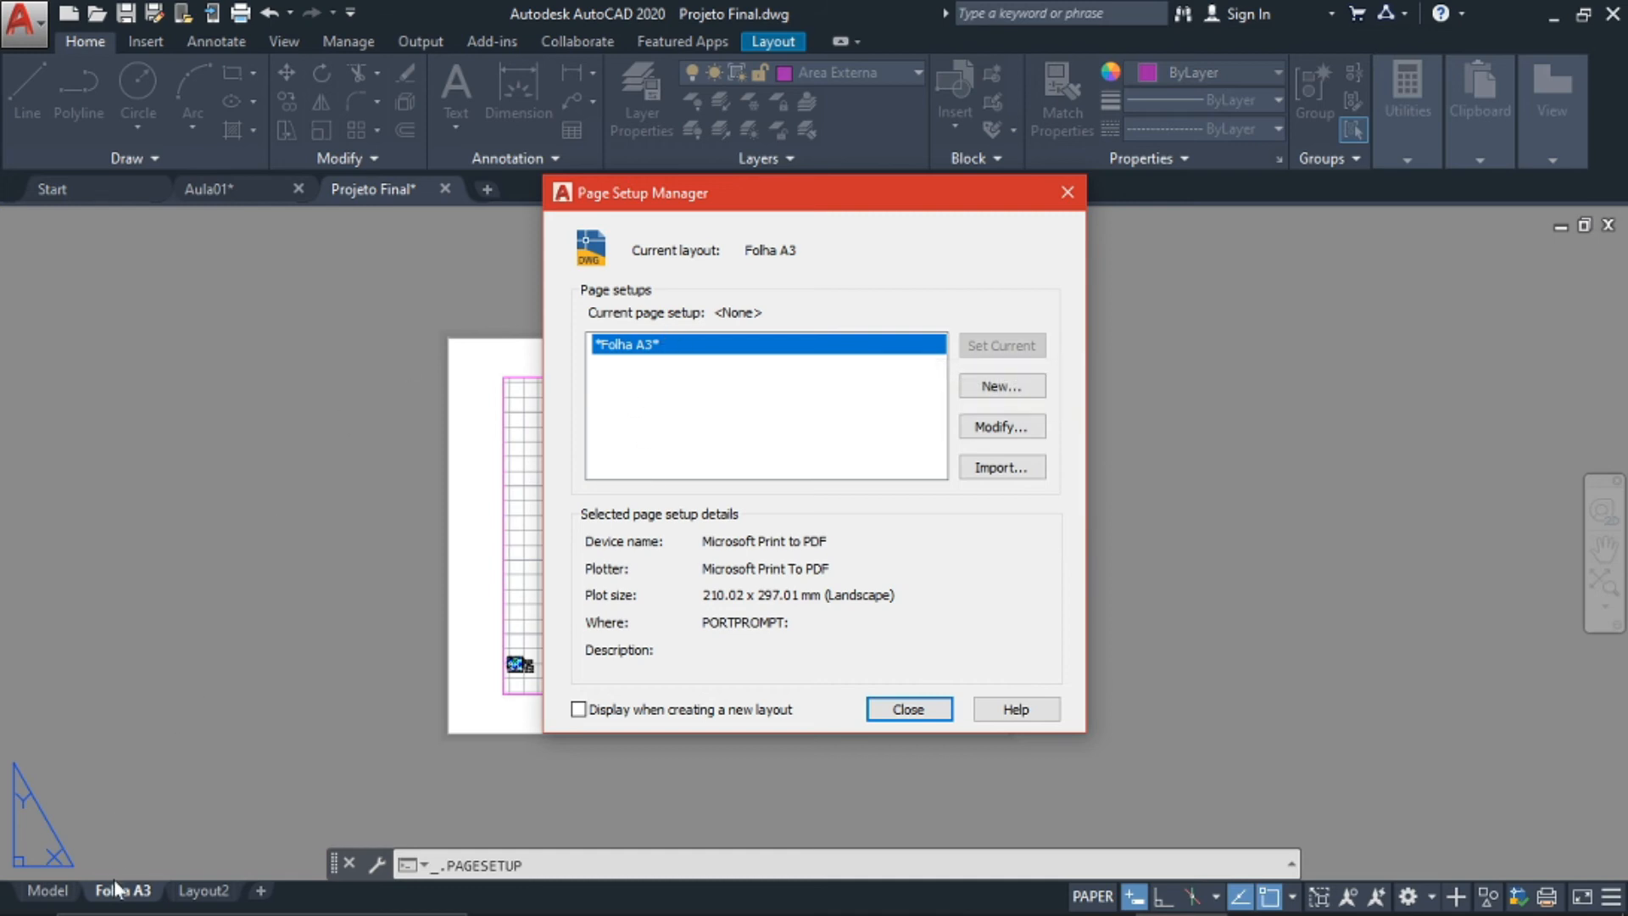
{"action": "left_click", "coordinate": [979, 430]}
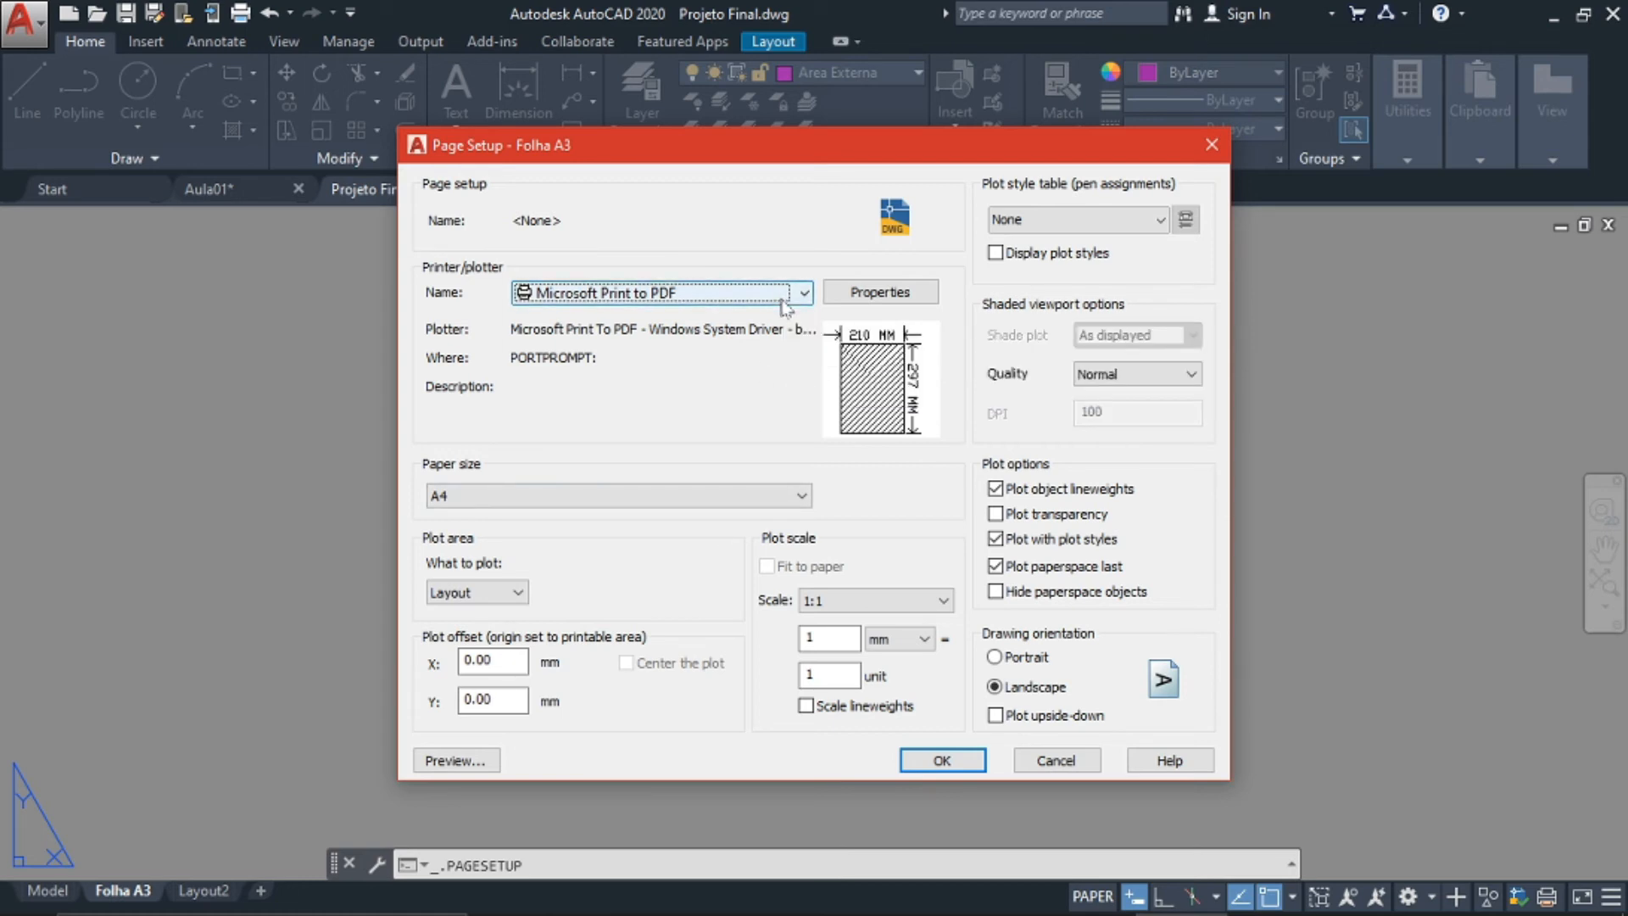
{"action": "left_click", "coordinate": [717, 296]}
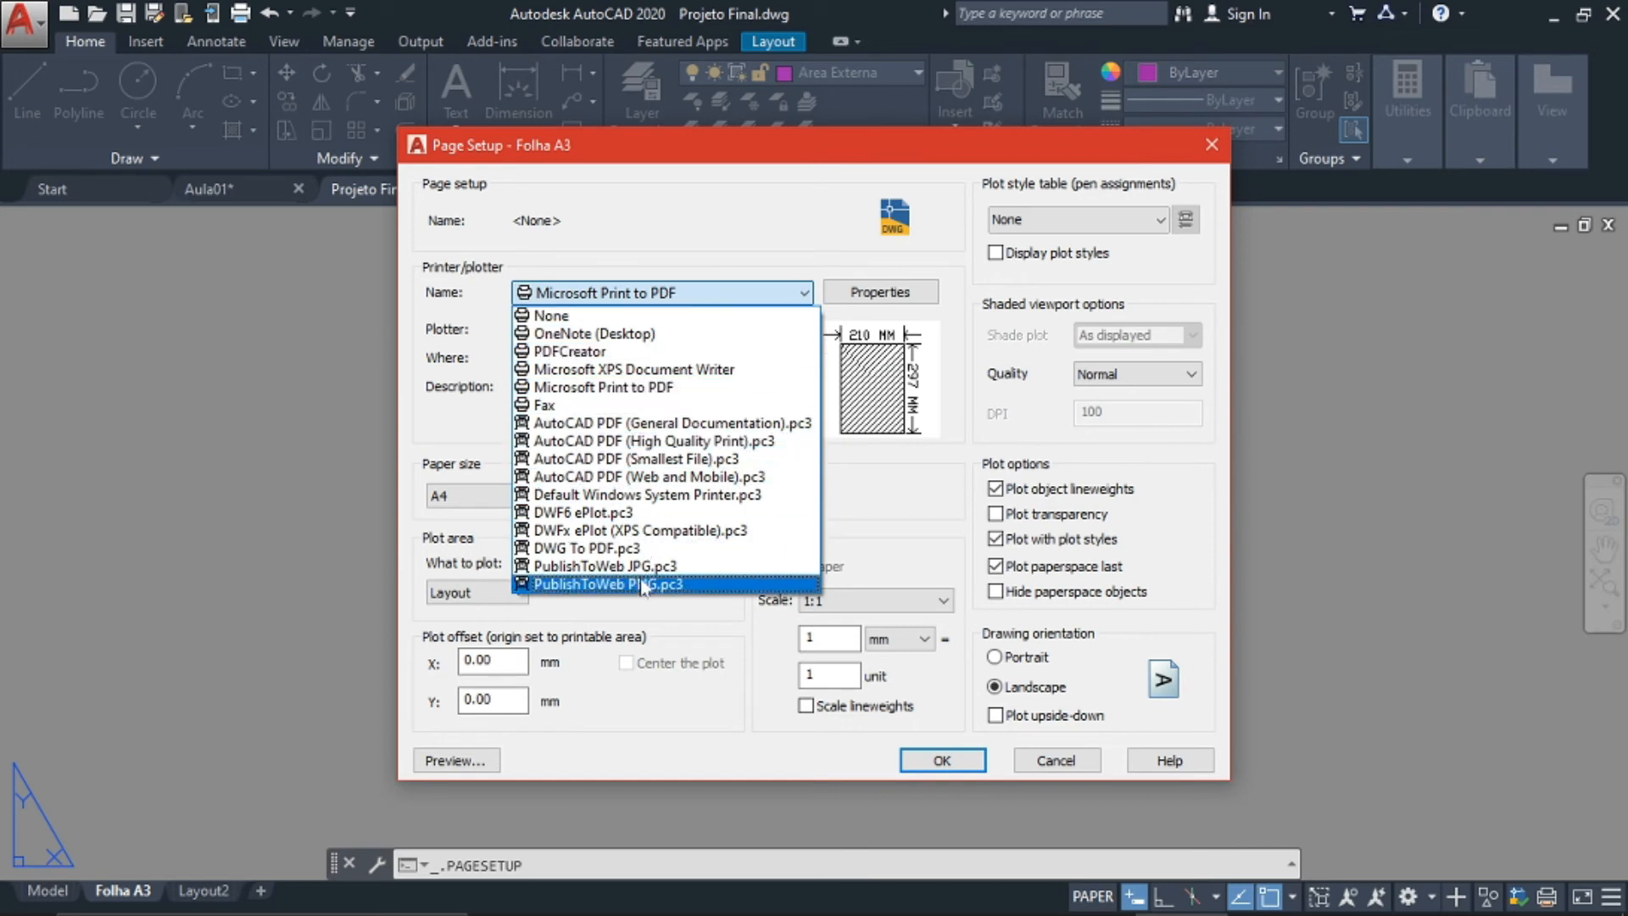
{"action": "left_click", "coordinate": [581, 551]}
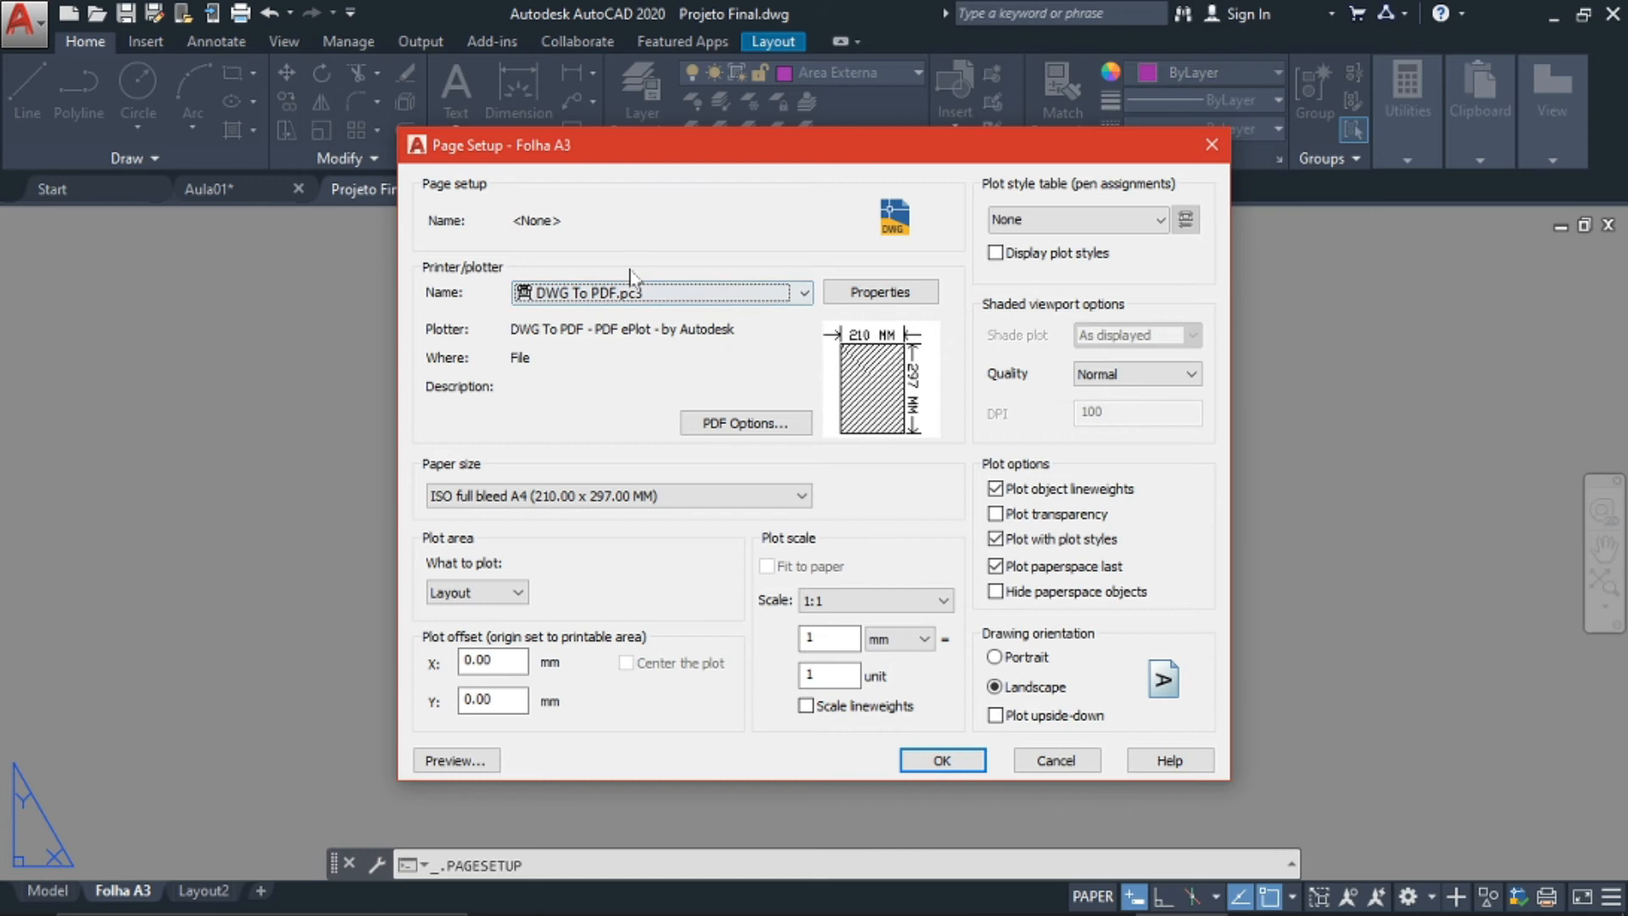
Examine the paper sizes offered for the DWG To PDF plotter without choosing a different one
{"action": "left_click", "coordinate": [700, 506]}
{"action": "scroll", "coordinate": [696, 382], "scroll_direction": "up", "scroll_amount": 6}
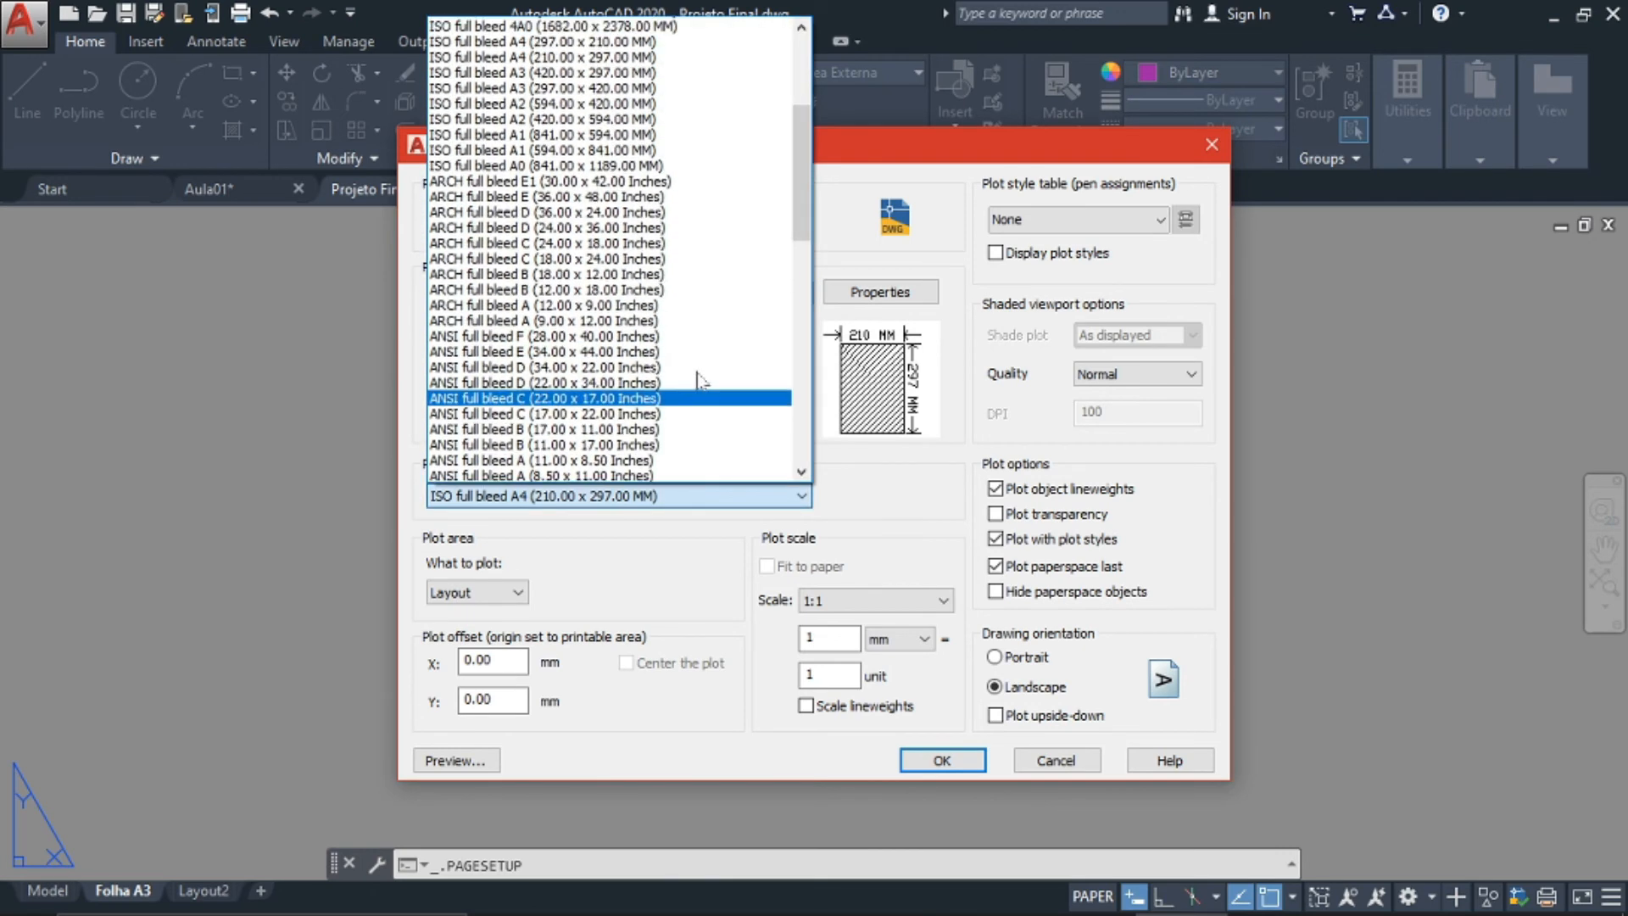
{"action": "scroll", "coordinate": [697, 396], "scroll_direction": "down", "scroll_amount": 2}
{"action": "left_click", "coordinate": [876, 479]}
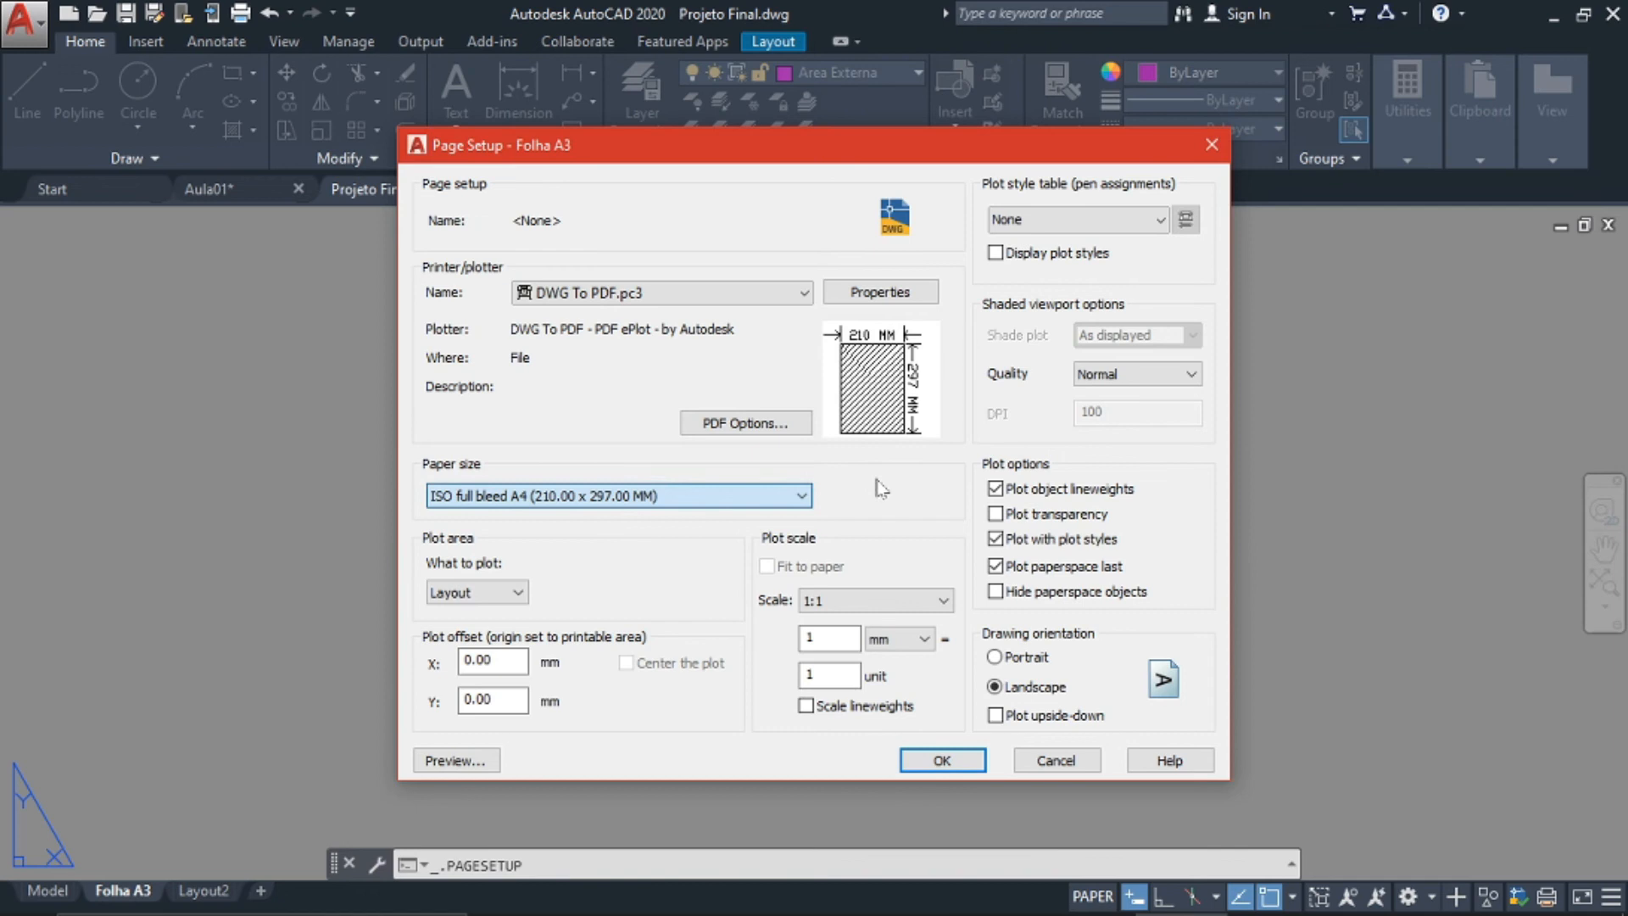
{"action": "left_click", "coordinate": [653, 501]}
{"action": "scroll", "coordinate": [655, 413], "scroll_direction": "up", "scroll_amount": 4}
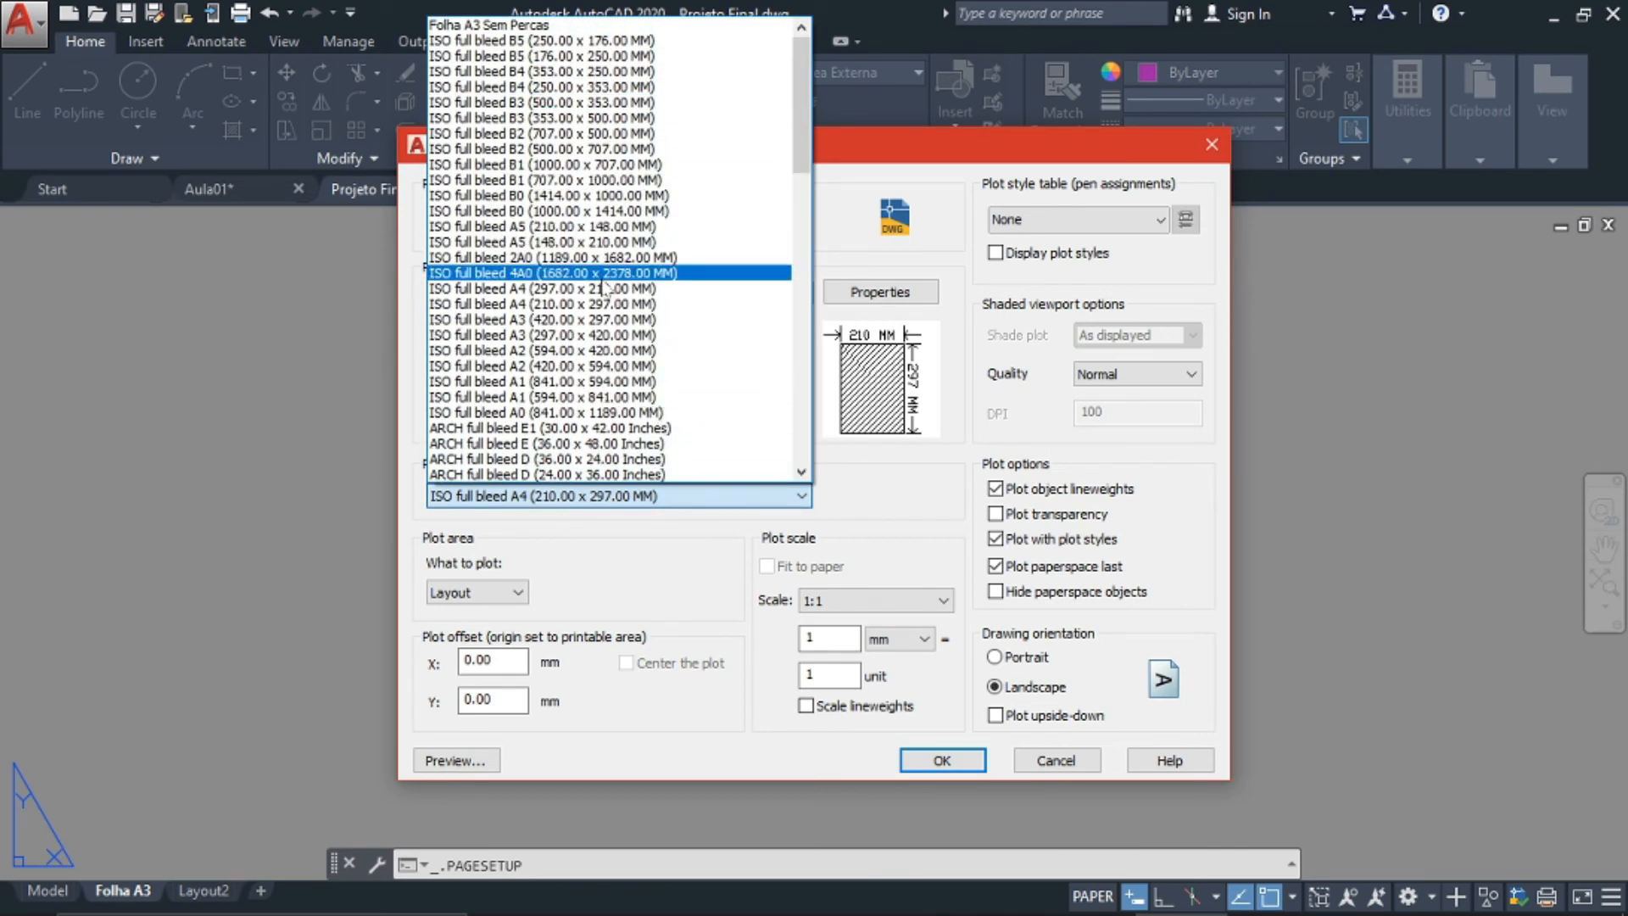
{"action": "scroll", "coordinate": [614, 318], "scroll_direction": "down", "scroll_amount": 3}
{"action": "scroll", "coordinate": [613, 317], "scroll_direction": "down", "scroll_amount": 11}
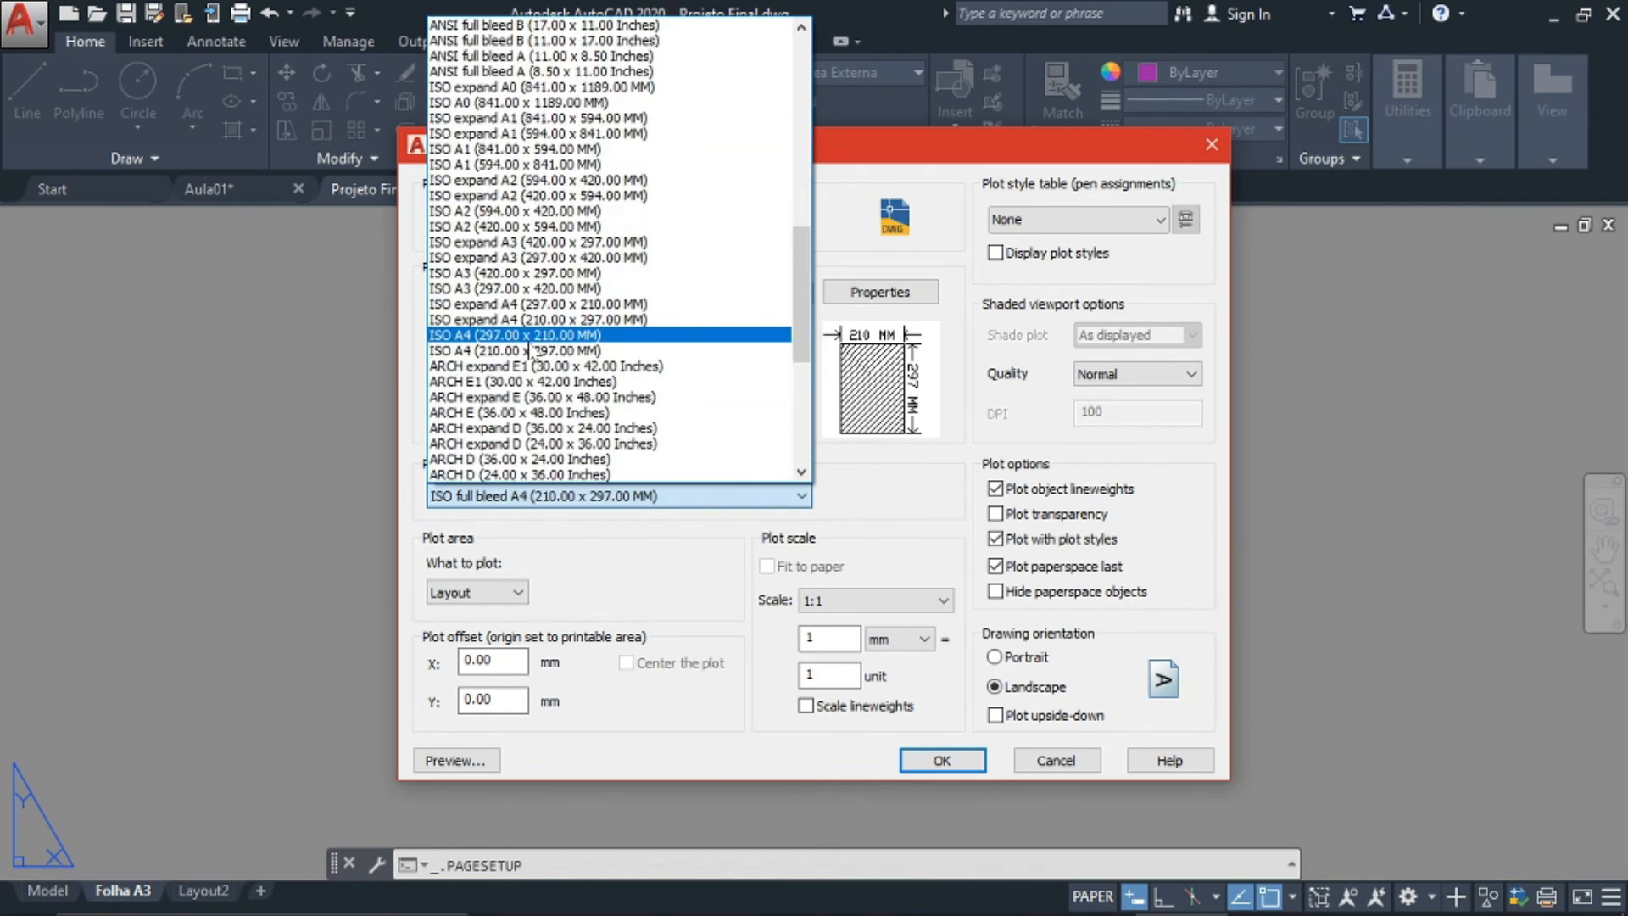
{"action": "scroll", "coordinate": [543, 340], "scroll_direction": "up", "scroll_amount": 13}
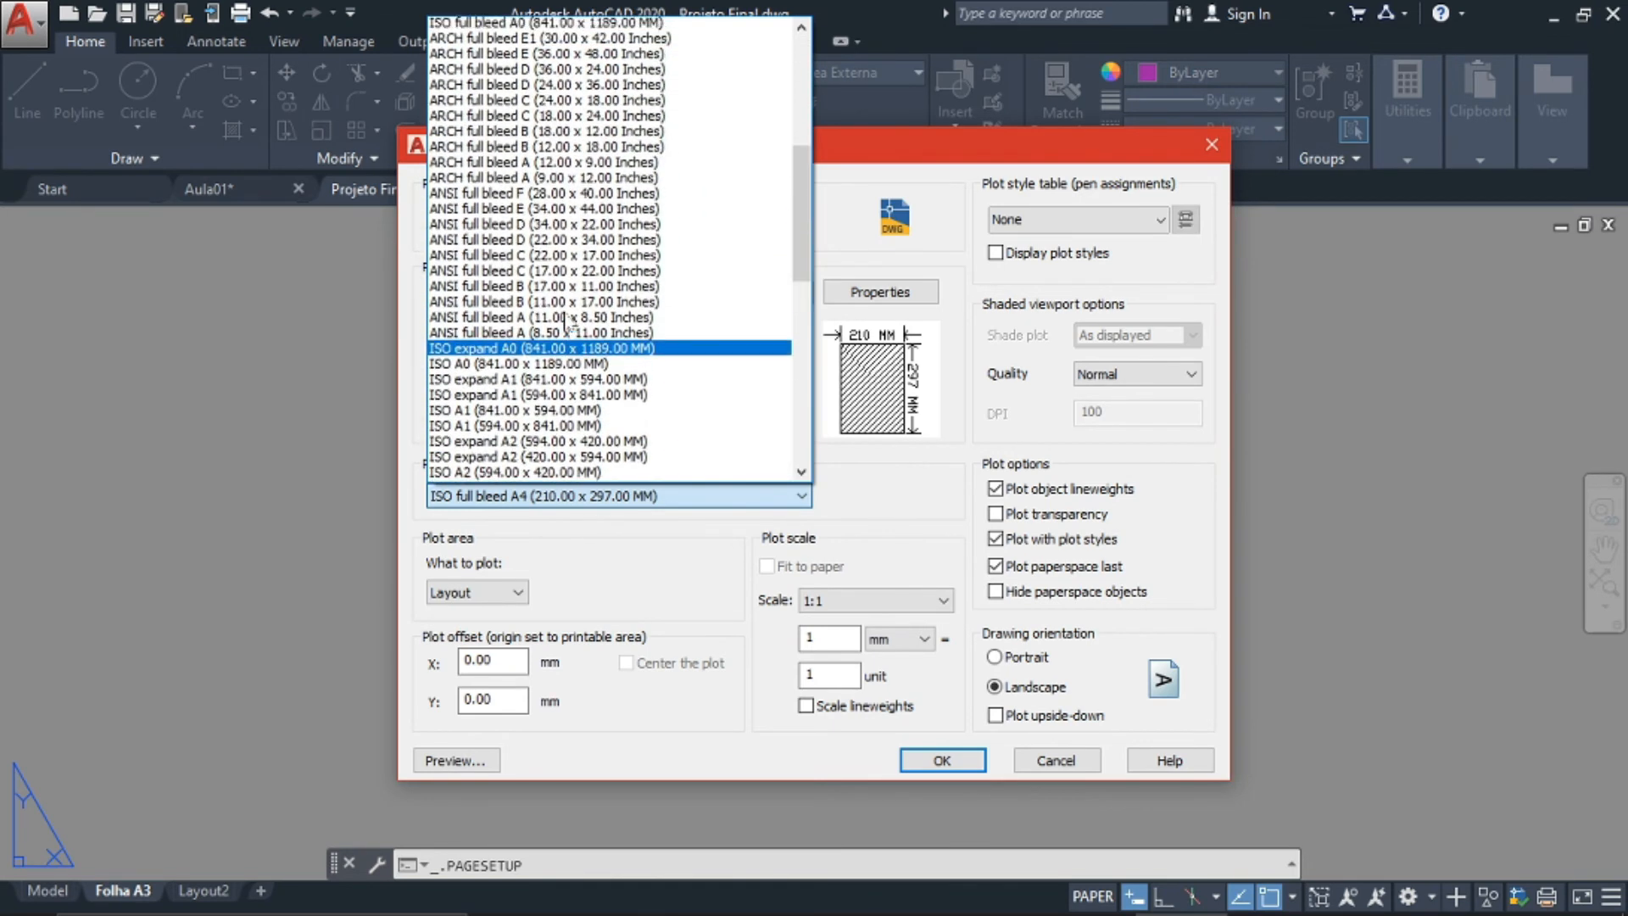
{"action": "scroll", "coordinate": [559, 320], "scroll_direction": "up", "scroll_amount": 3}
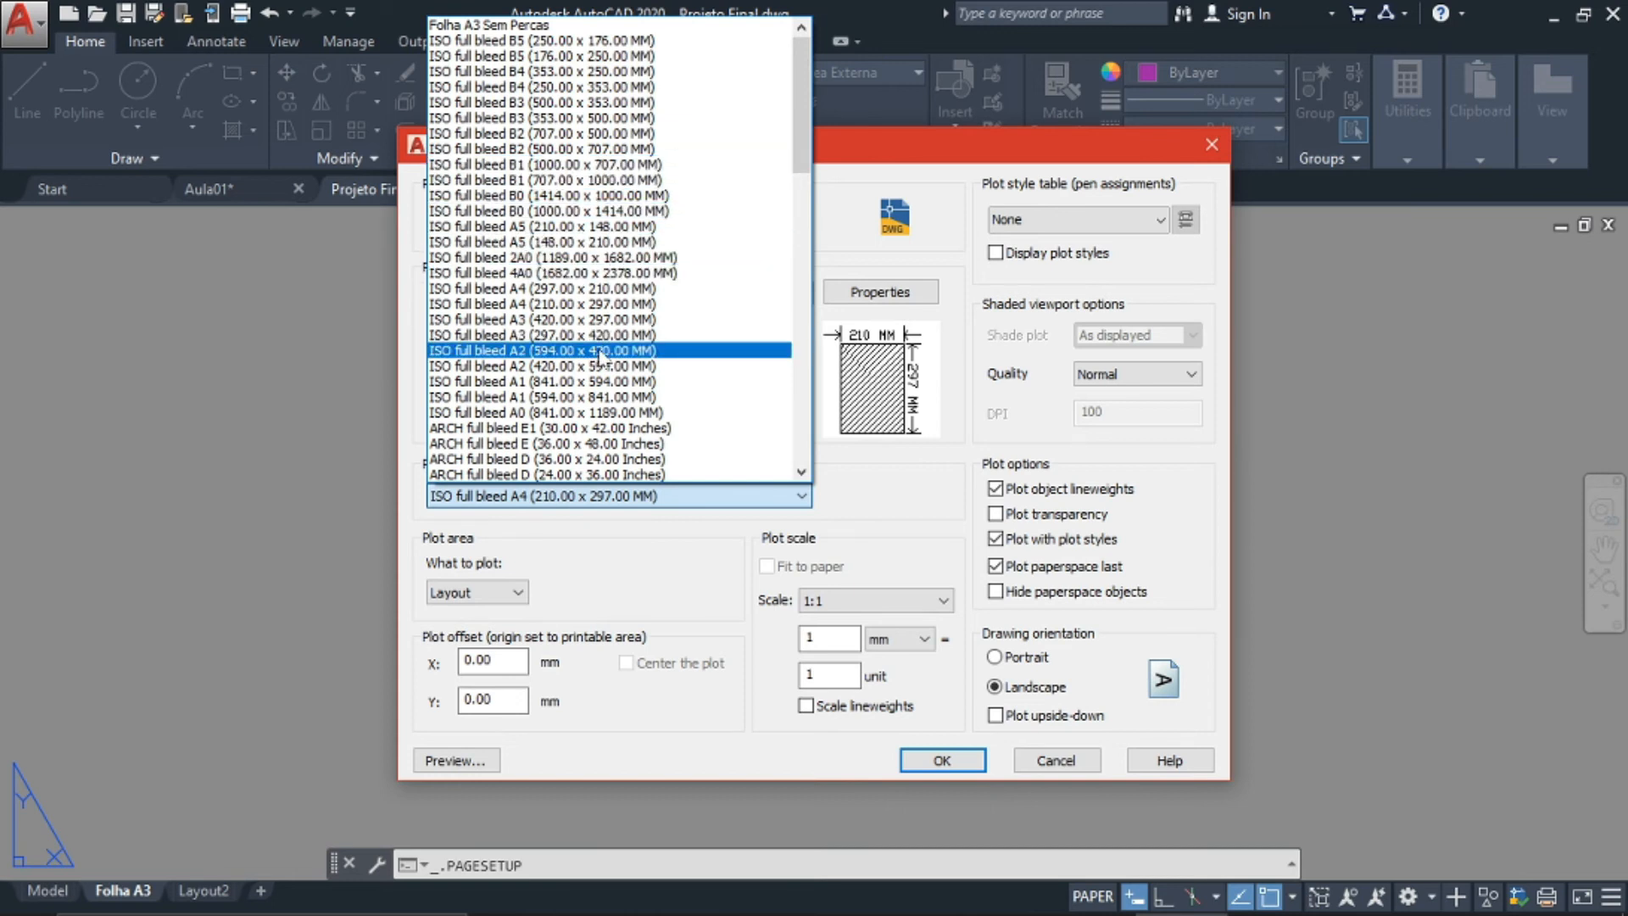
{"action": "scroll", "coordinate": [677, 335], "scroll_direction": "down", "scroll_amount": 4}
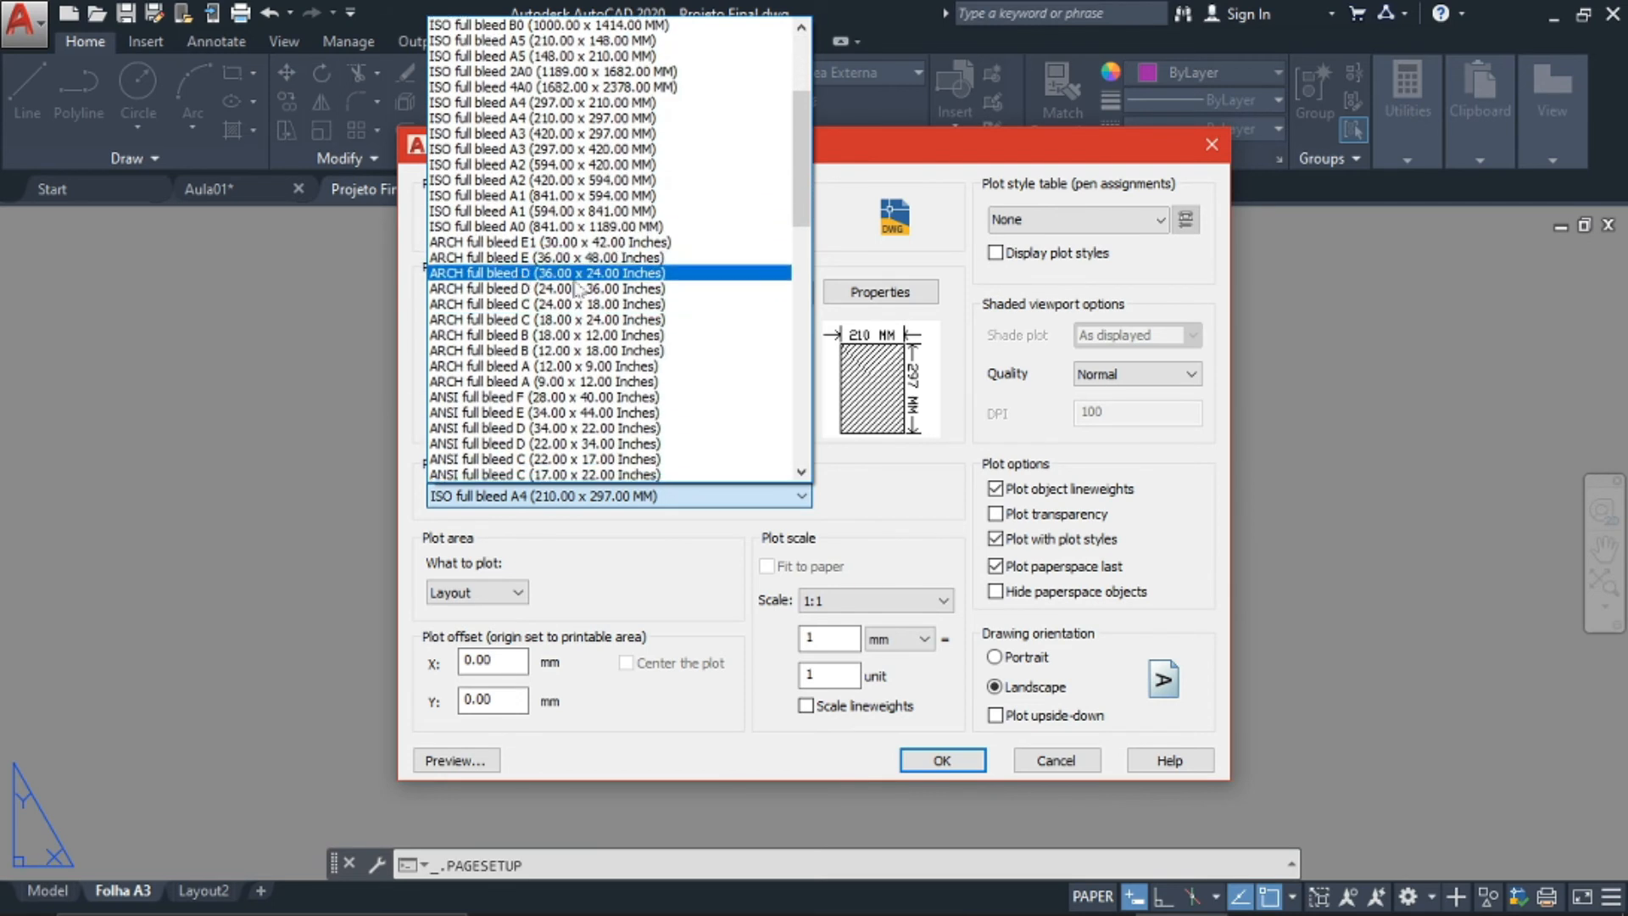
{"action": "left_click", "coordinate": [873, 473]}
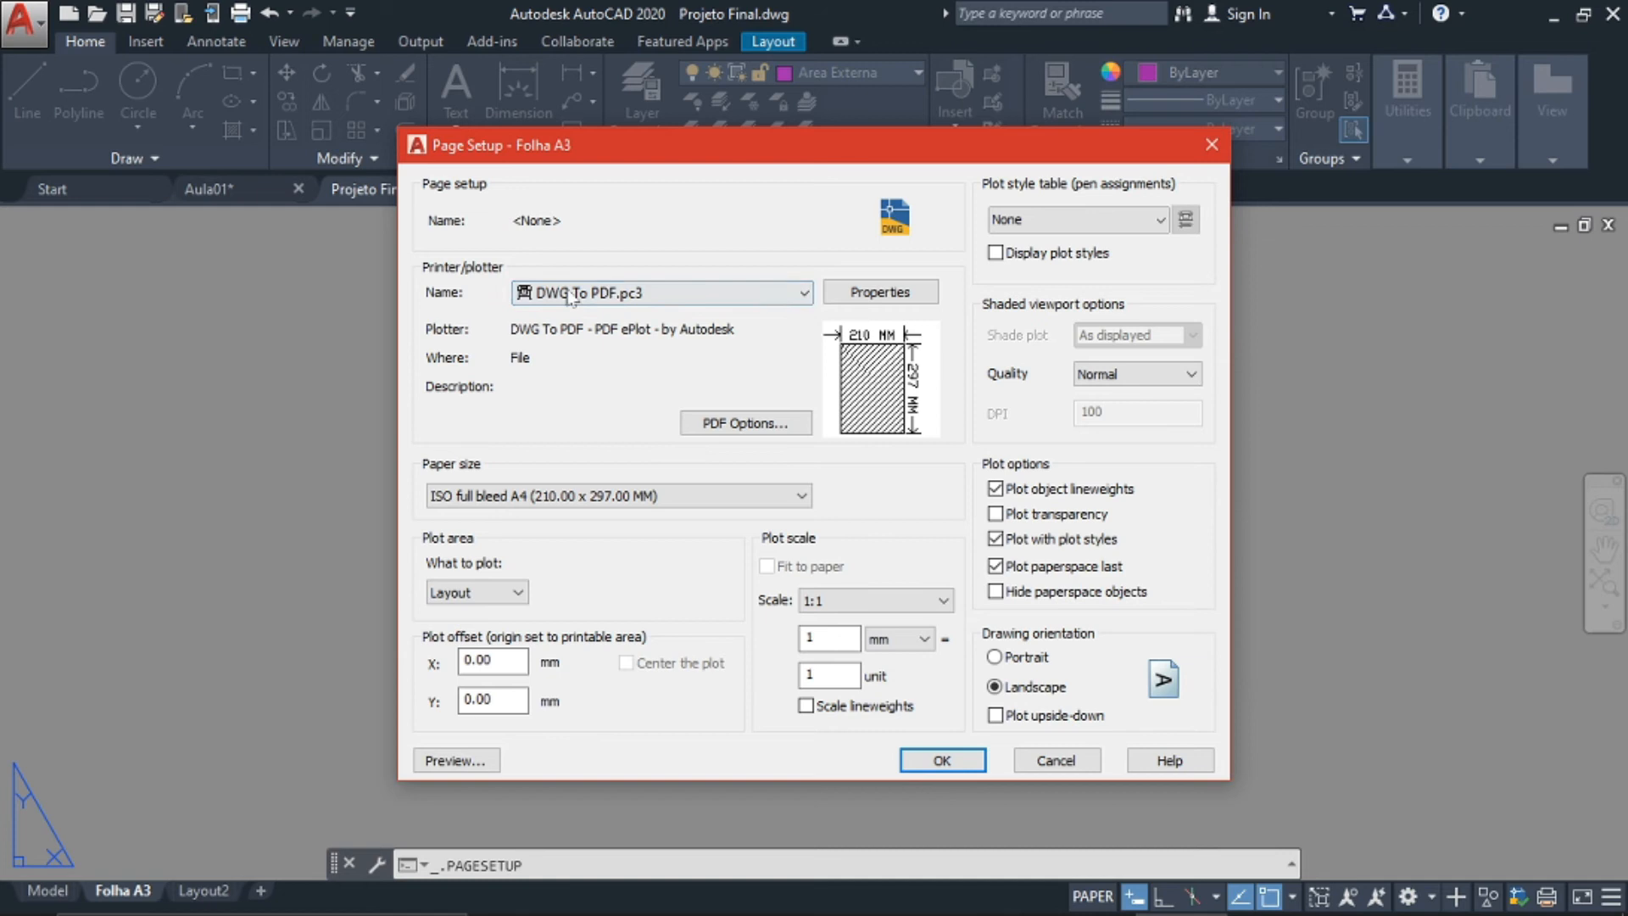
Start a custom paper size from scratch for the DWG To PDF plotter, 420 wide by 297 high in millimeters
{"action": "left_click", "coordinate": [876, 299]}
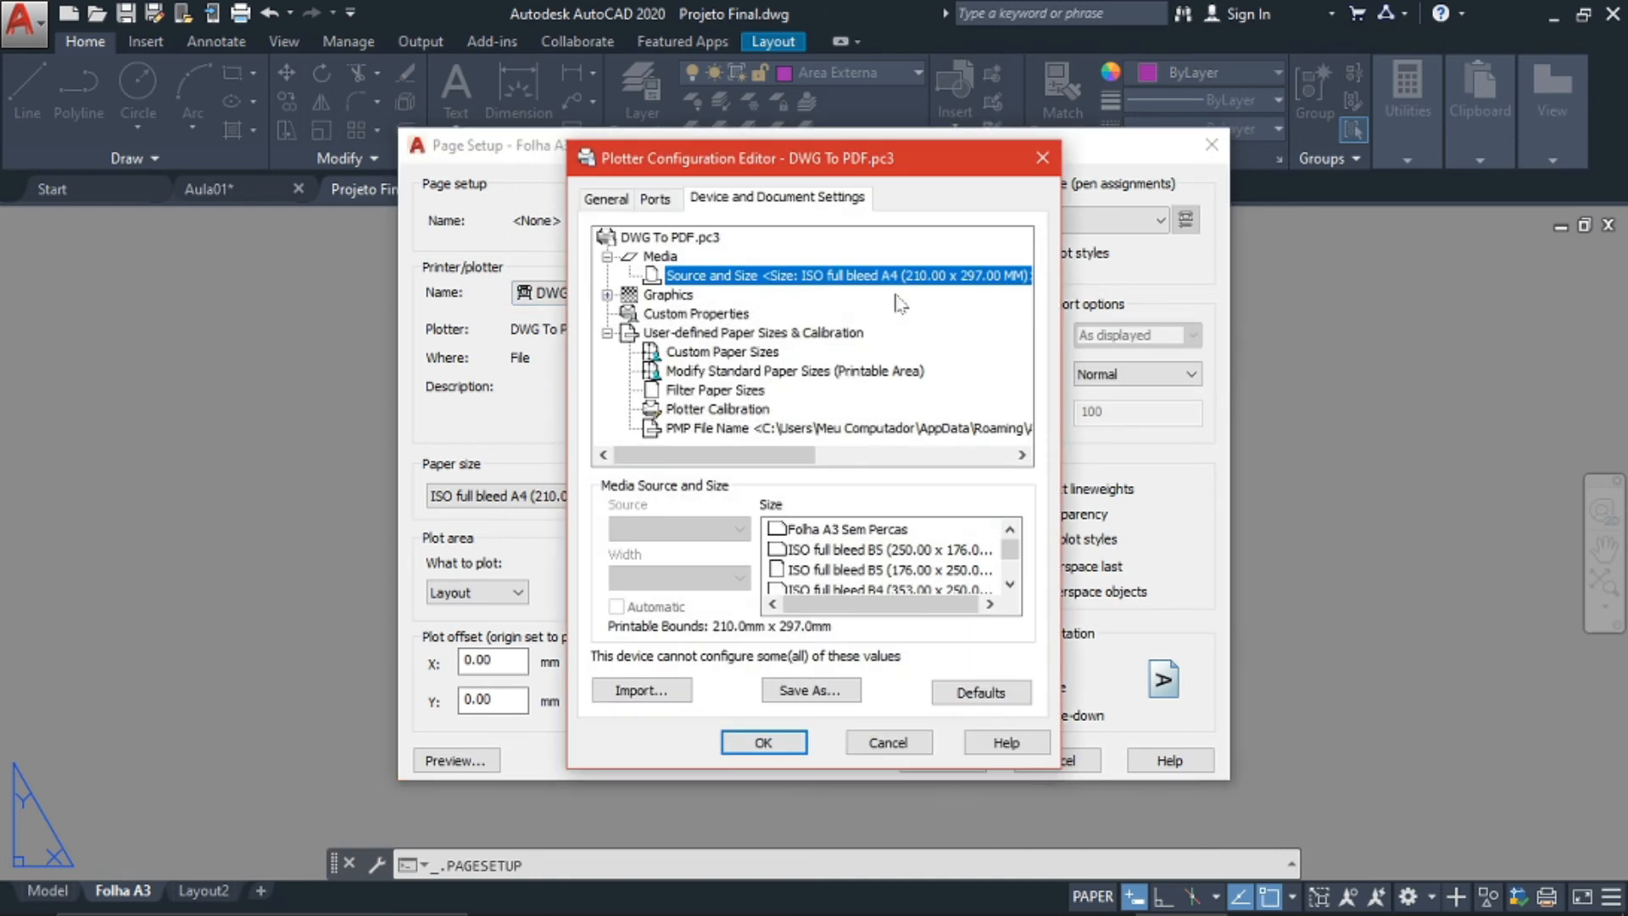
{"action": "left_click", "coordinate": [713, 353]}
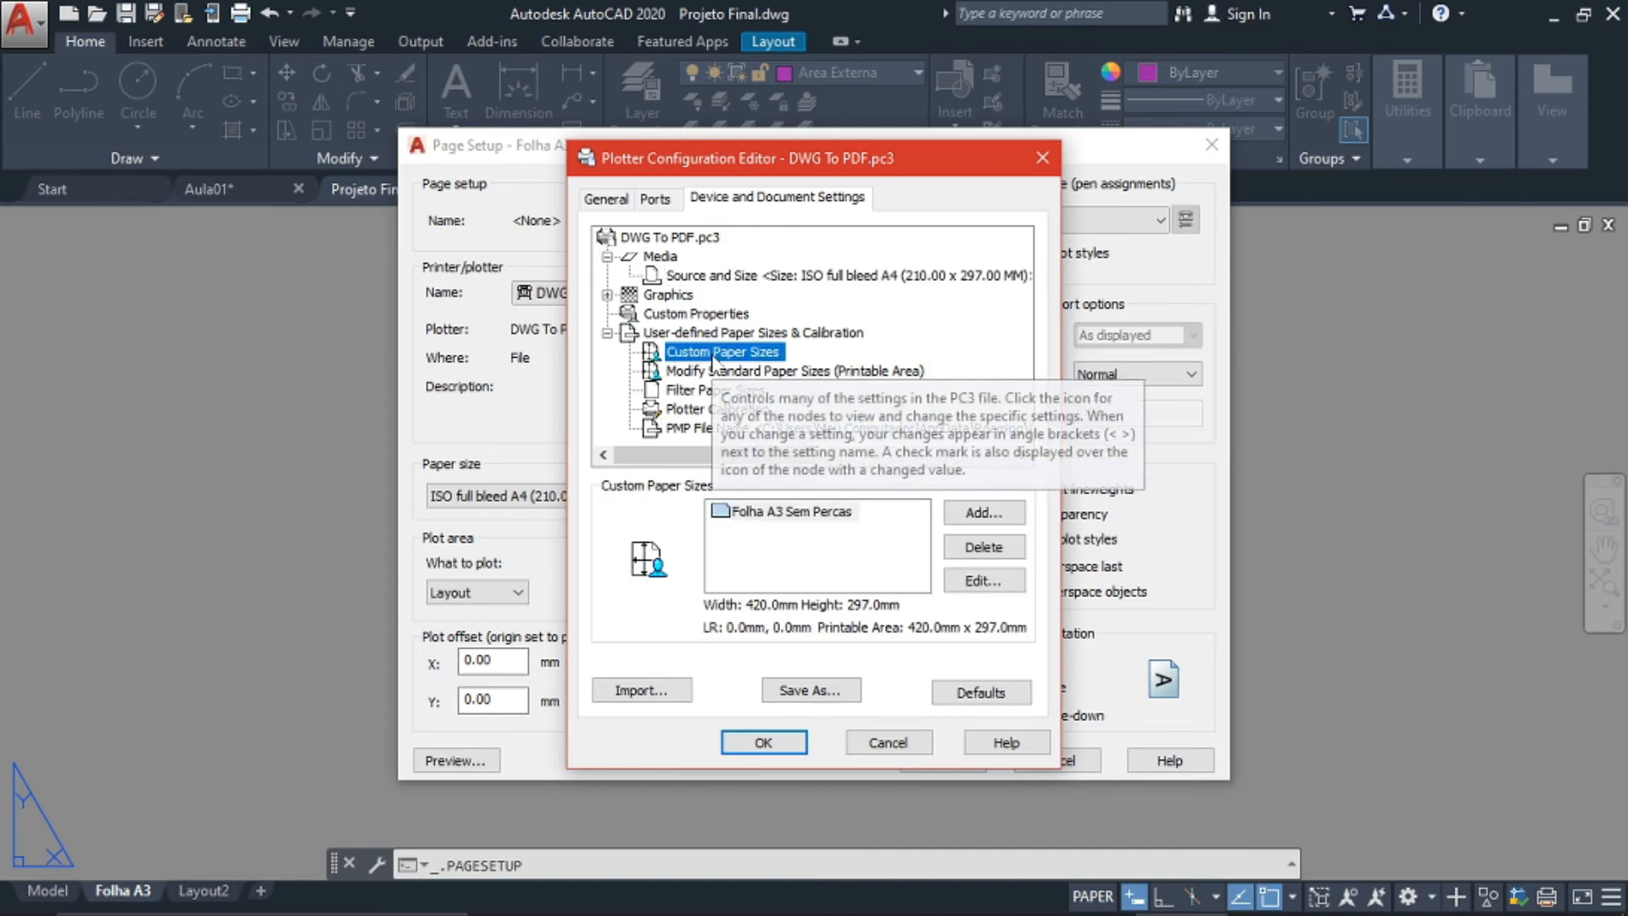
{"action": "left_click", "coordinate": [975, 513]}
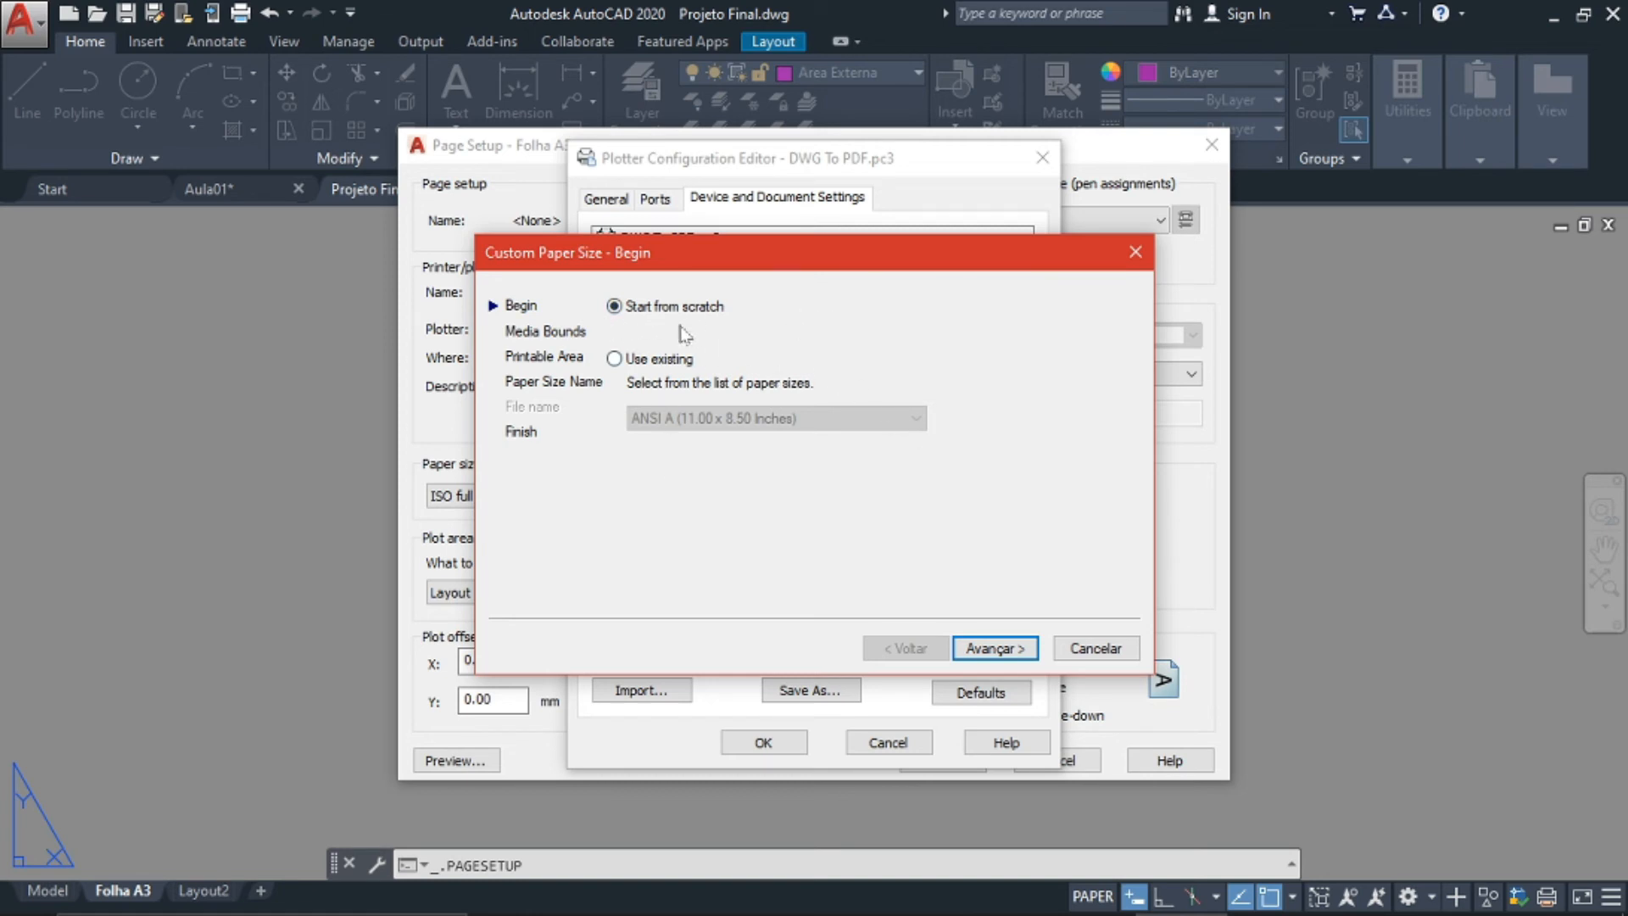
{"action": "left_click", "coordinate": [991, 651]}
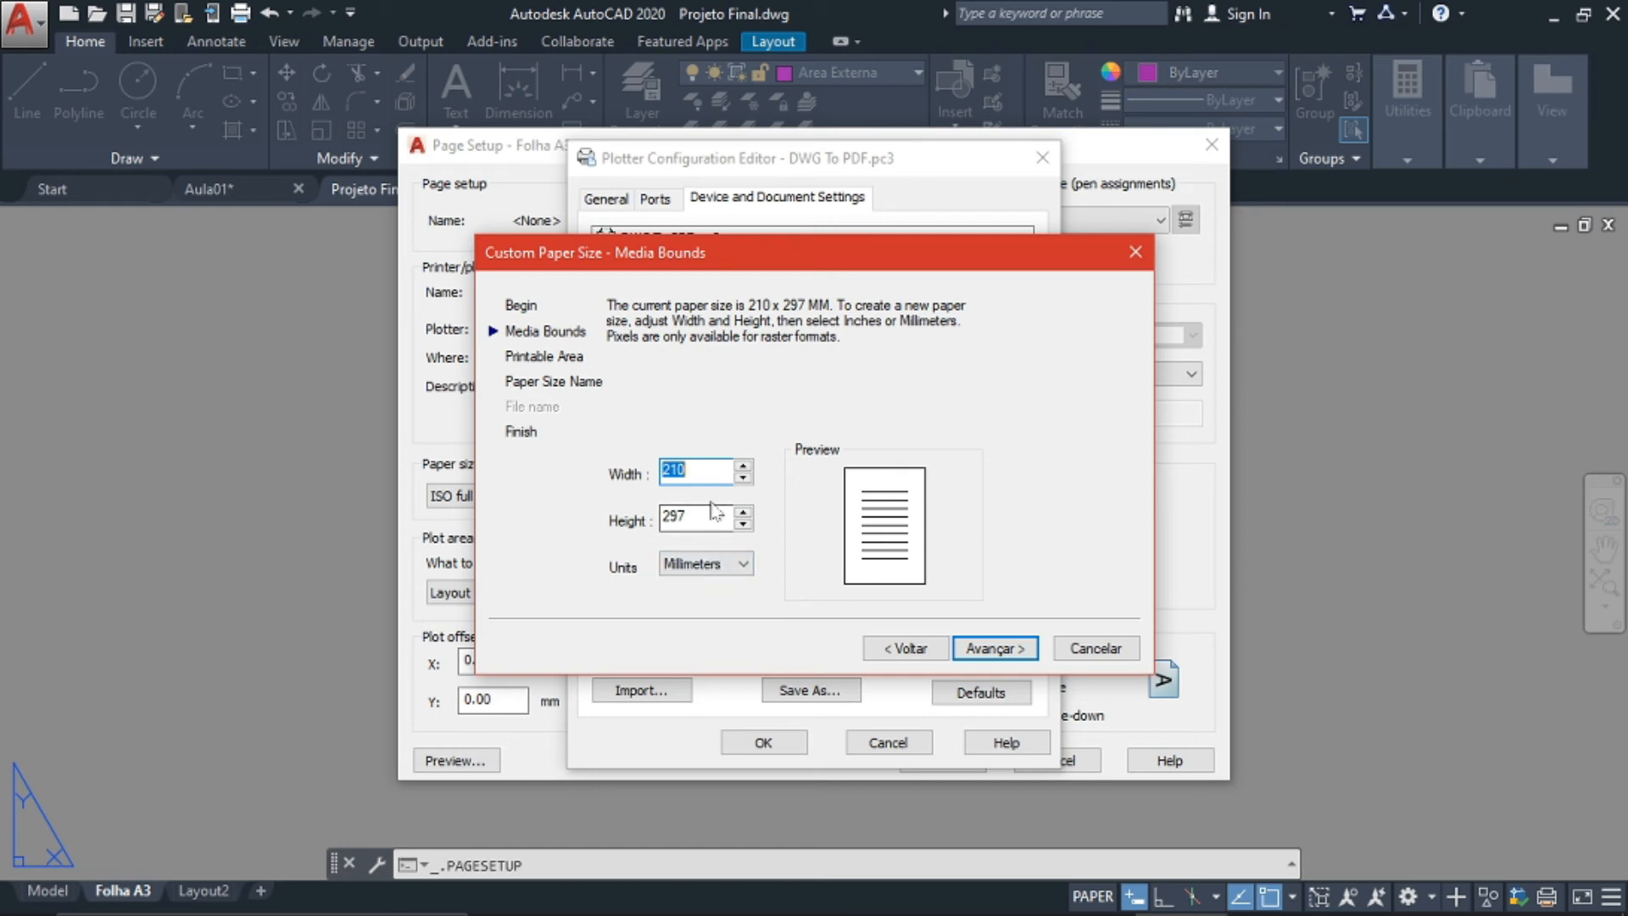
{"action": "type", "text": "420"}
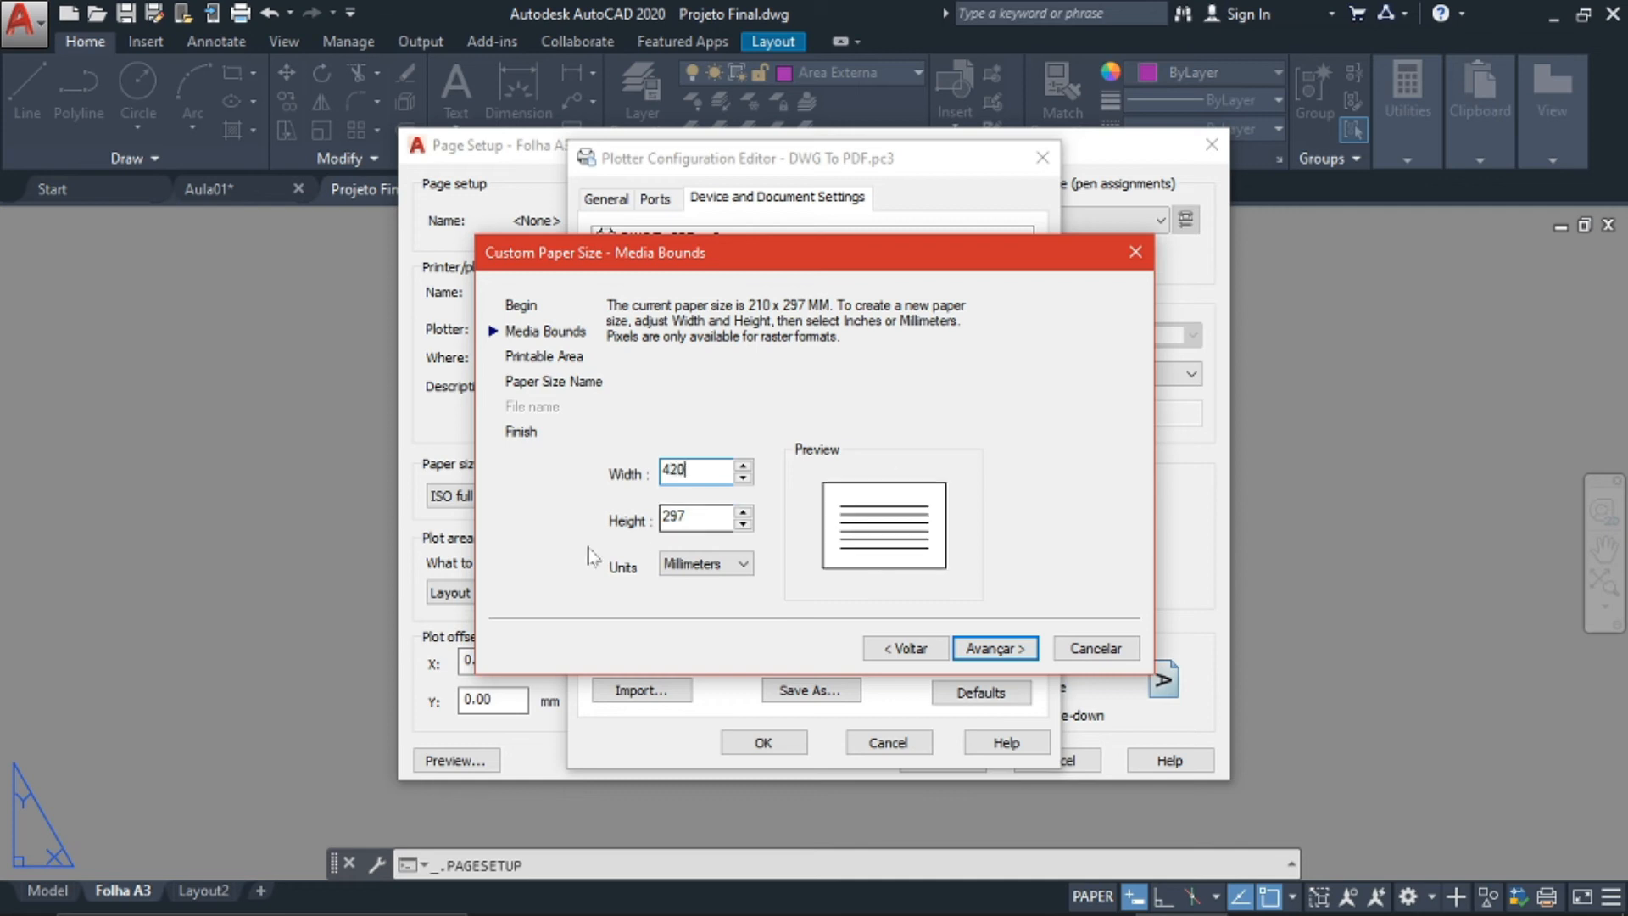
{"action": "left_click", "coordinate": [706, 518]}
{"action": "left_click", "coordinate": [702, 567]}
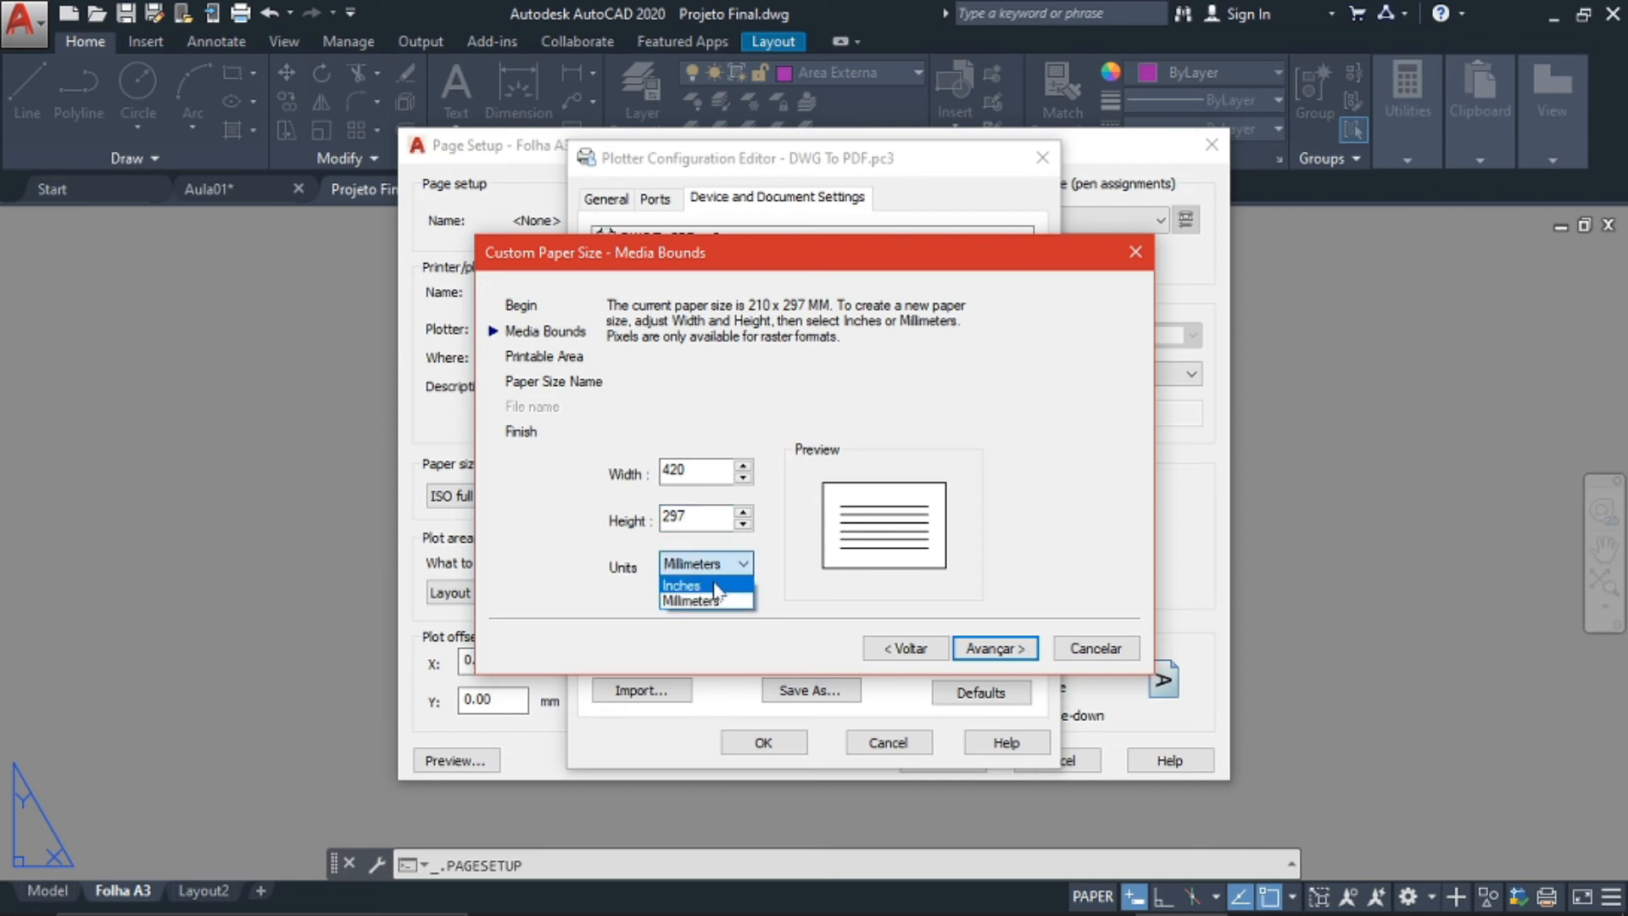
{"action": "left_click", "coordinate": [714, 601]}
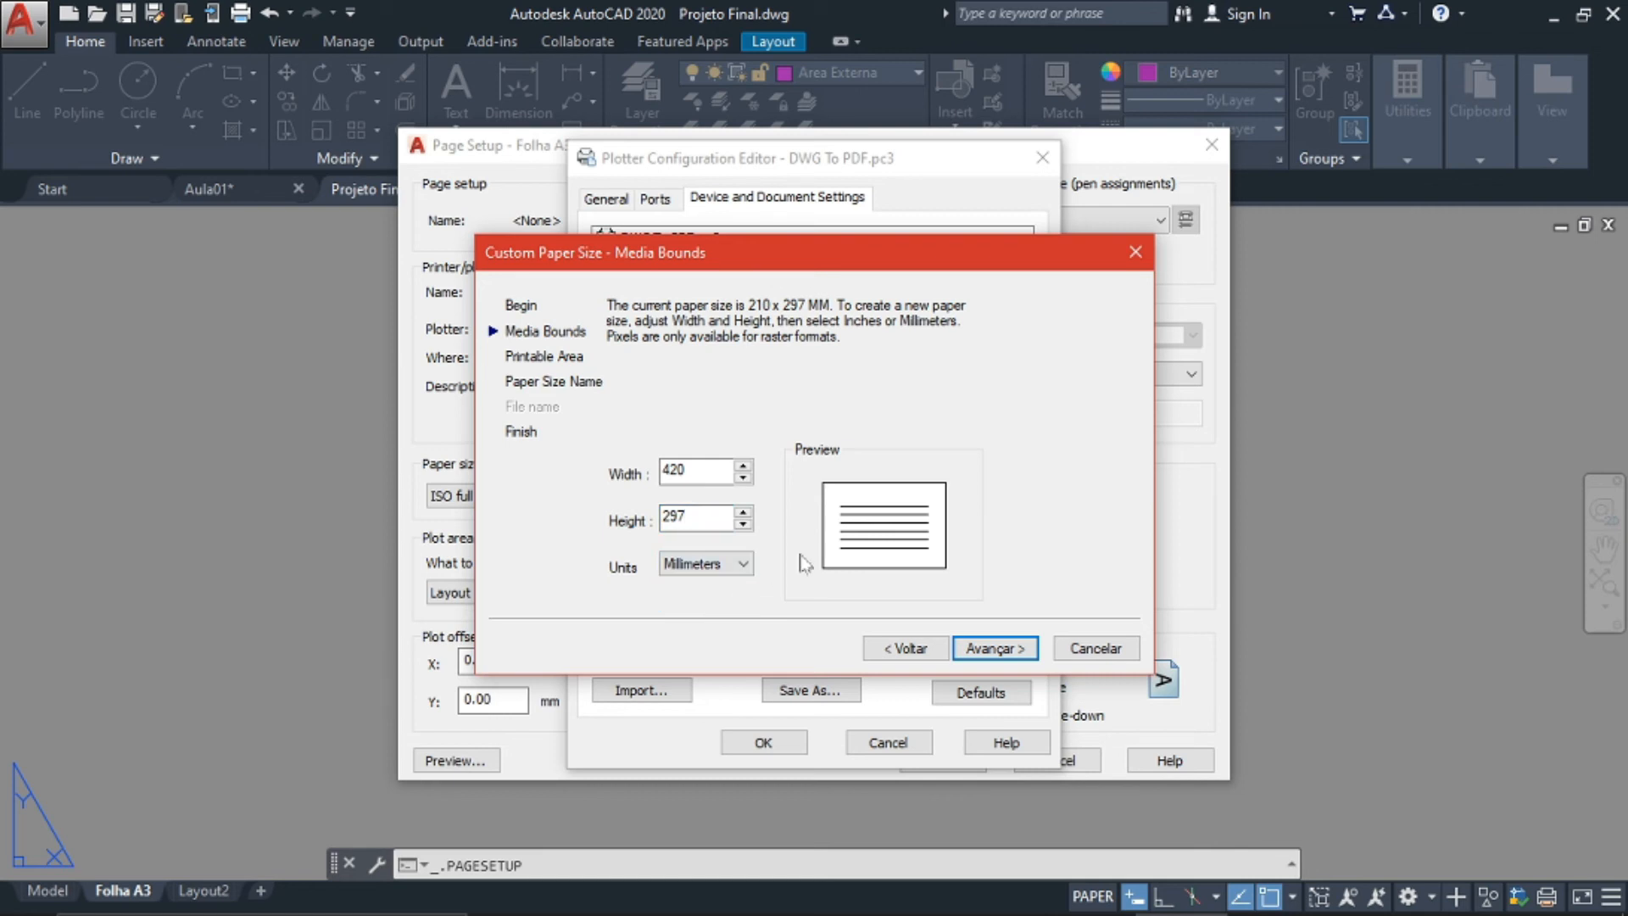
{"action": "left_click", "coordinate": [998, 647]}
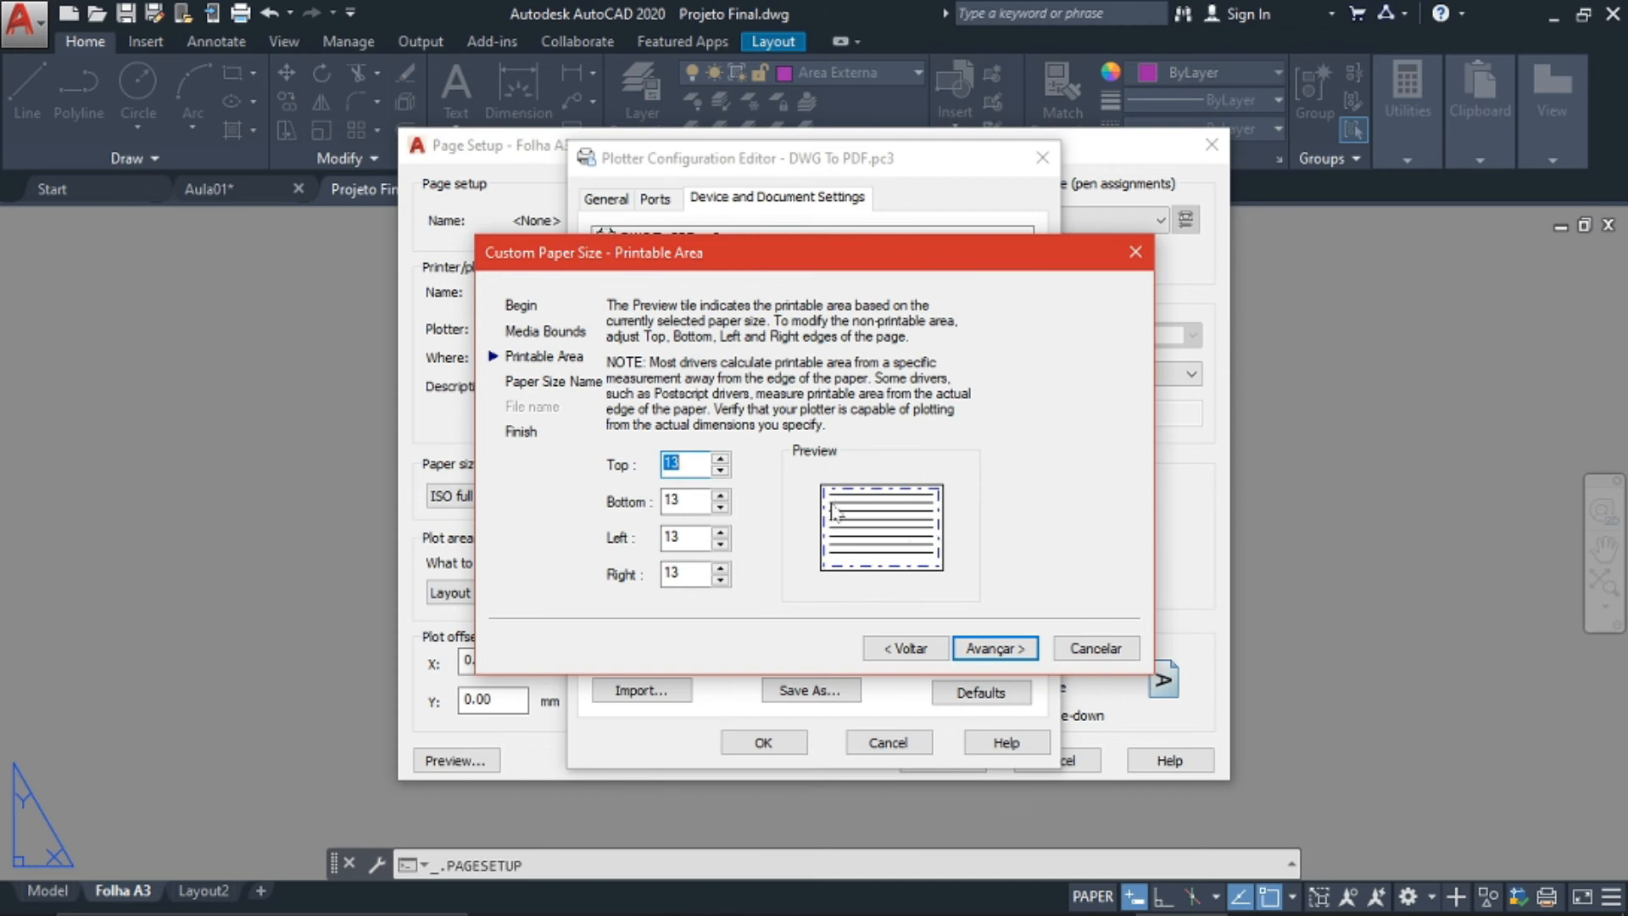
Set the top, bottom, left and right margins of the custom paper's printable area to 0
{"action": "type", "text": "0"}
{"action": "double_click", "coordinate": [666, 500]}
{"action": "type", "text": "0"}
{"action": "key", "text": "Tab"}
{"action": "type", "text": "0"}
{"action": "key", "text": "Tab"}
{"action": "type", "text": "0"}
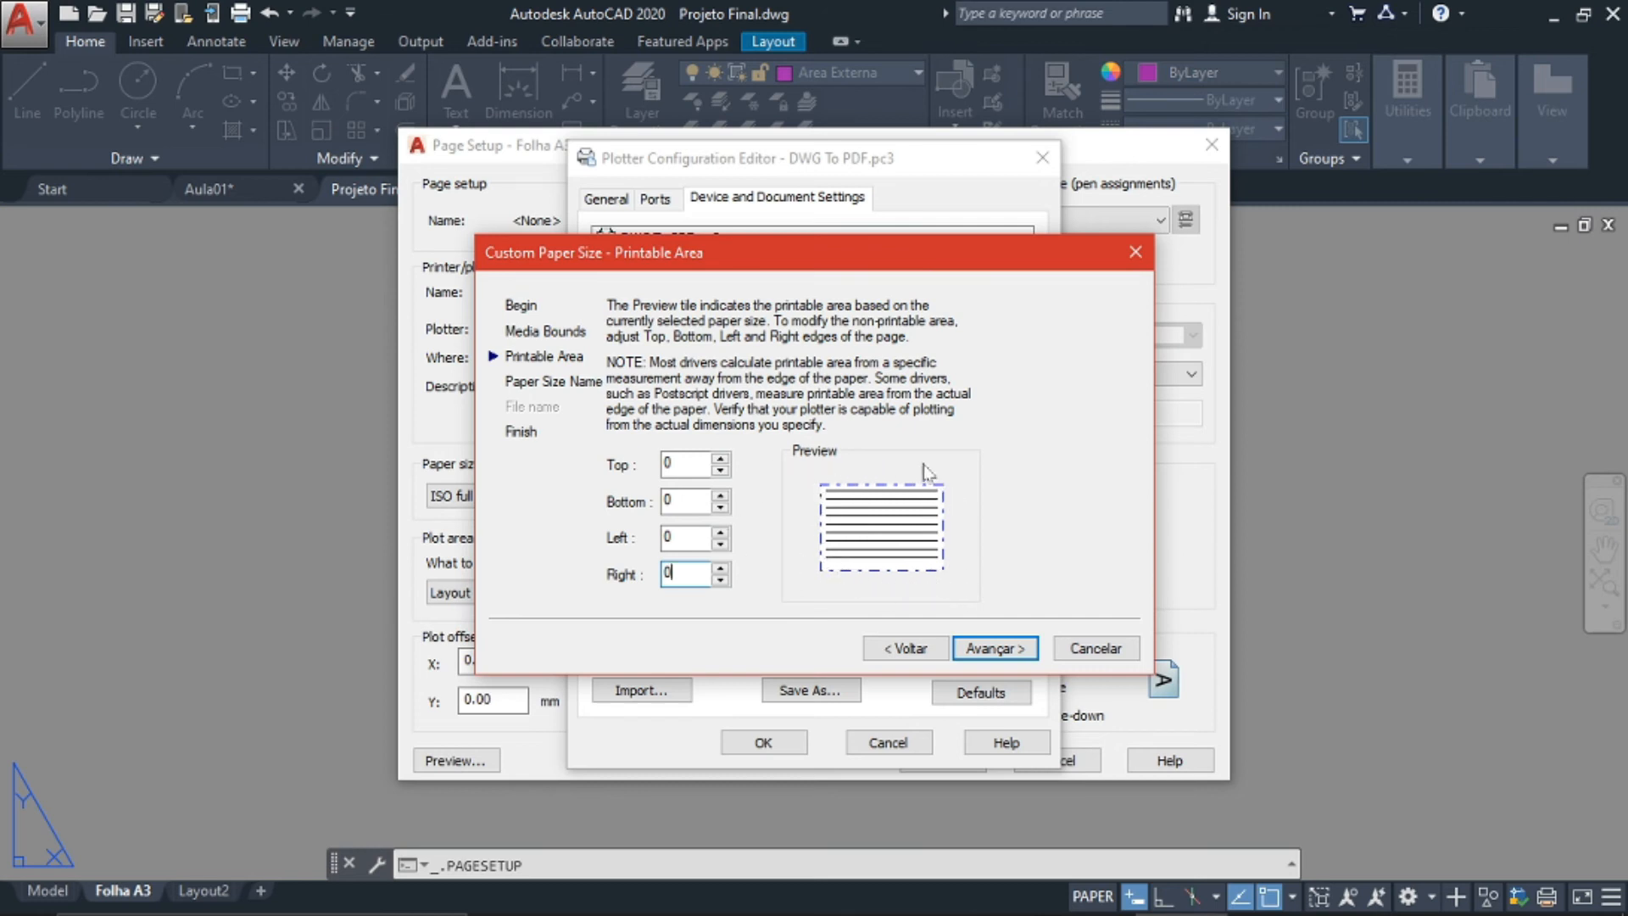
{"action": "left_click", "coordinate": [995, 648]}
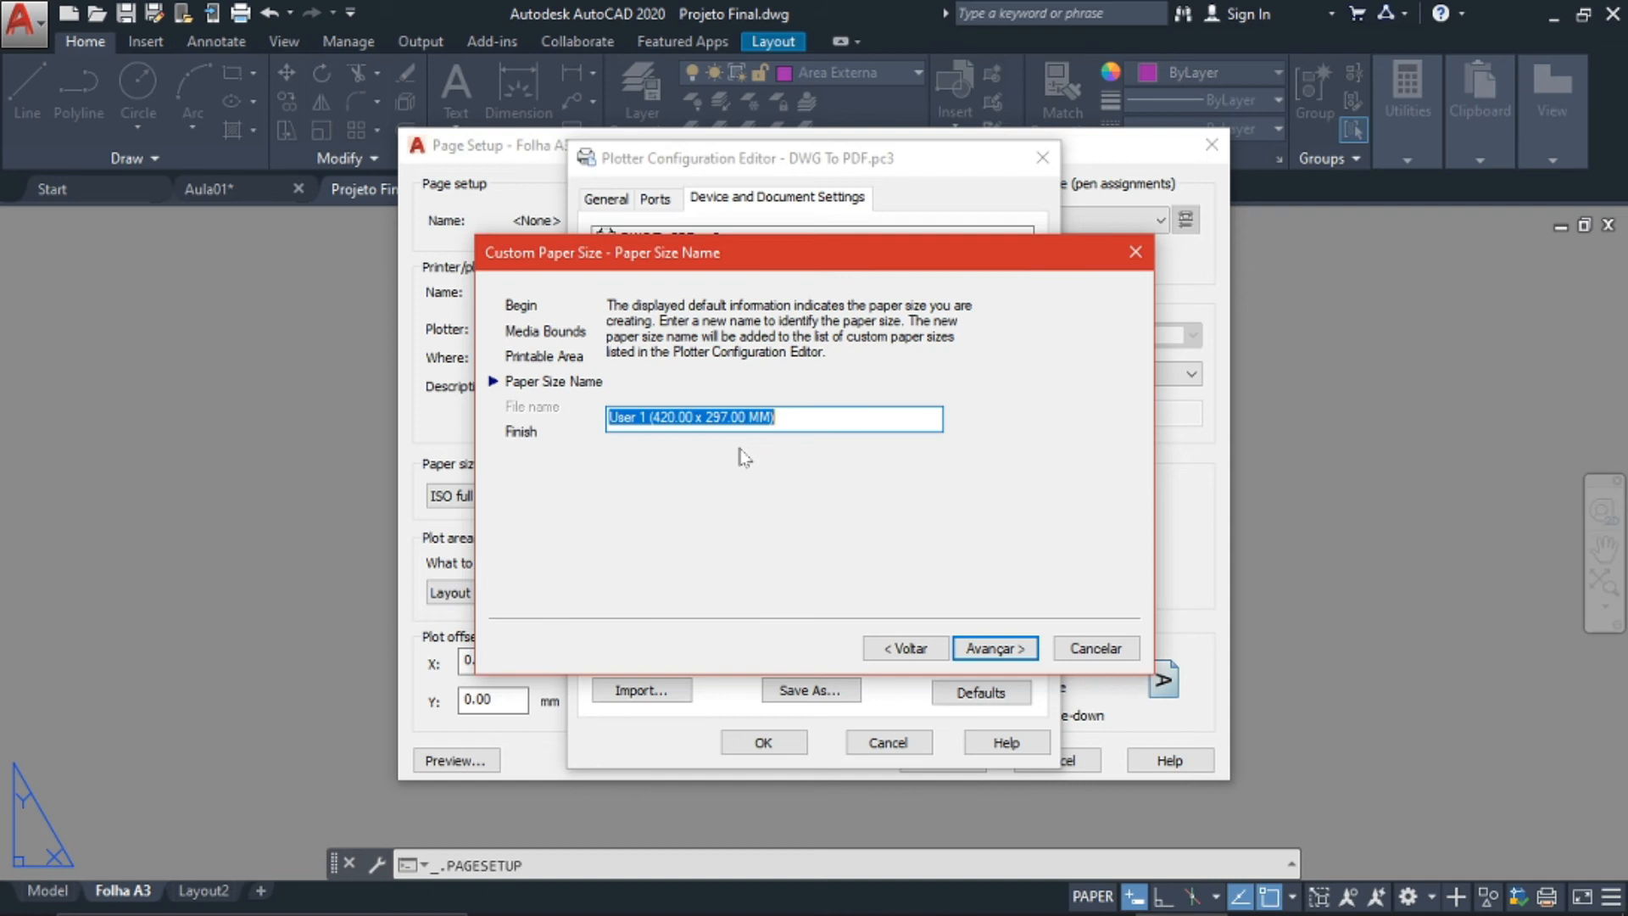
Name the custom paper size "Formato A3 sem percas." and accept the plotter configuration
{"action": "type", "text": "Formato A3 sem percas."}
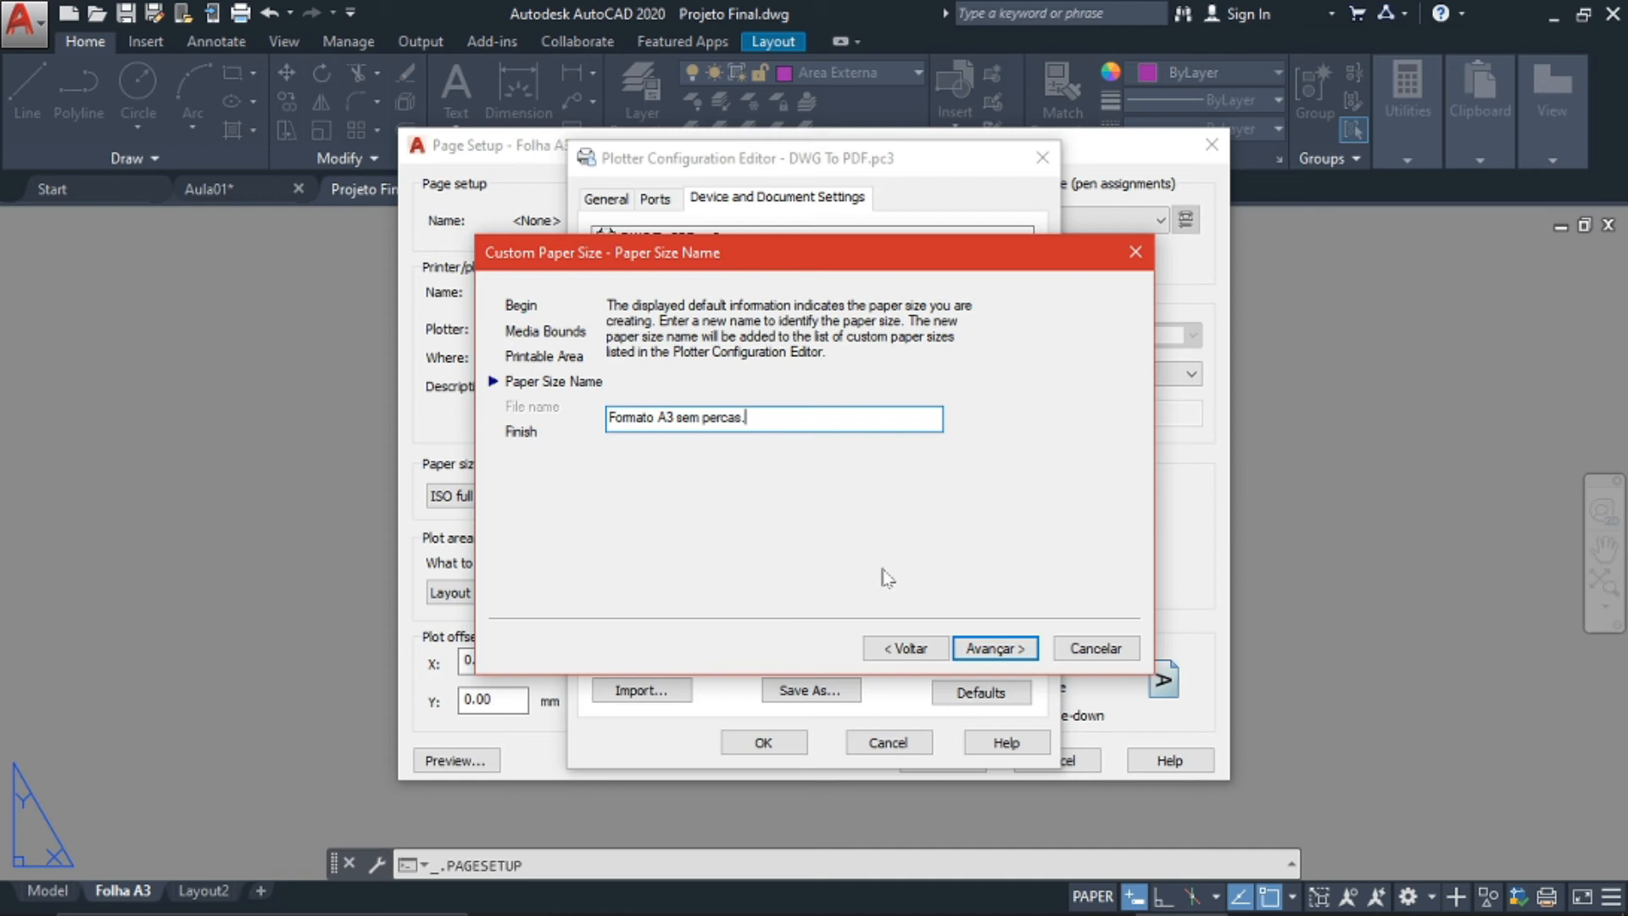
{"action": "left_click", "coordinate": [982, 645]}
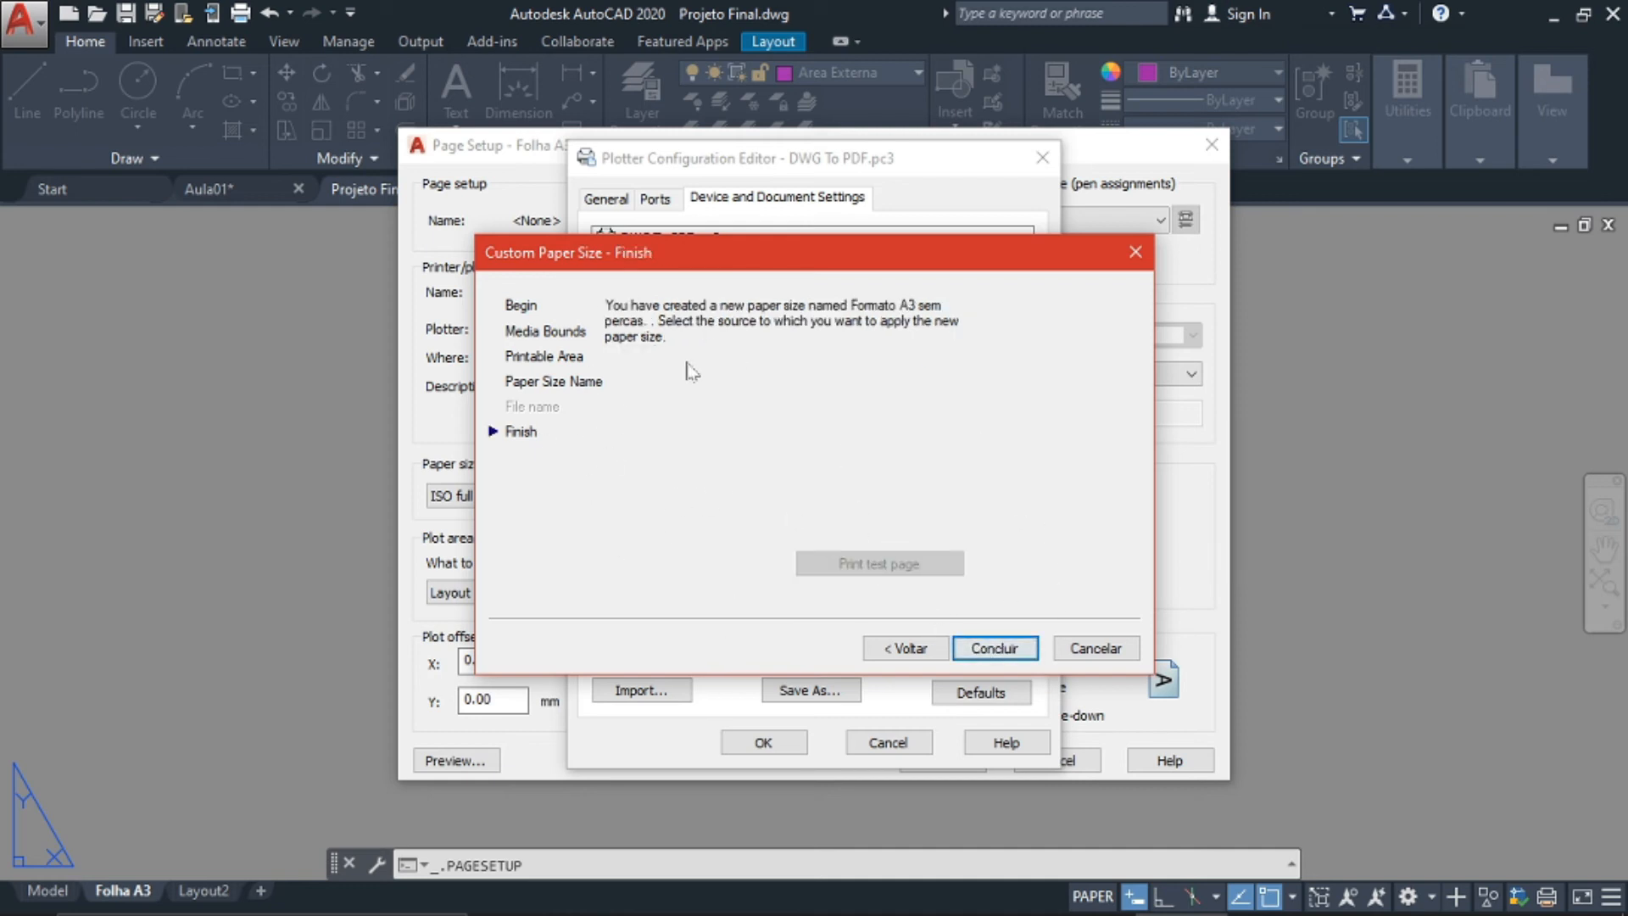
{"action": "left_click", "coordinate": [993, 647]}
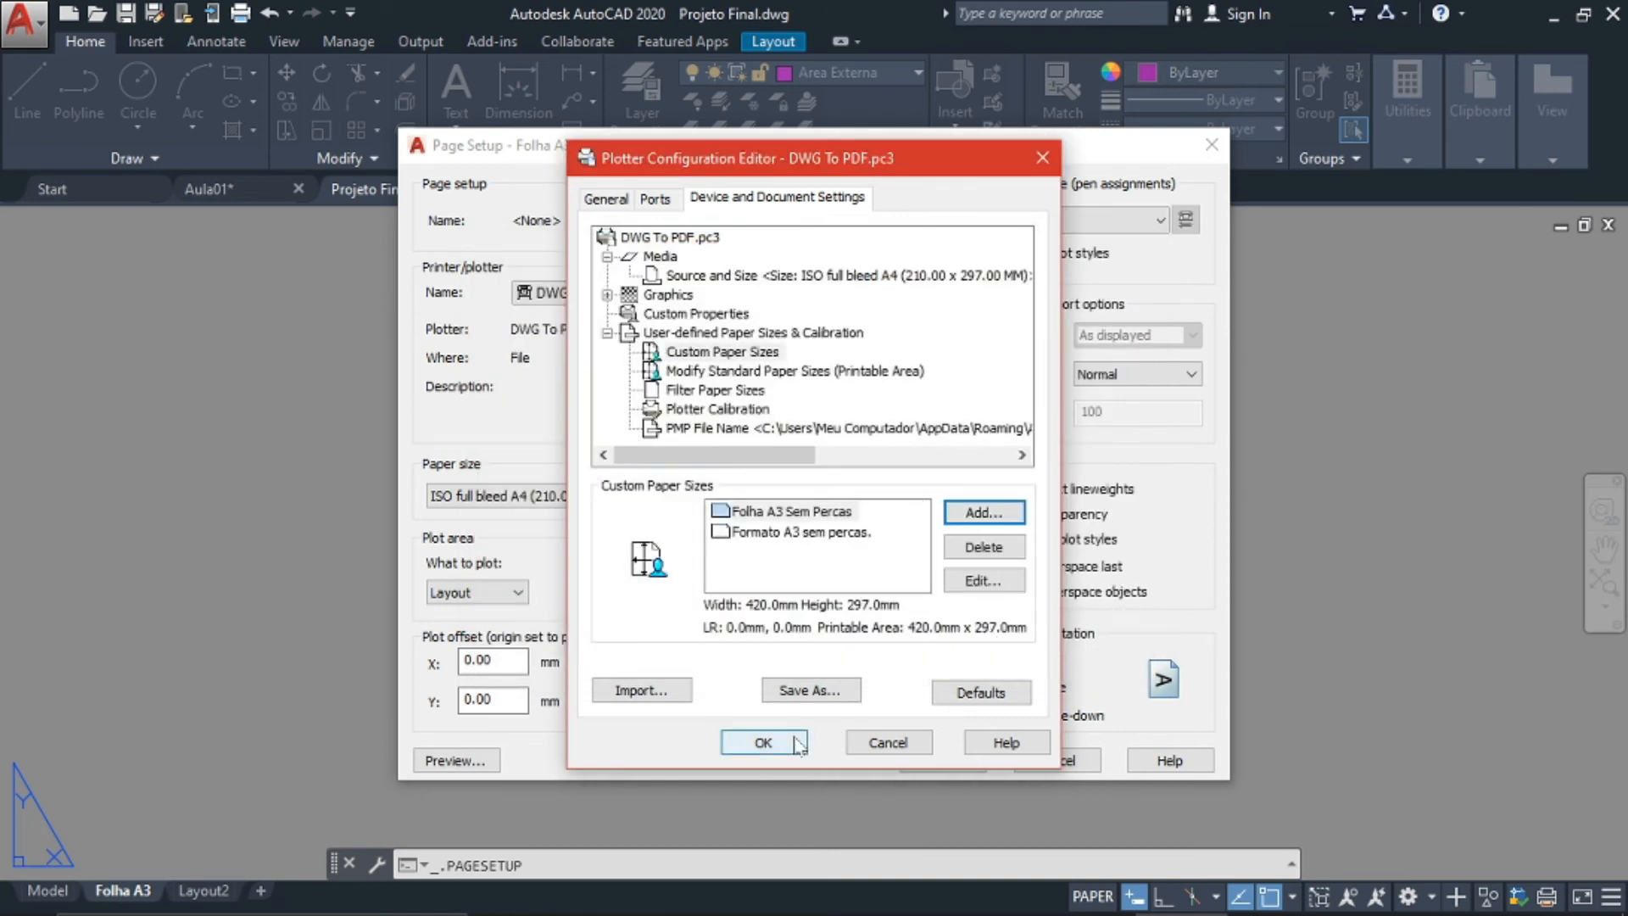
{"action": "left_click", "coordinate": [763, 742]}
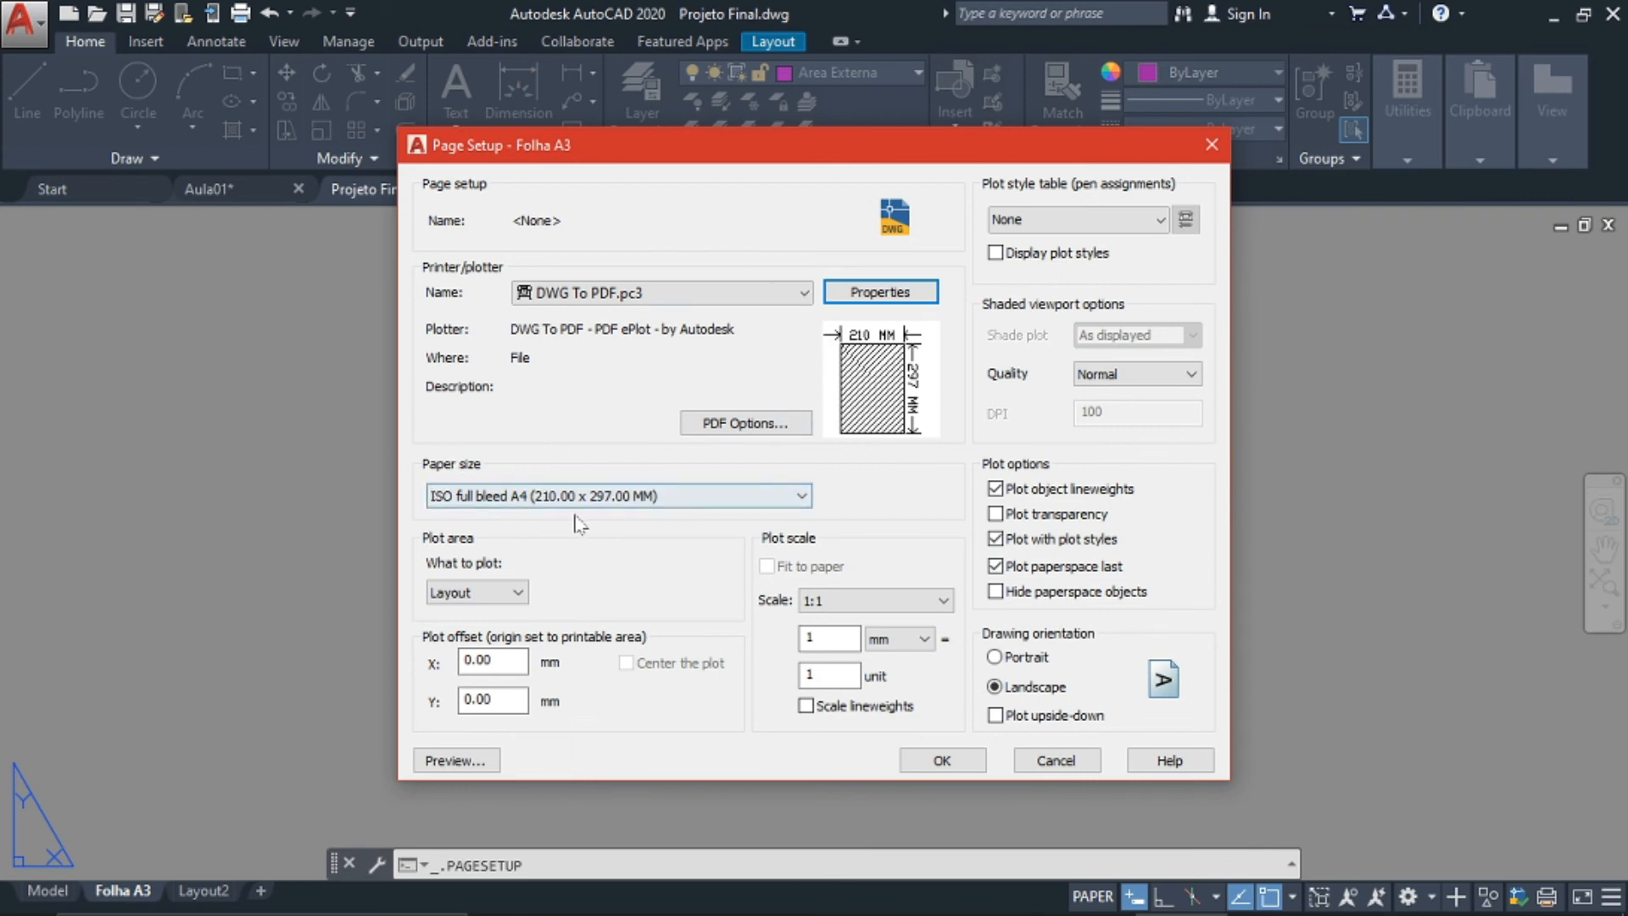
Assign the "Formato A3 sem percas." paper size to the Folha A3 page setup, accept it and close the setup manager
{"action": "left_click", "coordinate": [778, 505]}
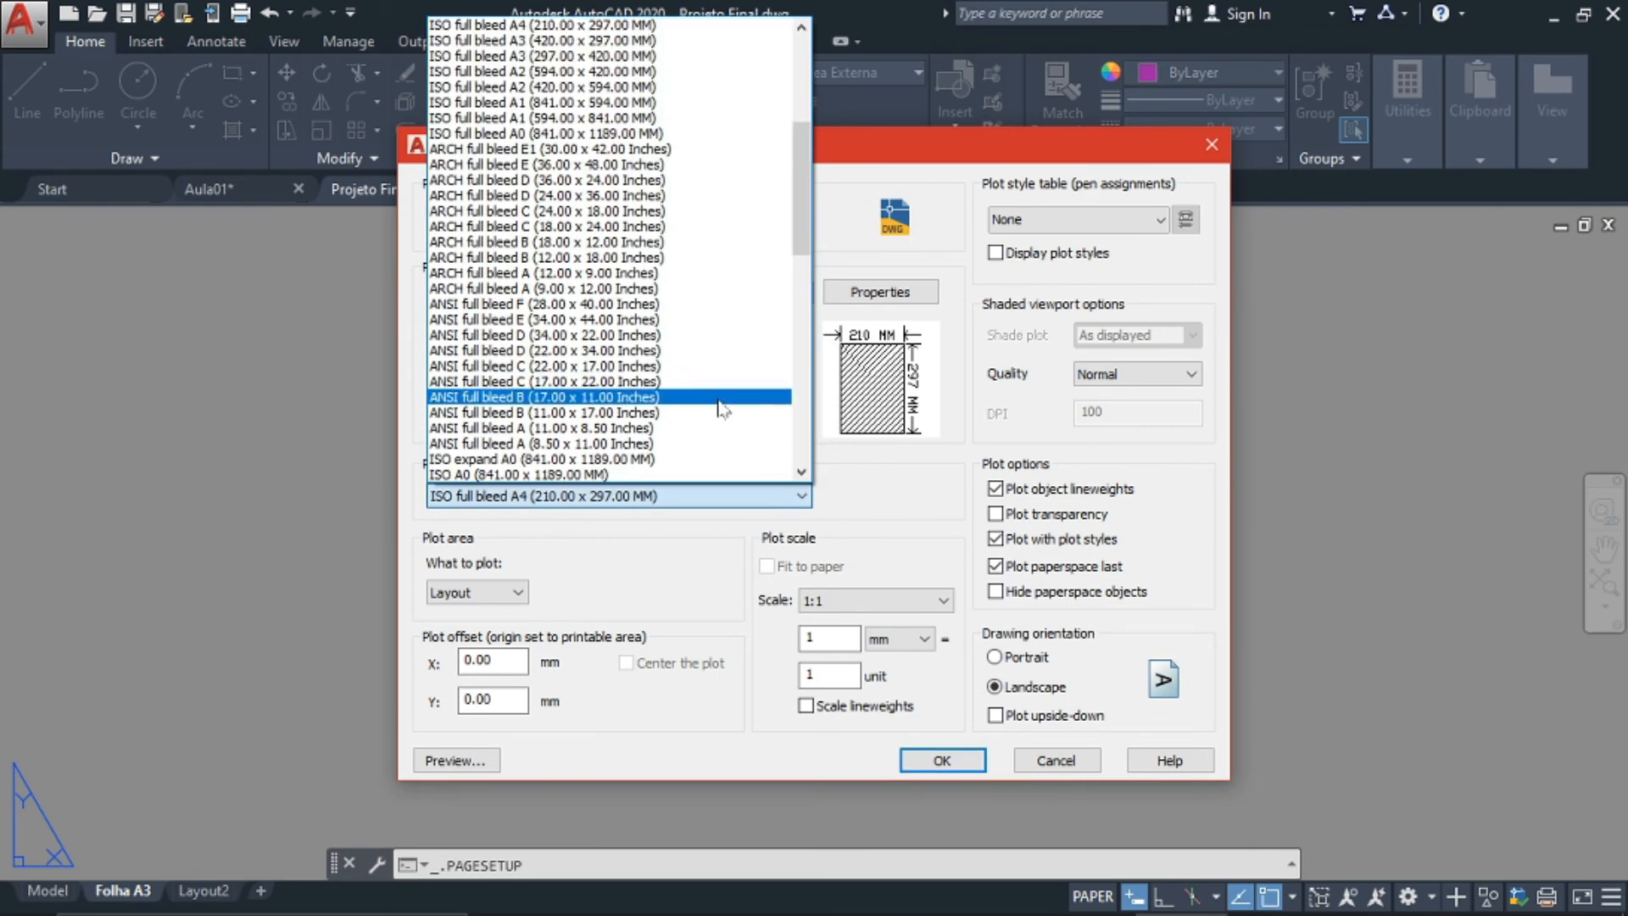
{"action": "scroll", "coordinate": [721, 410], "scroll_direction": "down", "scroll_amount": 1}
{"action": "scroll", "coordinate": [720, 409], "scroll_direction": "up", "scroll_amount": 7}
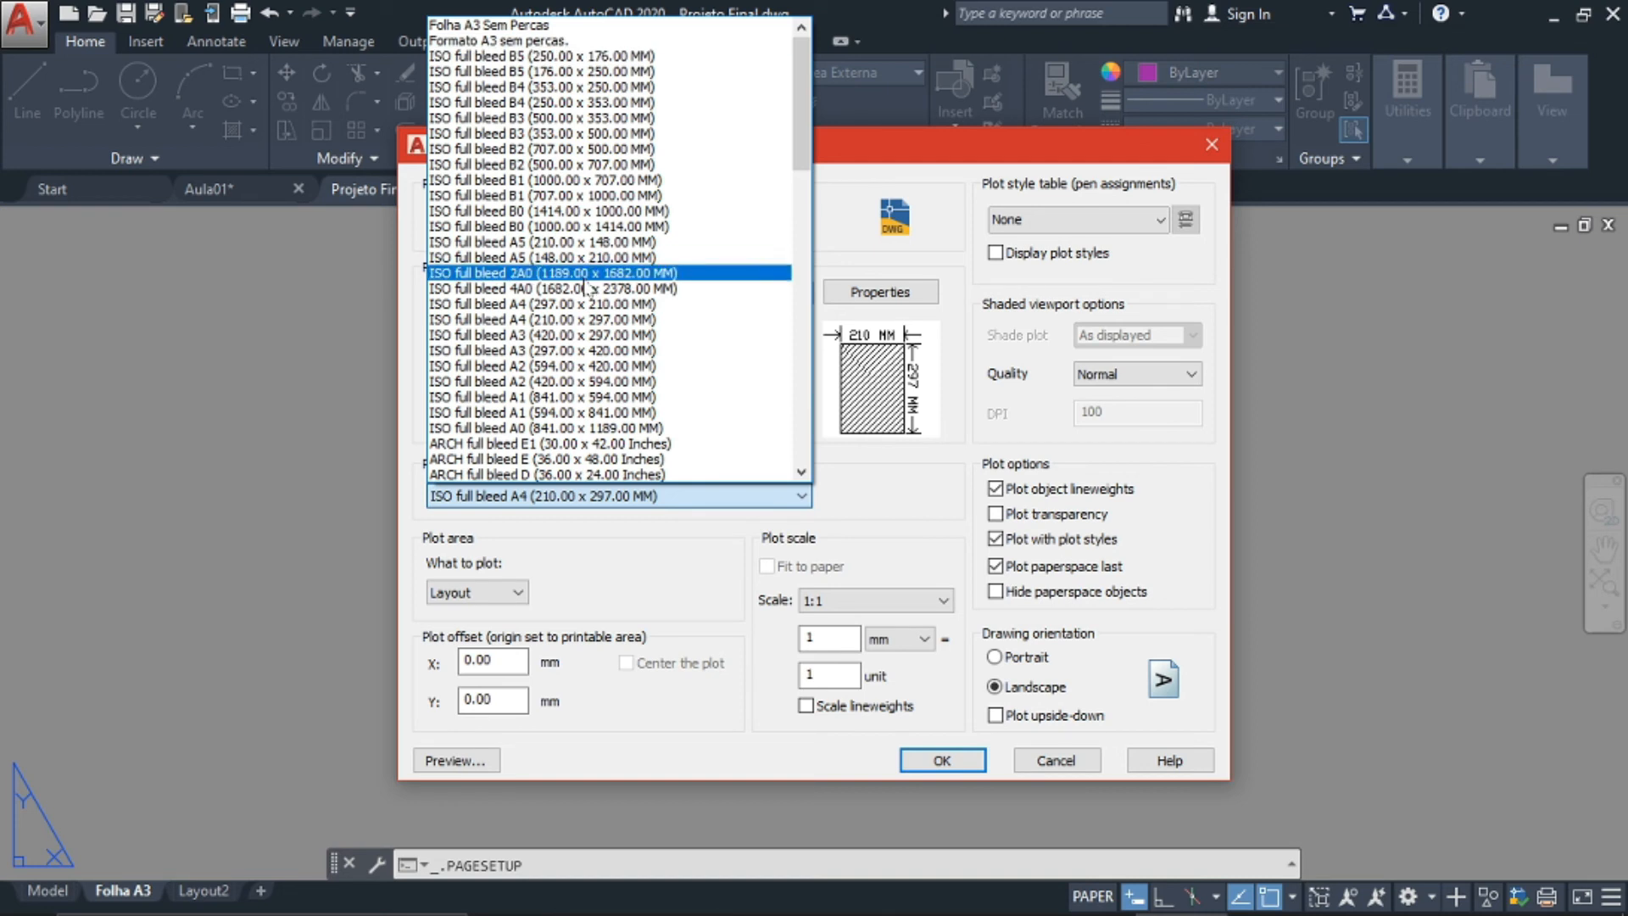
{"action": "left_click", "coordinate": [526, 42]}
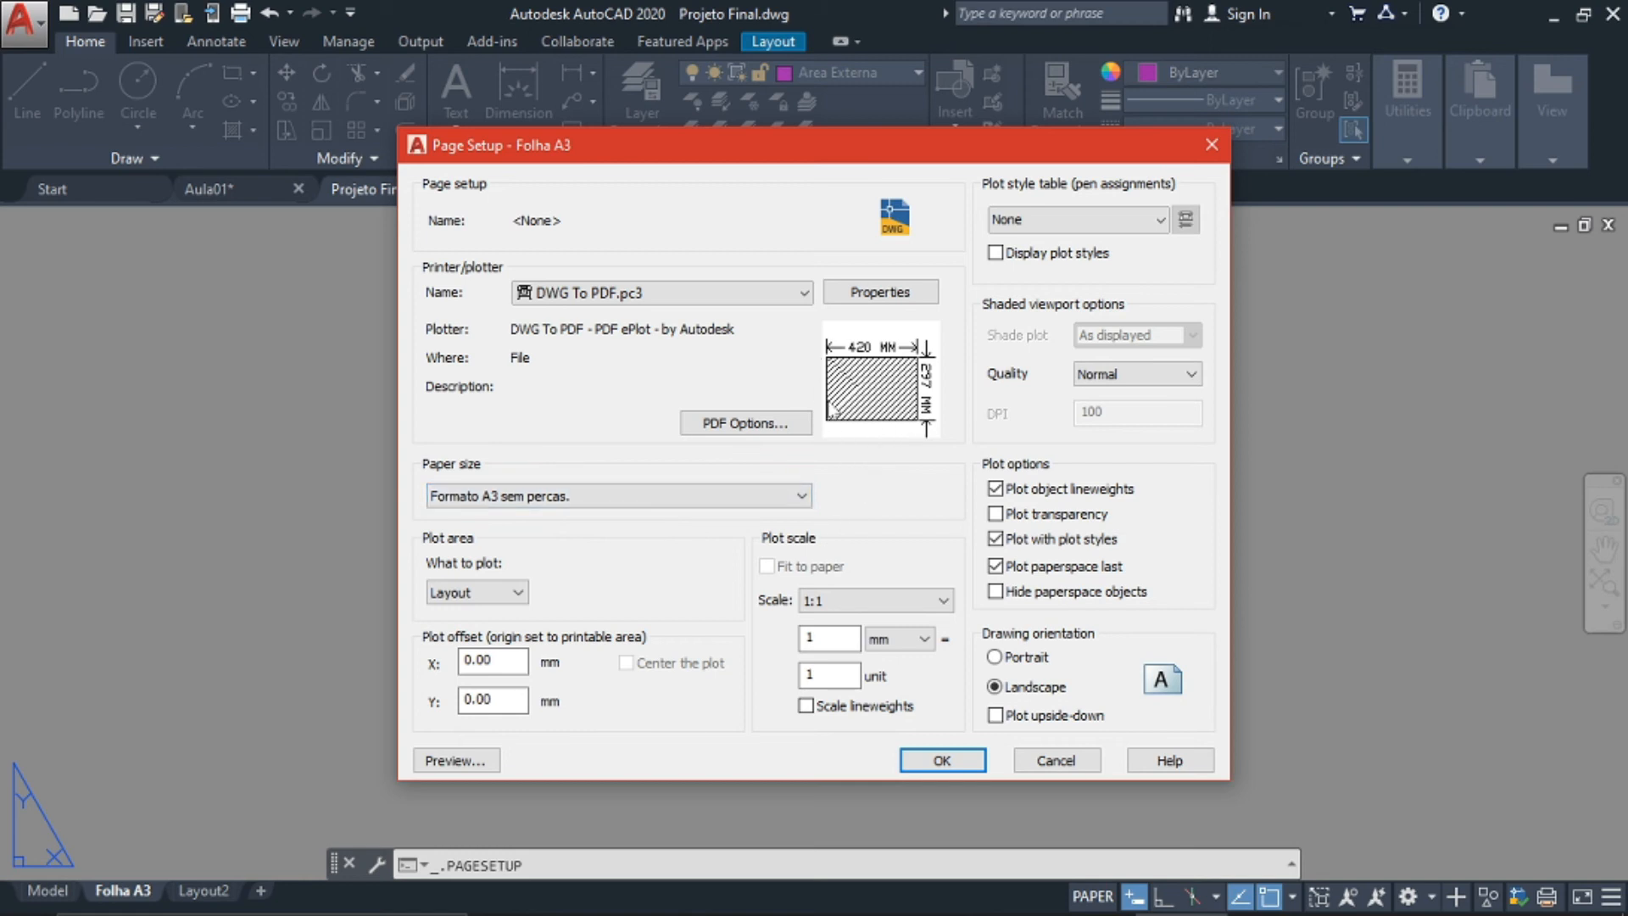
{"action": "mouse_move", "coordinate": [880, 373]}
{"action": "left_click", "coordinate": [915, 766]}
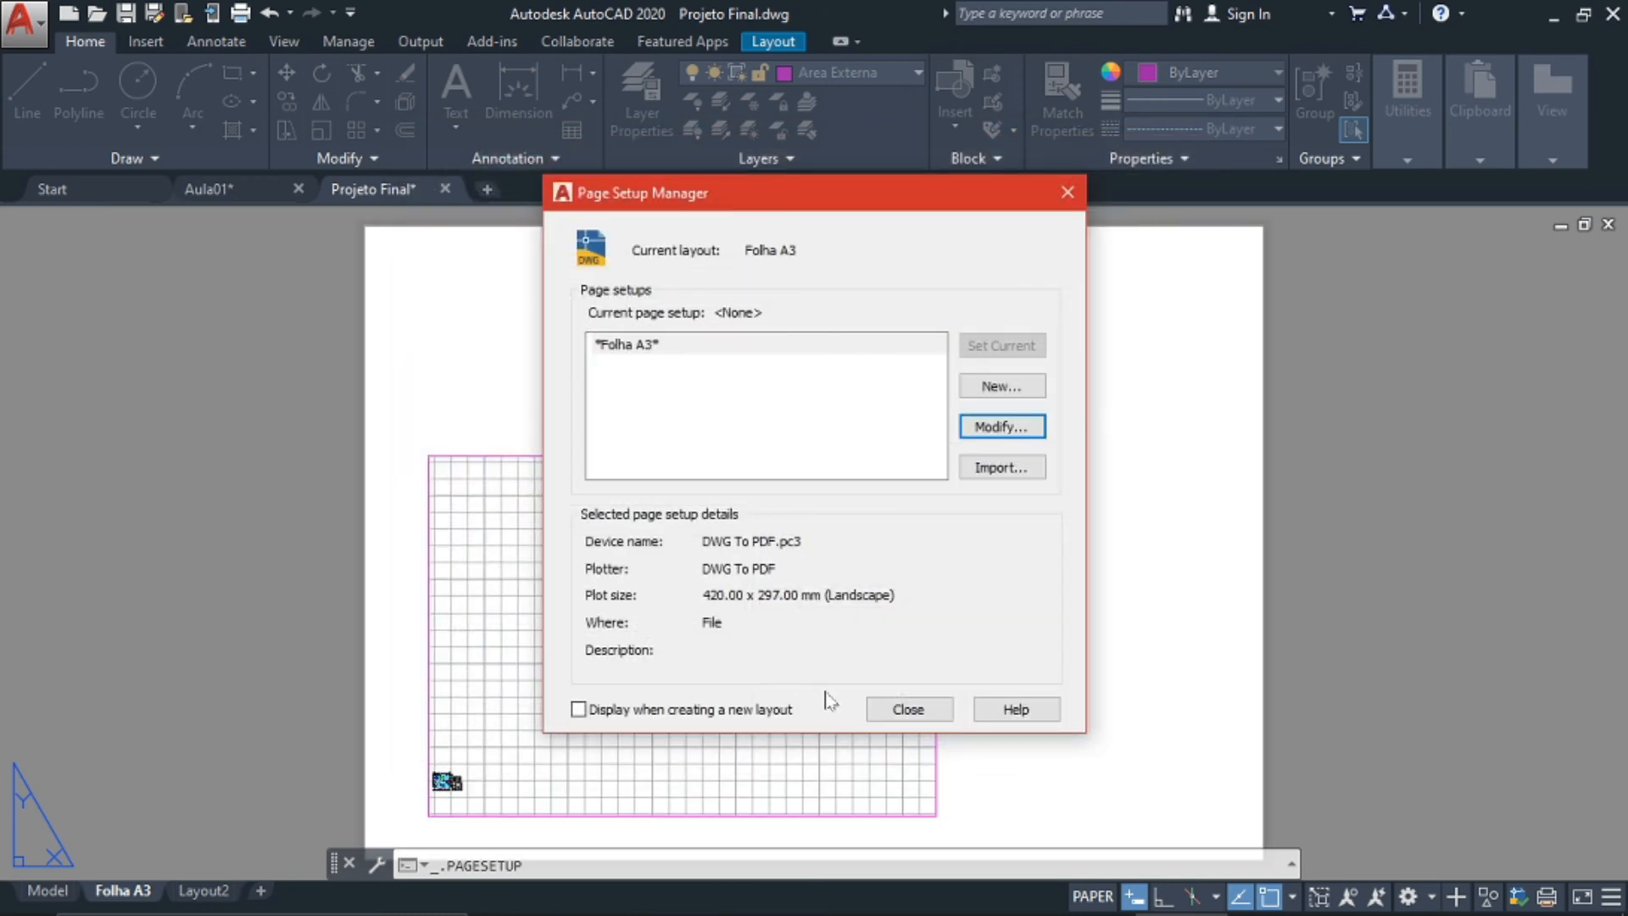
{"action": "left_click", "coordinate": [914, 707]}
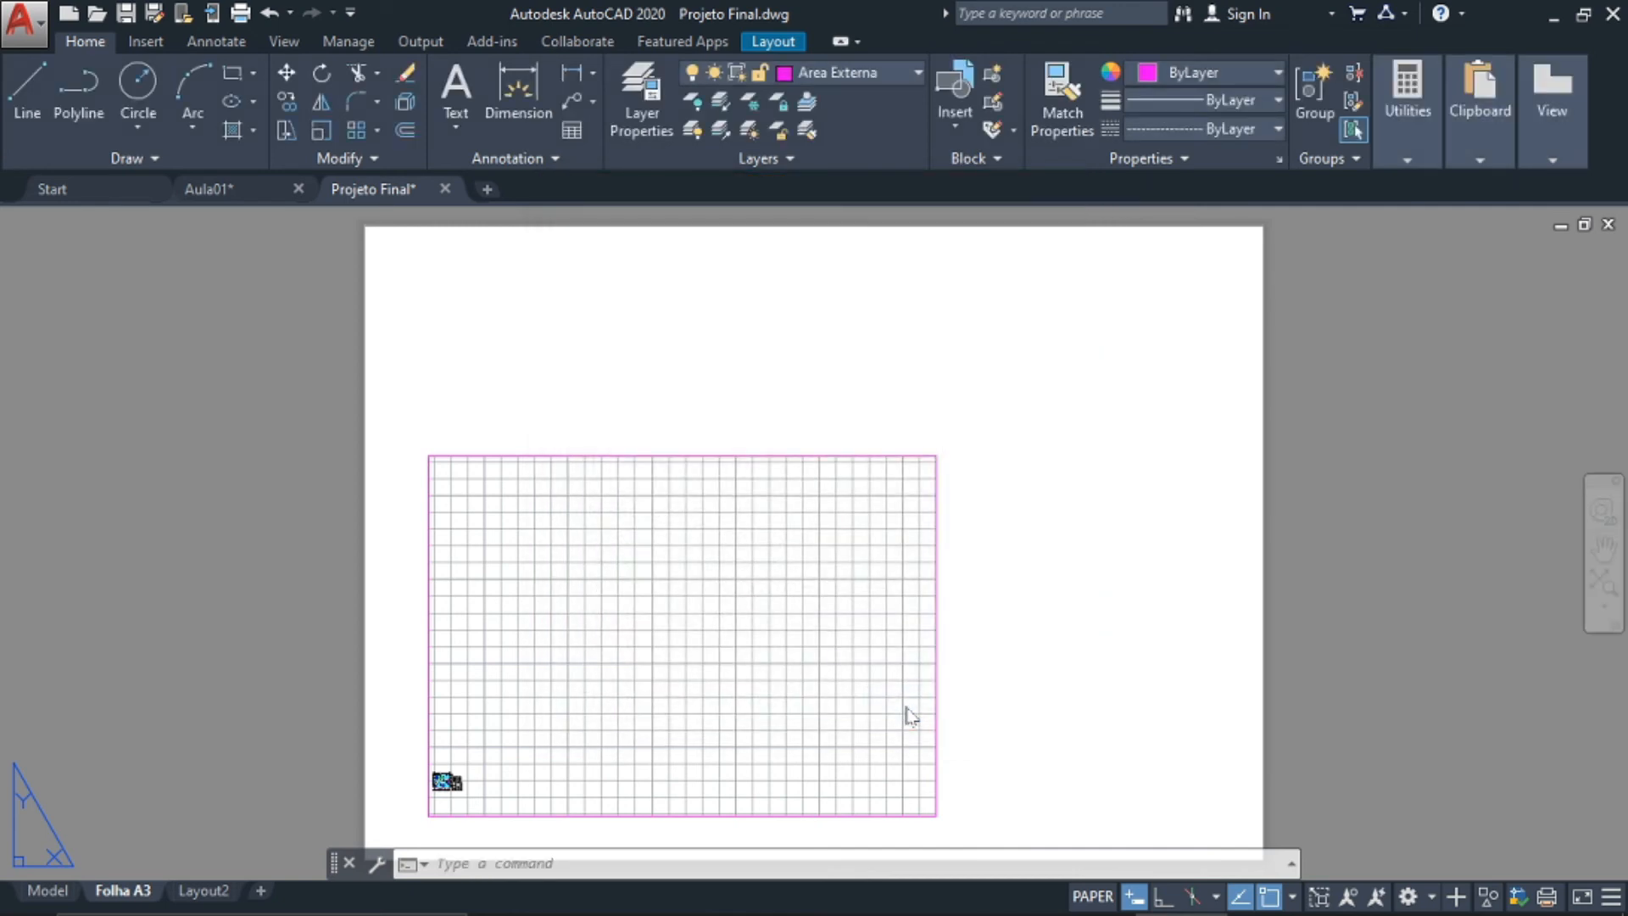
Examine the resized Folha A3 sheet and compare it with the unbounded drawing area of model space
{"action": "scroll", "coordinate": [1269, 528], "scroll_direction": "down", "scroll_amount": 5}
{"action": "left_click", "coordinate": [1261, 532]}
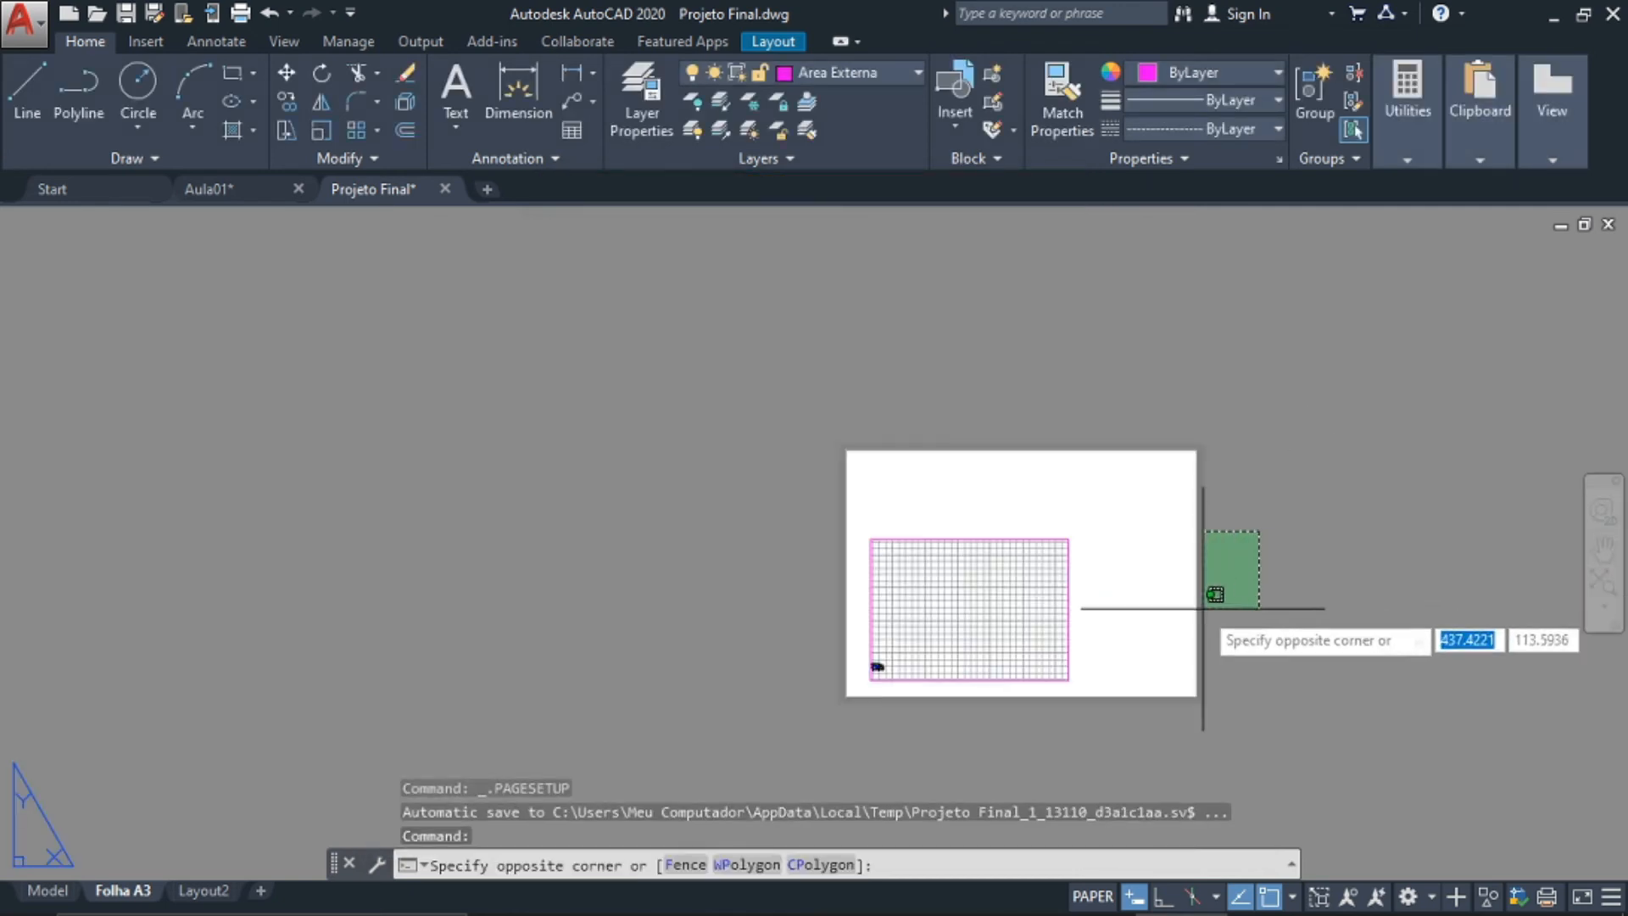
{"action": "left_click", "coordinate": [1257, 600]}
{"action": "scroll", "coordinate": [1161, 630], "scroll_direction": "up", "scroll_amount": 2}
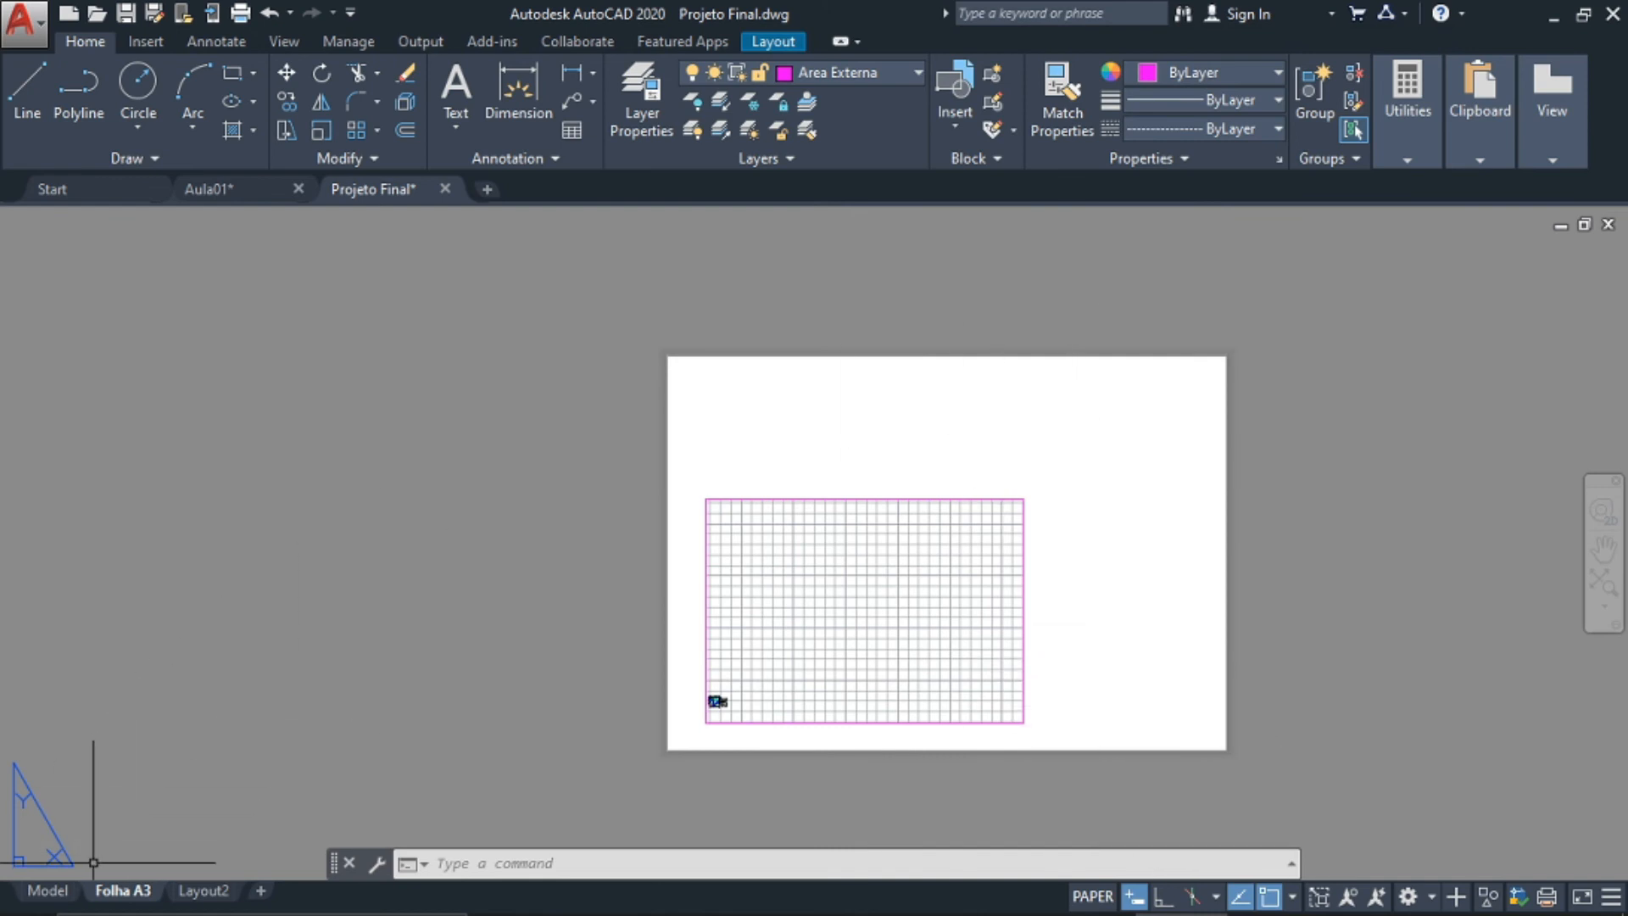
{"action": "left_click", "coordinate": [47, 890]}
{"action": "scroll", "coordinate": [855, 596], "scroll_direction": "down", "scroll_amount": 2}
{"action": "middle_click_drag", "start_coordinate": [1183, 318], "coordinate": [397, 668]}
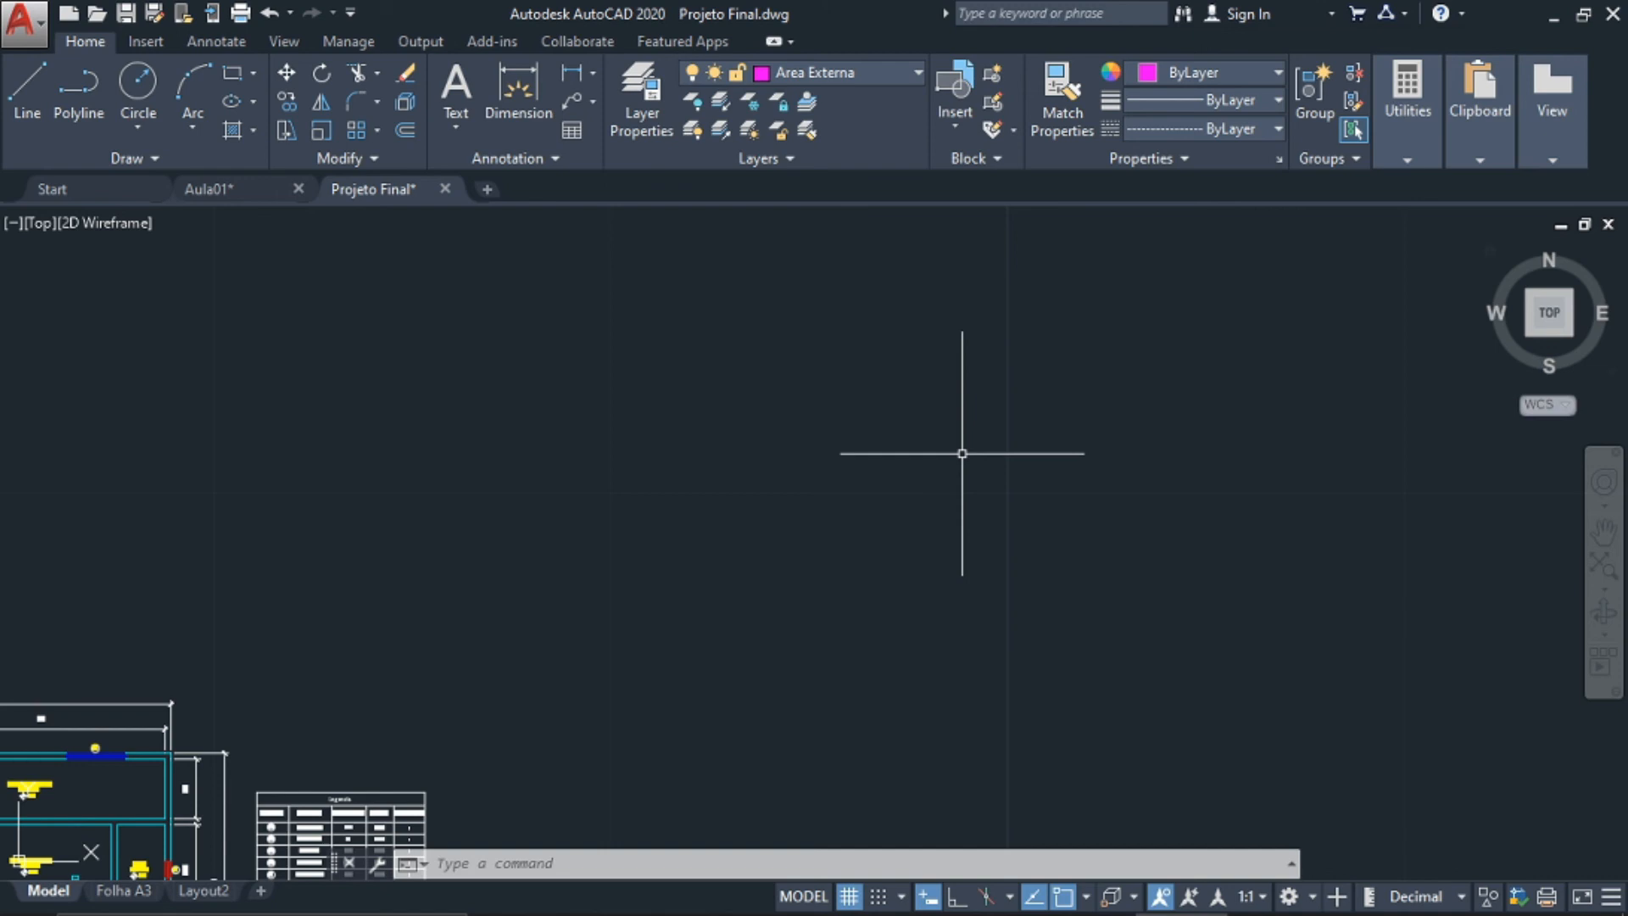
Return to the Folha A3 layout and delete its existing viewport
{"action": "left_click", "coordinate": [123, 890]}
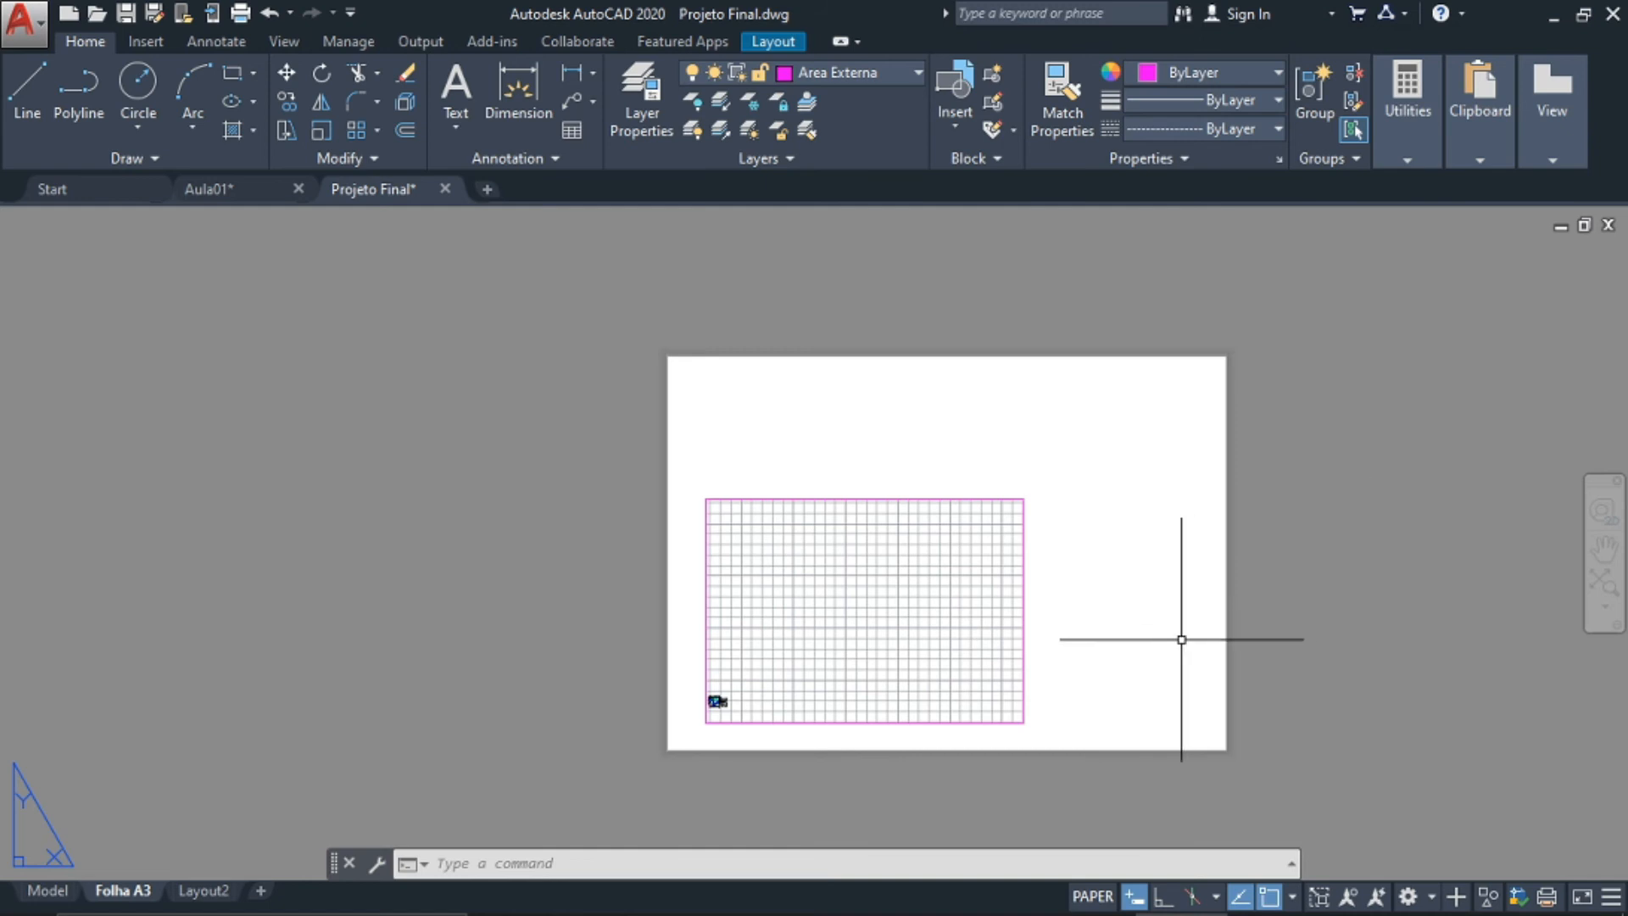
{"action": "left_click", "coordinate": [1023, 614]}
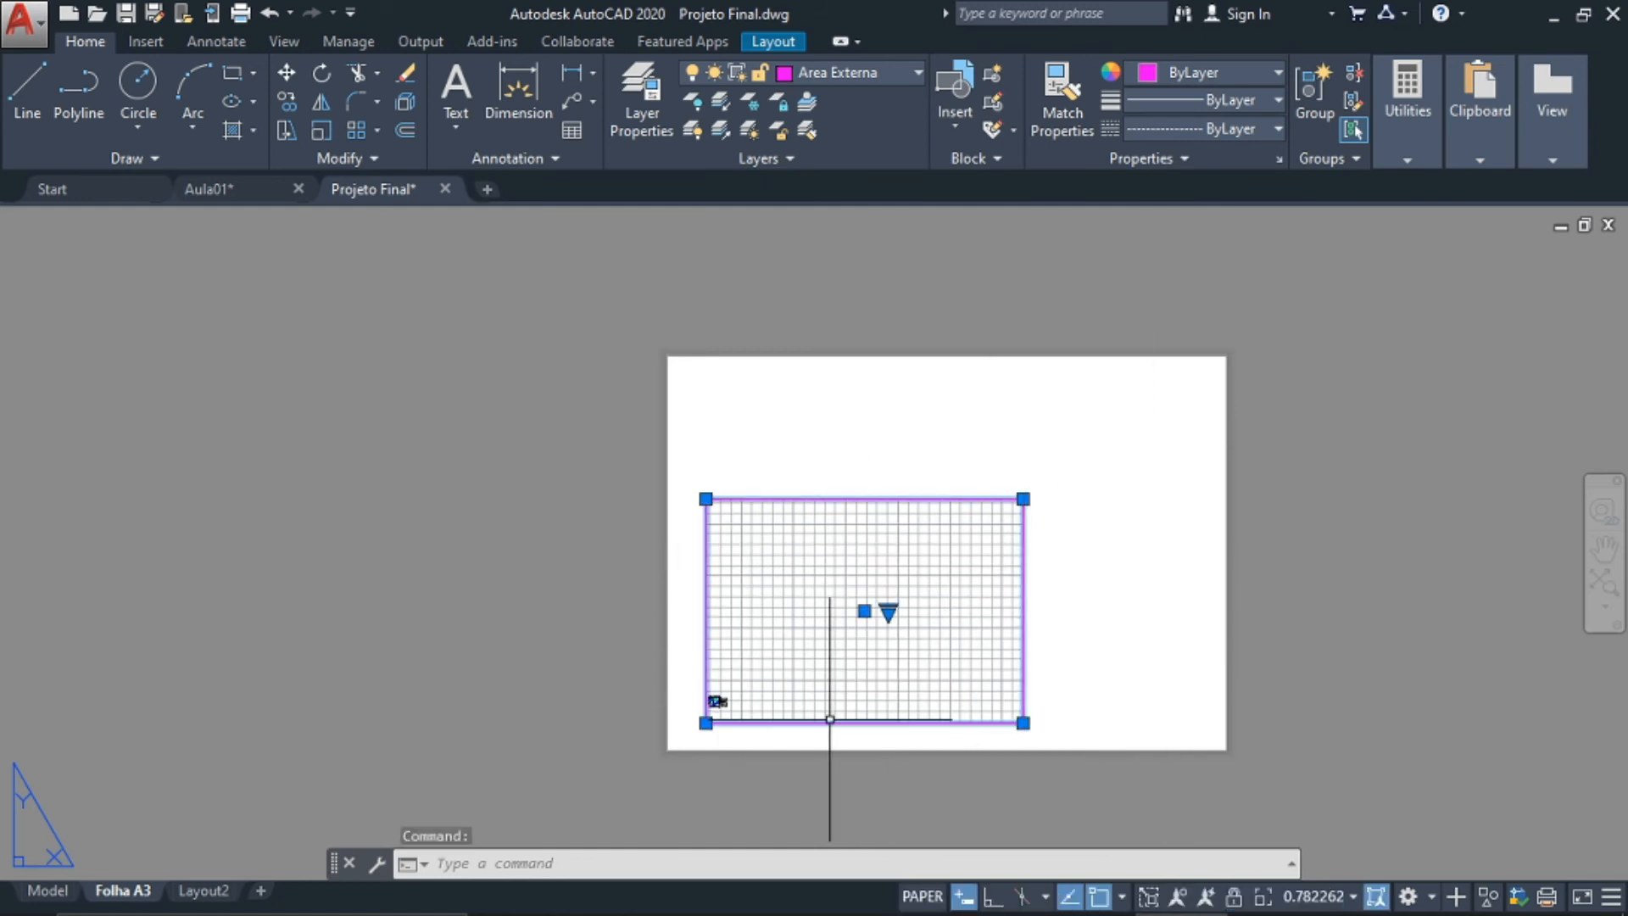
{"action": "key", "text": "Delete"}
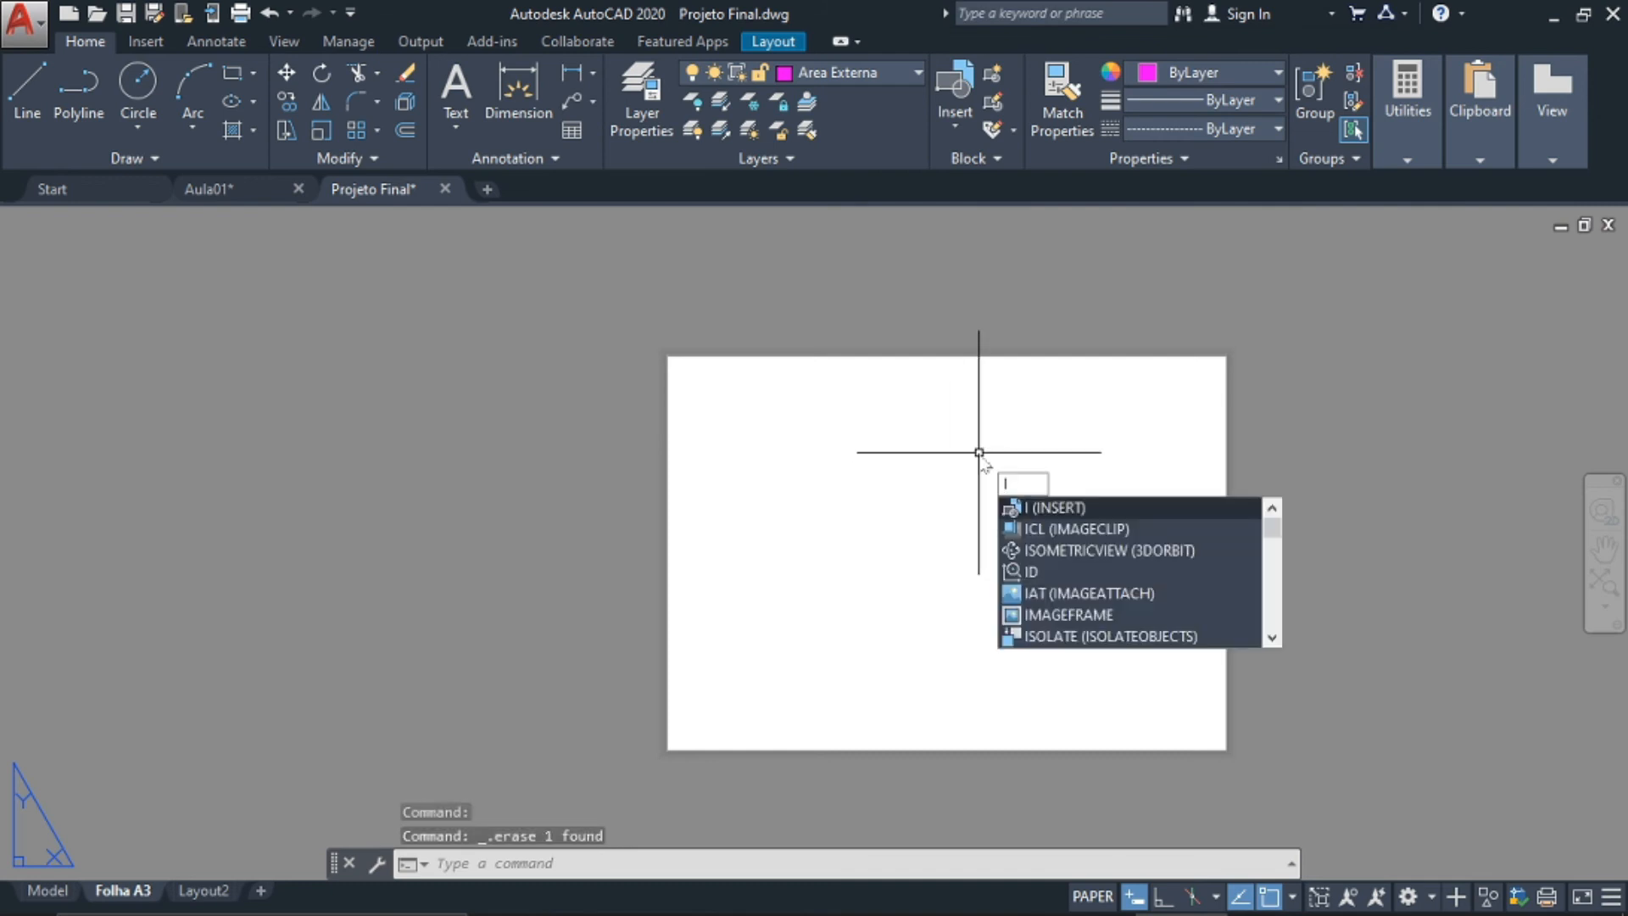
Insert the recently used sheet frame block with the title block into the empty area above the paper, then close the block library
{"action": "key", "text": "Return"}
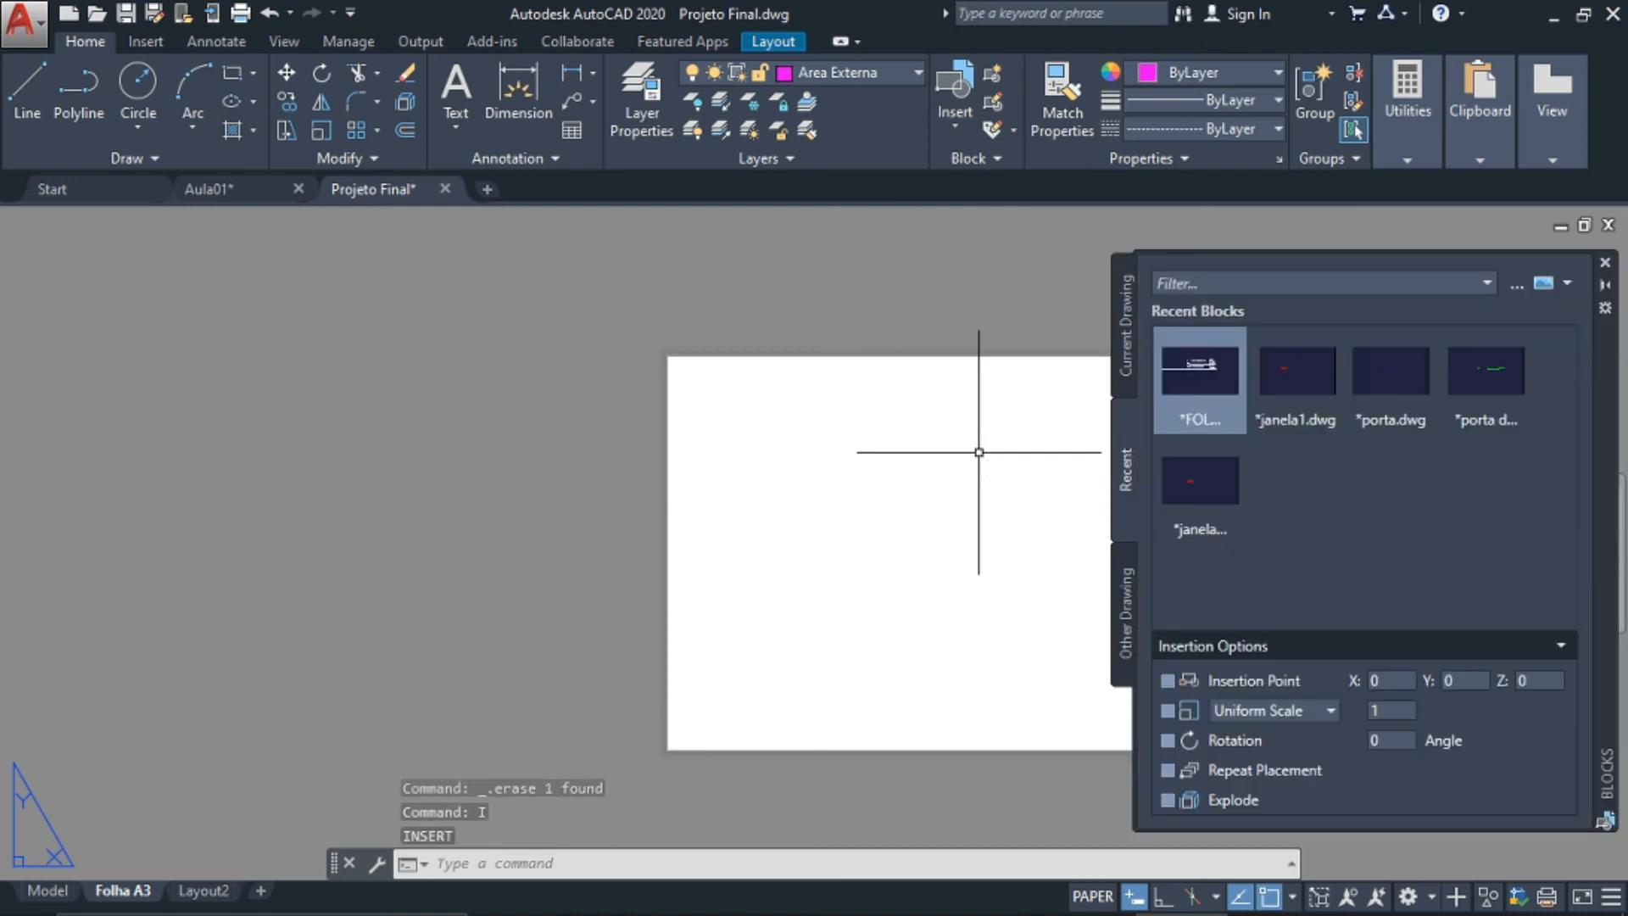
{"action": "left_click", "coordinate": [1200, 401]}
{"action": "scroll", "coordinate": [866, 479], "scroll_direction": "down", "scroll_amount": 3}
{"action": "middle_click_drag", "start_coordinate": [871, 487], "coordinate": [838, 531]}
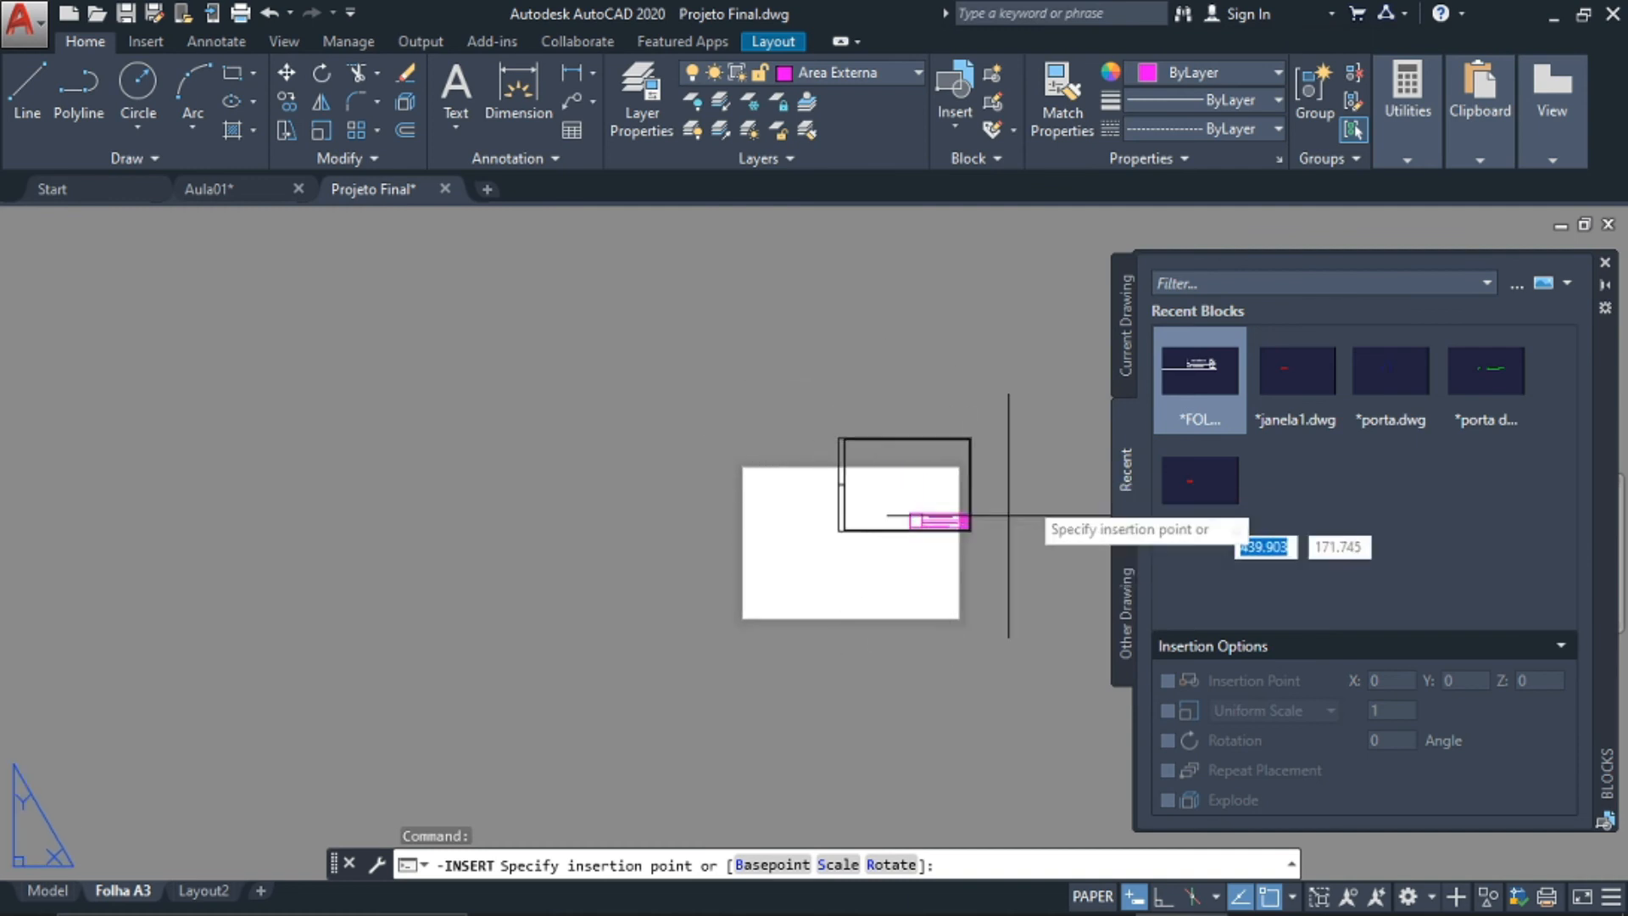
{"action": "left_click", "coordinate": [915, 438]}
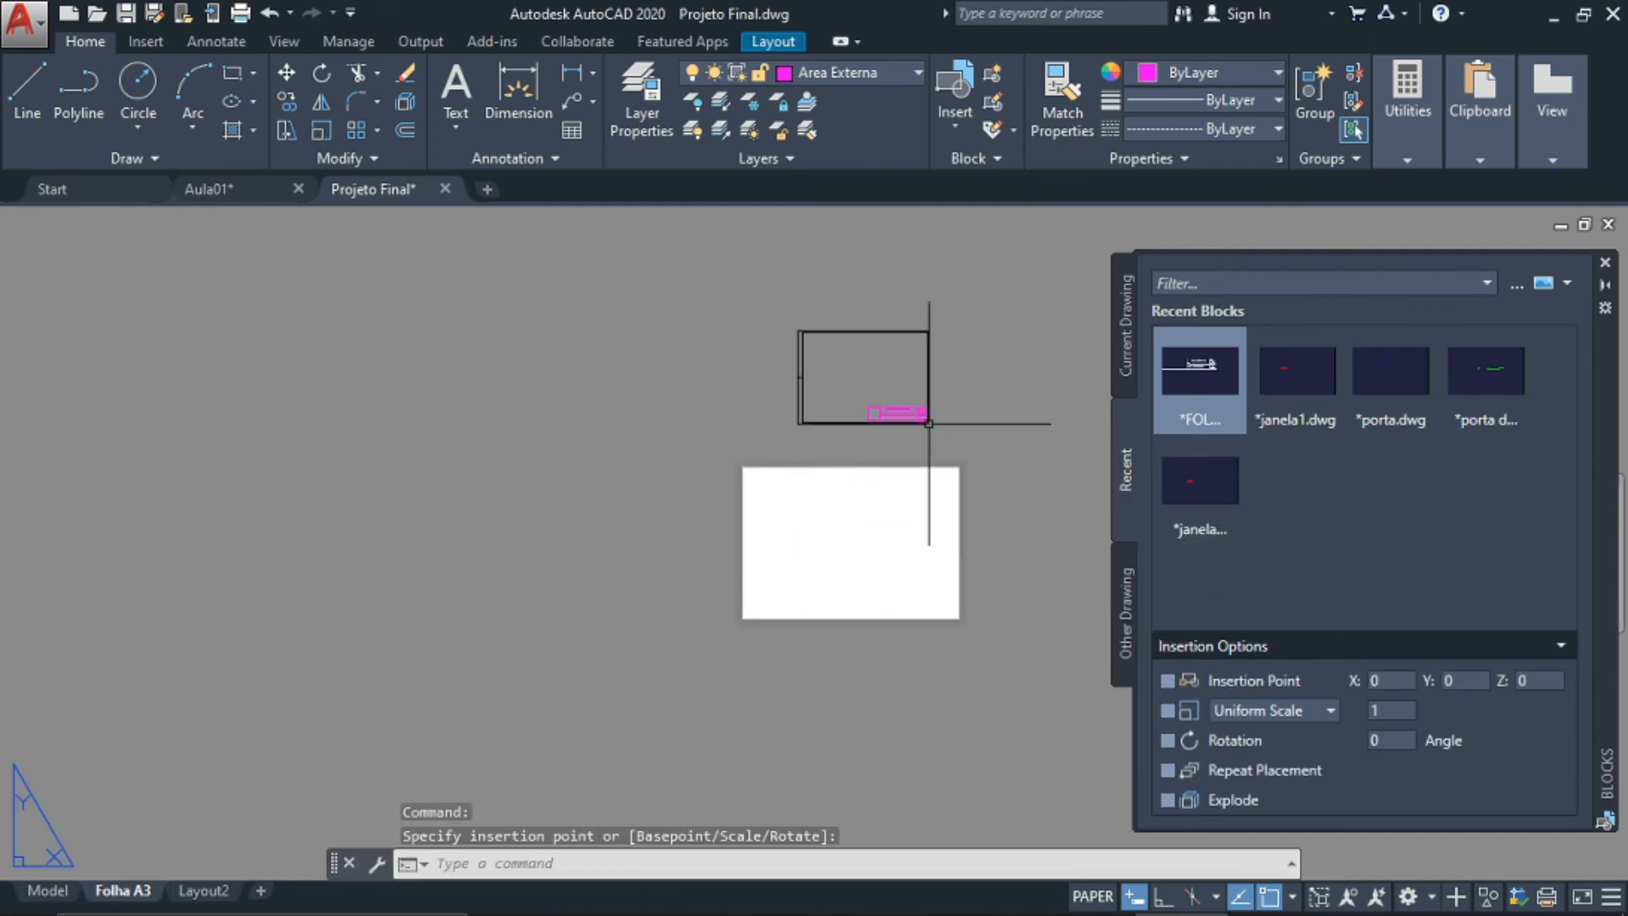
{"action": "left_click", "coordinate": [1605, 262]}
Modify the Folha A3 page setup so that the plot area is defined by a Window
{"action": "scroll", "coordinate": [763, 462], "scroll_direction": "up", "scroll_amount": 4}
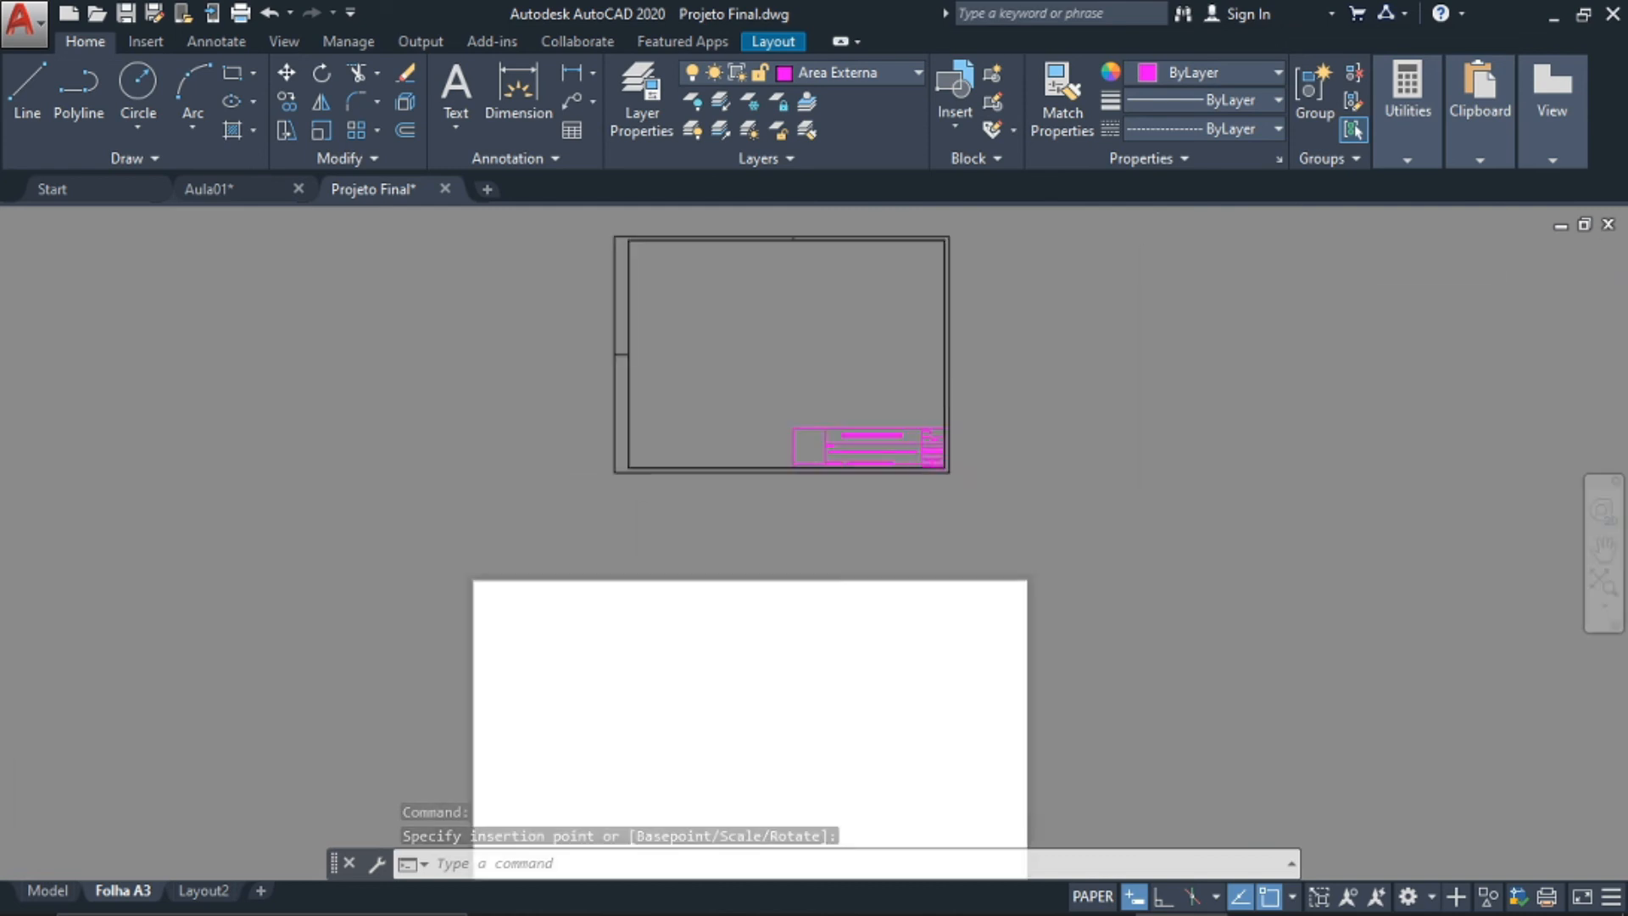
{"action": "scroll", "coordinate": [977, 333], "scroll_direction": "down", "scroll_amount": 2}
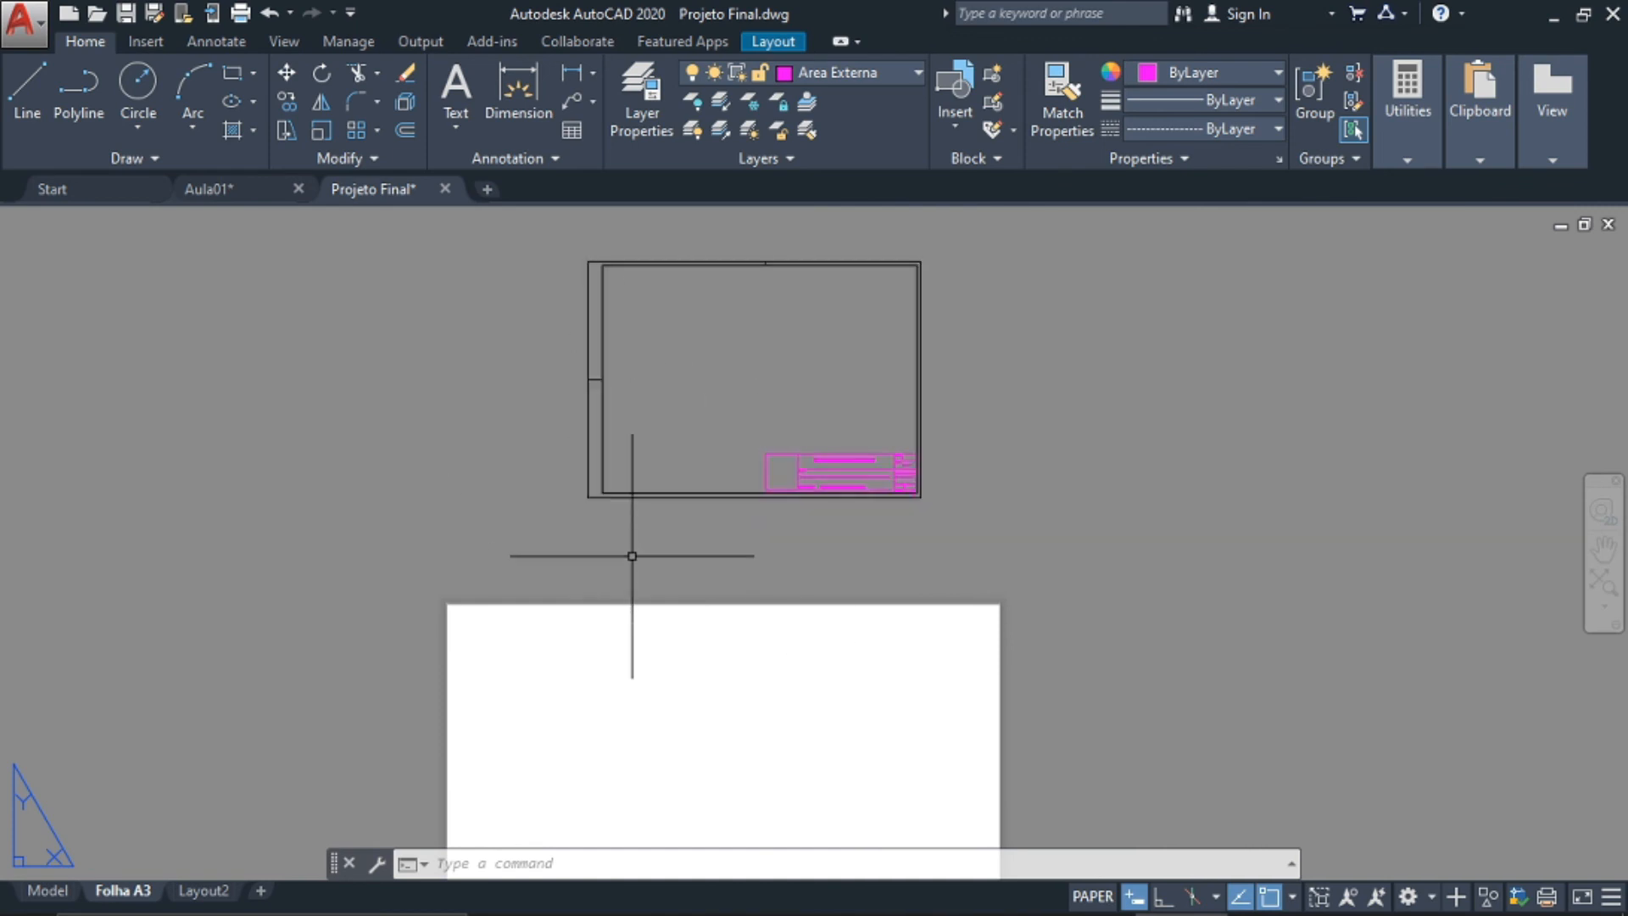
{"action": "middle_click_drag", "start_coordinate": [666, 642], "coordinate": [705, 469]}
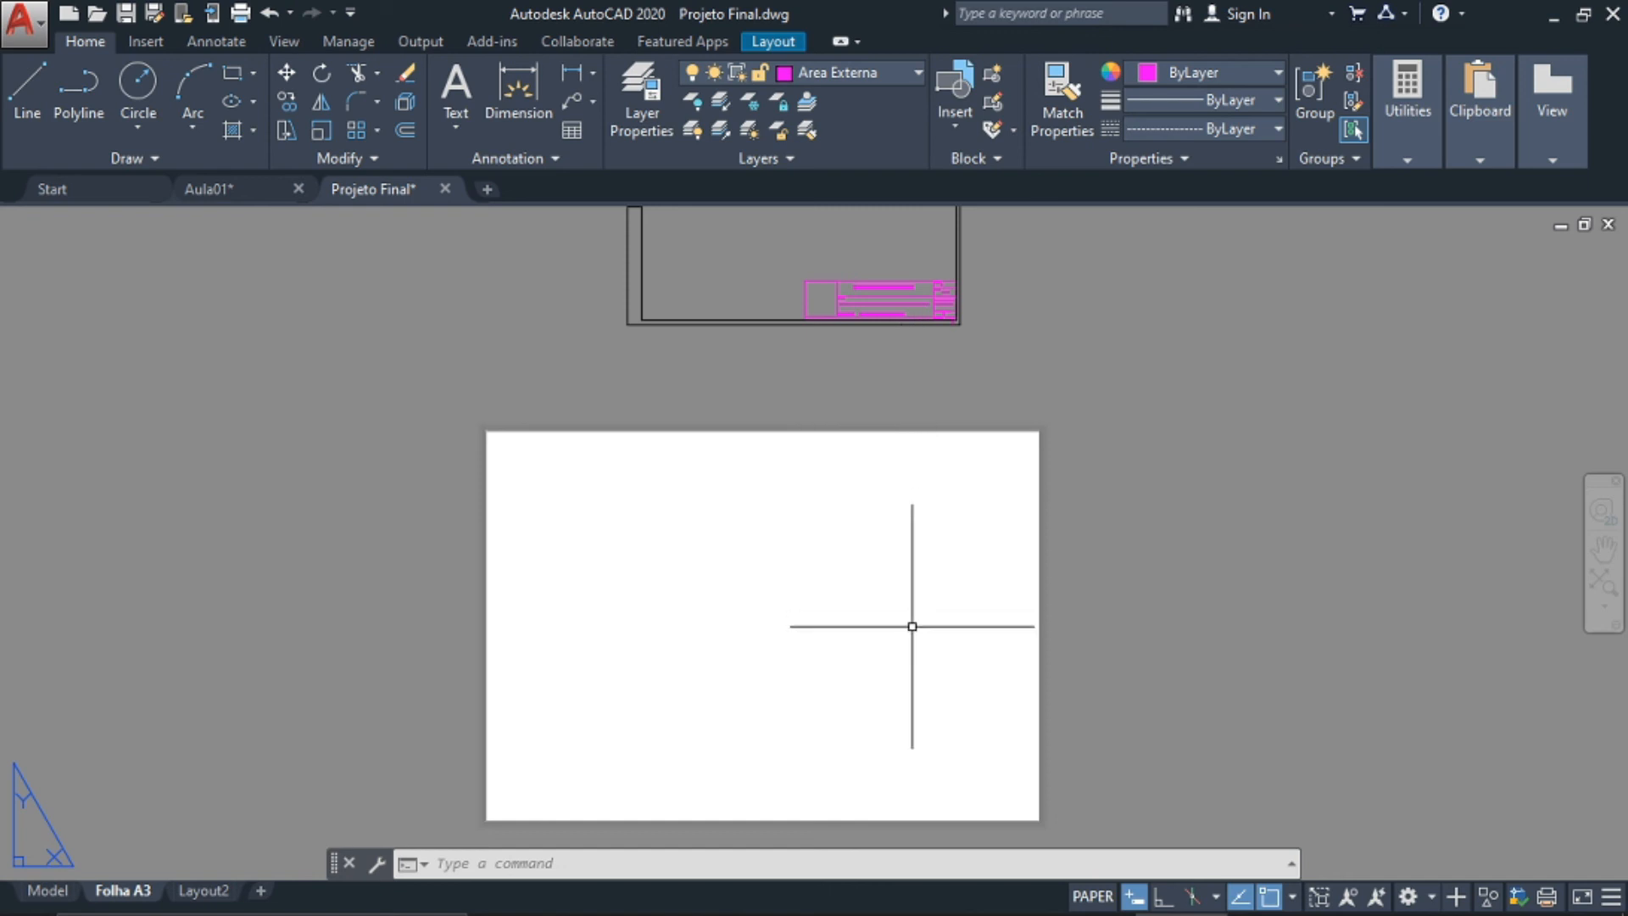
{"action": "middle_click_drag", "start_coordinate": [918, 630], "coordinate": [927, 727]}
{"action": "scroll", "coordinate": [869, 581], "scroll_direction": "down", "scroll_amount": 2}
{"action": "mouse_move", "coordinate": [665, 462]}
{"action": "middle_mouse_down"}
{"action": "mouse_move", "coordinate": [486, 339]}
{"action": "mouse_move", "coordinate": [760, 564]}
{"action": "middle_mouse_up"}
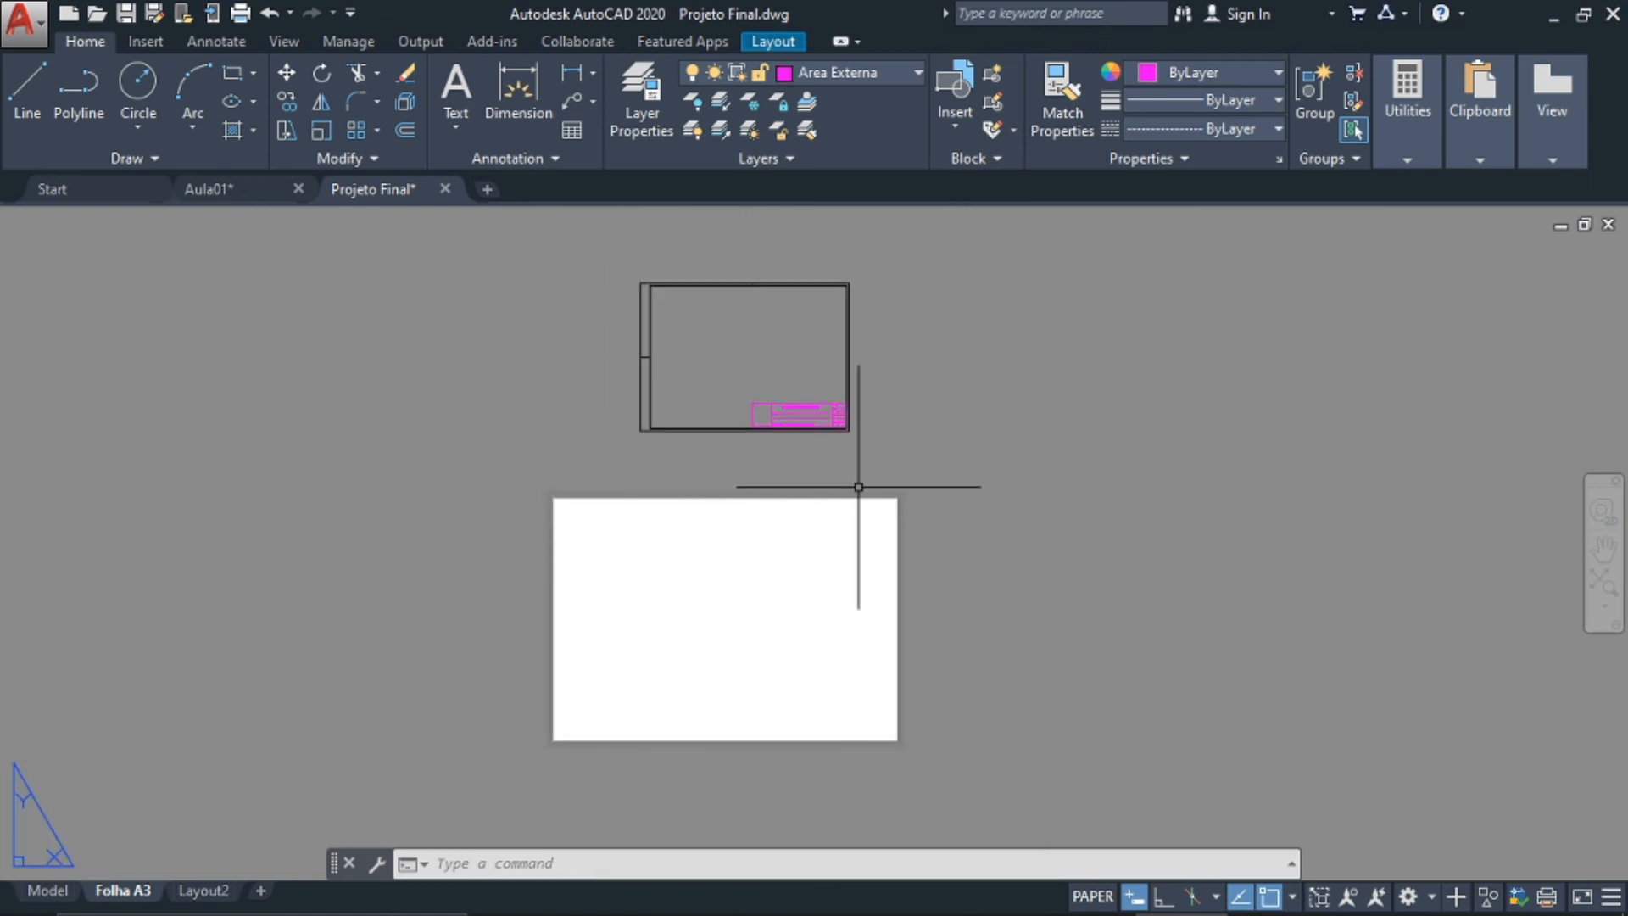
{"action": "right_click", "coordinate": [120, 888]}
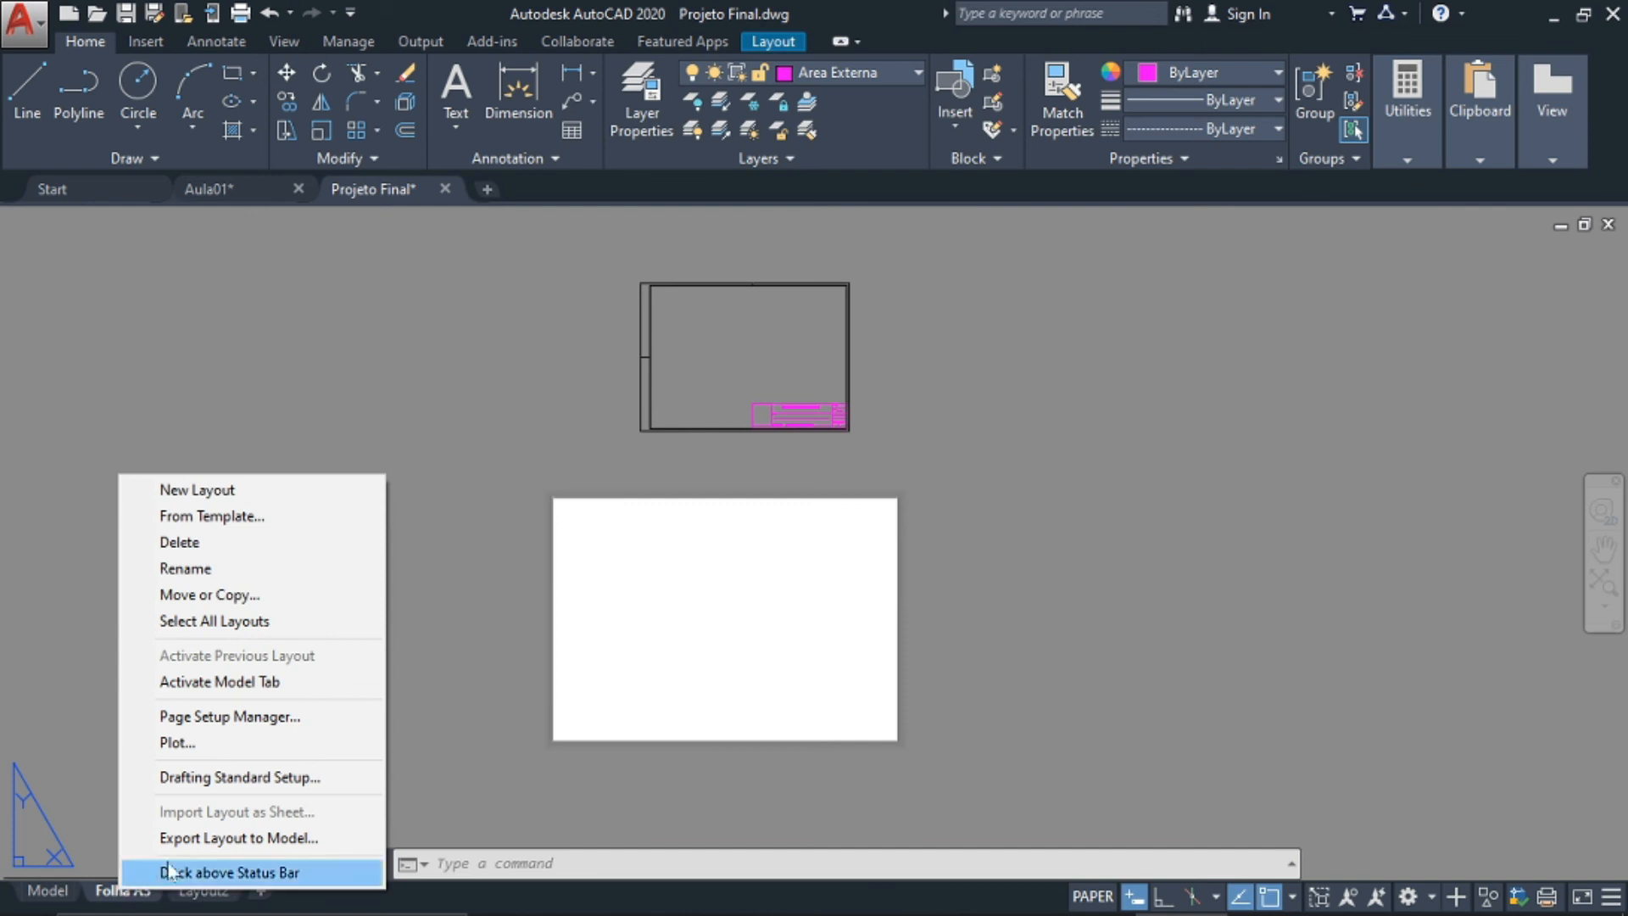
{"action": "left_click", "coordinate": [201, 717]}
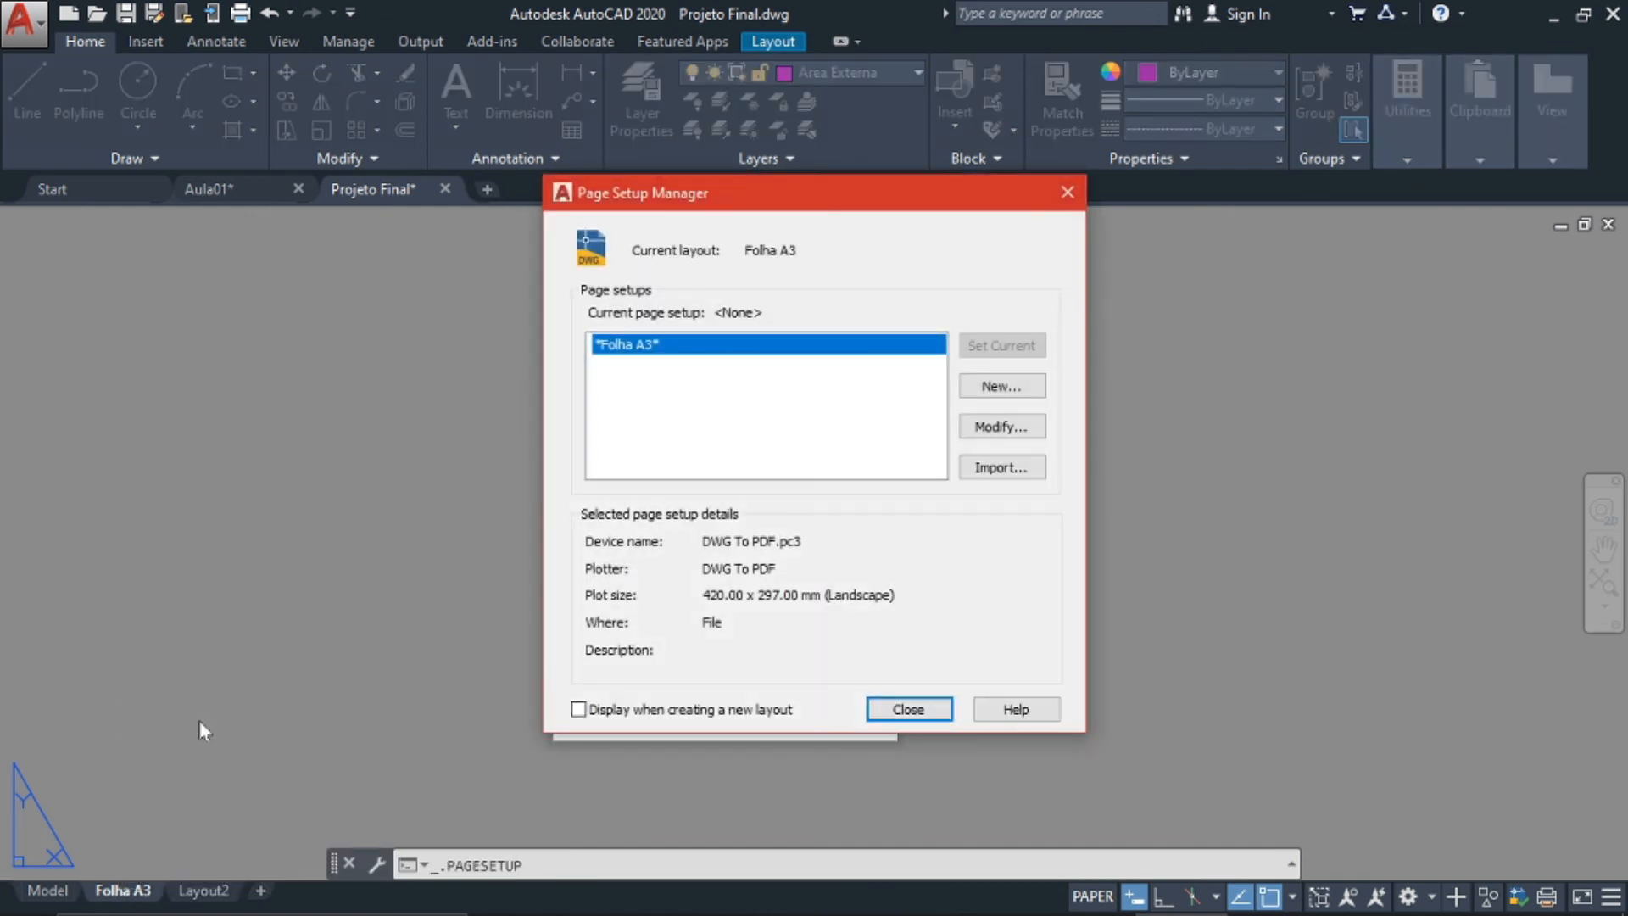
{"action": "left_click", "coordinate": [1020, 428]}
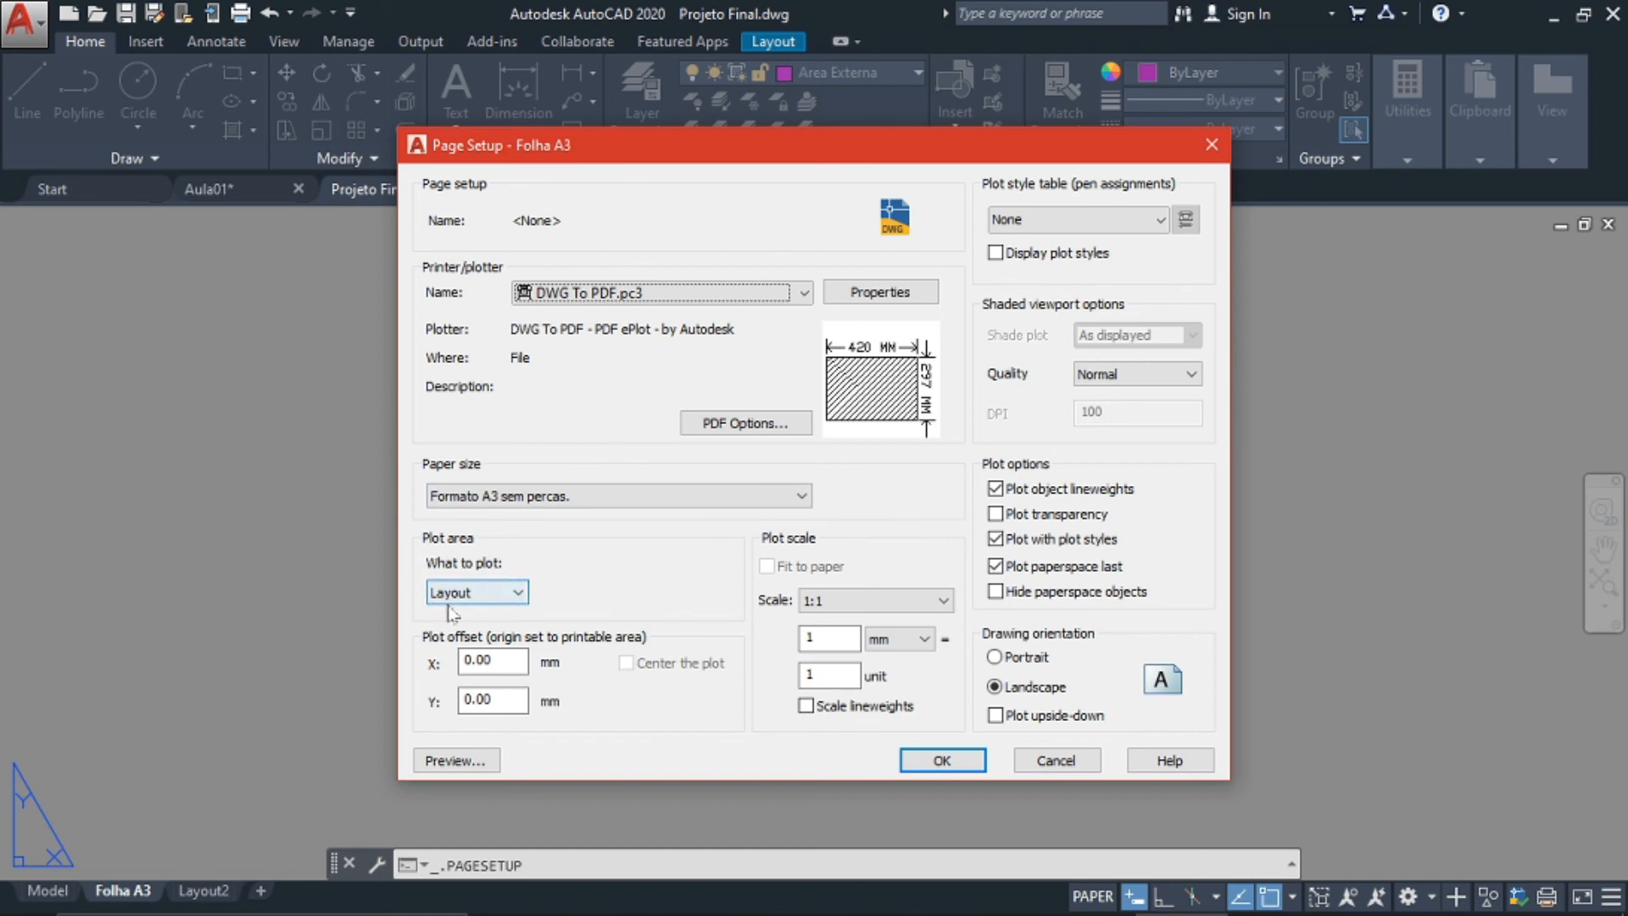
{"action": "left_click", "coordinate": [515, 598]}
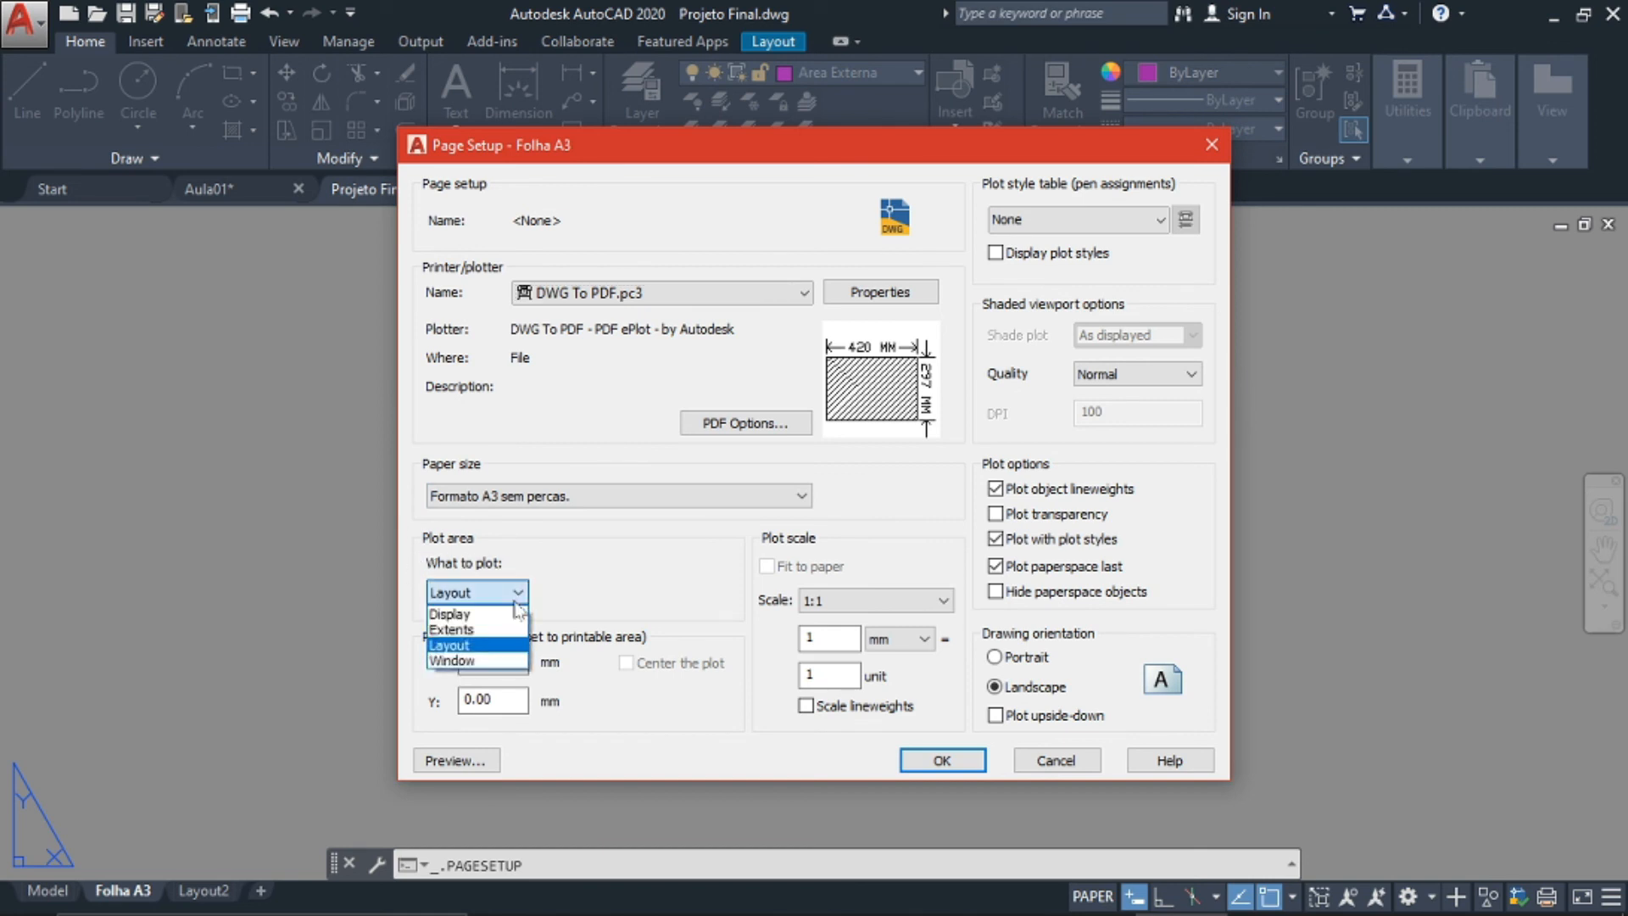
{"action": "left_click", "coordinate": [484, 663]}
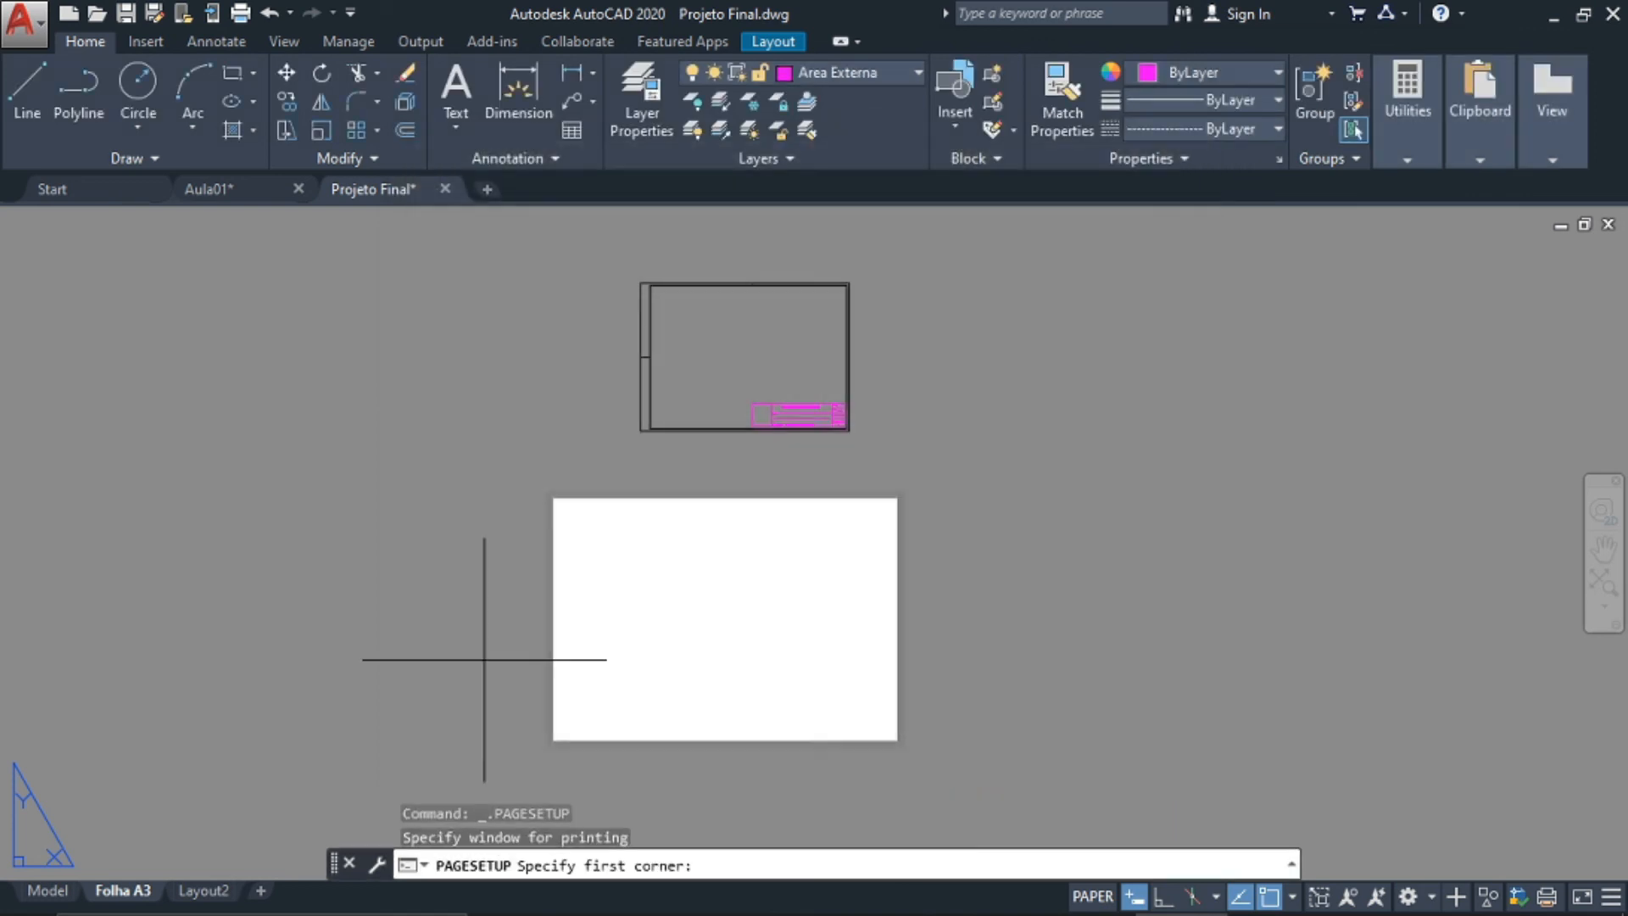
Define the plot window from the upper-left to the lower-right outer corner of the inserted sheet frame
{"action": "middle_click_drag", "start_coordinate": [709, 316], "coordinate": [717, 457]}
{"action": "scroll", "coordinate": [717, 458], "scroll_direction": "up", "scroll_amount": 4}
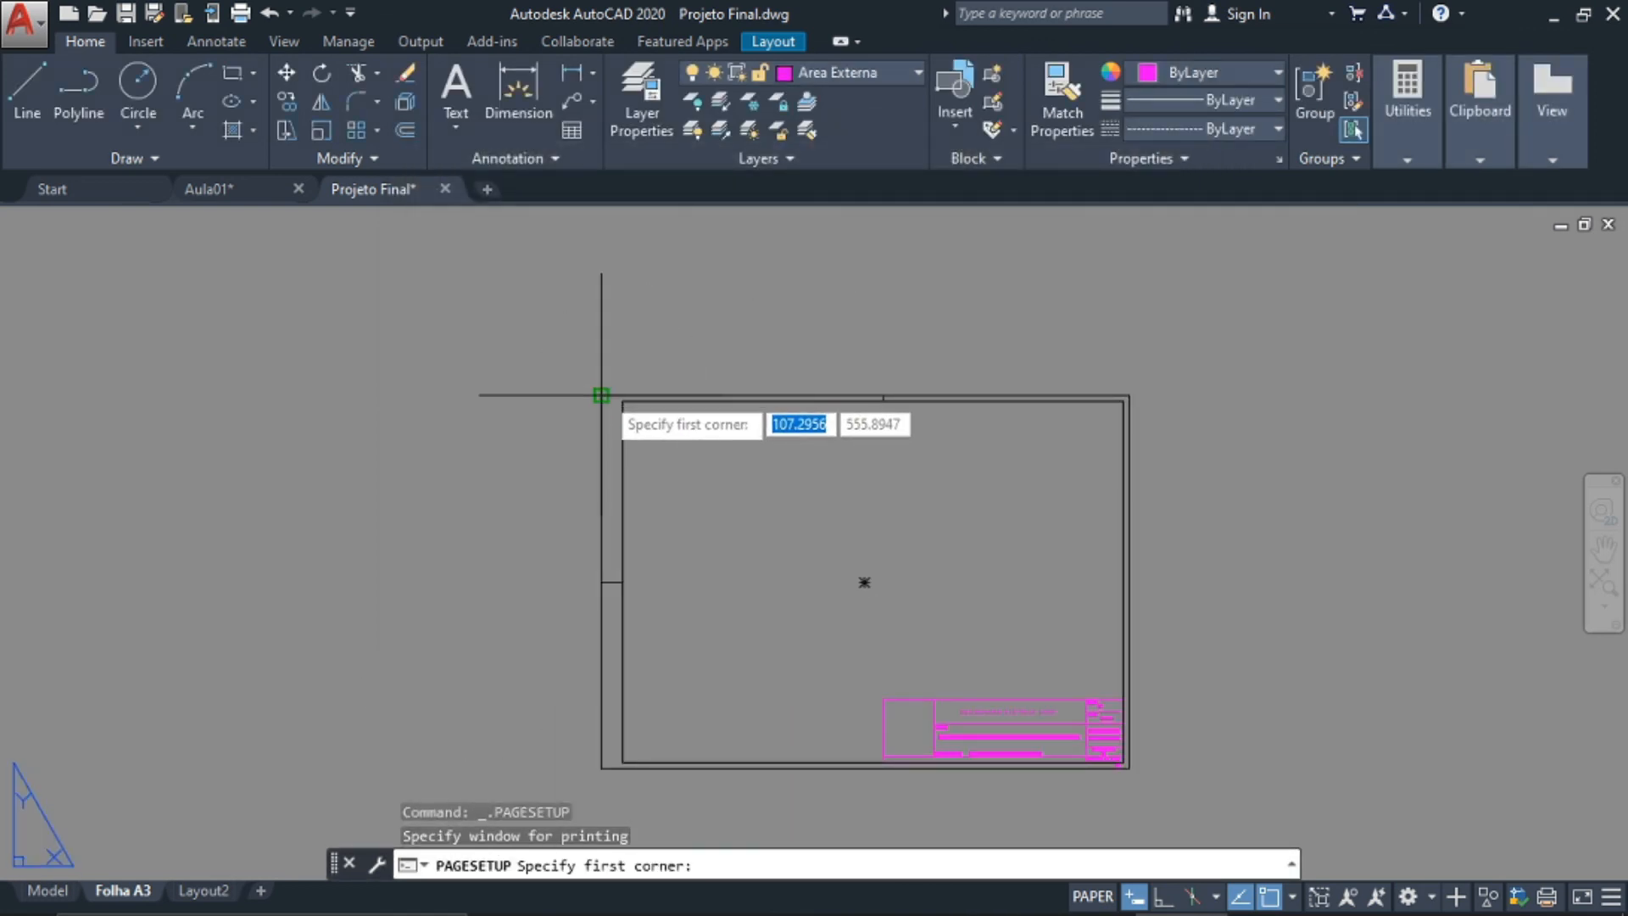
{"action": "scroll", "coordinate": [602, 397], "scroll_direction": "up", "scroll_amount": 3}
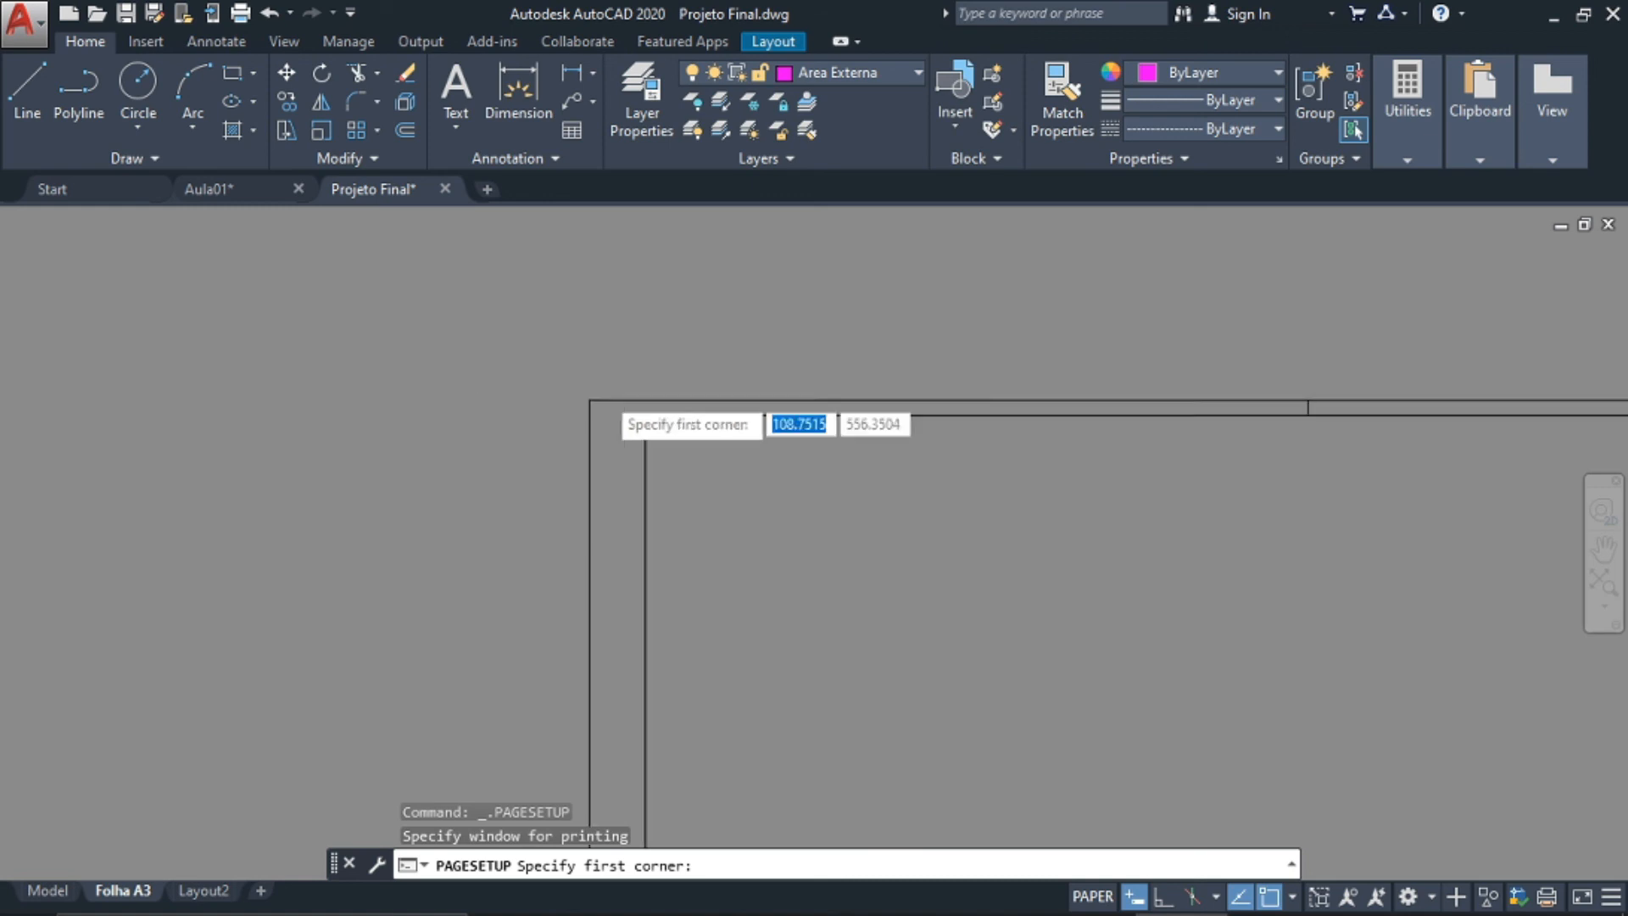
{"action": "left_click", "coordinate": [559, 411]}
{"action": "scroll", "coordinate": [678, 491], "scroll_direction": "down", "scroll_amount": 6}
{"action": "scroll", "coordinate": [863, 648], "scroll_direction": "up", "scroll_amount": 5}
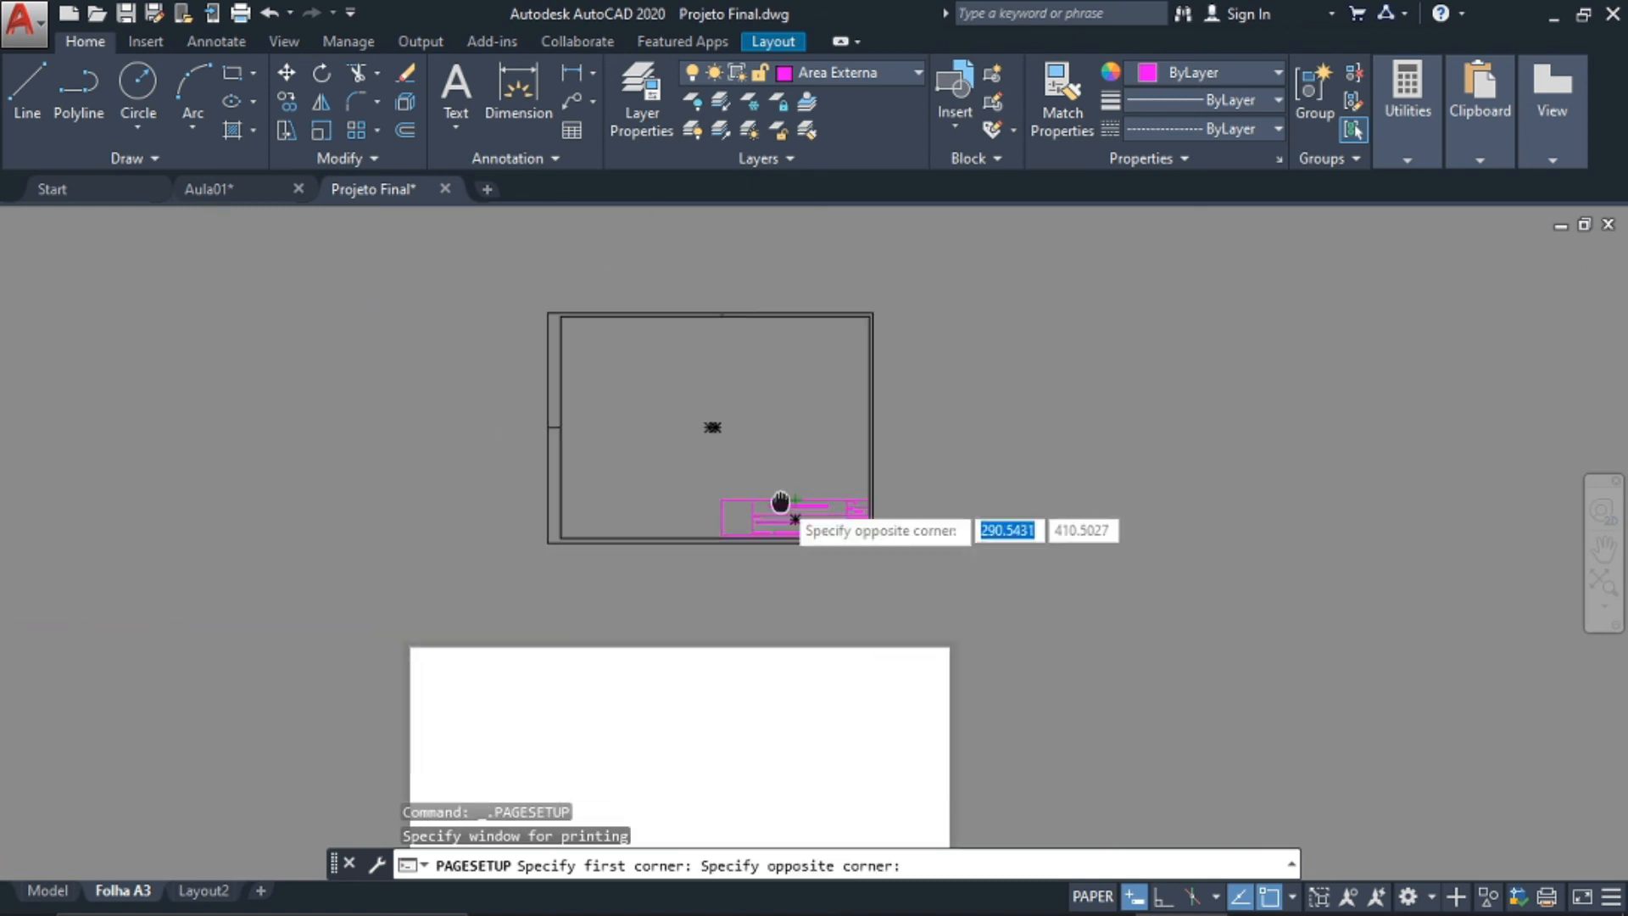
{"action": "left_click", "coordinate": [821, 527]}
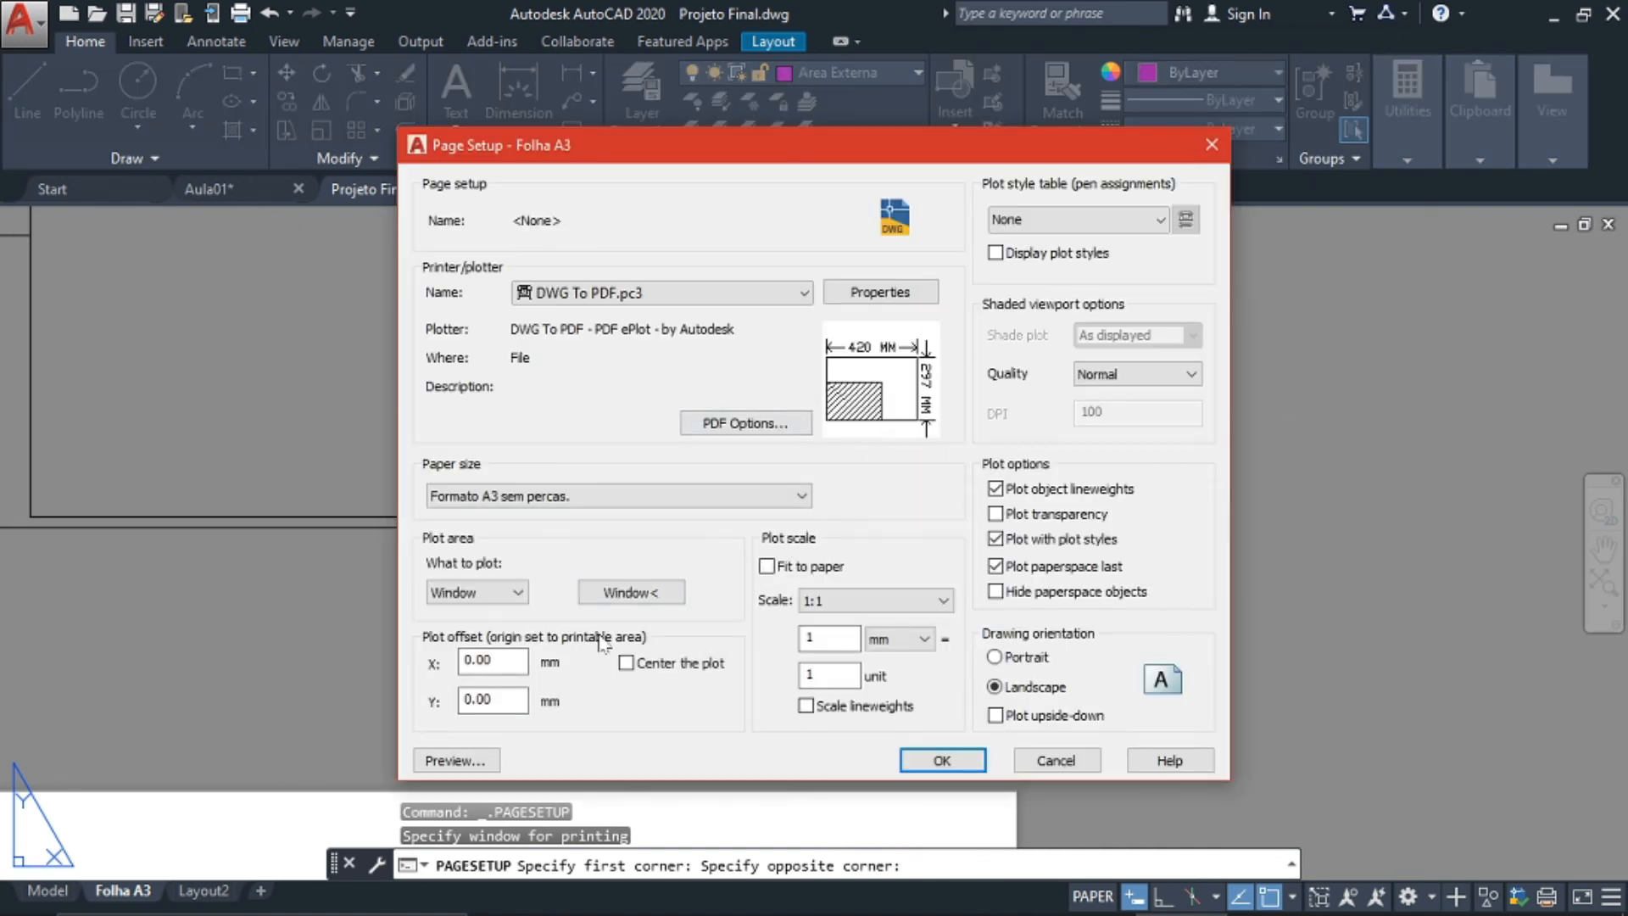
Center the plot and fit it to the paper, then accept the page setup and close the setup manager
{"action": "mouse_move", "coordinate": [885, 390]}
{"action": "left_click", "coordinate": [628, 667]}
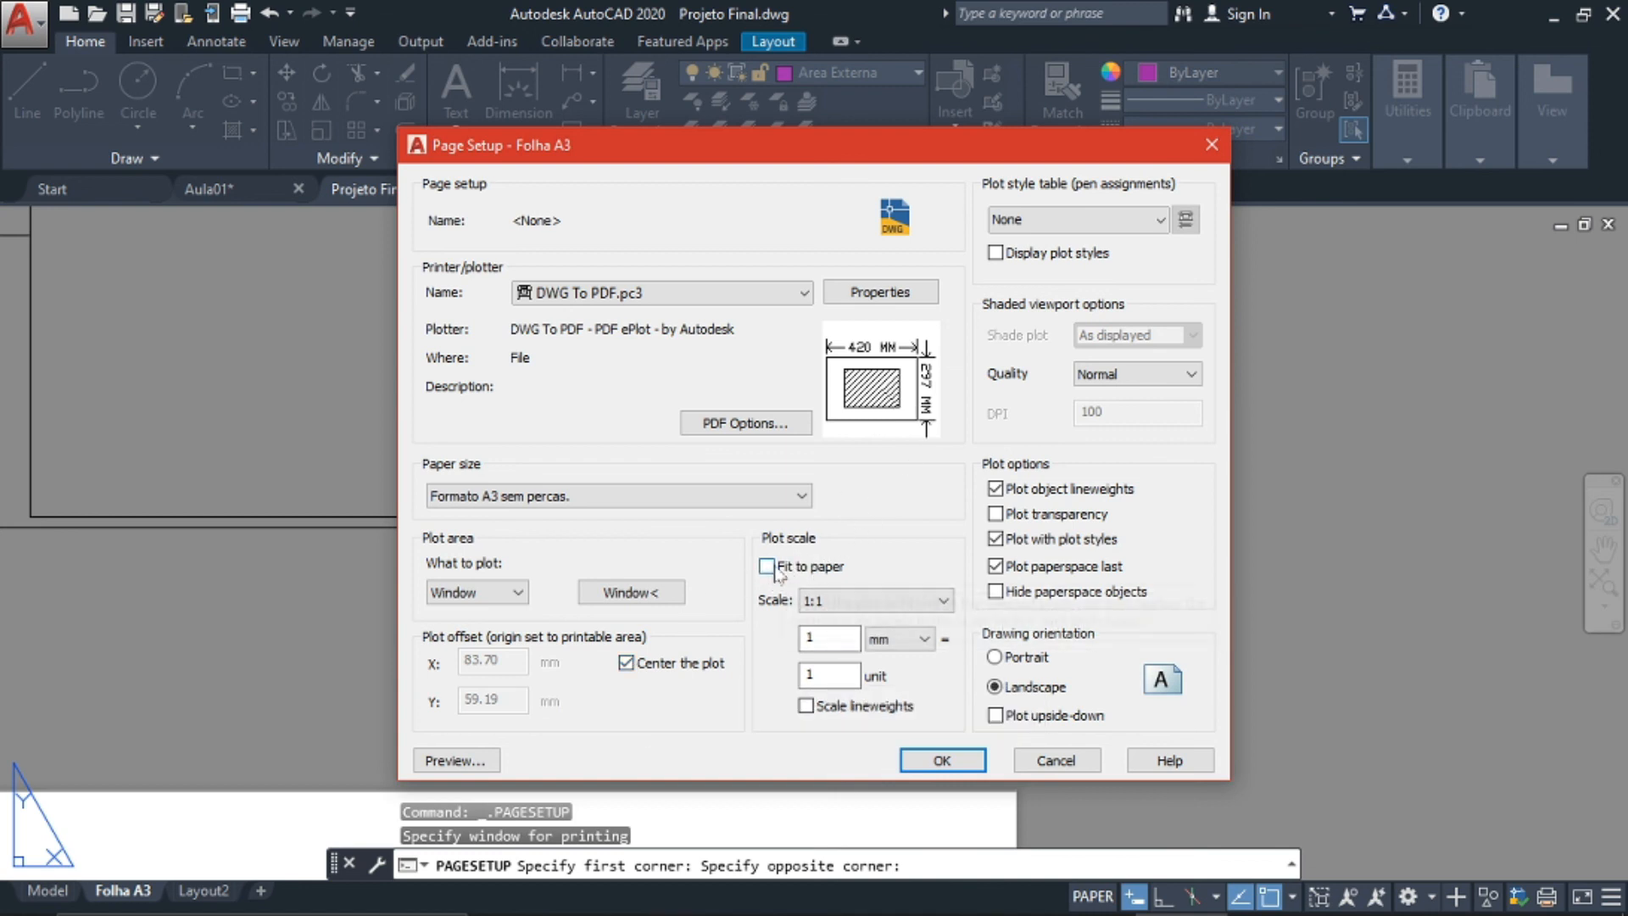
{"action": "left_click", "coordinate": [767, 567]}
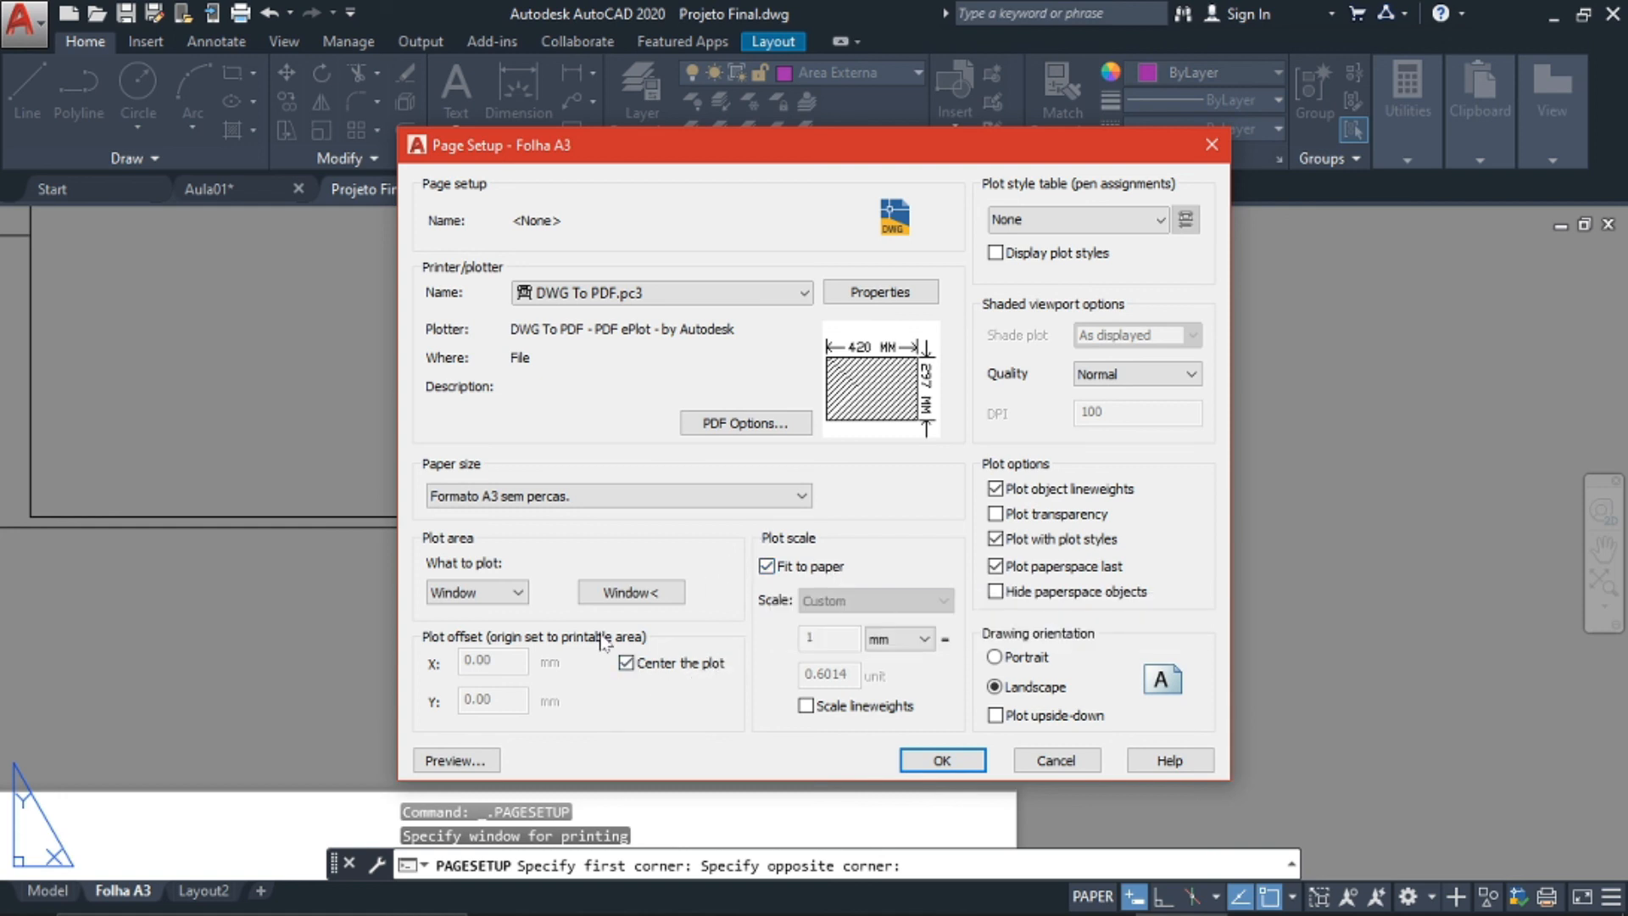
{"action": "left_click", "coordinate": [932, 762]}
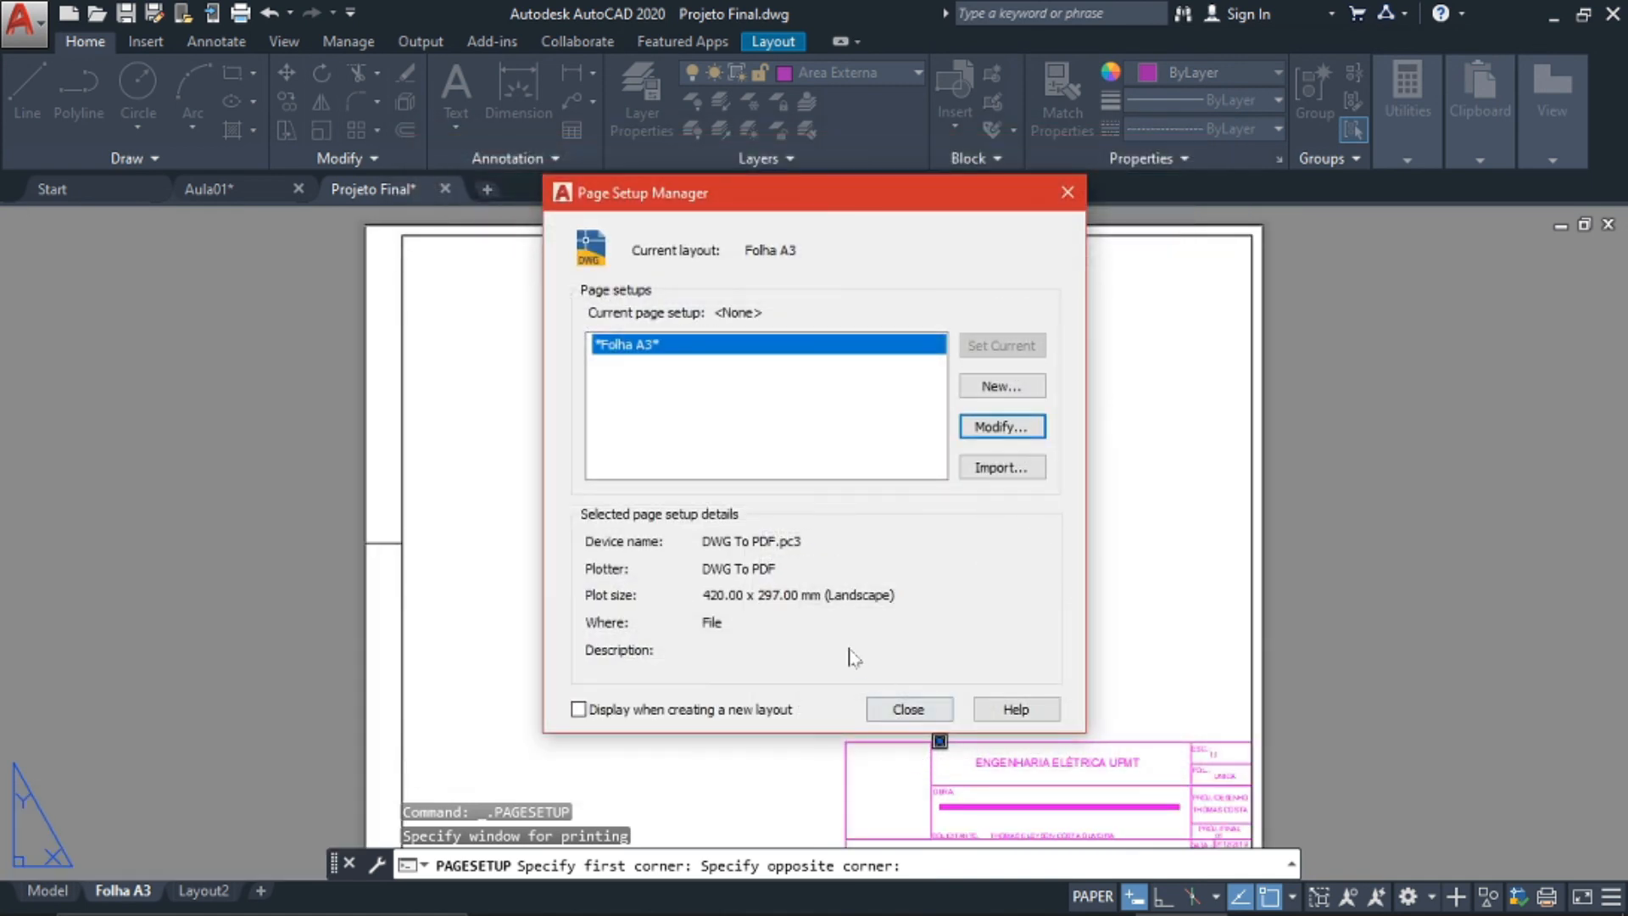
{"action": "left_click", "coordinate": [908, 709]}
Examine how the sheet frame and its title block fit on the A3 paper
{"action": "scroll", "coordinate": [909, 666], "scroll_direction": "down", "scroll_amount": 2}
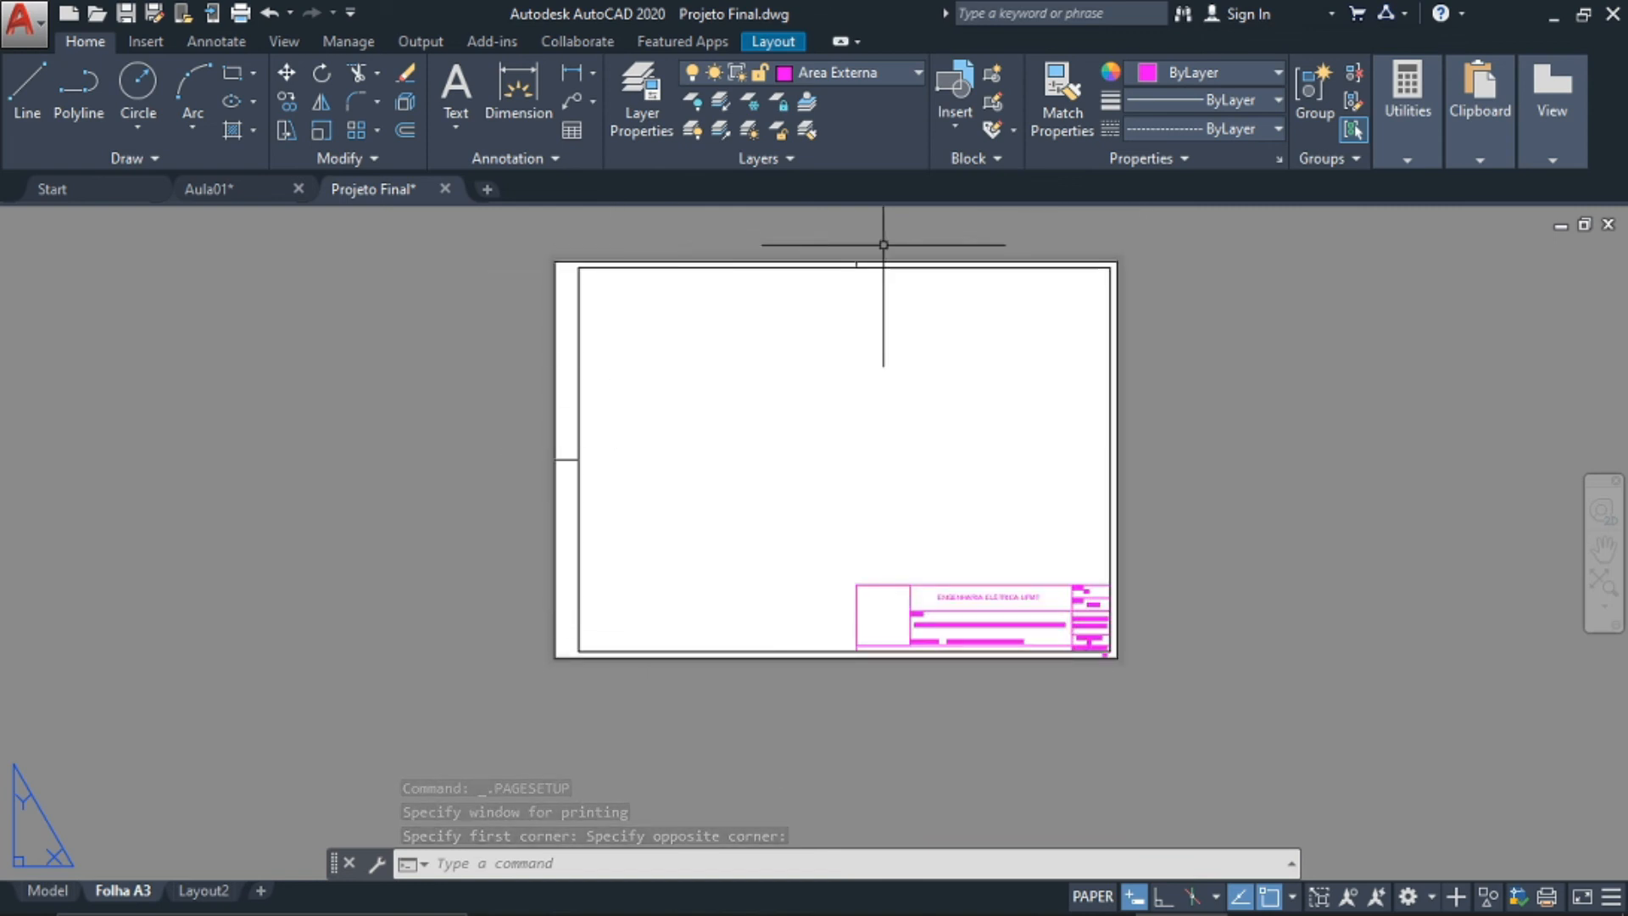
{"action": "scroll", "coordinate": [1052, 647], "scroll_direction": "up", "scroll_amount": 2}
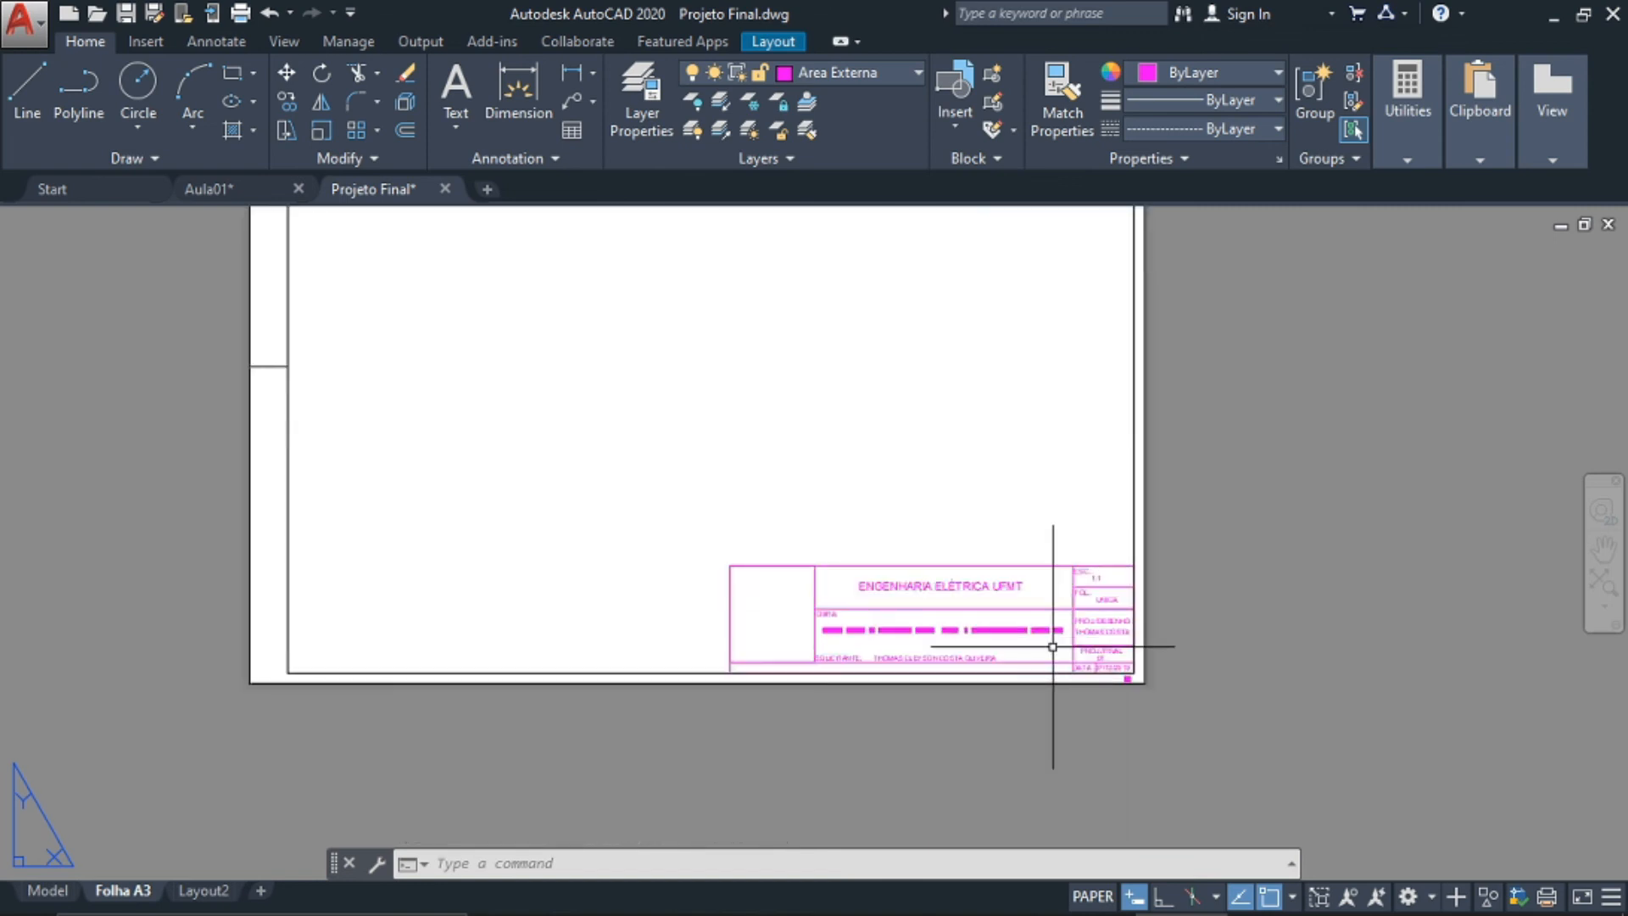
{"action": "scroll", "coordinate": [927, 612], "scroll_direction": "up", "scroll_amount": 4}
{"action": "scroll", "coordinate": [603, 483], "scroll_direction": "down", "scroll_amount": 4}
{"action": "middle_click_drag", "start_coordinate": [605, 463], "coordinate": [926, 668]}
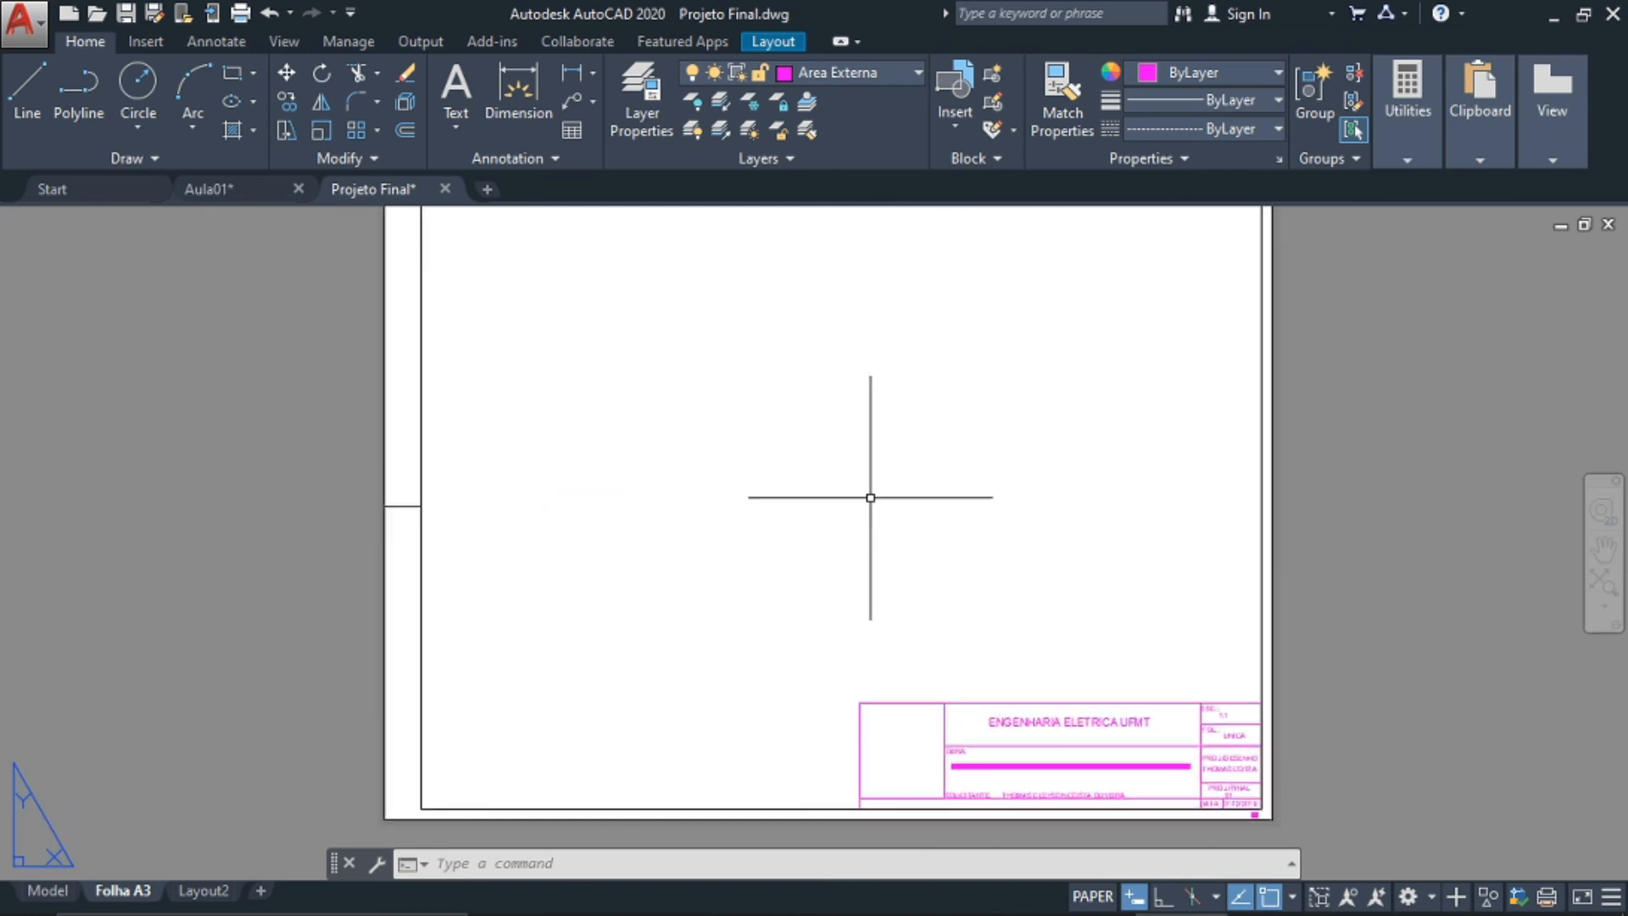
{"action": "scroll", "coordinate": [873, 504], "scroll_direction": "down", "scroll_amount": 3}
{"action": "middle_click_drag", "start_coordinate": [882, 519], "coordinate": [824, 568]}
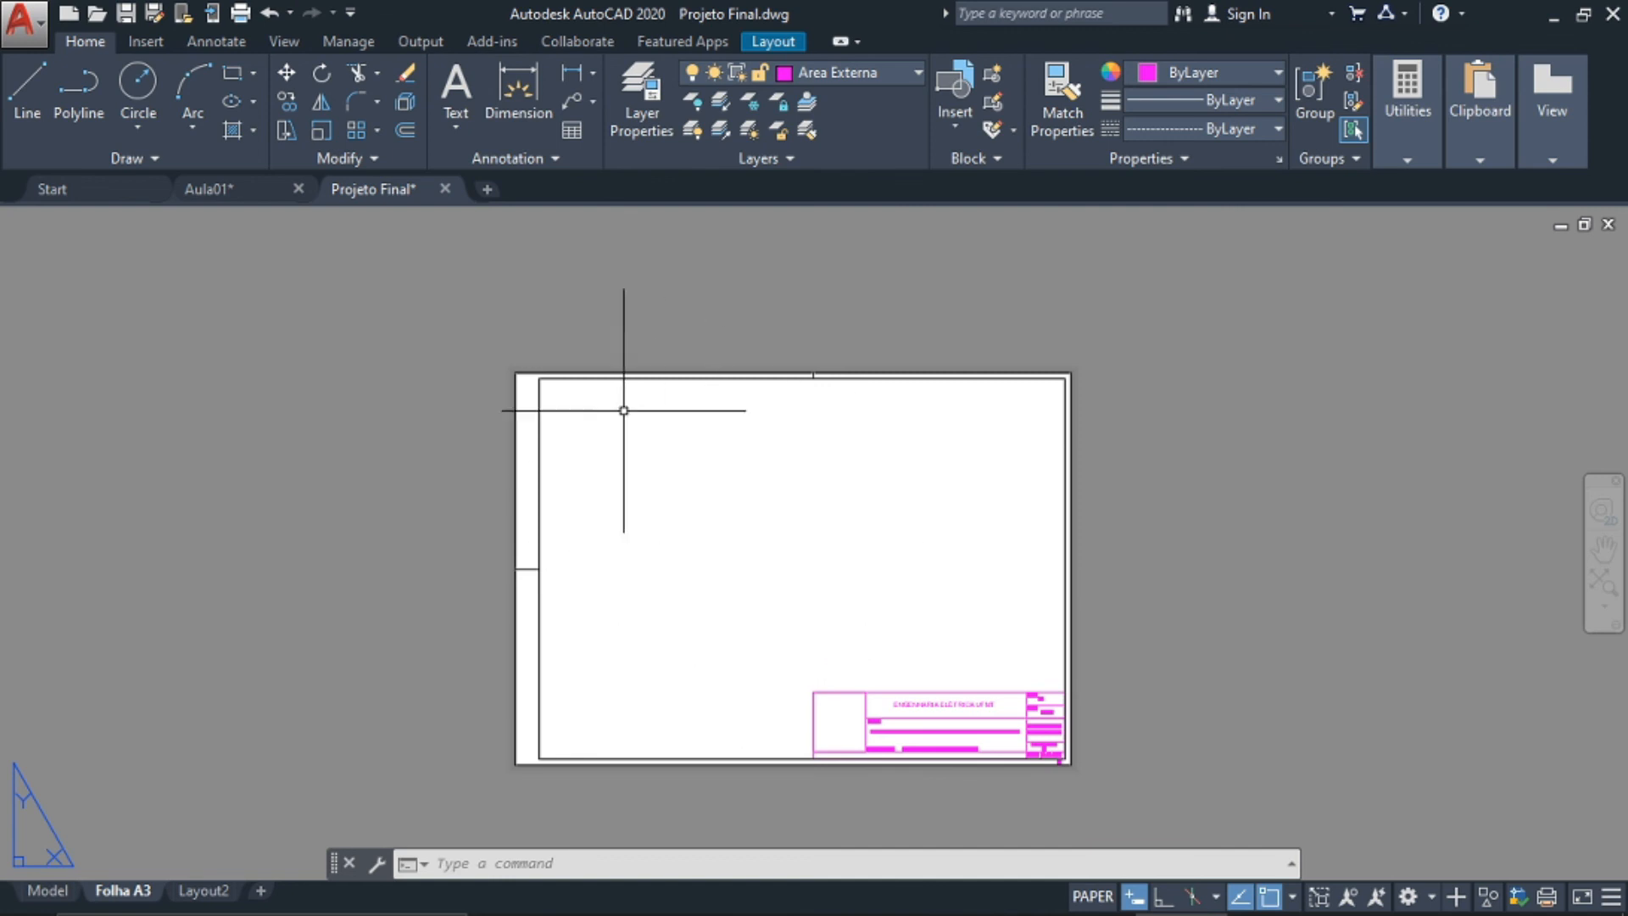
Create a rectangular layout viewport from the frame's upper-left inner corner, spanning about half the frame's width
{"action": "left_click", "coordinate": [772, 44]}
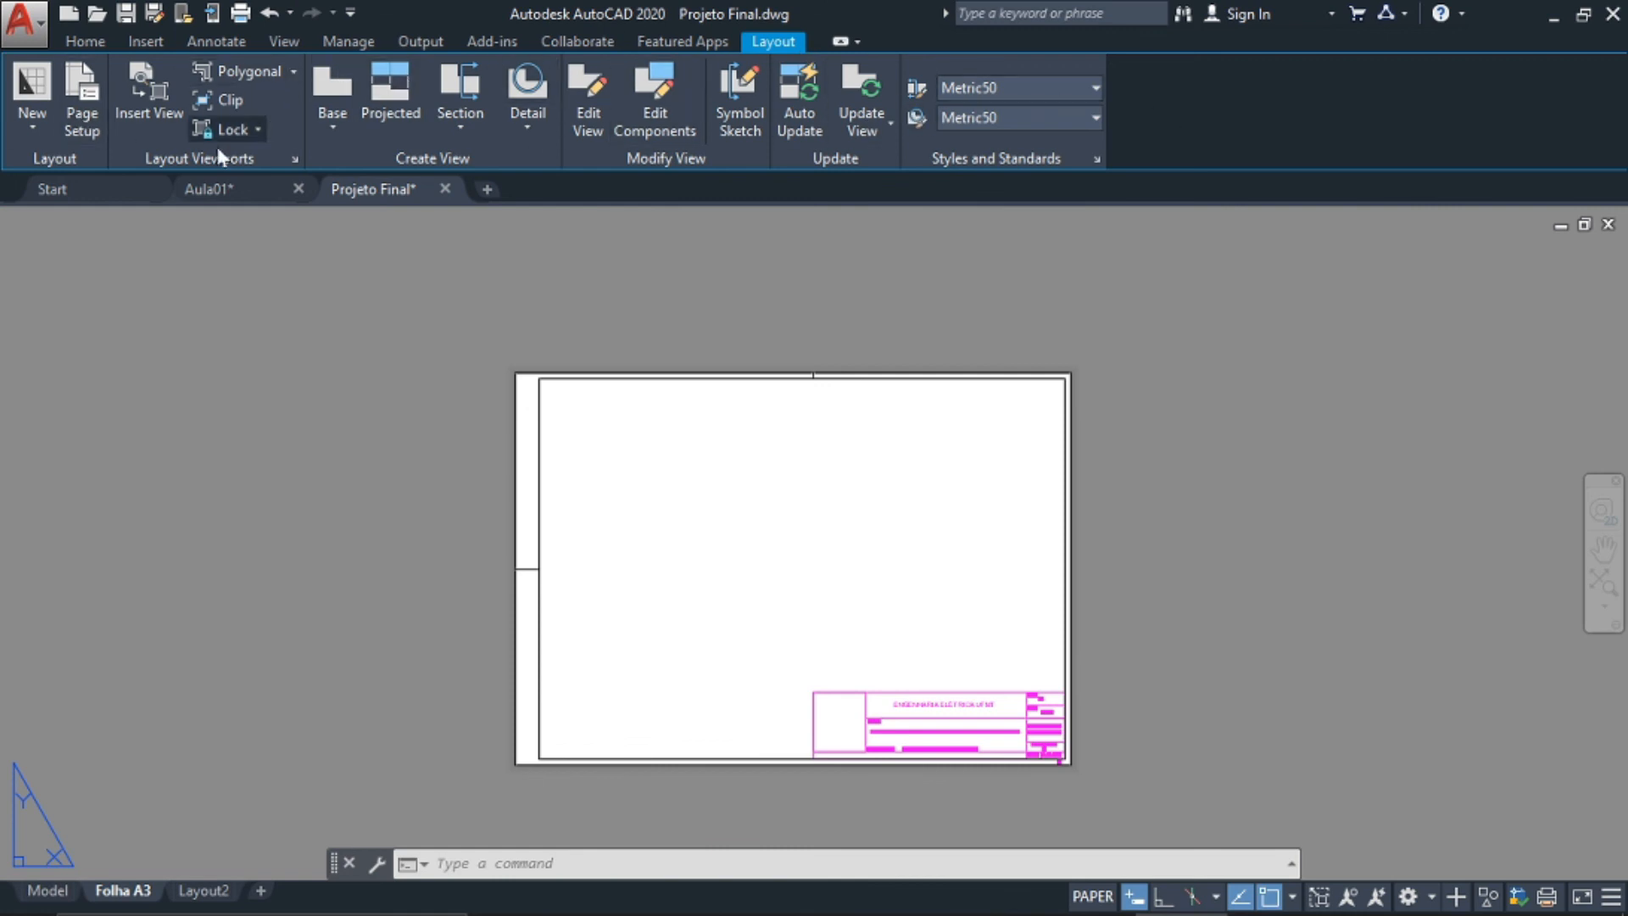
{"action": "left_click", "coordinate": [292, 73]}
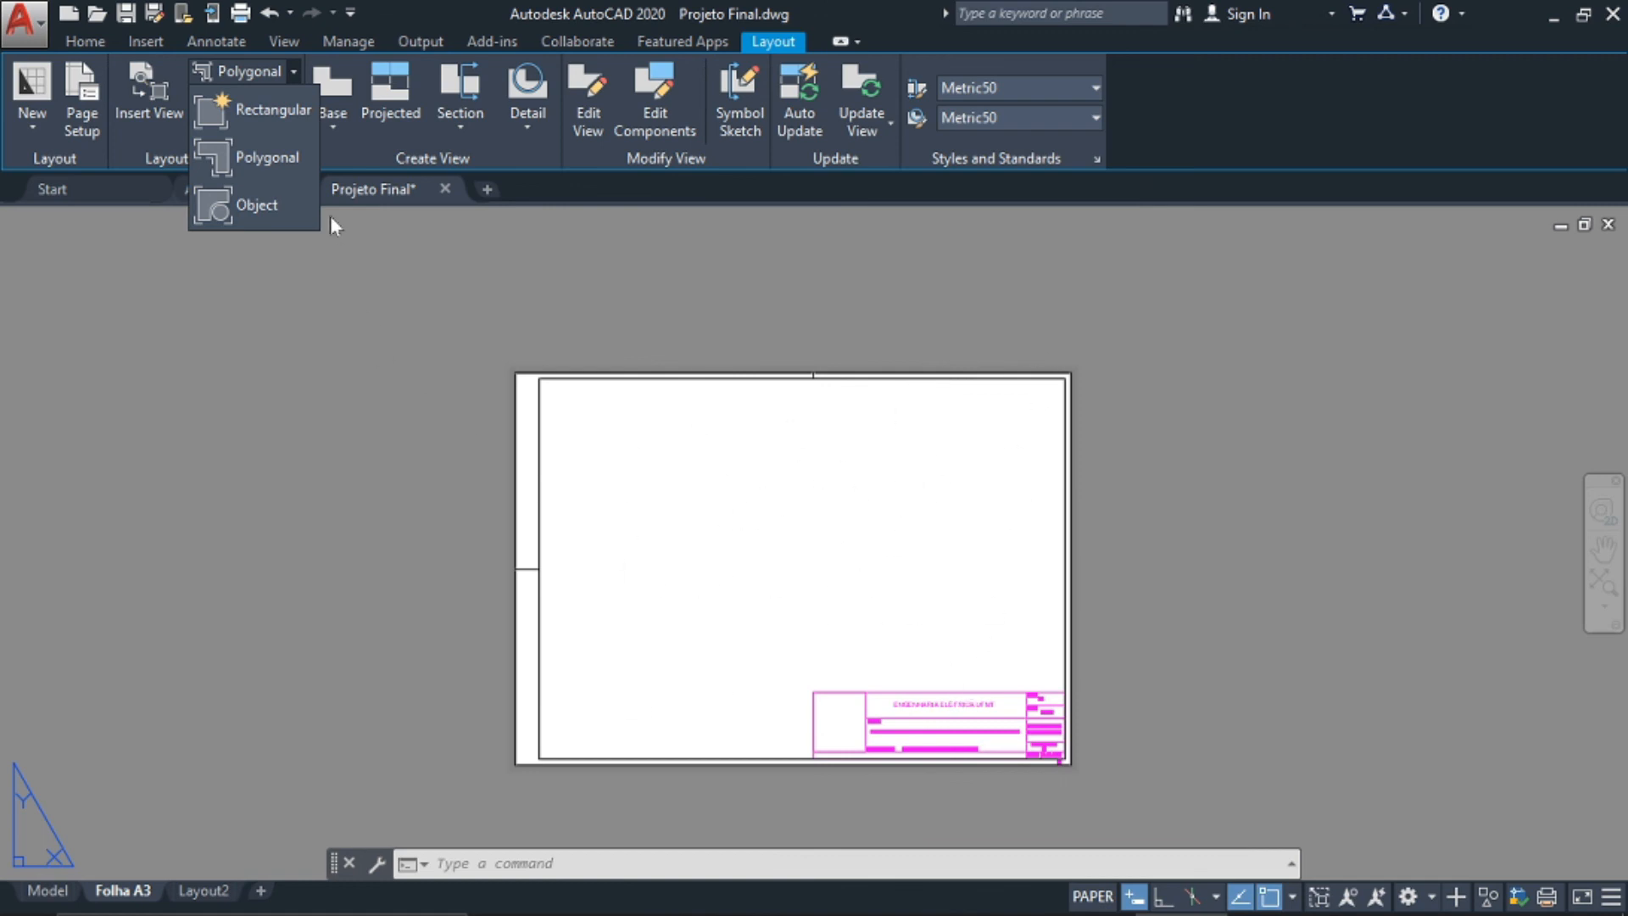
{"action": "left_click", "coordinate": [268, 114]}
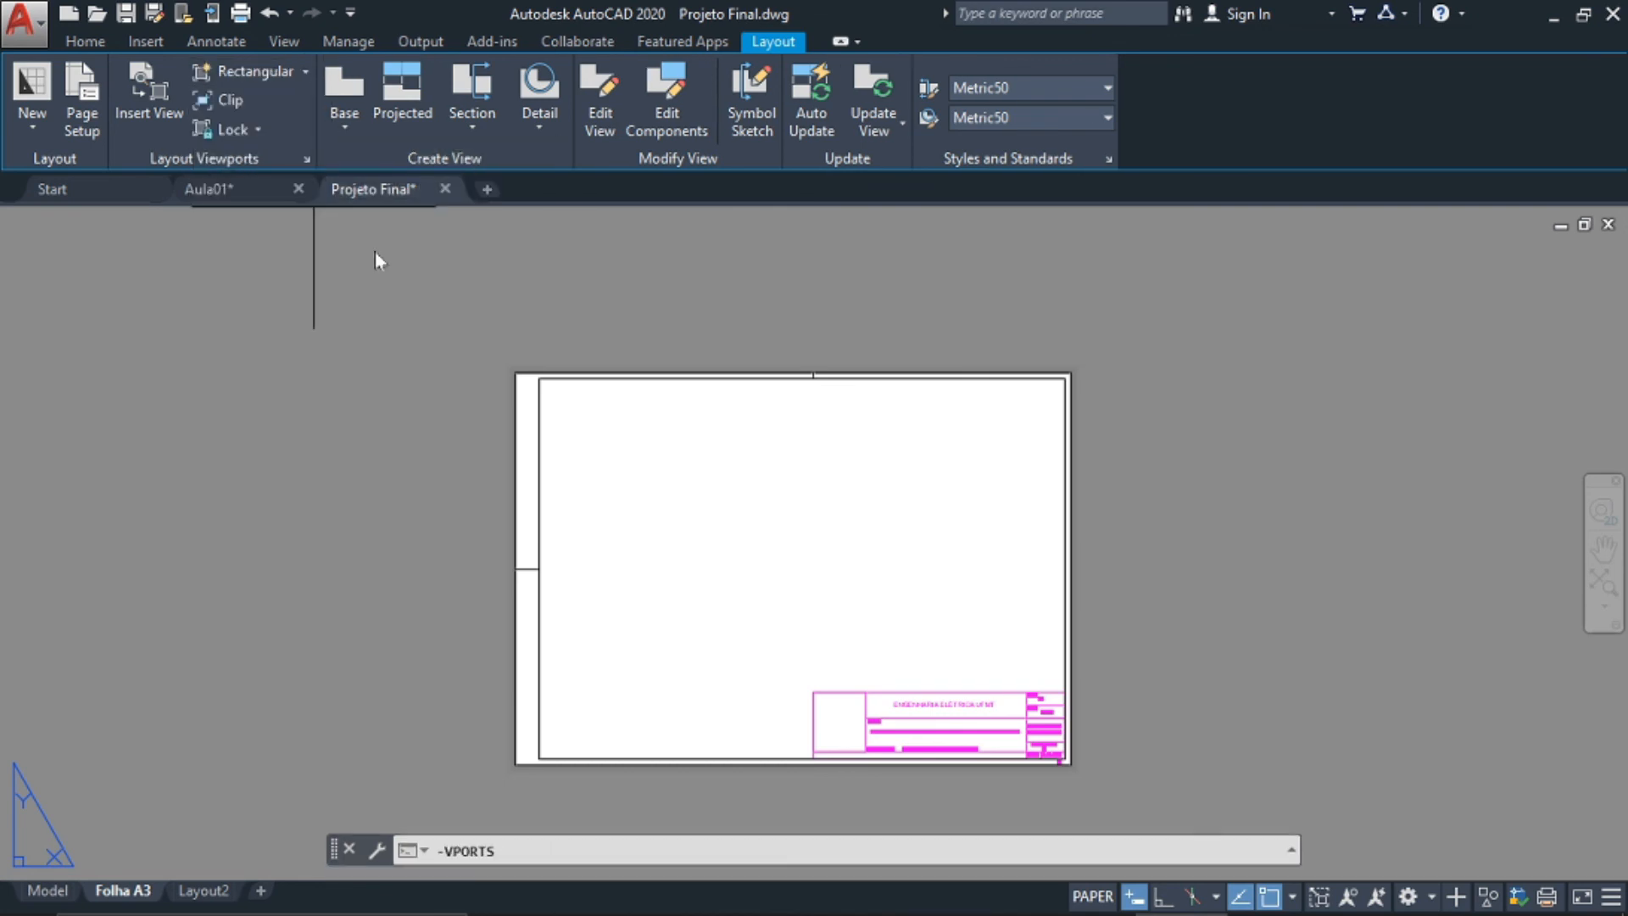
{"action": "left_click", "coordinate": [538, 378]}
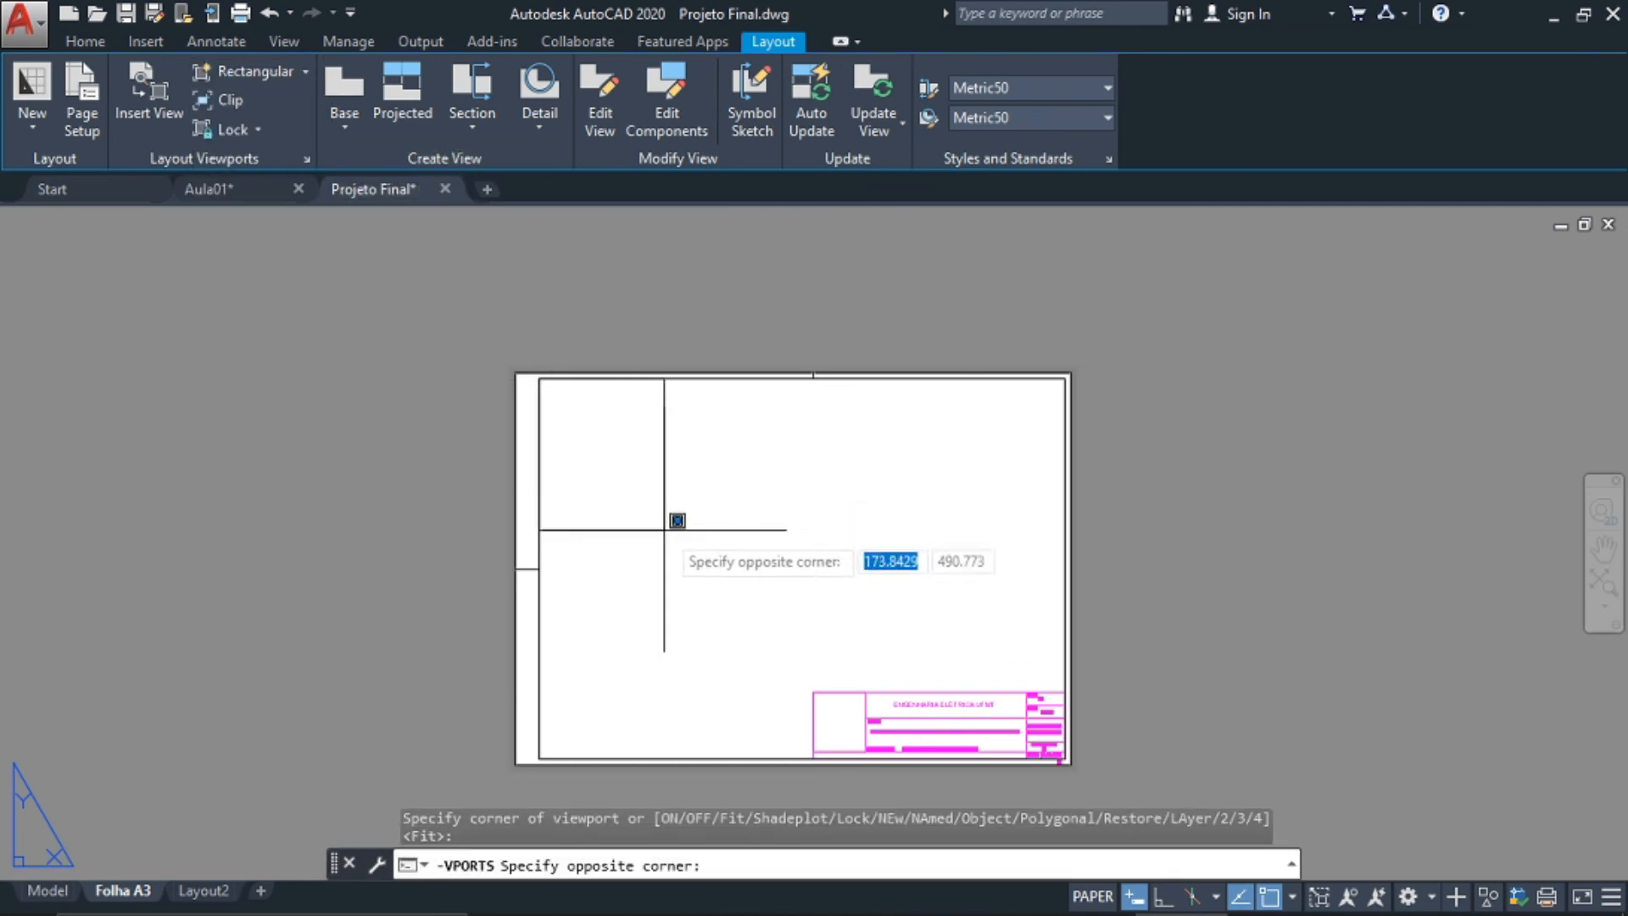
{"action": "left_click", "coordinate": [803, 636]}
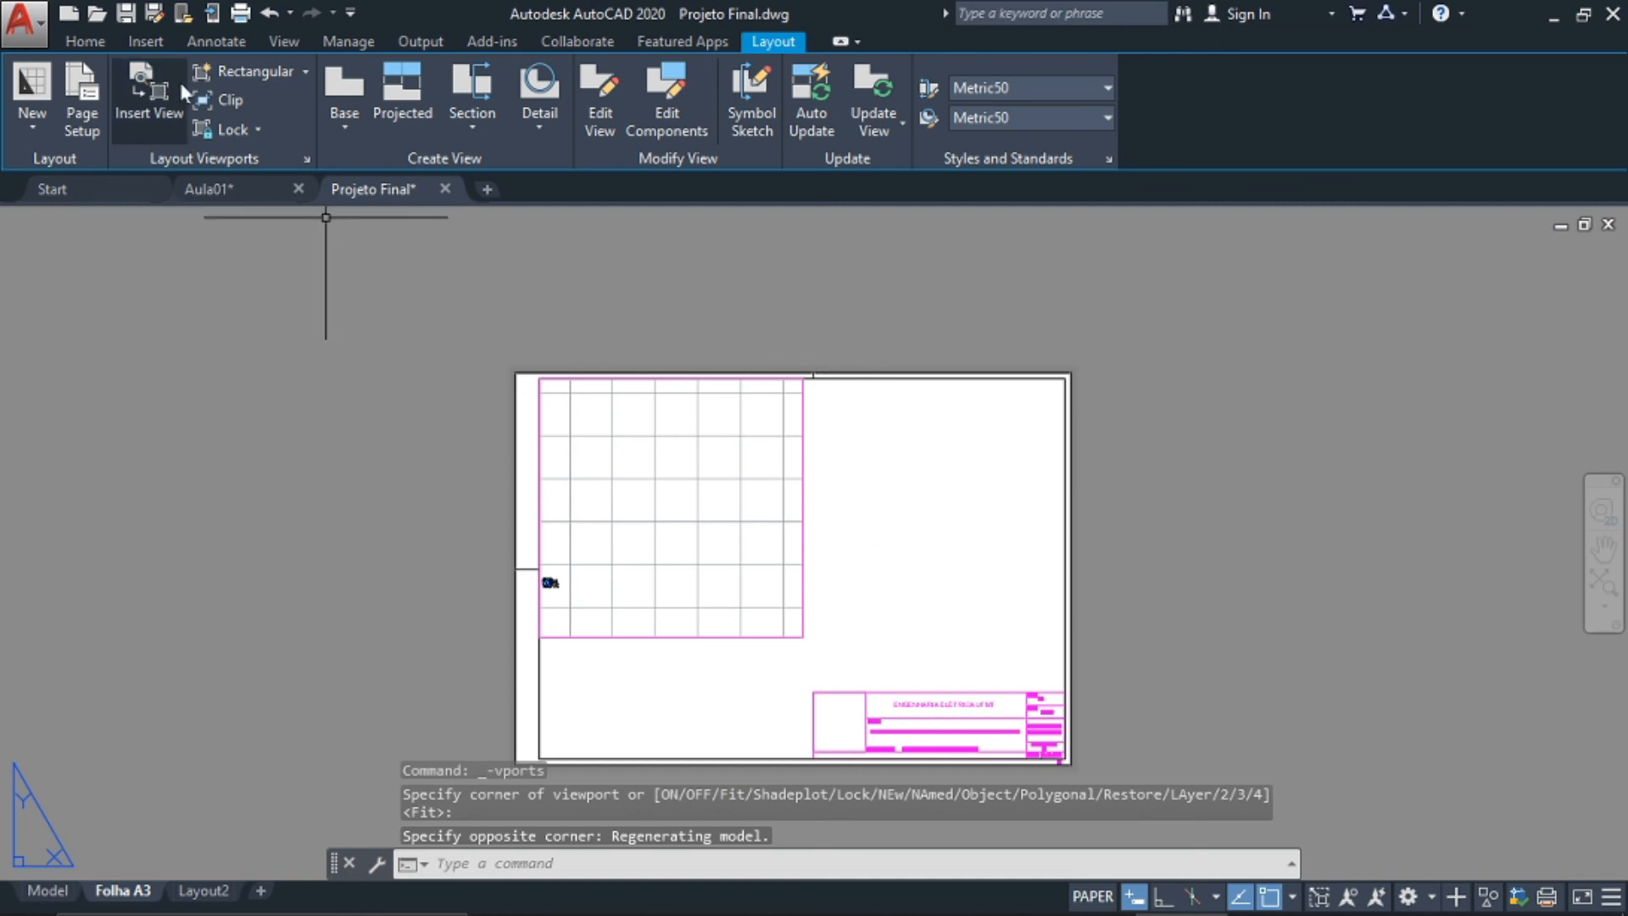
Create a second rectangular viewport from the first one's upper-right corner to the frame's right edge, just above the title block
{"action": "left_click", "coordinate": [259, 81]}
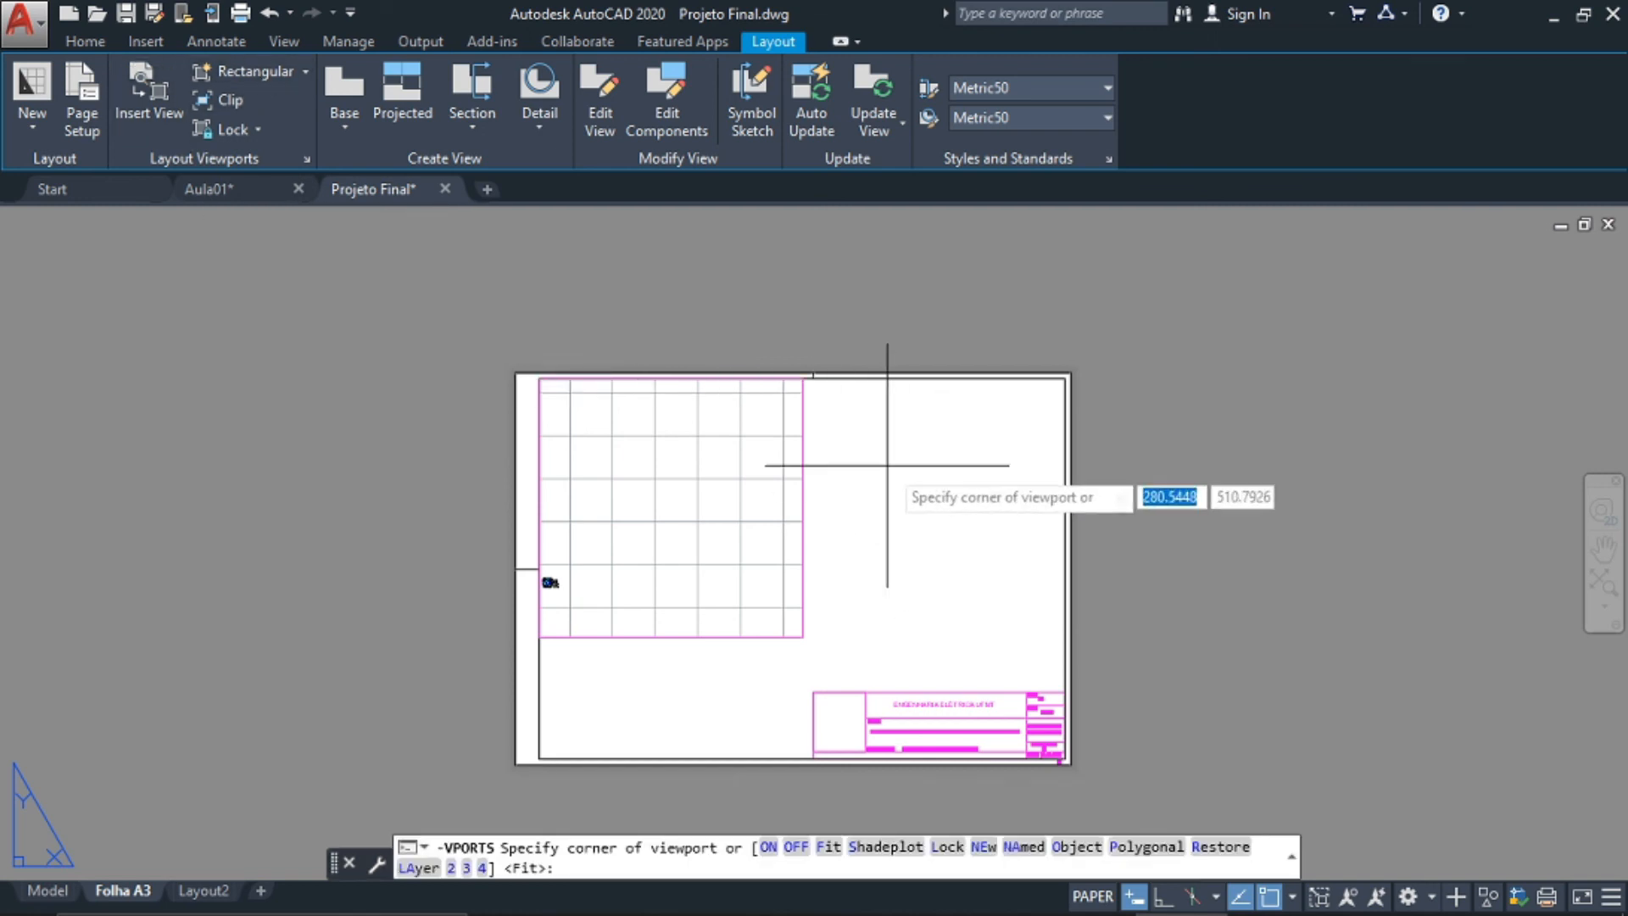
{"action": "left_click", "coordinate": [803, 378]}
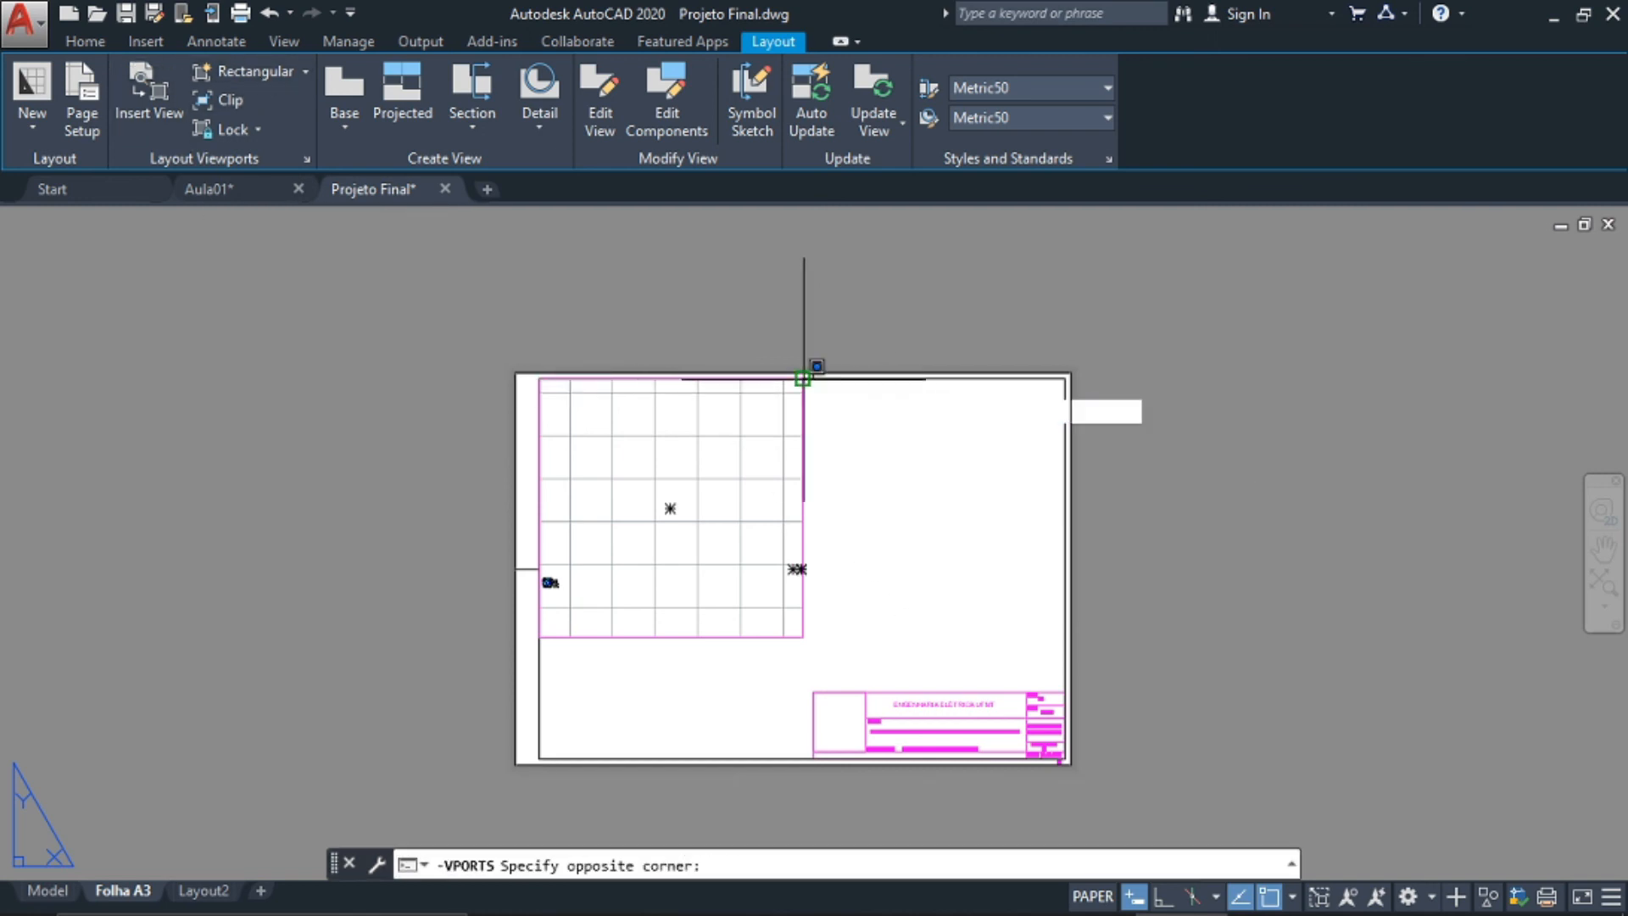
{"action": "left_click", "coordinate": [1065, 690]}
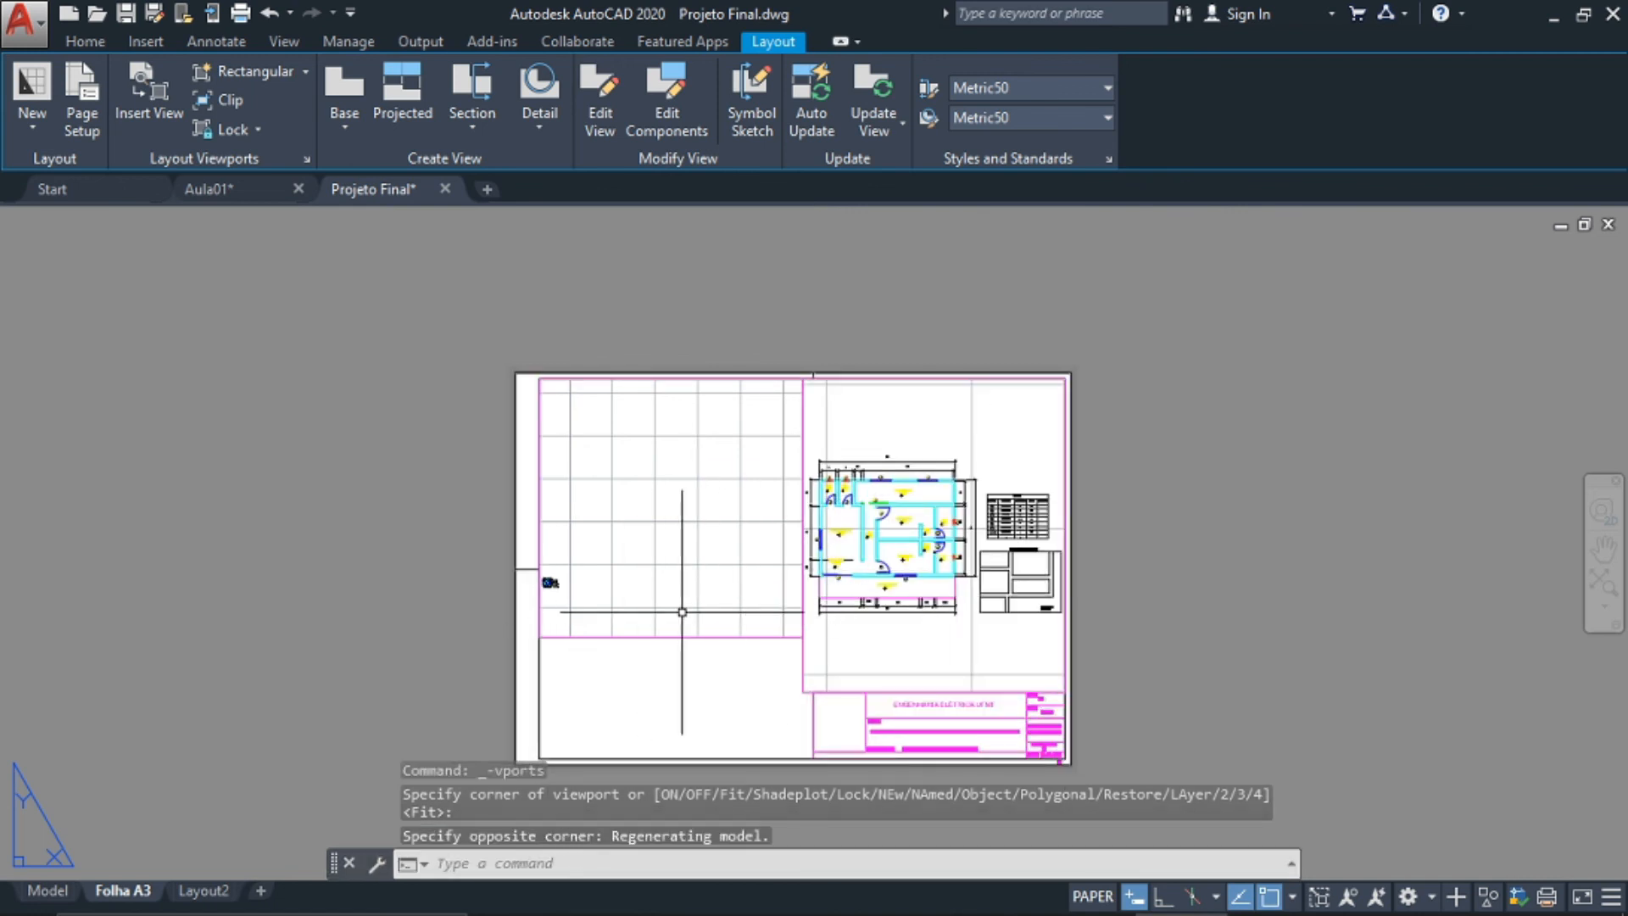
Delete both rectangular viewports from the sheet
{"action": "left_click", "coordinate": [804, 623]}
{"action": "key", "text": "Delete"}
{"action": "left_click", "coordinate": [804, 619]}
{"action": "key", "text": "Delete"}
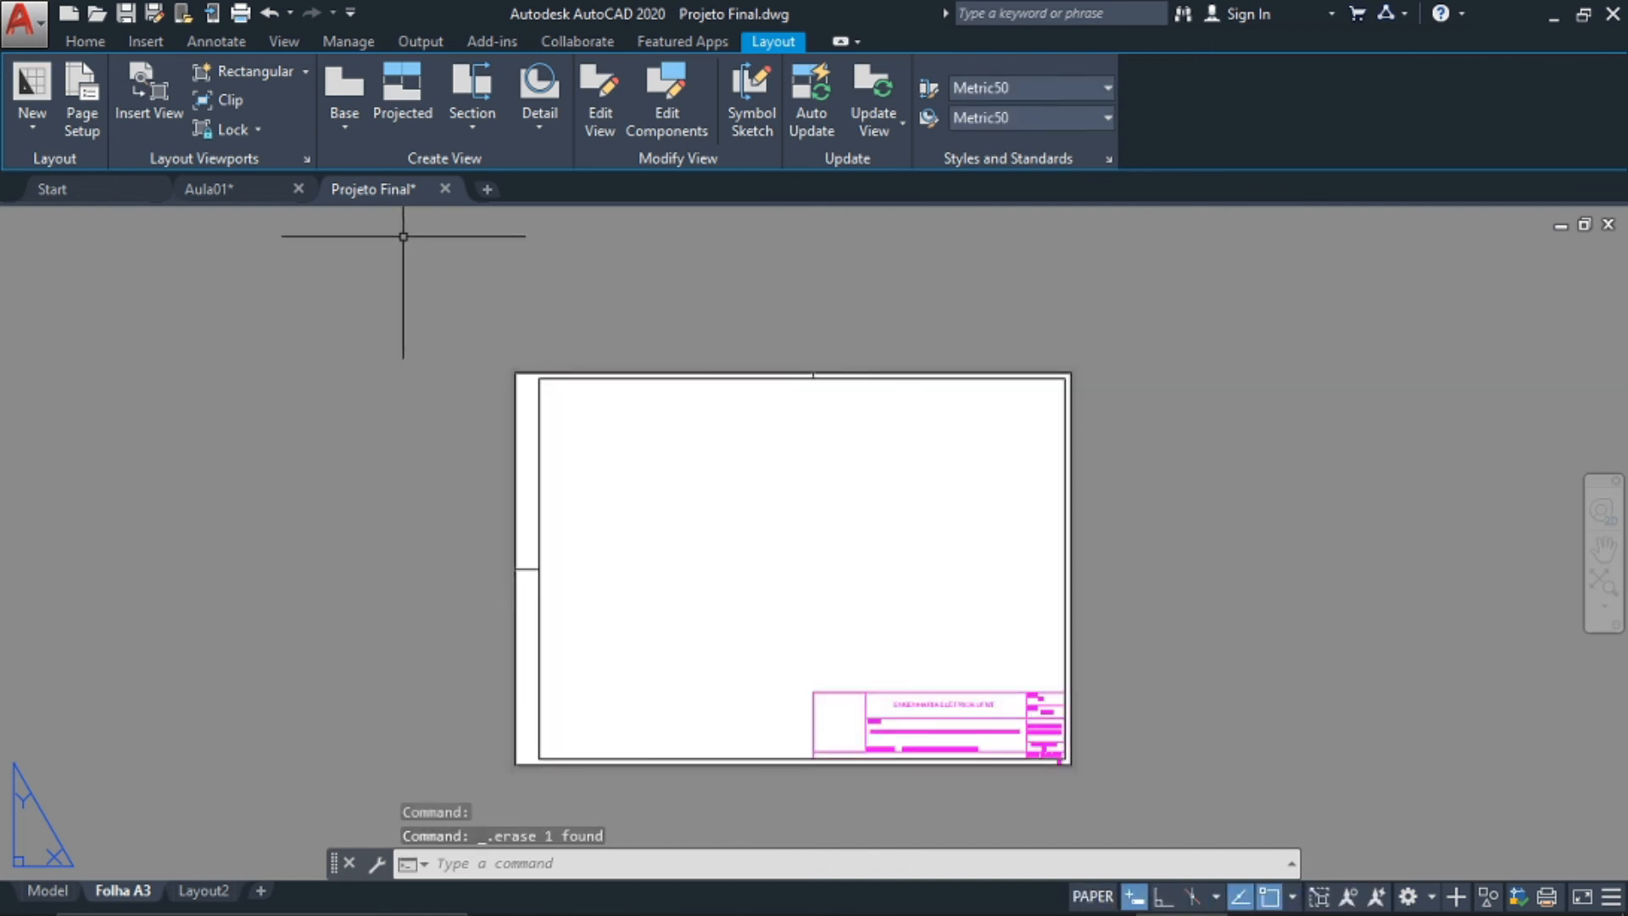
Start a polygonal viewport at the frame's upper-left inner corner, tracing the left and bottom edges up to the title block's upper-left corner
{"action": "left_click", "coordinate": [305, 77]}
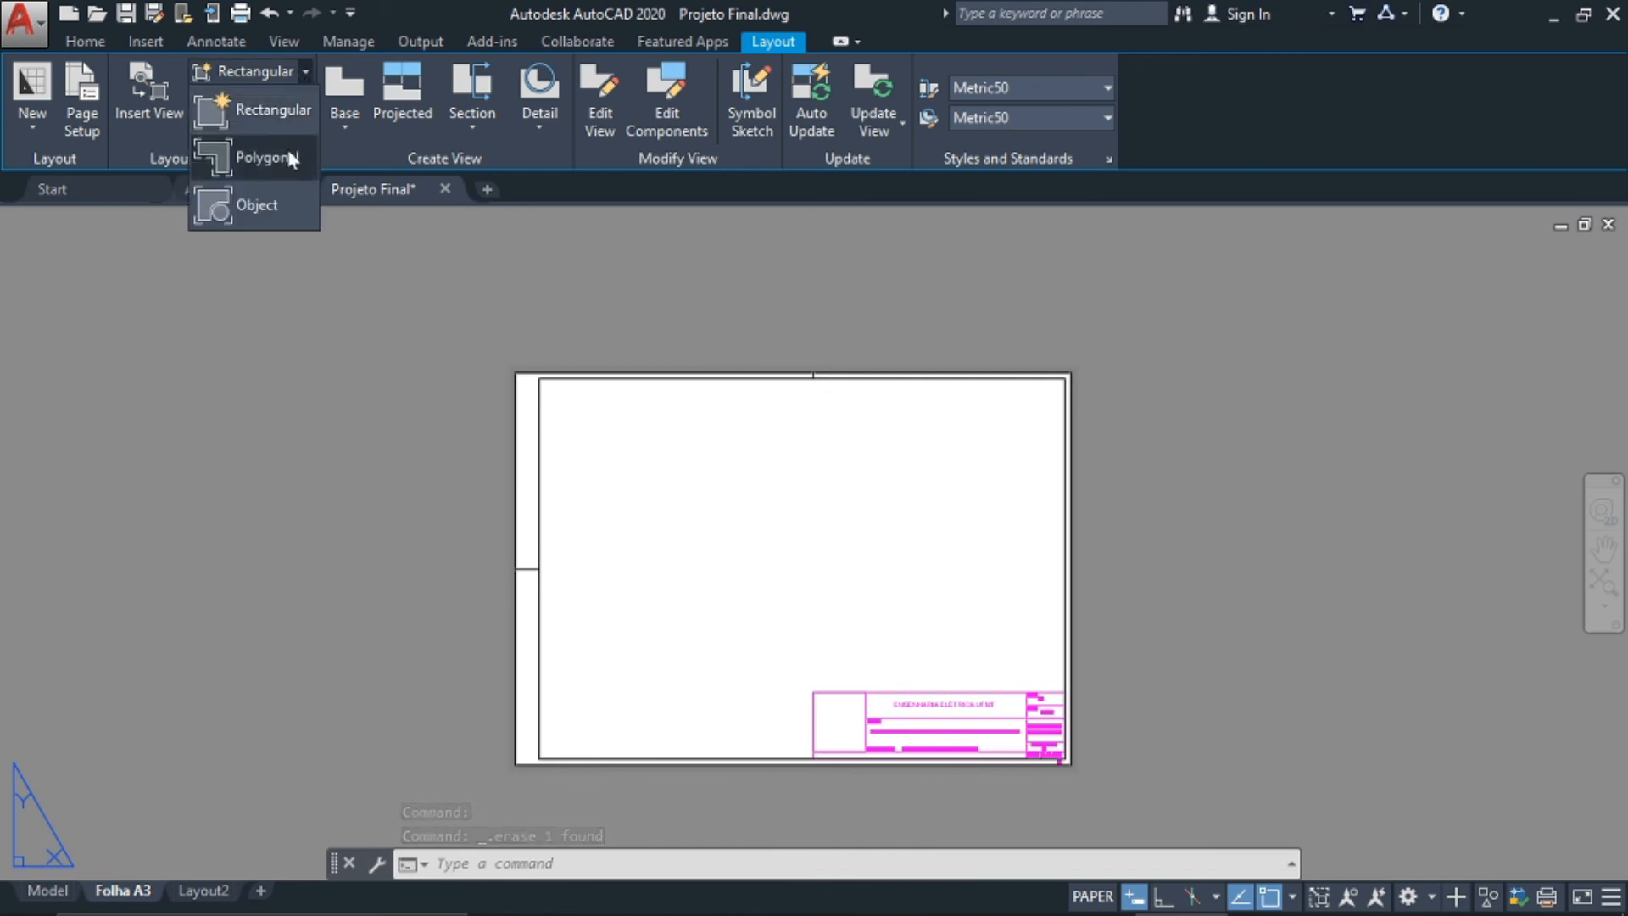
{"action": "left_click", "coordinate": [251, 176]}
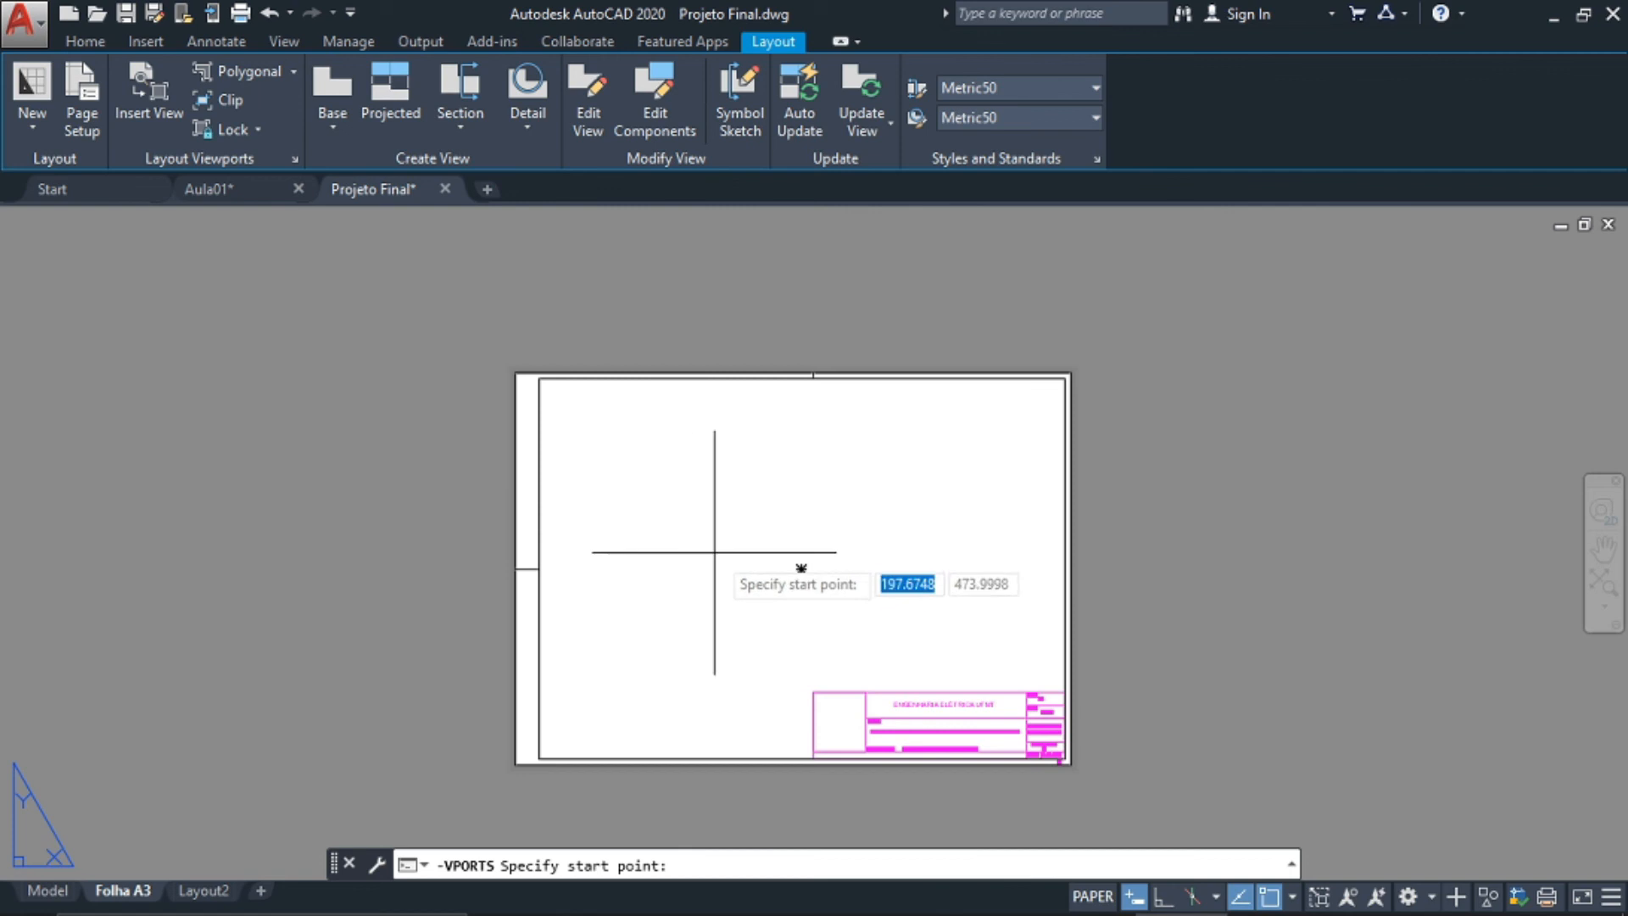
{"action": "left_click", "coordinate": [539, 378]}
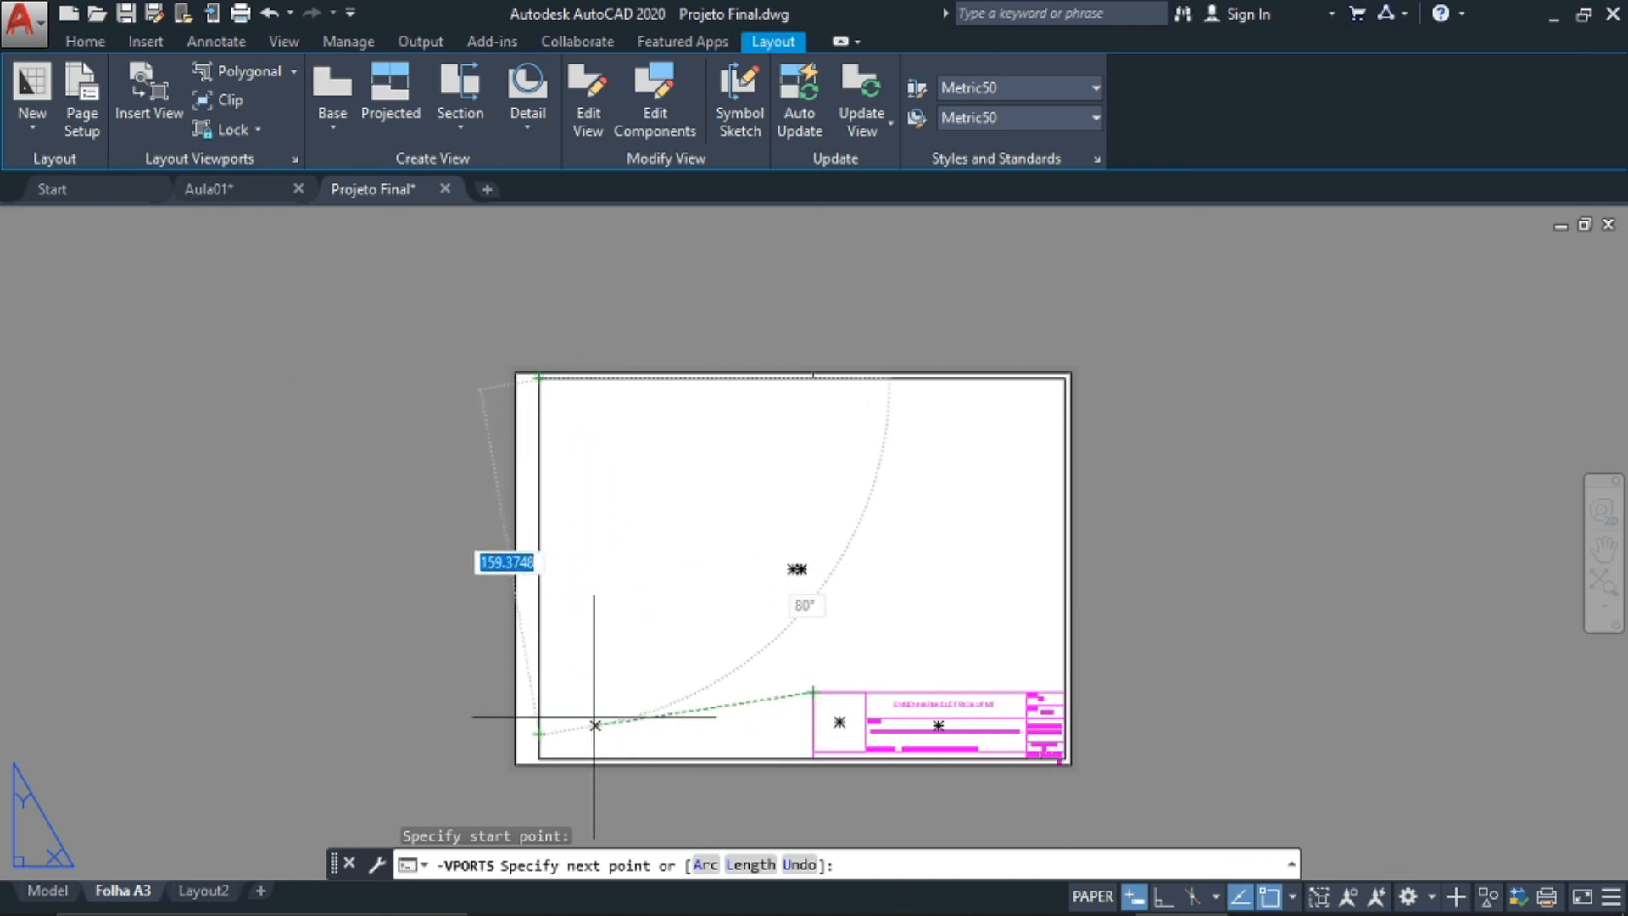
{"action": "left_click", "coordinate": [539, 758]}
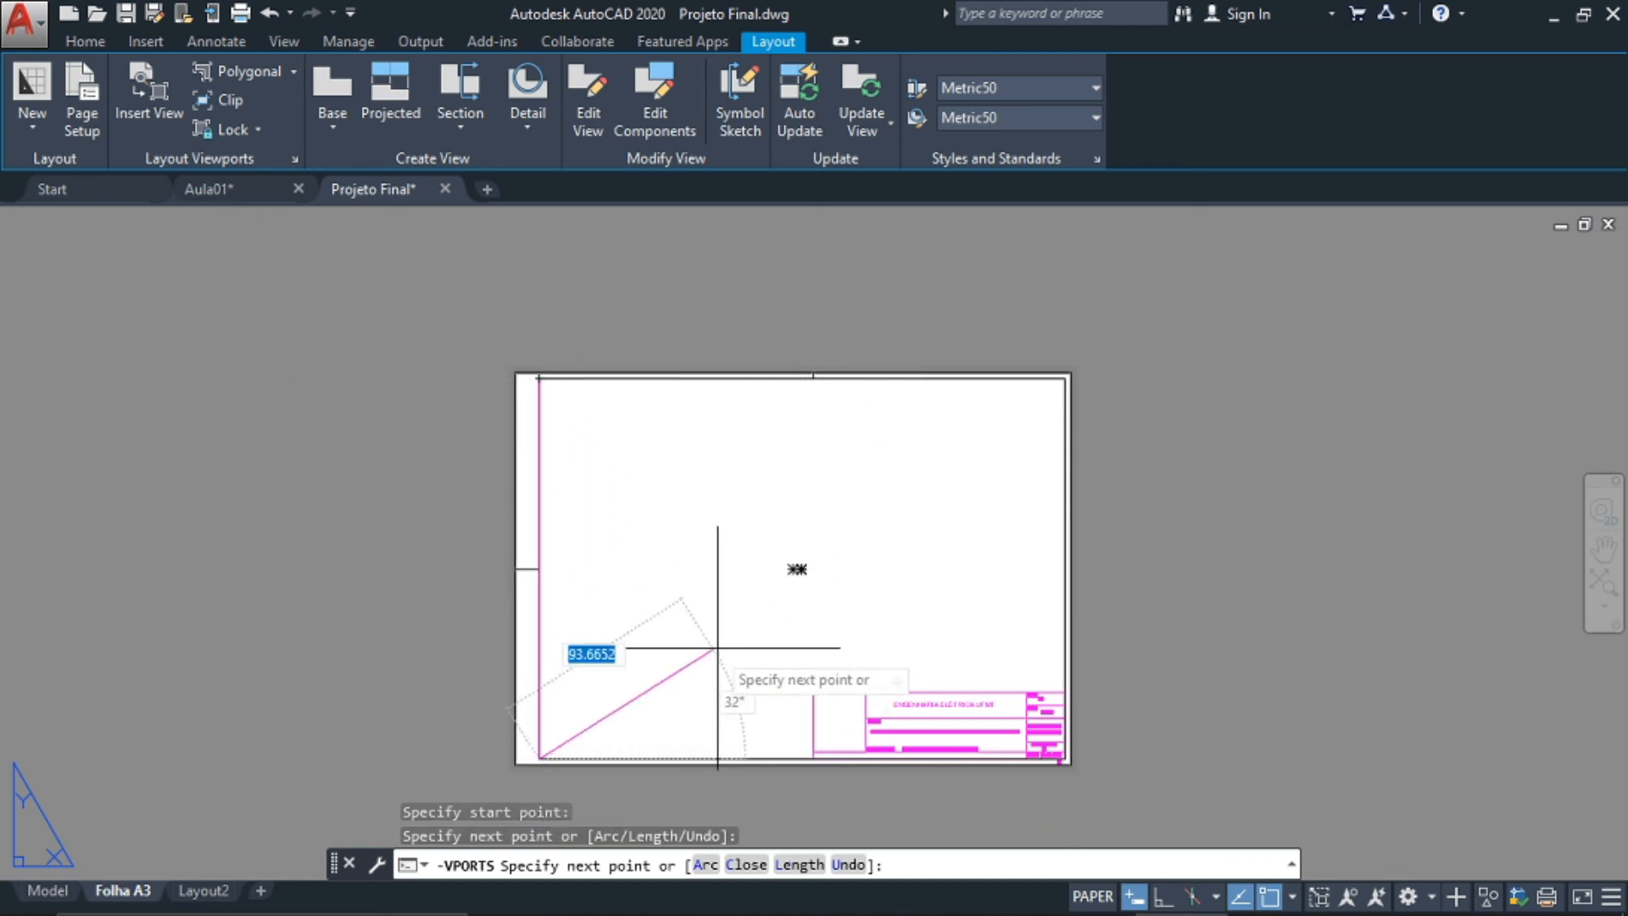
{"action": "left_click", "coordinate": [812, 758]}
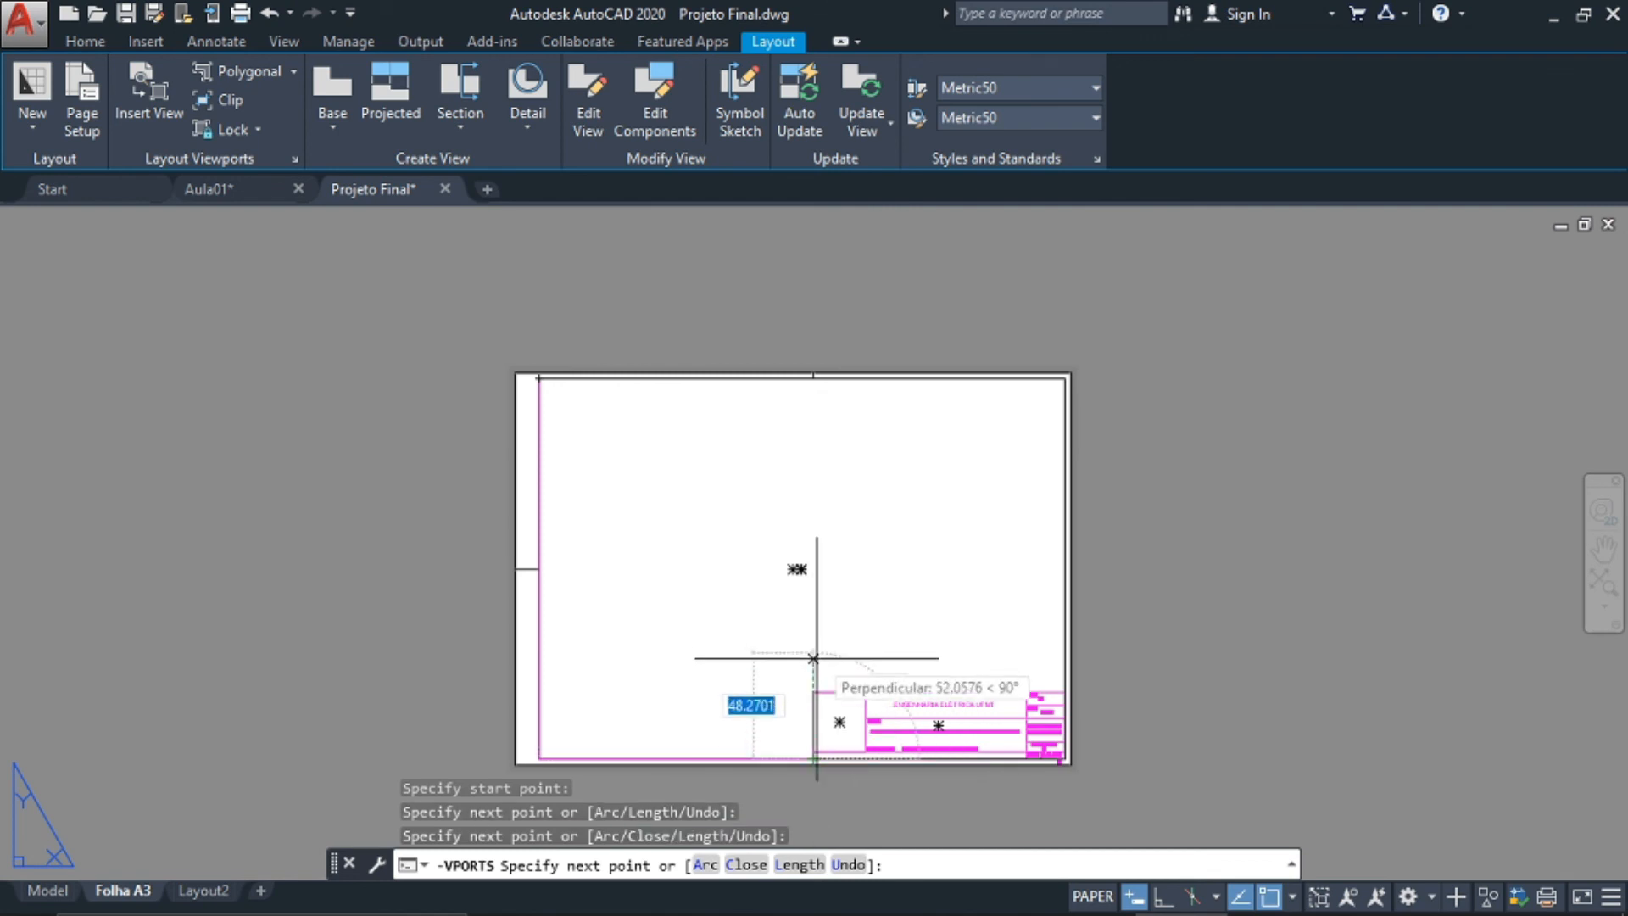
{"action": "left_click", "coordinate": [812, 691]}
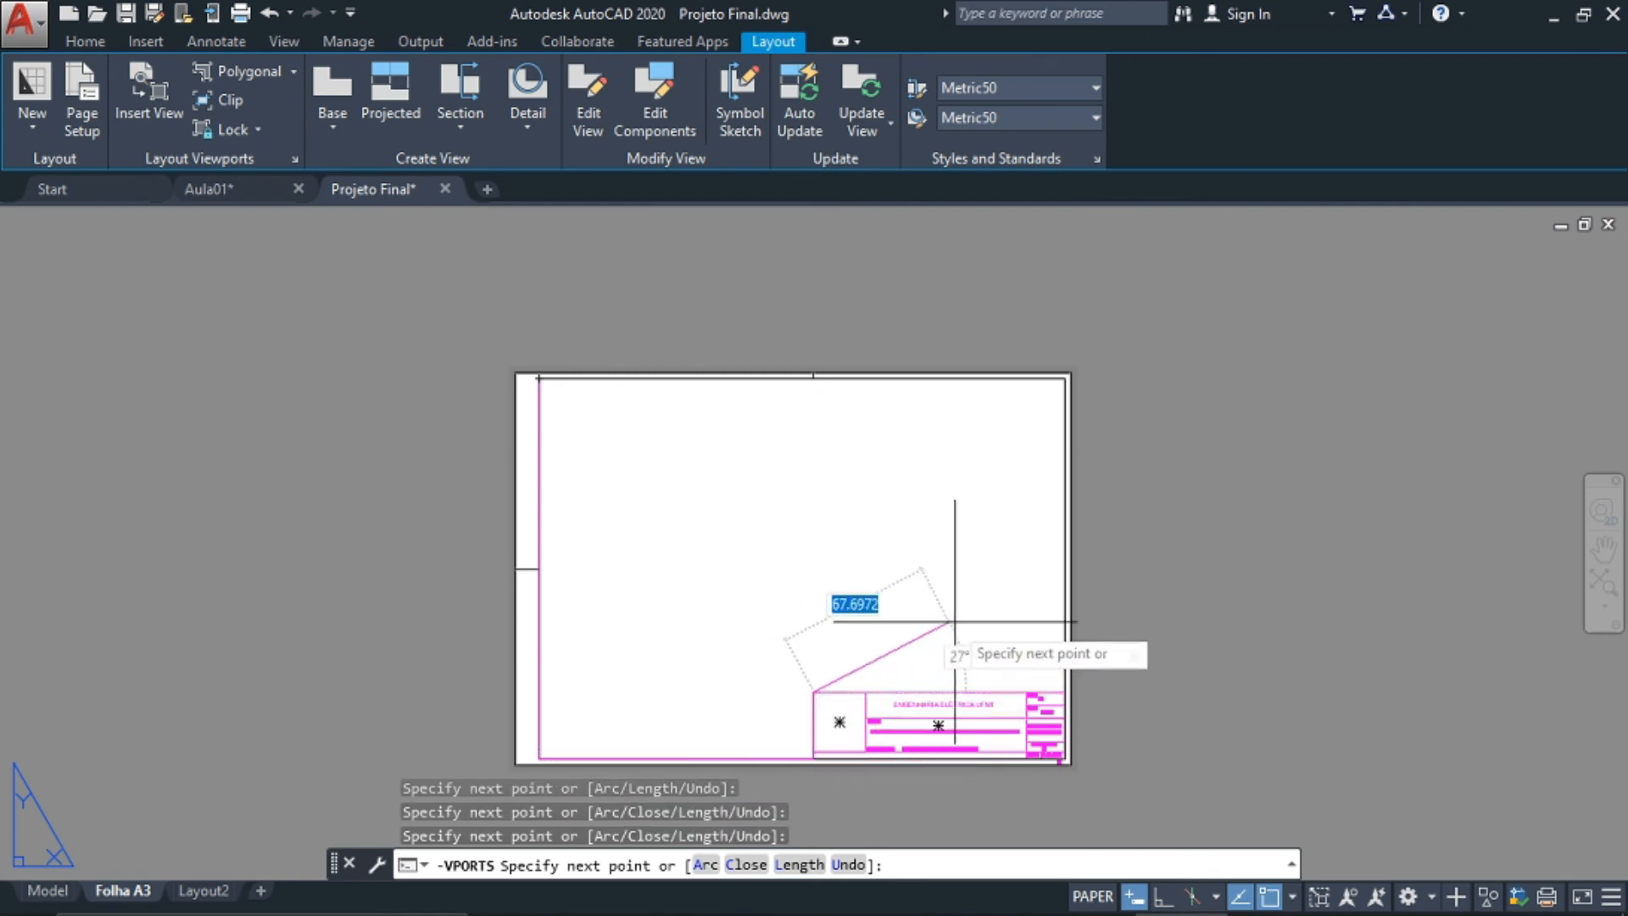
Continue the viewport outline along the title block's top, up the frame's right edge and back to the upper-left corner, and finish it
{"action": "scroll", "coordinate": [1058, 692], "scroll_direction": "up", "scroll_amount": 5}
{"action": "left_click", "coordinate": [1058, 694]}
{"action": "scroll", "coordinate": [954, 494], "scroll_direction": "down", "scroll_amount": 10}
{"action": "scroll", "coordinate": [977, 422], "scroll_direction": "up", "scroll_amount": 6}
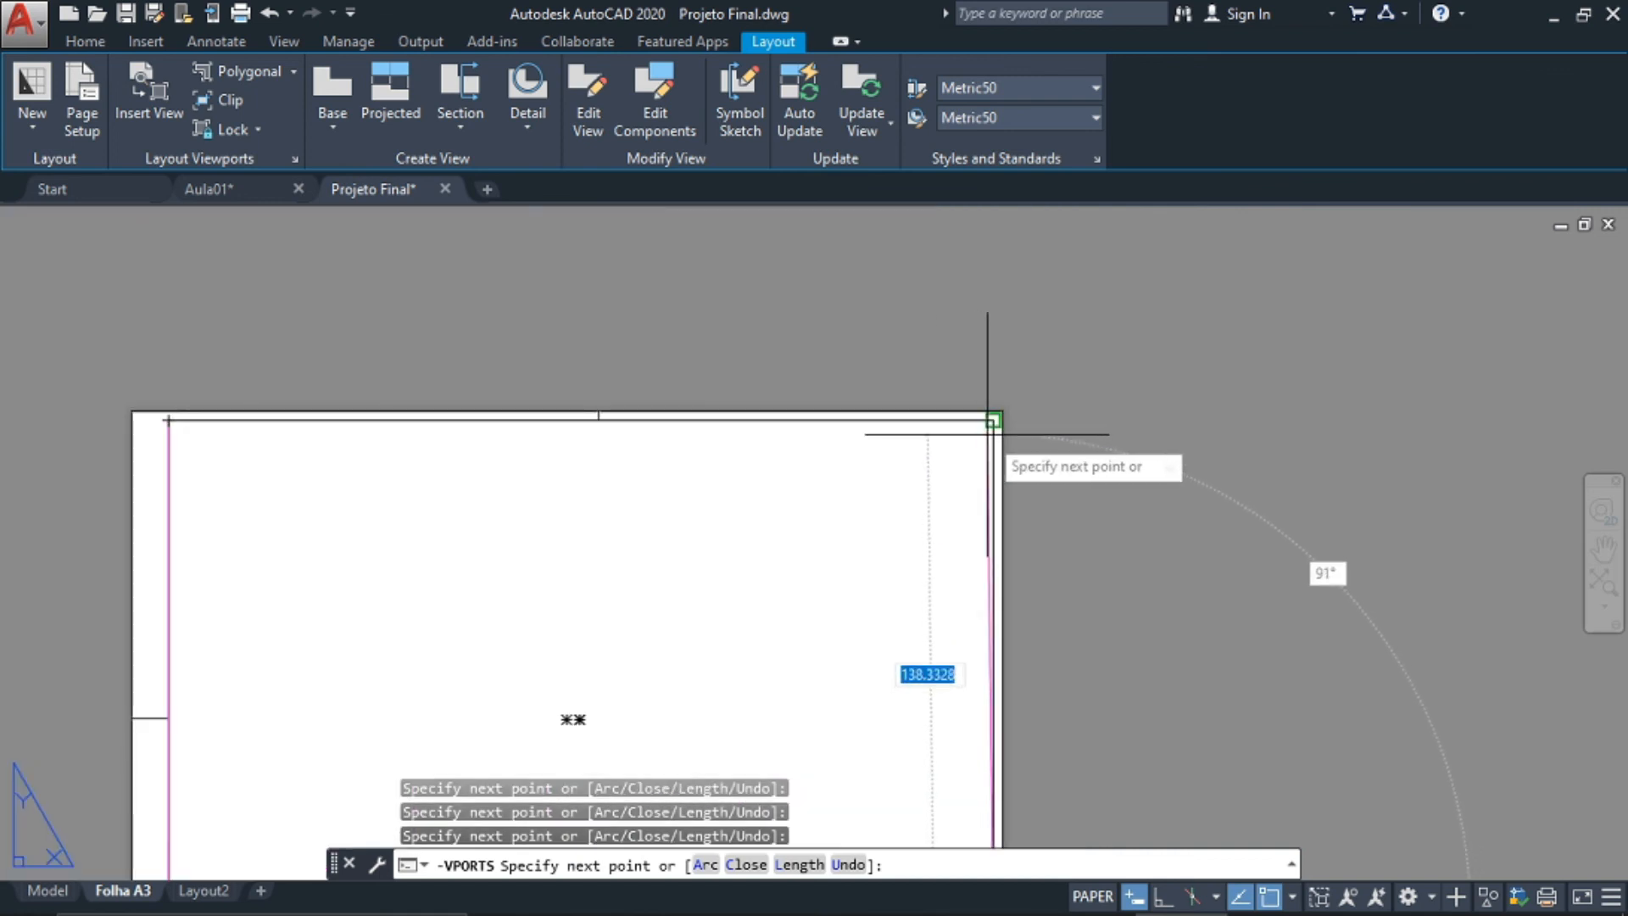
{"action": "left_click", "coordinate": [992, 420]}
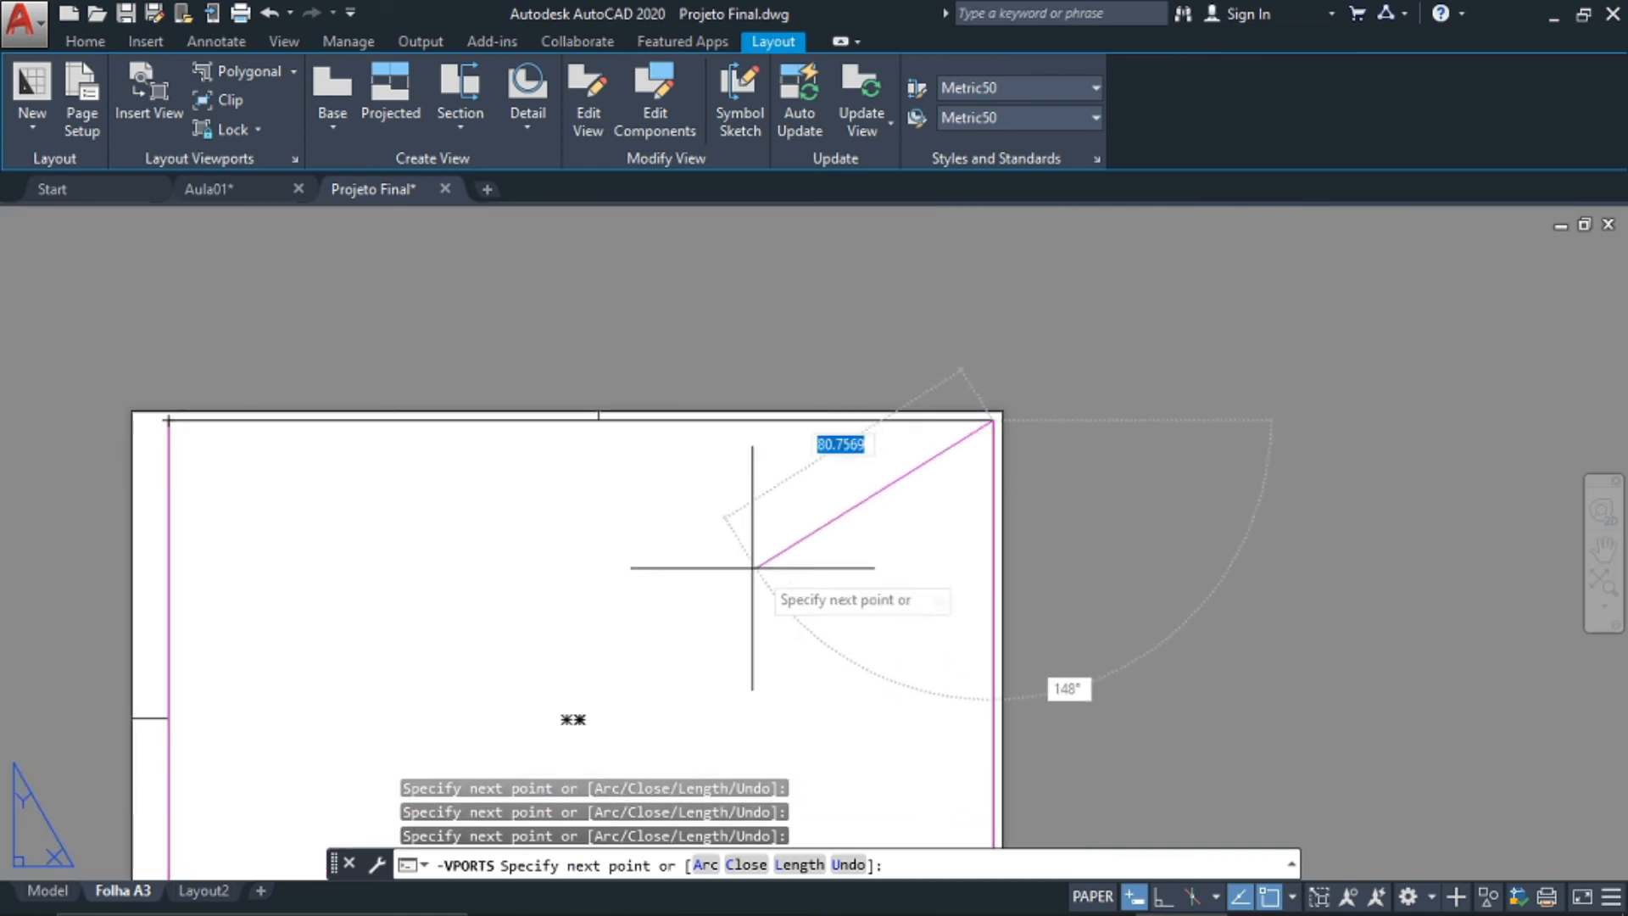
{"action": "left_click", "coordinate": [170, 424]}
{"action": "scroll", "coordinate": [322, 558], "scroll_direction": "down", "scroll_amount": 4}
{"action": "middle_click_drag", "start_coordinate": [337, 559], "coordinate": [408, 474]}
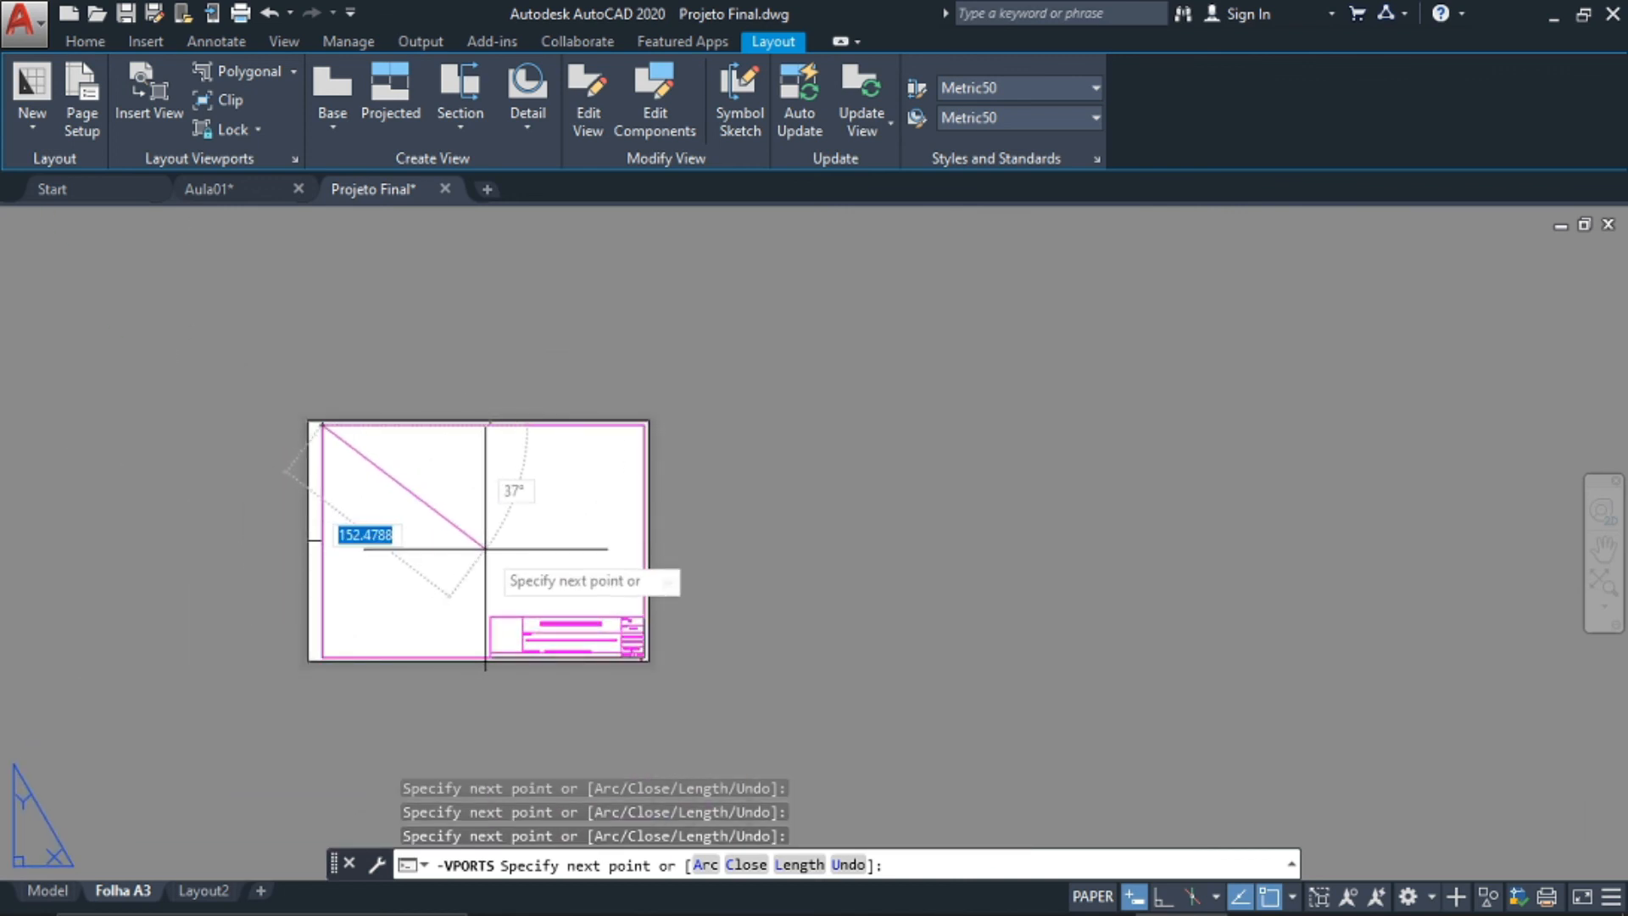
{"action": "key", "text": "Return"}
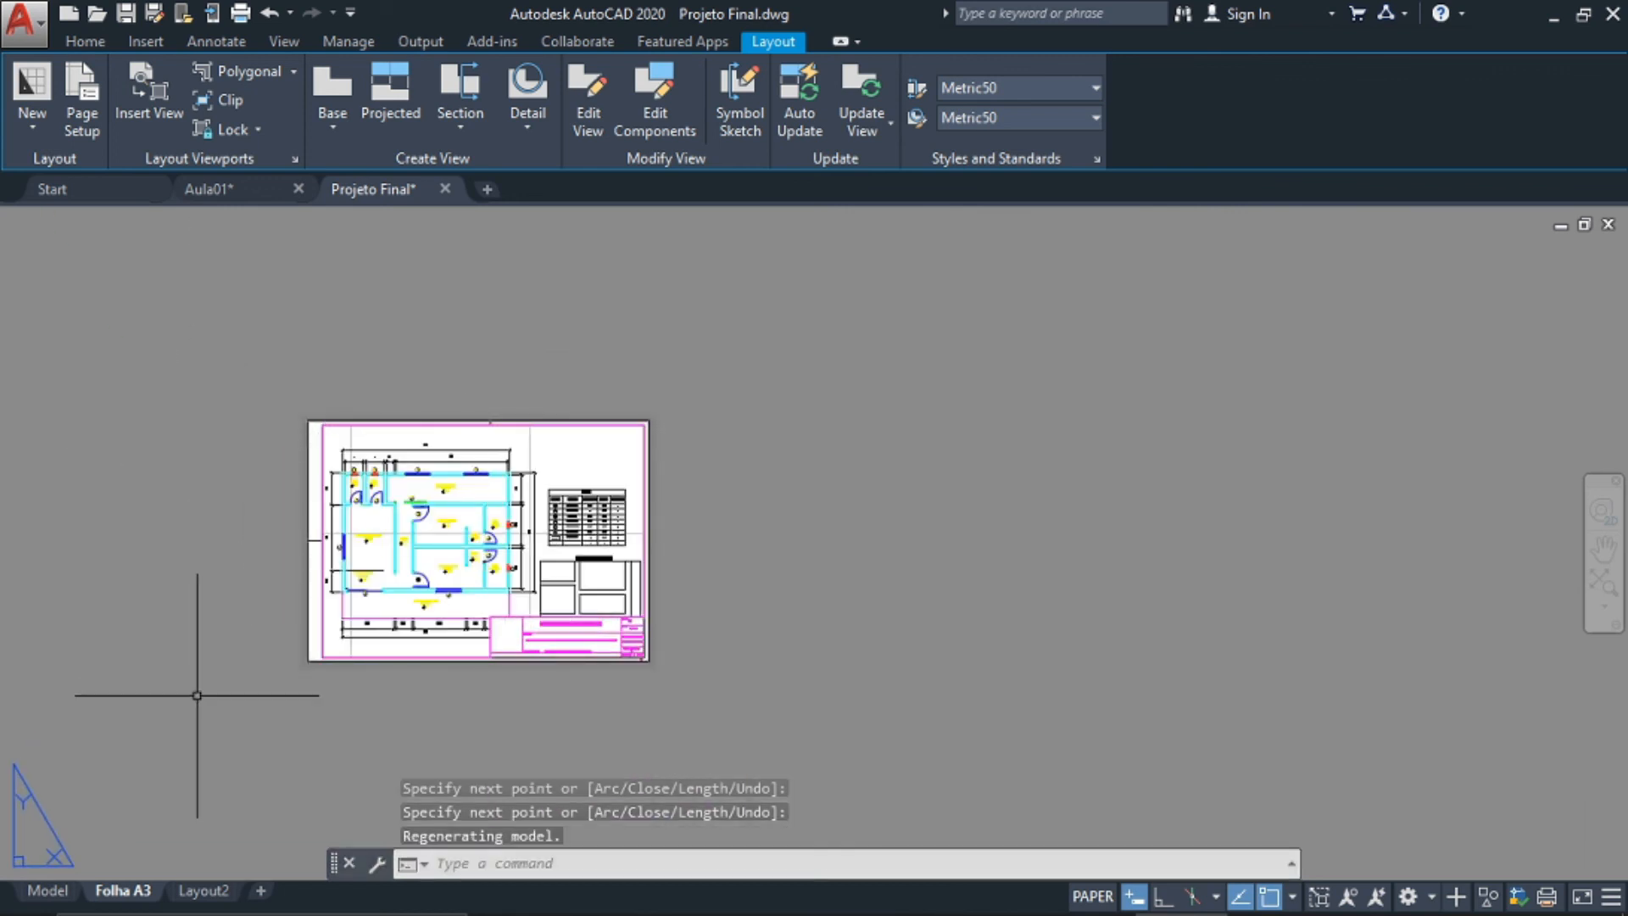
Activate model space inside the polygonal viewport and shift the floor plan upward within it
{"action": "middle_click_drag", "start_coordinate": [782, 622], "coordinate": [828, 548]}
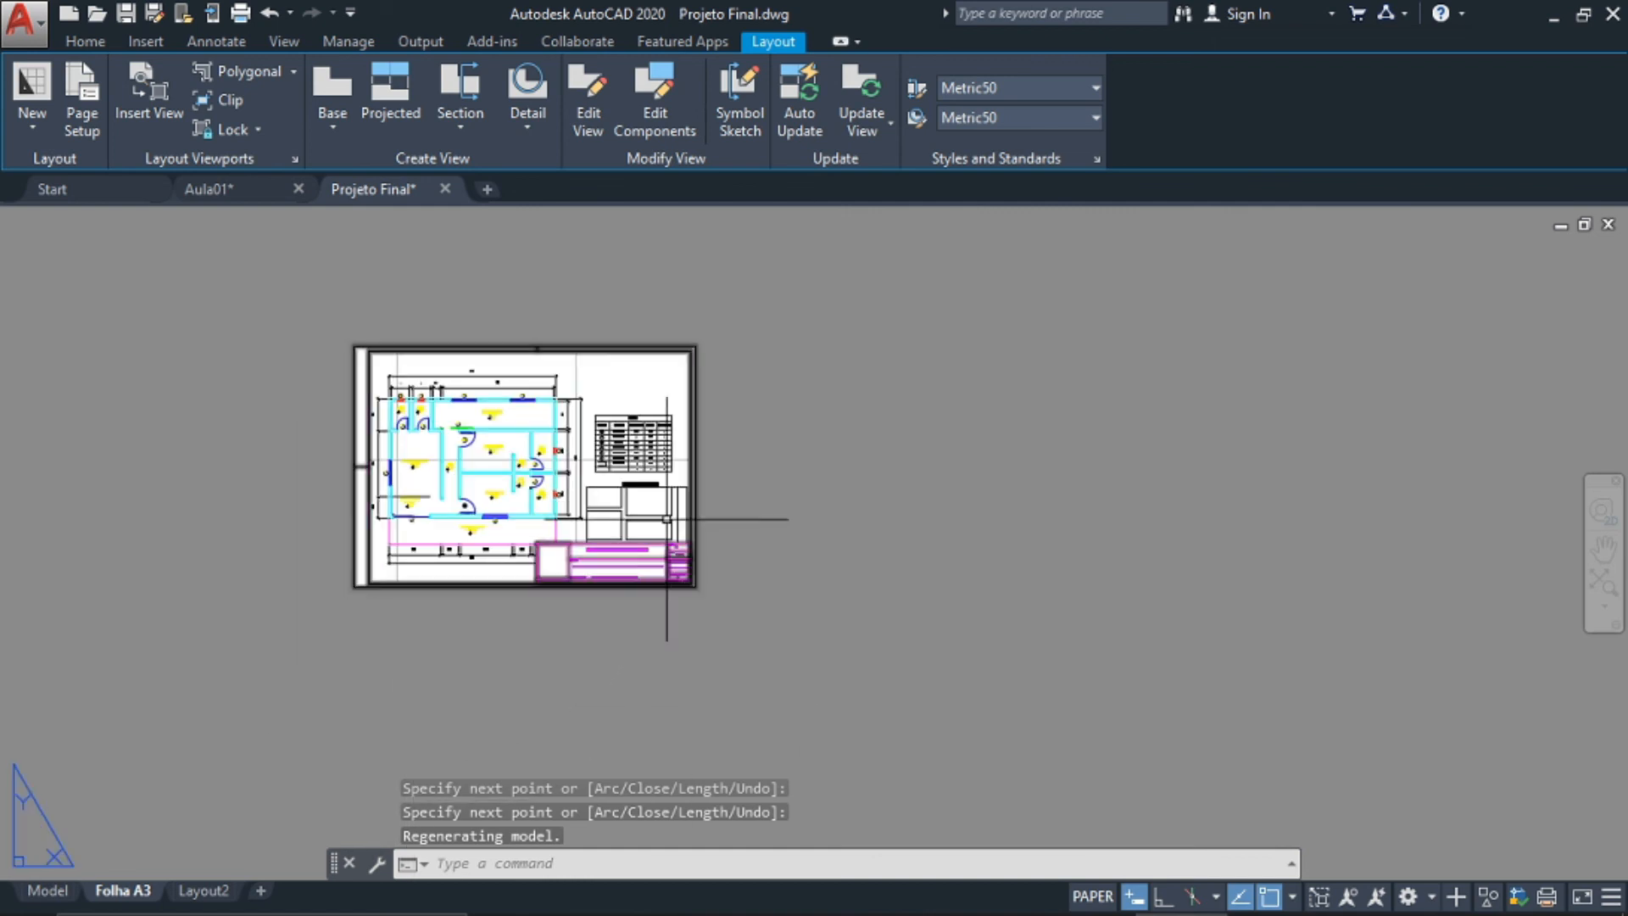
{"action": "scroll", "coordinate": [578, 450], "scroll_direction": "up", "scroll_amount": 2}
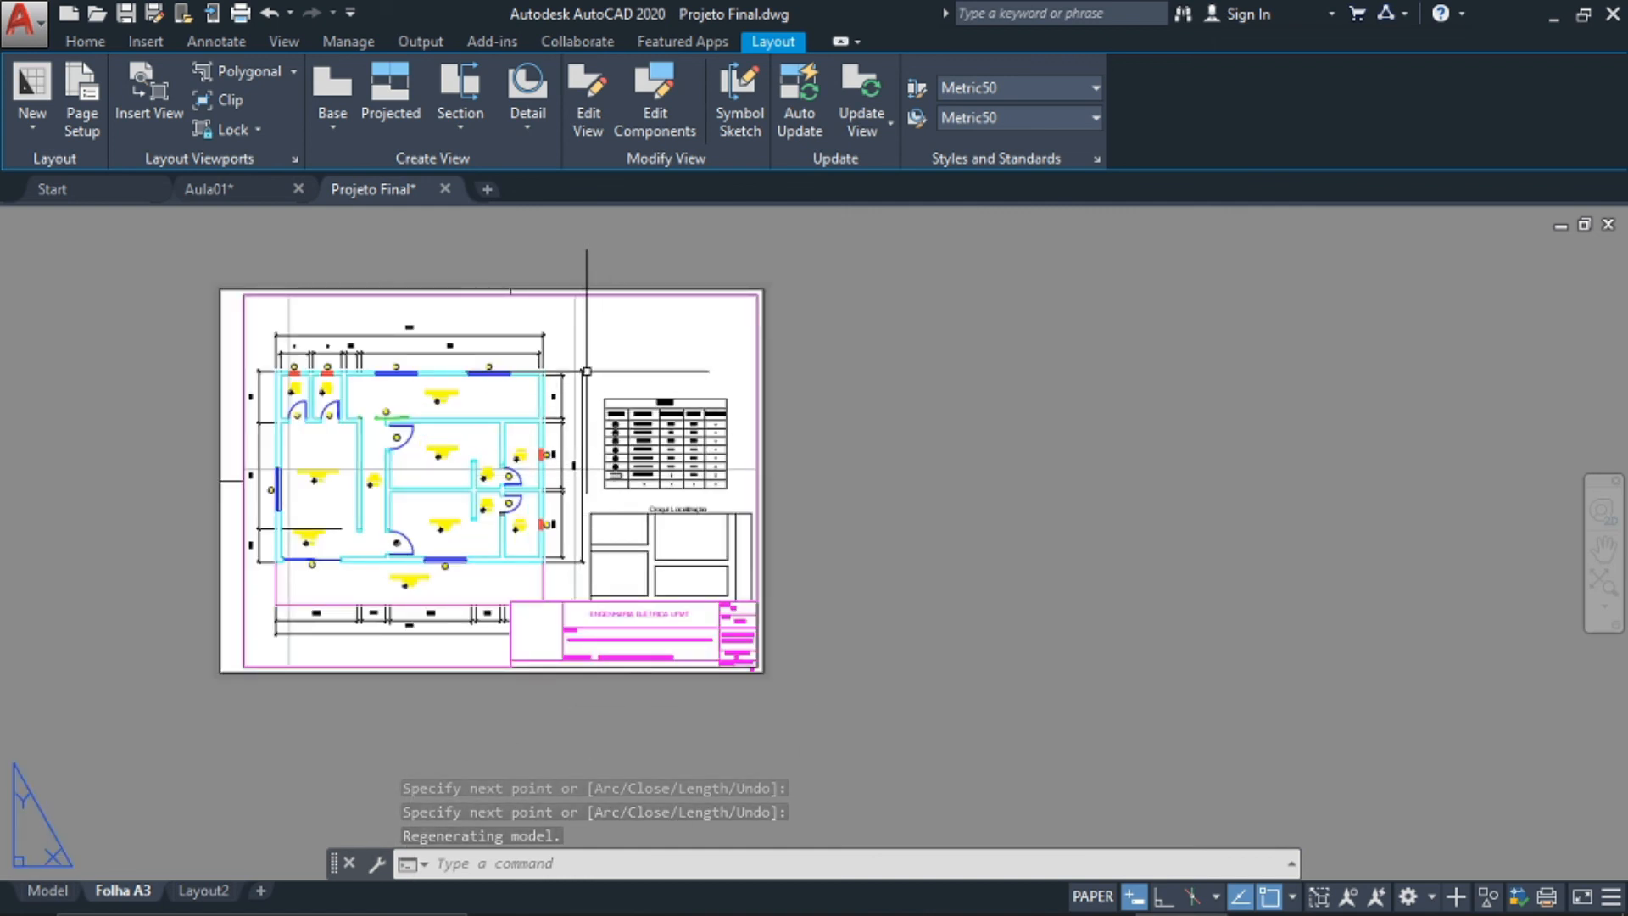
{"action": "double_click", "coordinate": [604, 419]}
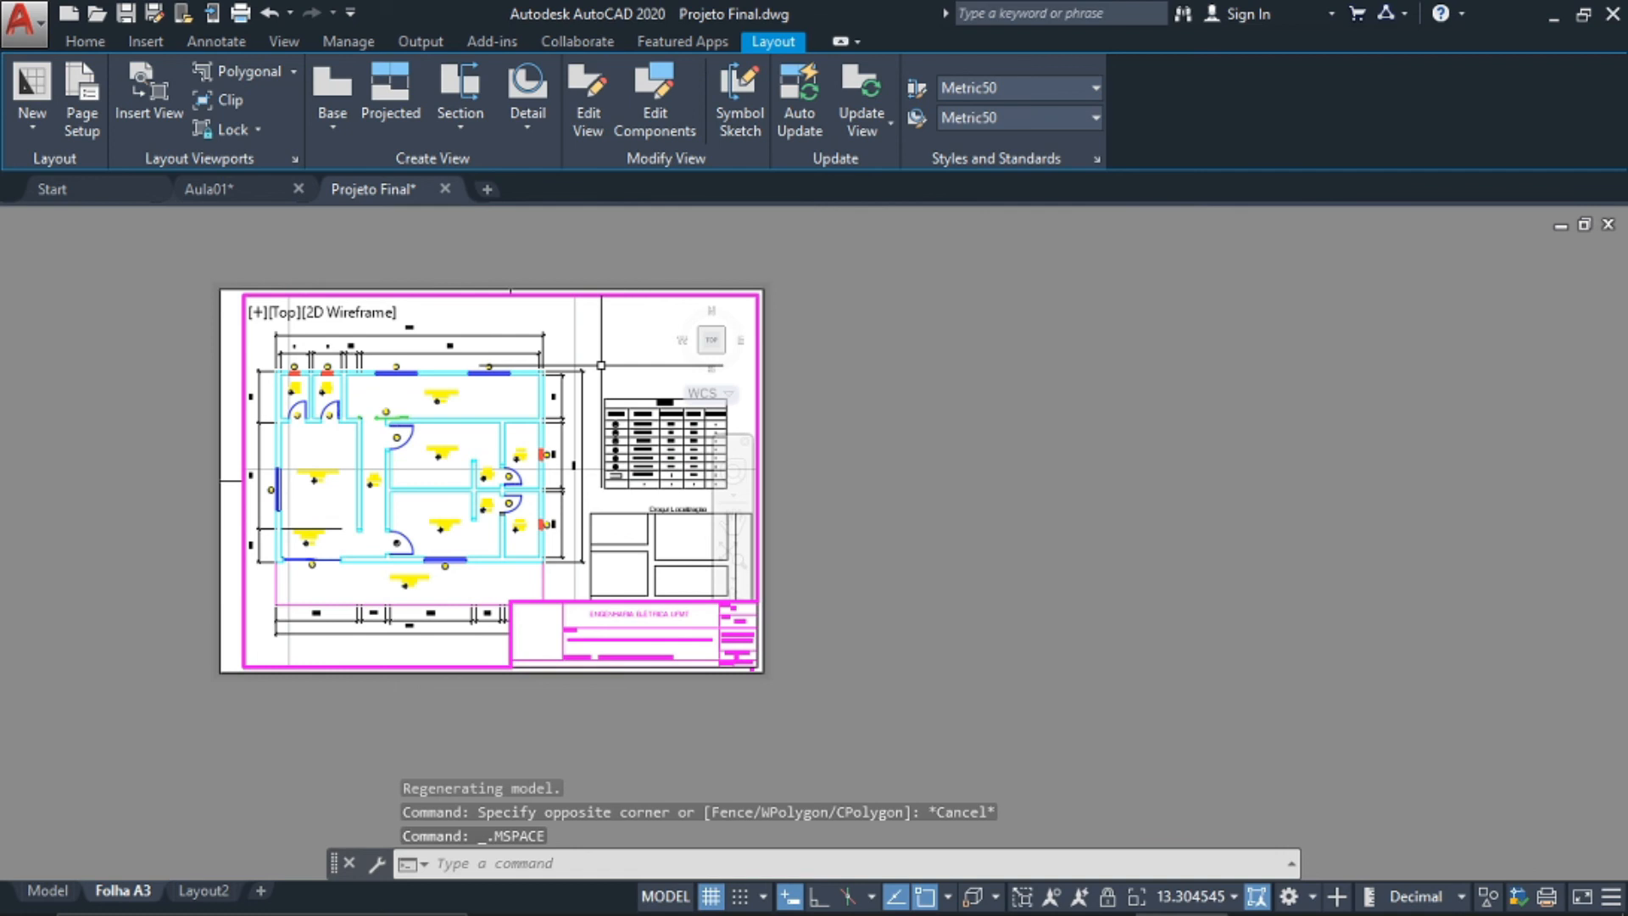
{"action": "mouse_move", "coordinate": [601, 365]}
{"action": "middle_mouse_down"}
{"action": "mouse_move", "coordinate": [599, 332]}
{"action": "mouse_move", "coordinate": [595, 381]}
{"action": "middle_mouse_up"}
{"action": "scroll", "coordinate": [592, 354], "scroll_direction": "down", "scroll_amount": 1}
{"action": "scroll", "coordinate": [592, 360], "scroll_direction": "up", "scroll_amount": 1}
{"action": "scroll", "coordinate": [591, 372], "scroll_direction": "down", "scroll_amount": 2}
{"action": "scroll", "coordinate": [591, 372], "scroll_direction": "up", "scroll_amount": 2}
Fine-tune the position of the floor plan, legend and location sketch inside the viewport, then return to paper space
{"action": "left_click", "coordinate": [667, 335]}
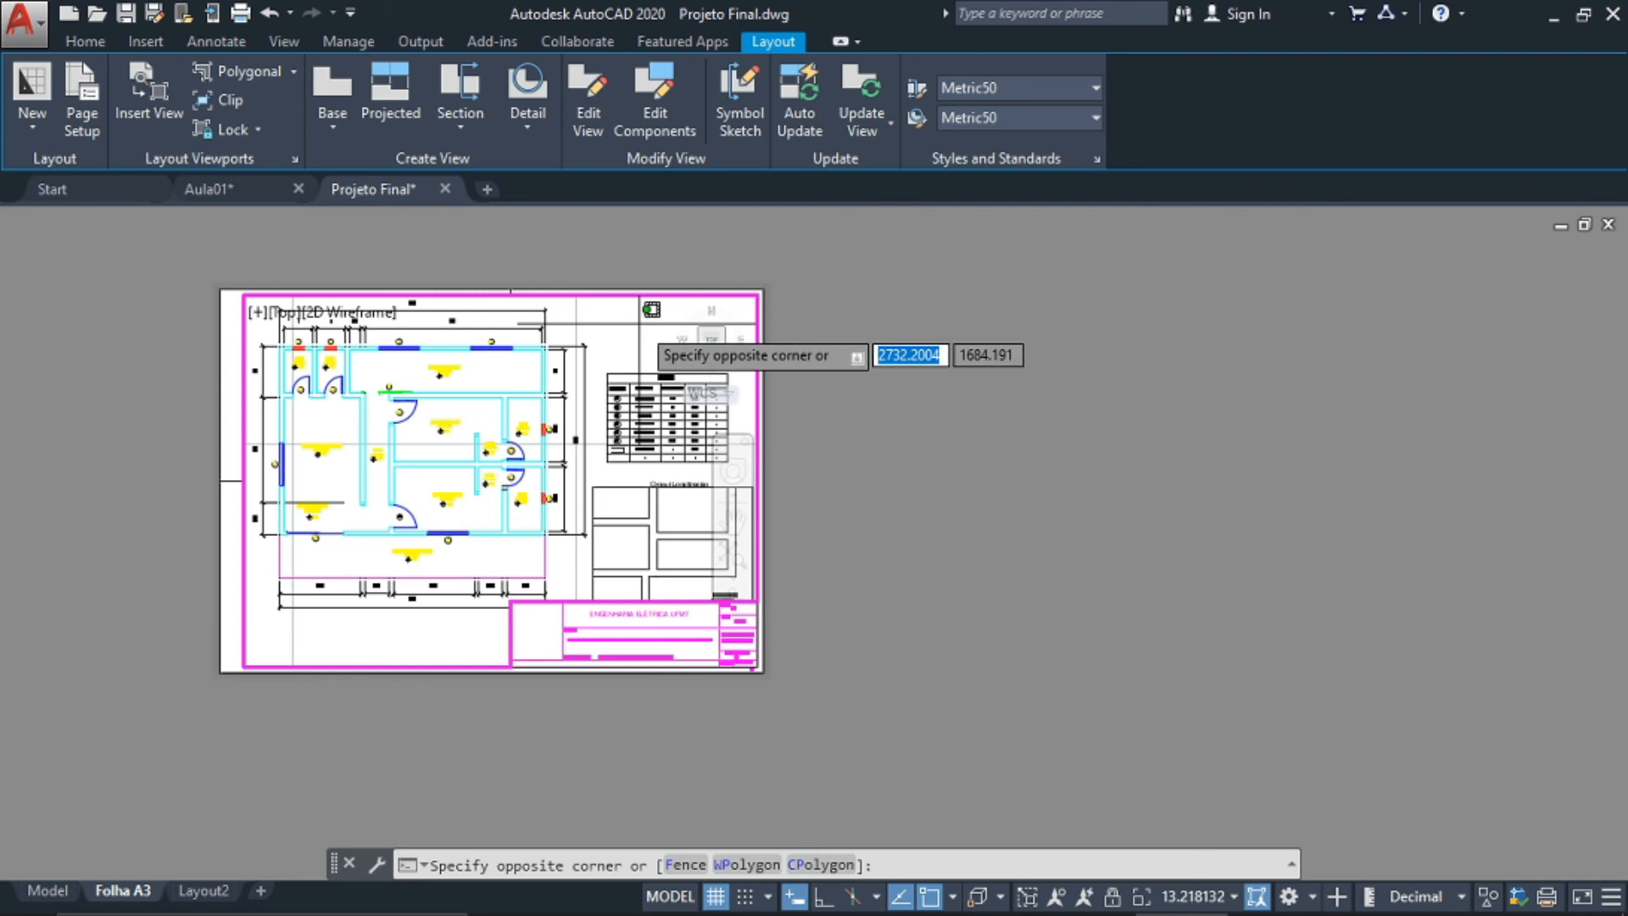
{"action": "left_click", "coordinate": [614, 322]}
{"action": "double_click", "coordinate": [654, 313]}
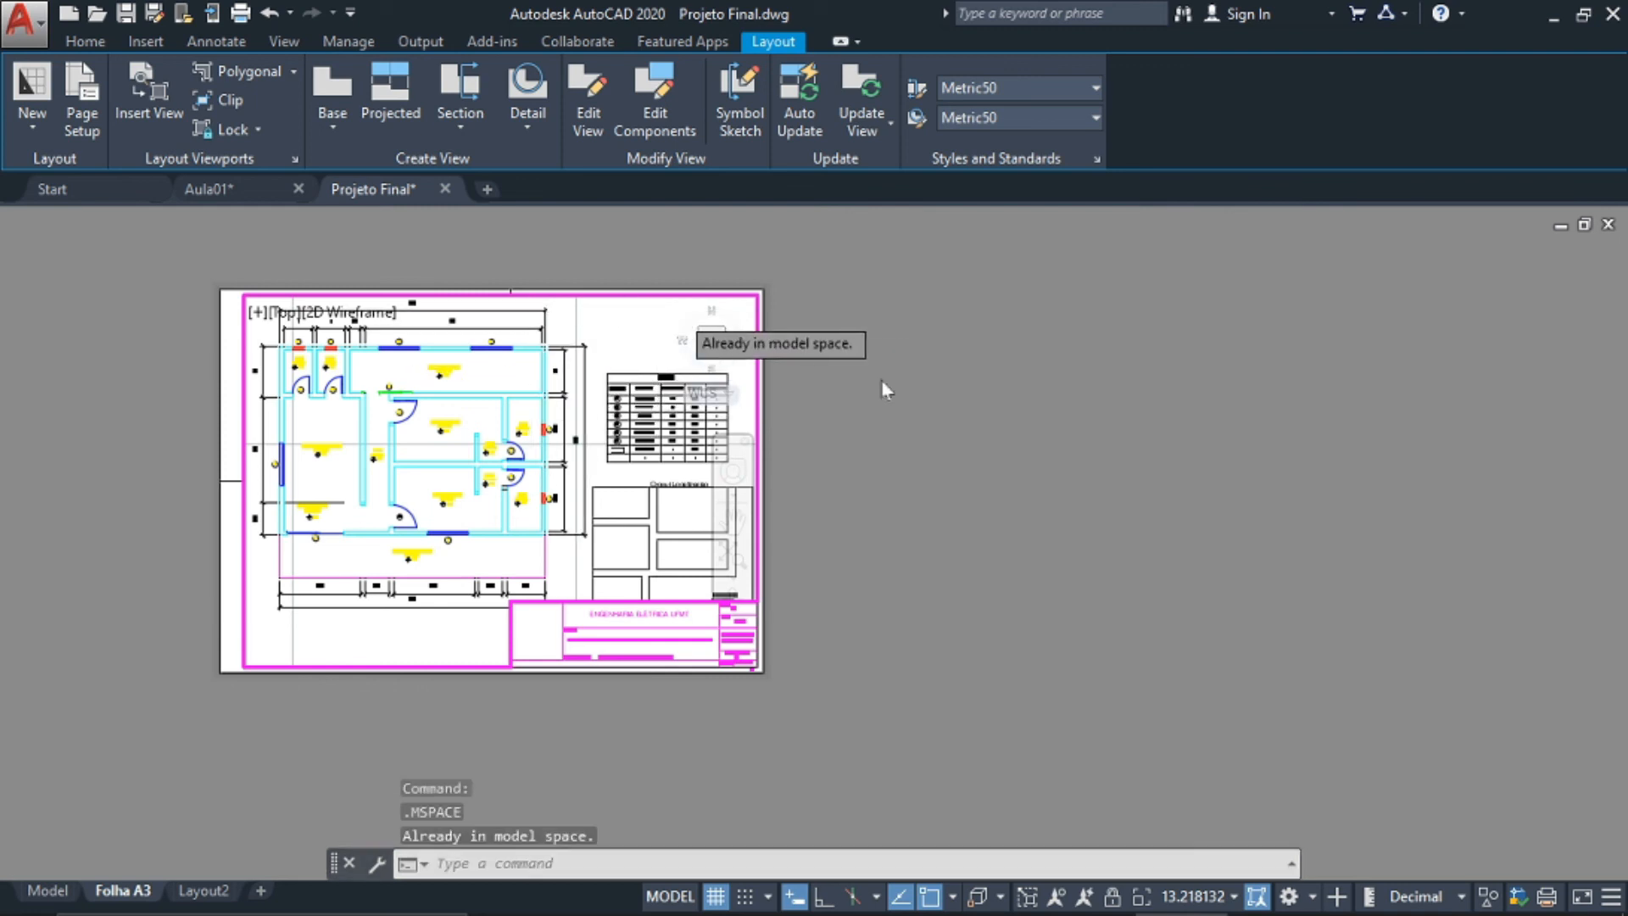
{"action": "key", "text": "Escape"}
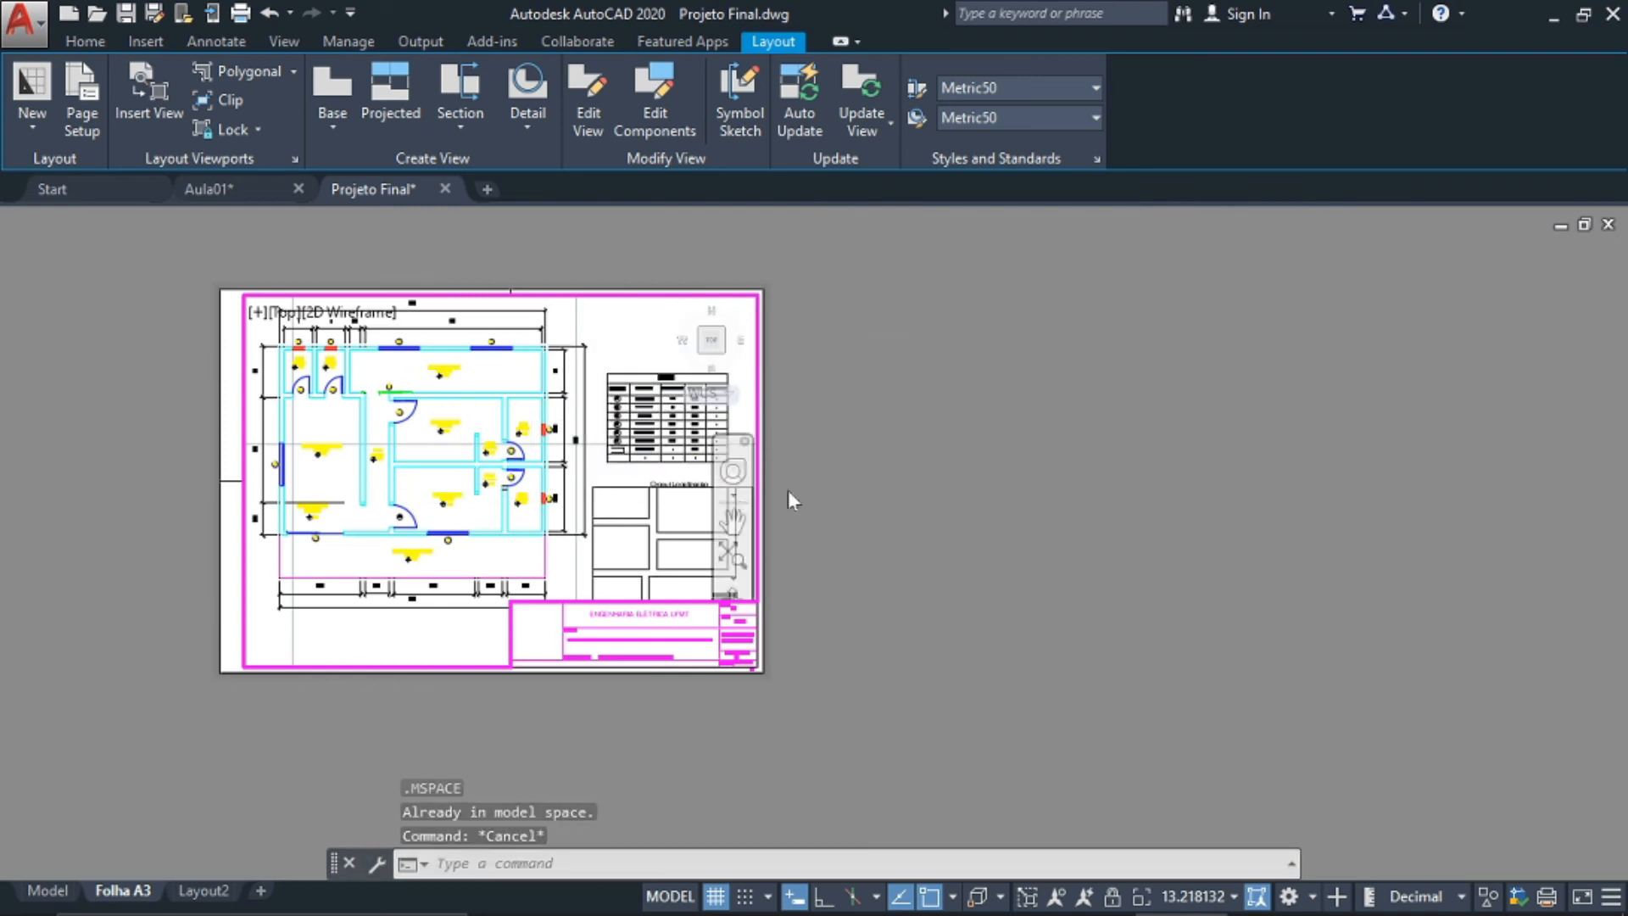
{"action": "scroll", "coordinate": [376, 489], "scroll_direction": "up", "scroll_amount": 1}
{"action": "scroll", "coordinate": [411, 495], "scroll_direction": "down", "scroll_amount": 1}
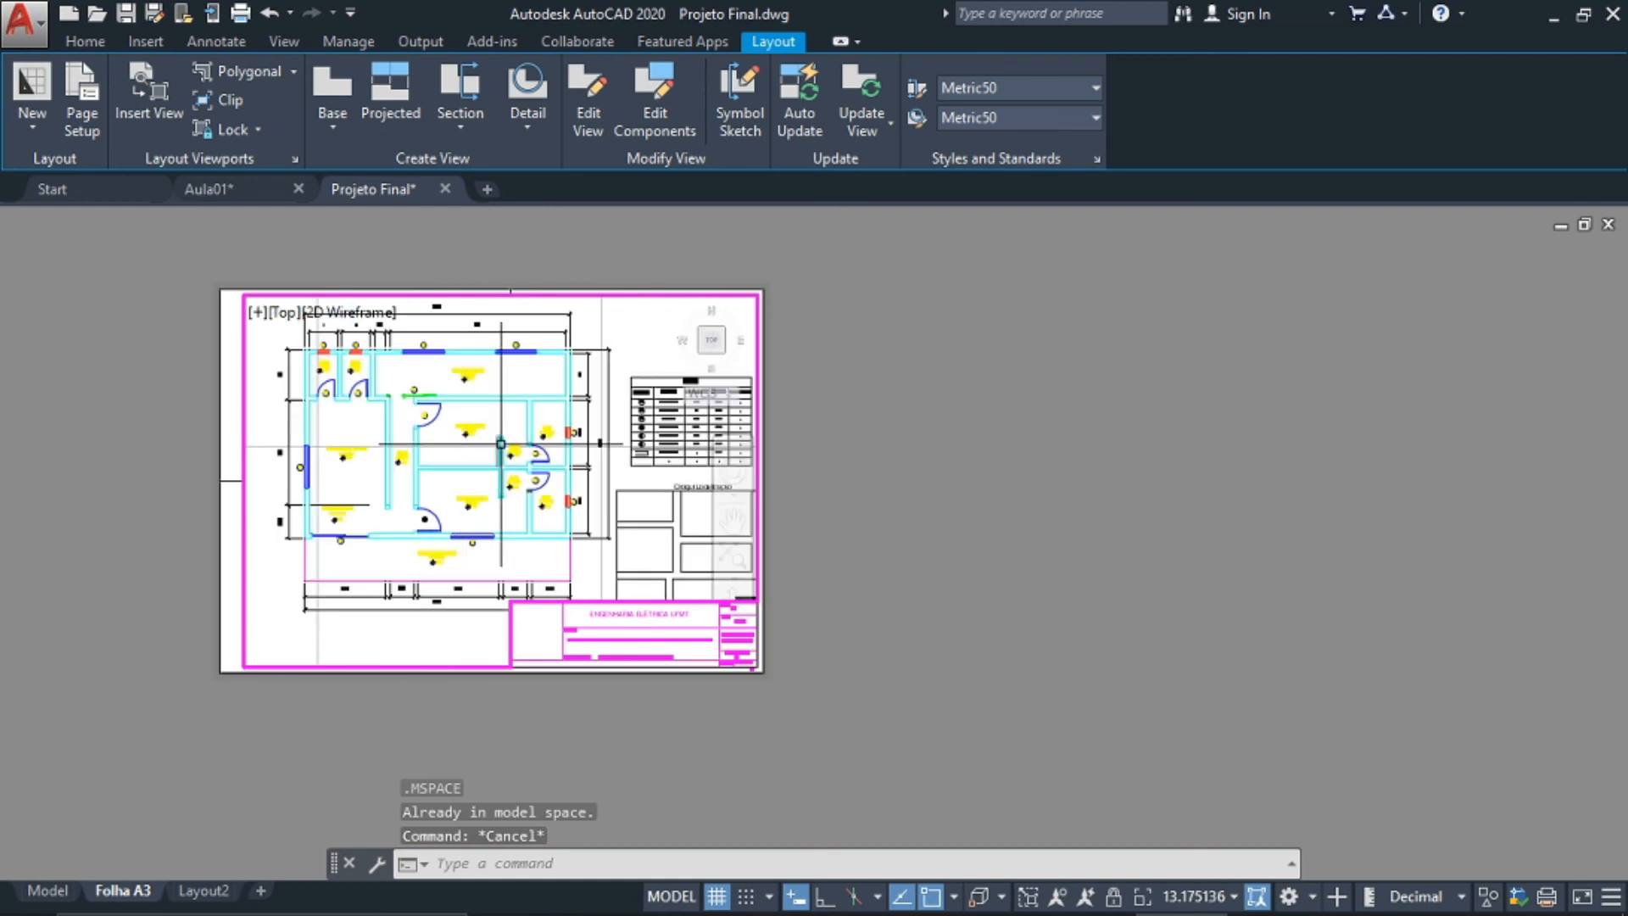
{"action": "middle_click_drag", "start_coordinate": [612, 354], "coordinate": [589, 355]}
{"action": "left_click", "coordinate": [677, 296]}
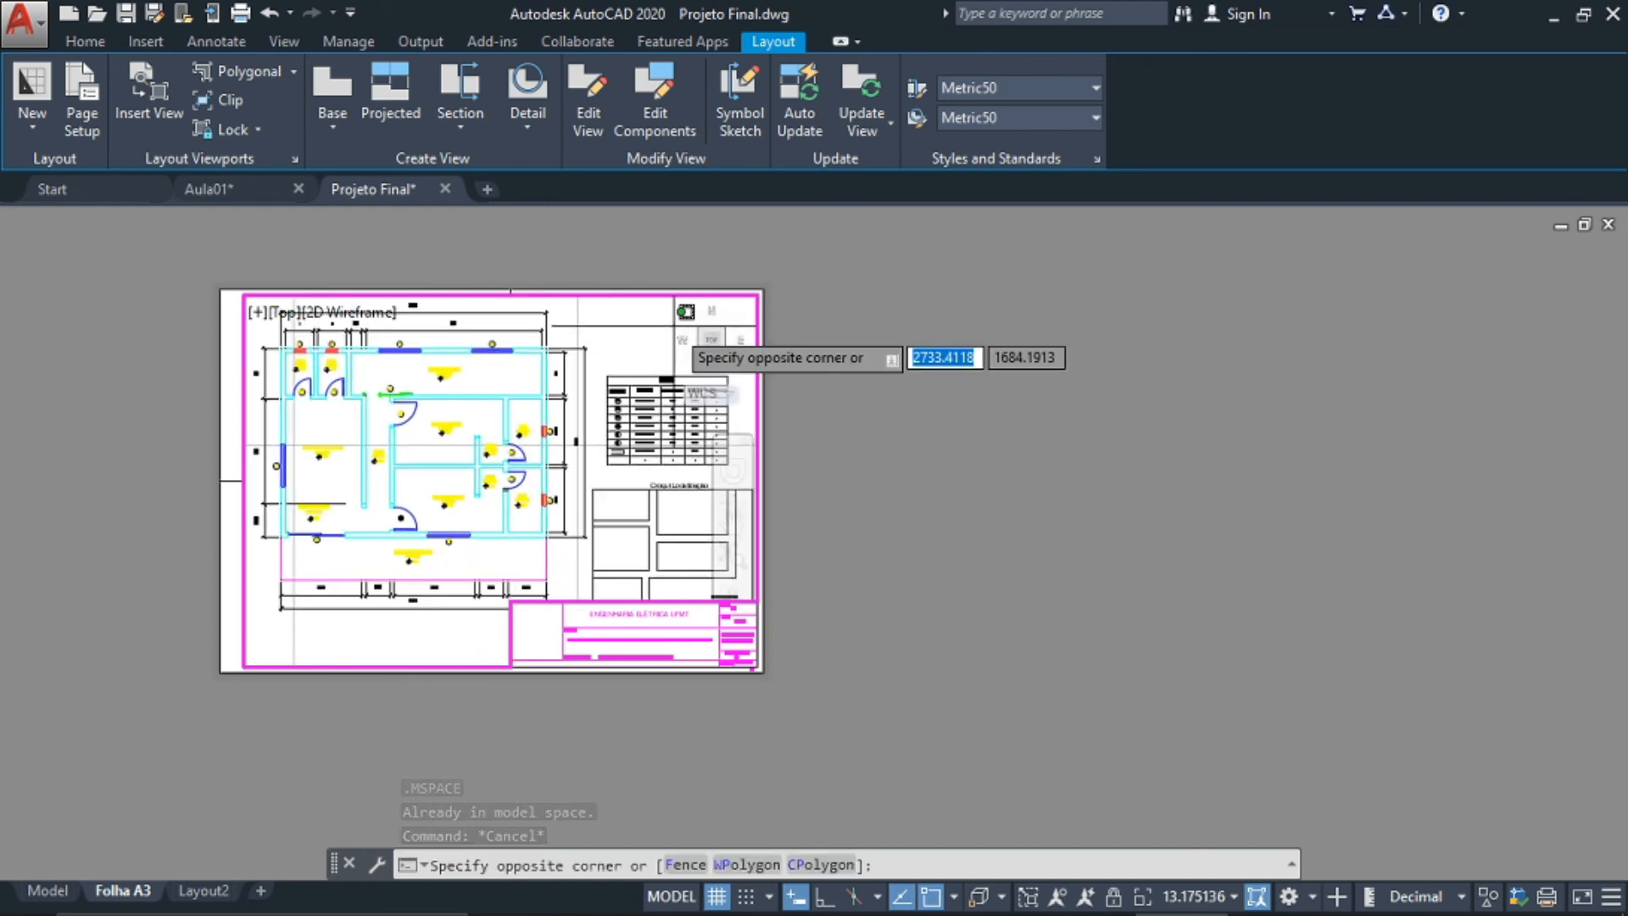
{"action": "double_click", "coordinate": [624, 271]}
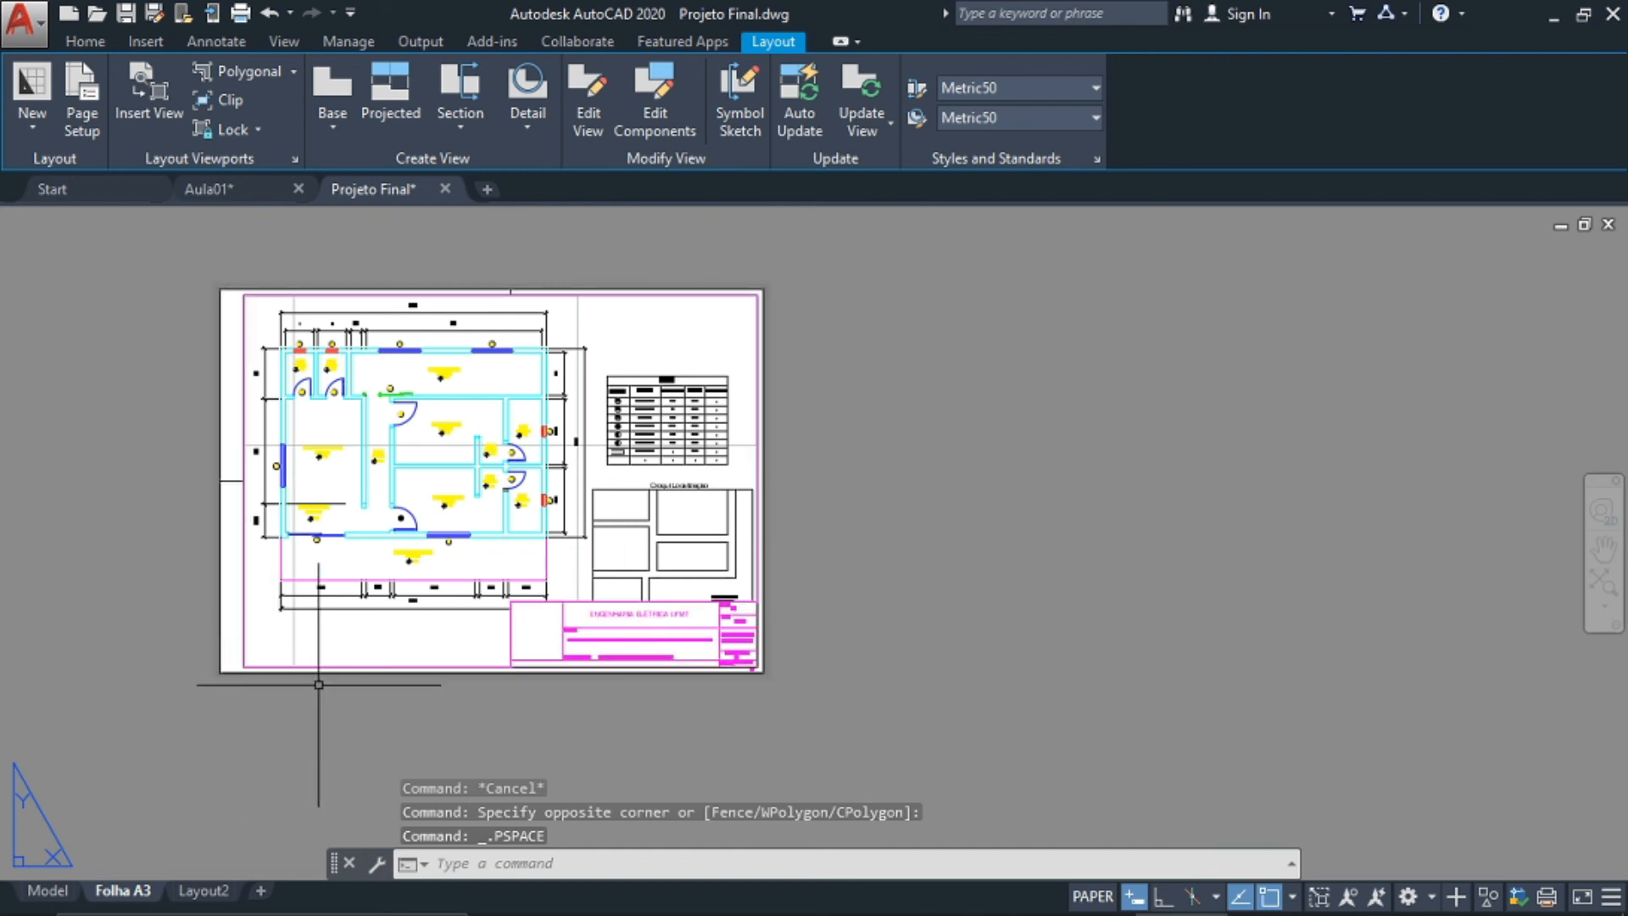
Plot the Folha A3 layout as a single sheet using the DWG To PDF.pc3 plotter, accepting the existing plot settings
{"action": "scroll", "coordinate": [280, 655], "scroll_direction": "up", "scroll_amount": 2}
{"action": "middle_click_drag", "start_coordinate": [439, 602], "coordinate": [478, 727]}
{"action": "middle_click_drag", "start_coordinate": [450, 660], "coordinate": [452, 677]}
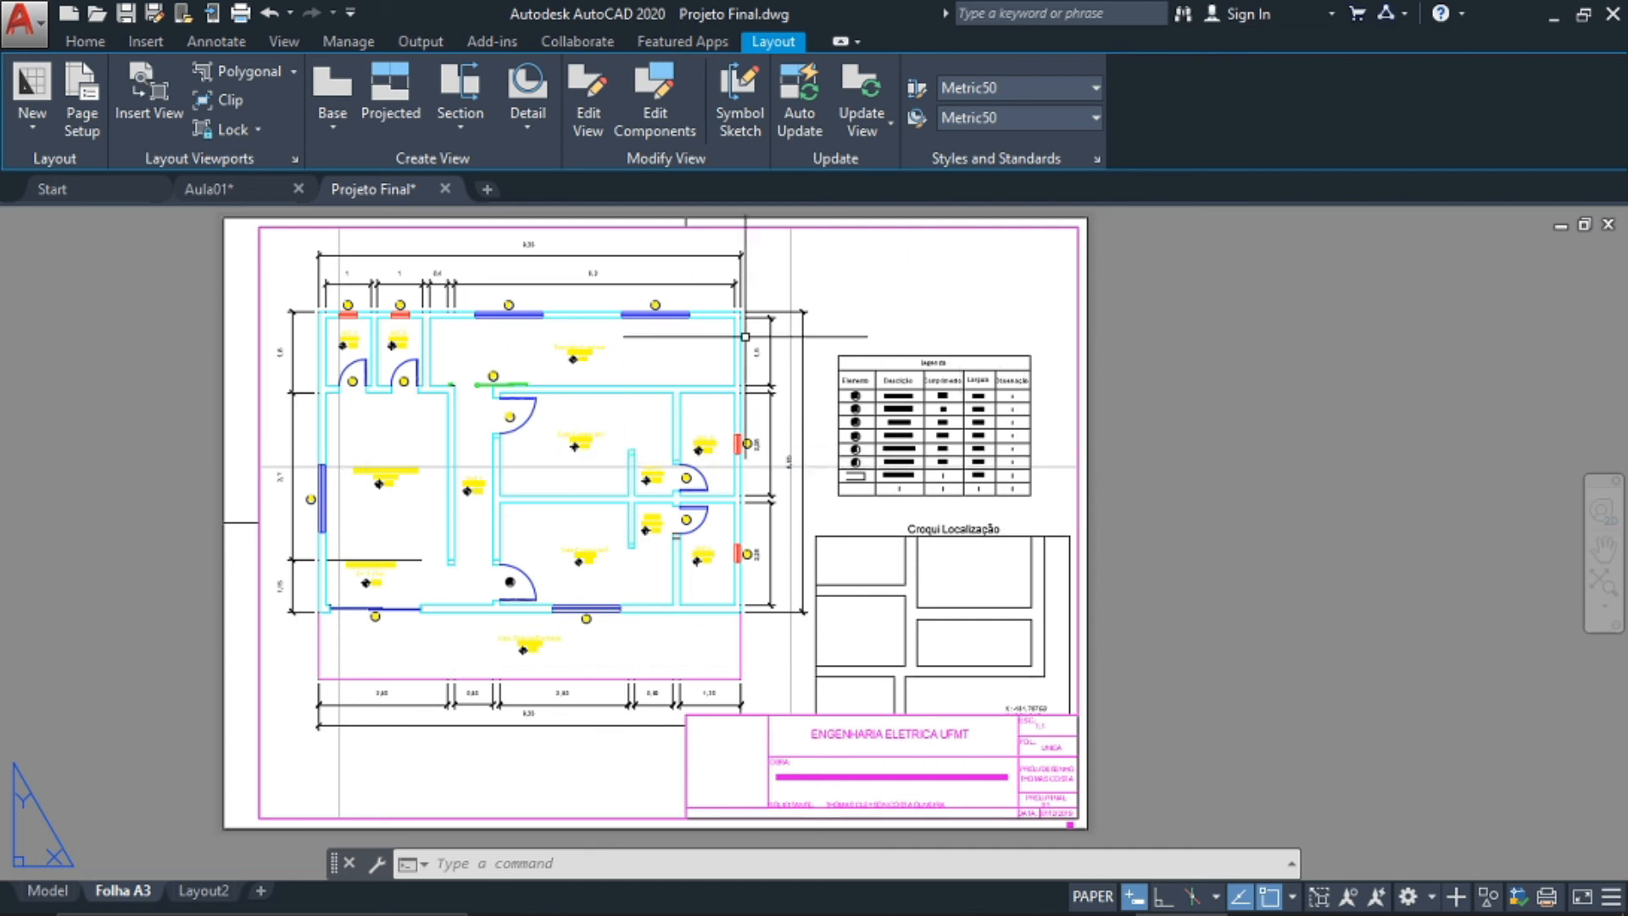
{"action": "scroll", "coordinate": [1155, 472], "scroll_direction": "down", "scroll_amount": 2}
{"action": "middle_click_drag", "start_coordinate": [1145, 476], "coordinate": [1125, 452]}
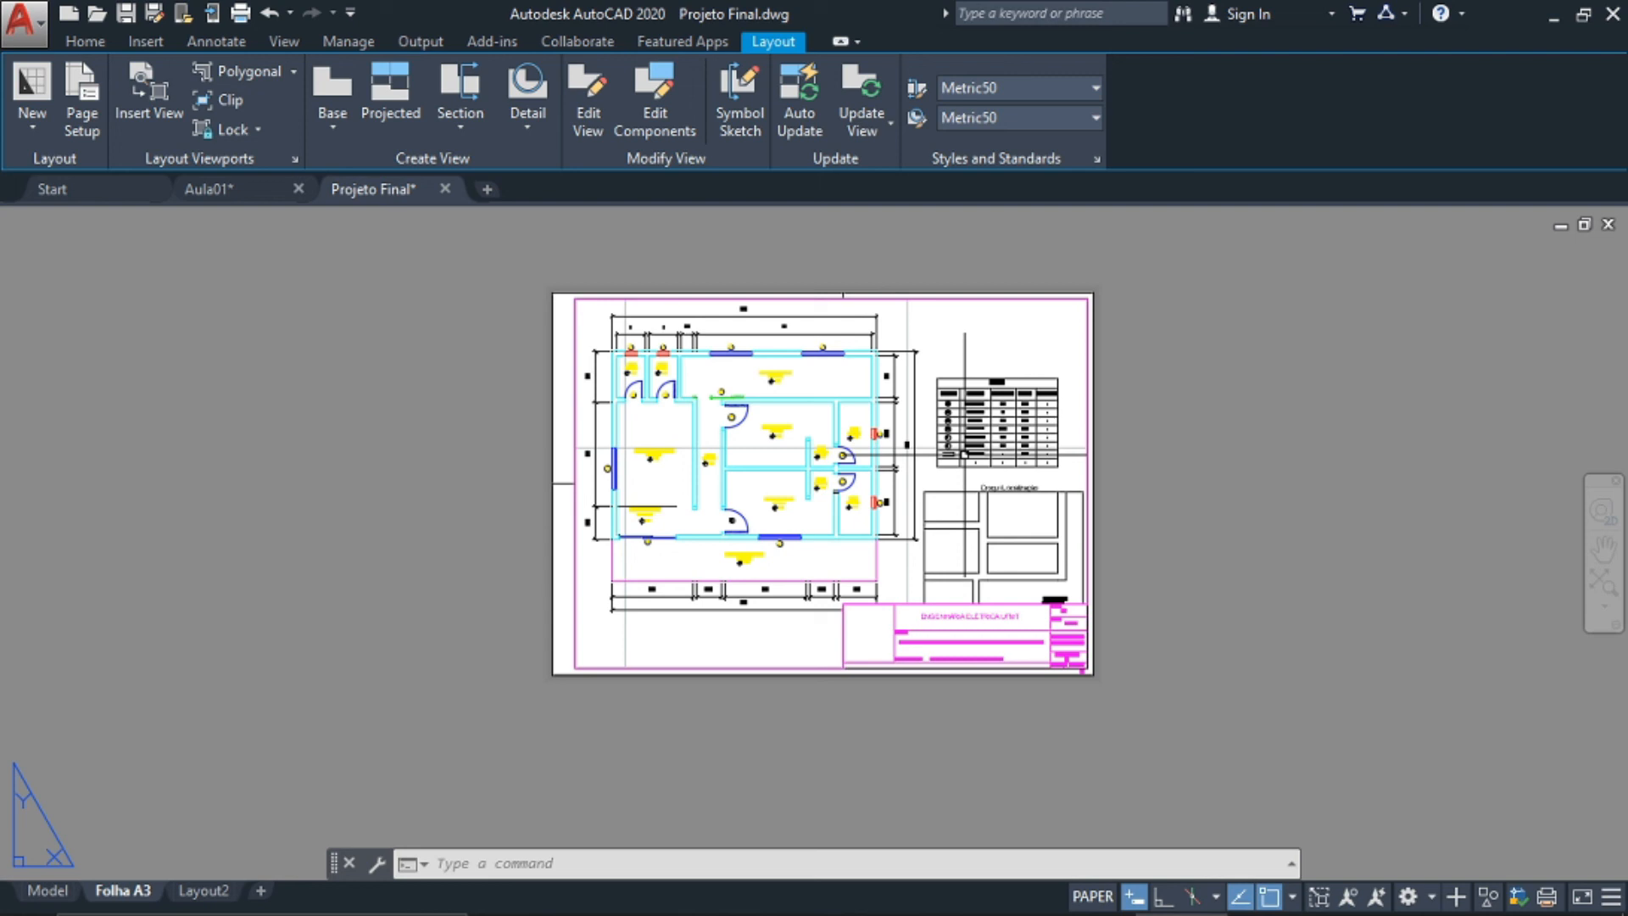
{"action": "key", "text": "ctrl+p"}
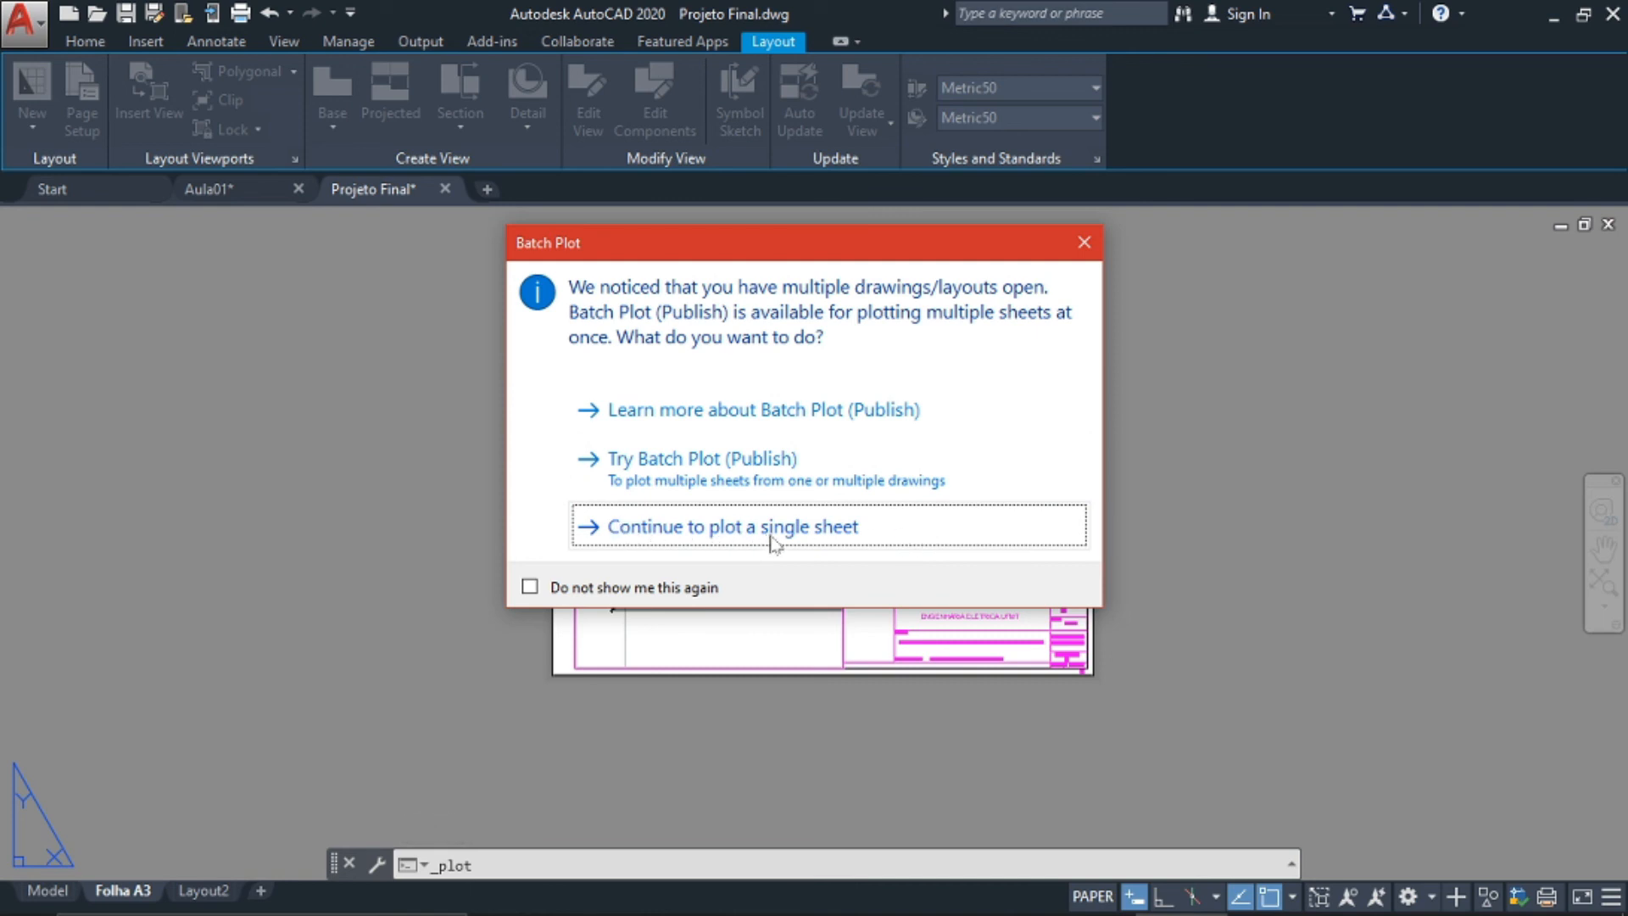
{"action": "left_click", "coordinate": [725, 533]}
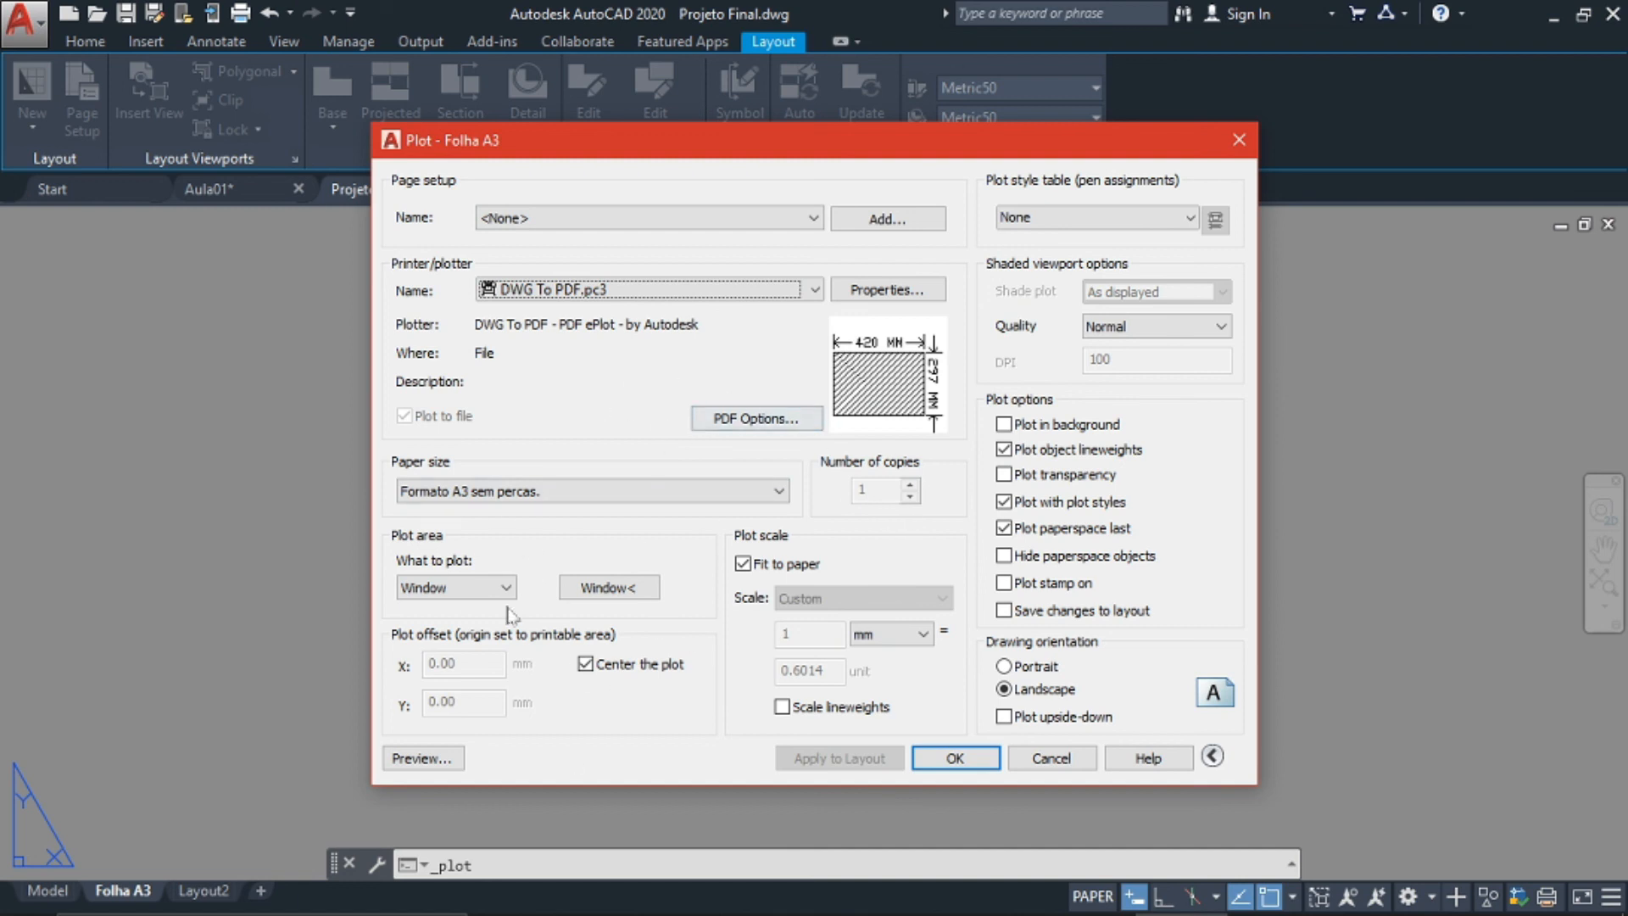
{"action": "left_click", "coordinate": [958, 756]}
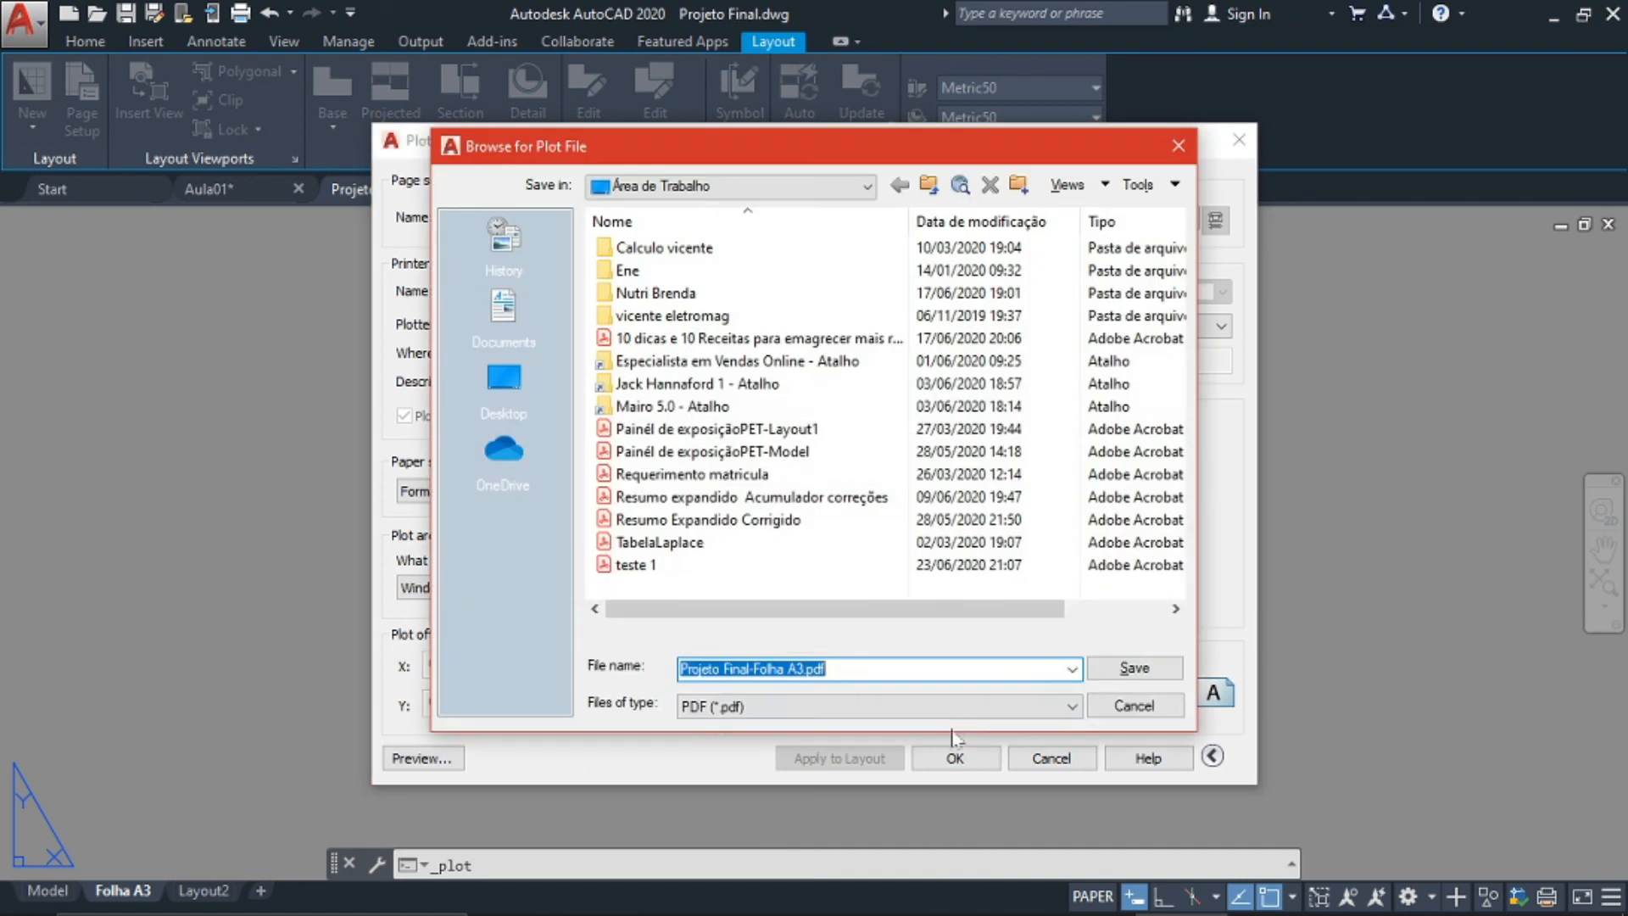
Save the plotted sheet to the Desktop as projeto 02.pdf
{"action": "left_click", "coordinate": [504, 386]}
{"action": "left_click", "coordinate": [504, 453]}
{"action": "left_click", "coordinate": [505, 381]}
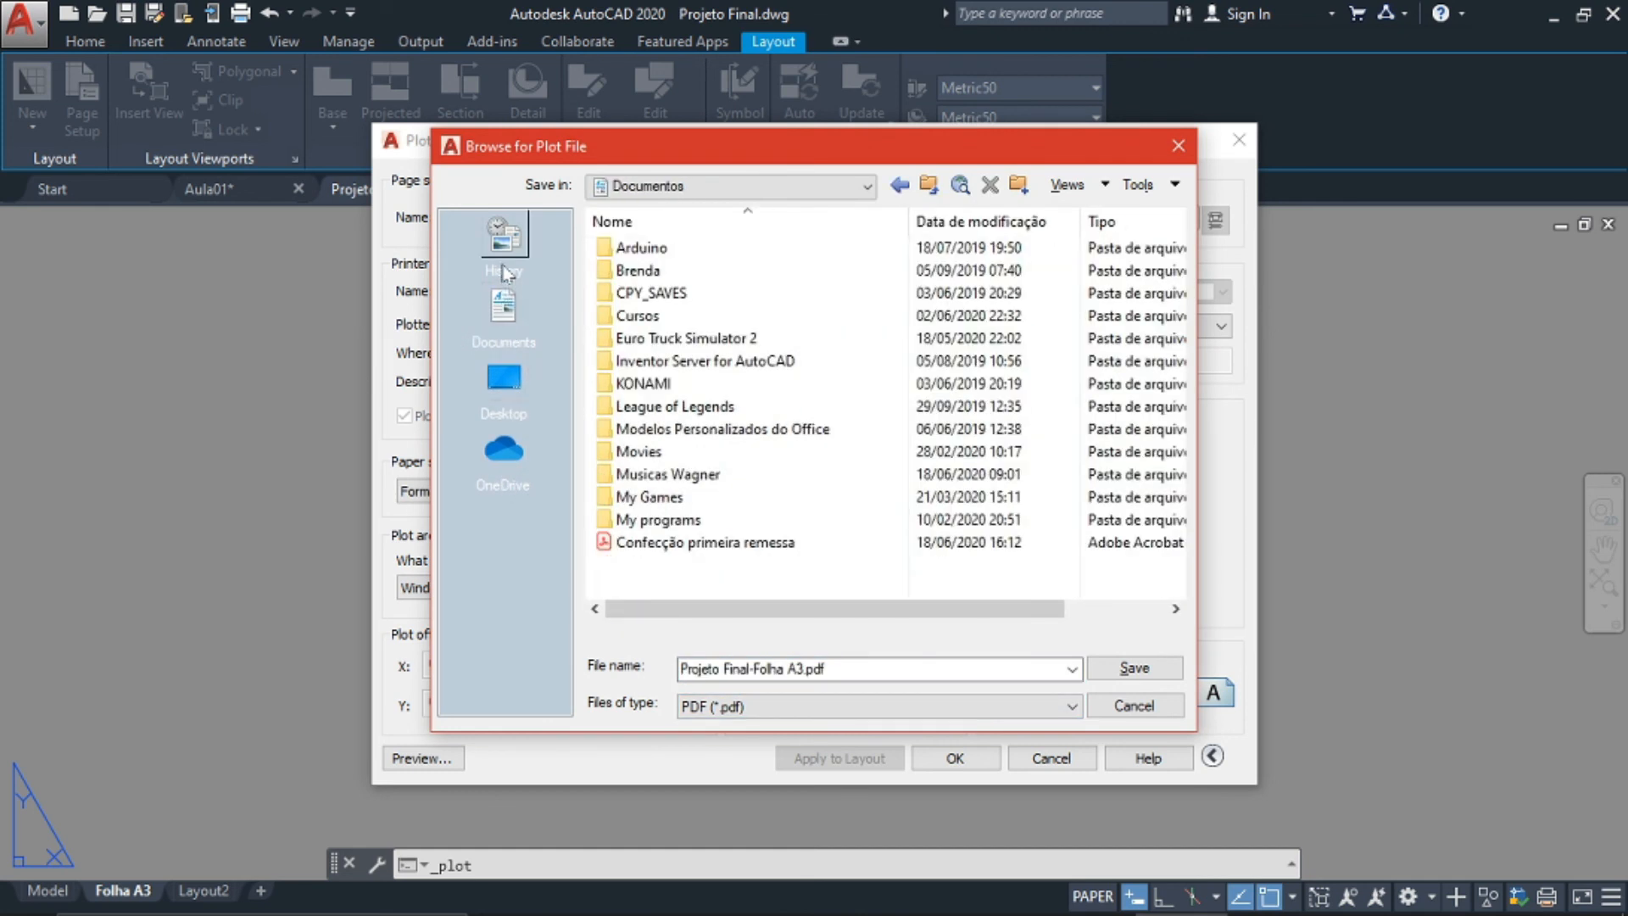
{"action": "left_click", "coordinate": [505, 380]}
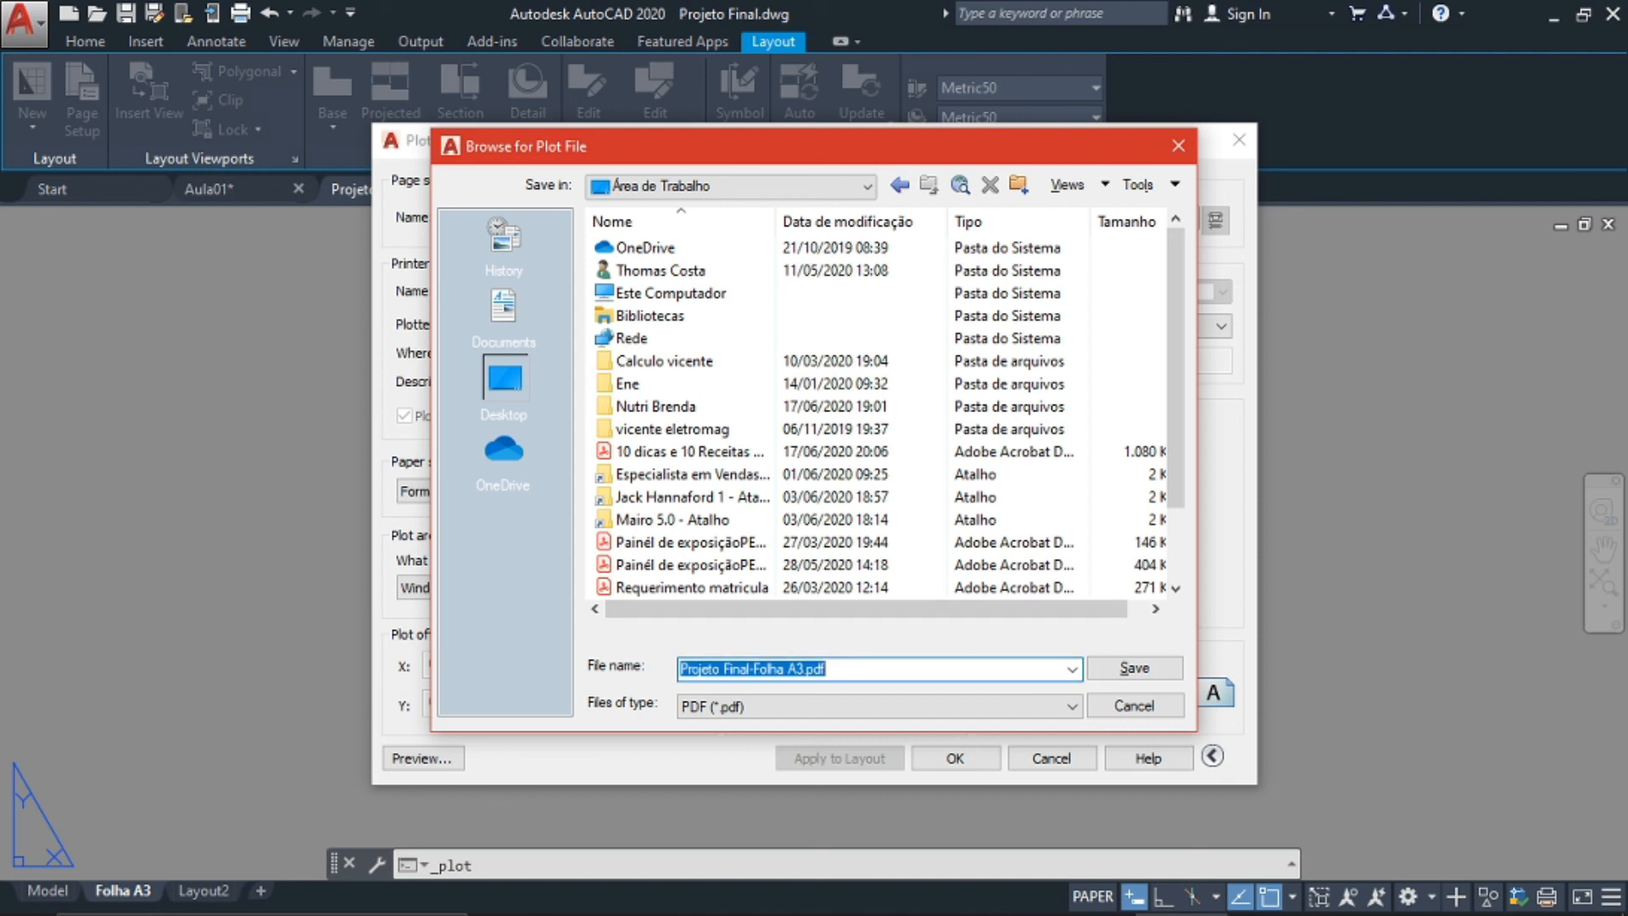
{"action": "type", "text": "rojet"}
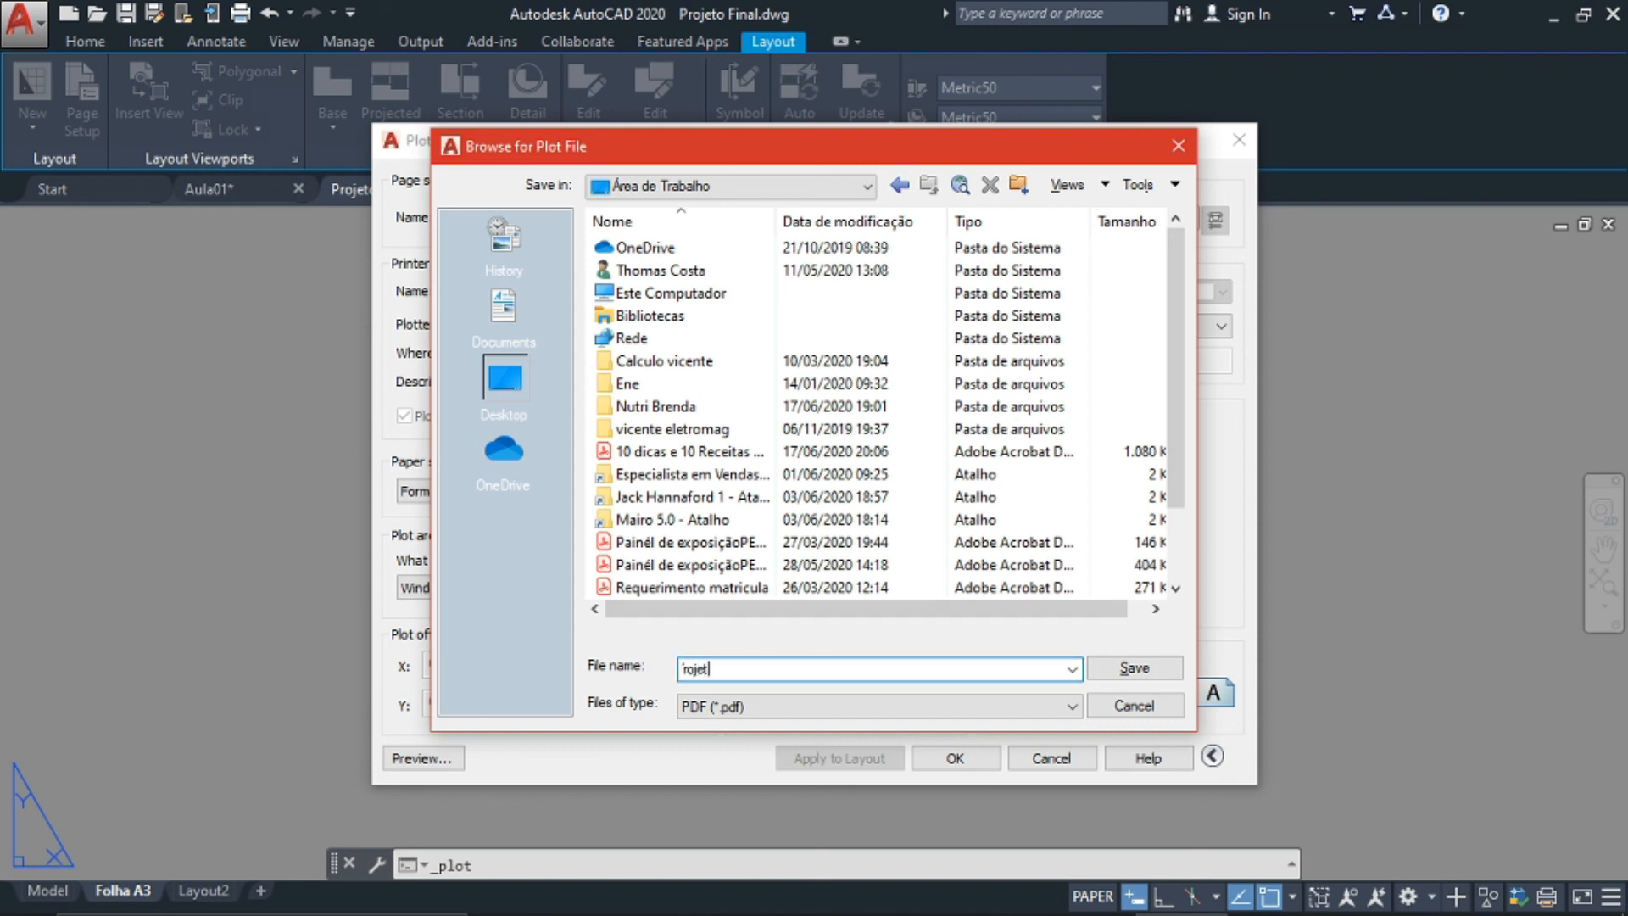
{"action": "type", "text": "pro"}
{"action": "scroll", "coordinate": [861, 480], "scroll_direction": "down", "scroll_amount": 2}
{"action": "scroll", "coordinate": [861, 480], "scroll_direction": "up", "scroll_amount": 2}
{"action": "left_click", "coordinate": [1112, 669]}
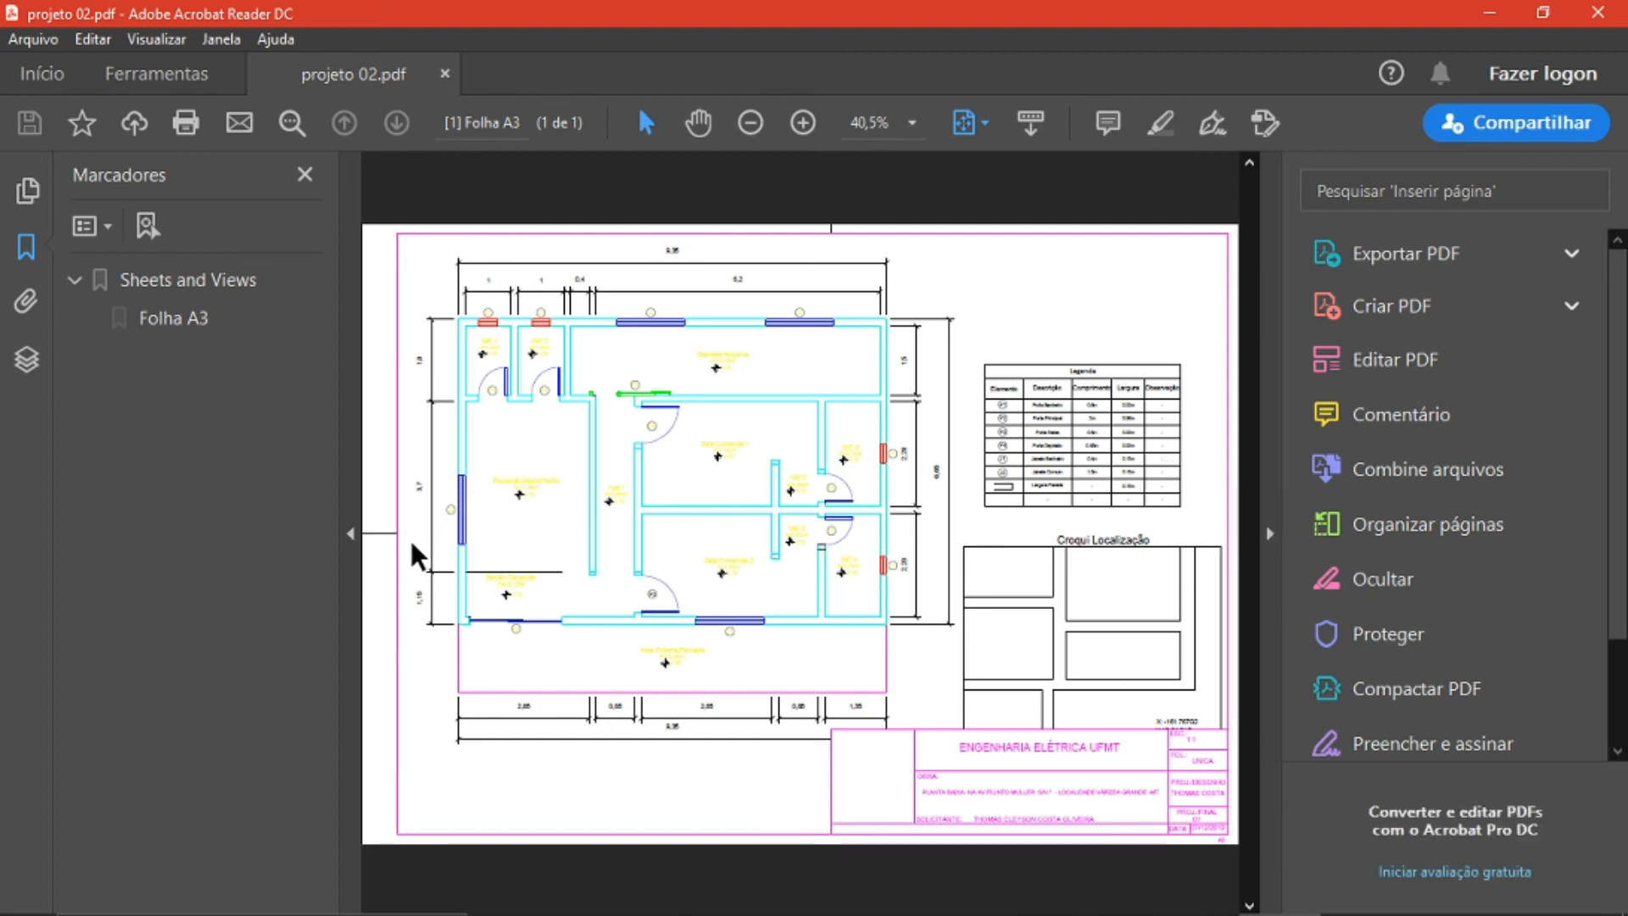
Hide both side panes in Acrobat Reader and examine the plotted PDF, checking the whole sheet and the room labels around WC 4 up close
{"action": "left_click", "coordinate": [350, 533]}
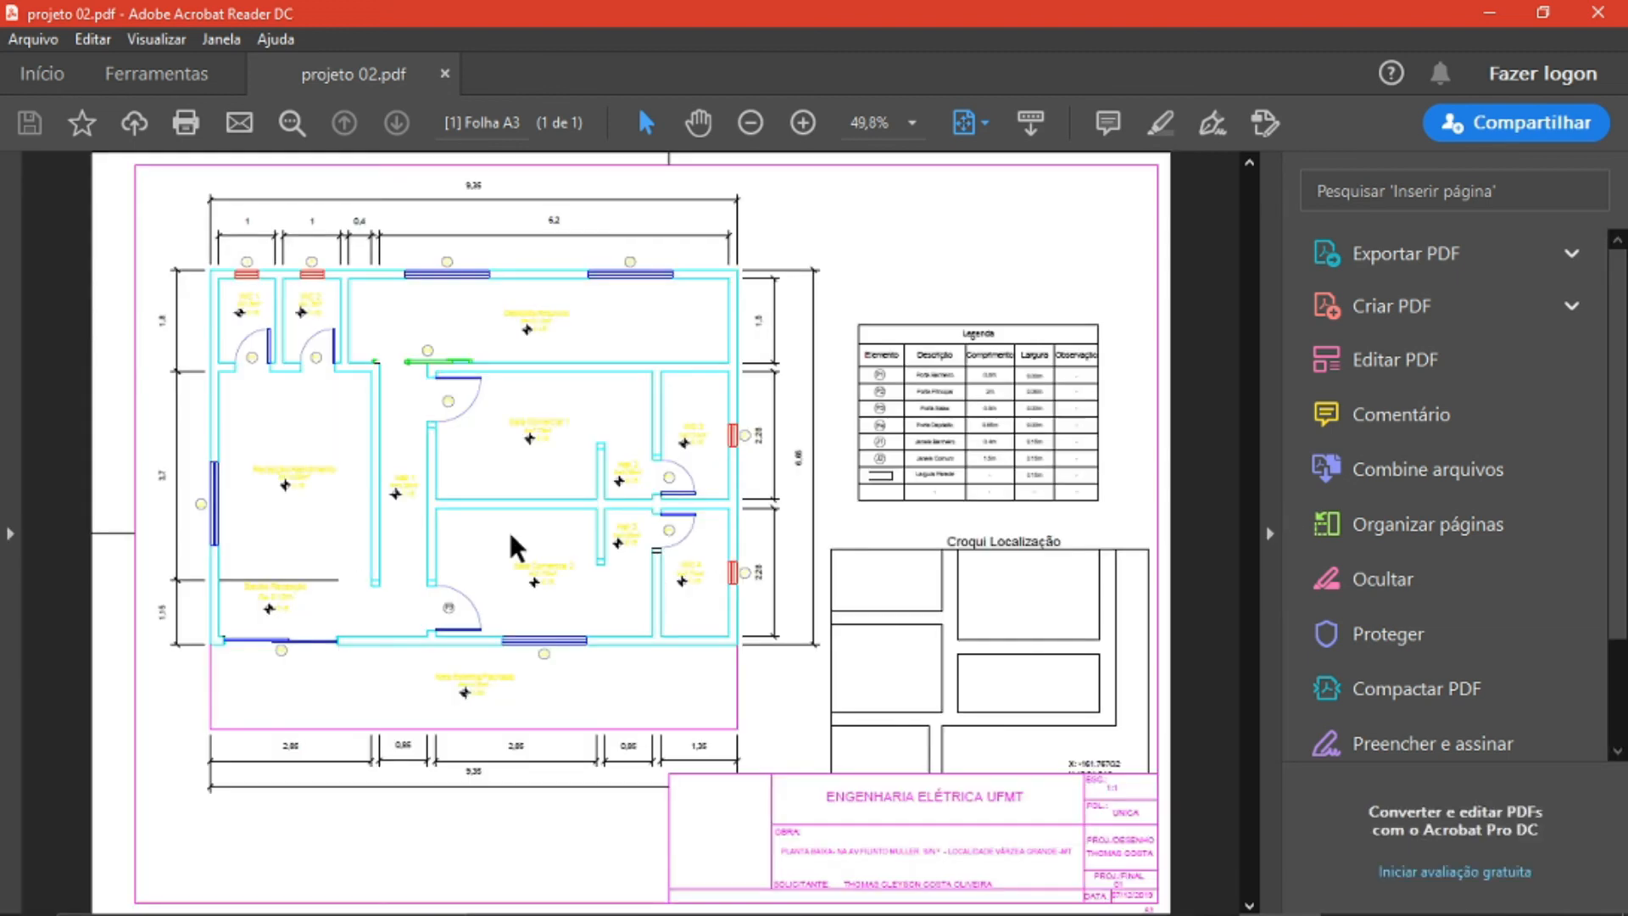
{"action": "left_click", "coordinate": [1269, 535]}
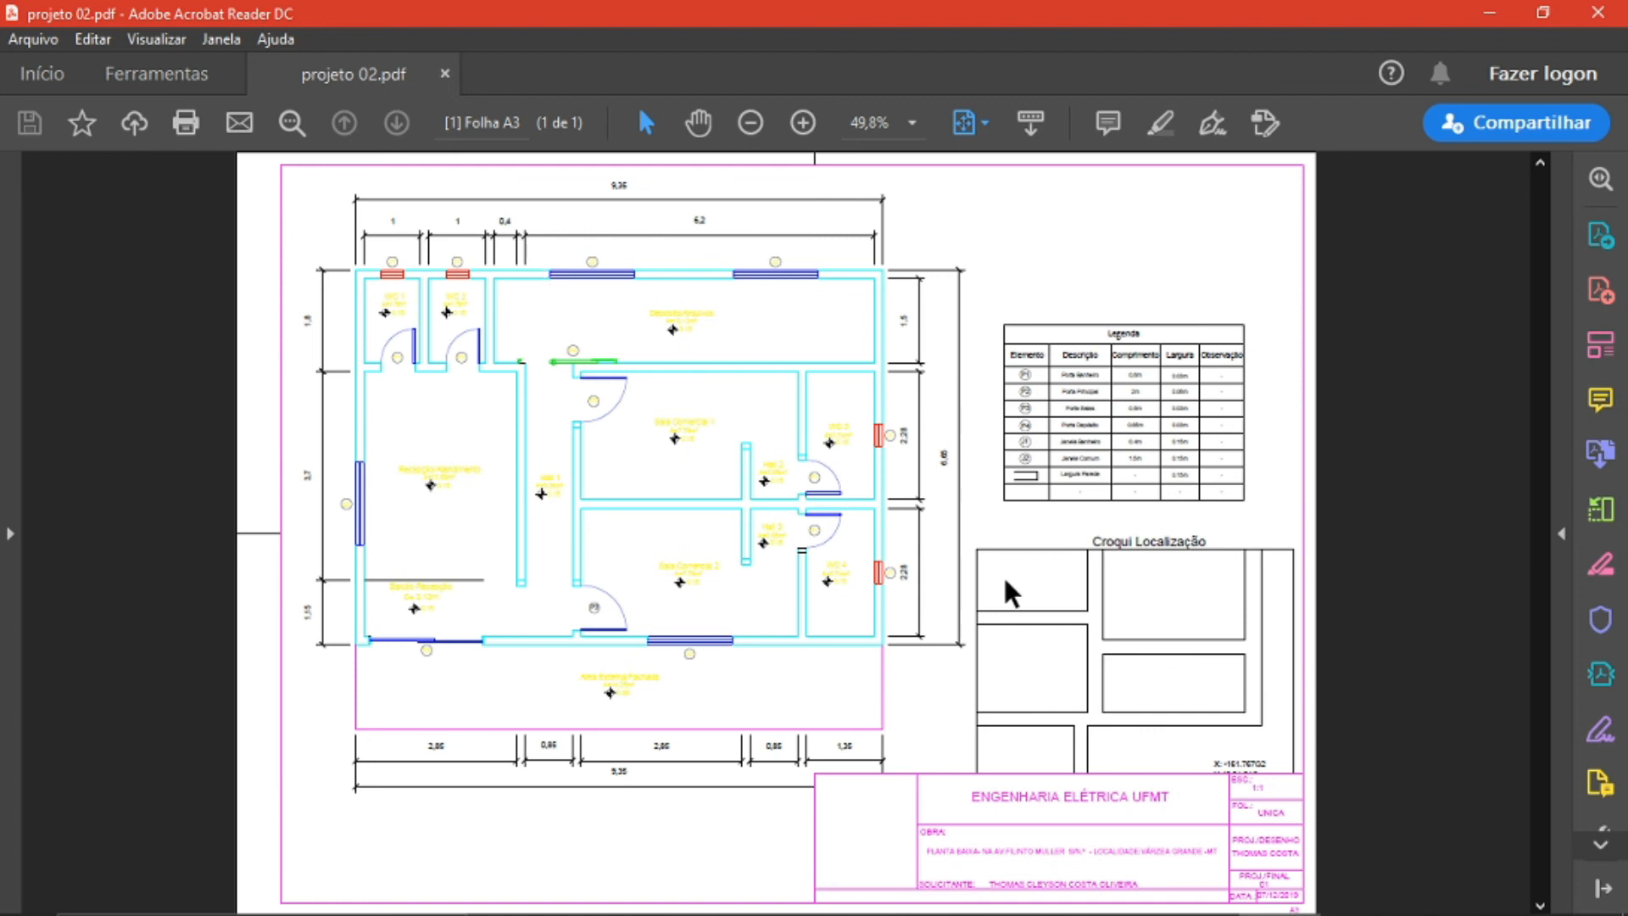
{"action": "scroll", "coordinate": [1004, 564], "scroll_direction": "down", "scroll_amount": 1, "text": "ctrl"}
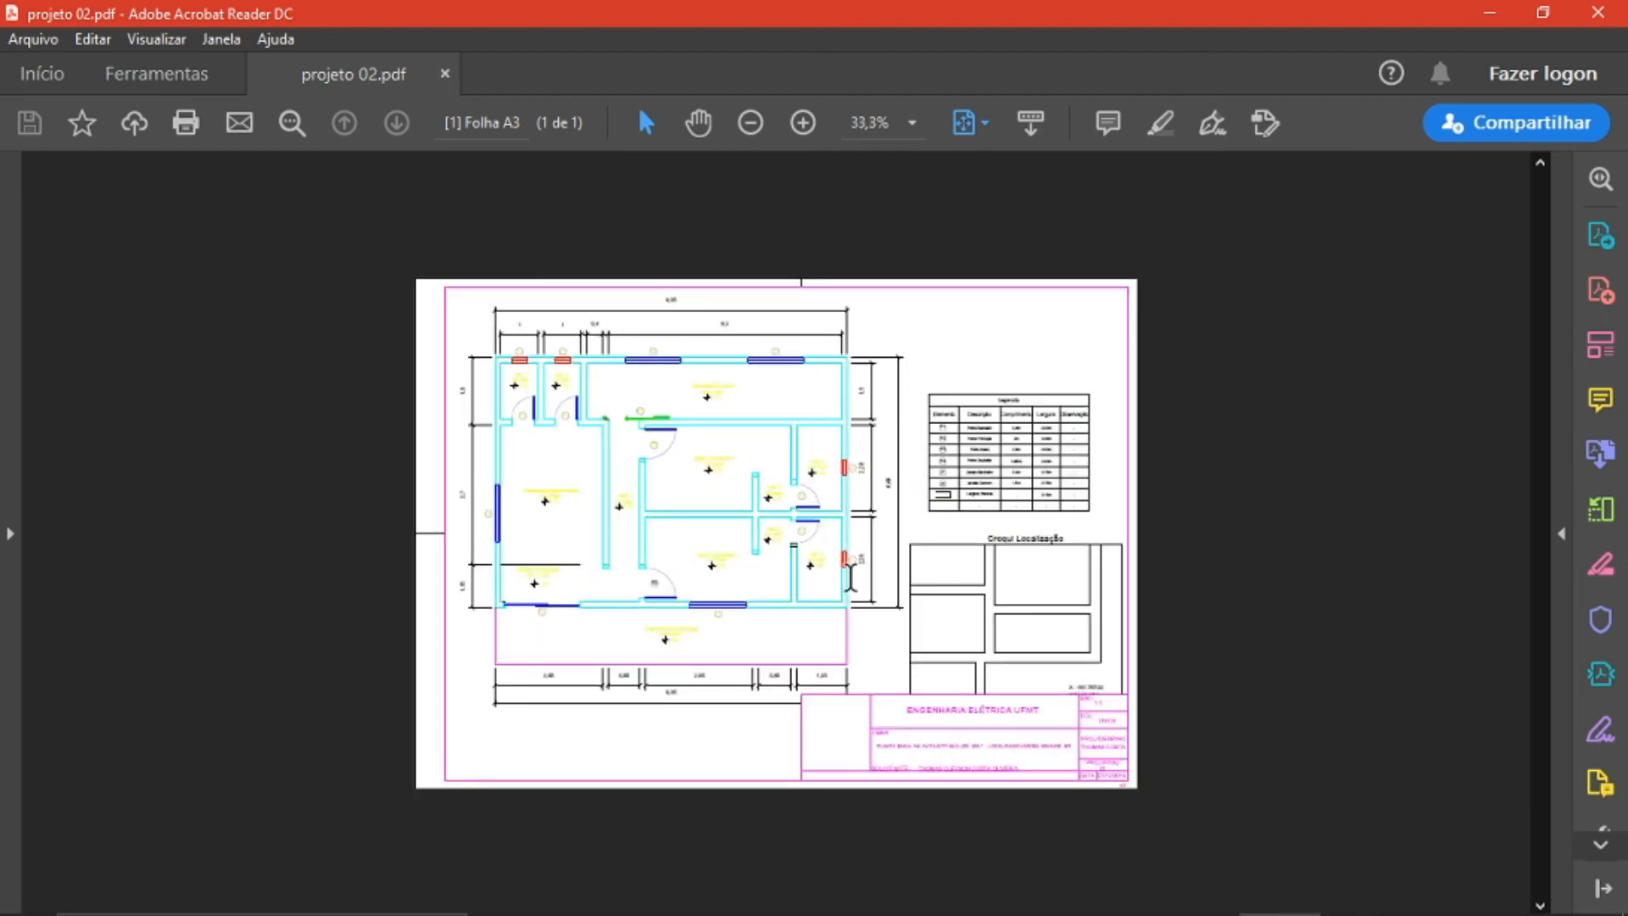
{"action": "scroll", "coordinate": [849, 585], "scroll_direction": "up", "scroll_amount": 1, "text": "ctrl"}
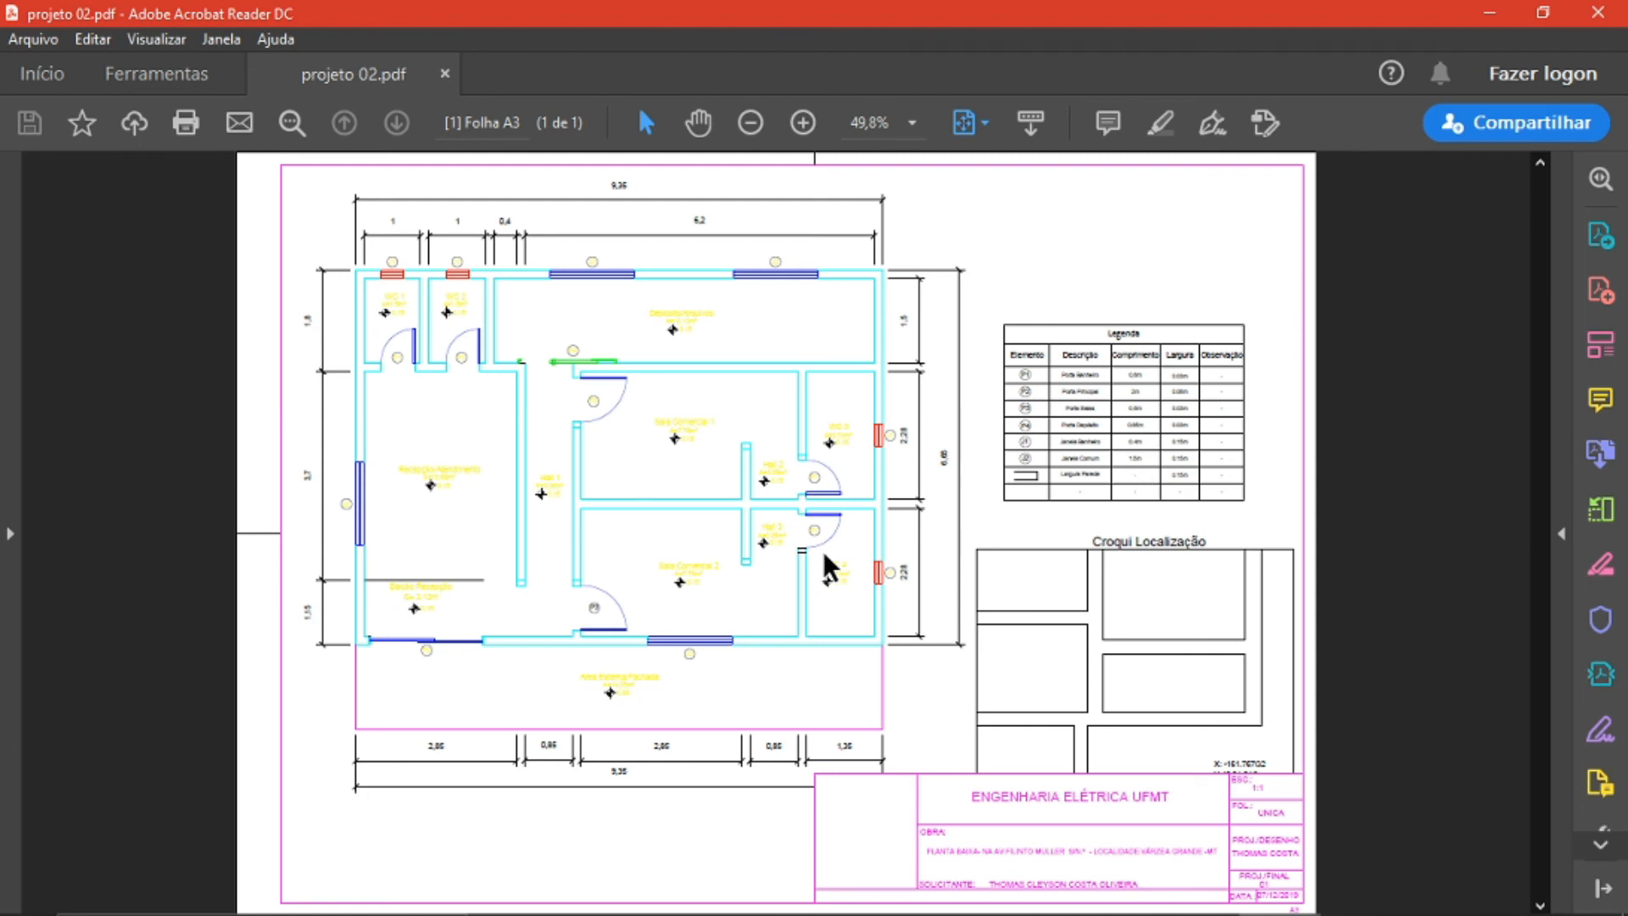
{"action": "scroll", "coordinate": [848, 560], "scroll_direction": "up", "scroll_amount": 5, "text": "ctrl"}
{"action": "scroll", "coordinate": [917, 587], "scroll_direction": "up", "scroll_amount": 2, "text": "ctrl"}
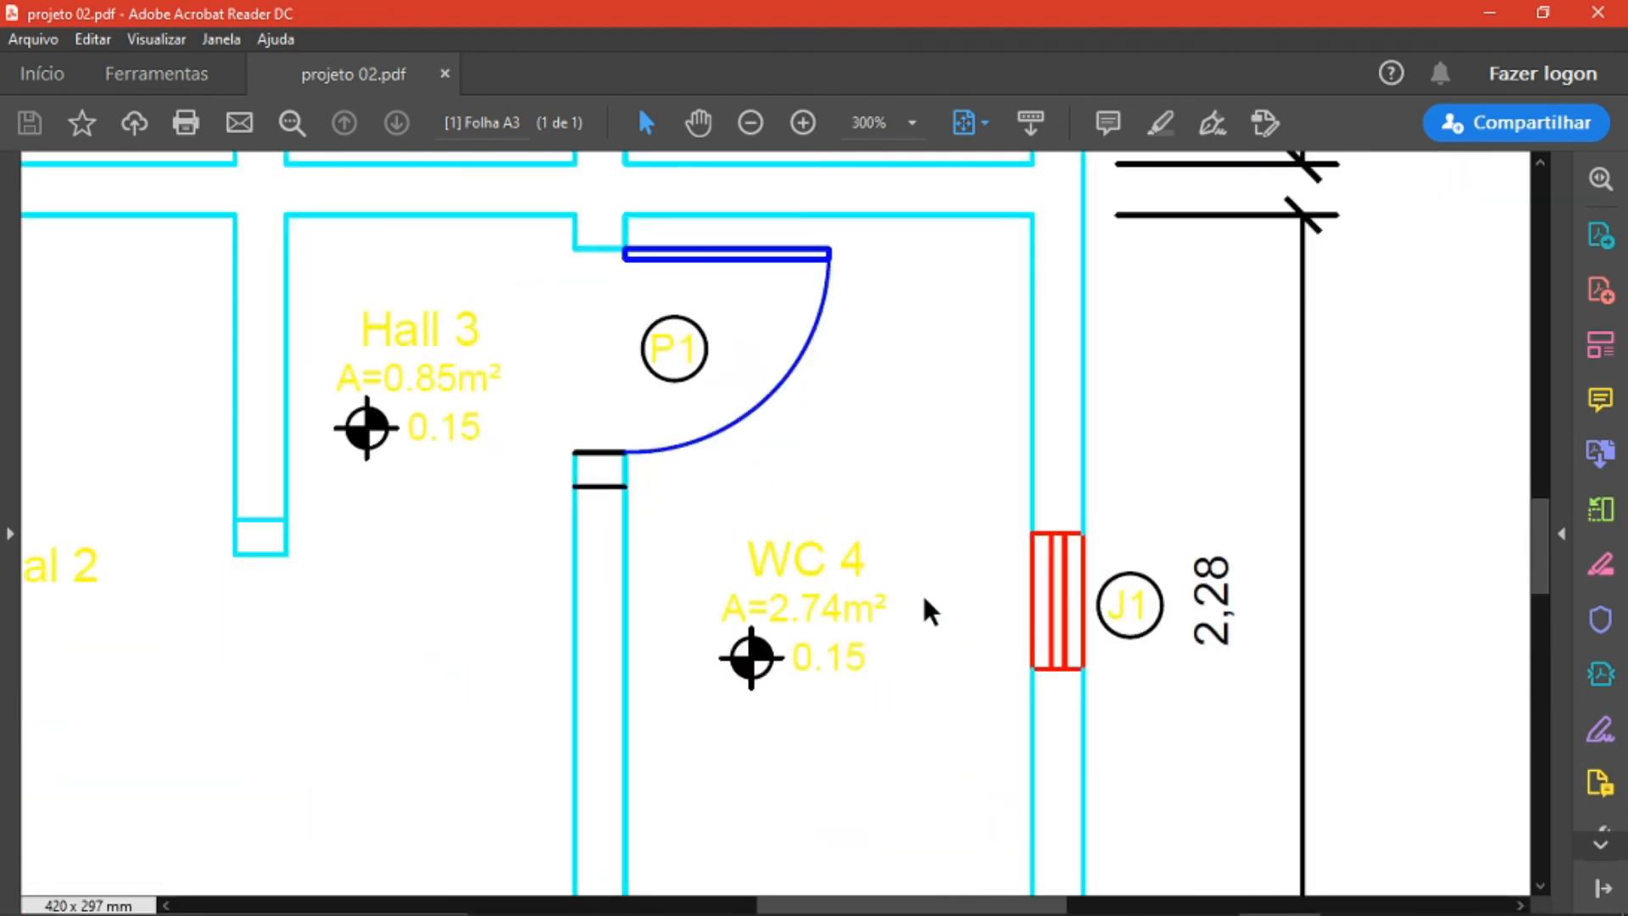
{"action": "scroll", "coordinate": [928, 609], "scroll_direction": "down", "scroll_amount": 4, "text": "ctrl"}
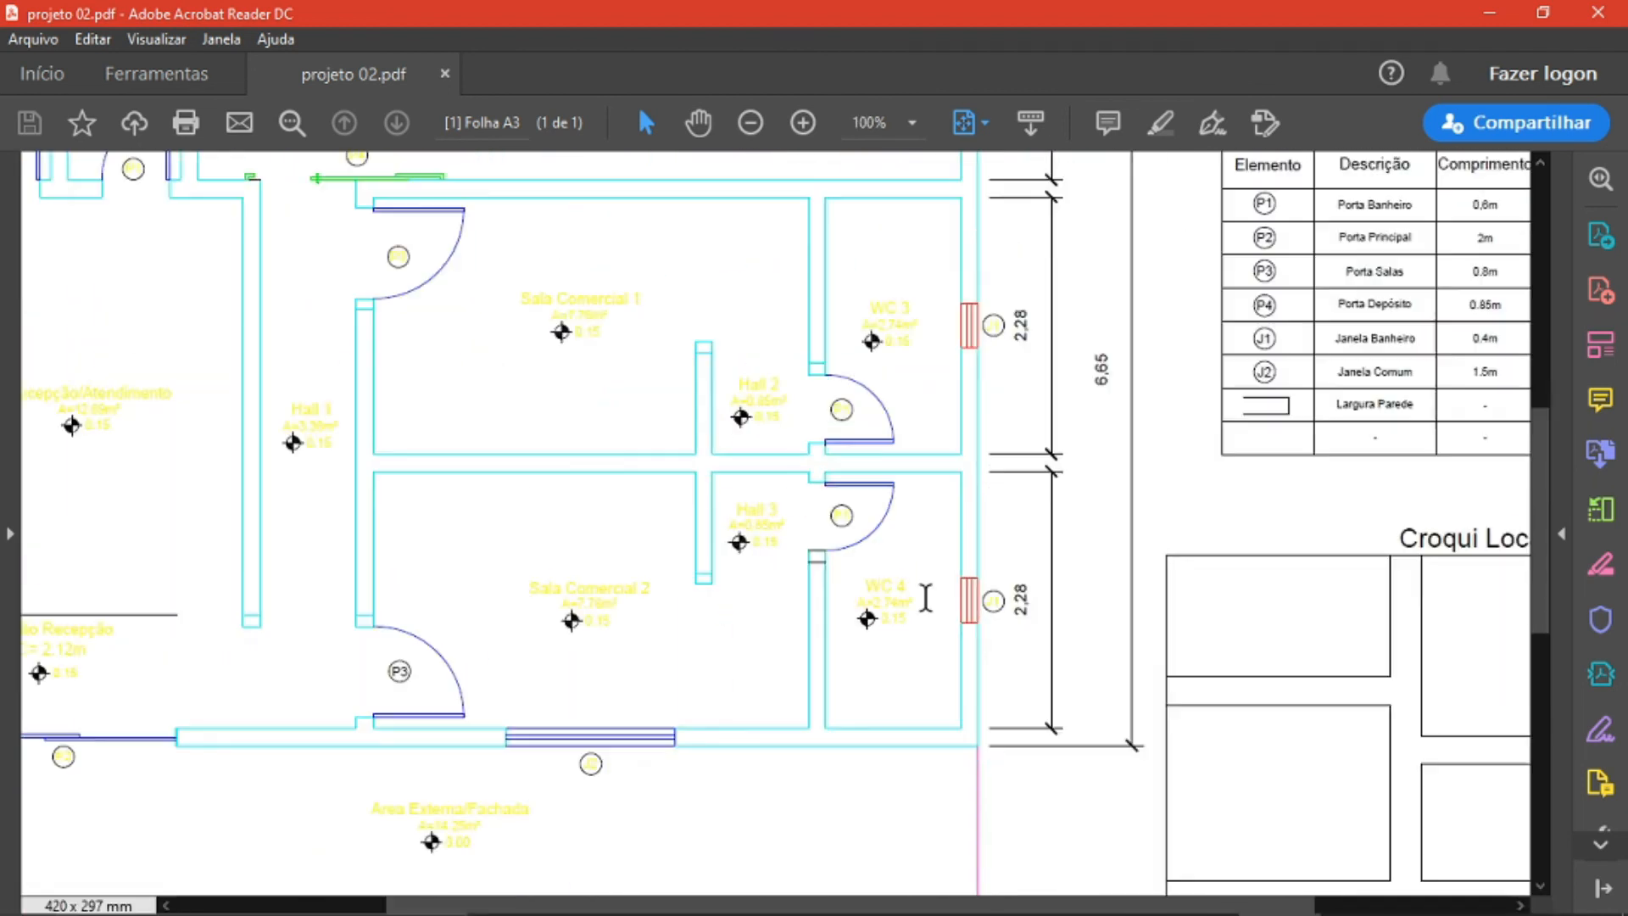
Minimize the PDF to return to AutoCAD and switch from the Folha A3 layout to model space, showing the floor plan and legend
{"action": "left_click", "coordinate": [1489, 13]}
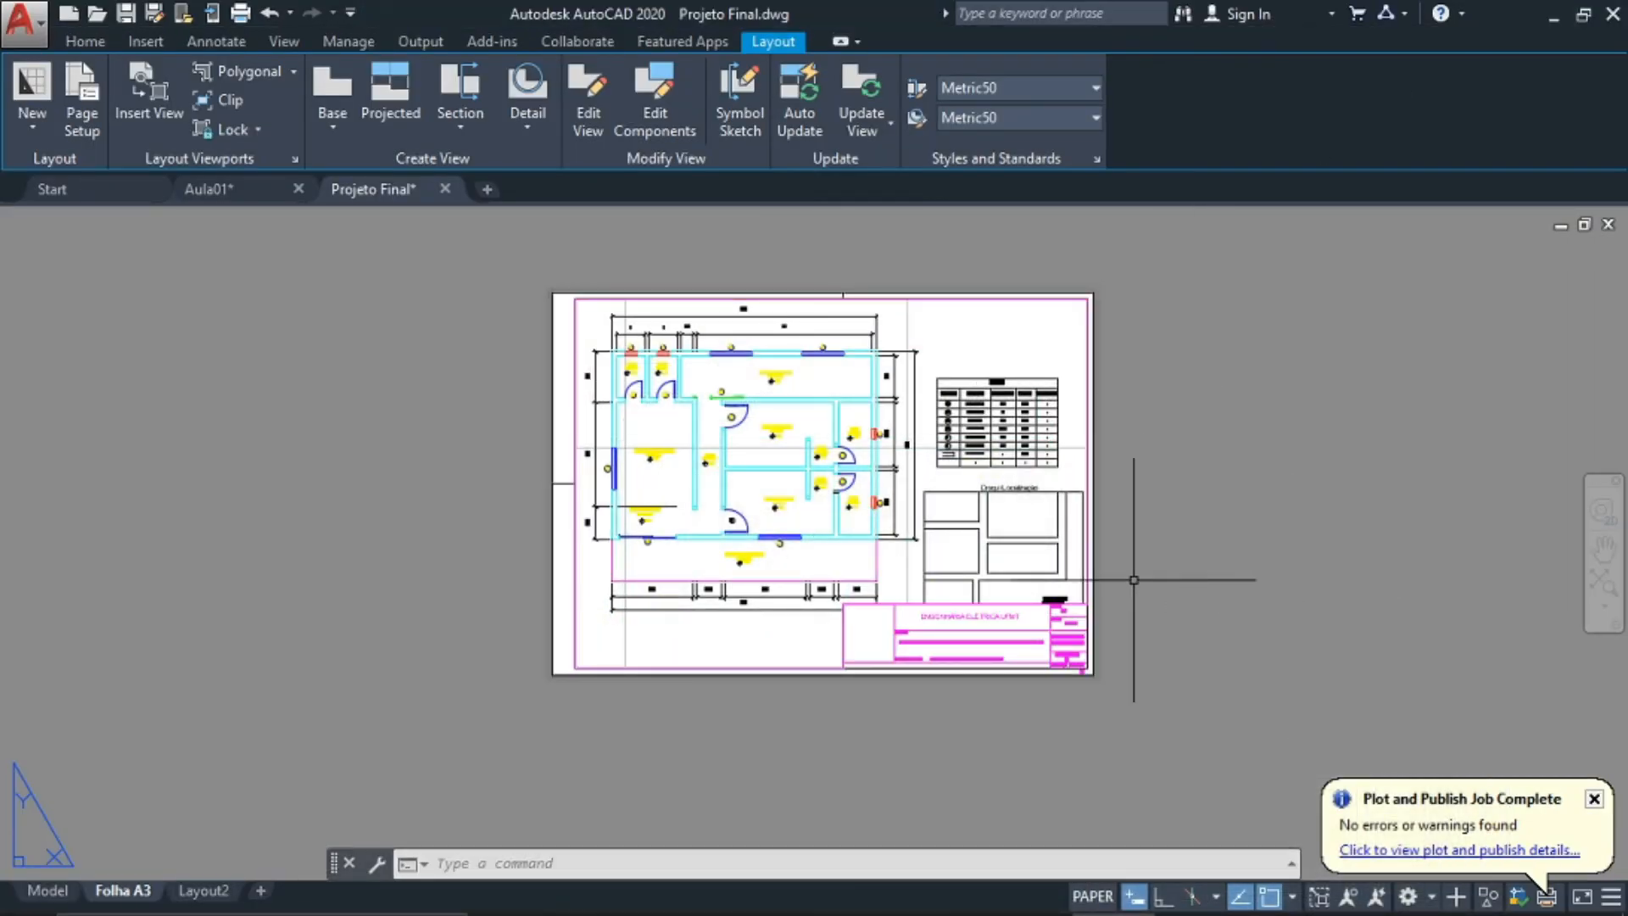
{"action": "left_click", "coordinate": [47, 890]}
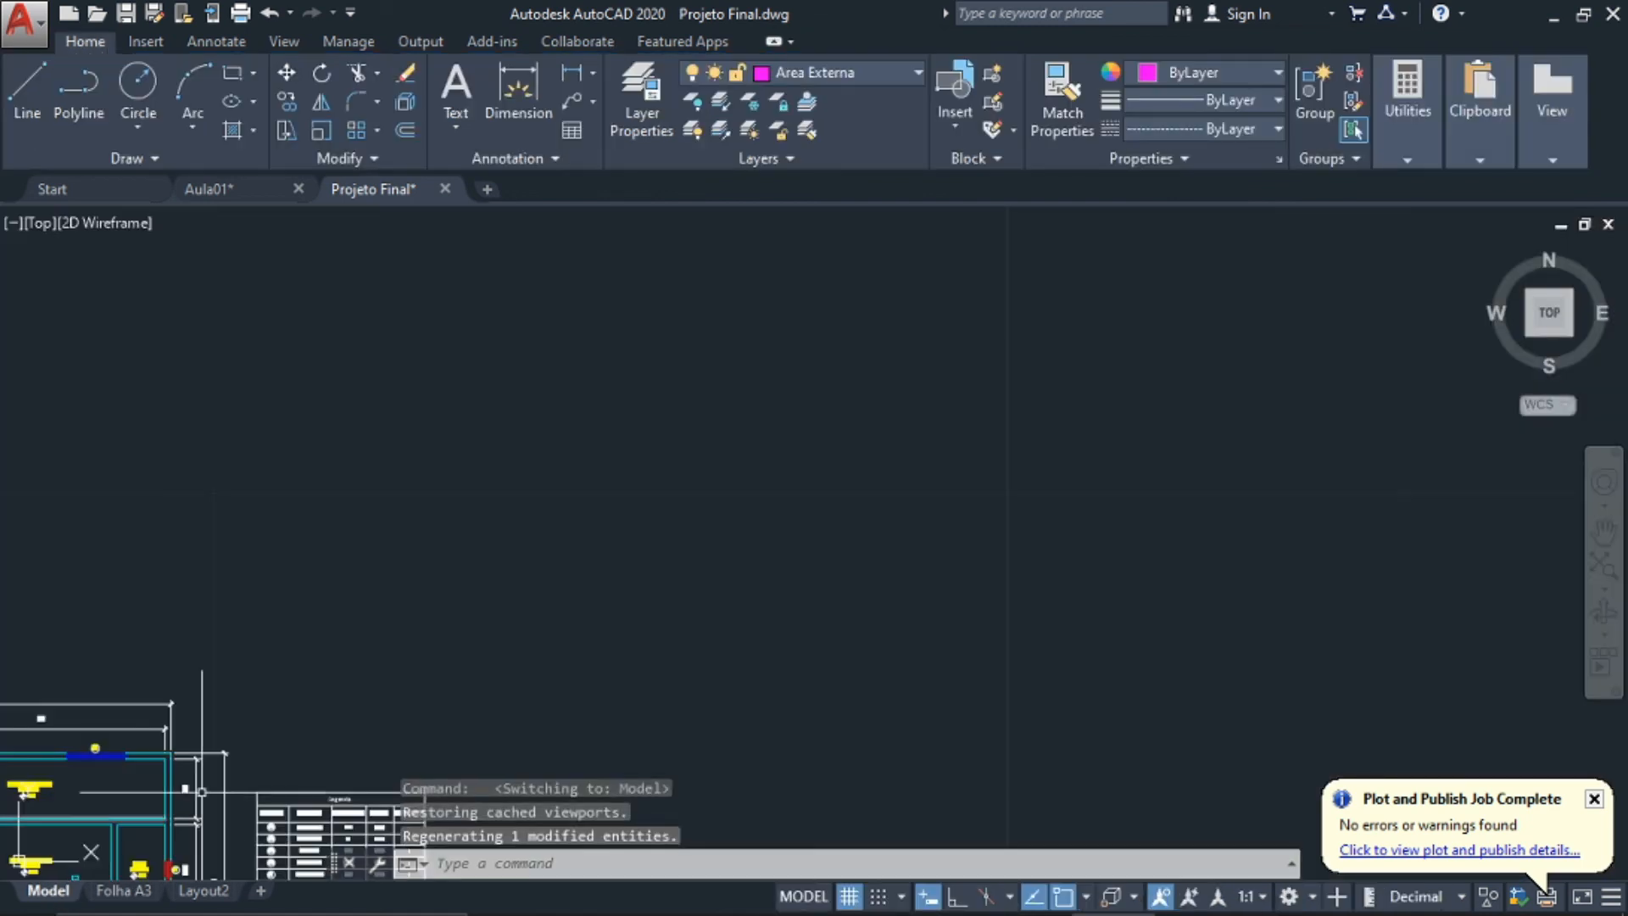
{"action": "middle_click_drag", "start_coordinate": [520, 618], "coordinate": [891, 501]}
{"action": "mouse_move", "coordinate": [770, 549]}
{"action": "middle_mouse_down"}
{"action": "mouse_move", "coordinate": [860, 422]}
{"action": "mouse_move", "coordinate": [986, 319]}
{"action": "mouse_move", "coordinate": [1072, 479]}
{"action": "mouse_move", "coordinate": [1071, 568]}
{"action": "middle_mouse_up"}
{"action": "scroll", "coordinate": [733, 420], "scroll_direction": "up", "scroll_amount": 2}
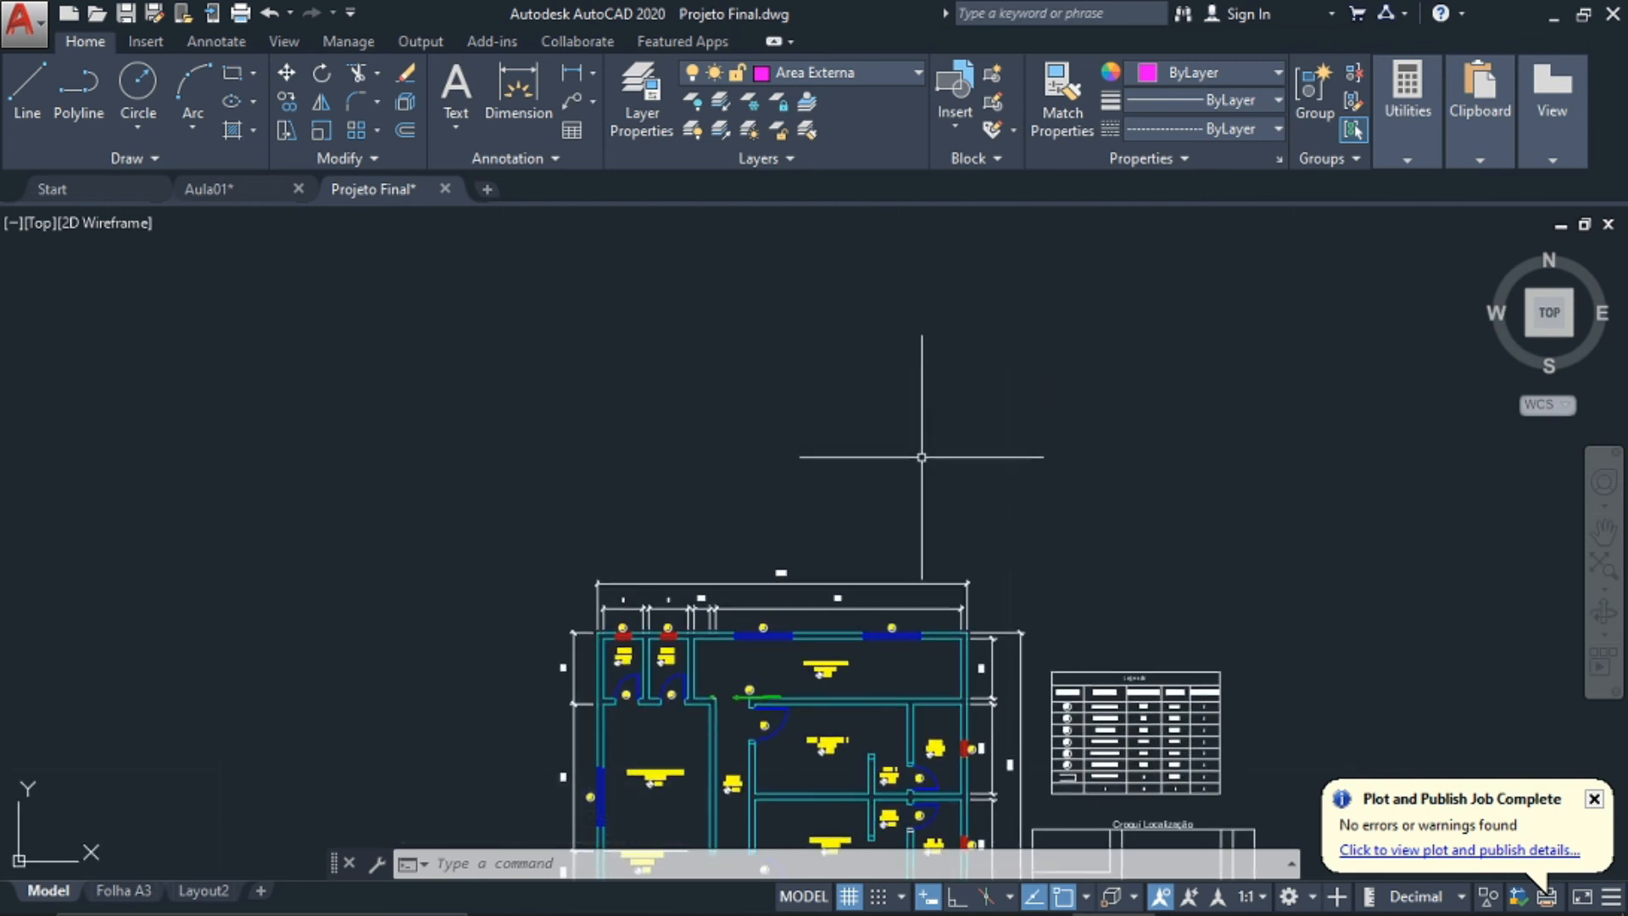